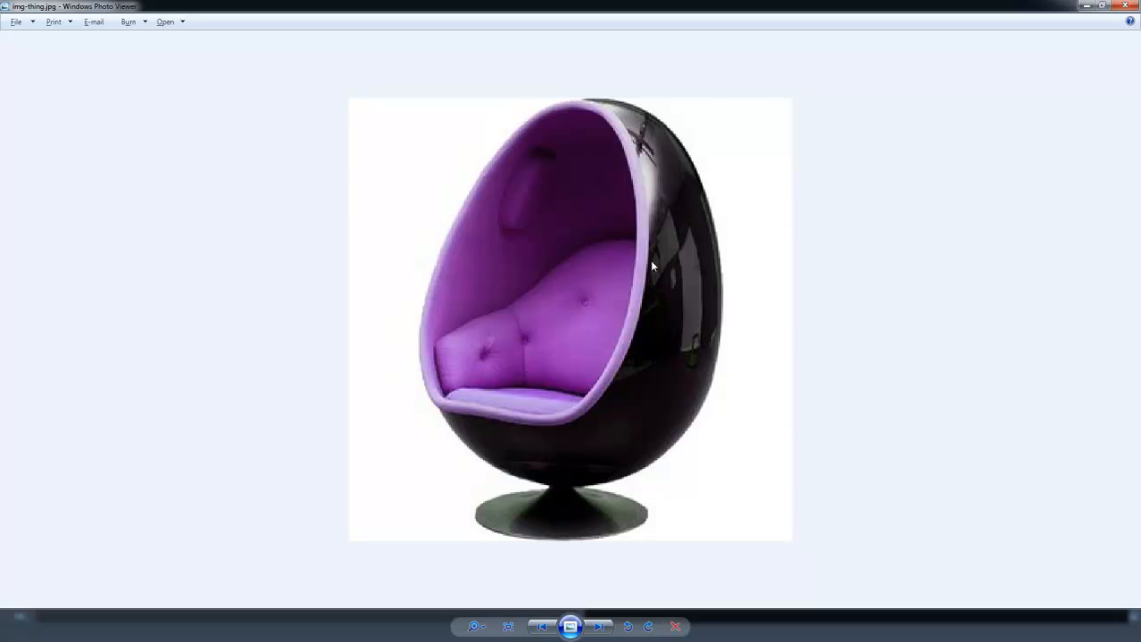
# Step: Switch from the chair reference image to Maya and select the NURBS and polygon spheres in turn to compare their wireframes
pyautogui.click(1083, 7)
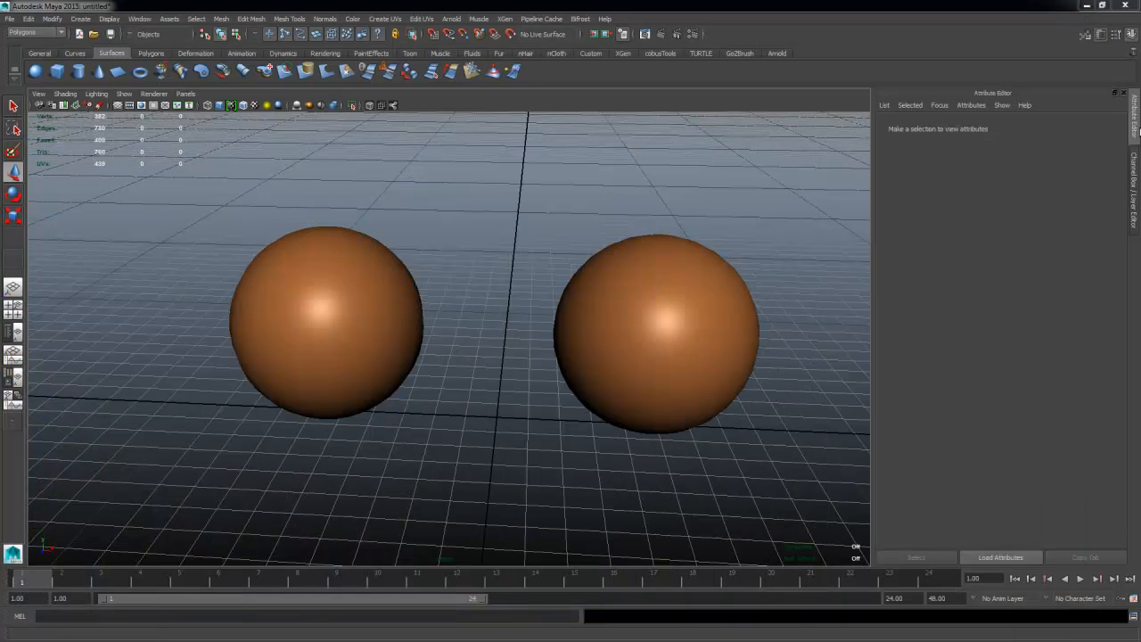
pyautogui.click(741, 295)
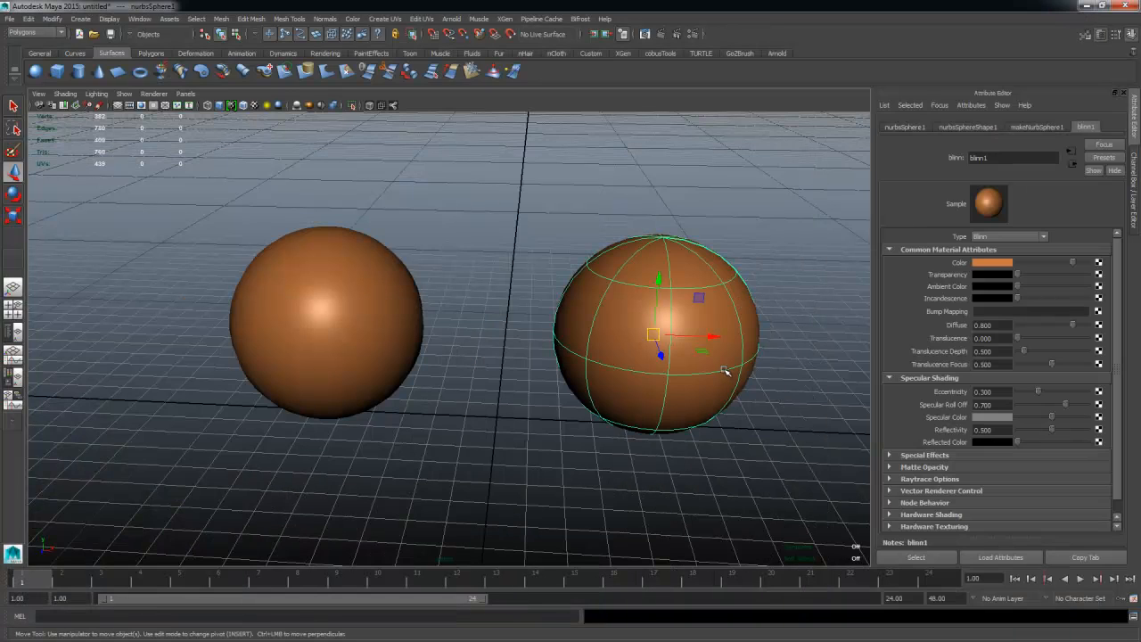
pyautogui.click(348, 265)
pyautogui.click(683, 322)
pyautogui.click(334, 324)
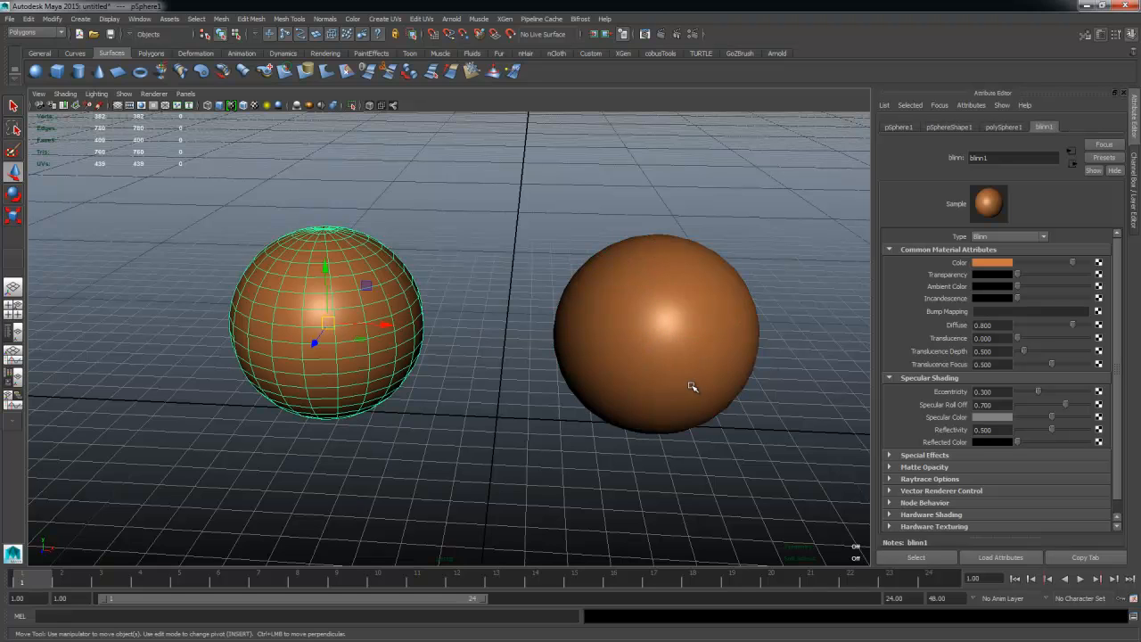
pyautogui.click(681, 392)
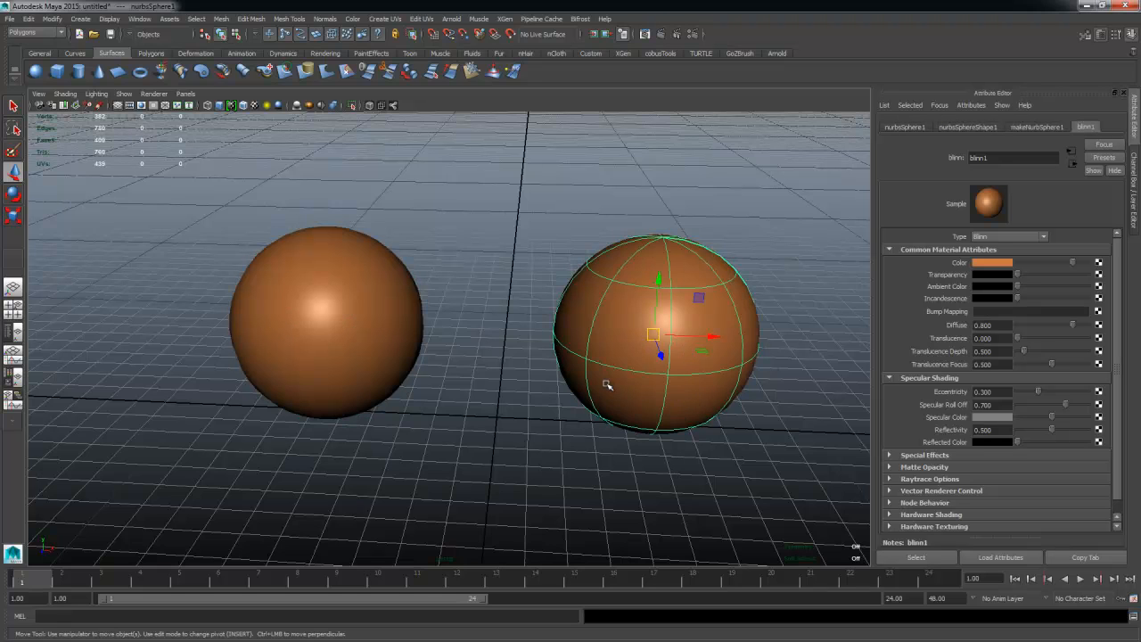
# Step: Switch the menu set to Surfaces
pyautogui.click(39, 33)
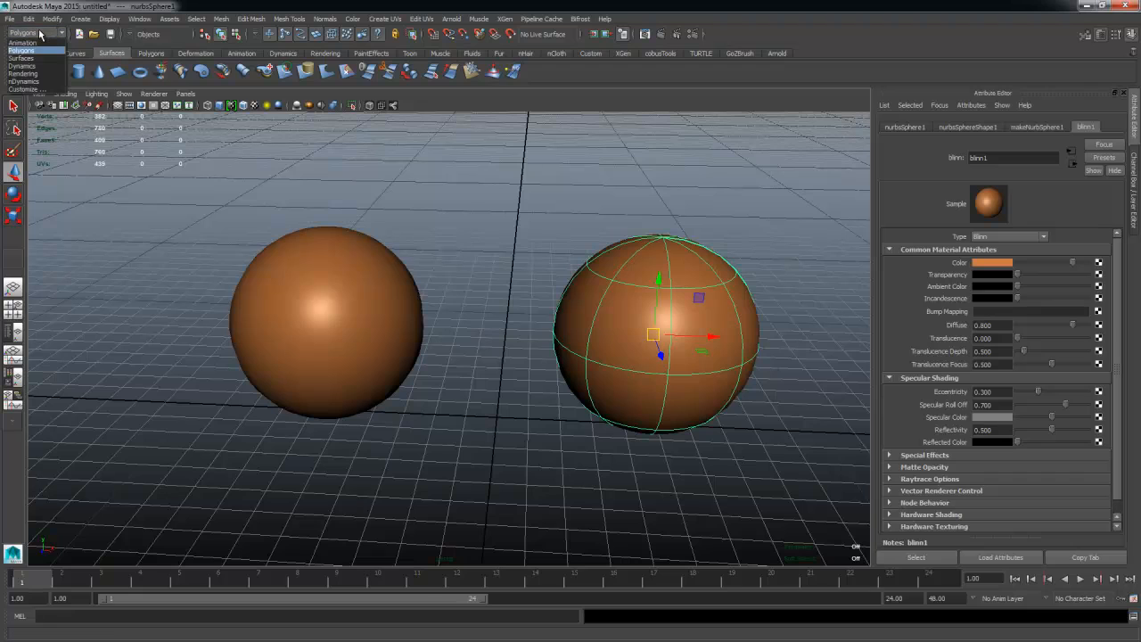
pyautogui.click(22, 58)
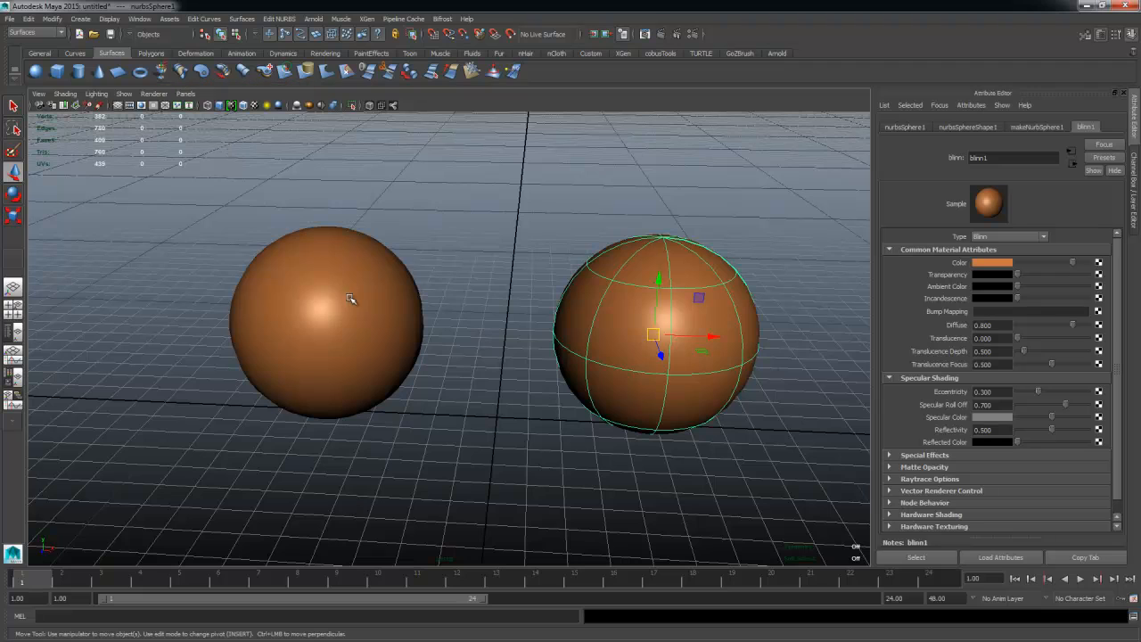
# Step: Select the polygon sphere and show the Polygons shelf together with the Polygons menu set
pyautogui.moveTo(246, 215); pyautogui.dragTo(389, 435)
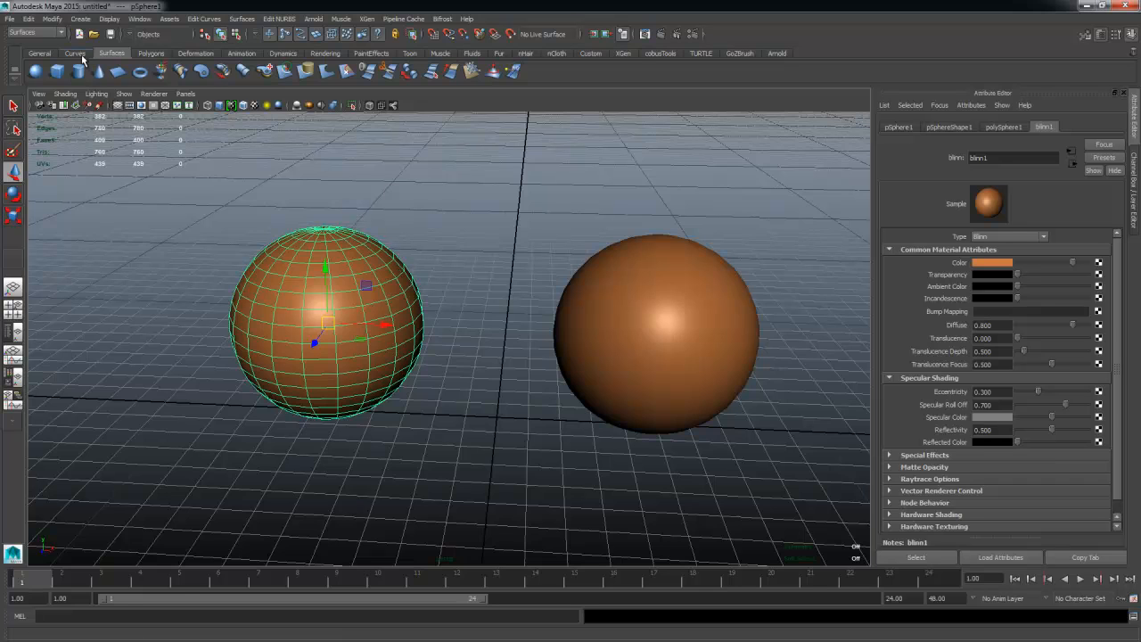
pyautogui.click(153, 54)
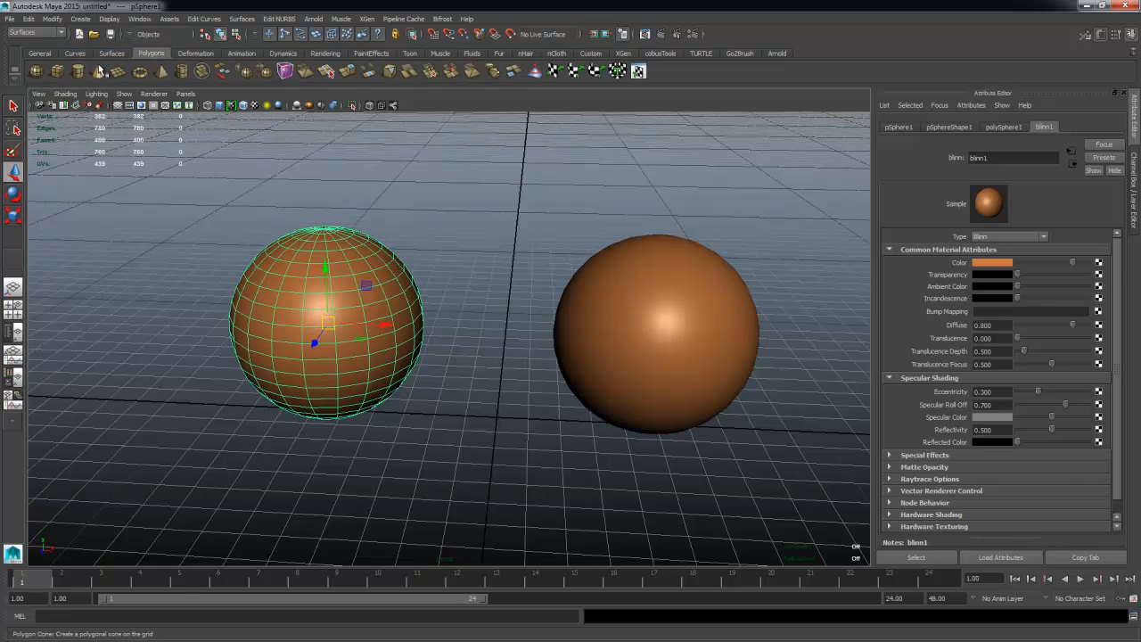
pyautogui.click(36, 33)
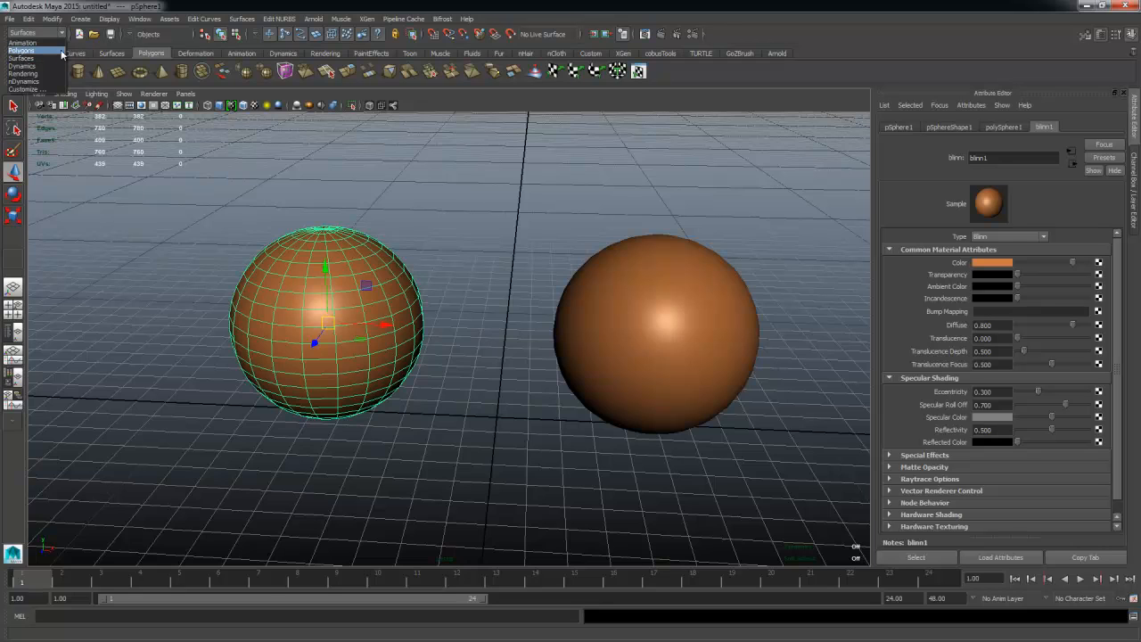
pyautogui.click(62, 50)
pyautogui.click(27, 33)
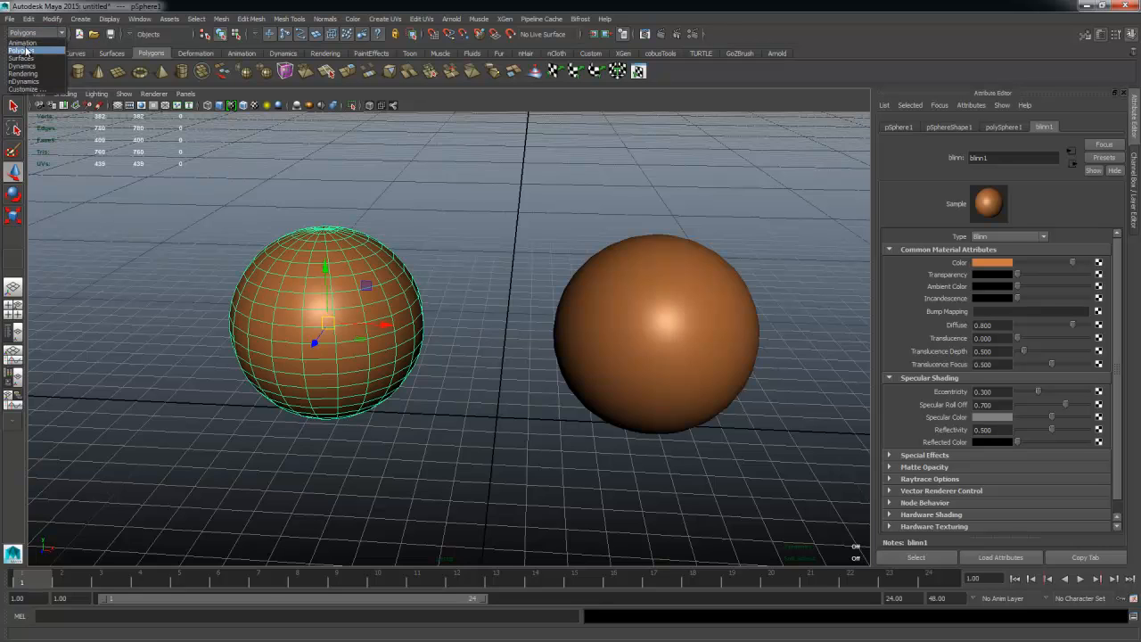
pyautogui.click(27, 50)
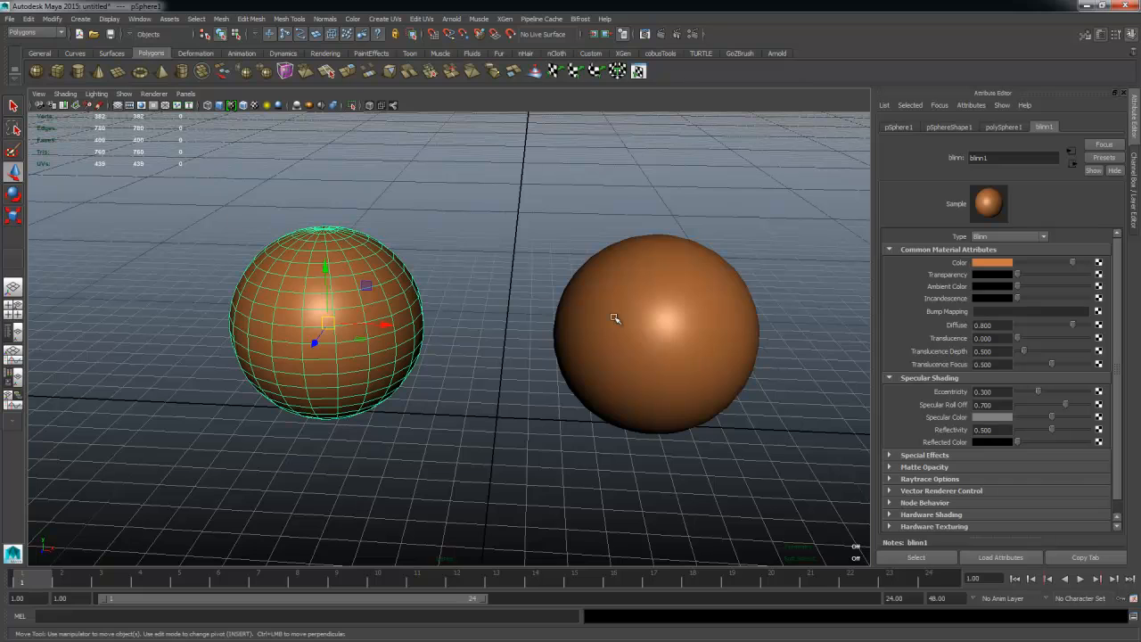
# Step: Reselect the polygon and NURBS spheres alternately and inspect the surface curves of the NURBS sphere
pyautogui.moveTo(690, 190); pyautogui.dragTo(741, 440)
pyautogui.click(326, 300)
pyautogui.moveTo(668, 190); pyautogui.dragTo(680, 473)
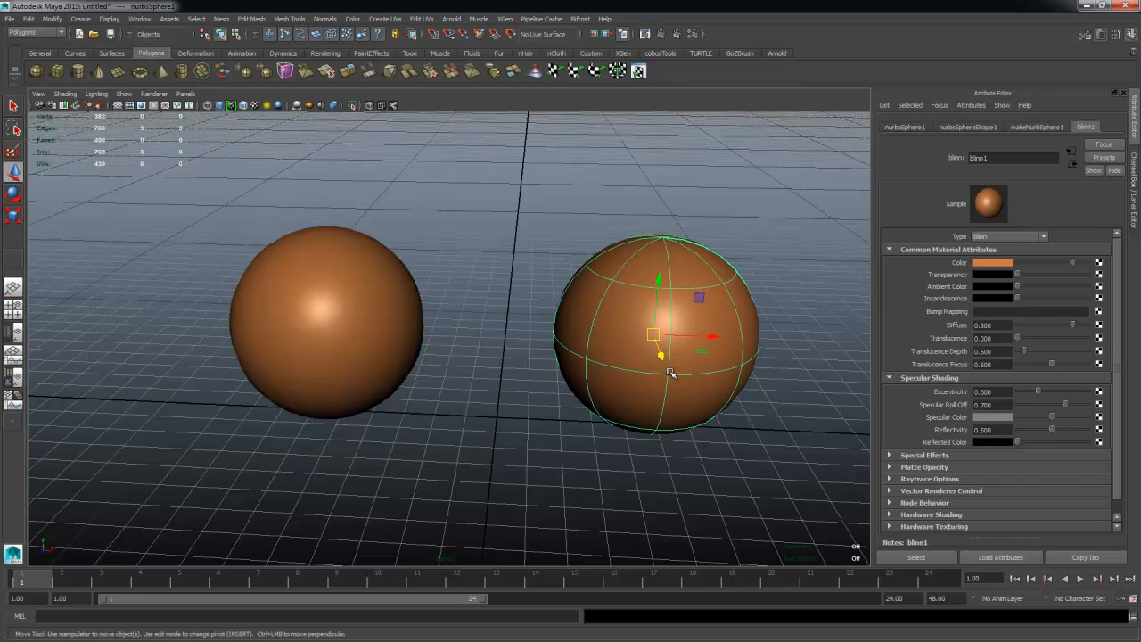
pyautogui.keyDown('alt'); pyautogui.moveTo(687, 364); pyautogui.dragTo(546, 343); pyautogui.keyUp('alt')
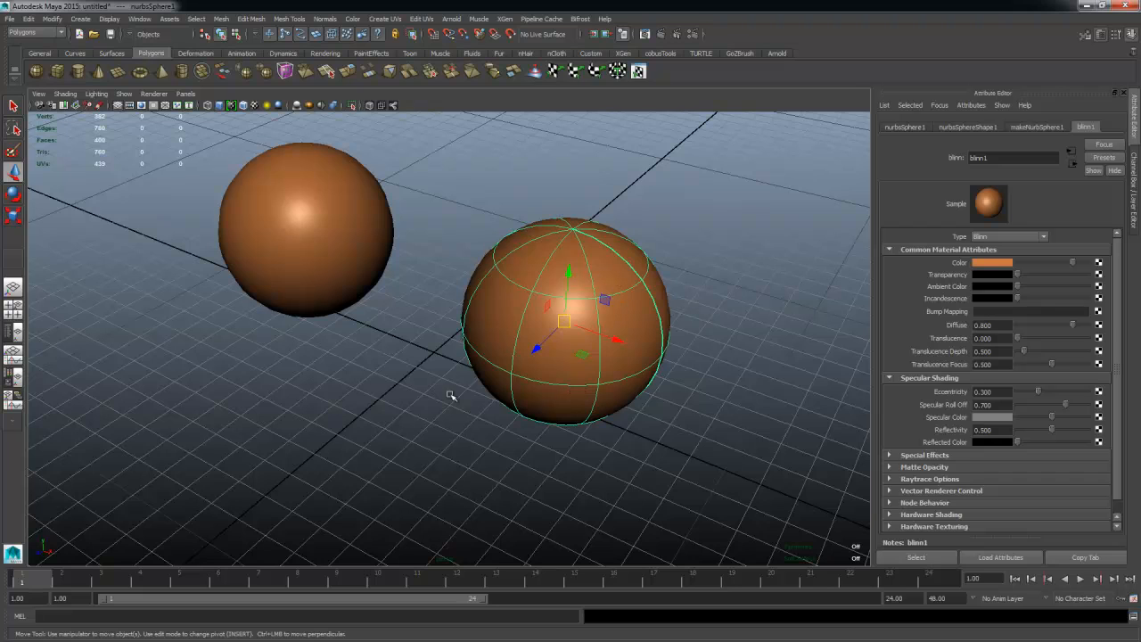
# Step: Frame the polygon sphere, put it in vertex mode and select vertices on its front to inspect them
pyautogui.click(317, 303)
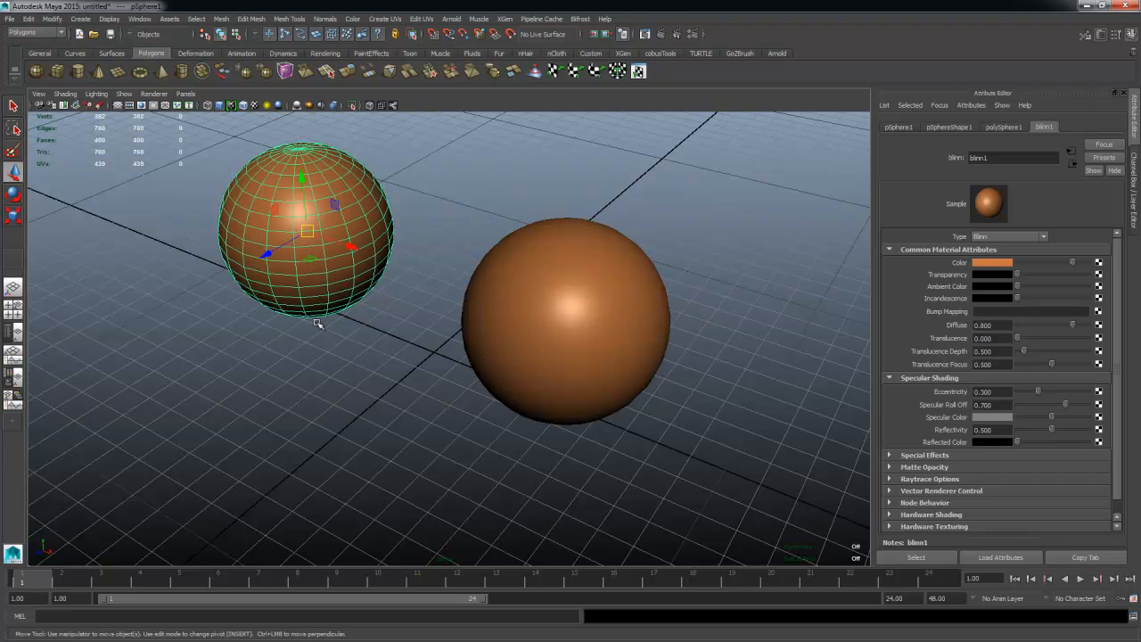
pyautogui.press('f')
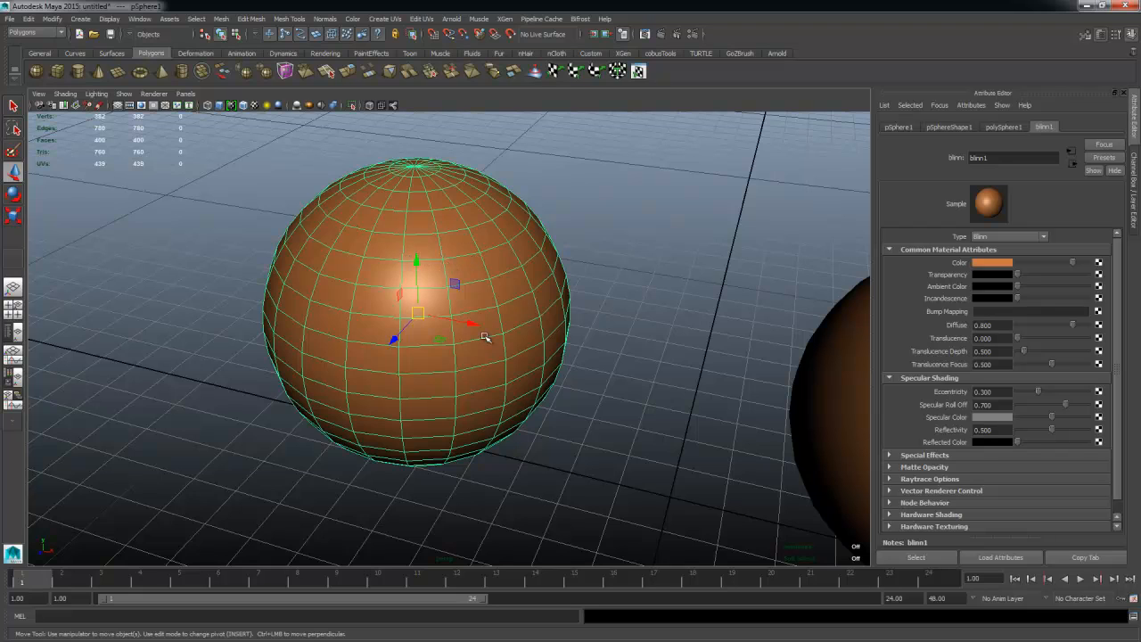
pyautogui.moveTo(437, 267); pyautogui.dragTo(406, 261, button='right')
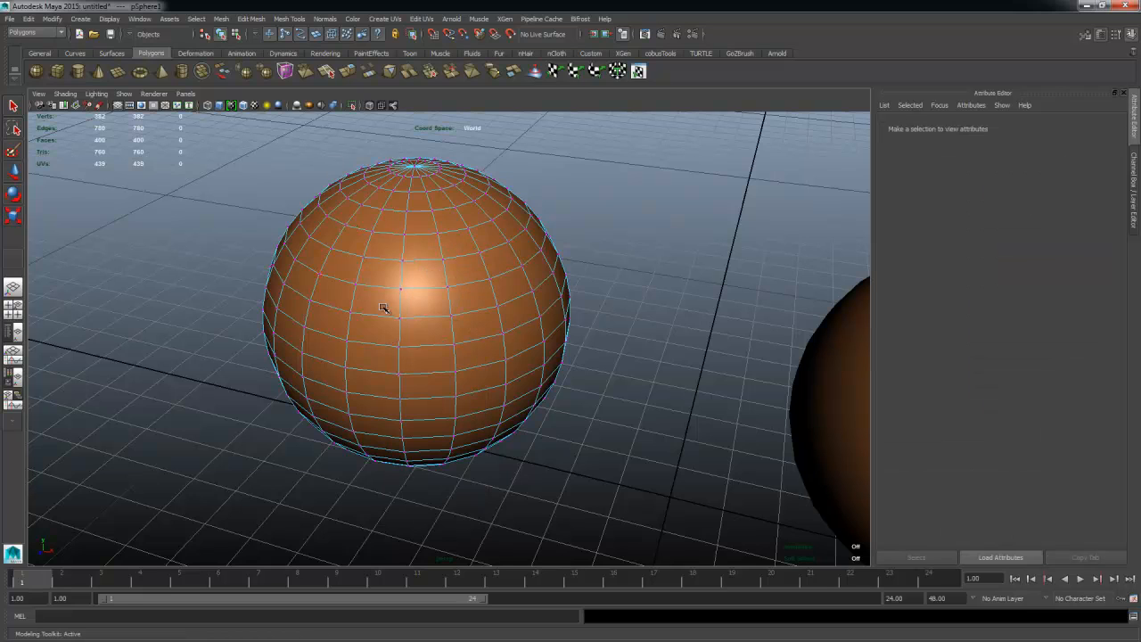
pyautogui.click(406, 262)
pyautogui.click(403, 287)
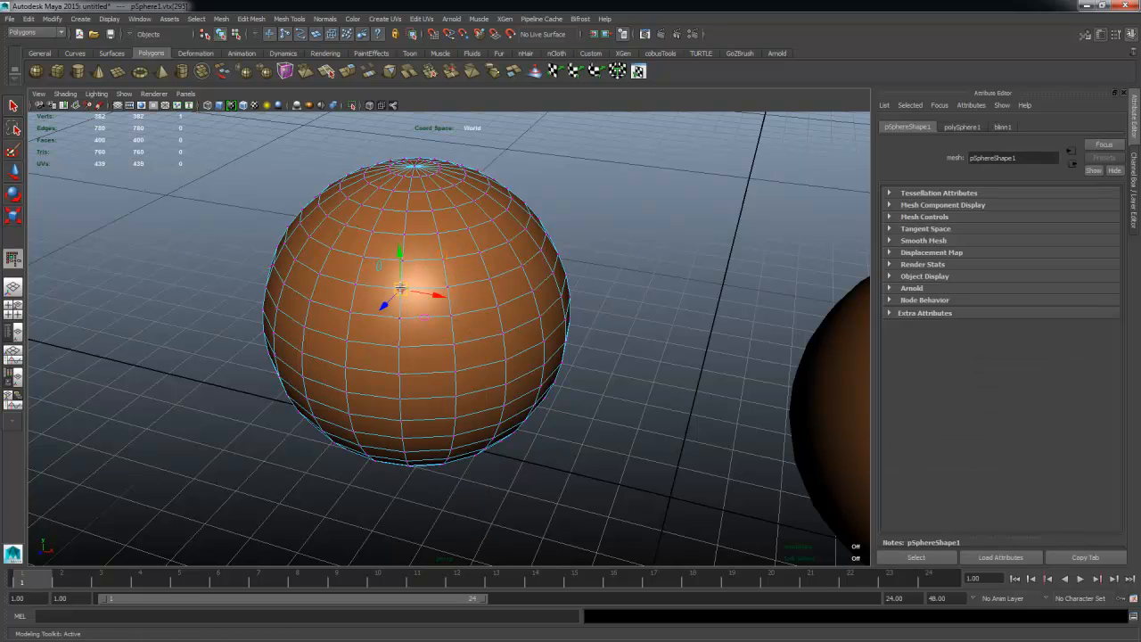
pyautogui.click(447, 287)
# Step: Return the polygon sphere from vertex editing to object mode
pyautogui.moveTo(418, 272); pyautogui.dragTo(476, 258, button='right')
pyautogui.click(429, 273)
pyautogui.click(418, 262)
pyautogui.scroll(-2, 478, 276)
pyautogui.click(476, 257)
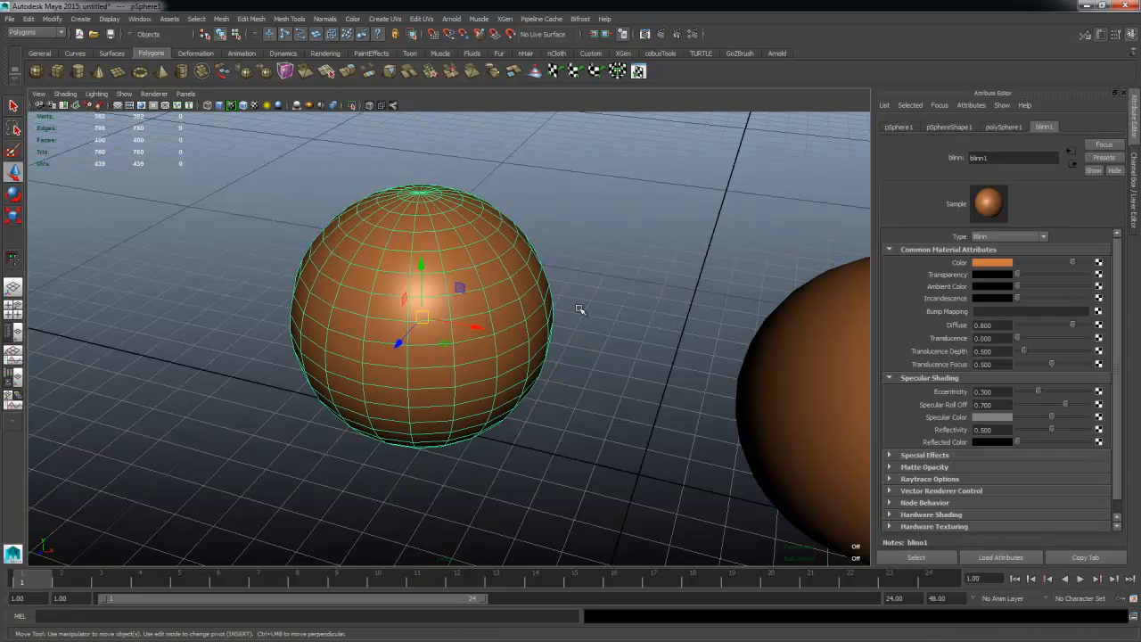
# Step: Select the NURBS sphere and examine the component types it offers, without choosing one
pyautogui.keyDown('alt'); pyautogui.moveTo(579, 324); pyautogui.dragTo(683, 323, button='middle'); pyautogui.keyUp('alt')
pyautogui.click(683, 323)
pyautogui.rightClick(691, 306)
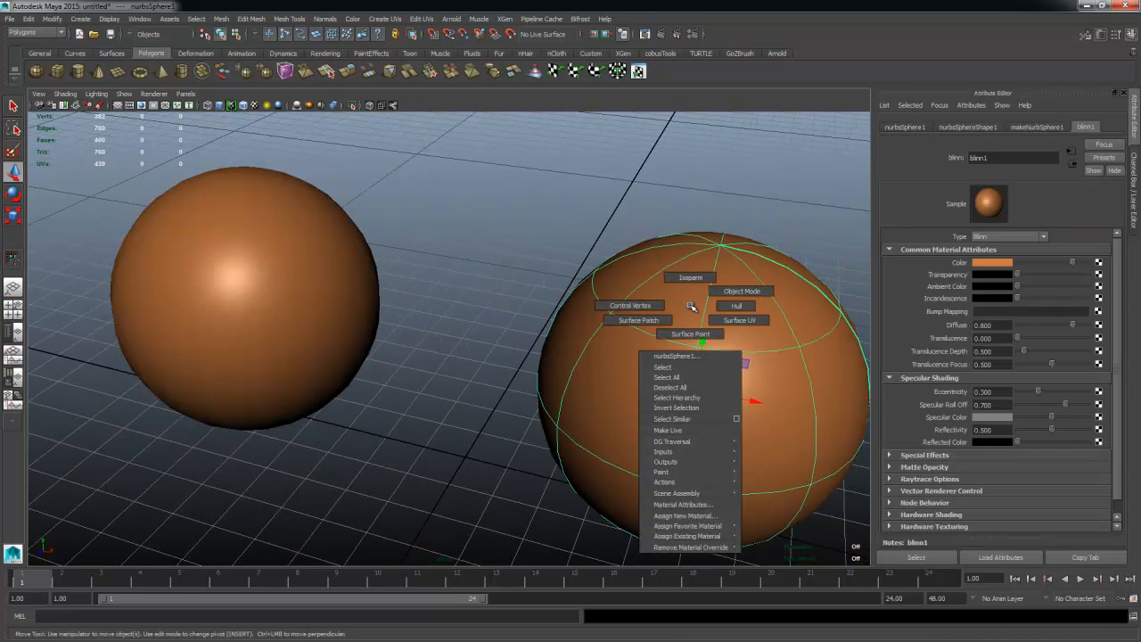
pyautogui.moveTo(691, 306)
pyautogui.mouseDown(button='right')
pyautogui.moveTo(691, 329)
pyautogui.moveTo(738, 319)
pyautogui.moveTo(688, 275)
pyautogui.moveTo(682, 301)
pyautogui.moveTo(624, 310)
pyautogui.moveTo(678, 306)
pyautogui.moveTo(609, 302)
pyautogui.moveTo(634, 301)
pyautogui.moveTo(674, 367)
pyautogui.moveTo(731, 304)
pyautogui.moveTo(695, 367)
pyautogui.moveTo(753, 312)
pyautogui.moveTo(732, 307)
pyautogui.moveTo(728, 271)
pyautogui.moveTo(679, 265)
pyautogui.moveTo(693, 312)
pyautogui.mouseUp(button='right')
# Step: Put the polygon sphere in face mode and the NURBS sphere in isoparm mode
pyautogui.rightClick(252, 253)
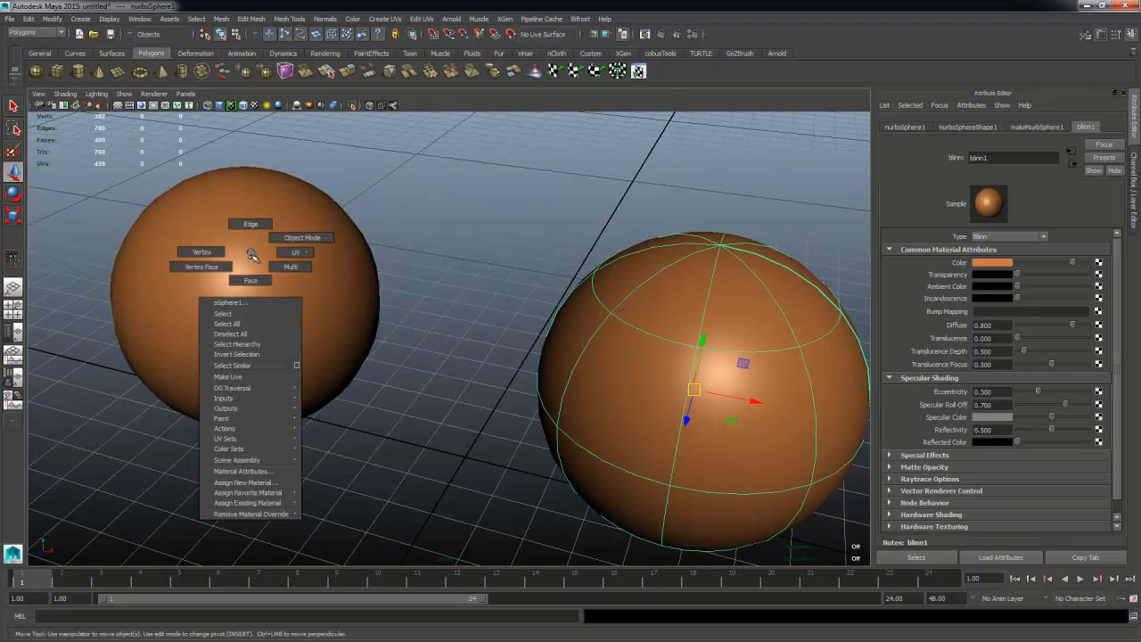
pyautogui.click(250, 280)
pyautogui.moveTo(705, 323); pyautogui.dragTo(711, 281, button='right')
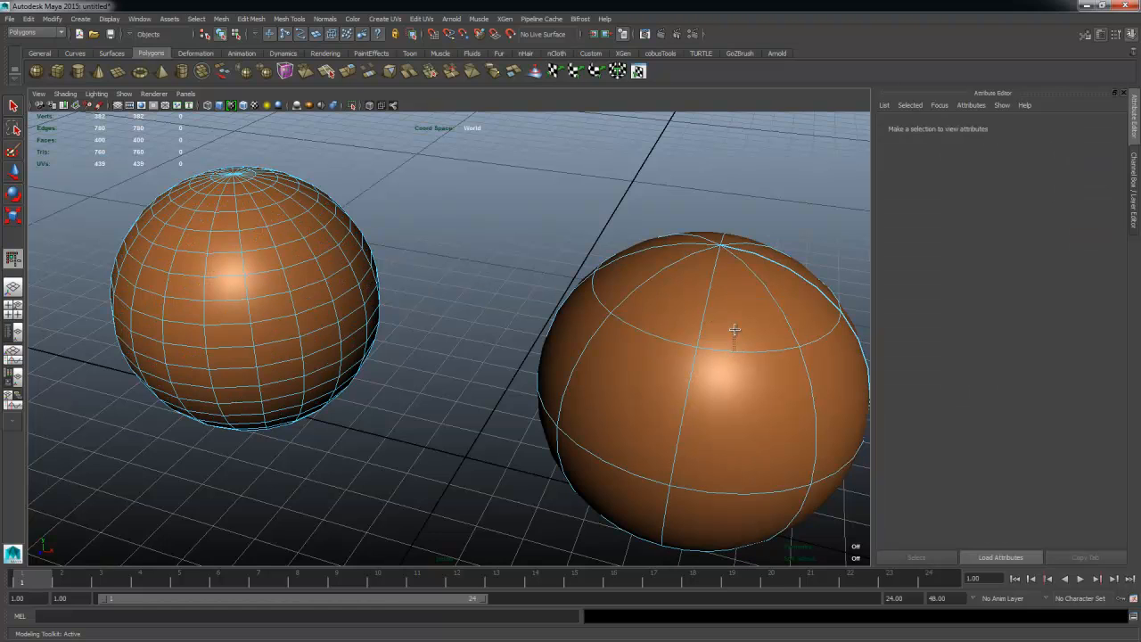
pyautogui.moveTo(722, 310)
pyautogui.mouseDown(button='right')
pyautogui.moveTo(723, 283)
pyautogui.moveTo(735, 323)
pyautogui.mouseUp(button='right')
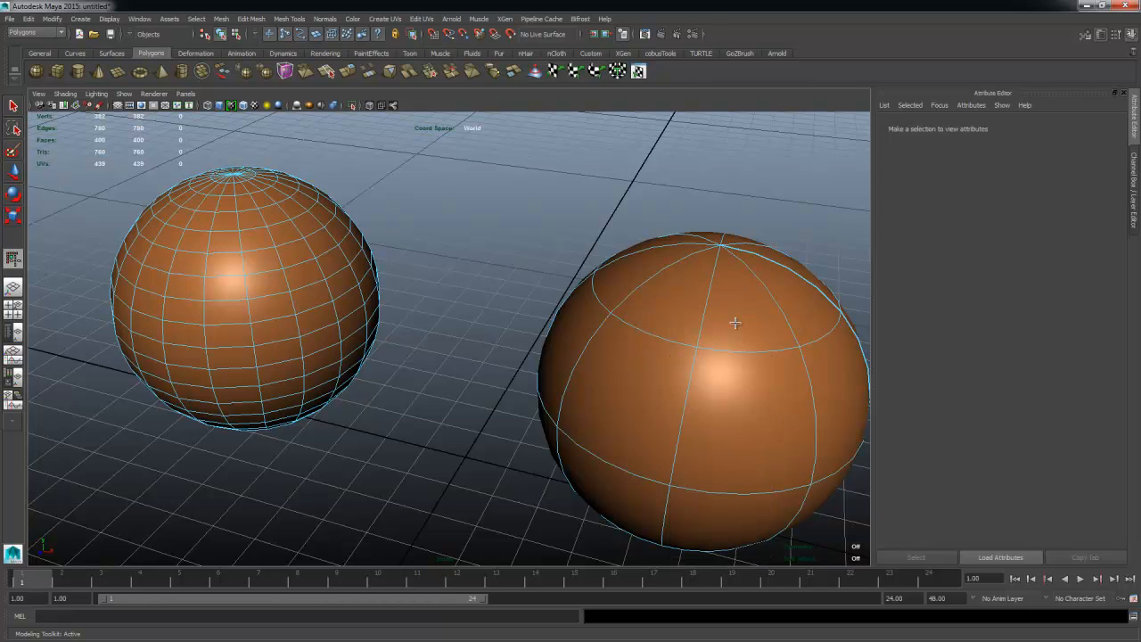
# Step: Select vertical and horizontal isoparms on the NURBS sphere to examine its structure, clear the selection and compare it with the polygon sphere
pyautogui.click(704, 385)
pyautogui.keyDown('alt'); pyautogui.moveTo(721, 389); pyautogui.dragTo(688, 364); pyautogui.keyUp('alt')
pyautogui.keyDown('alt'); pyautogui.moveTo(688, 364); pyautogui.dragTo(585, 293, button='middle'); pyautogui.keyUp('alt')
pyautogui.keyDown('alt'); pyautogui.moveTo(585, 293); pyautogui.dragTo(615, 337); pyautogui.keyUp('alt')
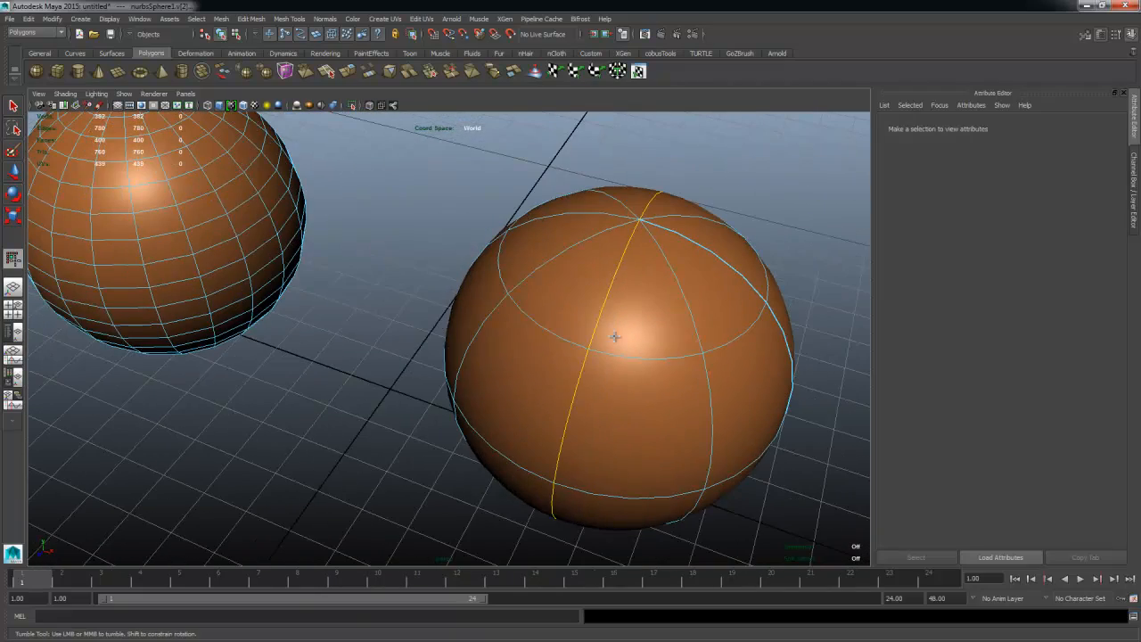
pyautogui.click(669, 357)
pyautogui.keyDown('alt'); pyautogui.moveTo(619, 361); pyautogui.dragTo(573, 349); pyautogui.keyUp('alt')
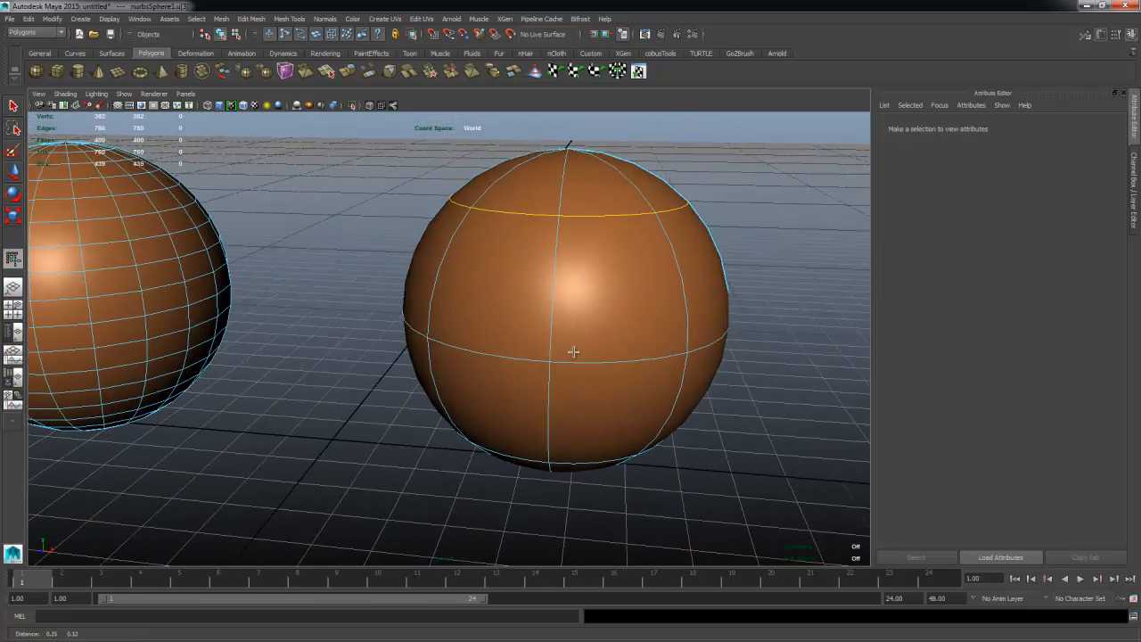
pyautogui.keyDown('alt'); pyautogui.moveTo(574, 349); pyautogui.dragTo(556, 340, button='right'); pyautogui.keyUp('alt')
pyautogui.click(598, 331)
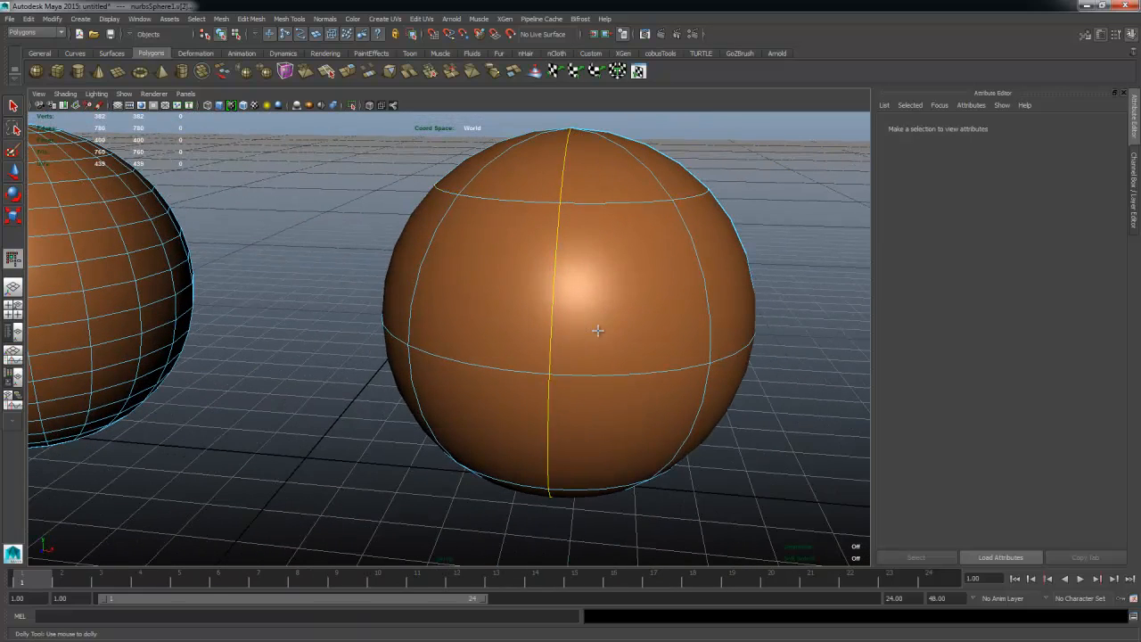
pyautogui.click(596, 330)
pyautogui.keyDown('alt'); pyautogui.moveTo(596, 331); pyautogui.dragTo(476, 286); pyautogui.keyUp('alt')
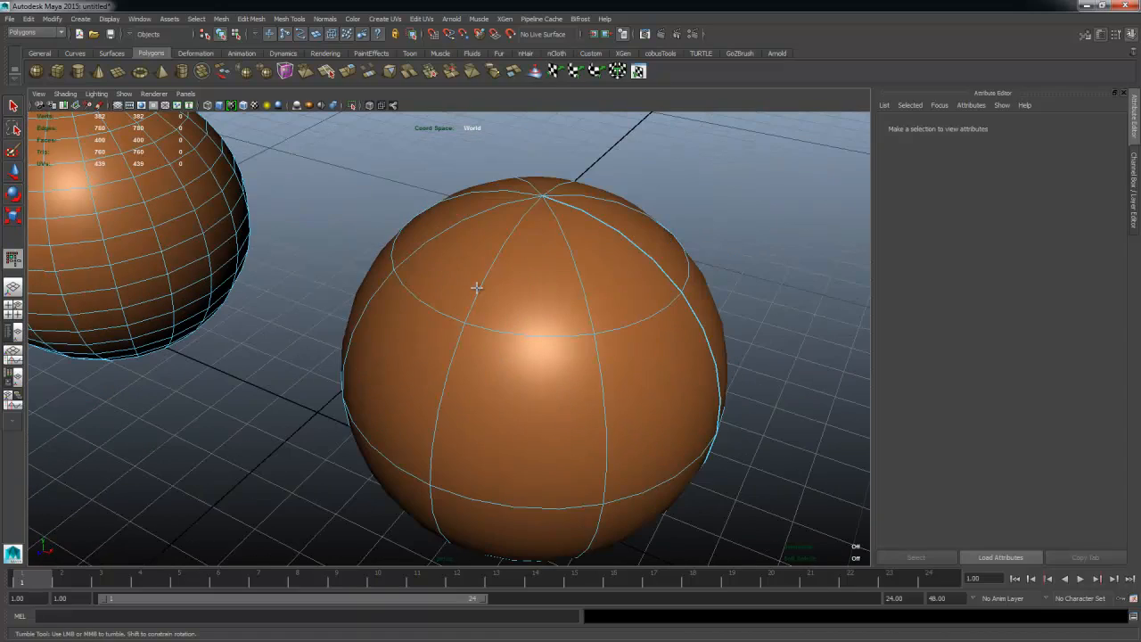
pyautogui.keyDown('alt'); pyautogui.moveTo(473, 416); pyautogui.dragTo(369, 380); pyautogui.keyUp('alt')
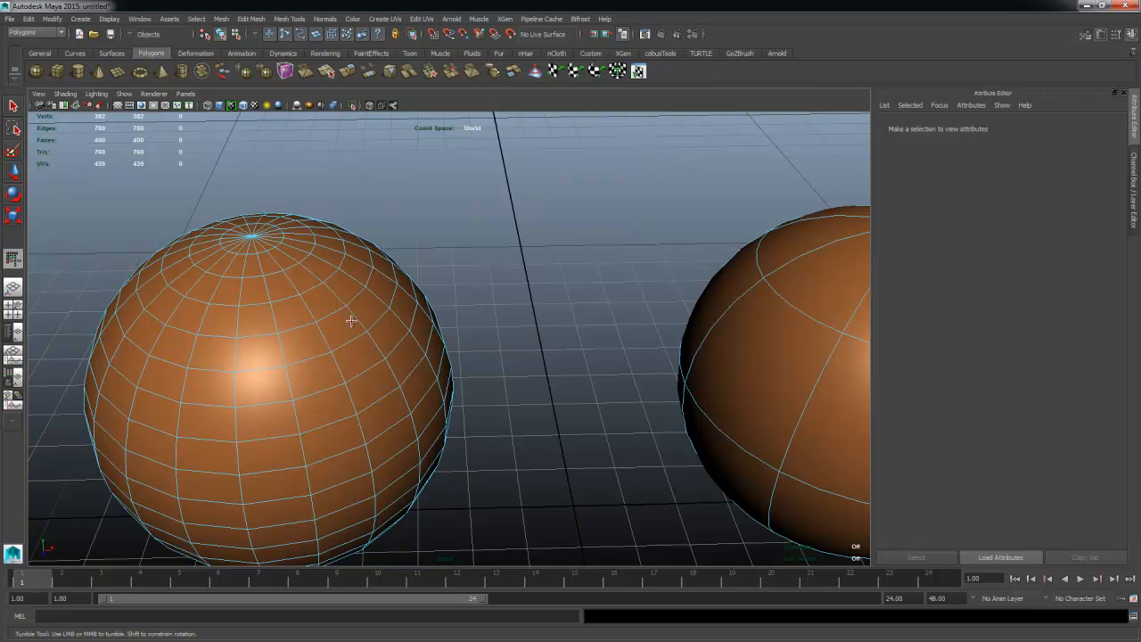
pyautogui.keyDown('alt'); pyautogui.moveTo(773, 344); pyautogui.dragTo(487, 294); pyautogui.keyUp('alt')
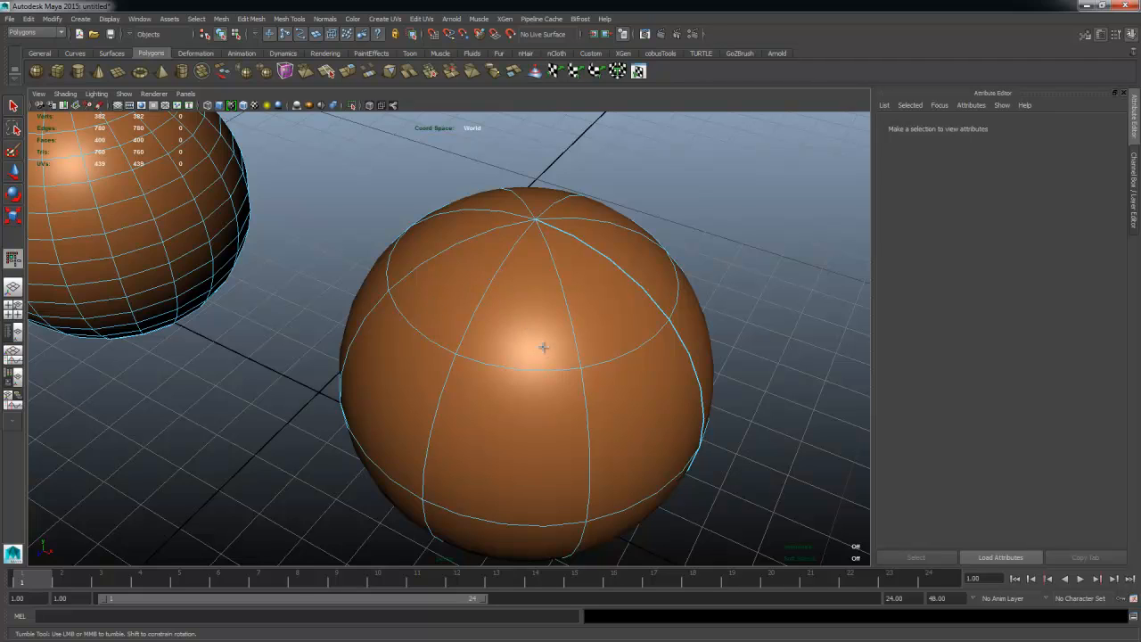
pyautogui.click(80, 18)
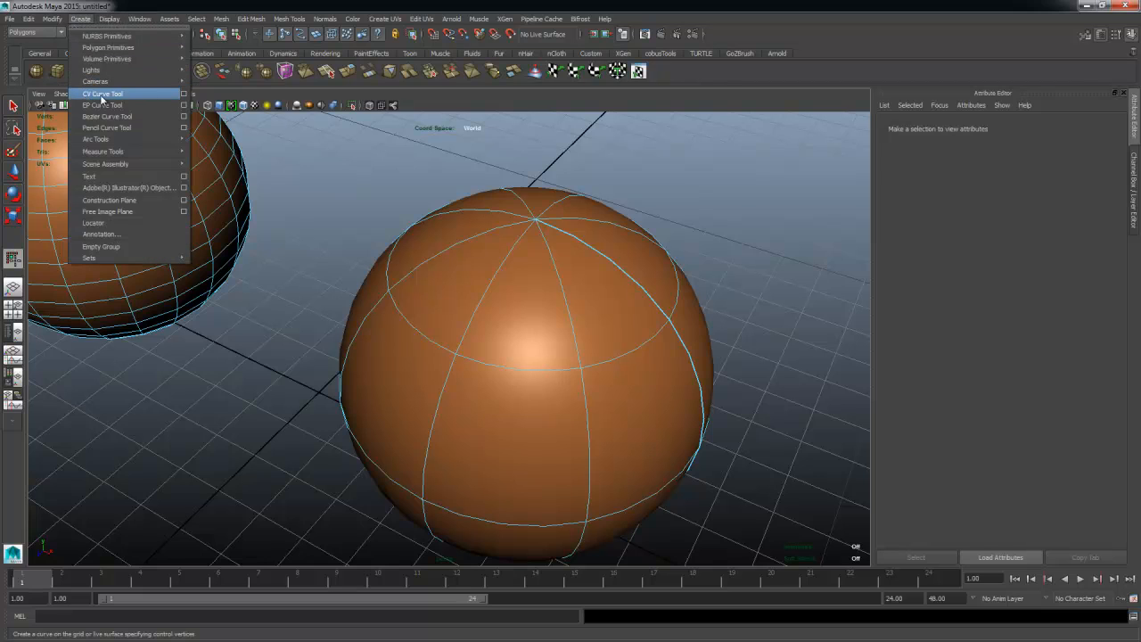
pyautogui.click(107, 105)
# Step: Display the NURBS sphere's control vertices, return it to object mode and select the whole sphere
pyautogui.moveTo(597, 354); pyautogui.dragTo(416, 362, button='right')
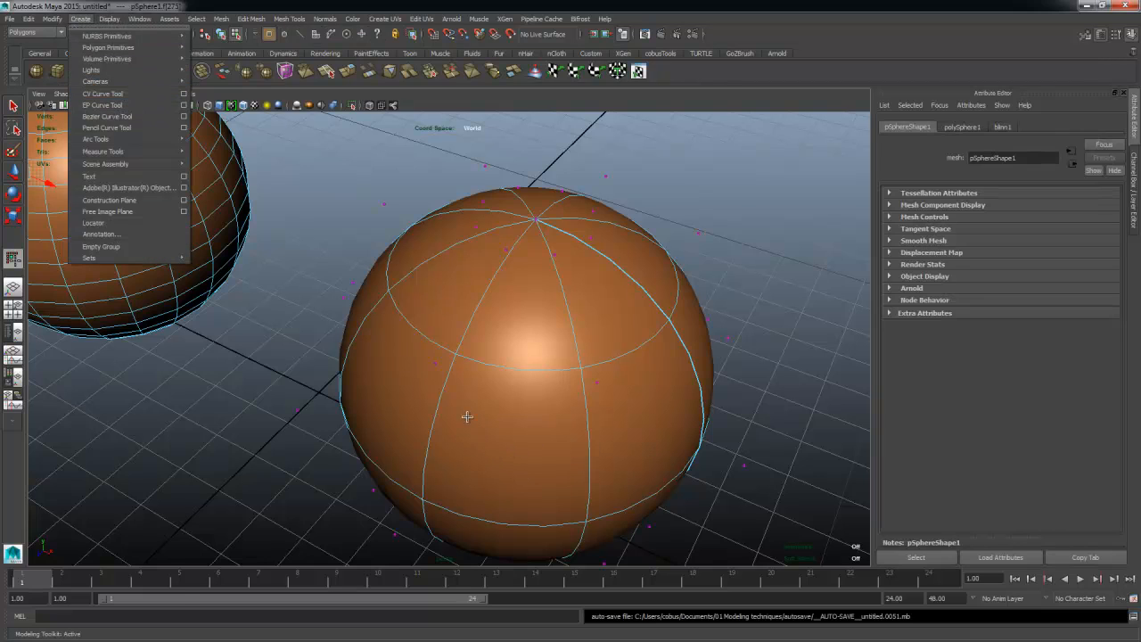
pyautogui.rightClick(508, 308)
pyautogui.click(548, 294)
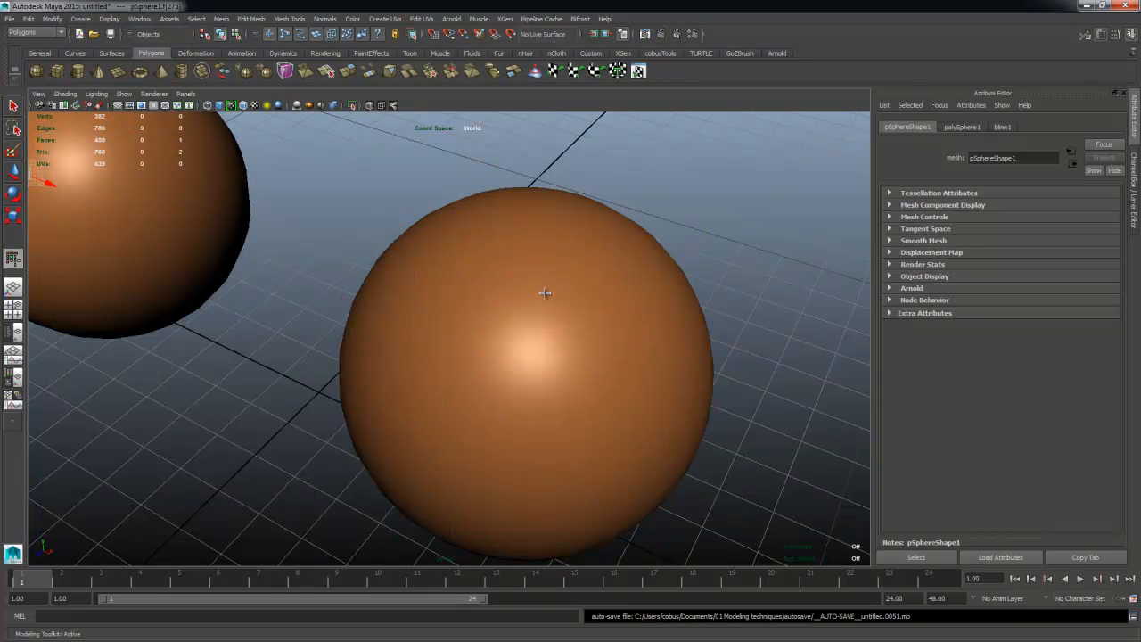
pyautogui.click(531, 374)
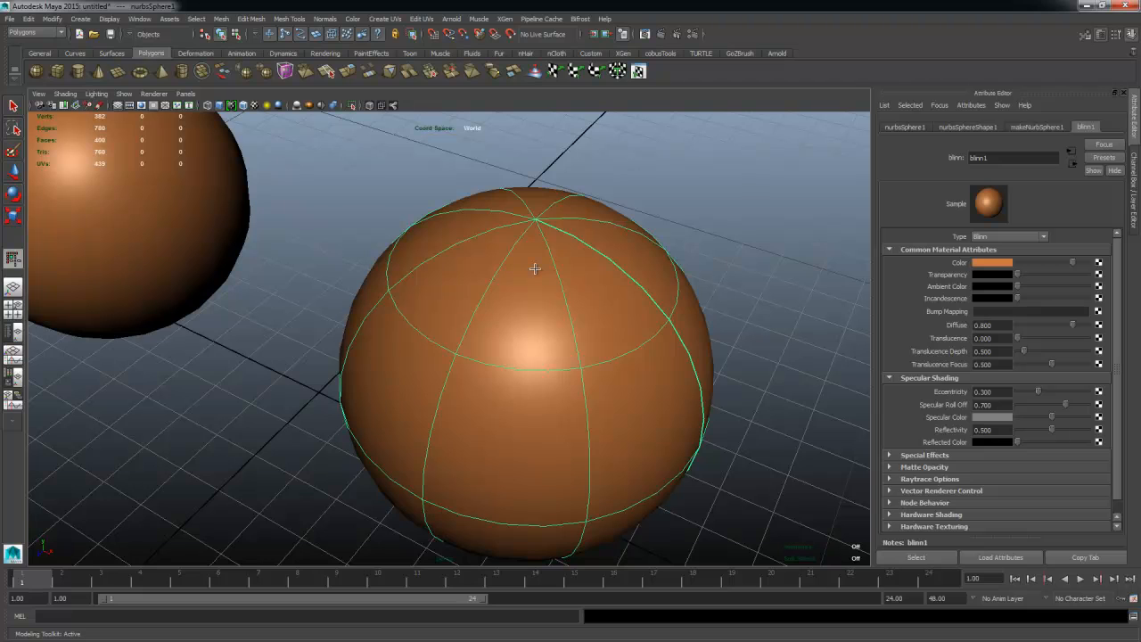
# Step: Select the polygon sphere and examine its mesh faces beside the NURBS sphere
pyautogui.keyDown('alt'); pyautogui.moveTo(298, 191); pyautogui.dragTo(561, 339); pyautogui.keyUp('alt')
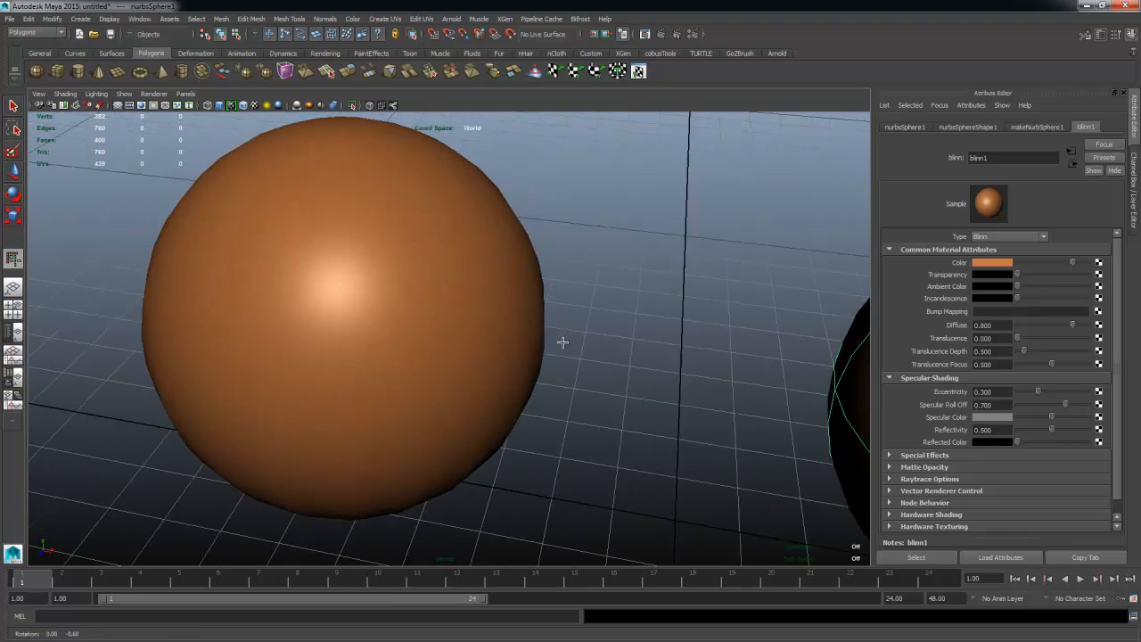
pyautogui.click(290, 280)
pyautogui.keyDown('alt'); pyautogui.moveTo(291, 280); pyautogui.dragTo(416, 307, button='middle'); pyautogui.keyUp('alt')
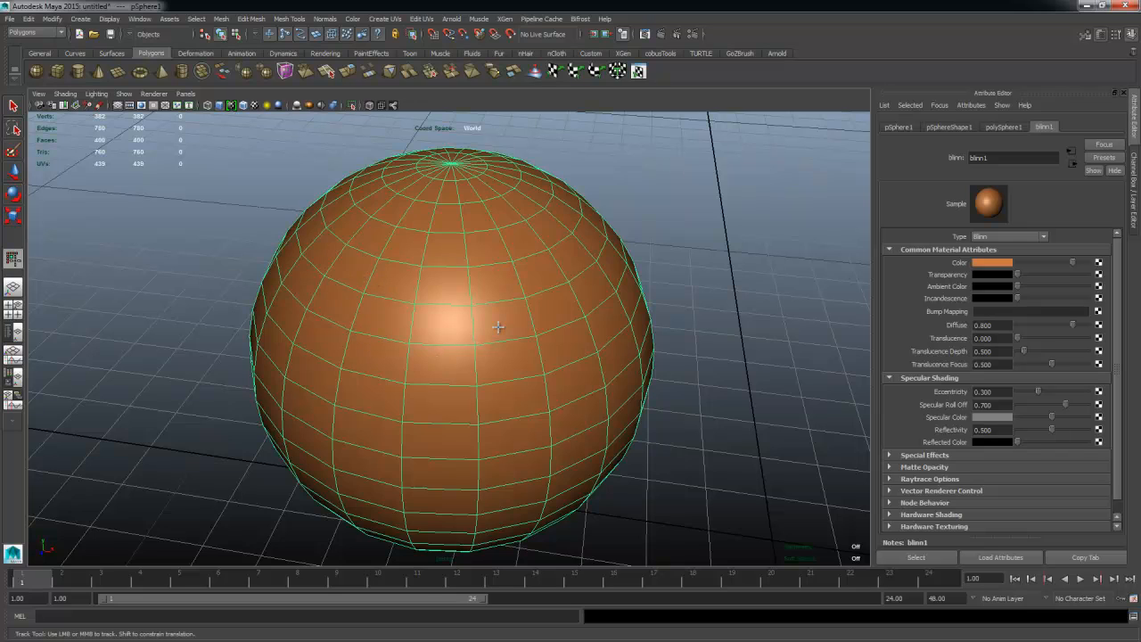
pyautogui.keyDown('alt'); pyautogui.moveTo(661, 412); pyautogui.dragTo(580, 385, button='right'); pyautogui.keyUp('alt')
pyautogui.keyDown('alt'); pyautogui.moveTo(581, 384); pyautogui.dragTo(387, 336, button='middle'); pyautogui.keyUp('alt')
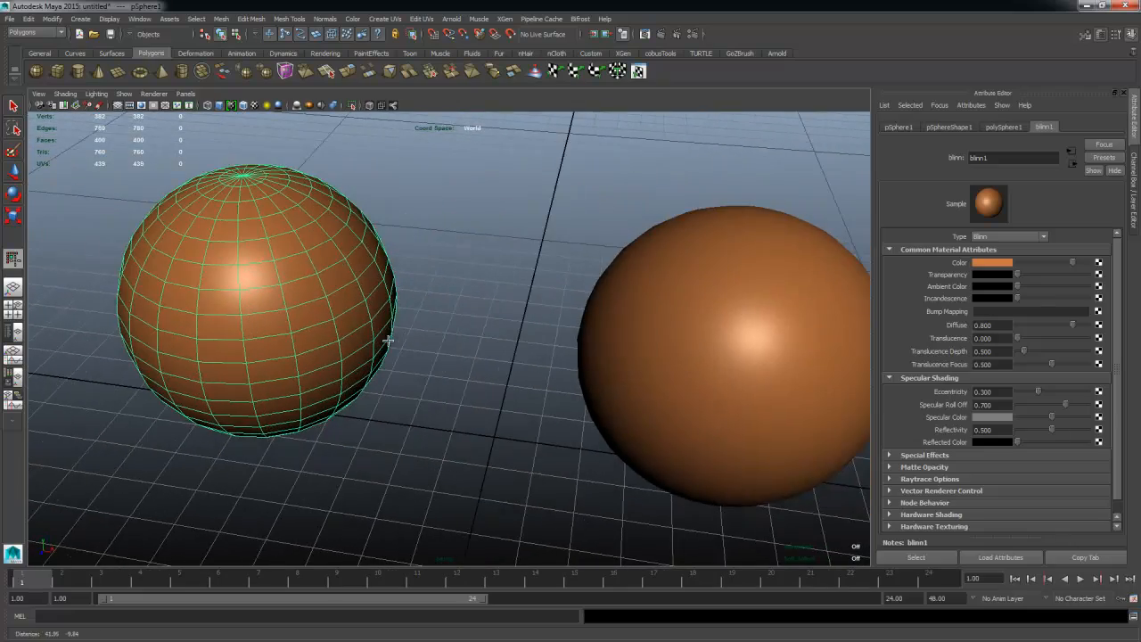
# Step: Alternately select the NURBS and polygon spheres to compare their surface divisions from several angles, ending on the NURBS sphere
pyautogui.keyDown('alt'); pyautogui.moveTo(387, 336); pyautogui.dragTo(406, 337); pyautogui.keyUp('alt')
pyautogui.keyDown('alt'); pyautogui.moveTo(545, 378); pyautogui.dragTo(547, 414, button='middle'); pyautogui.keyUp('alt')
pyautogui.keyDown('alt'); pyautogui.moveTo(547, 413); pyautogui.dragTo(533, 406, button='right'); pyautogui.keyUp('alt')
pyautogui.keyDown('alt'); pyautogui.moveTo(533, 405); pyautogui.dragTo(489, 359); pyautogui.keyUp('alt')
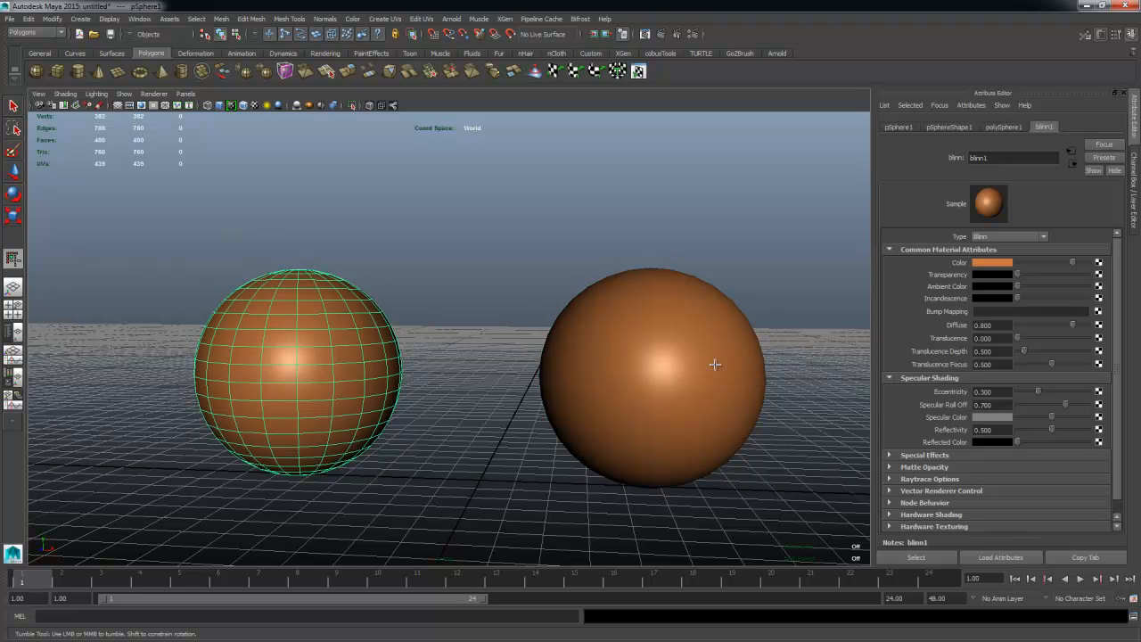
pyautogui.keyDown('alt'); pyautogui.moveTo(647, 370); pyautogui.dragTo(564, 435); pyautogui.keyUp('alt')
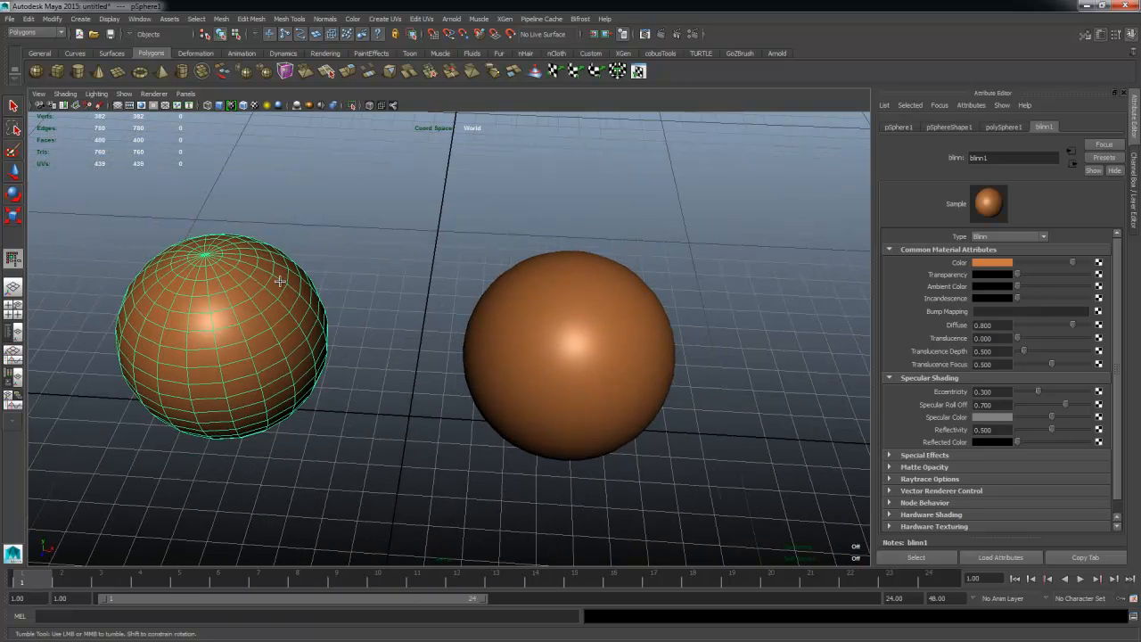
pyautogui.click(505, 341)
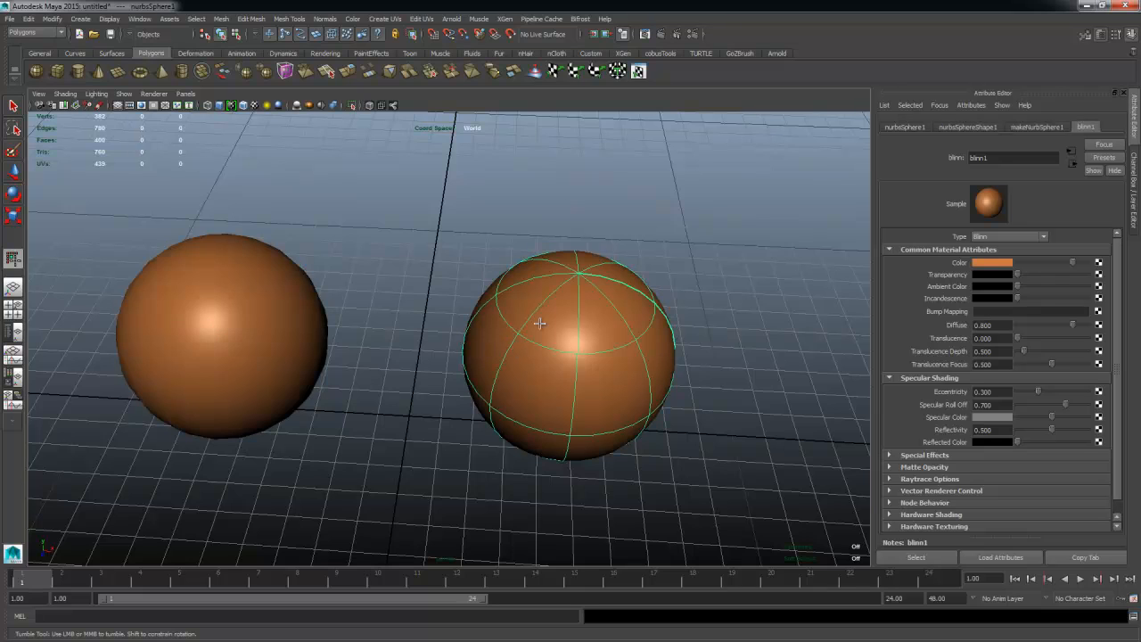
pyautogui.click(204, 274)
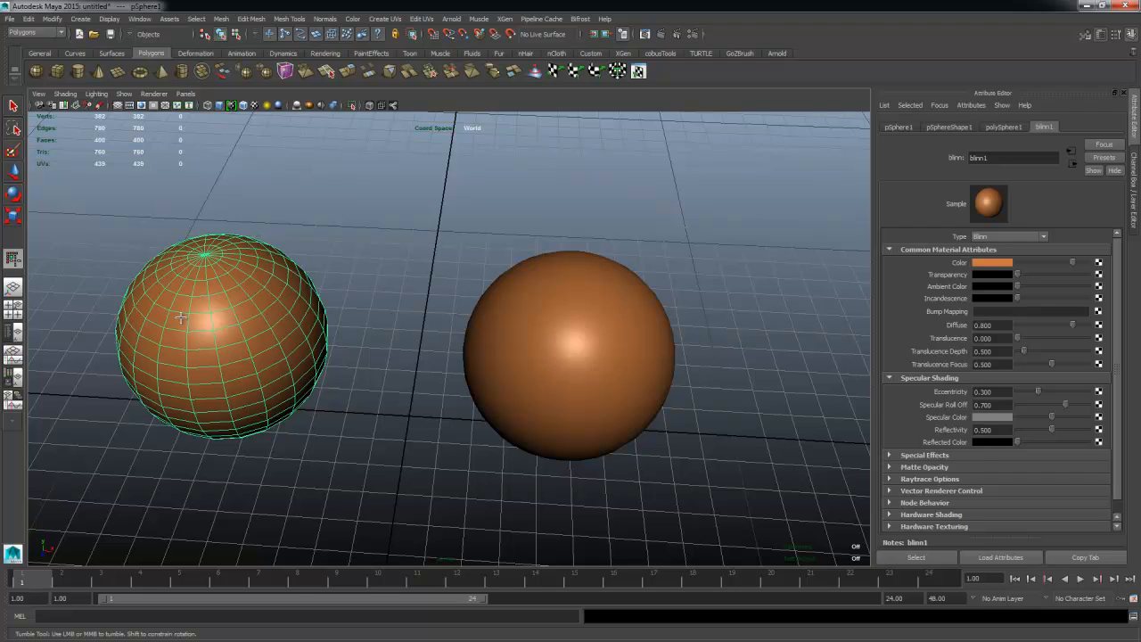
pyautogui.click(563, 399)
pyautogui.keyDown('alt'); pyautogui.moveTo(535, 432); pyautogui.dragTo(401, 308); pyautogui.keyUp('alt')
pyautogui.keyDown('alt'); pyautogui.moveTo(401, 308); pyautogui.dragTo(464, 341, button='right'); pyautogui.keyUp('alt')
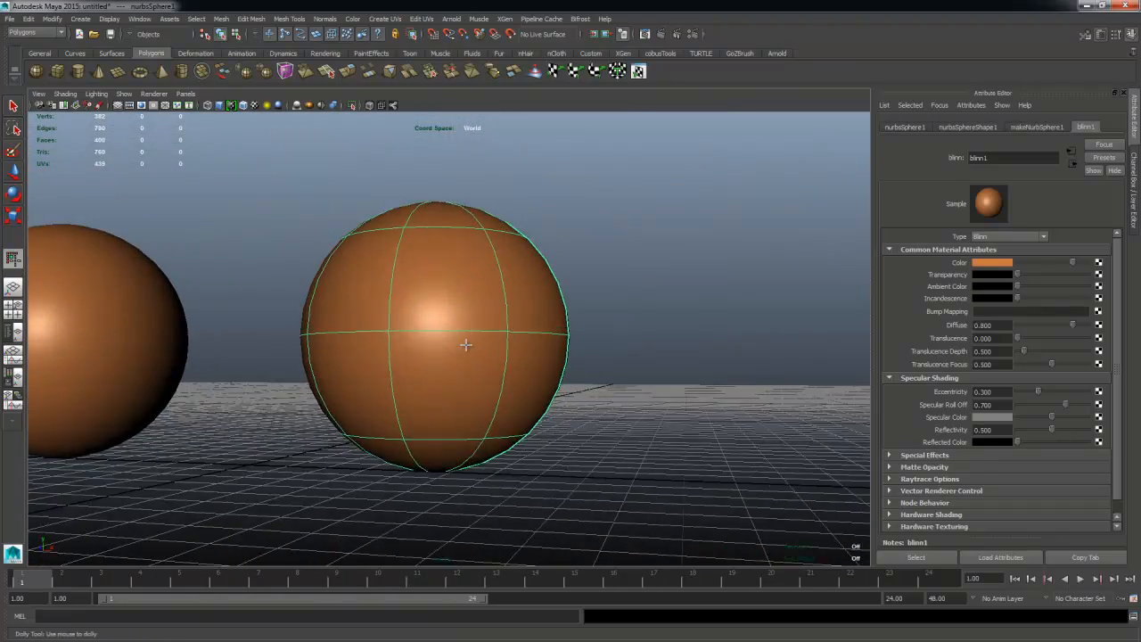
pyautogui.keyDown('alt'); pyautogui.moveTo(464, 341); pyautogui.dragTo(481, 372); pyautogui.keyUp('alt')
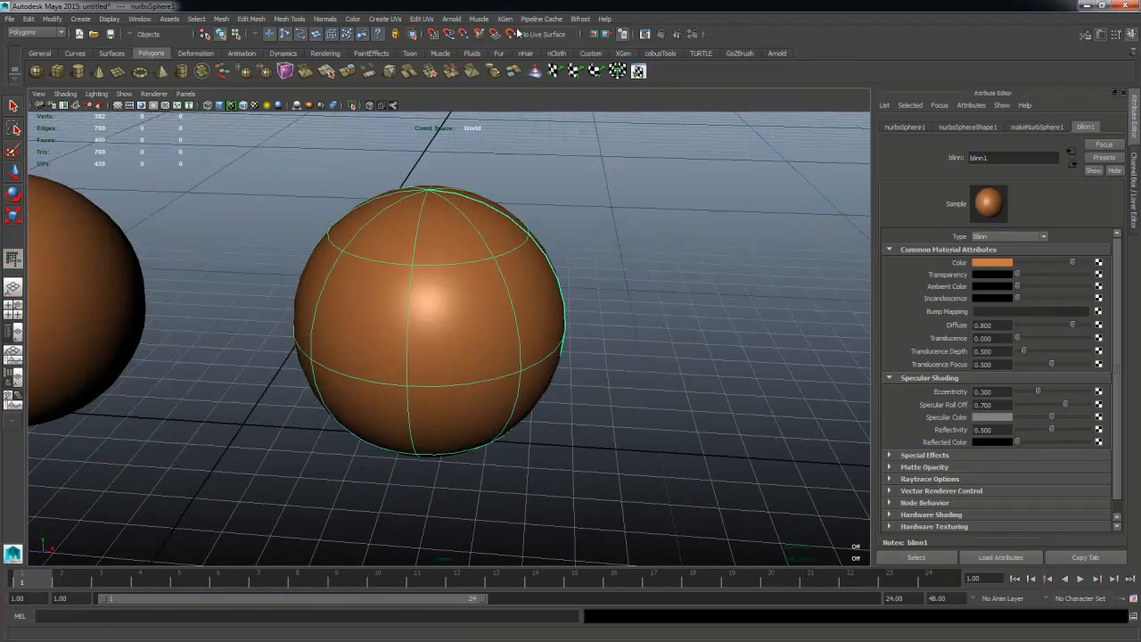
# Step: Switch to the Surfaces command set and review its curve, surface-creation and NURBS-editing commands
pyautogui.click(36, 33)
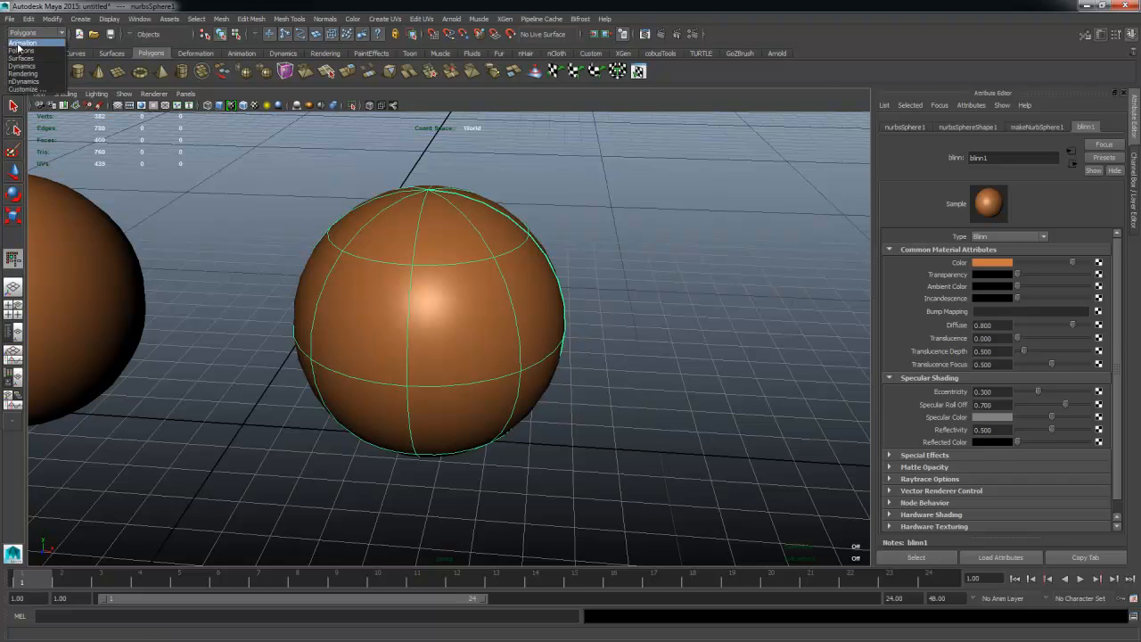
pyautogui.click(23, 58)
pyautogui.click(204, 19)
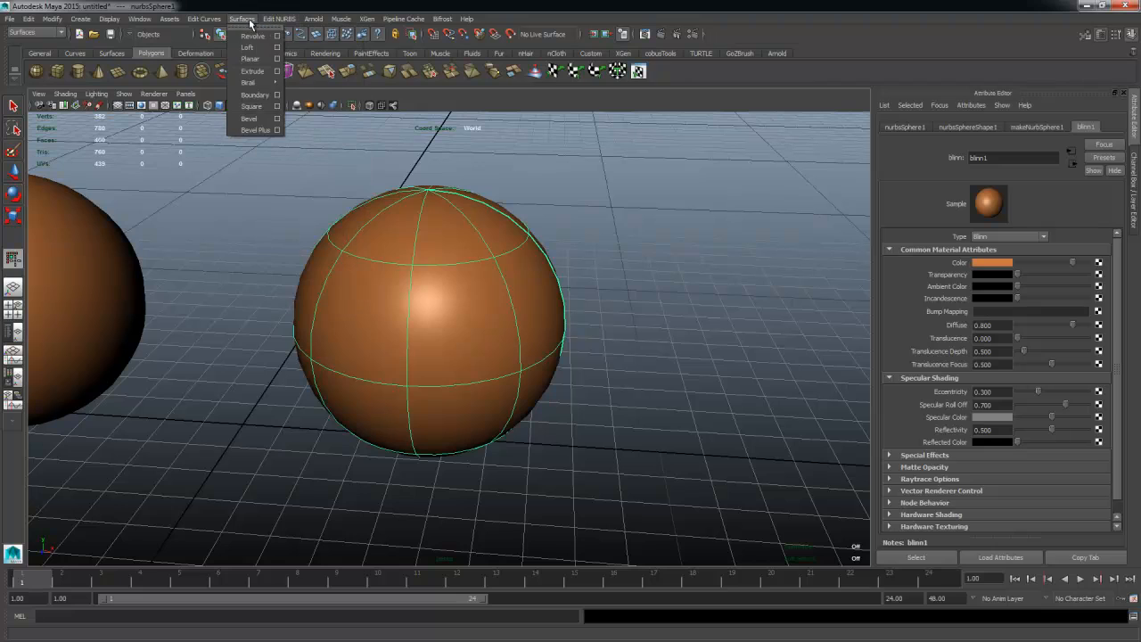
pyautogui.moveTo(278, 22)
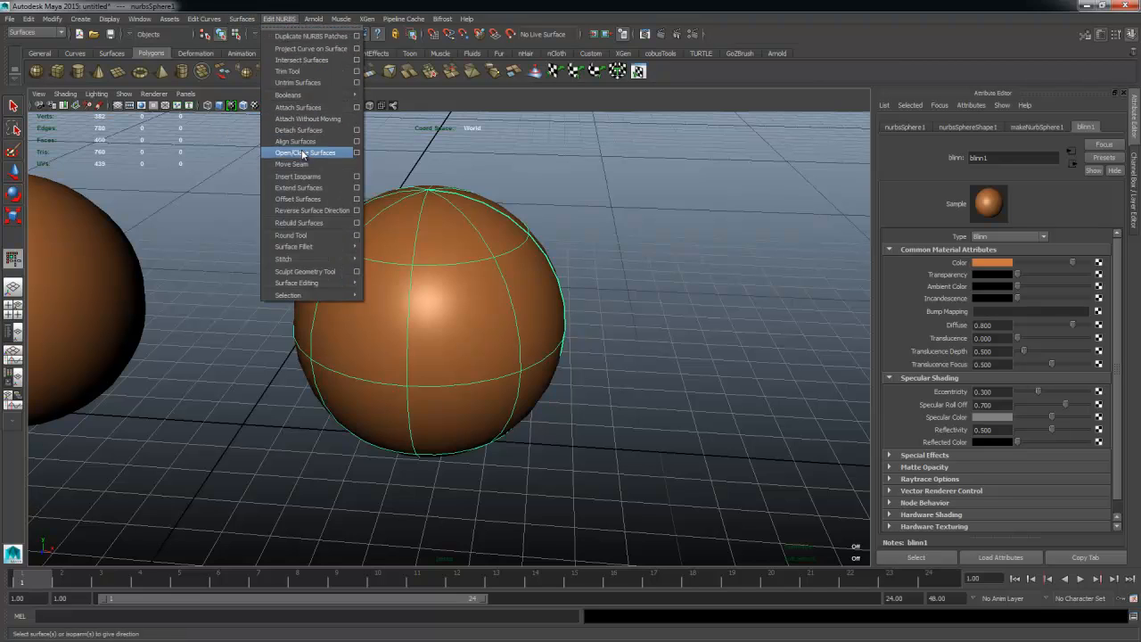
pyautogui.moveTo(202, 22)
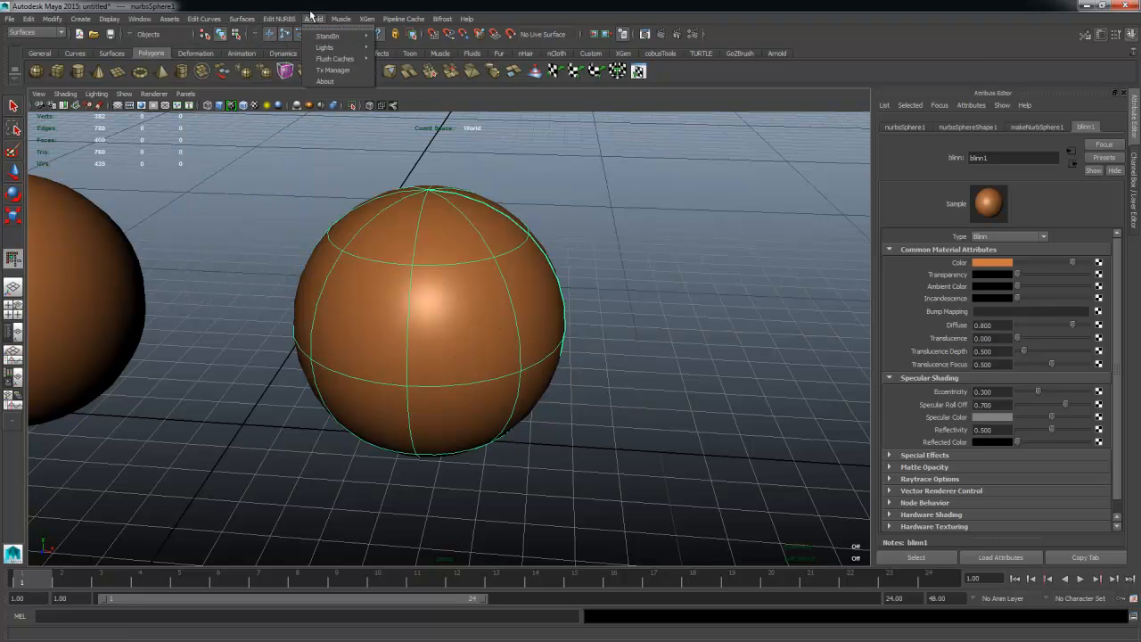
# Step: Bring both spheres into view, switch to the Polygons command set and review its mesh-editing commands
pyautogui.keyDown('alt'); pyautogui.moveTo(252, 277); pyautogui.dragTo(97, 200, button='middle'); pyautogui.keyUp('alt')
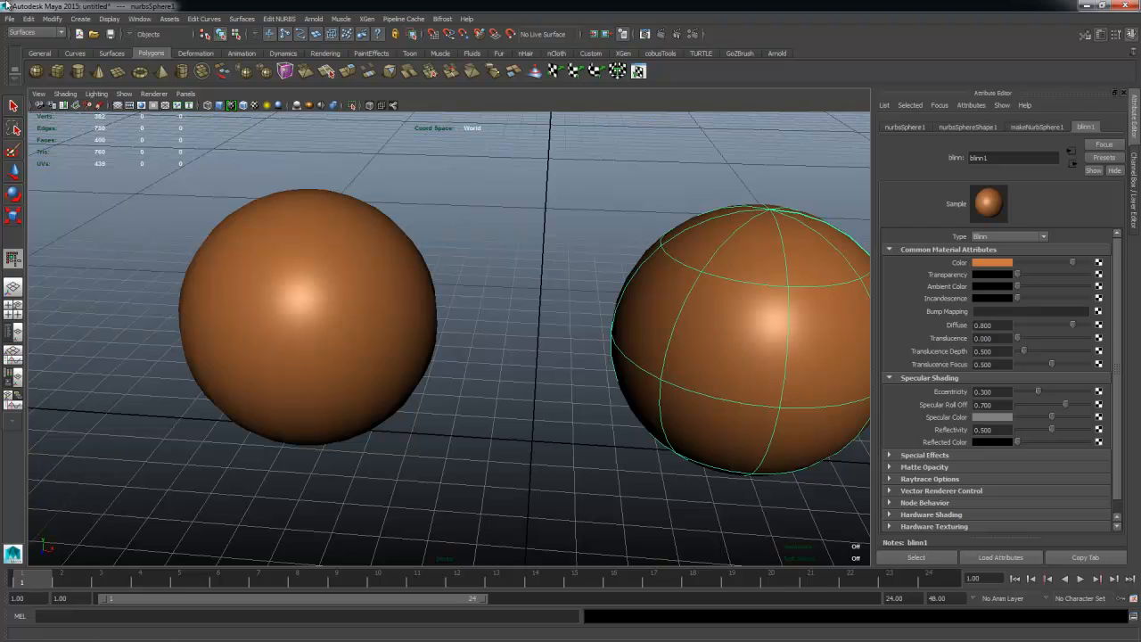
pyautogui.click(36, 33)
pyautogui.click(41, 51)
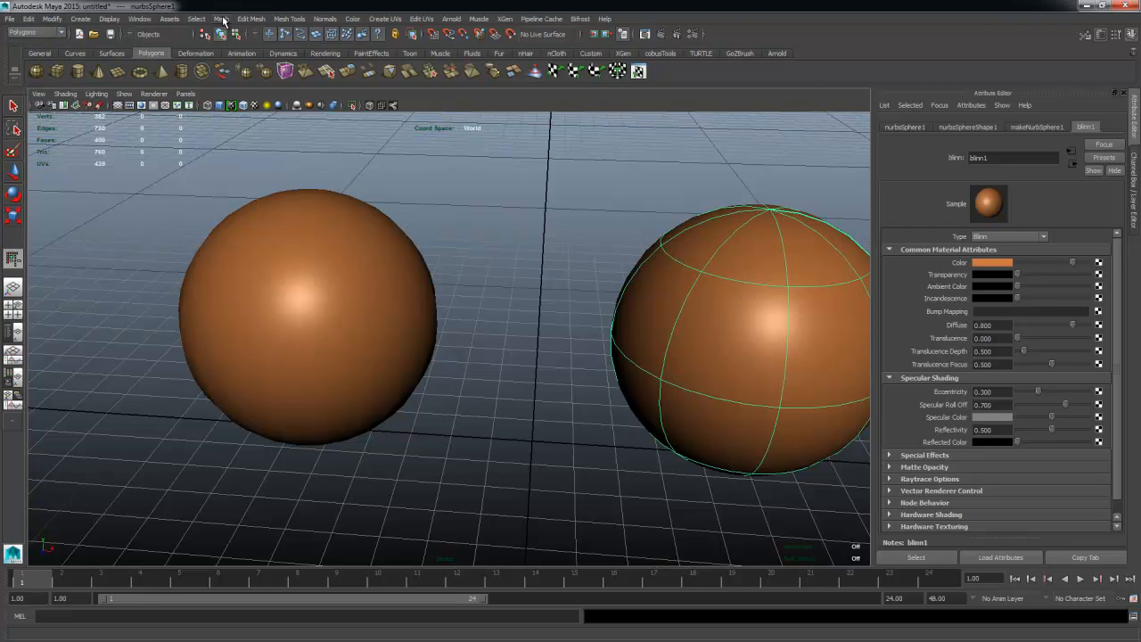
pyautogui.click(251, 19)
pyautogui.moveTo(280, 23)
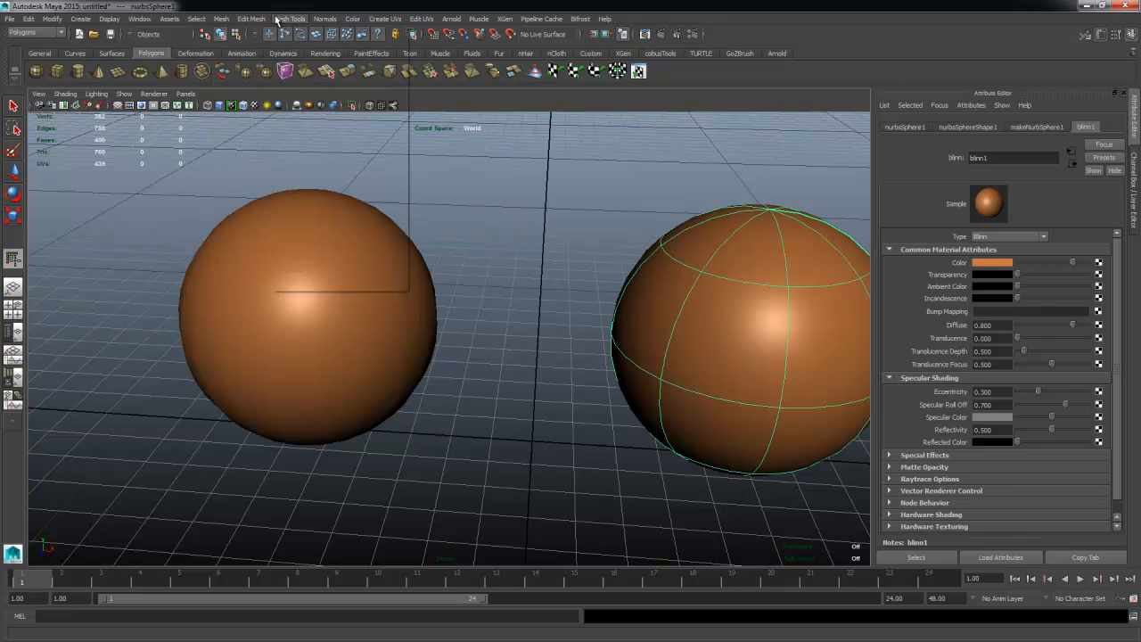
pyautogui.click(252, 19)
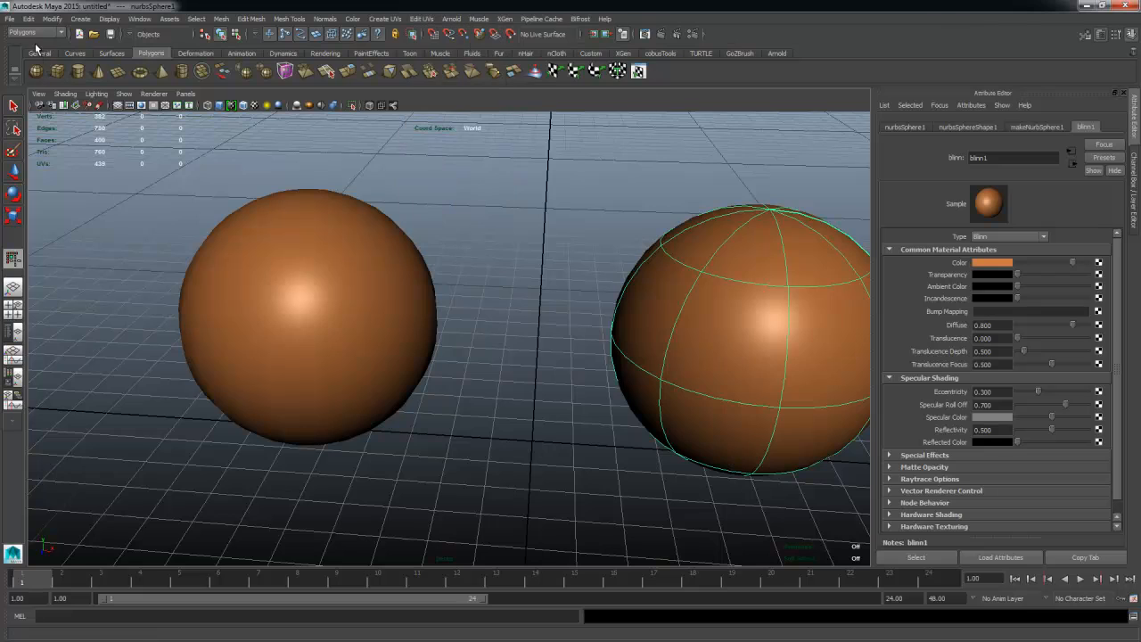
# Step: Return to the Surfaces command set and create a NURBS circle primitive at the grid origin
pyautogui.click(35, 33)
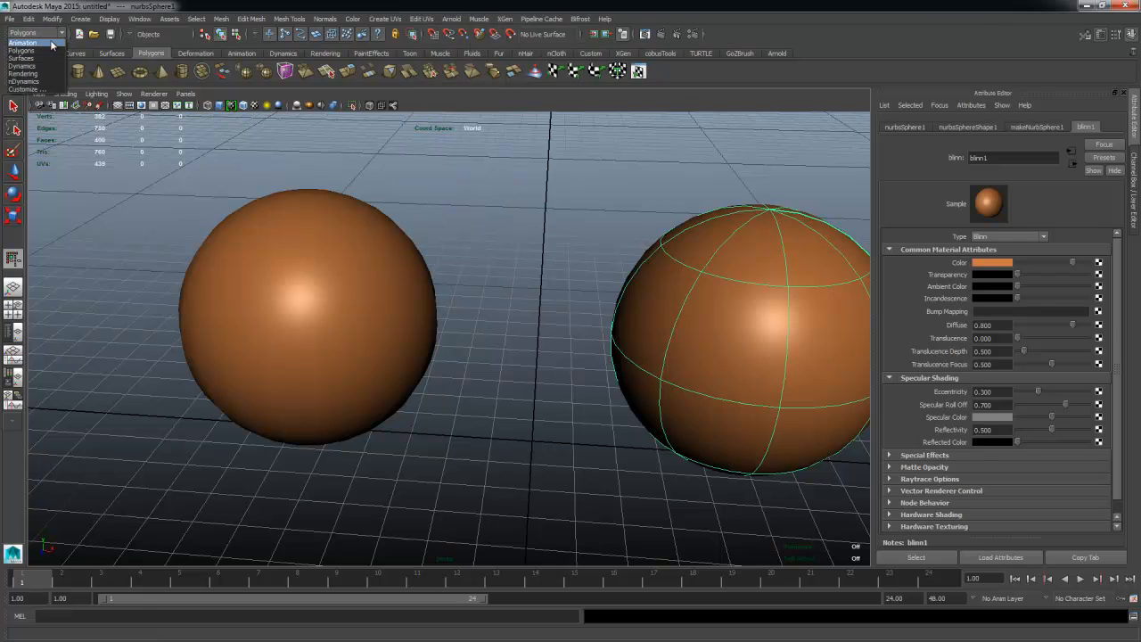
pyautogui.click(36, 58)
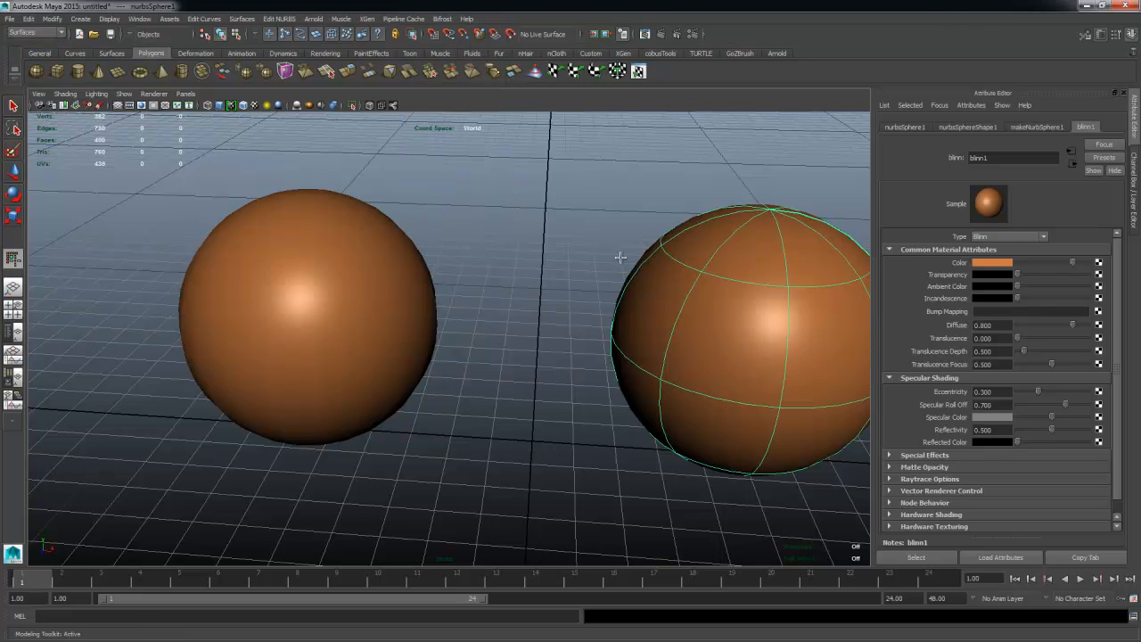
pyautogui.press('f')
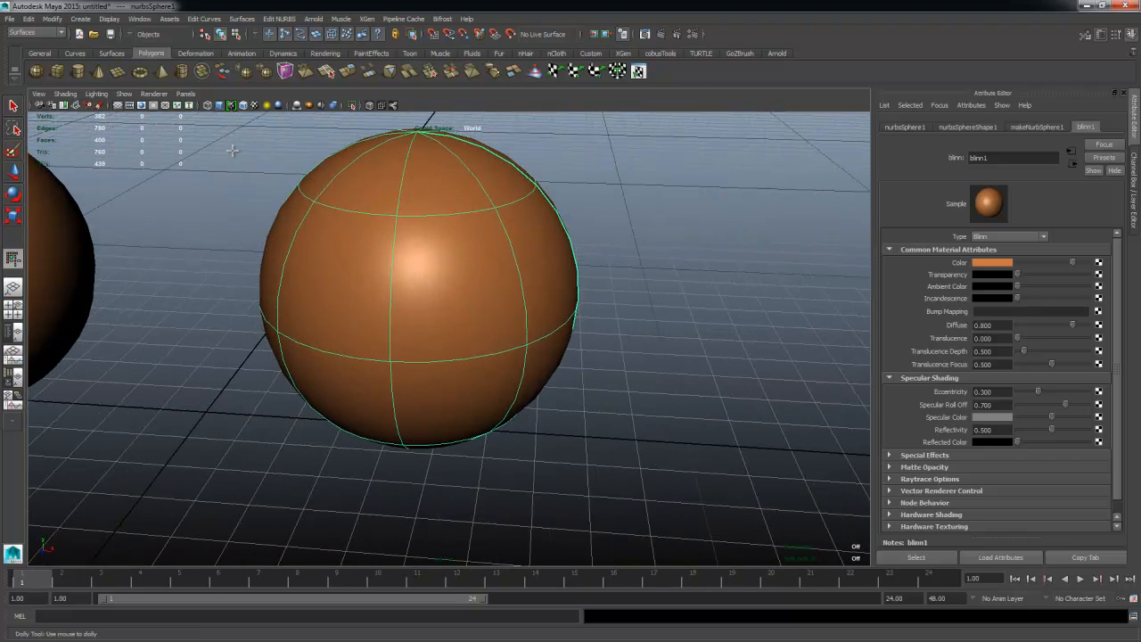
pyautogui.click(81, 18)
pyautogui.moveTo(93, 46)
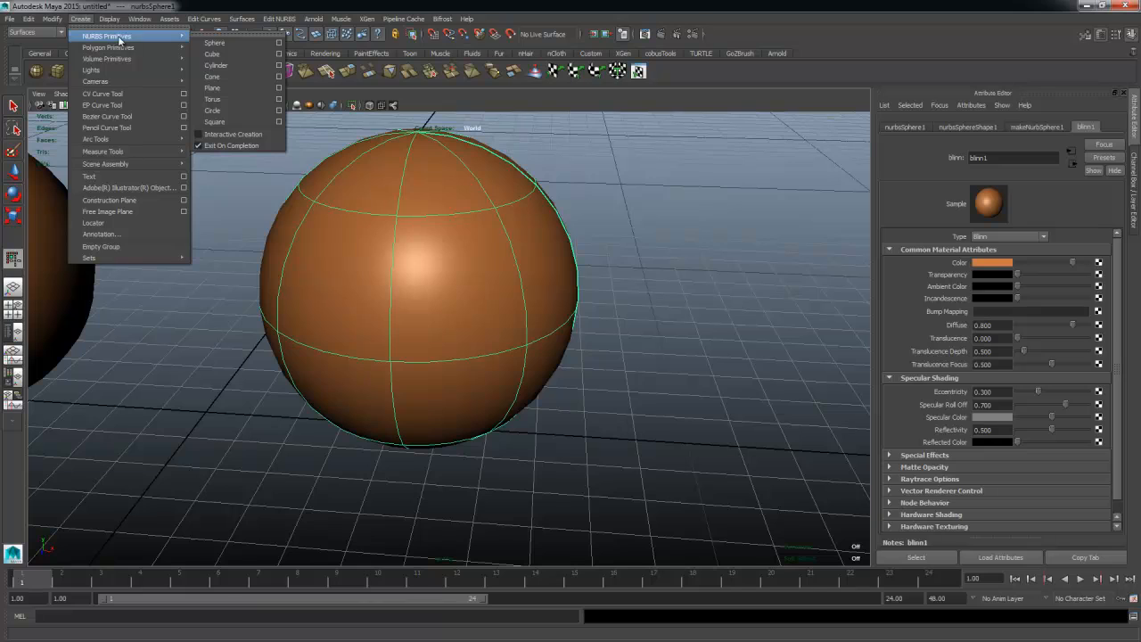
pyautogui.click(215, 114)
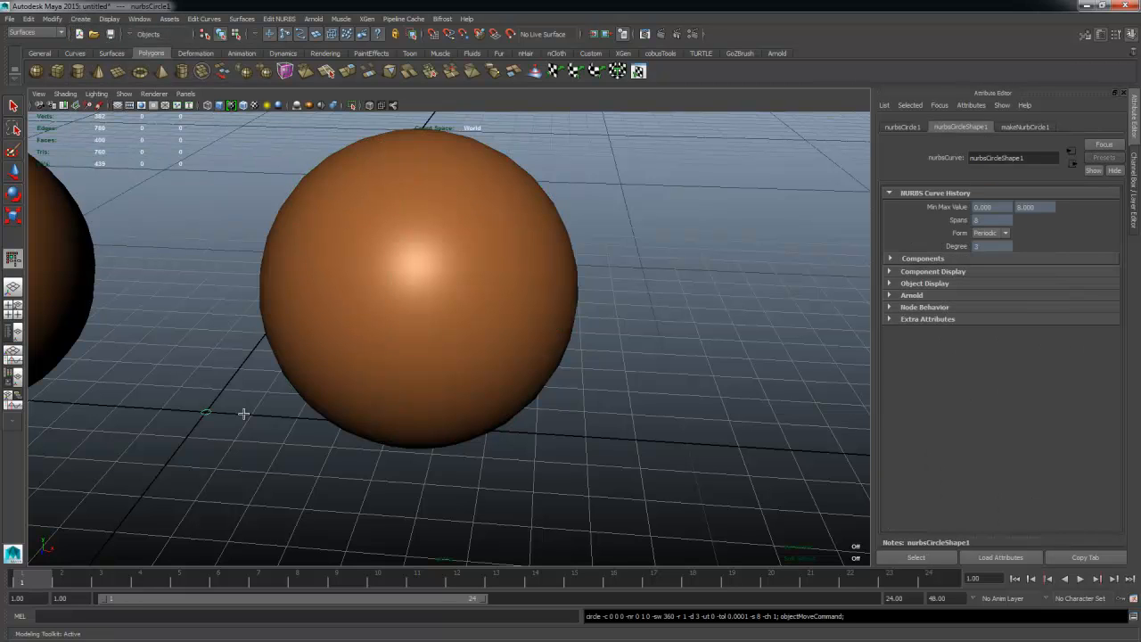
# Step: Show the four-view layout and rotate the NURBS circle 90° about X so it stands upright
pyautogui.moveTo(261, 413)
pyautogui.keyDown('alt'); pyautogui.mouseDown()
pyautogui.moveTo(265, 445)
pyautogui.moveTo(300, 458)
pyautogui.moveTo(383, 400)
pyautogui.moveTo(354, 455)
pyautogui.mouseUp(); pyautogui.keyUp('alt')
pyautogui.press('space')
pyautogui.press('w')
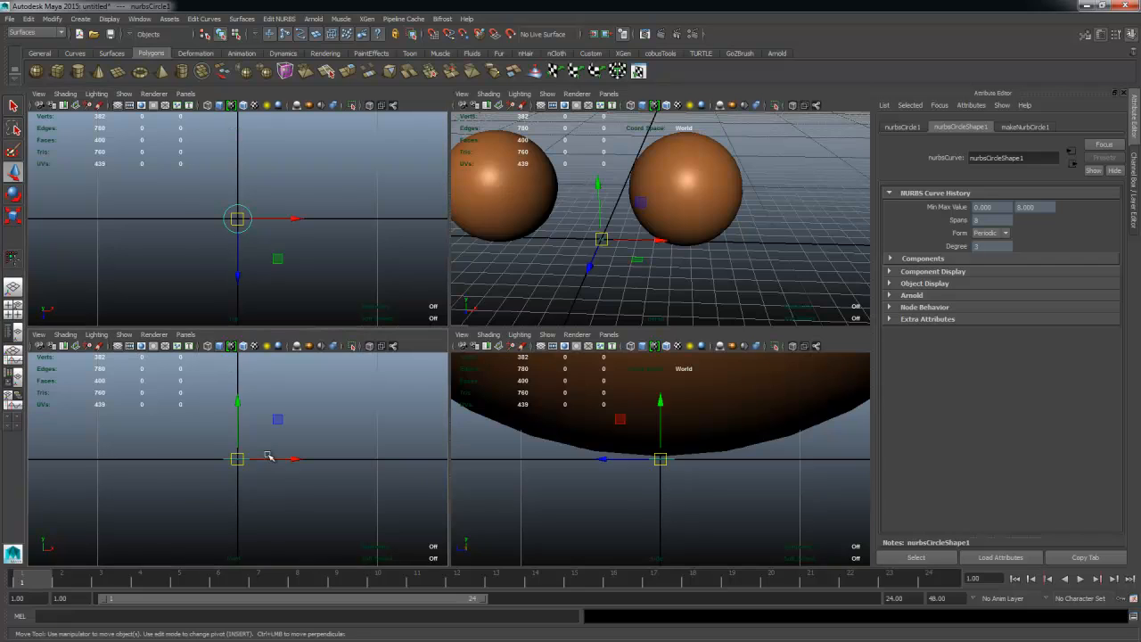
pyautogui.press('e')
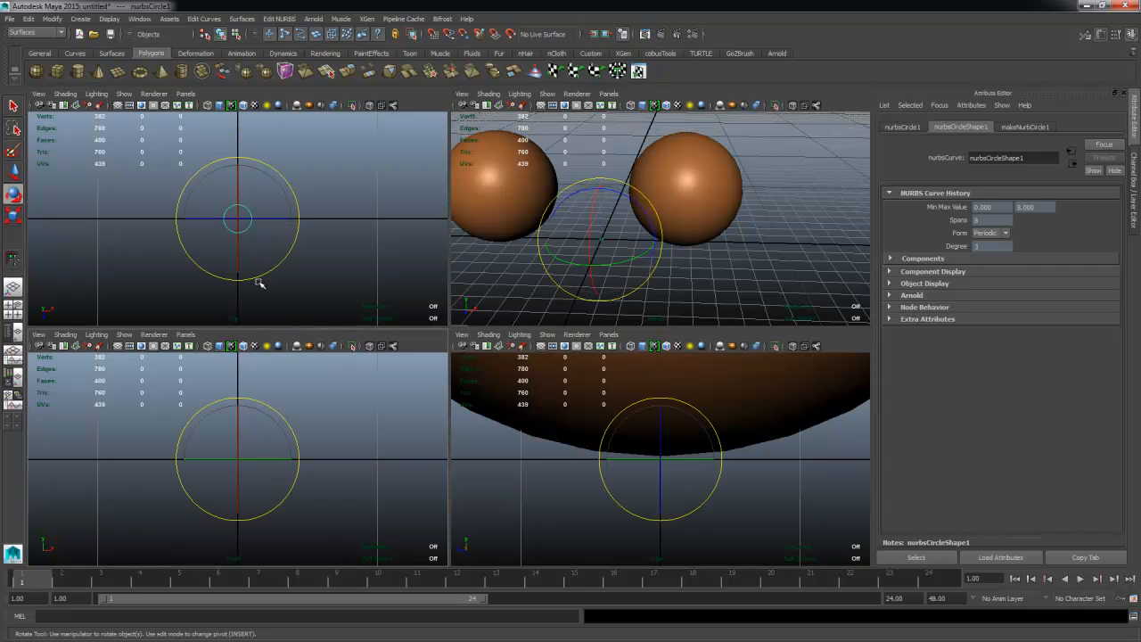
pyautogui.moveTo(238, 431); pyautogui.dragTo(238, 507)
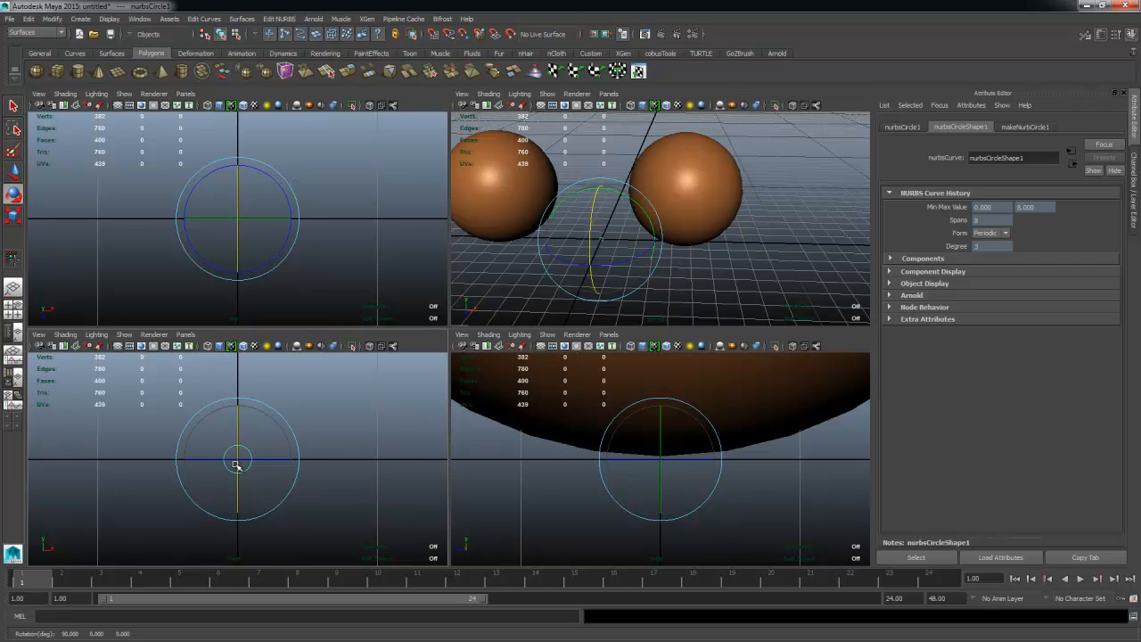
# Step: Open the Rotate Tool settings and turn discrete rotation on, then back off
pyautogui.doubleClick(16, 197)
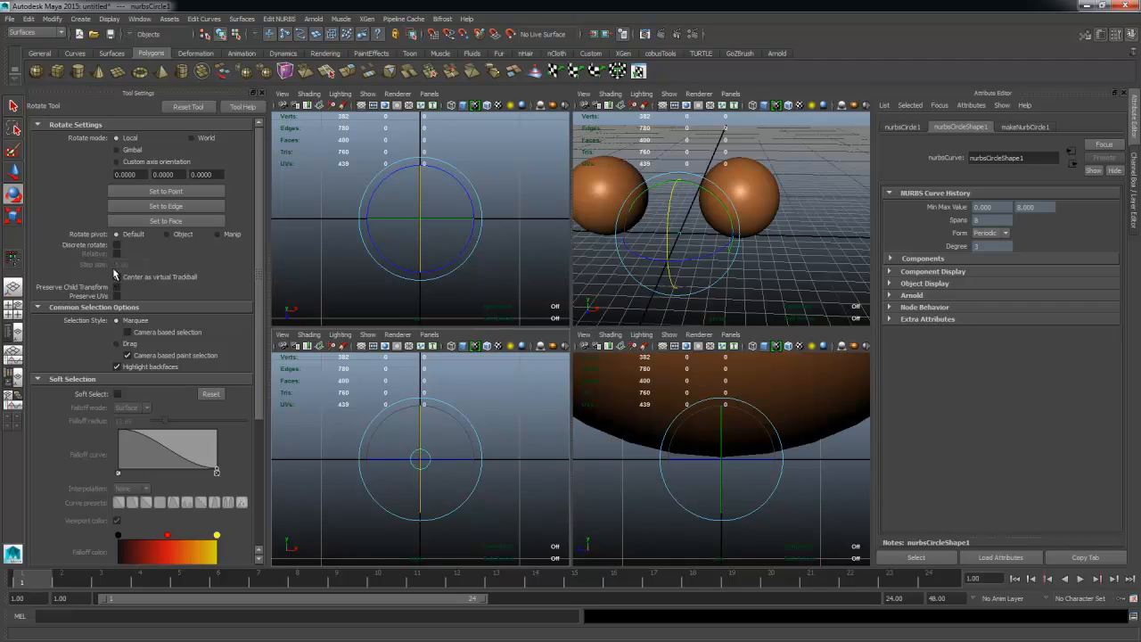
pyautogui.click(116, 245)
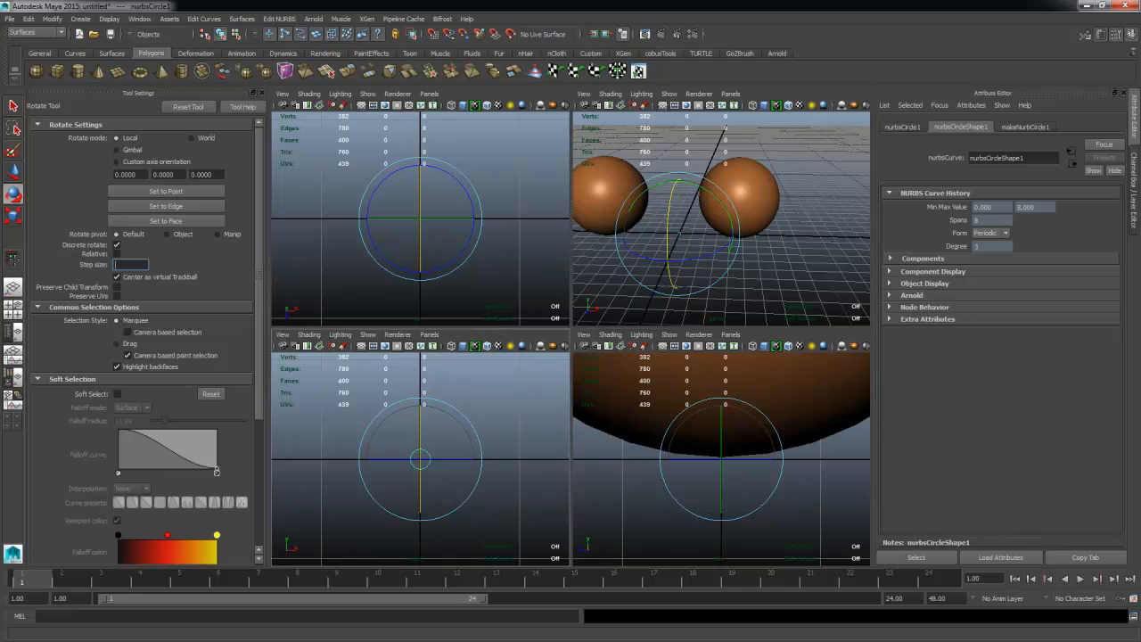
pyautogui.click(116, 244)
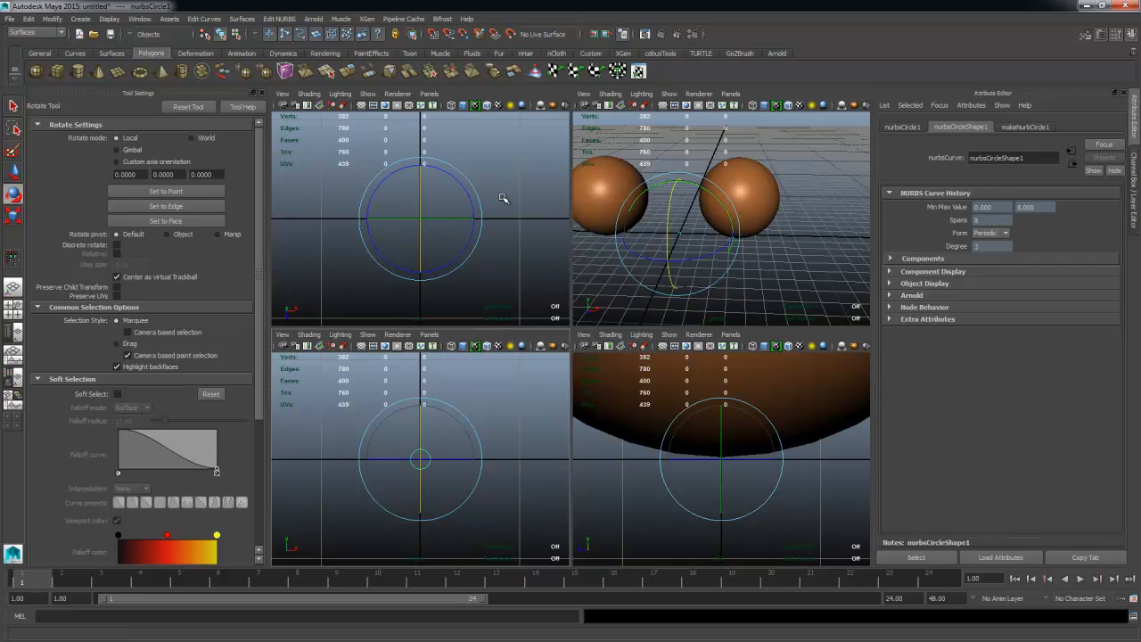
# Step: Scale the NURBS circle up uniformly from its centre in the front view
pyautogui.press('r')
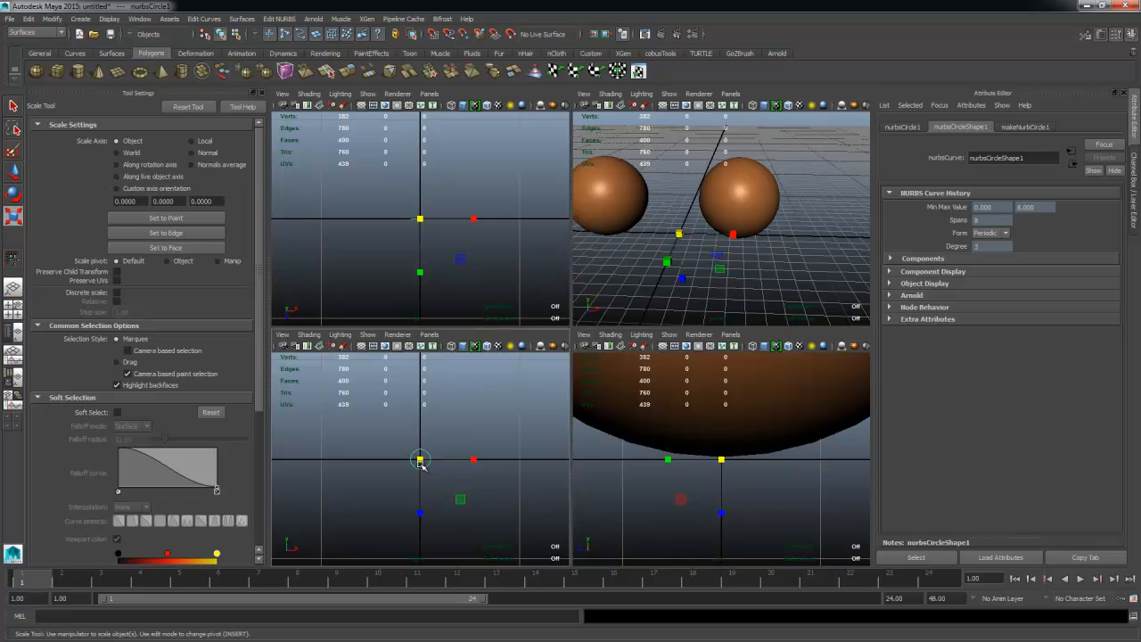
pyautogui.moveTo(420, 459); pyautogui.dragTo(354, 433)
pyautogui.keyDown('alt'); pyautogui.moveTo(355, 432); pyautogui.dragTo(214, 431, button='right'); pyautogui.keyUp('alt')
pyautogui.keyDown('alt'); pyautogui.moveTo(461, 435); pyautogui.dragTo(377, 437, button='right'); pyautogui.keyUp('alt')
# Step: Move the NURBS circle out in front of the NURBS sphere and raise it to about the sphere's mid-height
pyautogui.press('w')
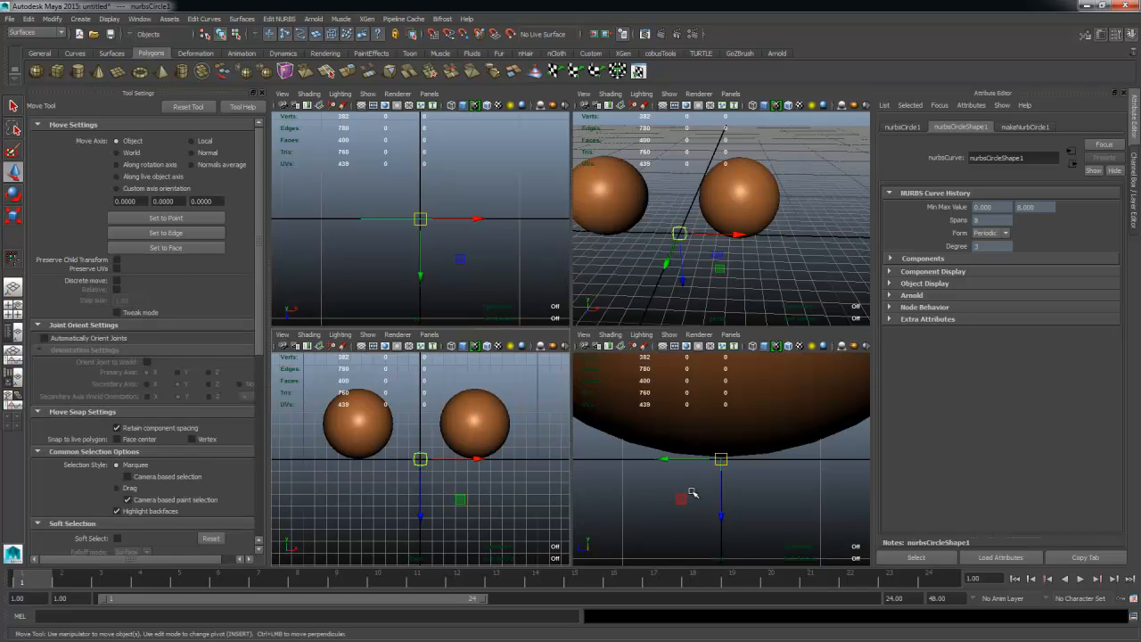
pyautogui.keyDown('alt'); pyautogui.moveTo(754, 476); pyautogui.dragTo(396, 372, button='right'); pyautogui.keyUp('alt')
pyautogui.keyDown('alt'); pyautogui.moveTo(785, 451); pyautogui.dragTo(698, 441, button='right'); pyautogui.keyUp('alt')
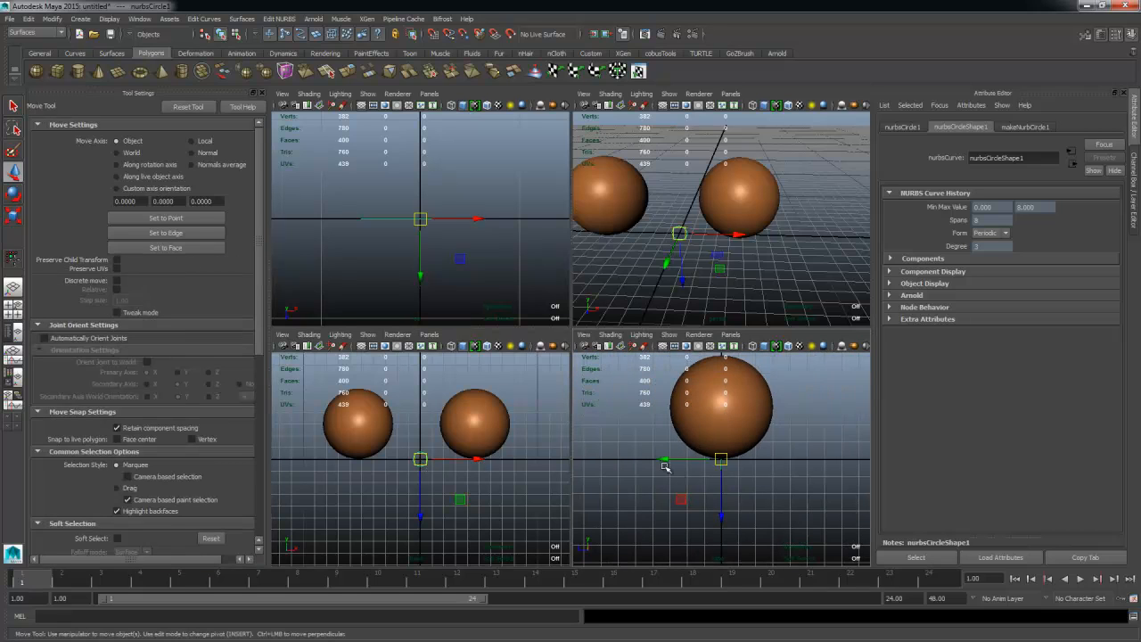
pyautogui.moveTo(664, 465); pyautogui.dragTo(579, 470)
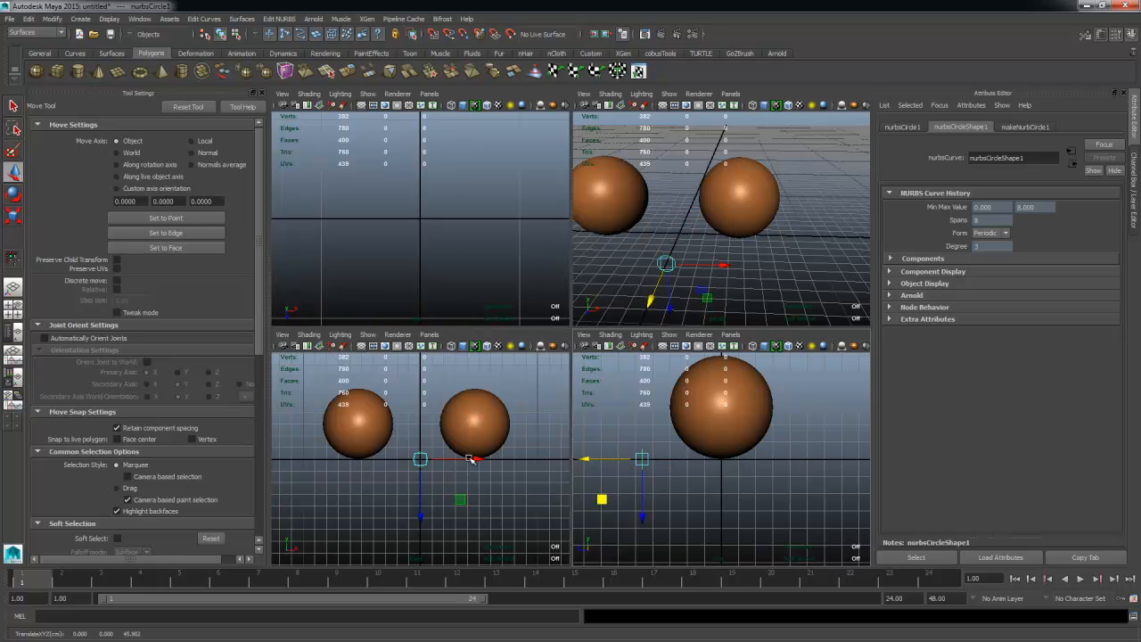
pyautogui.moveTo(474, 459); pyautogui.dragTo(524, 459)
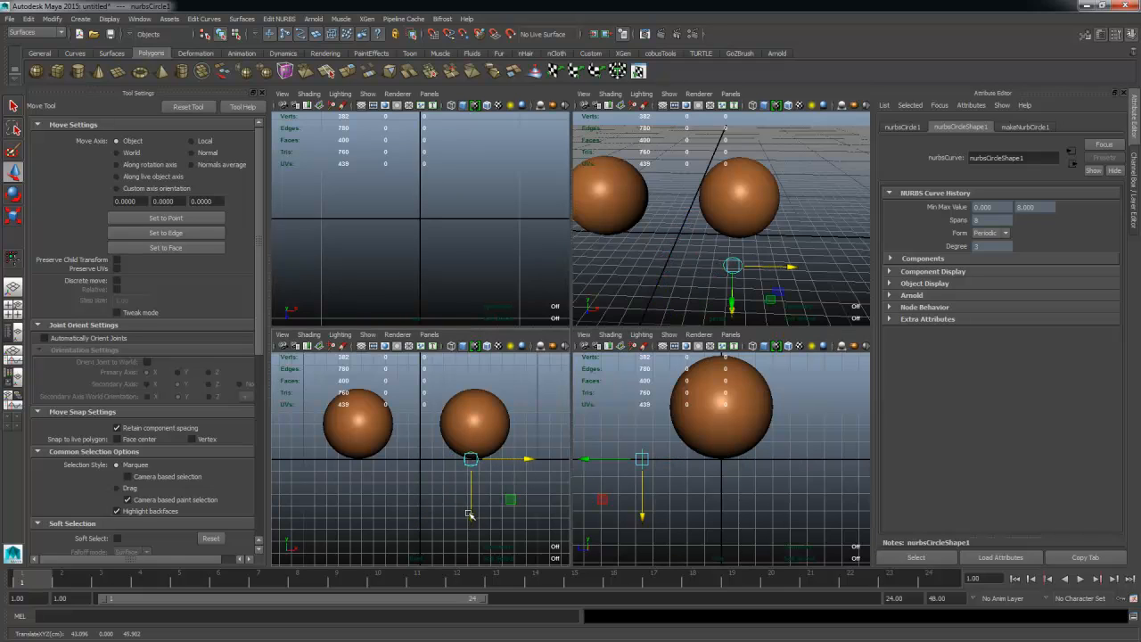
pyautogui.moveTo(470, 514); pyautogui.dragTo(540, 431)
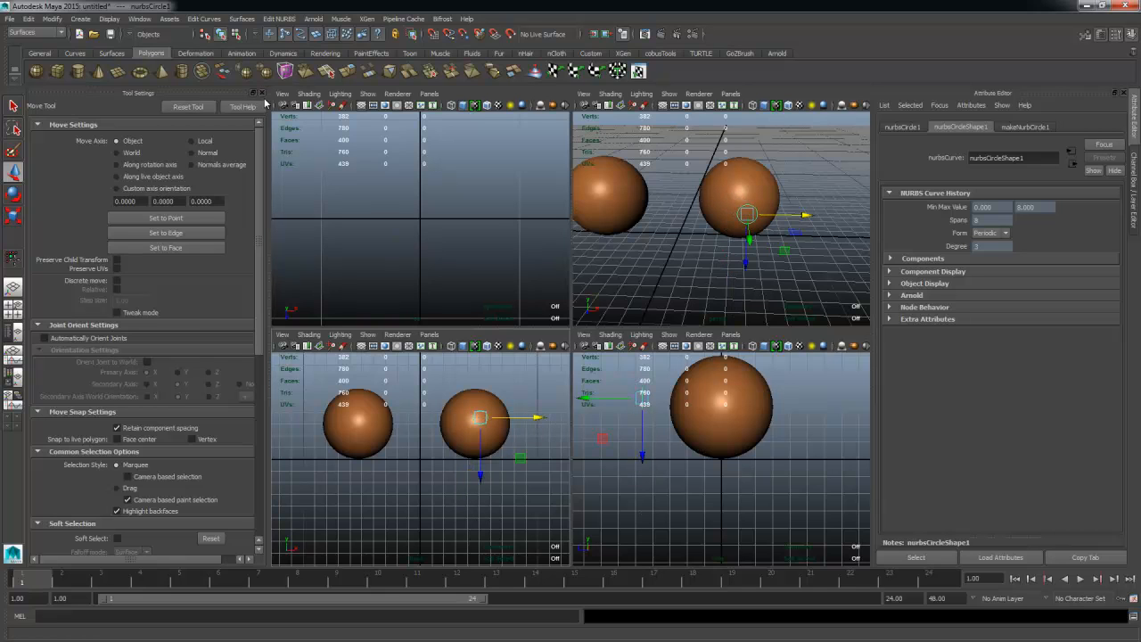
# Step: Close the tool settings, enlarge the circle uniformly in the full perspective view and clear the selection
pyautogui.click(259, 93)
pyautogui.press('space')
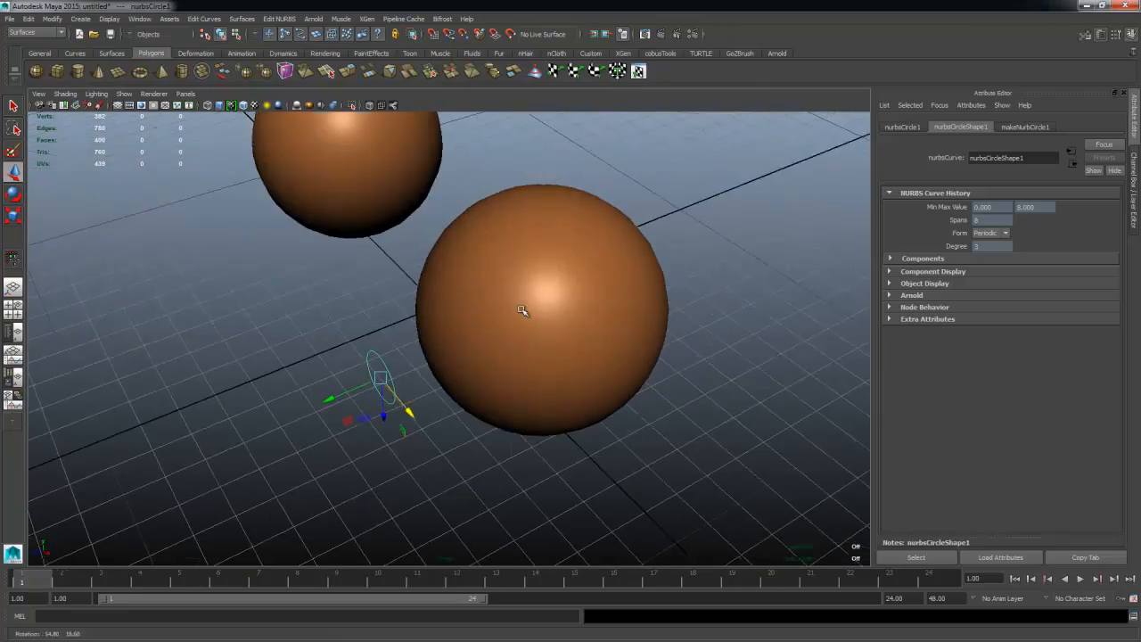
pyautogui.keyDown('alt'); pyautogui.moveTo(427, 456); pyautogui.dragTo(468, 420); pyautogui.keyUp('alt')
pyautogui.press('r')
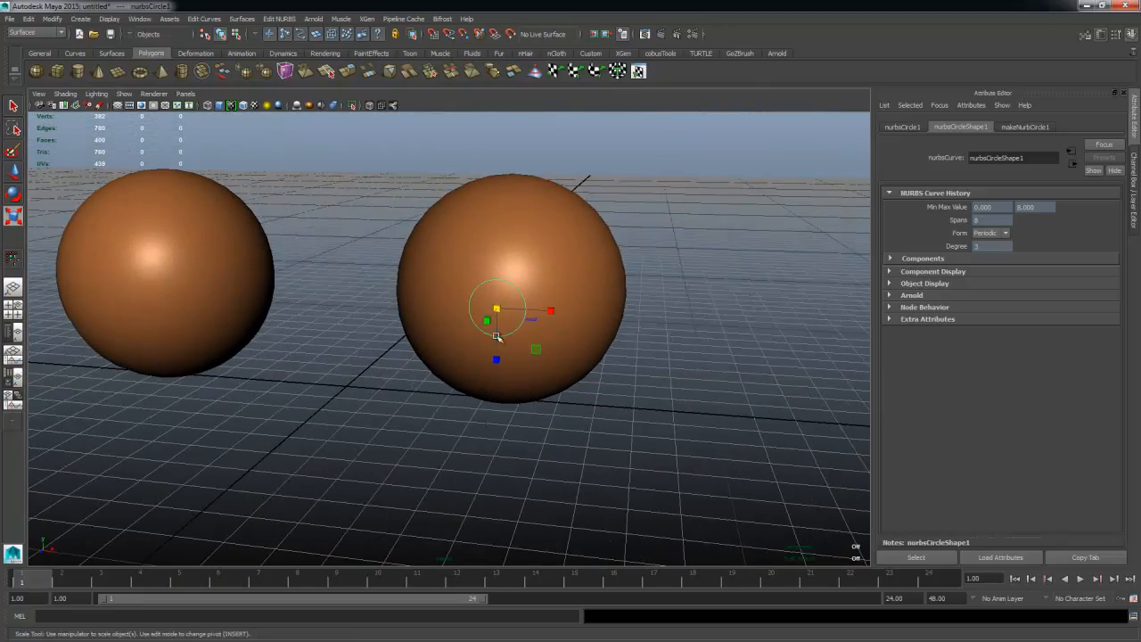
pyautogui.moveTo(497, 308); pyautogui.dragTo(339, 349)
pyautogui.press('w')
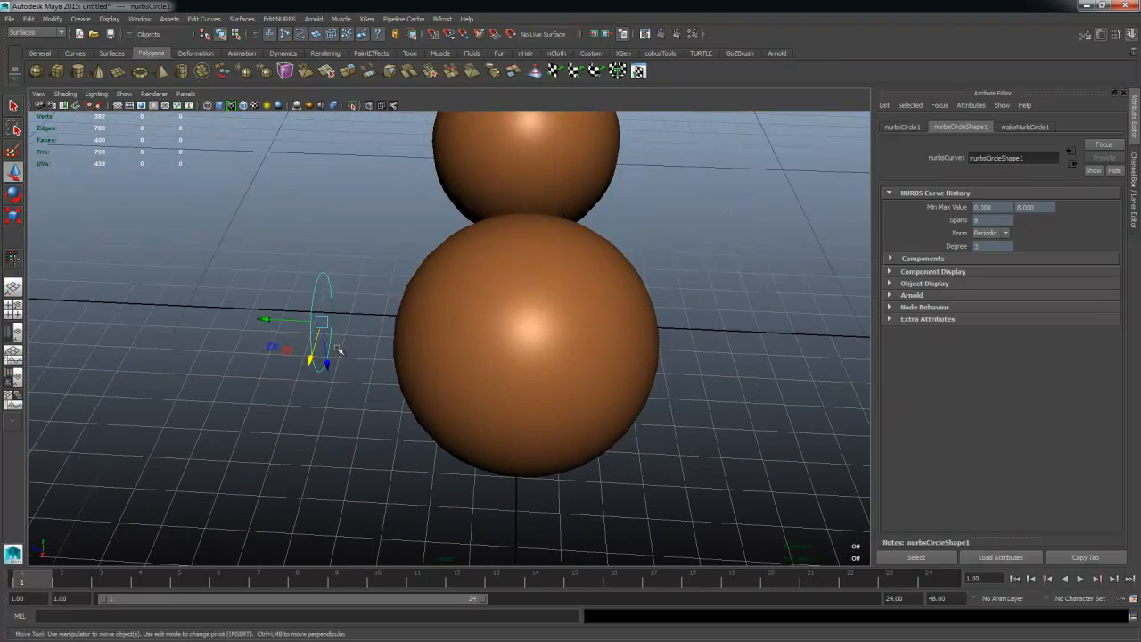
pyautogui.click(314, 359)
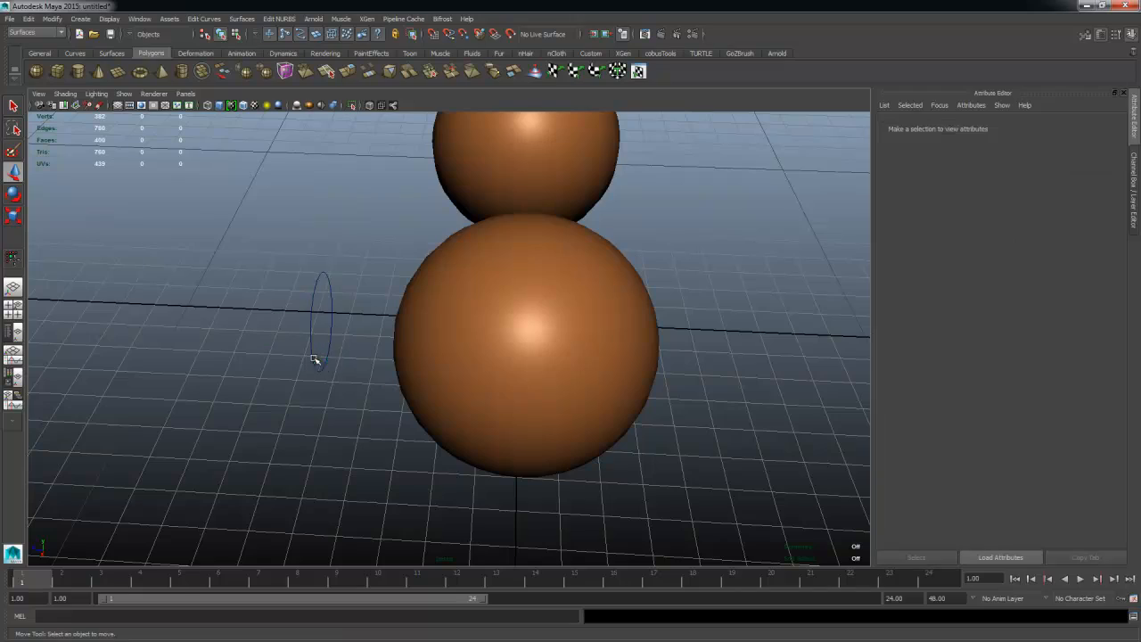
# Step: Examine the placement of the NURBS circle relative to the NURBS sphere from several angles, and leave the circle selected
pyautogui.click(321, 348)
pyautogui.click(402, 383)
pyautogui.keyDown('alt'); pyautogui.moveTo(402, 382); pyautogui.dragTo(440, 324); pyautogui.keyUp('alt')
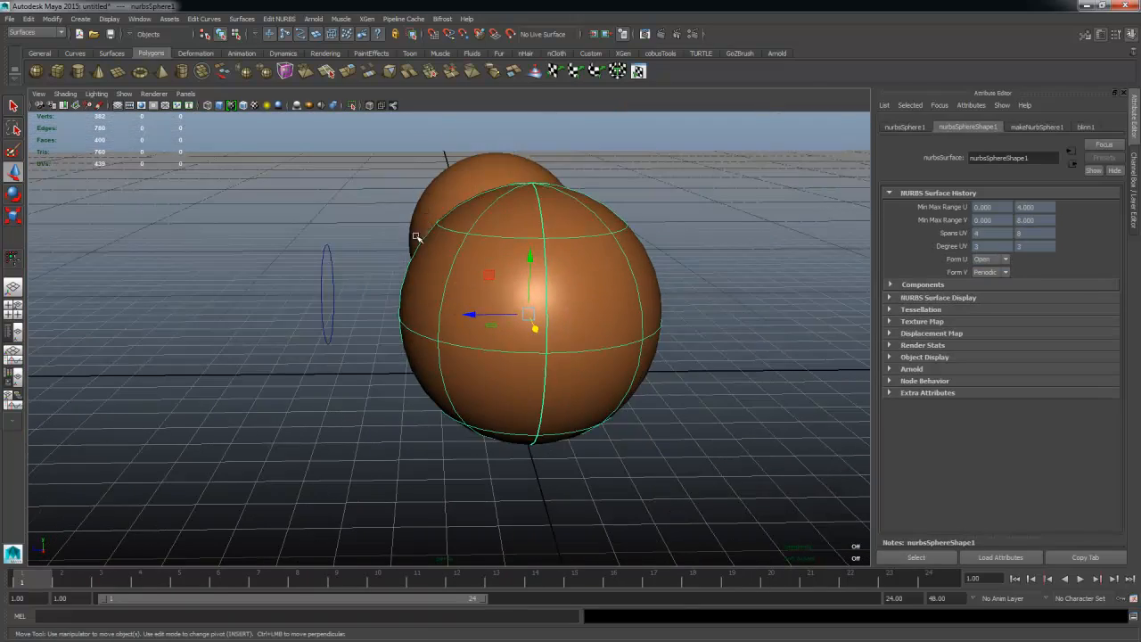
pyautogui.keyDown('alt'); pyautogui.moveTo(416, 237); pyautogui.dragTo(399, 204); pyautogui.keyUp('alt')
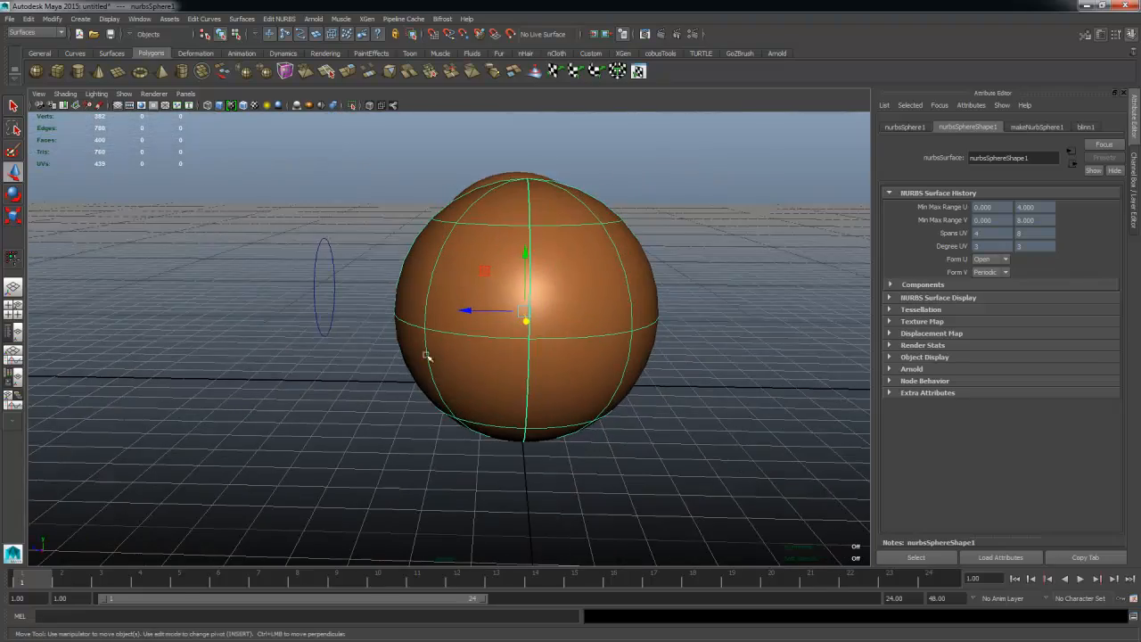
pyautogui.keyDown('alt'); pyautogui.moveTo(428, 357); pyautogui.dragTo(615, 419); pyautogui.keyUp('alt')
pyautogui.moveTo(624, 350); pyautogui.dragTo(572, 422)
pyautogui.keyDown('alt'); pyautogui.moveTo(572, 422); pyautogui.dragTo(526, 394); pyautogui.keyUp('alt')
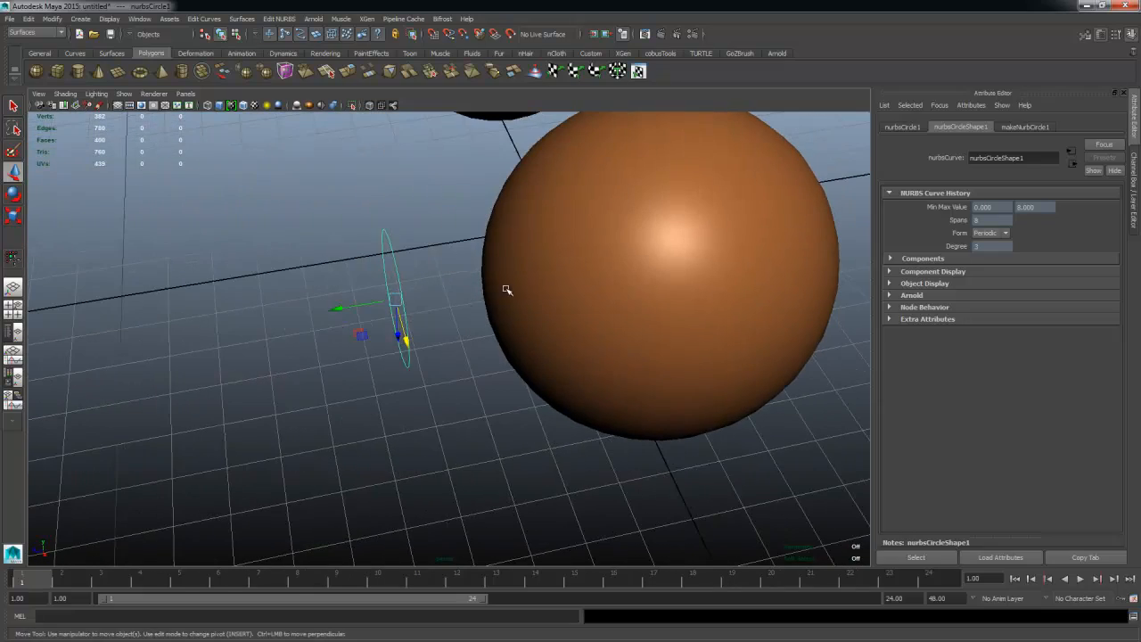
pyautogui.keyDown('alt'); pyautogui.moveTo(484, 300); pyautogui.dragTo(476, 190); pyautogui.keyUp('alt')
pyautogui.keyDown('alt'); pyautogui.moveTo(522, 285); pyautogui.dragTo(385, 307); pyautogui.keyUp('alt')
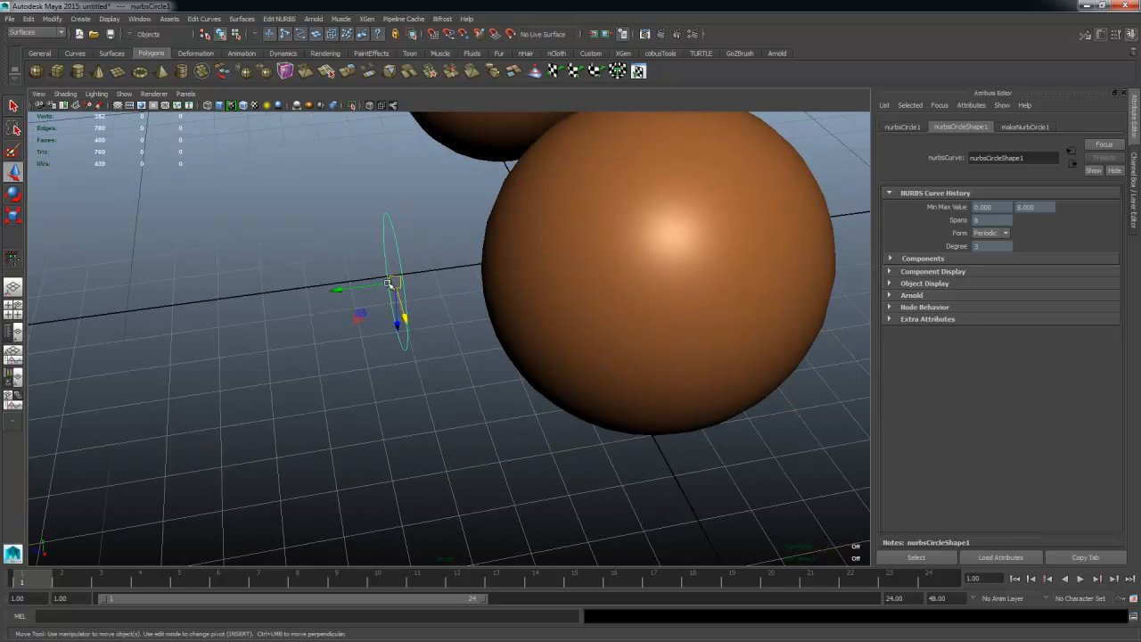
pyautogui.keyDown('alt'); pyautogui.moveTo(493, 330); pyautogui.dragTo(576, 351); pyautogui.keyUp('alt')
pyautogui.keyDown('alt'); pyautogui.moveTo(464, 373); pyautogui.dragTo(479, 383); pyautogui.keyUp('alt')
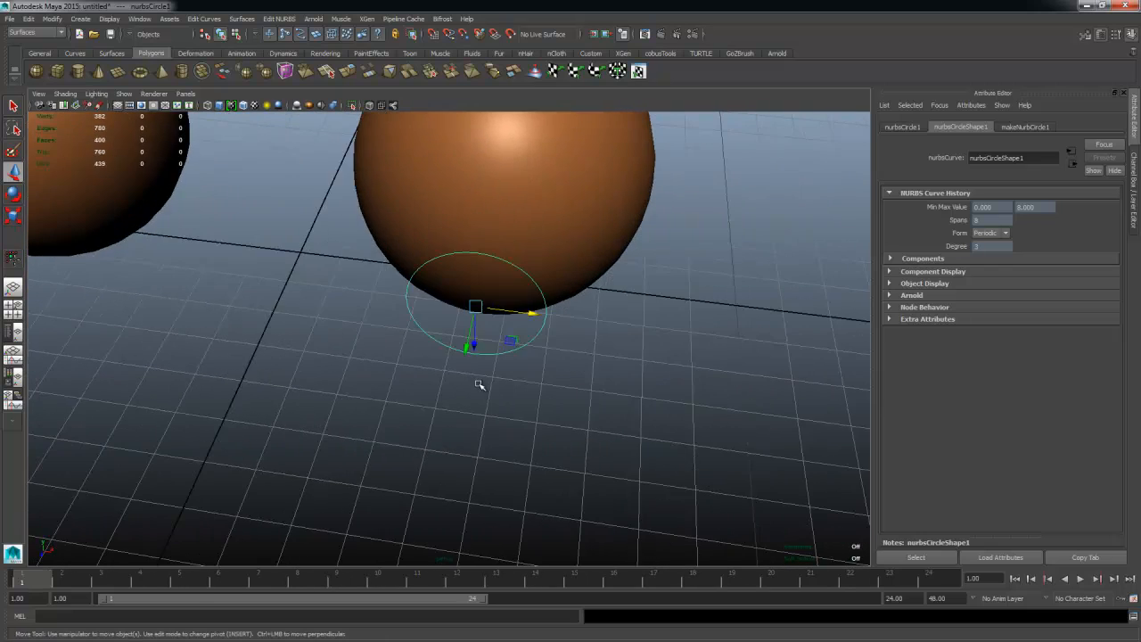
# Step: Centre the selected circle over the middle of the NURBS sphere in the full front view
pyautogui.press('space')
pyautogui.press('space')
pyautogui.scroll(1, 387, 365)
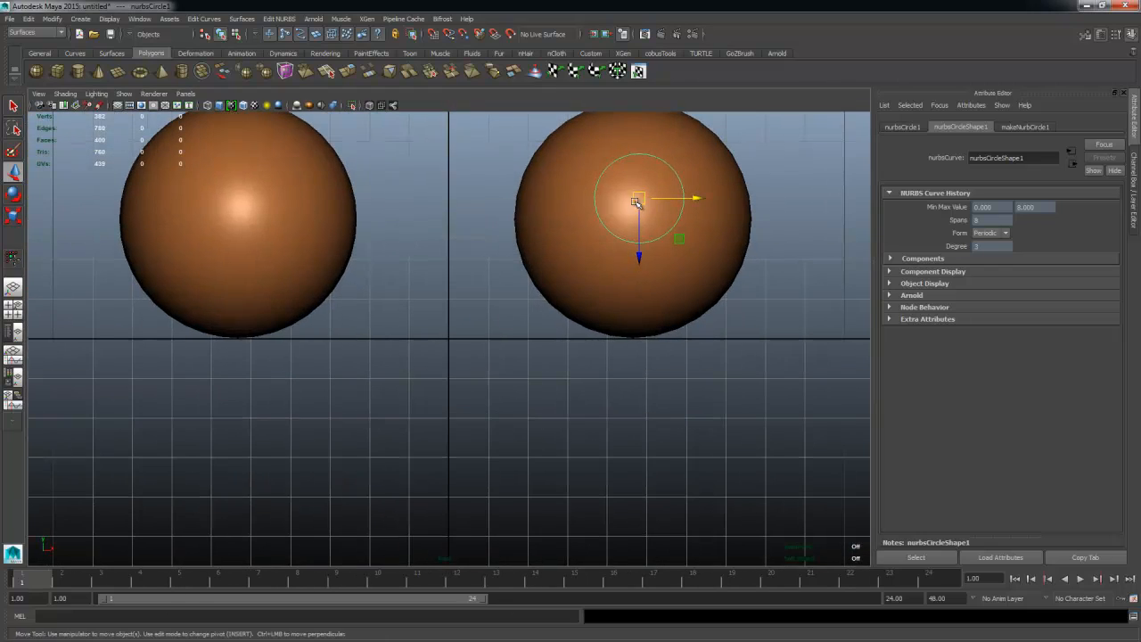
pyautogui.moveTo(637, 199)
pyautogui.mouseDown()
pyautogui.moveTo(643, 229)
pyautogui.moveTo(635, 217)
pyautogui.mouseUp()
pyautogui.keyDown('alt'); pyautogui.moveTo(598, 215); pyautogui.dragTo(526, 216, button='right'); pyautogui.keyUp('alt')
pyautogui.keyDown('alt'); pyautogui.moveTo(524, 214); pyautogui.dragTo(469, 280, button='middle'); pyautogui.keyUp('alt')
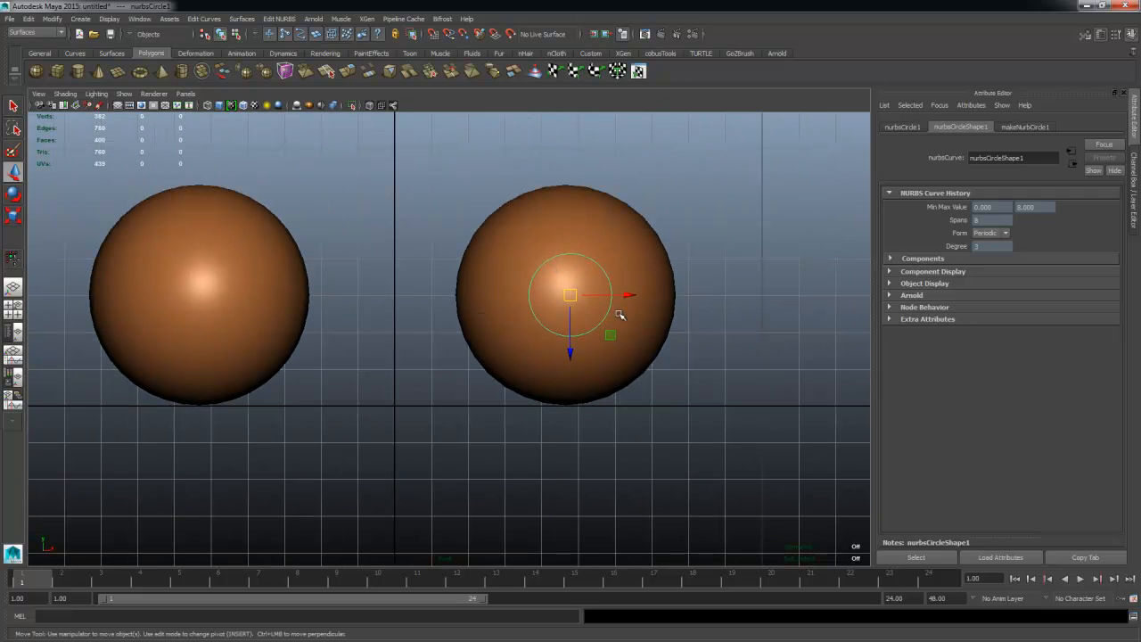
# Step: Select the circle together with the NURBS sphere and project the curve onto the surface from an angled perspective view
pyautogui.press('space')
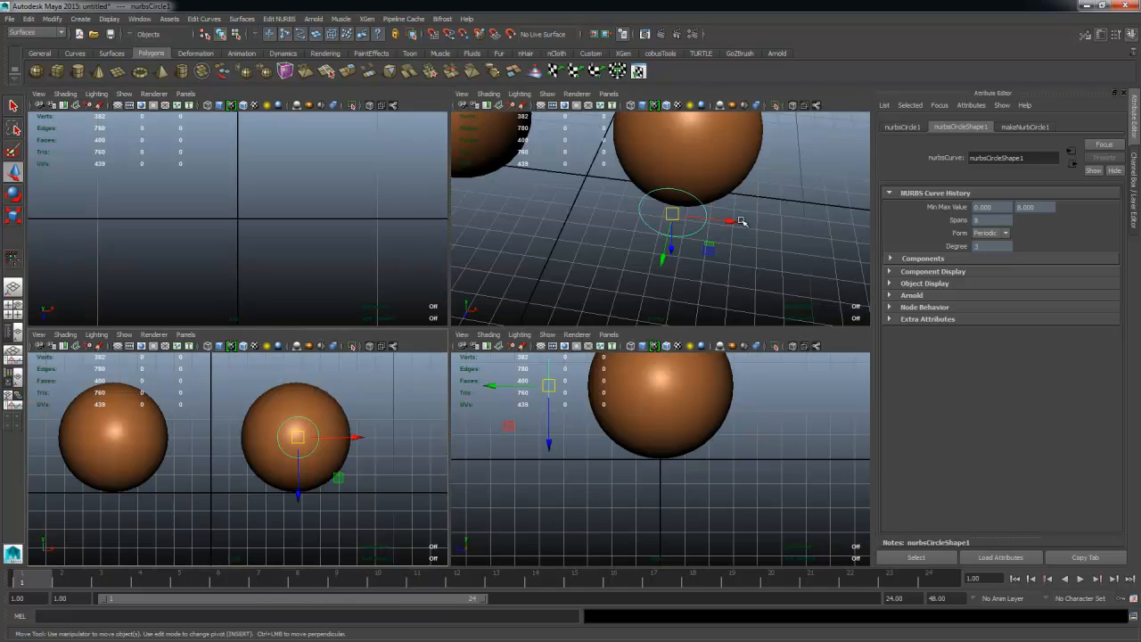
pyautogui.keyDown('alt'); pyautogui.moveTo(715, 192); pyautogui.dragTo(678, 231); pyautogui.keyUp('alt')
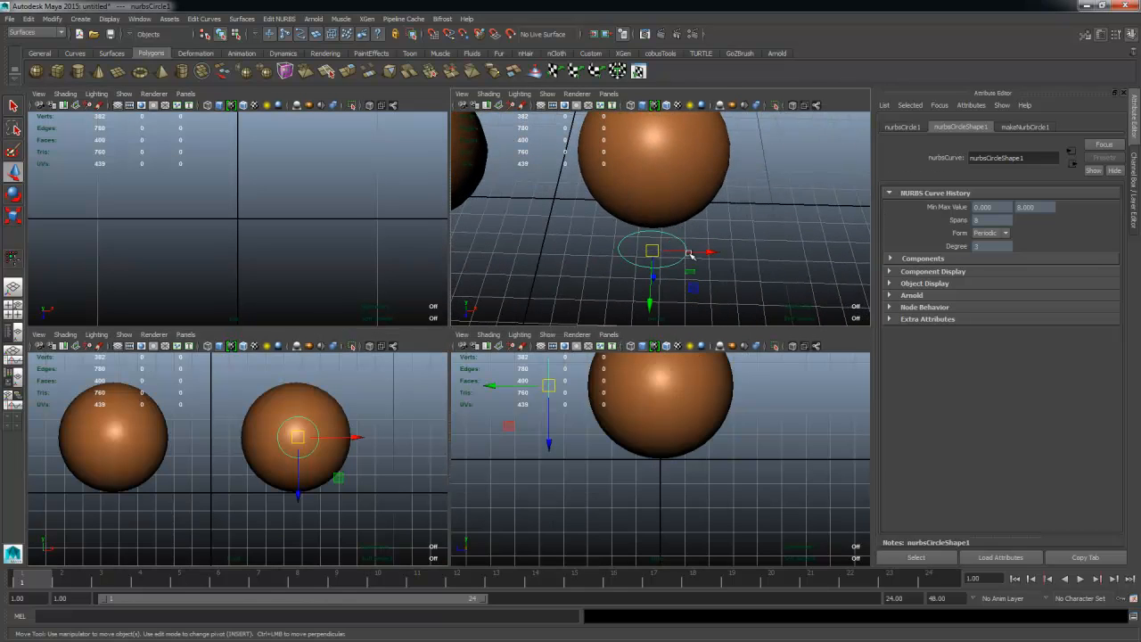
pyautogui.click(705, 186)
pyautogui.keyDown('alt'); pyautogui.moveTo(636, 171); pyautogui.dragTo(681, 280); pyautogui.keyUp('alt')
pyautogui.keyDown('alt'); pyautogui.moveTo(668, 262); pyautogui.dragTo(660, 256); pyautogui.keyUp('alt')
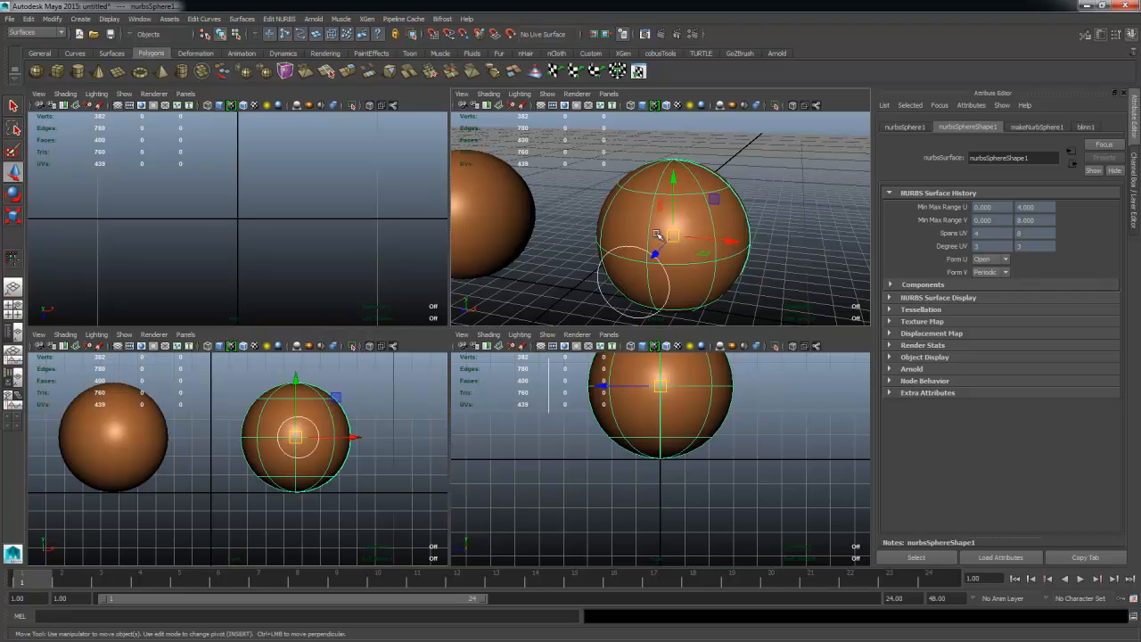
pyautogui.press('space')
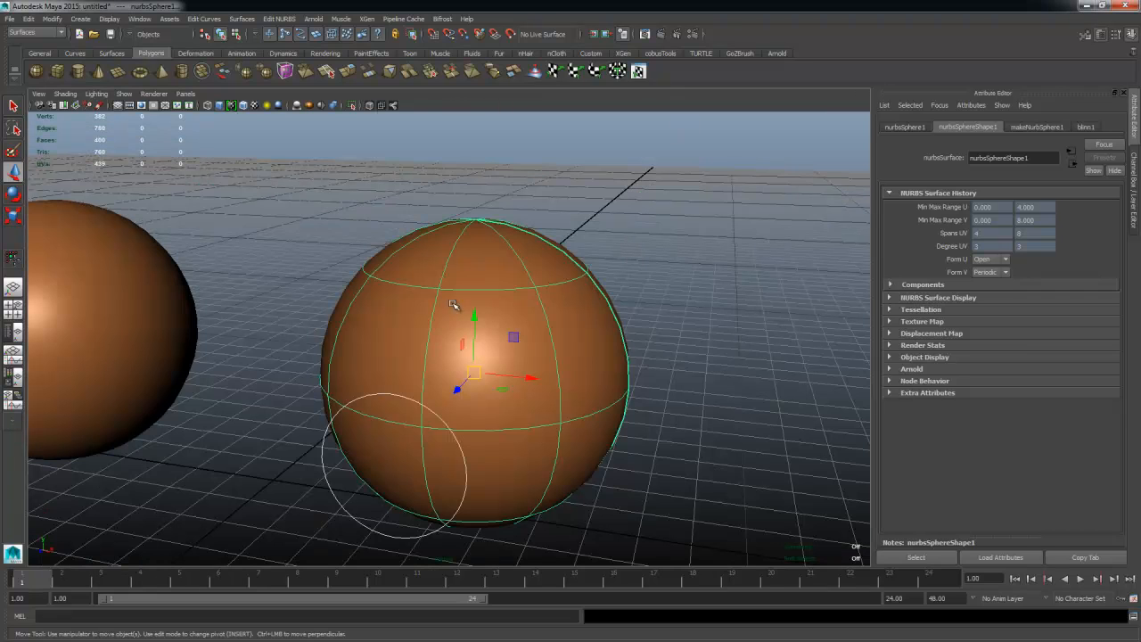
pyautogui.click(270, 20)
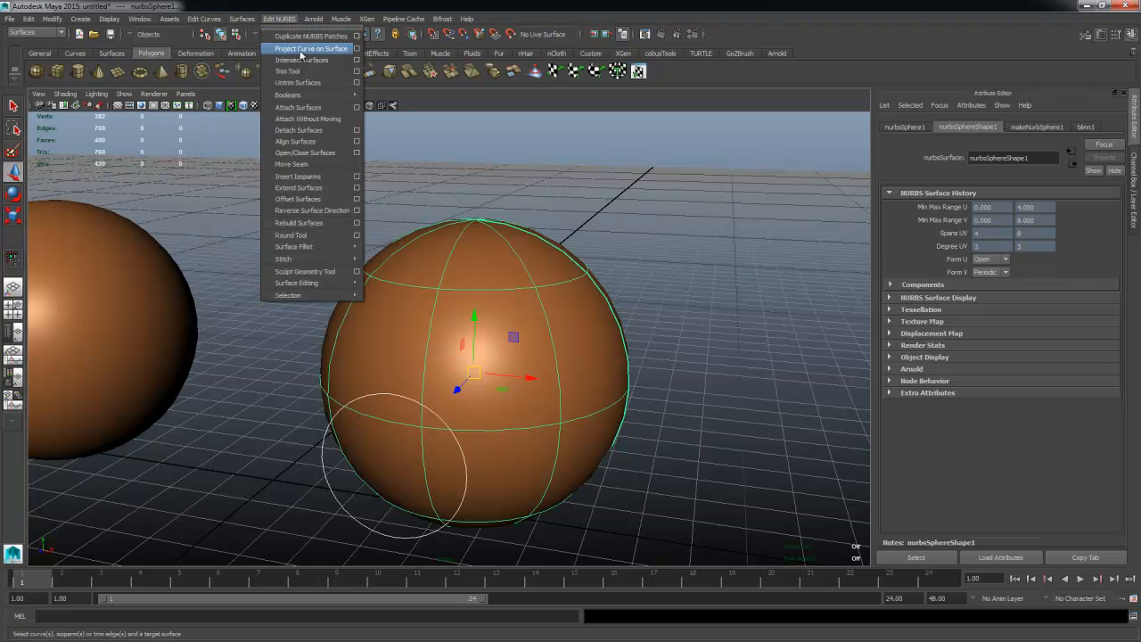
pyautogui.click(319, 51)
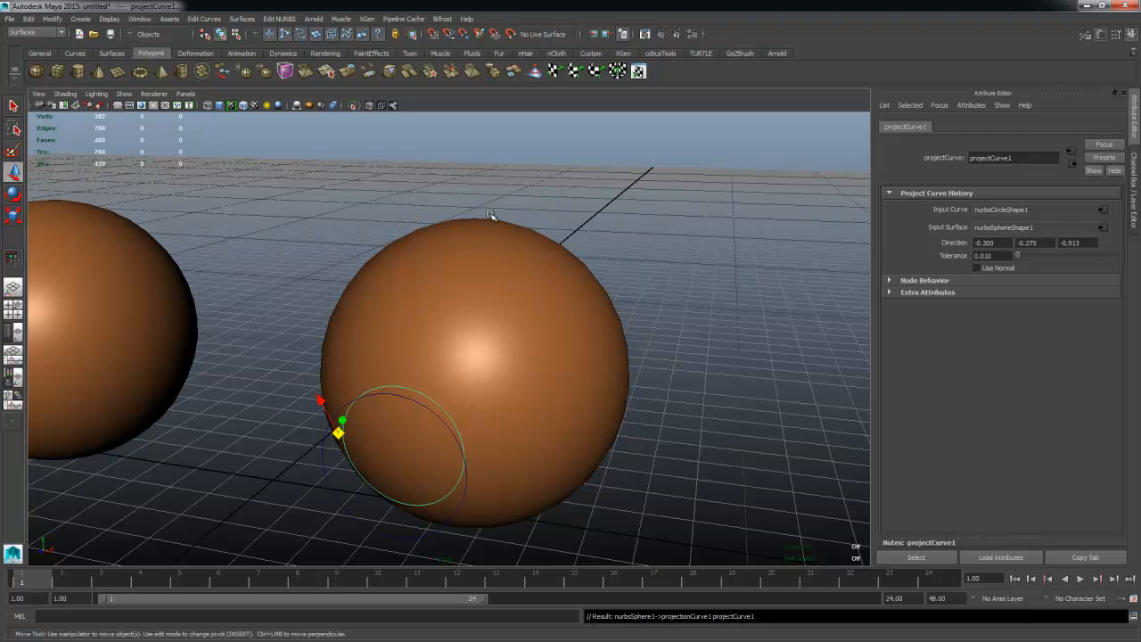
# Step: Inspect the projected curve on the sphere from several angles and undo the projection
pyautogui.keyDown('alt'); pyautogui.moveTo(694, 350); pyautogui.dragTo(454, 339); pyautogui.keyUp('alt')
pyautogui.keyDown('alt'); pyautogui.moveTo(403, 361); pyautogui.dragTo(492, 361, button='right'); pyautogui.keyUp('alt')
pyautogui.keyDown('alt'); pyautogui.moveTo(493, 361); pyautogui.dragTo(377, 303); pyautogui.keyUp('alt')
pyautogui.keyDown('alt'); pyautogui.moveTo(444, 351); pyautogui.dragTo(407, 382); pyautogui.keyUp('alt')
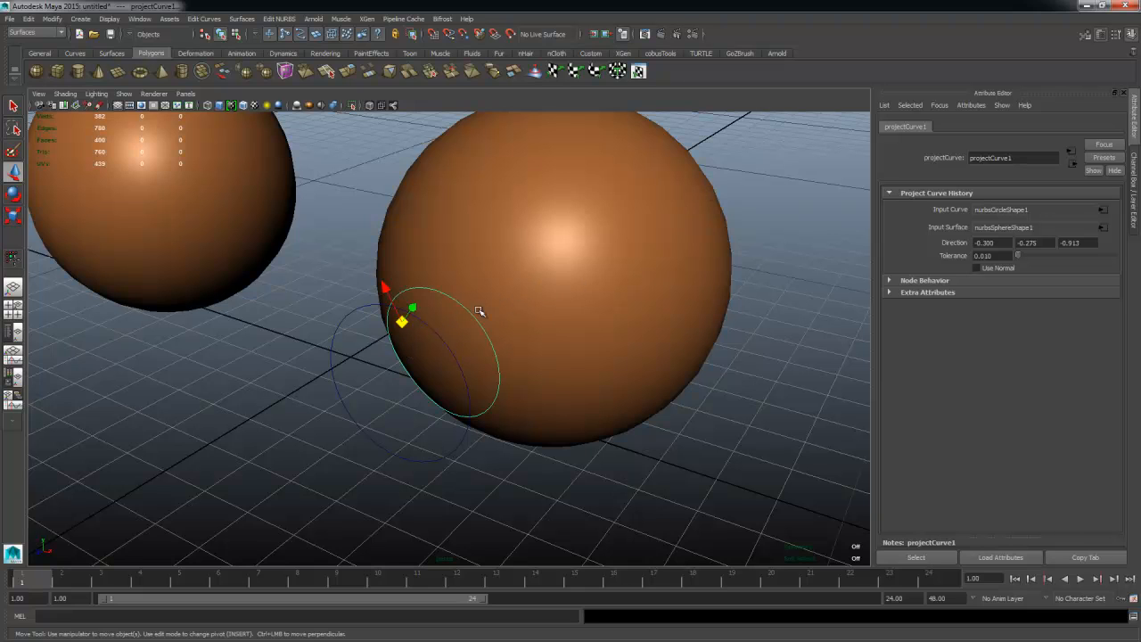
pyautogui.keyDown('alt'); pyautogui.moveTo(443, 348); pyautogui.dragTo(496, 375); pyautogui.keyUp('alt')
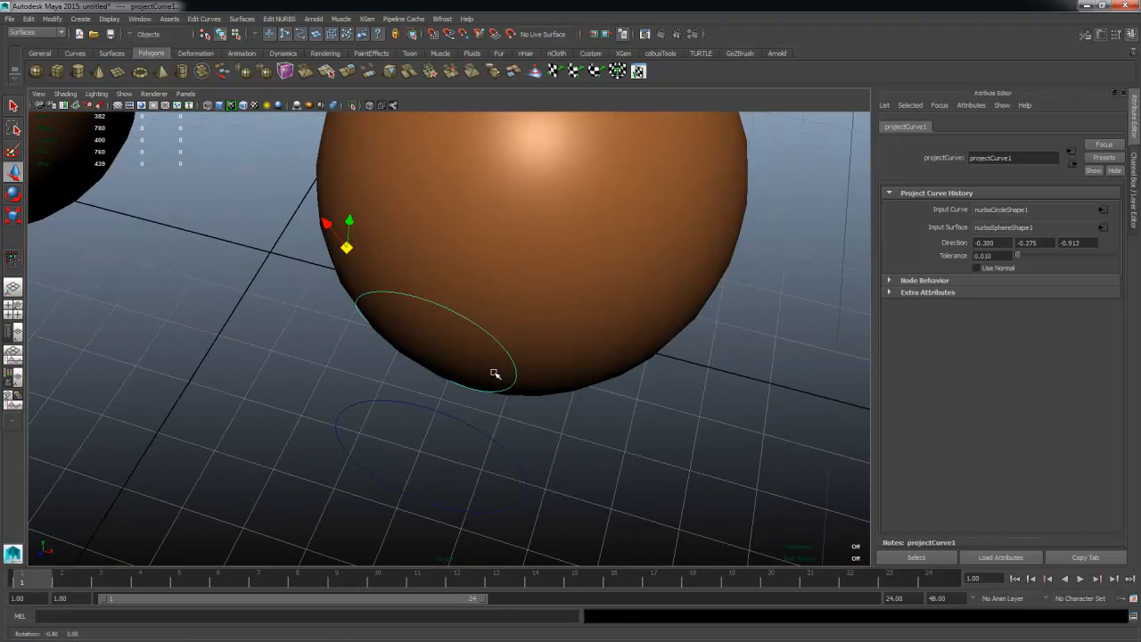
pyautogui.keyDown('alt'); pyautogui.moveTo(491, 259); pyautogui.dragTo(452, 384); pyautogui.keyUp('alt')
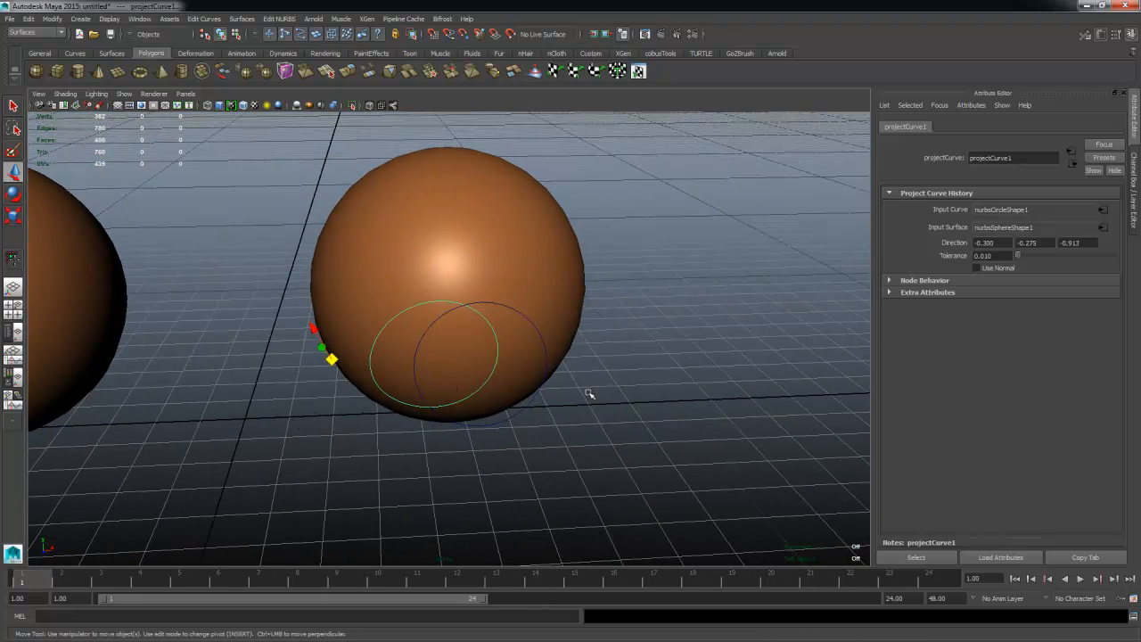
pyautogui.press('Up')
pyautogui.keyDown('alt'); pyautogui.moveTo(594, 389); pyautogui.dragTo(454, 333); pyautogui.keyUp('alt')
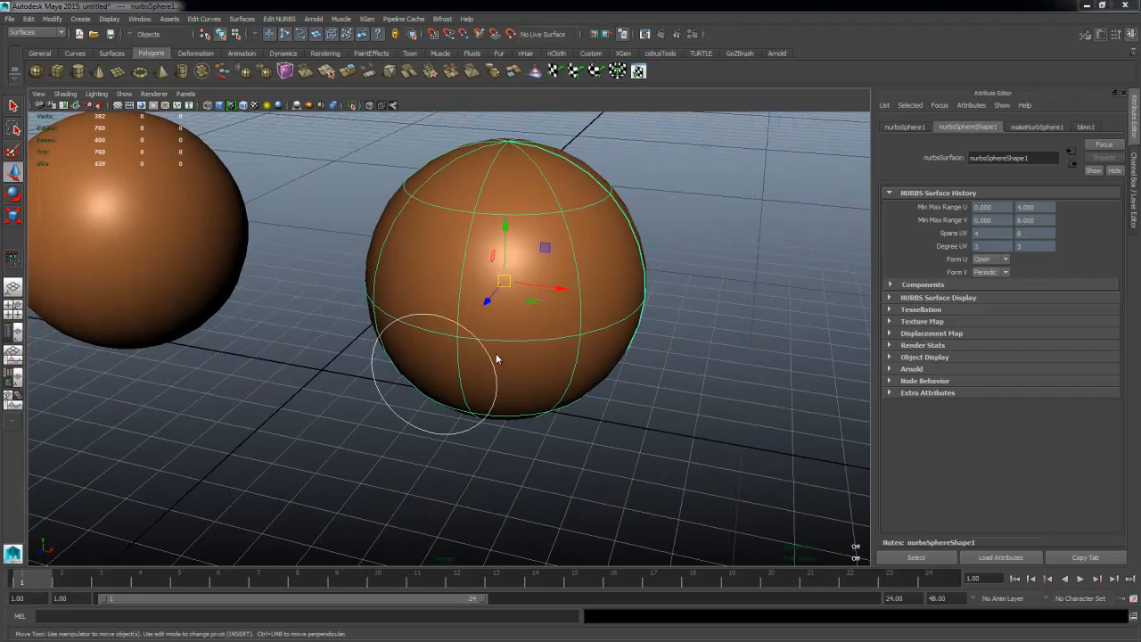
pyautogui.press('space')
pyautogui.press('space')
pyautogui.keyDown('alt'); pyautogui.moveTo(339, 423); pyautogui.dragTo(552, 352, button='right'); pyautogui.keyUp('alt')
pyautogui.keyDown('alt'); pyautogui.moveTo(552, 351); pyautogui.dragTo(413, 438, button='middle'); pyautogui.keyUp('alt')
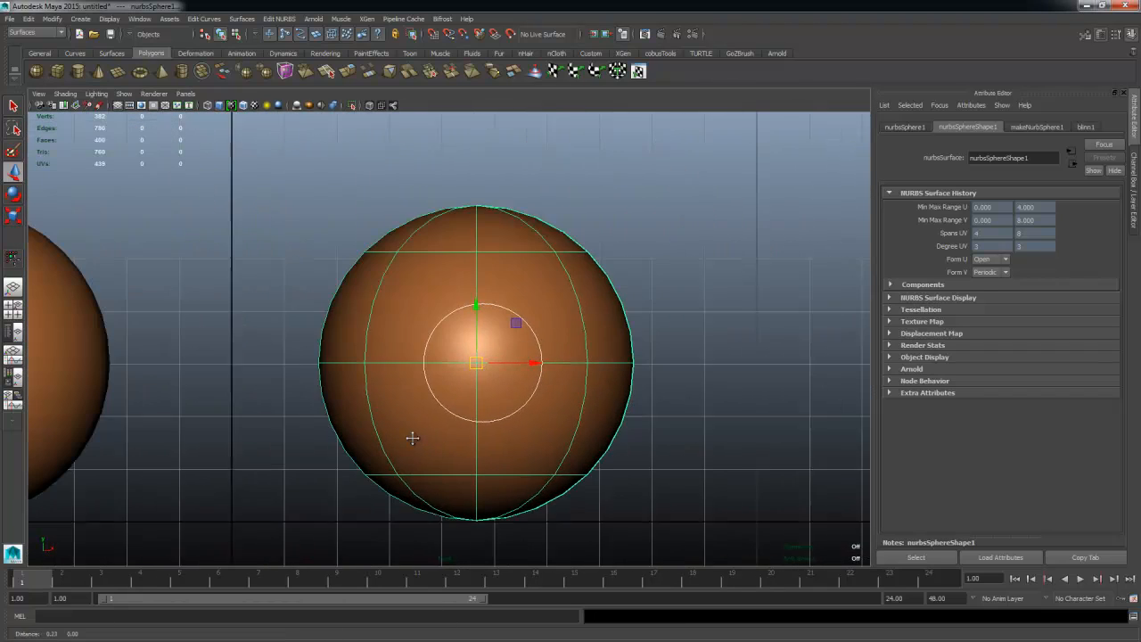
pyautogui.click(749, 355)
pyautogui.click(504, 320)
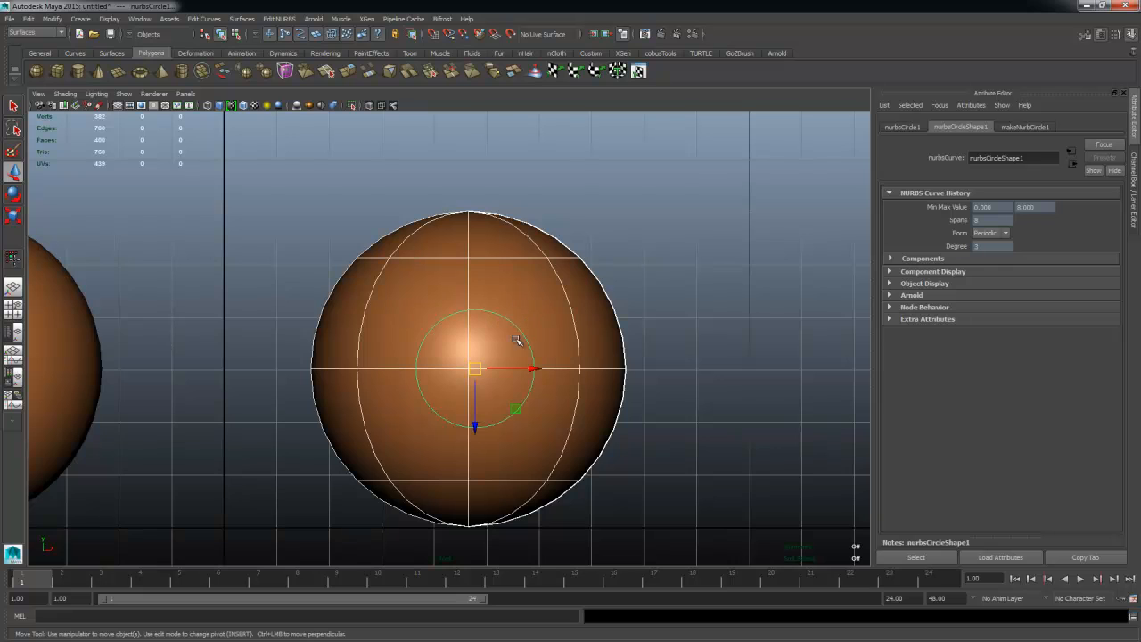
pyautogui.click(577, 290)
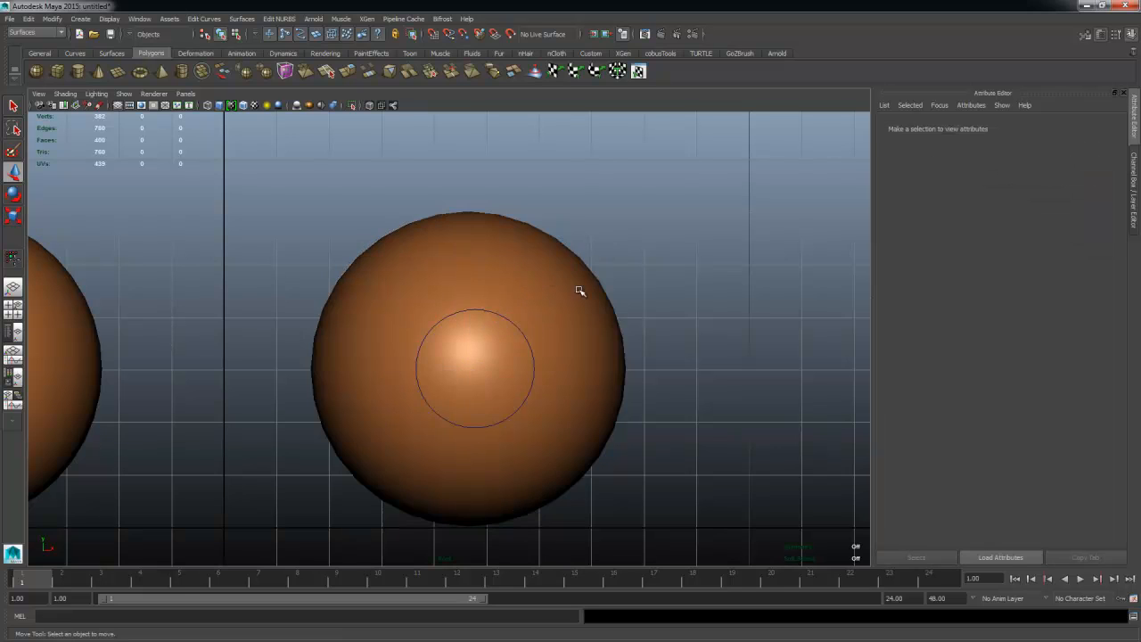
# Step: Select the circle and the NURBS sphere, and project the curve onto the surface from the full front view
pyautogui.press('space')
pyautogui.click(629, 255)
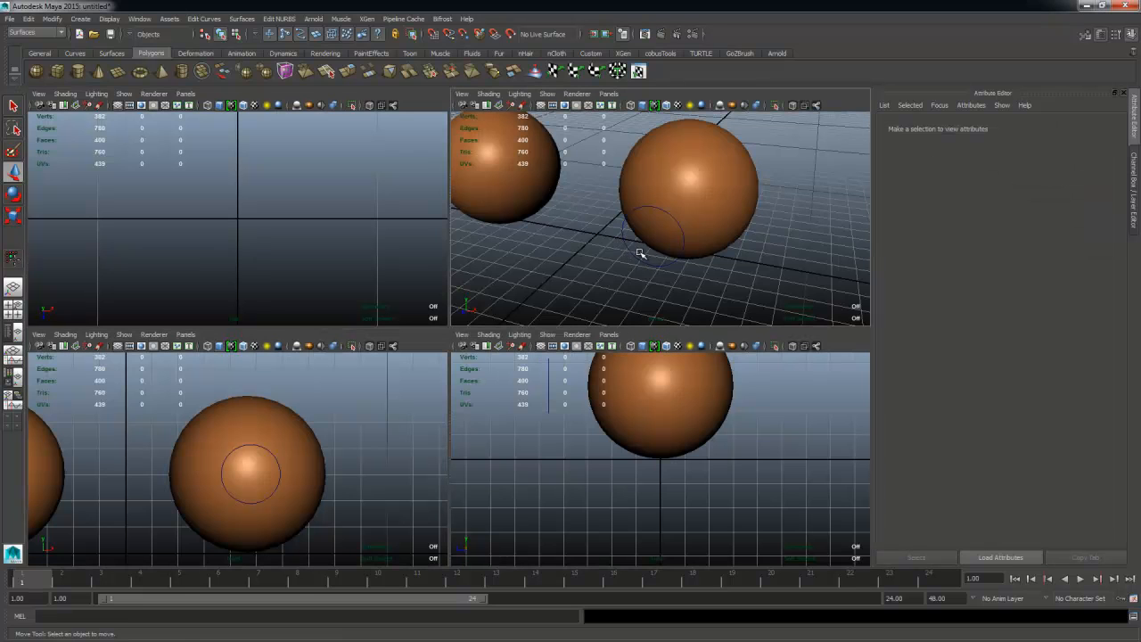
pyautogui.click(652, 236)
pyautogui.click(248, 471)
pyautogui.press('space')
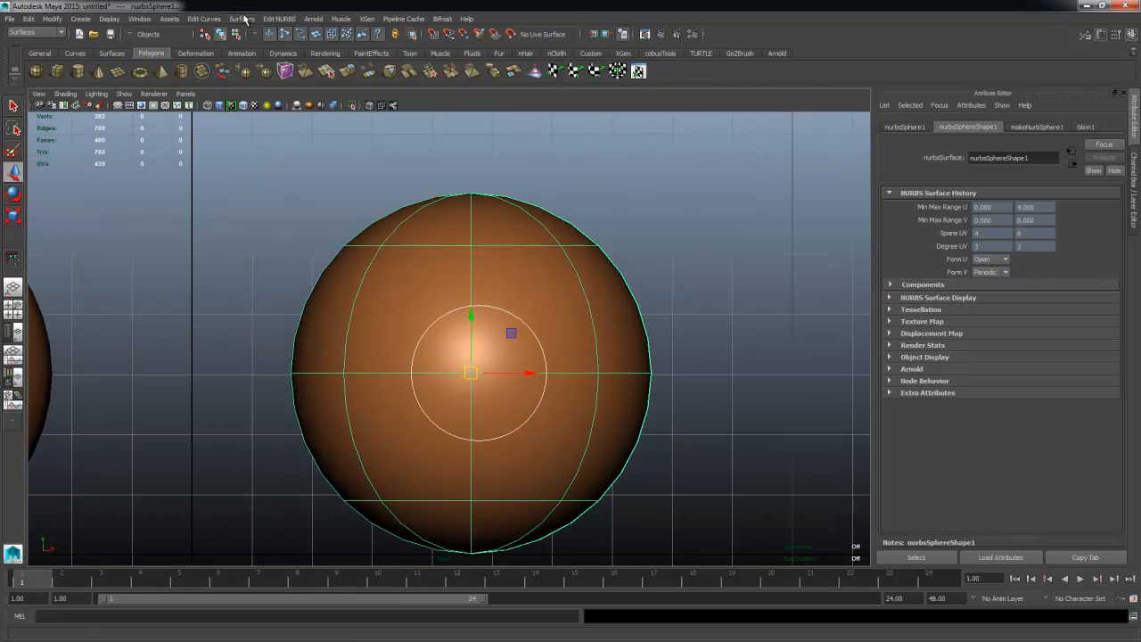
pyautogui.click(292, 19)
pyautogui.click(308, 49)
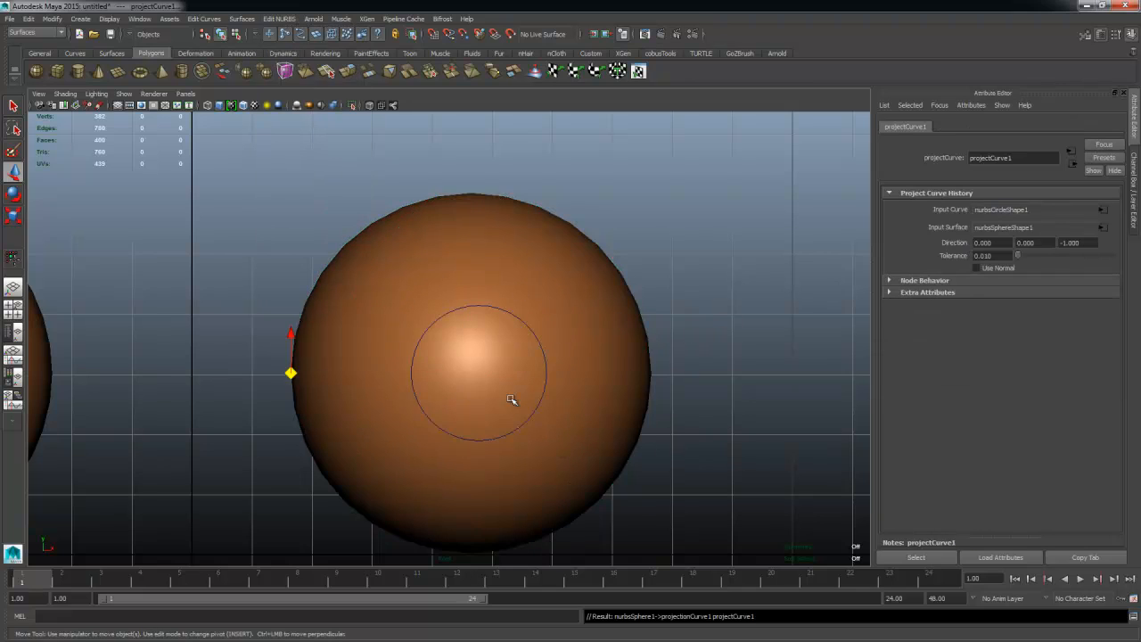
# Step: Return to the perspective view, select the NURBS circle and examine its projection on the sphere
pyautogui.press('space')
pyautogui.press('space')
pyautogui.keyDown('alt'); pyautogui.moveTo(285, 402); pyautogui.dragTo(261, 394); pyautogui.keyUp('alt')
pyautogui.moveTo(301, 331); pyautogui.dragTo(214, 398)
pyautogui.keyDown('alt'); pyautogui.moveTo(214, 399); pyautogui.dragTo(419, 381); pyautogui.keyUp('alt')
pyautogui.keyDown('alt'); pyautogui.moveTo(550, 442); pyautogui.dragTo(550, 363); pyautogui.keyUp('alt')
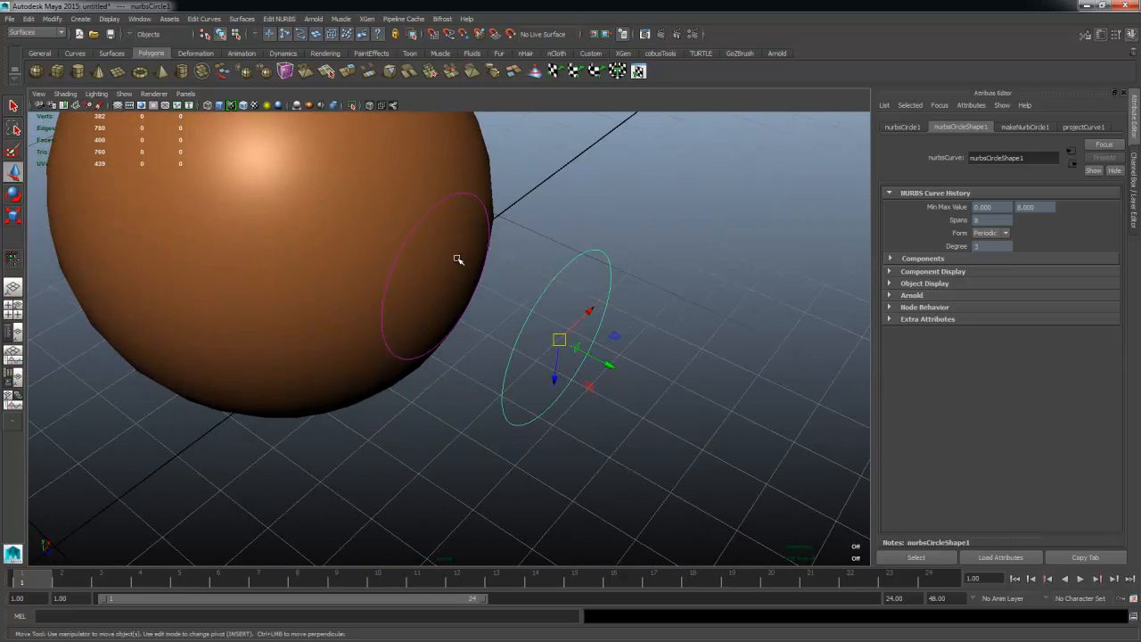
# Step: Move the NURBS circle upward in front of the sphere so its projected curve wraps over the sphere's top
pyautogui.keyDown('alt'); pyautogui.moveTo(458, 260); pyautogui.dragTo(476, 196); pyautogui.keyUp('alt')
pyautogui.keyDown('alt'); pyautogui.moveTo(513, 237); pyautogui.dragTo(356, 401); pyautogui.keyUp('alt')
pyautogui.moveTo(523, 425); pyautogui.dragTo(452, 433)
pyautogui.keyDown('alt'); pyautogui.moveTo(438, 491); pyautogui.dragTo(479, 489); pyautogui.keyUp('alt')
pyautogui.moveTo(505, 426); pyautogui.dragTo(603, 364)
pyautogui.moveTo(390, 315); pyautogui.dragTo(364, 350)
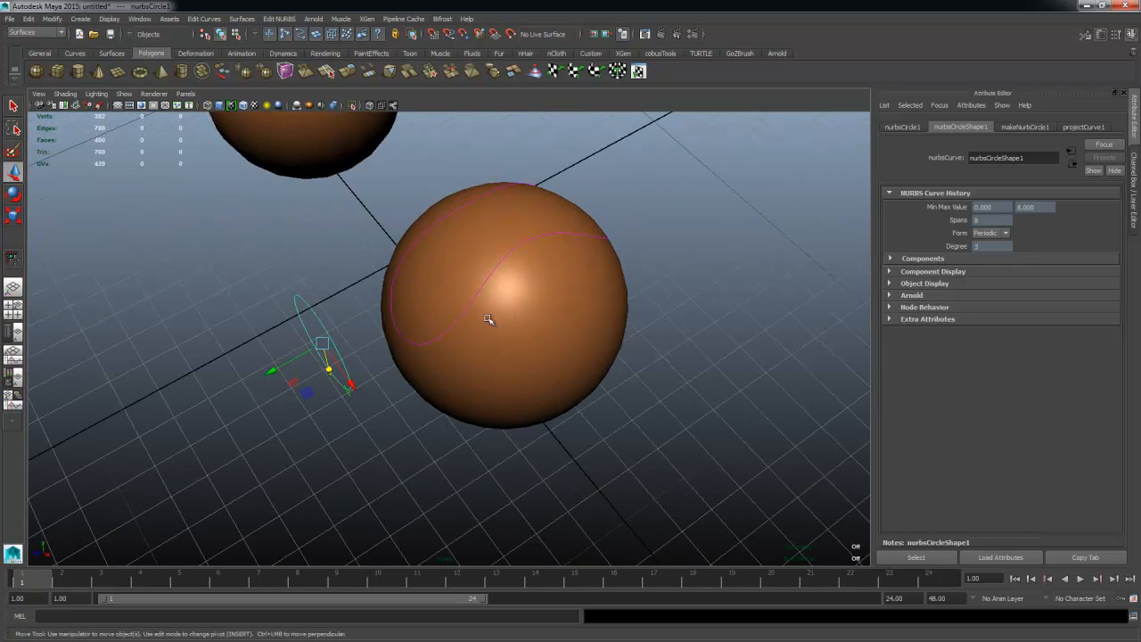
# Step: Reposition the NURBS circle at the height of the sphere's upper half and scale it up uniformly
pyautogui.keyDown('alt'); pyautogui.moveTo(565, 233); pyautogui.dragTo(449, 334); pyautogui.keyUp('alt')
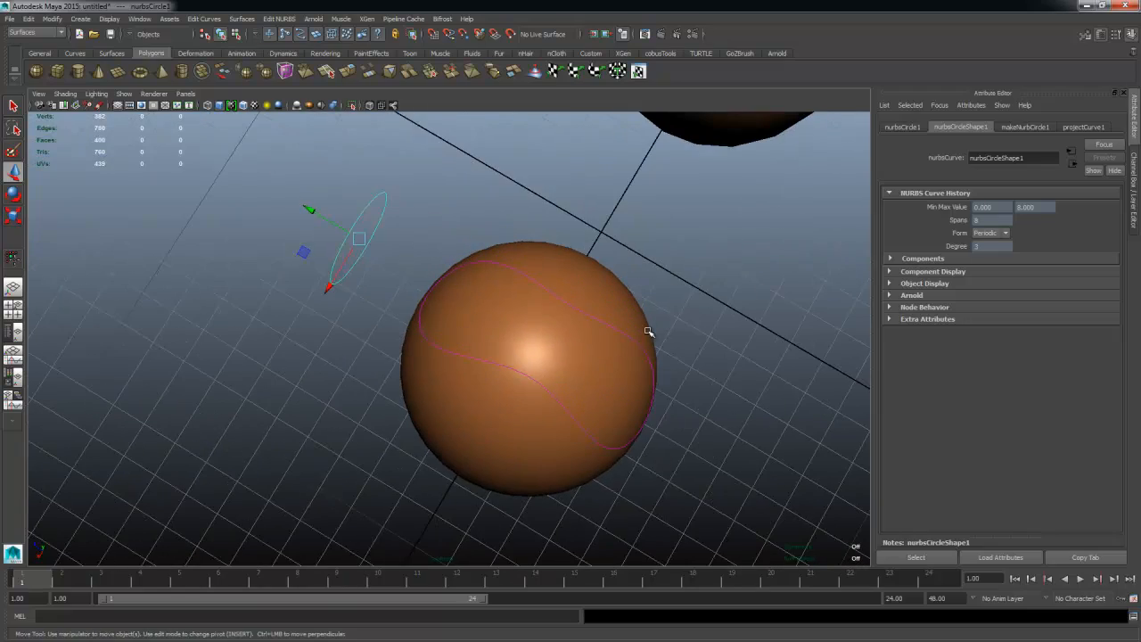
pyautogui.keyDown('alt'); pyautogui.moveTo(648, 331); pyautogui.dragTo(441, 241); pyautogui.keyUp('alt')
pyautogui.keyDown('alt'); pyautogui.moveTo(671, 483); pyautogui.dragTo(581, 425); pyautogui.keyUp('alt')
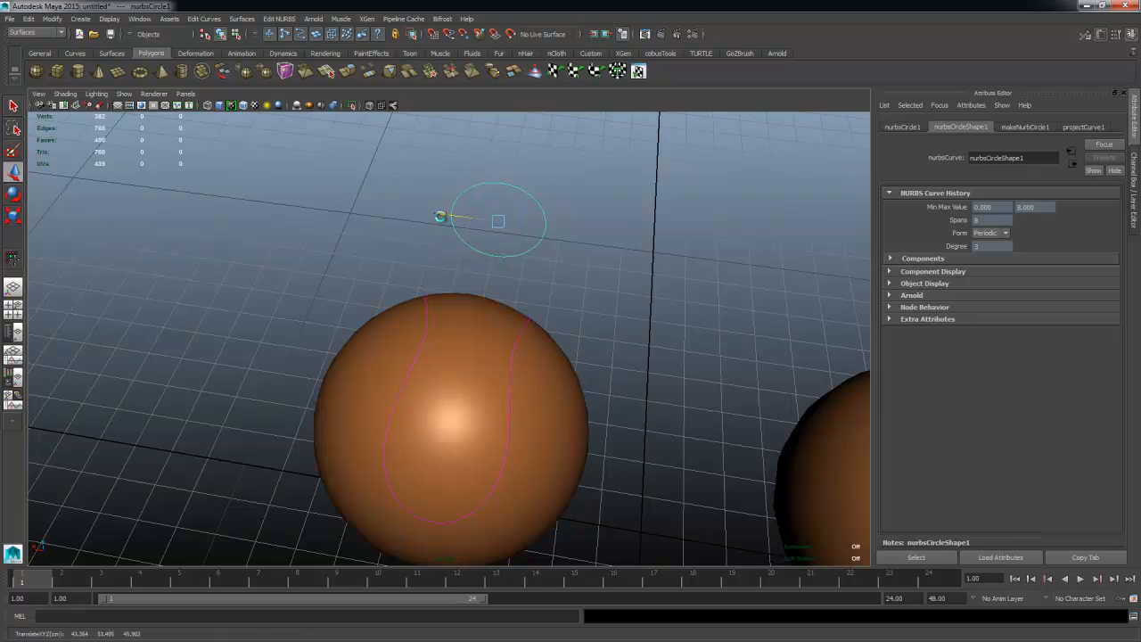
pyautogui.keyDown('alt'); pyautogui.moveTo(440, 234); pyautogui.dragTo(533, 344); pyautogui.keyUp('alt')
pyautogui.press('r')
pyautogui.click(364, 350)
# Step: Show the NURBS sphere's control vertices and select those on its upper part nearest the circle for moving
pyautogui.click(513, 357)
pyautogui.moveTo(554, 323); pyautogui.dragTo(514, 319, button='right')
pyautogui.keyDown('alt'); pyautogui.moveTo(514, 318); pyautogui.dragTo(495, 291); pyautogui.keyUp('alt')
pyautogui.moveTo(568, 262); pyautogui.dragTo(572, 261)
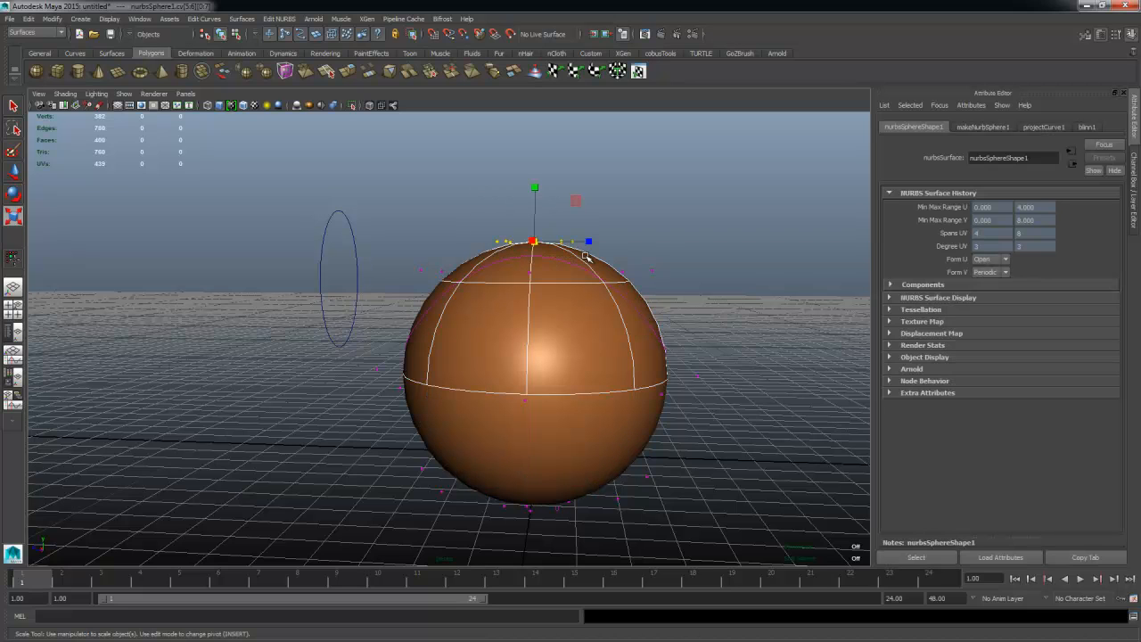
pyautogui.moveTo(461, 292); pyautogui.dragTo(462, 293)
pyautogui.press('w')
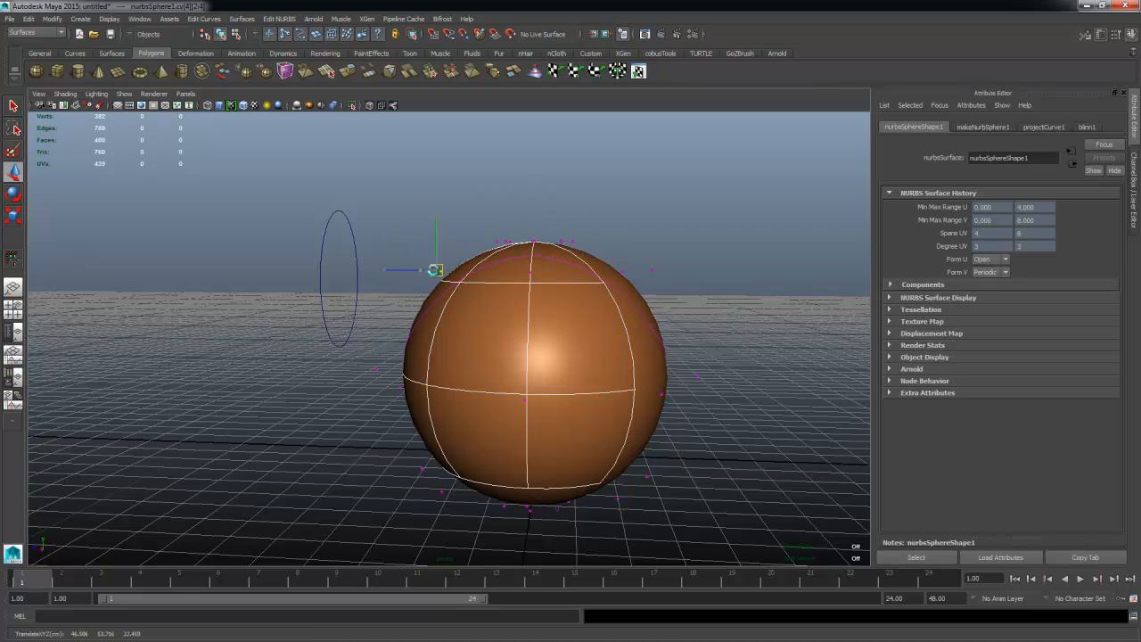
# Step: Try moving the selected control vertices of the NURBS sphere, undo the move and return to object mode
pyautogui.moveTo(481, 419); pyautogui.dragTo(388, 325, button='middle')
pyautogui.keyDown('alt'); pyautogui.moveTo(388, 324); pyautogui.dragTo(678, 356); pyautogui.keyUp('alt')
pyautogui.hotkey('ctrl', 'z')
pyautogui.keyDown('alt'); pyautogui.moveTo(562, 387); pyautogui.dragTo(442, 369); pyautogui.keyUp('alt')
pyautogui.moveTo(553, 276); pyautogui.dragTo(585, 257, button='right')
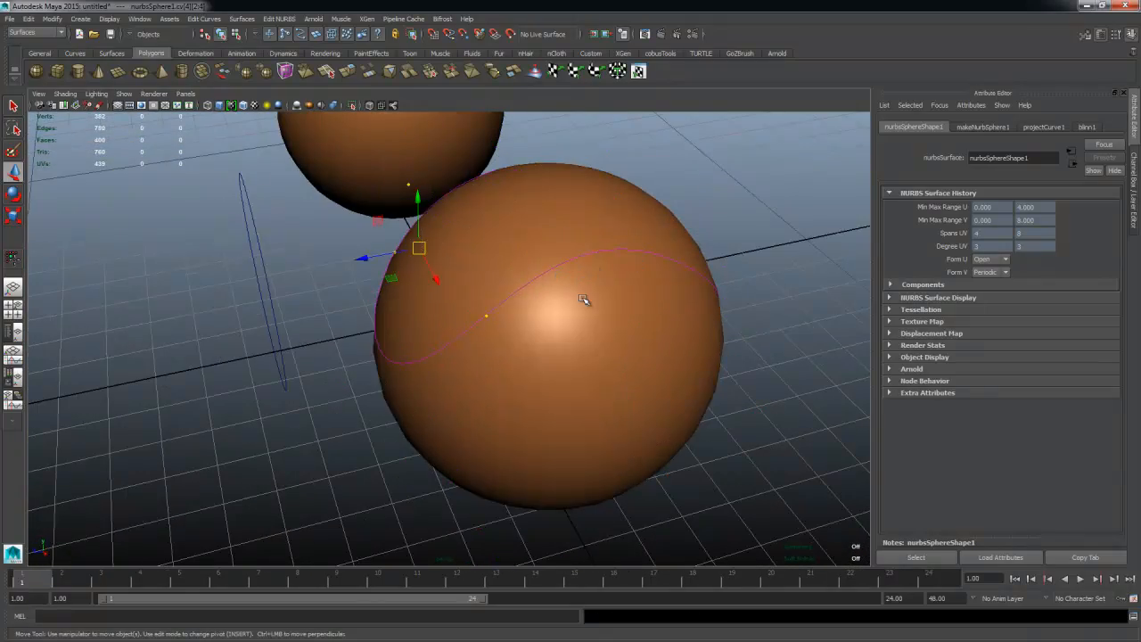
# Step: Start the Trim Tool on the NURBS sphere and check its settings, leaving the selected state at Keep
pyautogui.click(581, 298)
pyautogui.keyDown('alt'); pyautogui.moveTo(468, 371); pyautogui.dragTo(489, 237); pyautogui.keyUp('alt')
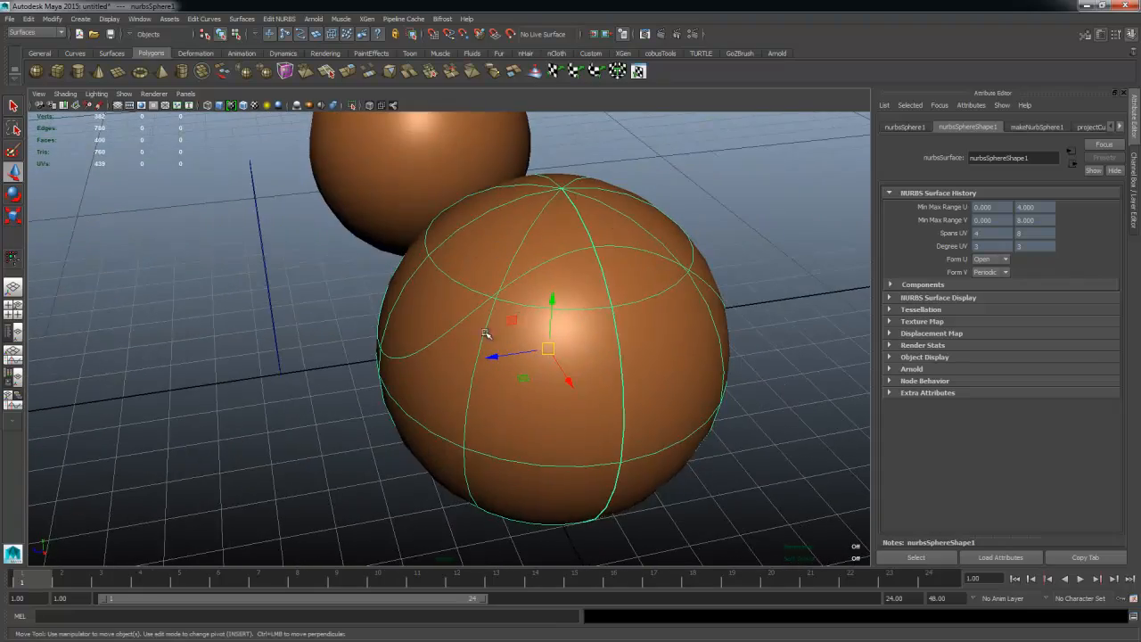
pyautogui.keyDown('alt'); pyautogui.moveTo(486, 334); pyautogui.dragTo(594, 314); pyautogui.keyUp('alt')
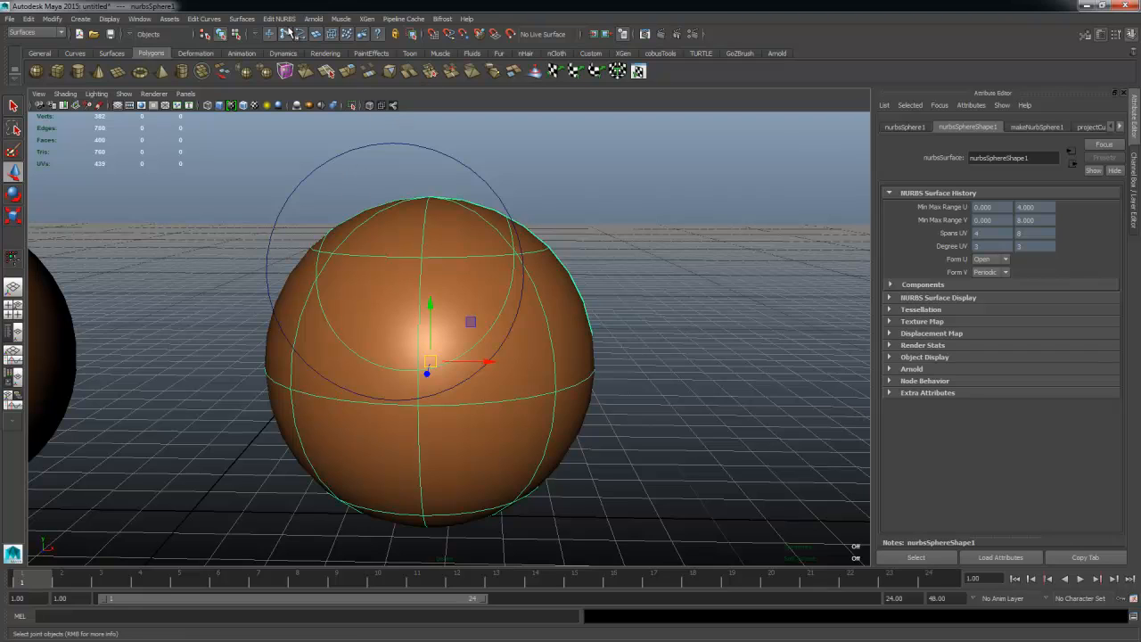
pyautogui.click(287, 20)
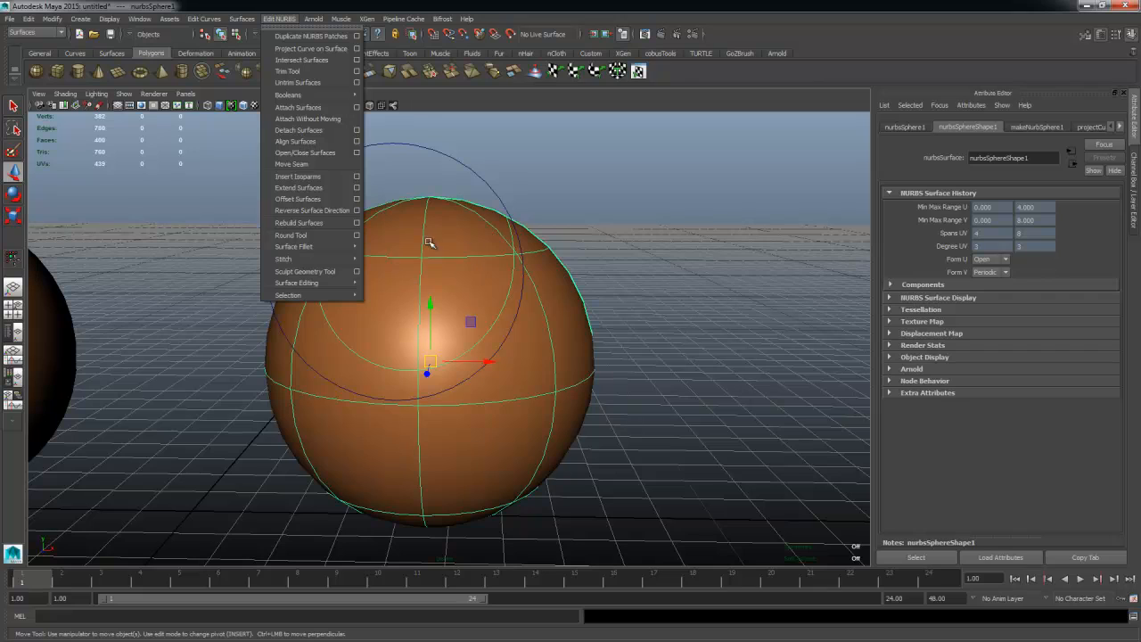
pyautogui.click(302, 72)
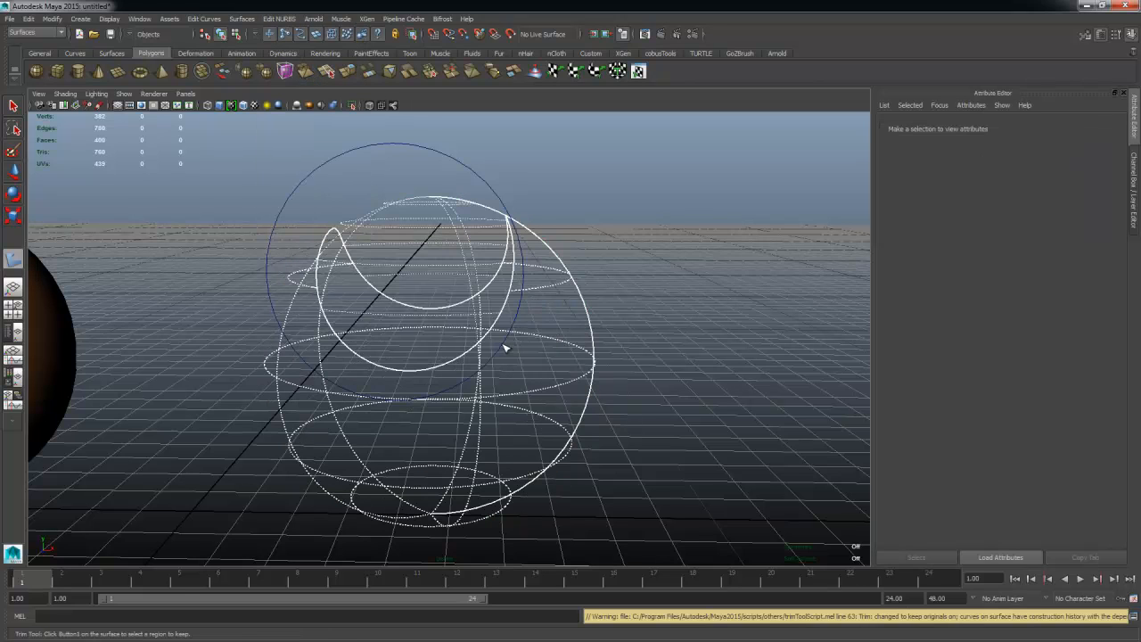
pyautogui.keyDown('alt'); pyautogui.moveTo(511, 363); pyautogui.dragTo(478, 167); pyautogui.keyUp('alt')
pyautogui.keyDown('alt'); pyautogui.moveTo(454, 247); pyautogui.dragTo(443, 208); pyautogui.keyUp('alt')
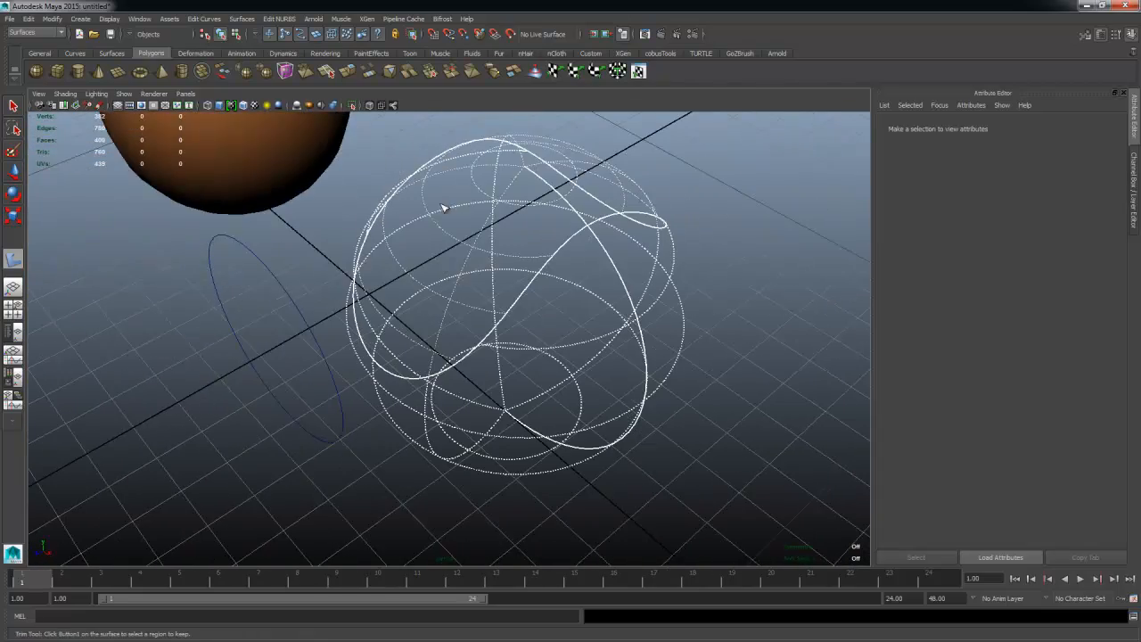
pyautogui.keyDown('alt'); pyautogui.moveTo(544, 354); pyautogui.dragTo(497, 329); pyautogui.keyUp('alt')
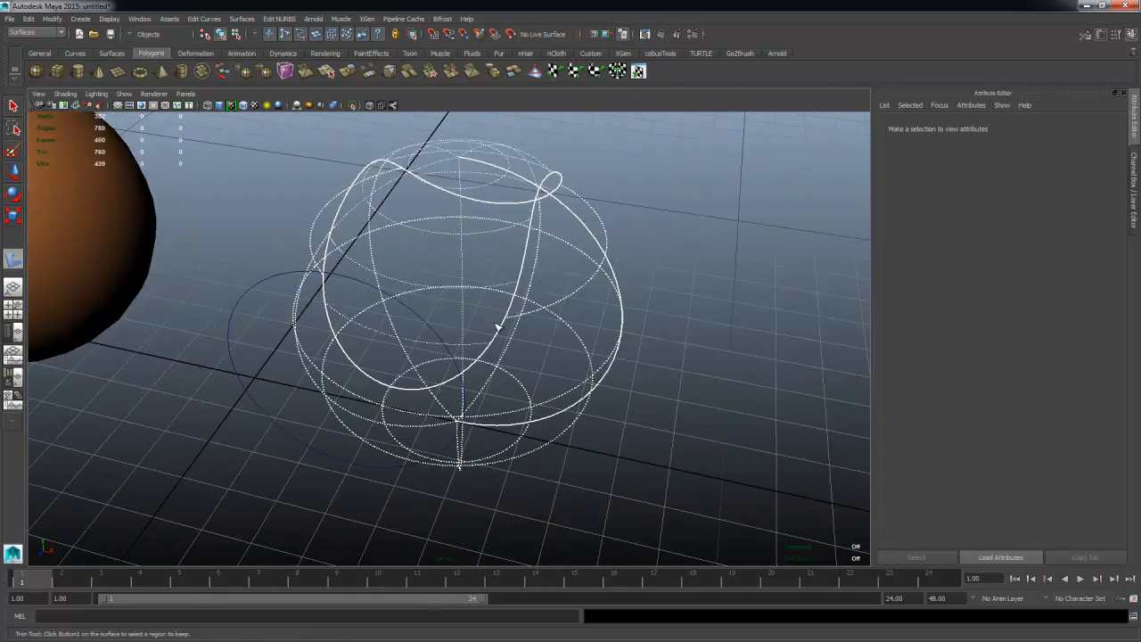
pyautogui.click(279, 19)
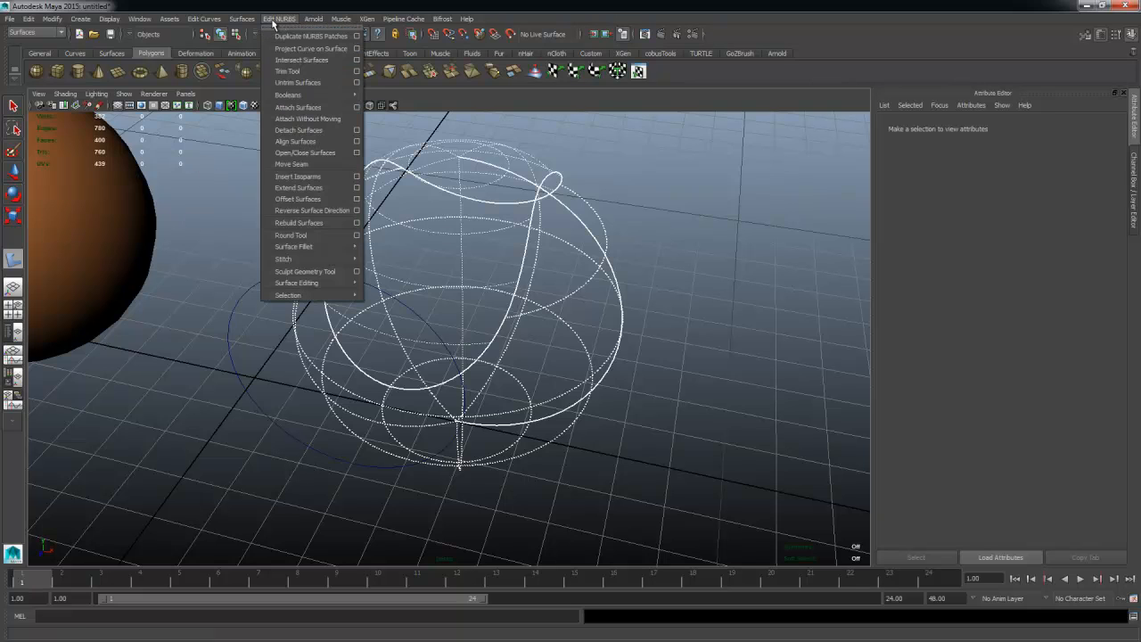
pyautogui.click(357, 71)
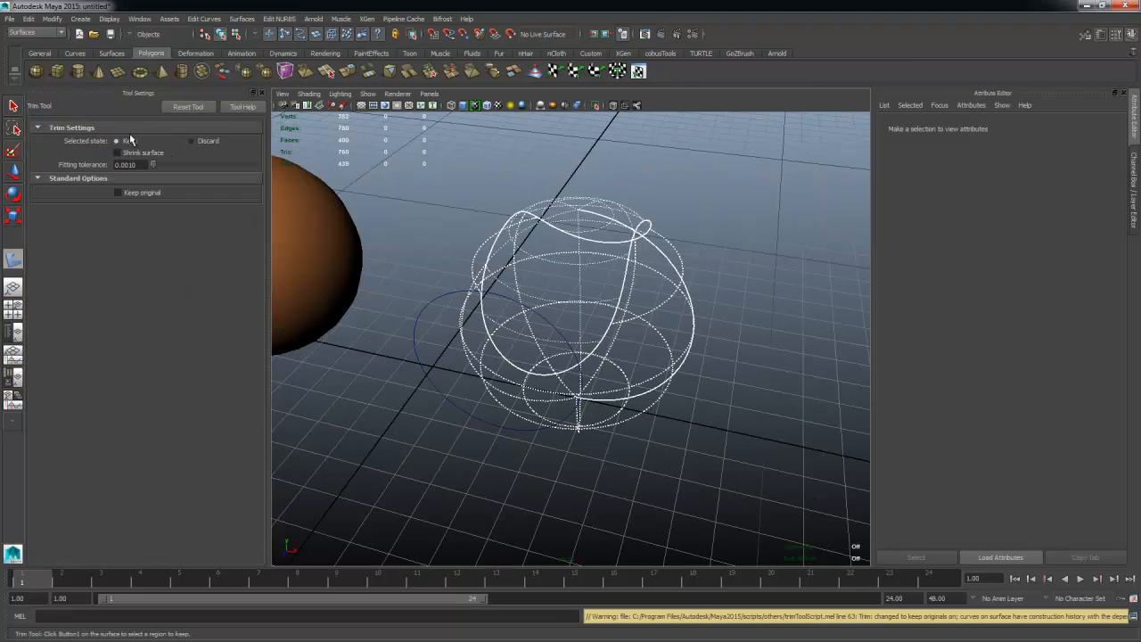
pyautogui.click(259, 93)
# Step: Mark the two regions enclosed by the projected curve as the parts to keep and trim the NURBS sphere
pyautogui.click(445, 269)
pyautogui.keyDown('alt'); pyautogui.moveTo(459, 304); pyautogui.dragTo(472, 324); pyautogui.keyUp('alt')
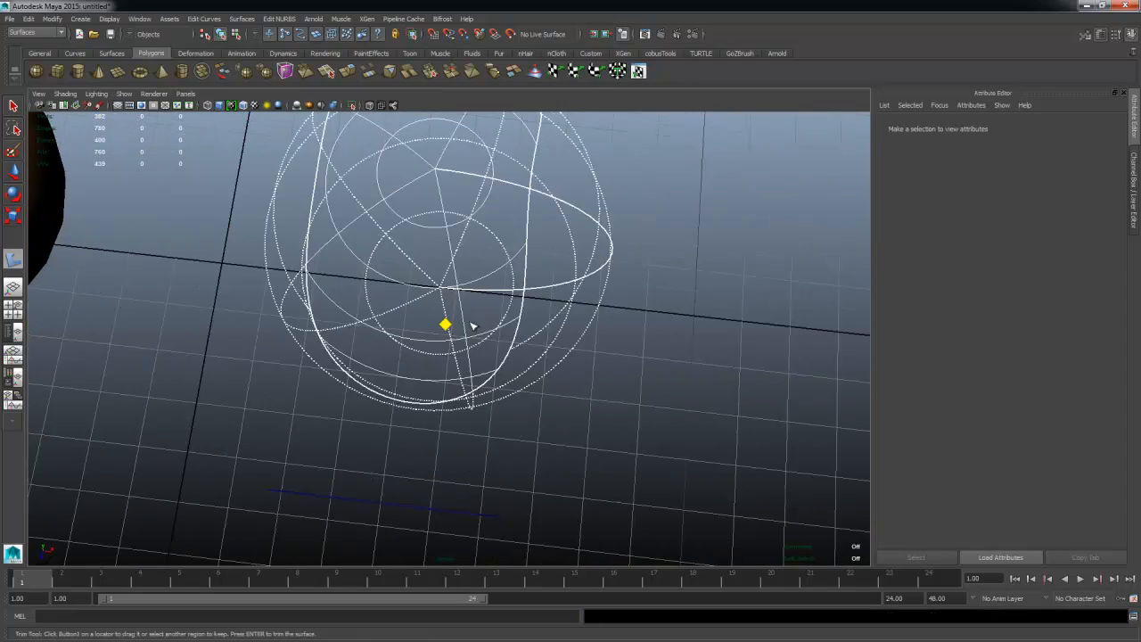
pyautogui.keyDown('alt'); pyautogui.moveTo(472, 324); pyautogui.dragTo(485, 397, button='middle'); pyautogui.keyUp('alt')
pyautogui.click(444, 215)
pyautogui.keyDown('alt'); pyautogui.moveTo(361, 328); pyautogui.dragTo(473, 317); pyautogui.keyUp('alt')
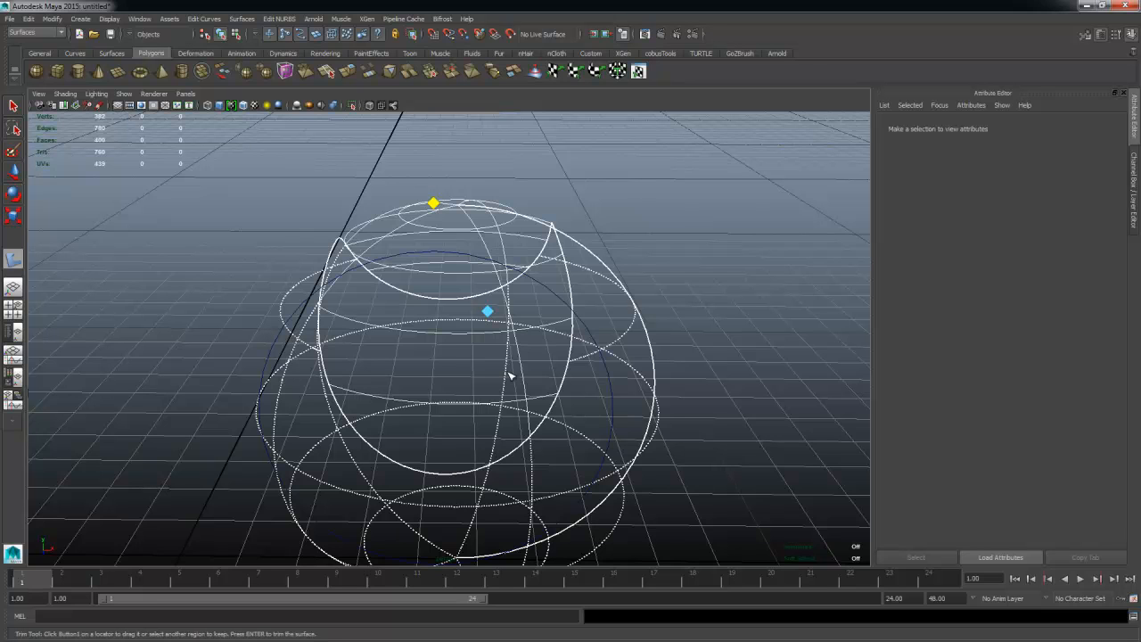
pyautogui.press('Return')
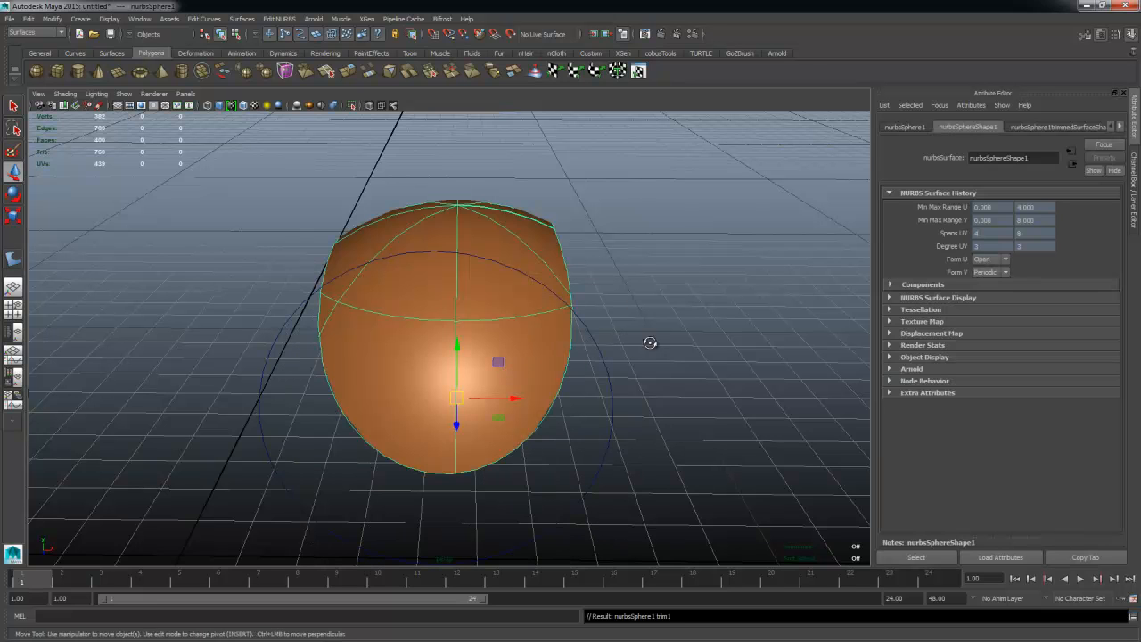
# Step: Select the NURBS circle in front of the trimmed surface and try moving it sideways
pyautogui.keyDown('alt'); pyautogui.moveTo(650, 342); pyautogui.dragTo(550, 401); pyautogui.keyUp('alt')
pyautogui.keyDown('alt'); pyautogui.moveTo(594, 398); pyautogui.dragTo(515, 357, button='right'); pyautogui.keyUp('alt')
pyautogui.keyDown('alt'); pyautogui.moveTo(514, 357); pyautogui.dragTo(486, 335); pyautogui.keyUp('alt')
pyautogui.keyDown('alt'); pyautogui.moveTo(486, 335); pyautogui.dragTo(477, 338, button='right'); pyautogui.keyUp('alt')
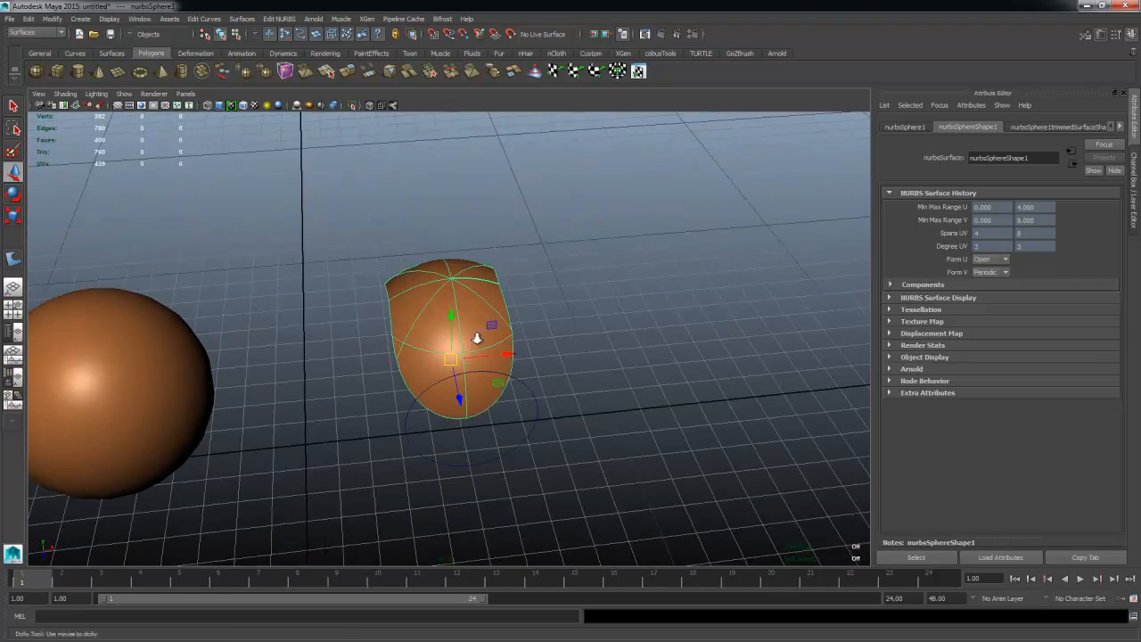
pyautogui.keyDown('alt'); pyautogui.moveTo(477, 338); pyautogui.dragTo(547, 389); pyautogui.keyUp('alt')
pyautogui.click(527, 452)
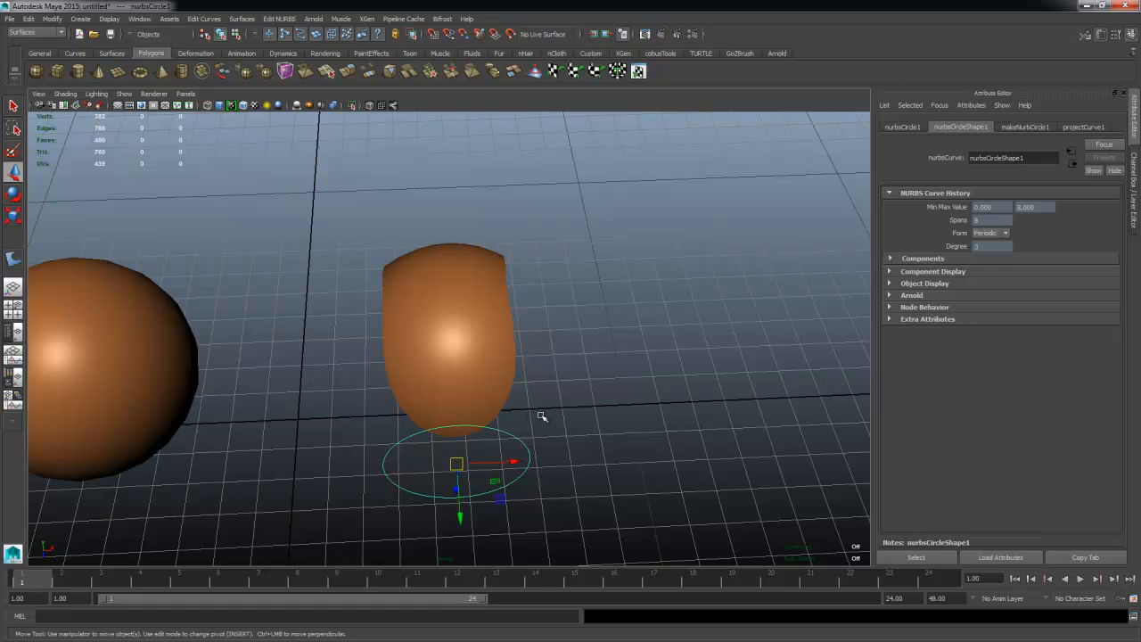
pyautogui.keyDown('alt'); pyautogui.moveTo(541, 415); pyautogui.dragTo(537, 412); pyautogui.keyUp('alt')
pyautogui.moveTo(507, 453); pyautogui.dragTo(300, 299)
pyautogui.press('e')
# Step: Scale two opposite side control vertices of the NURBS circle toward each other to pinch its middle, and return to object mode
pyautogui.moveTo(346, 286); pyautogui.dragTo(315, 292, button='right')
pyautogui.keyDown('alt'); pyautogui.moveTo(315, 307); pyautogui.dragTo(504, 377); pyautogui.keyUp('alt')
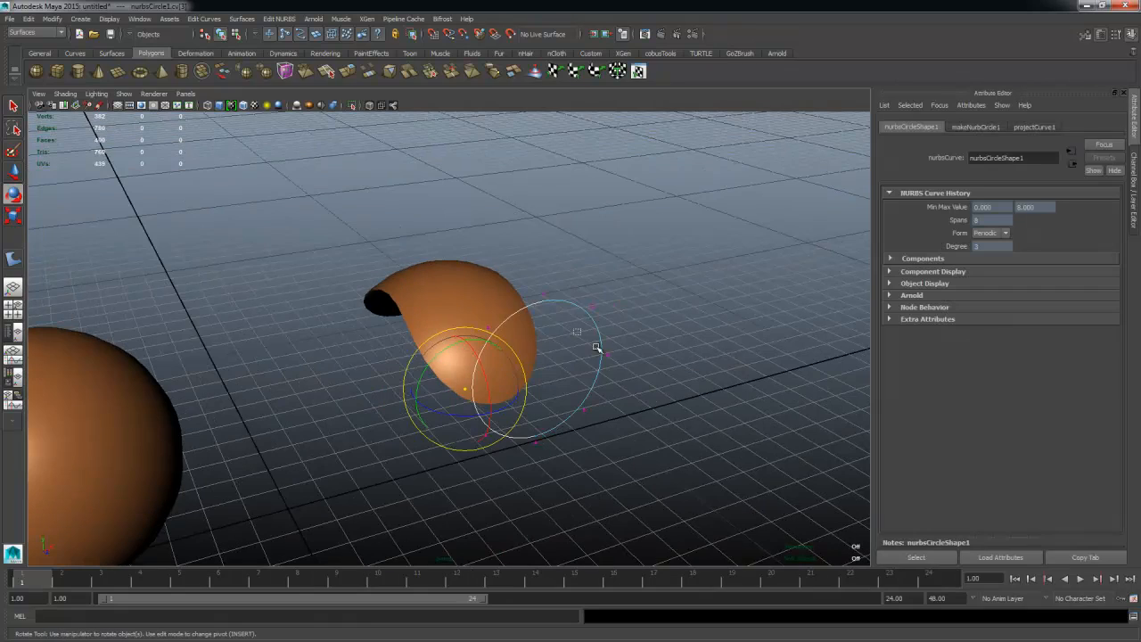
pyautogui.keyDown('alt'); pyautogui.moveTo(597, 352); pyautogui.dragTo(493, 385); pyautogui.keyUp('alt')
pyautogui.press('r')
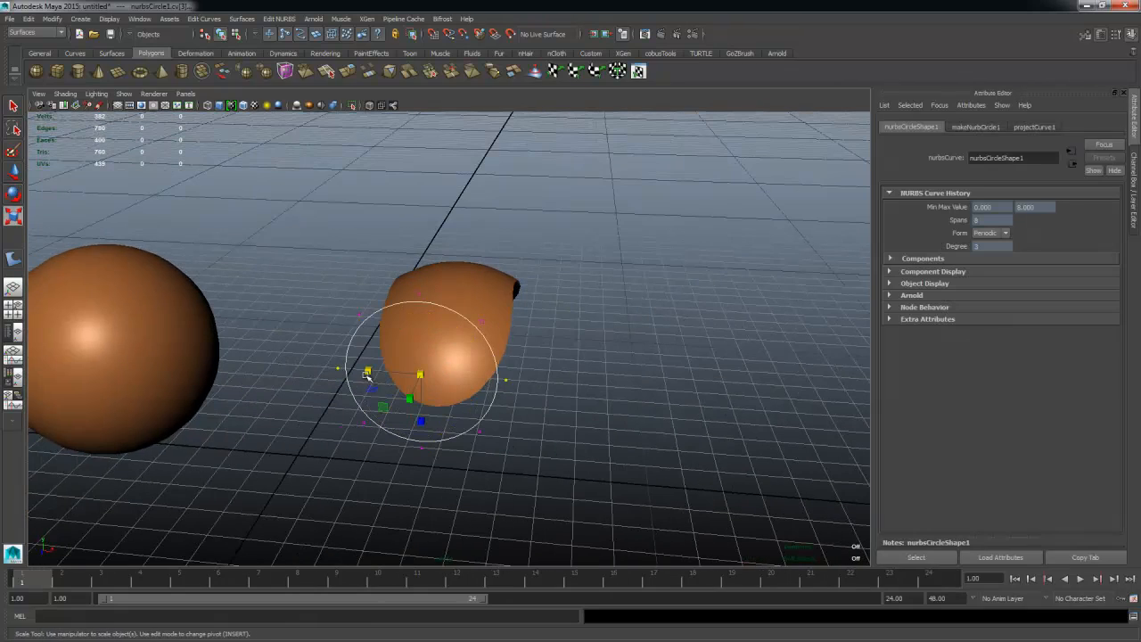
pyautogui.moveTo(367, 374); pyautogui.dragTo(271, 333)
pyautogui.keyDown('alt'); pyautogui.moveTo(407, 343); pyautogui.dragTo(449, 354, button='right'); pyautogui.keyUp('alt')
pyautogui.press('F8')
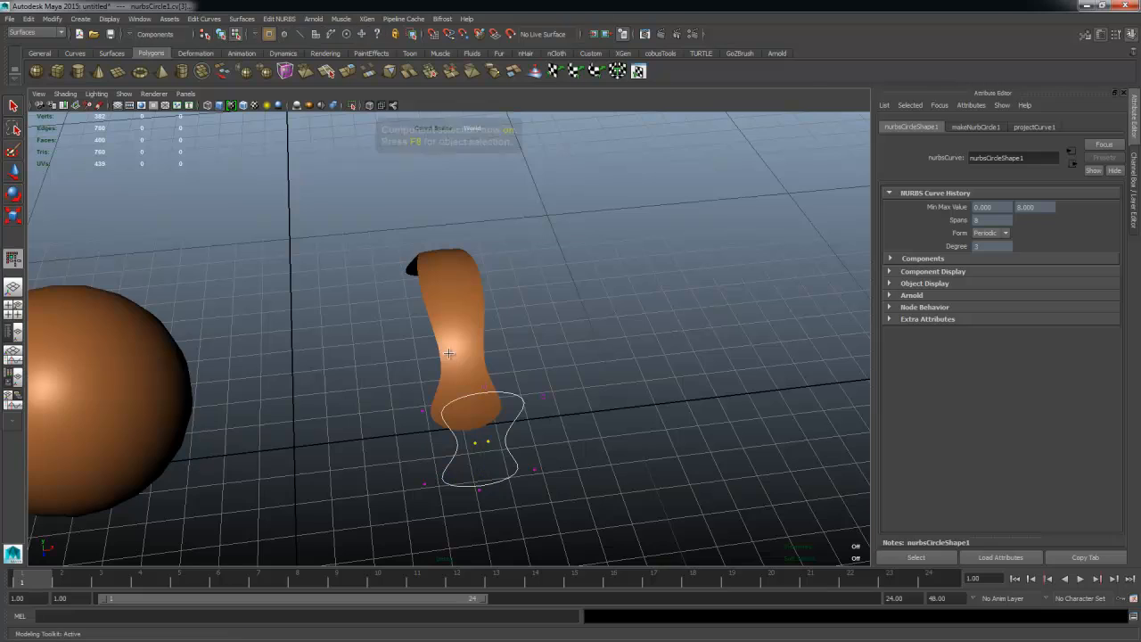
pyautogui.moveTo(449, 354)
pyautogui.keyDown('alt'); pyautogui.mouseDown()
pyautogui.moveTo(419, 350)
pyautogui.moveTo(464, 352)
pyautogui.mouseUp(); pyautogui.keyUp('alt')
pyautogui.keyDown('alt'); pyautogui.moveTo(464, 352); pyautogui.dragTo(499, 318, button='middle'); pyautogui.keyUp('alt')
pyautogui.moveTo(542, 308); pyautogui.dragTo(550, 341, button='right')
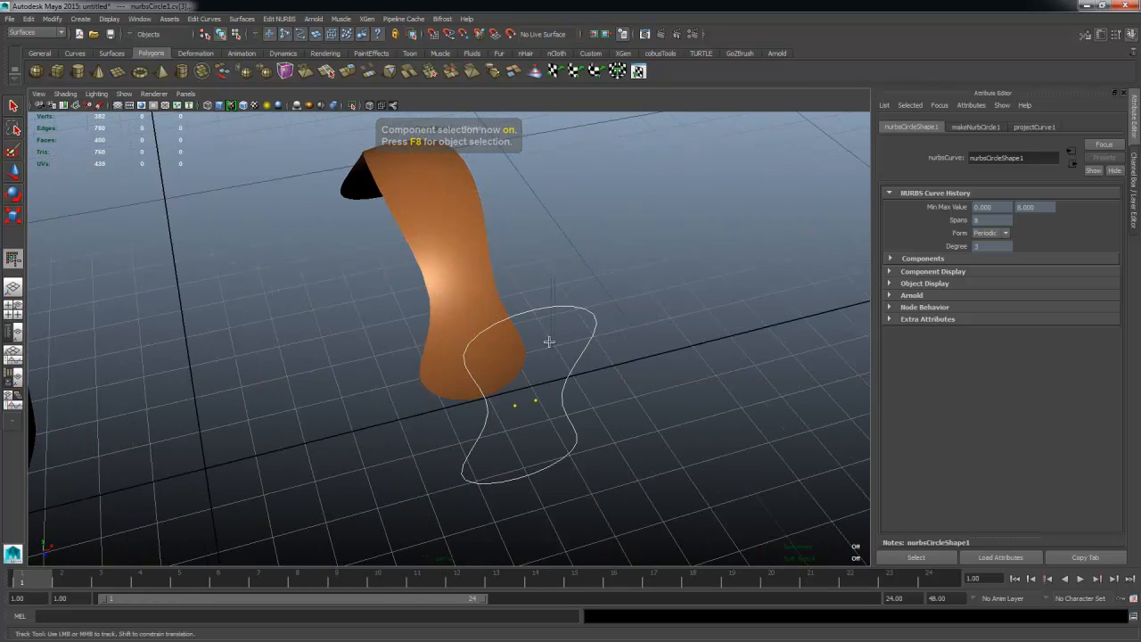
pyautogui.keyDown('alt'); pyautogui.moveTo(549, 341); pyautogui.dragTo(509, 252); pyautogui.keyUp('alt')
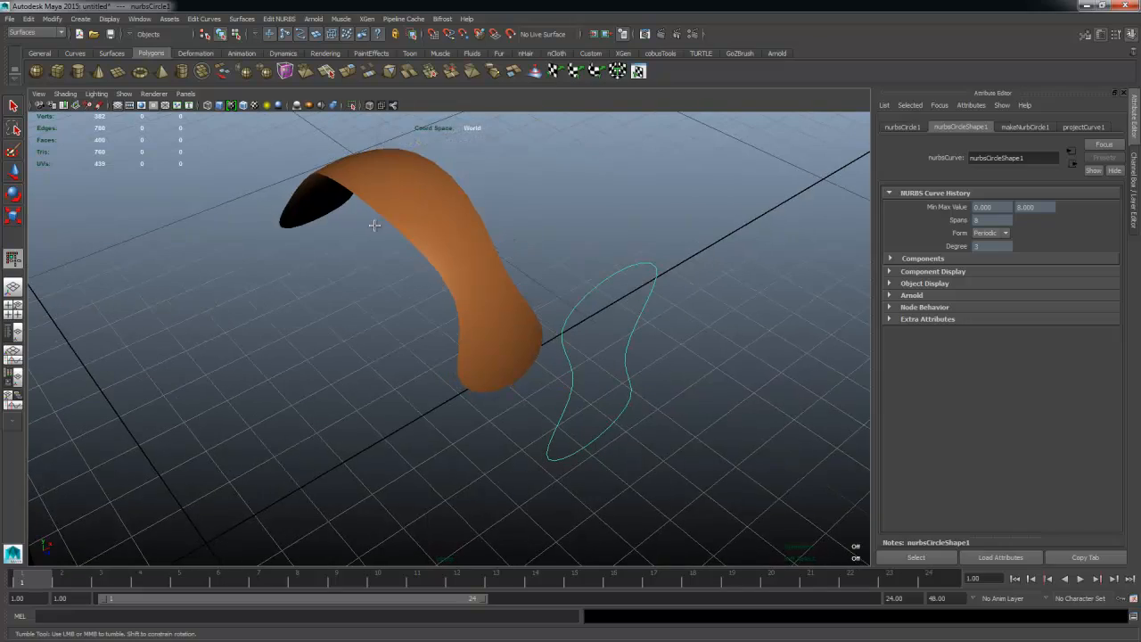
# Step: Select the trimmed NURBS surface and examine its shape and isoparms from several sides
pyautogui.keyDown('alt'); pyautogui.moveTo(374, 225); pyautogui.dragTo(377, 288); pyautogui.keyUp('alt')
pyautogui.click(480, 222)
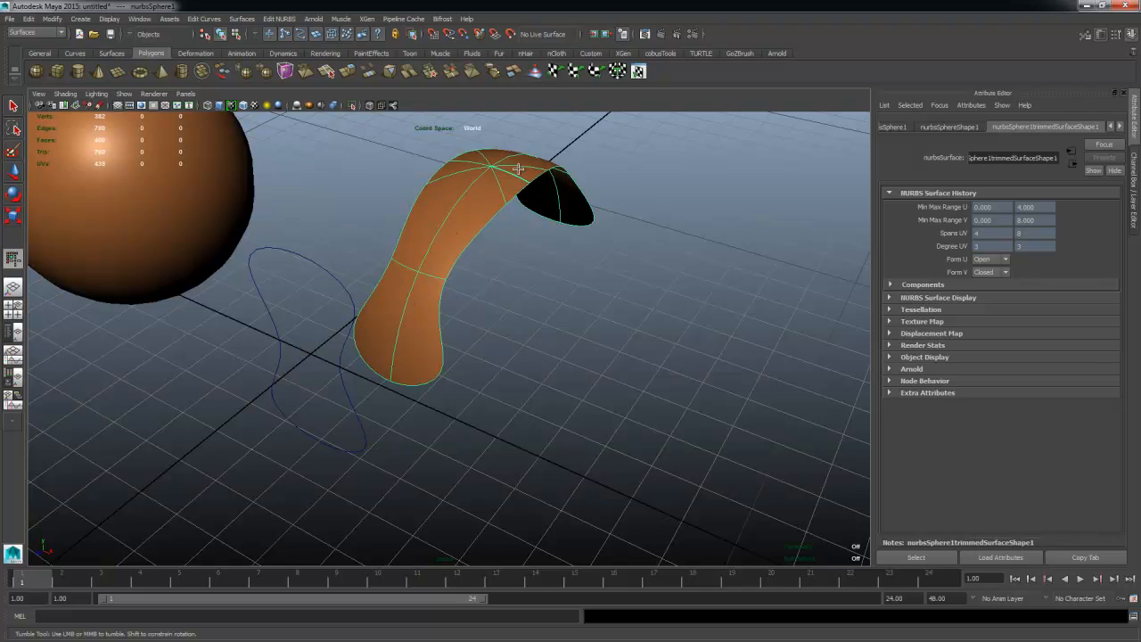
pyautogui.keyDown('alt'); pyautogui.moveTo(411, 359); pyautogui.dragTo(448, 369); pyautogui.keyUp('alt')
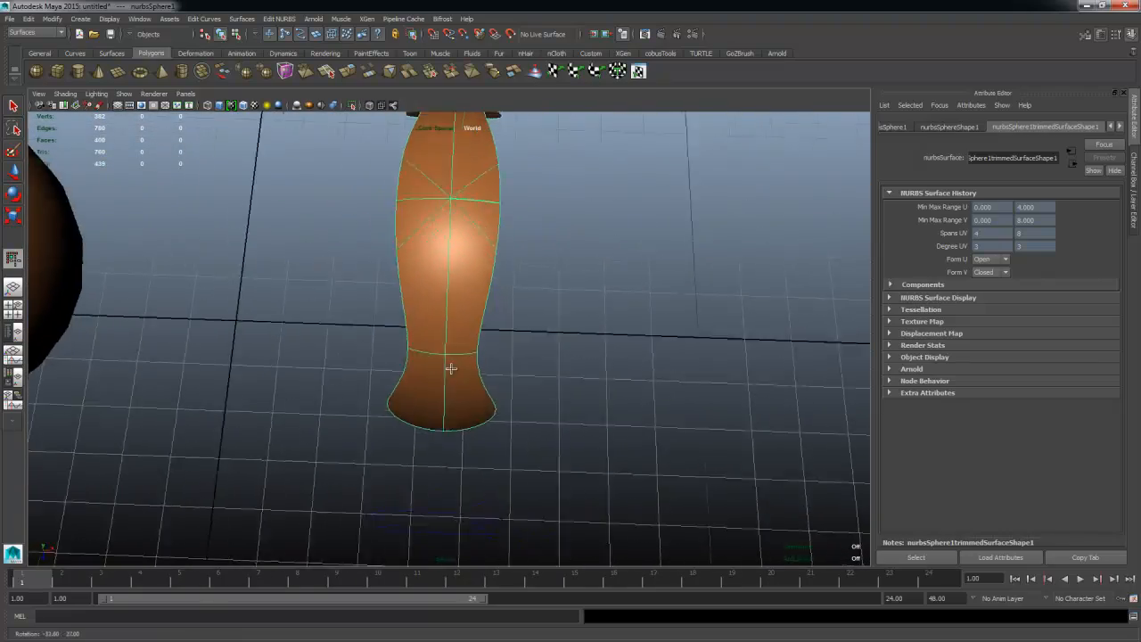
pyautogui.keyDown('alt'); pyautogui.moveTo(448, 369); pyautogui.dragTo(415, 339, button='right'); pyautogui.keyUp('alt')
pyautogui.keyDown('alt'); pyautogui.moveTo(416, 339); pyautogui.dragTo(438, 328); pyautogui.keyUp('alt')
pyautogui.keyDown('alt'); pyautogui.moveTo(438, 329); pyautogui.dragTo(452, 325, button='right'); pyautogui.keyUp('alt')
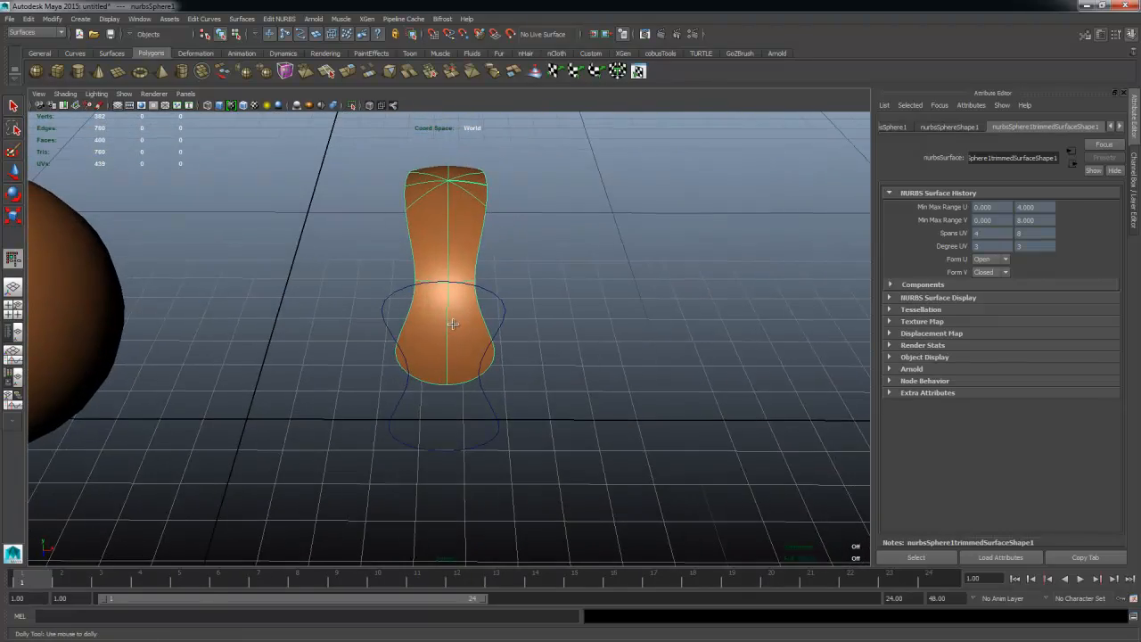
pyautogui.keyDown('alt'); pyautogui.moveTo(453, 325); pyautogui.dragTo(440, 322); pyautogui.keyUp('alt')
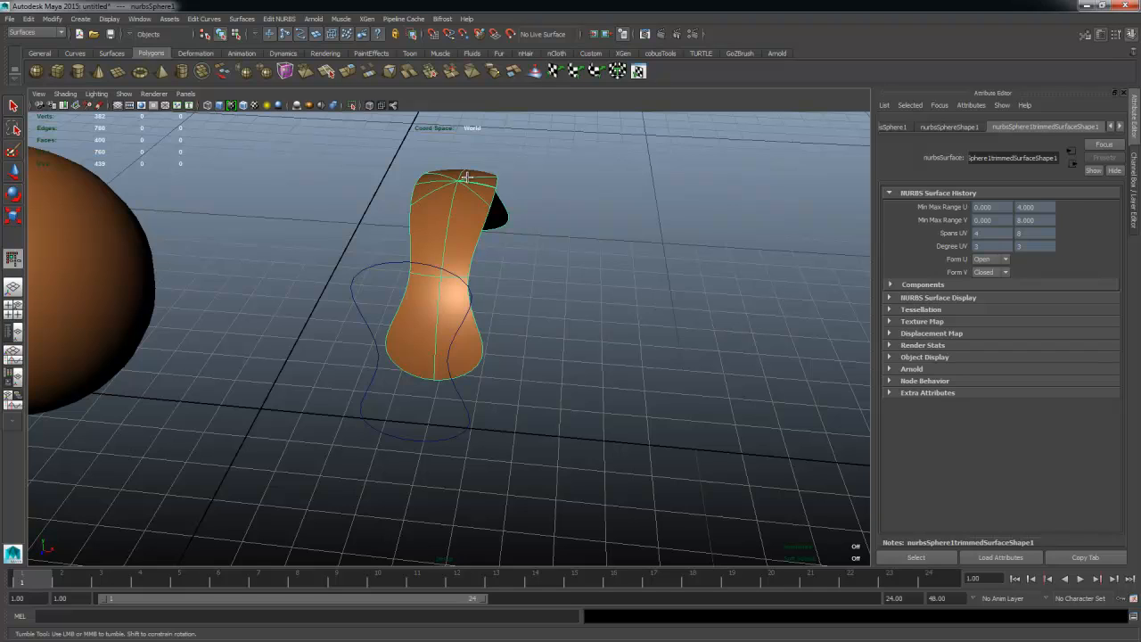
pyautogui.keyDown('alt'); pyautogui.moveTo(554, 302); pyautogui.dragTo(610, 303); pyautogui.keyUp('alt')
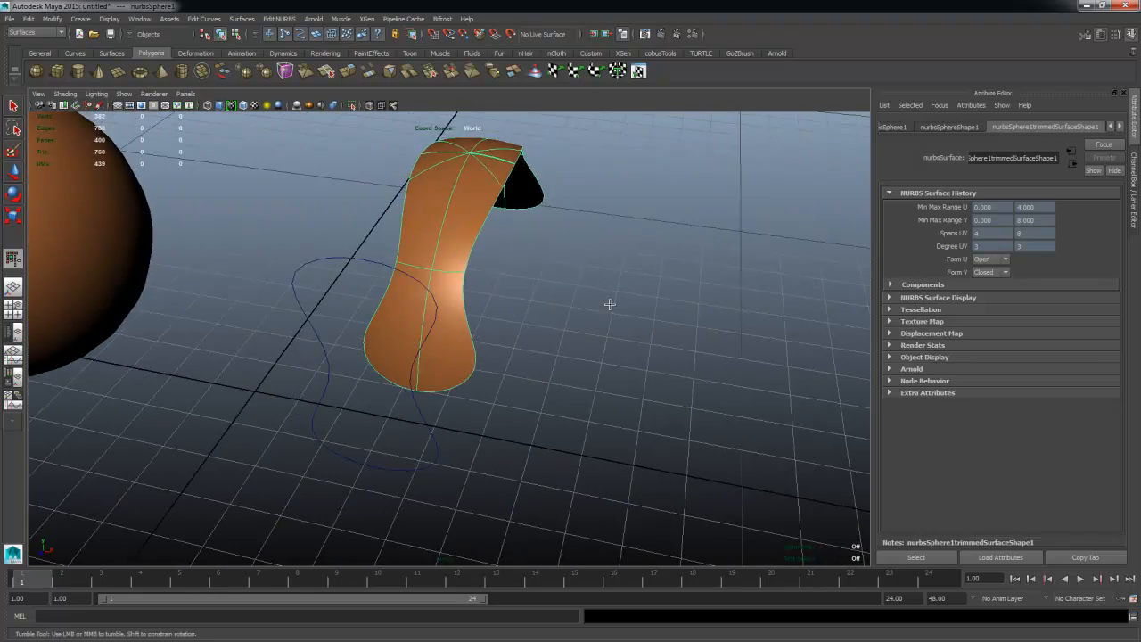
pyautogui.keyDown('alt'); pyautogui.moveTo(546, 198); pyautogui.dragTo(469, 209); pyautogui.keyUp('alt')
pyautogui.keyDown('alt'); pyautogui.moveTo(468, 209); pyautogui.dragTo(503, 195, button='right'); pyautogui.keyUp('alt')
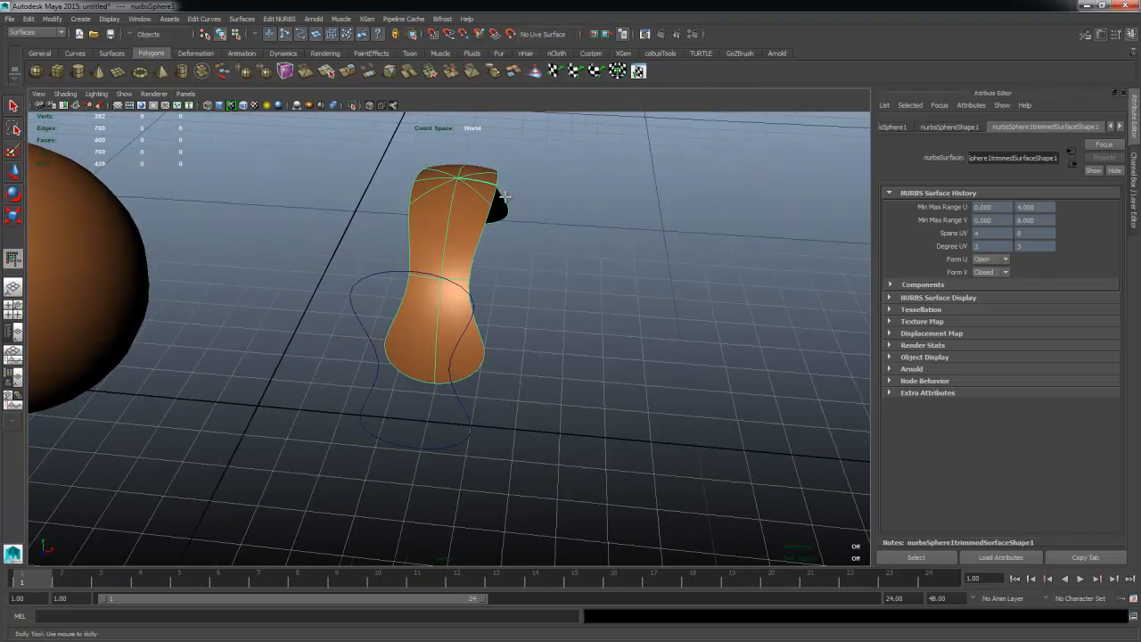
pyautogui.keyDown('alt'); pyautogui.moveTo(504, 197); pyautogui.dragTo(387, 235); pyautogui.keyUp('alt')
pyautogui.keyDown('alt'); pyautogui.moveTo(387, 235); pyautogui.dragTo(464, 246, button='right'); pyautogui.keyUp('alt')
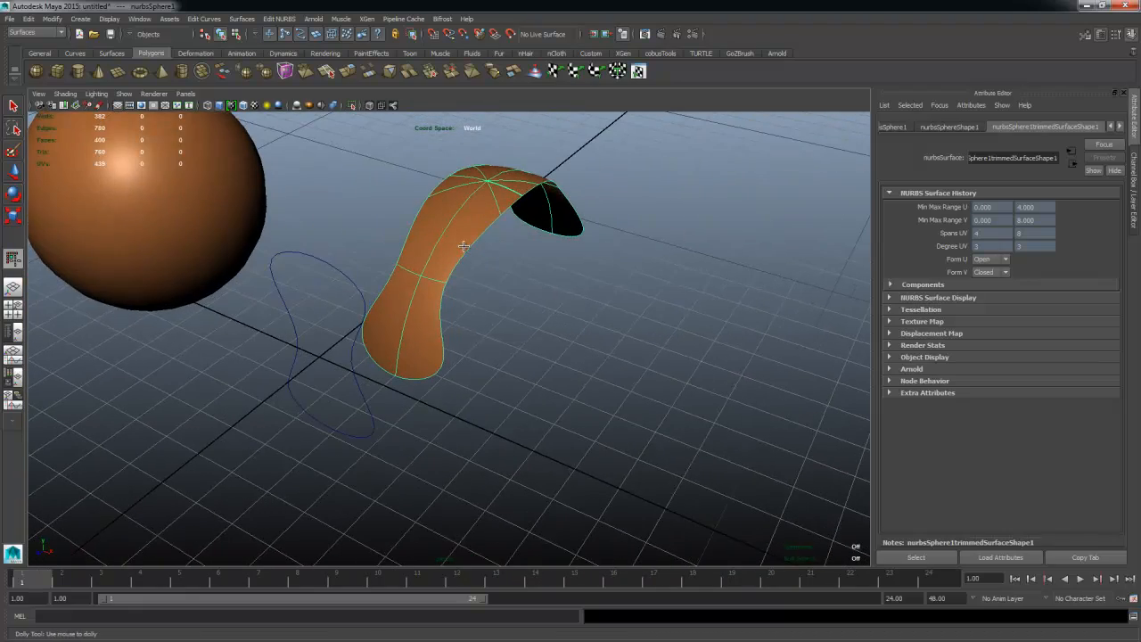
# Step: Open the NURBS to Polygons conversion options for the selected trimmed surface and move the dialog clear of the model
pyautogui.moveTo(473, 205); pyautogui.dragTo(504, 181, button='right')
pyautogui.press('r')
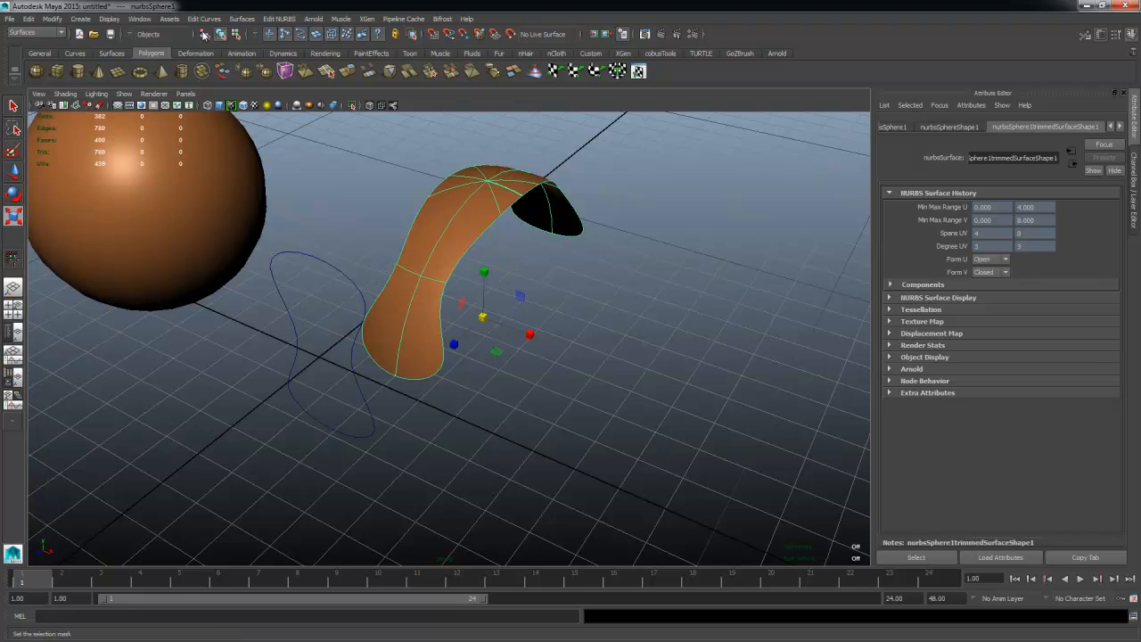
pyautogui.click(52, 18)
pyautogui.moveTo(71, 200)
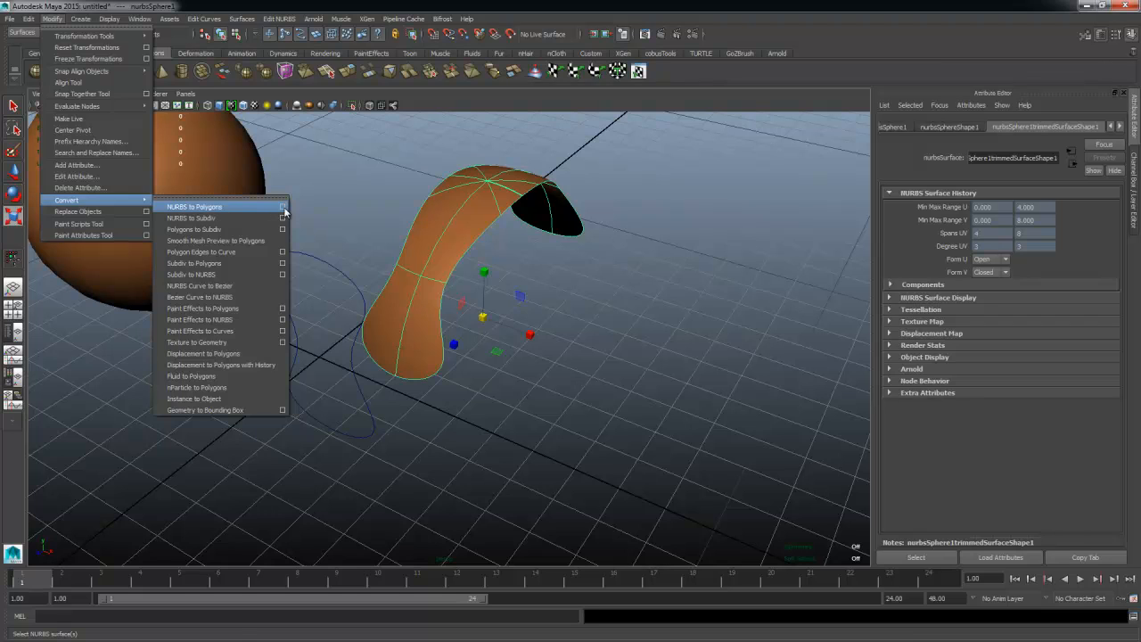
pyautogui.click(282, 207)
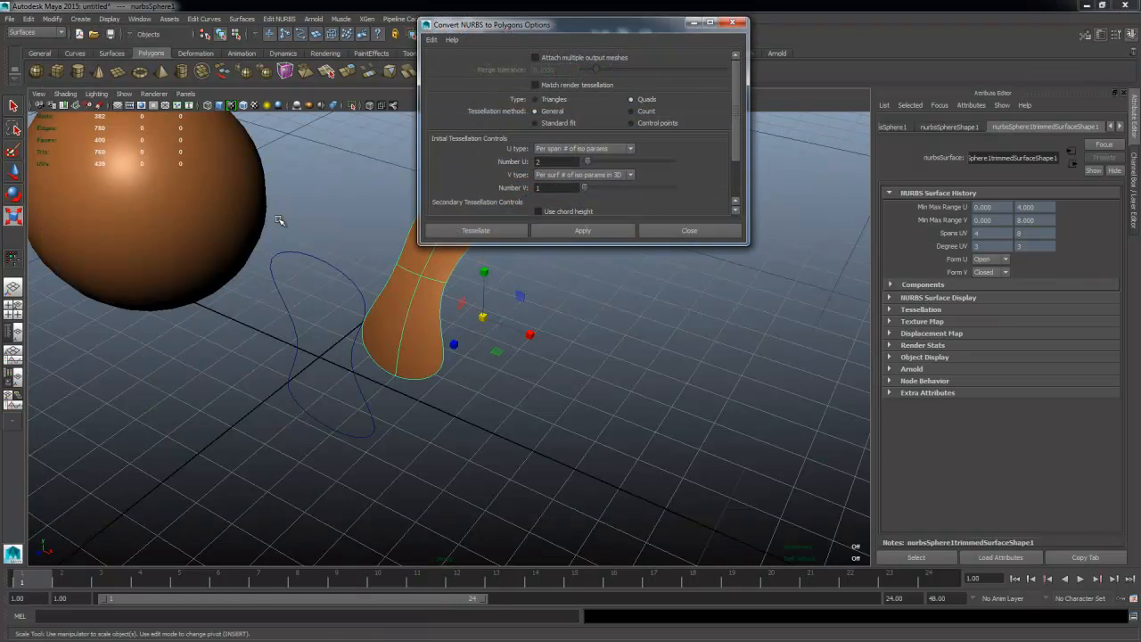
pyautogui.moveTo(650, 30); pyautogui.dragTo(862, 94)
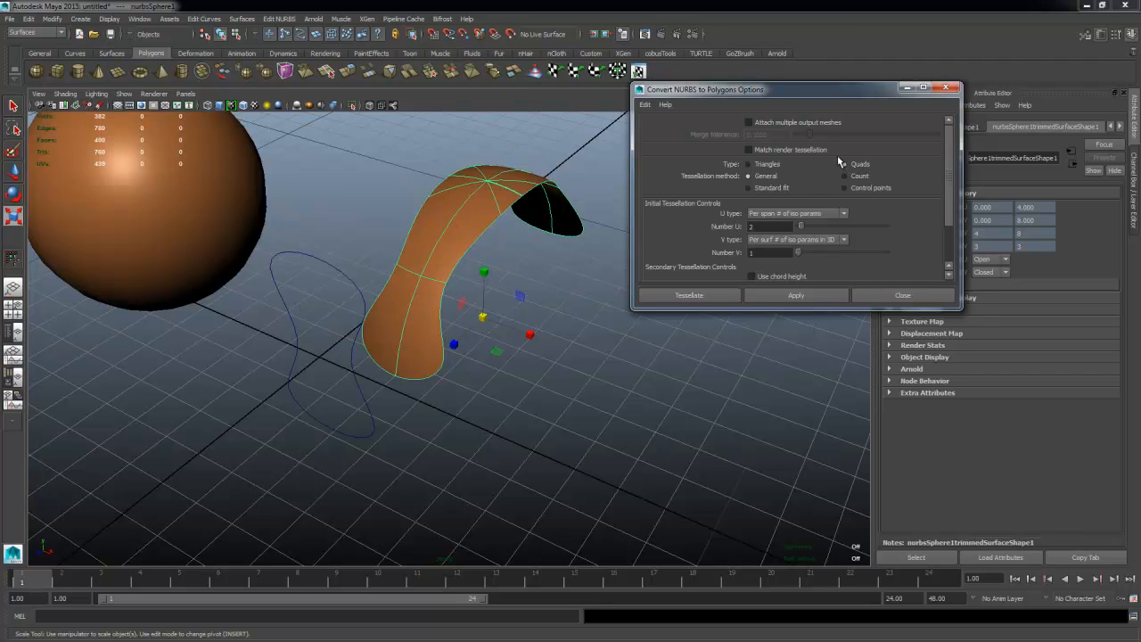
# Step: Try converting the trimmed surface to polygons with the Triangles type and General tessellation, and undo the conversion
pyautogui.click(796, 295)
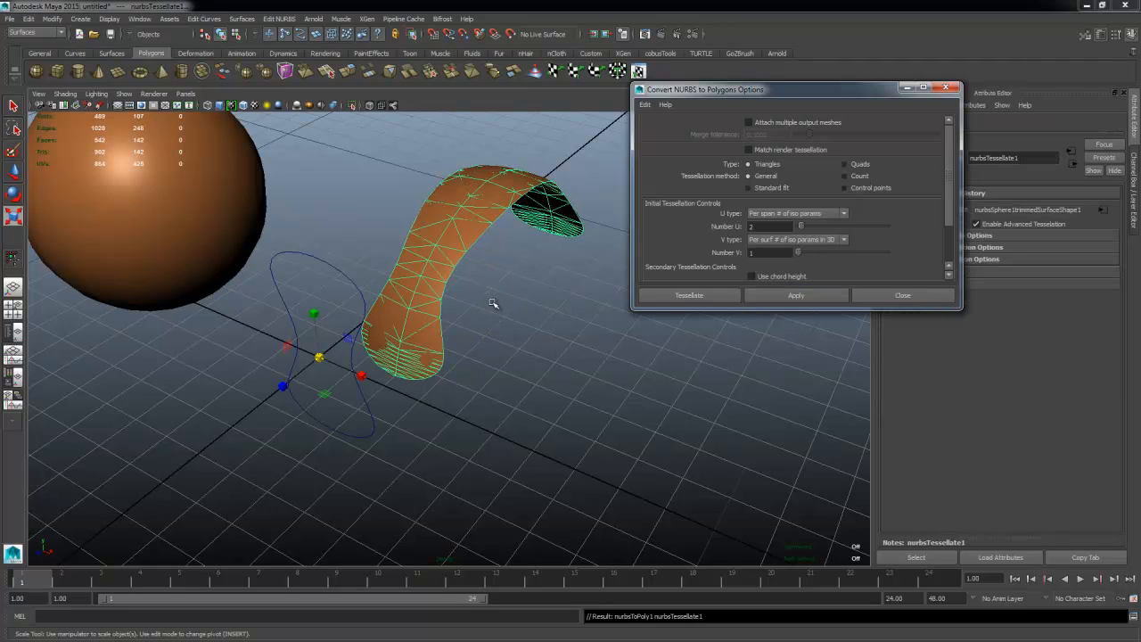
pyautogui.click(562, 320)
pyautogui.hotkey('ctrl', 'z')
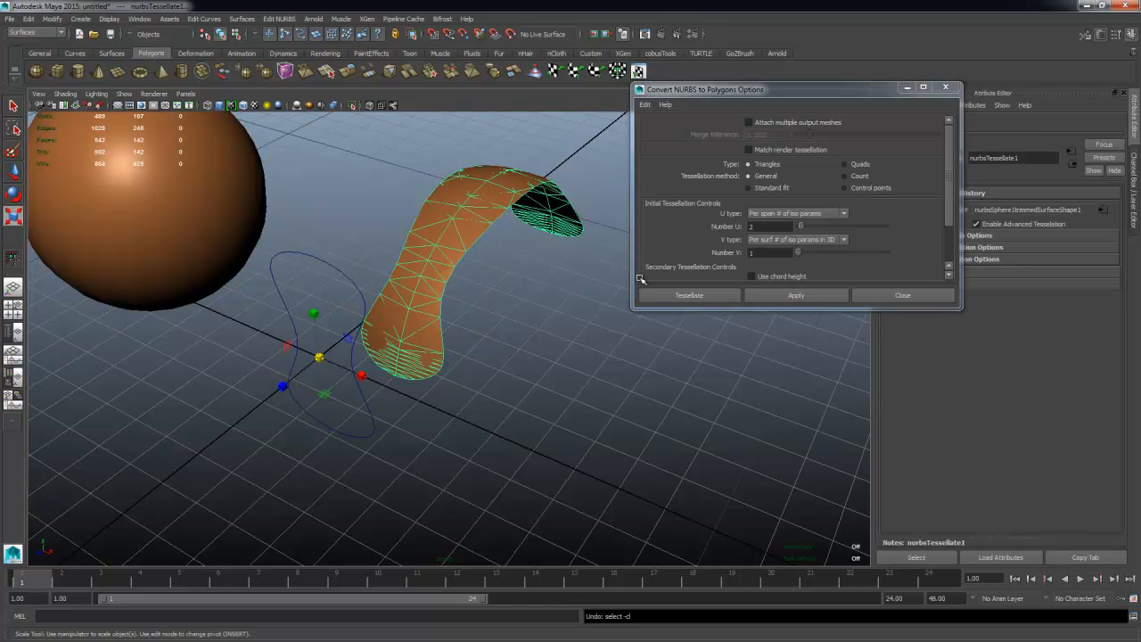
pyautogui.hotkey('ctrl', 'z')
# Step: Try converting the trimmed surface to polygons with the Quads type, inspect the mesh and undo the conversion
pyautogui.click(845, 164)
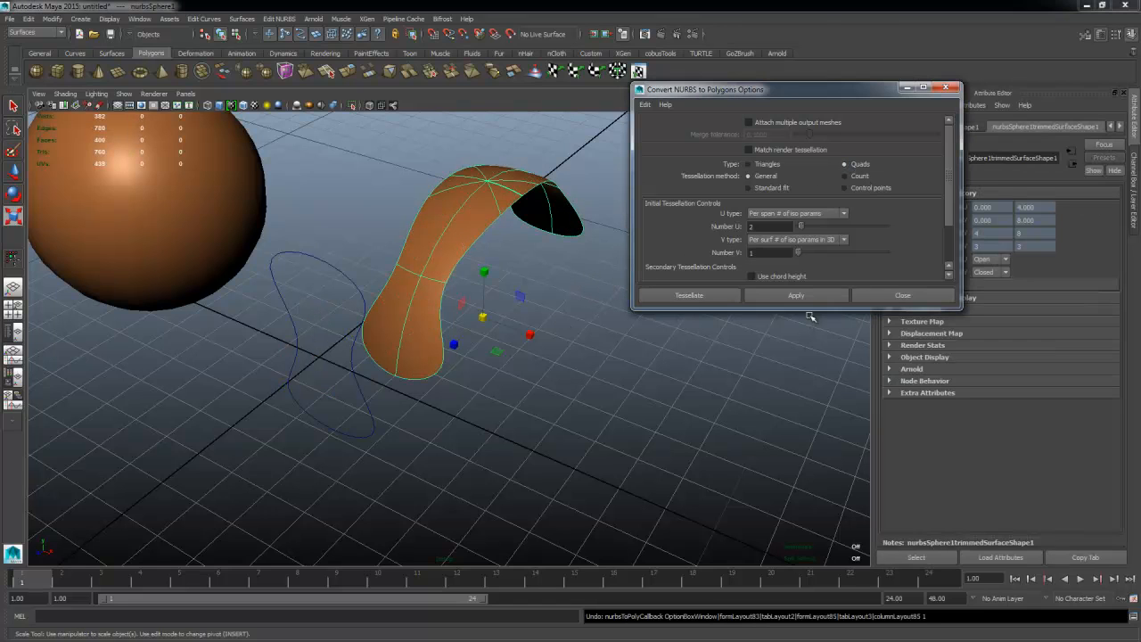
pyautogui.click(796, 295)
pyautogui.keyDown('alt'); pyautogui.moveTo(561, 377); pyautogui.dragTo(509, 338); pyautogui.keyUp('alt')
pyautogui.hotkey('ctrl', 'z')
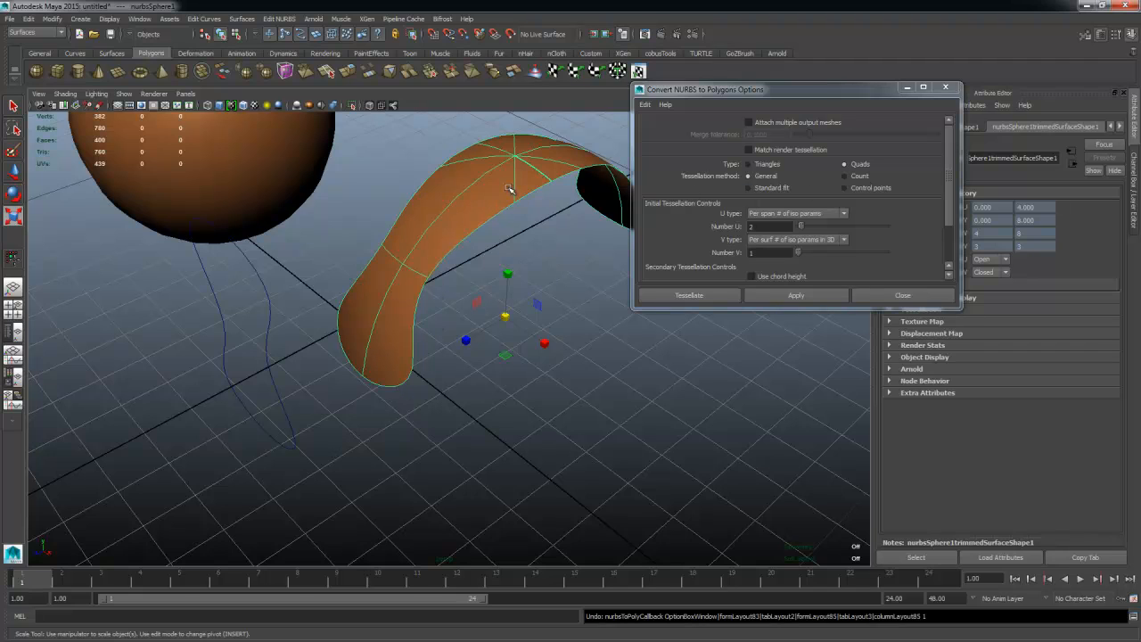
# Step: Review the tessellation methods and the initial U and V controls in the conversion options, keeping General selected
pyautogui.click(952, 171)
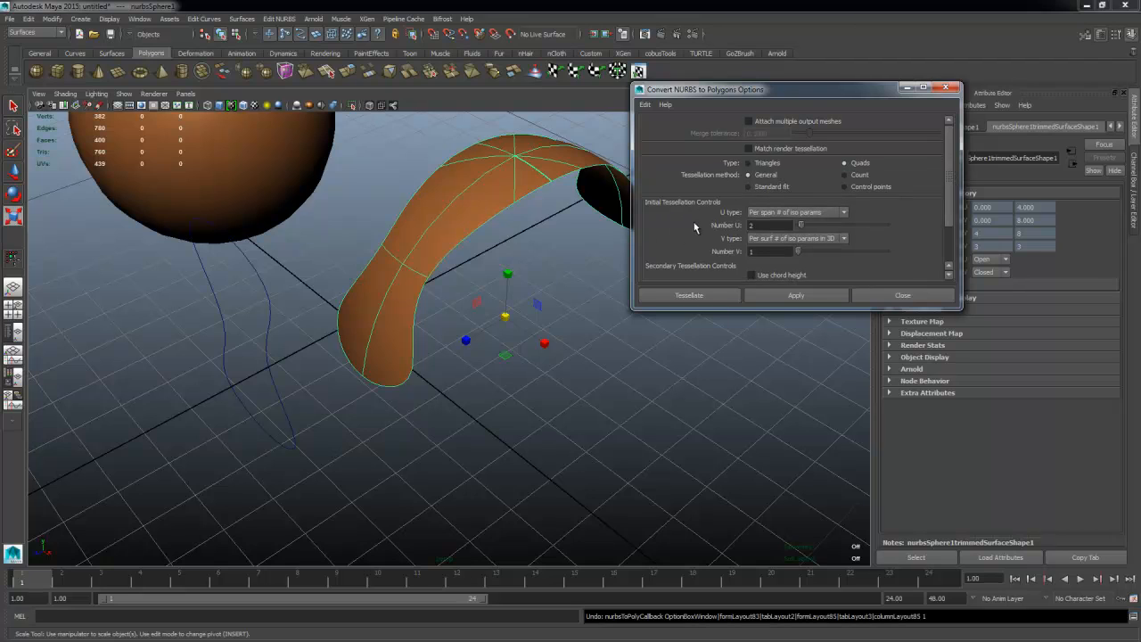
pyautogui.moveTo(952, 155); pyautogui.dragTo(951, 159)
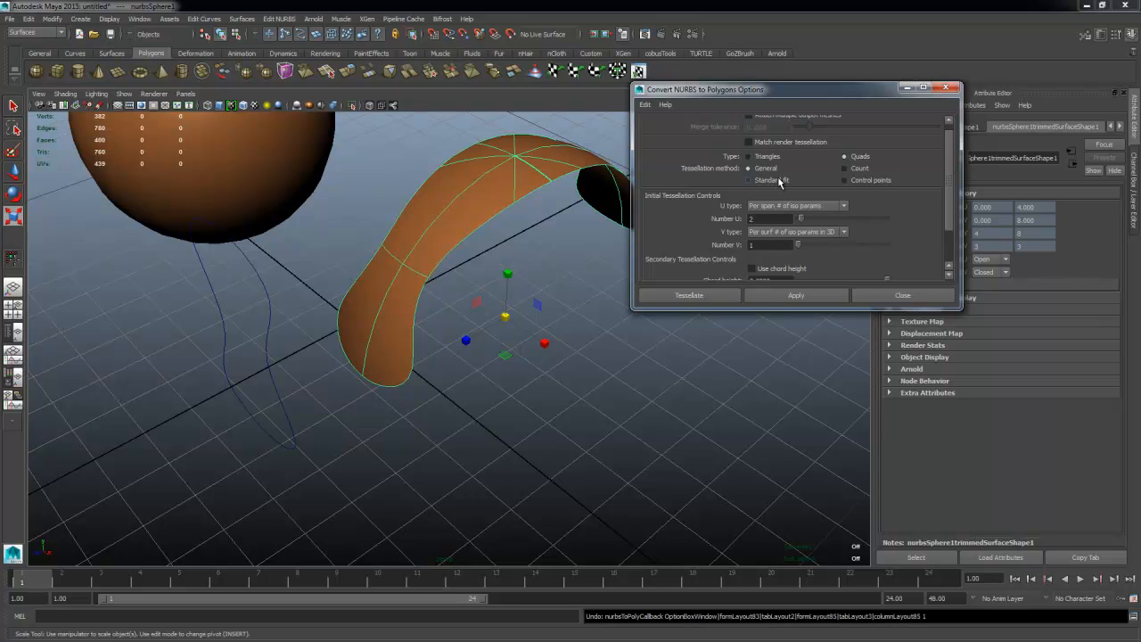
pyautogui.doubleClick(772, 219)
pyautogui.click(770, 247)
pyautogui.moveTo(862, 94); pyautogui.dragTo(876, 86)
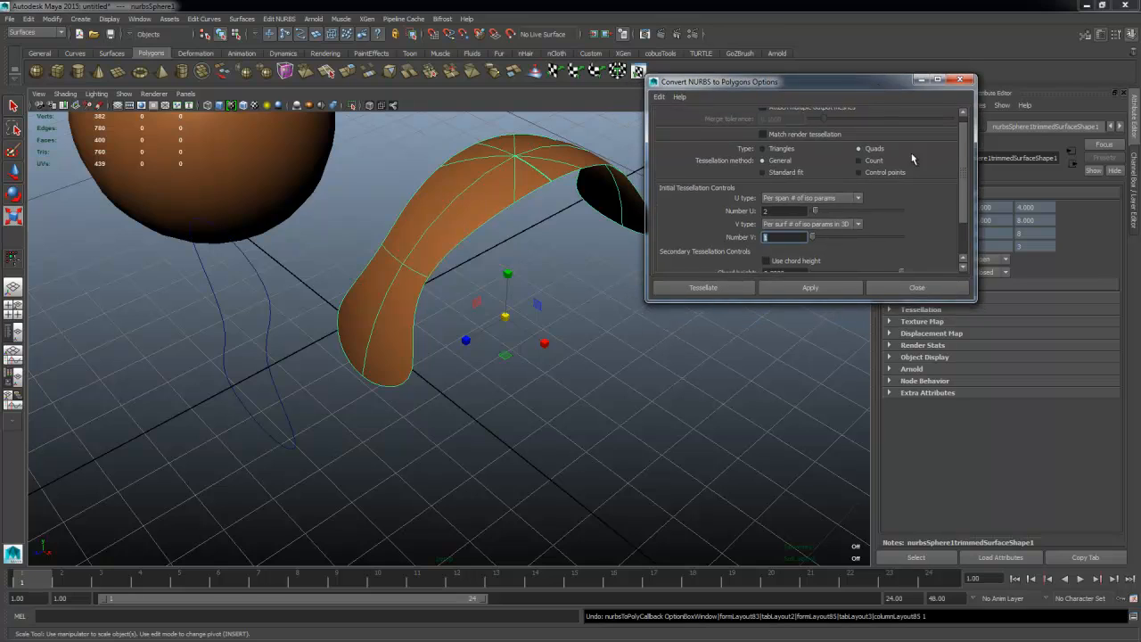
pyautogui.click(778, 176)
pyautogui.click(779, 162)
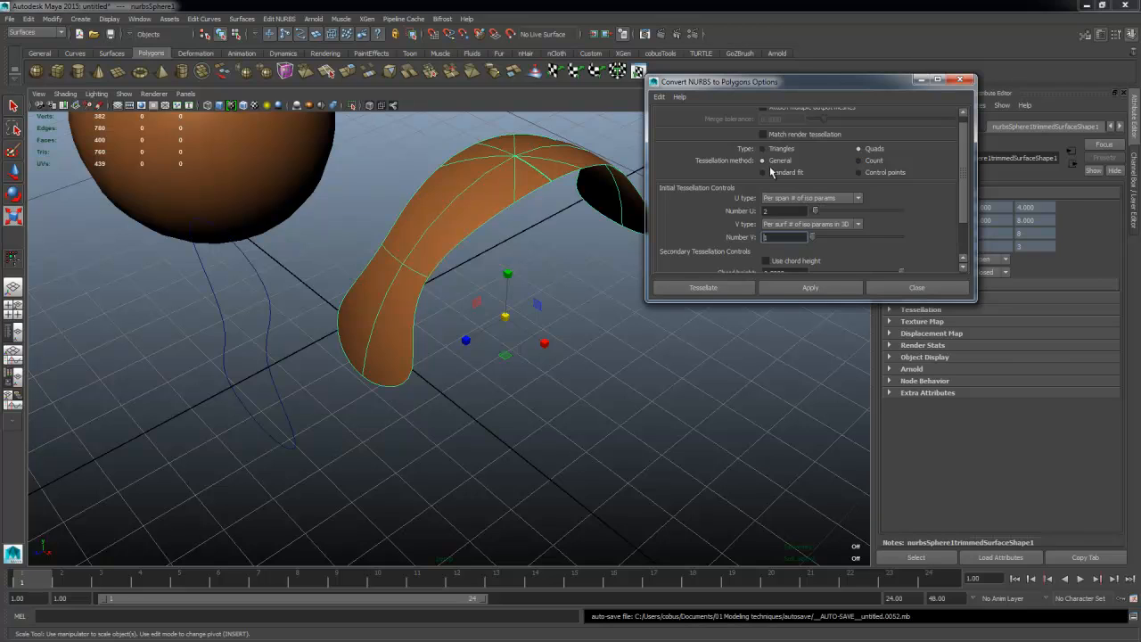
# Step: Try converting the trimmed surface to quads with Number U set to 3, inspect the mesh and undo the conversion
pyautogui.doubleClick(790, 210)
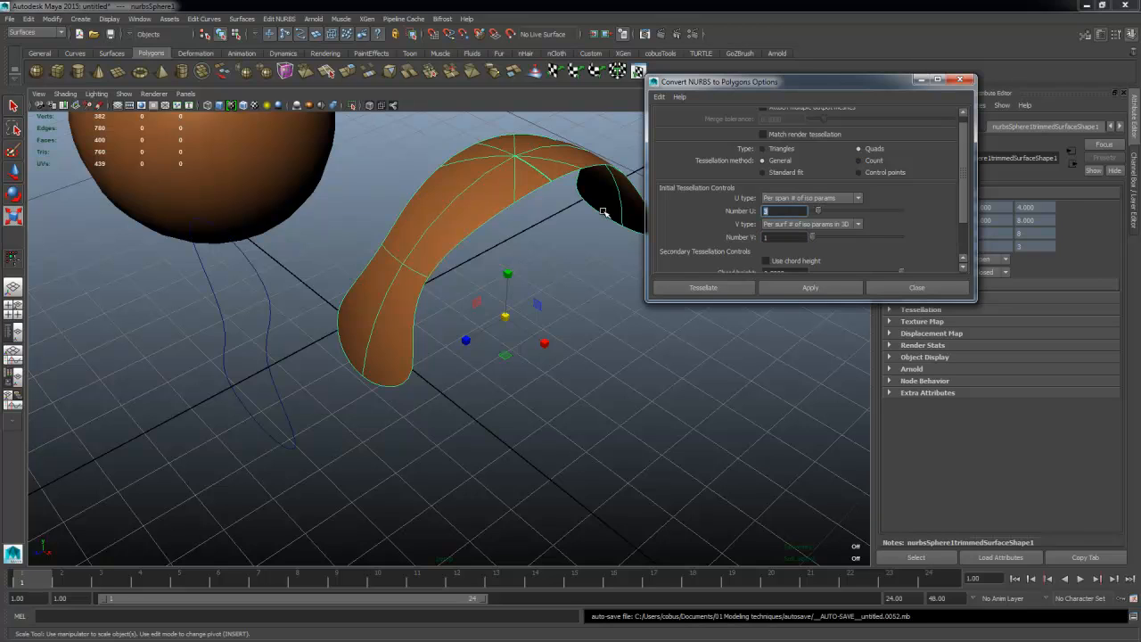
pyautogui.click(792, 290)
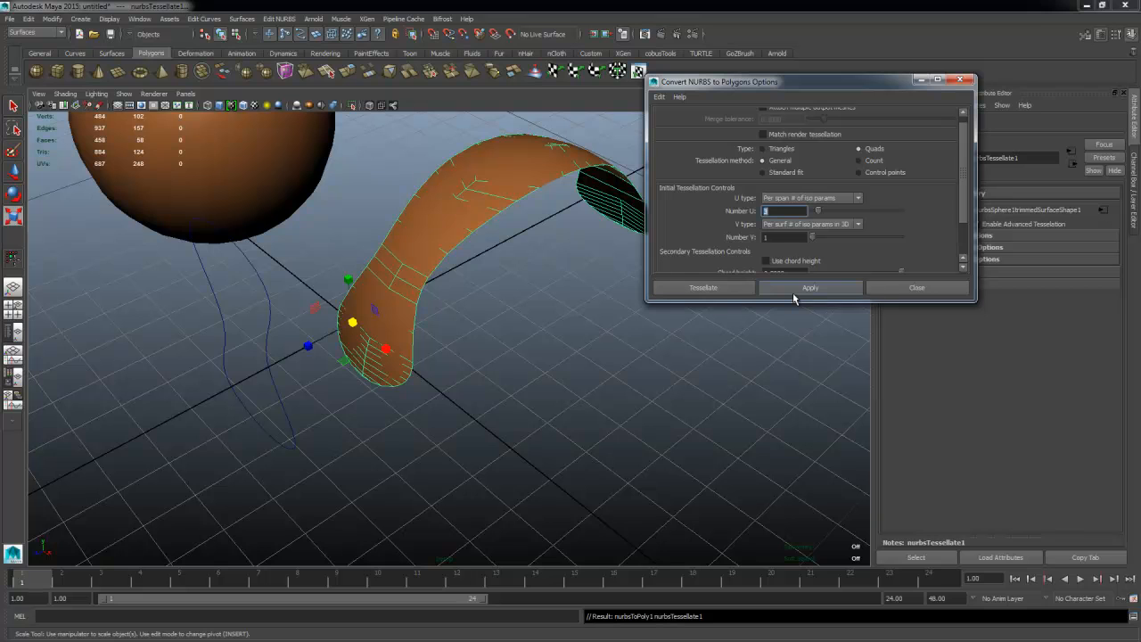
pyautogui.keyDown('alt'); pyautogui.moveTo(520, 284); pyautogui.dragTo(479, 255); pyautogui.keyUp('alt')
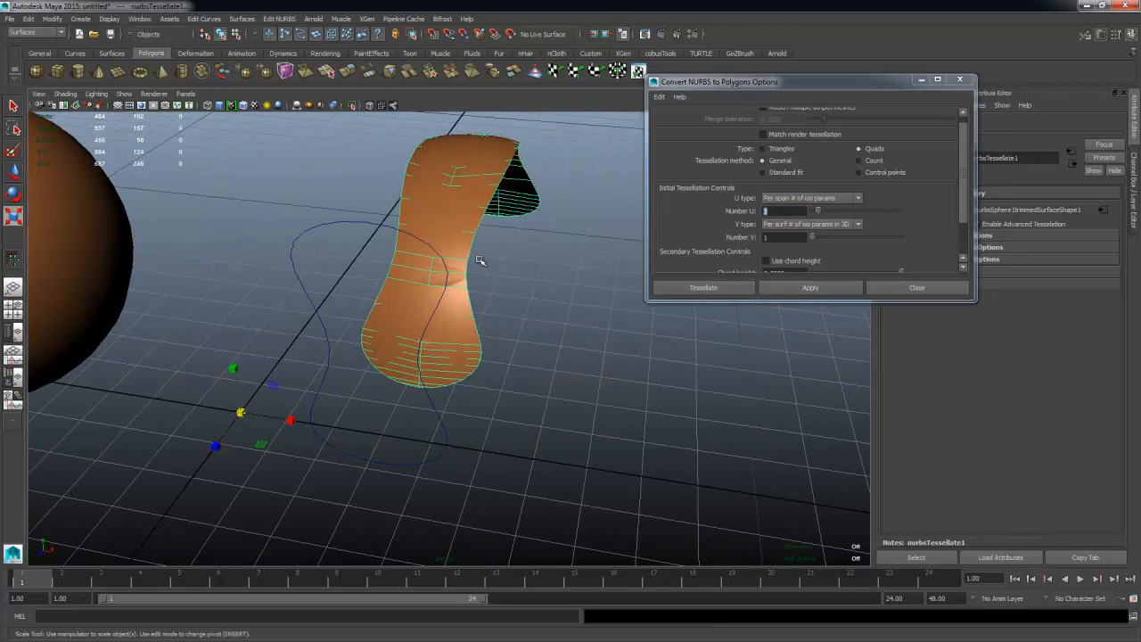
pyautogui.keyDown('alt'); pyautogui.moveTo(559, 232); pyautogui.dragTo(558, 285); pyautogui.keyUp('alt')
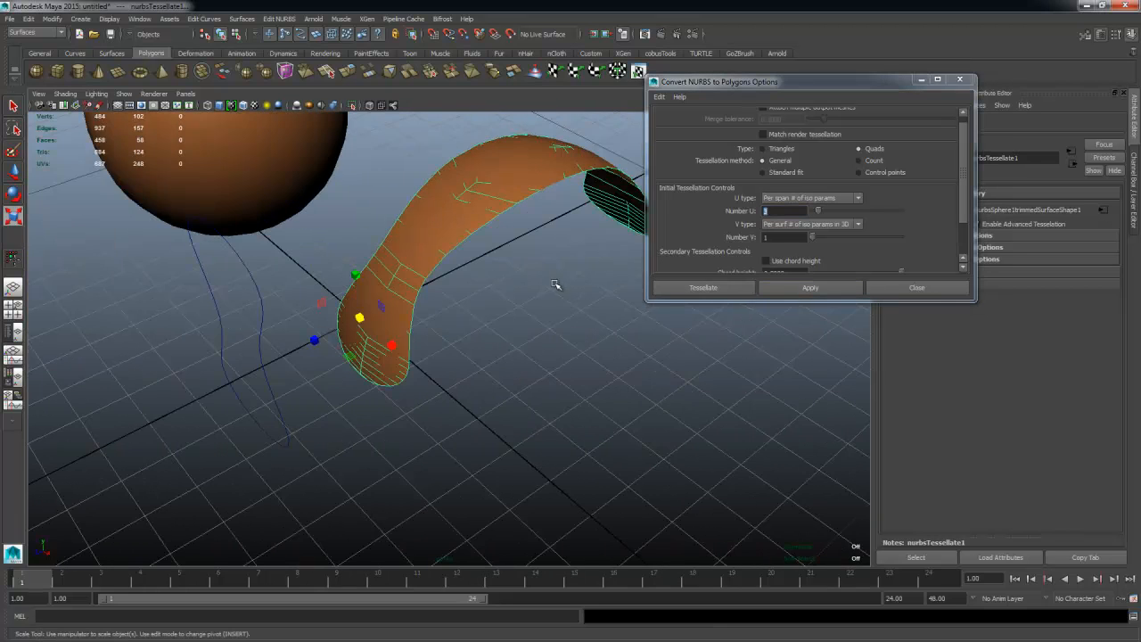
pyautogui.hotkey('ctrl', 'z')
# Step: Try converting the trimmed surface with the Count tessellation method at 200, and undo the conversion
pyautogui.moveTo(778, 211); pyautogui.dragTo(653, 214)
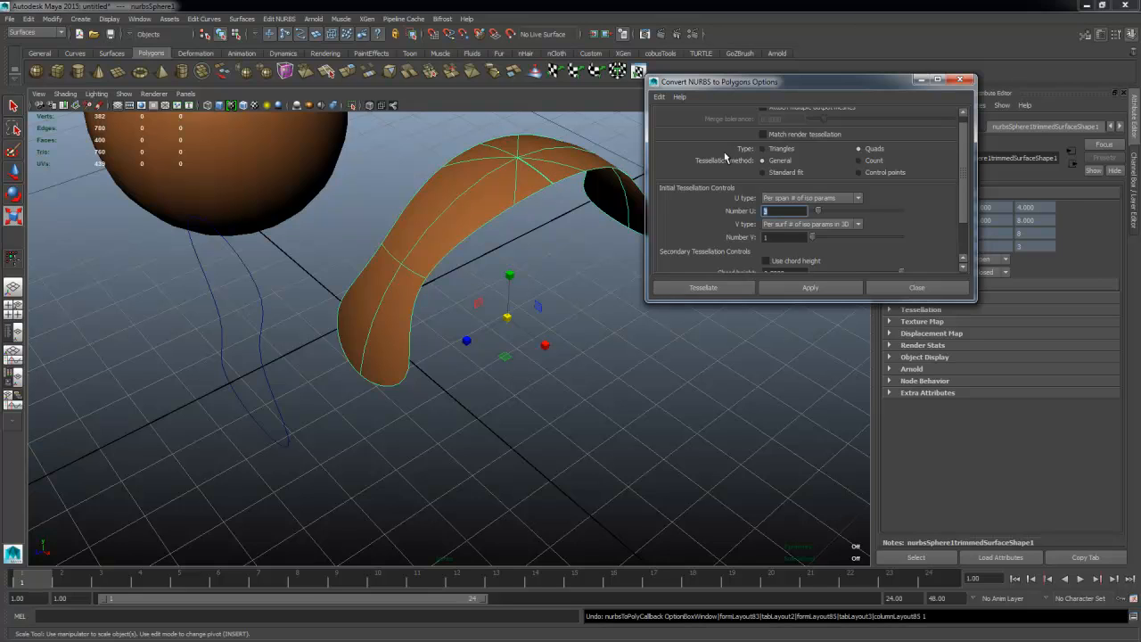
pyautogui.click(871, 161)
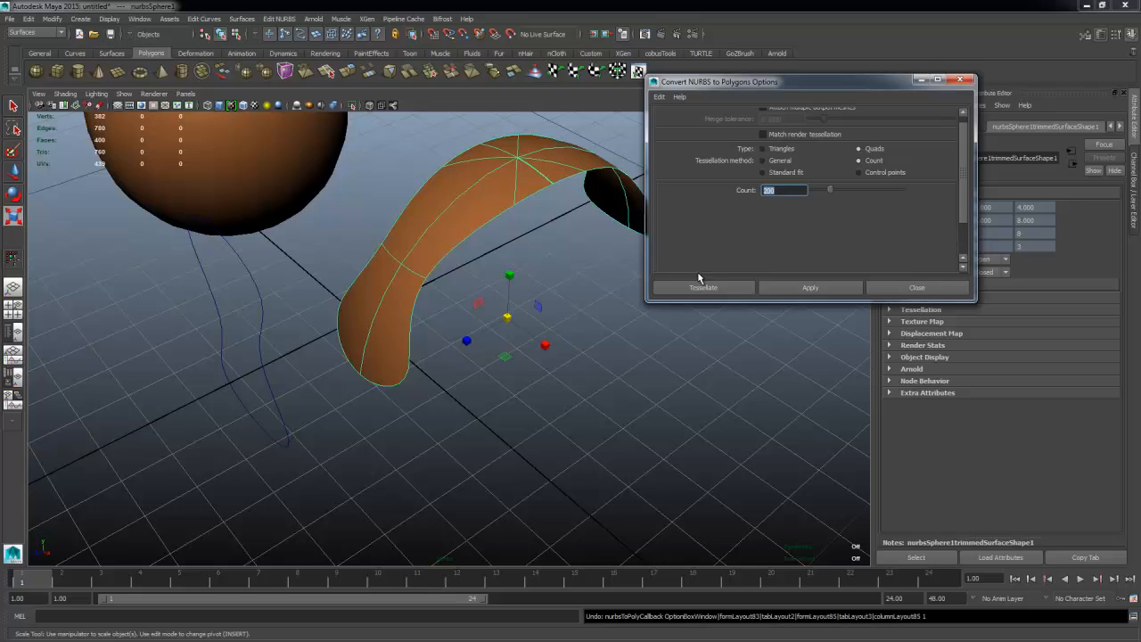
pyautogui.click(809, 290)
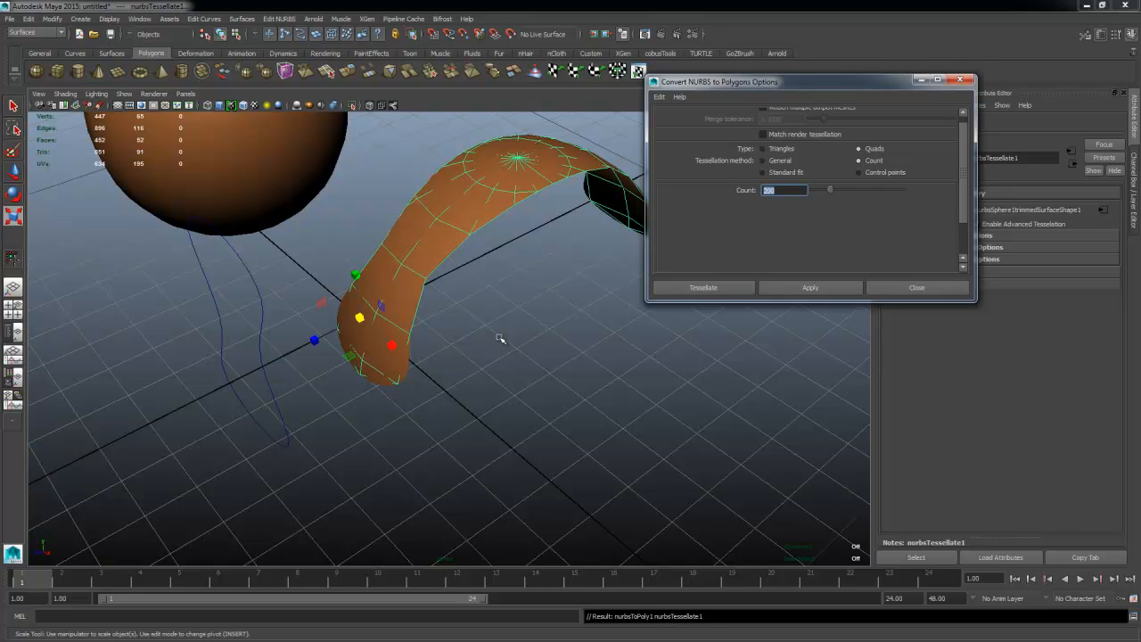
pyautogui.hotkey('ctrl', 'z')
pyautogui.hotkey('ctrl', 'z')
pyautogui.hotkey('ctrl', 'z')
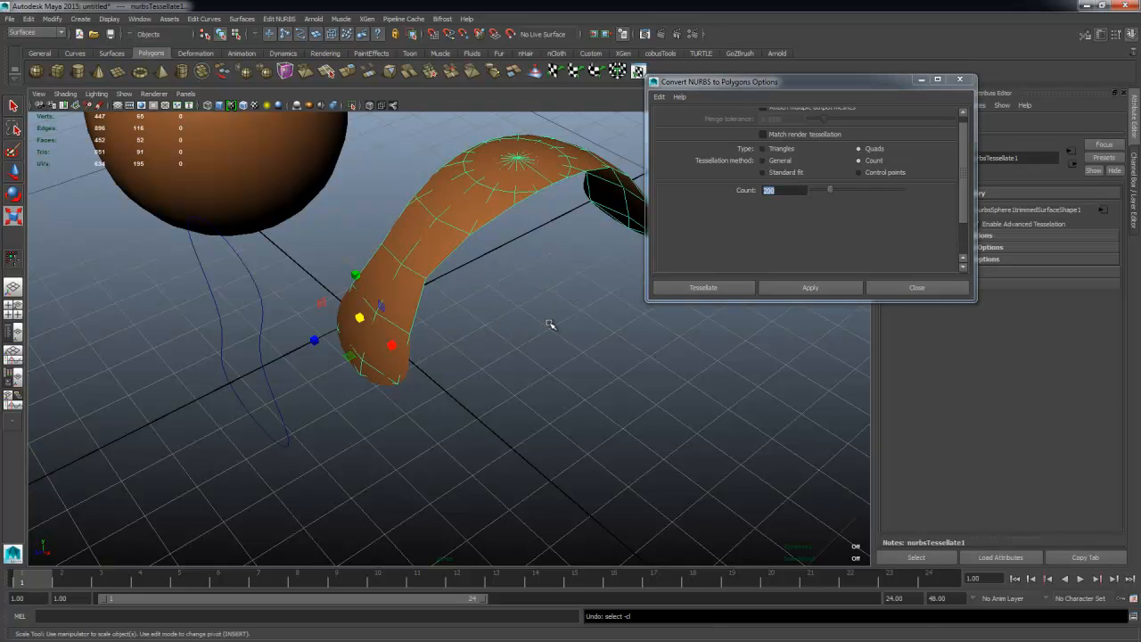
# Step: Try the conversion with the Count set to 500, inspect the mesh's rounded end up close and undo it
pyautogui.moveTo(799, 194); pyautogui.dragTo(554, 196)
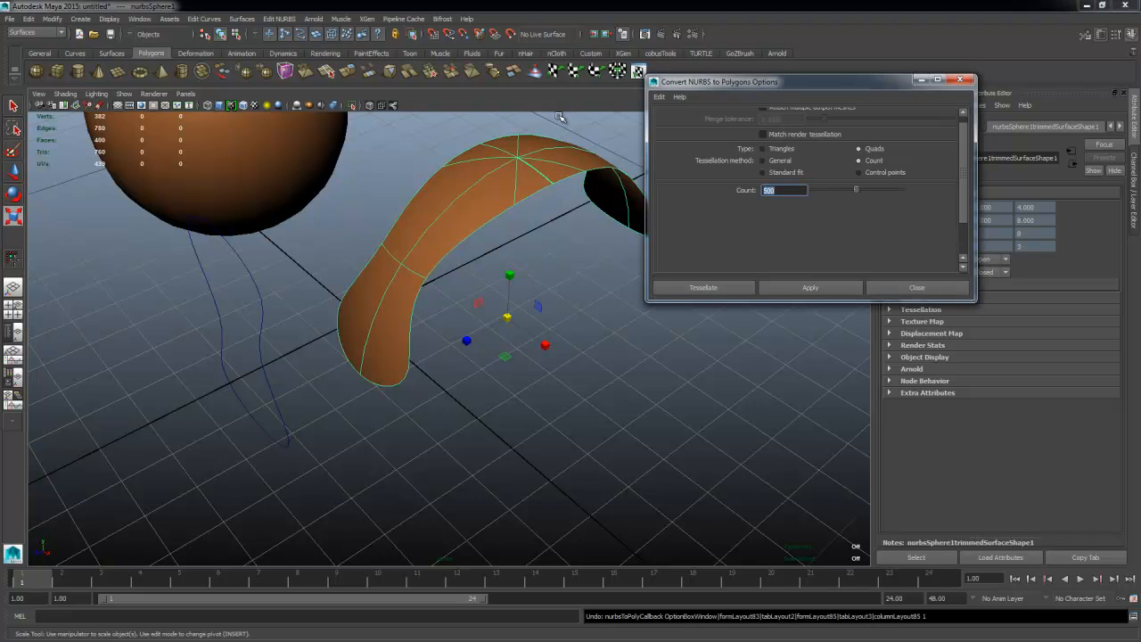
pyautogui.click(797, 291)
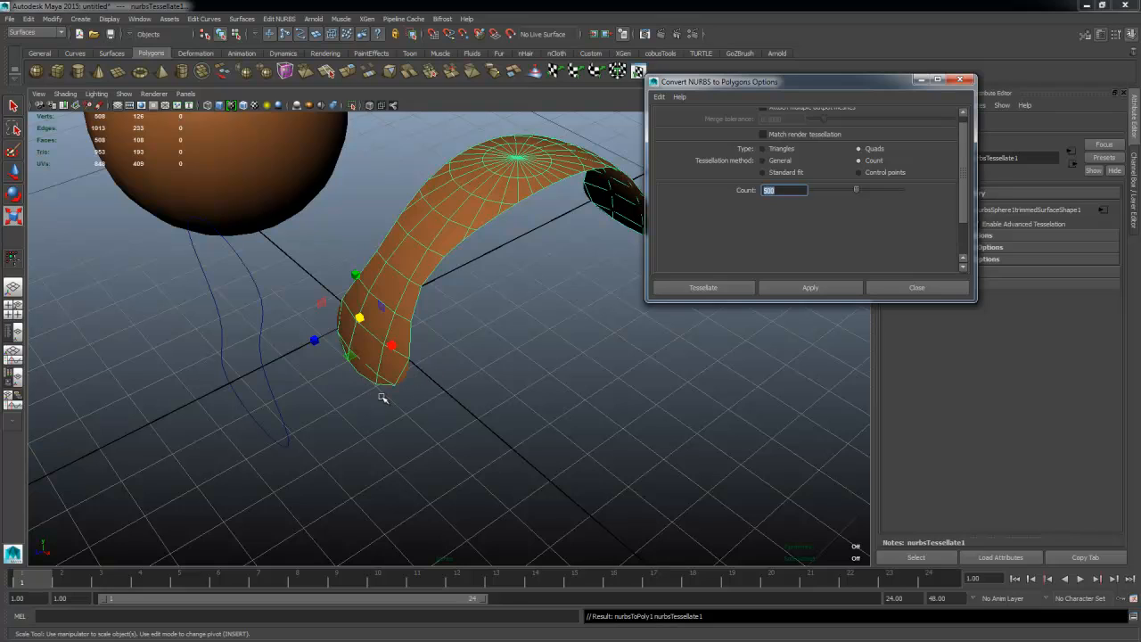
pyautogui.keyDown('alt'); pyautogui.moveTo(382, 395); pyautogui.dragTo(423, 293, button='right'); pyautogui.keyUp('alt')
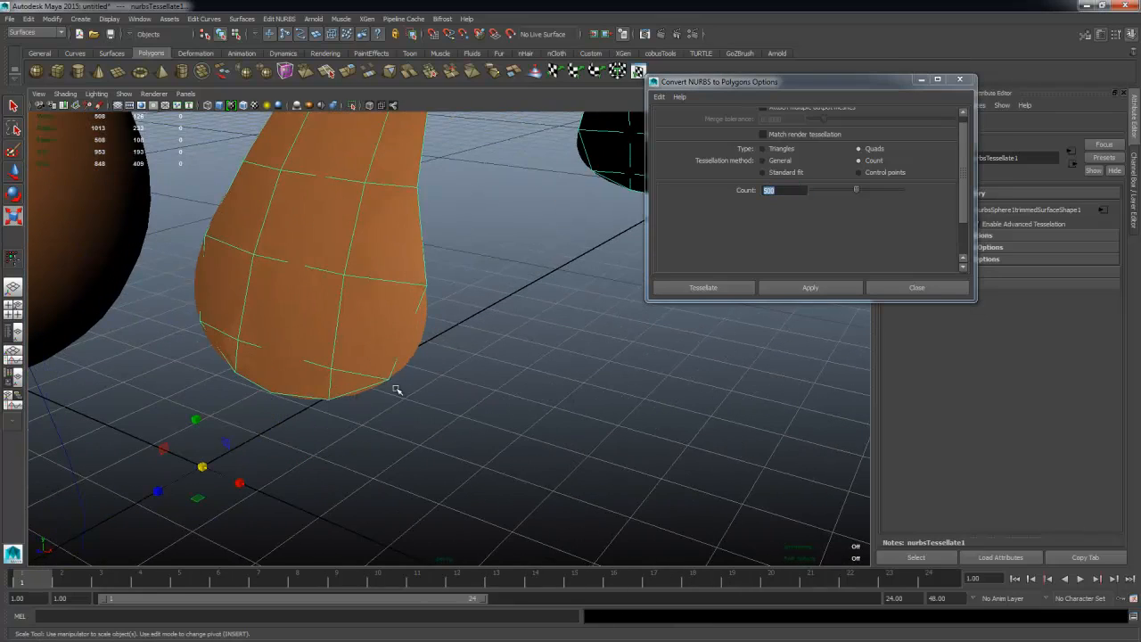
pyautogui.keyDown('alt'); pyautogui.moveTo(535, 365); pyautogui.dragTo(436, 357); pyautogui.keyUp('alt')
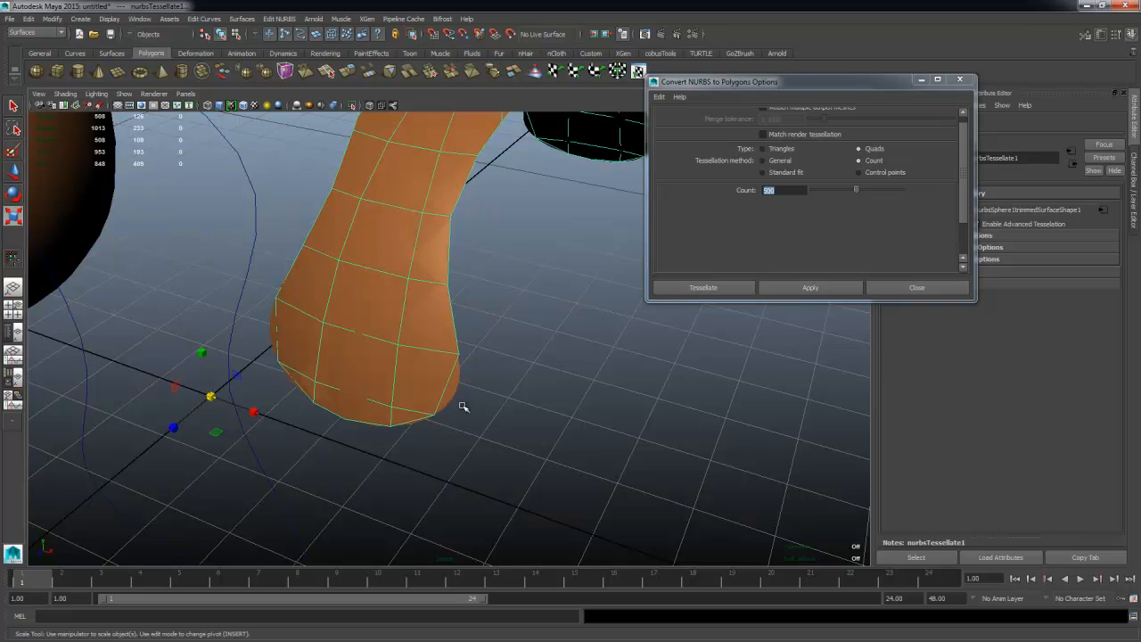
pyautogui.keyDown('alt'); pyautogui.moveTo(560, 314); pyautogui.dragTo(533, 379); pyautogui.keyUp('alt')
pyautogui.hotkey('ctrl', 'z')
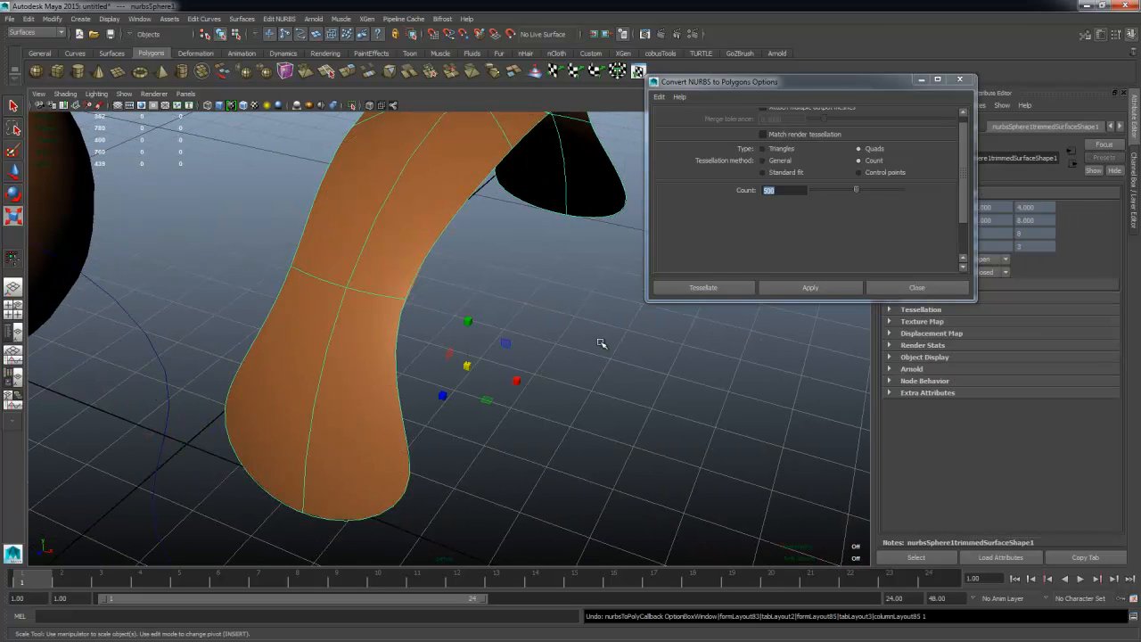
# Step: Try the conversion with the Count raised to 1000, view the mesh from another angle and undo it
pyautogui.keyDown('alt'); pyautogui.moveTo(601, 341); pyautogui.dragTo(539, 383); pyautogui.keyUp('alt')
pyautogui.click(813, 241)
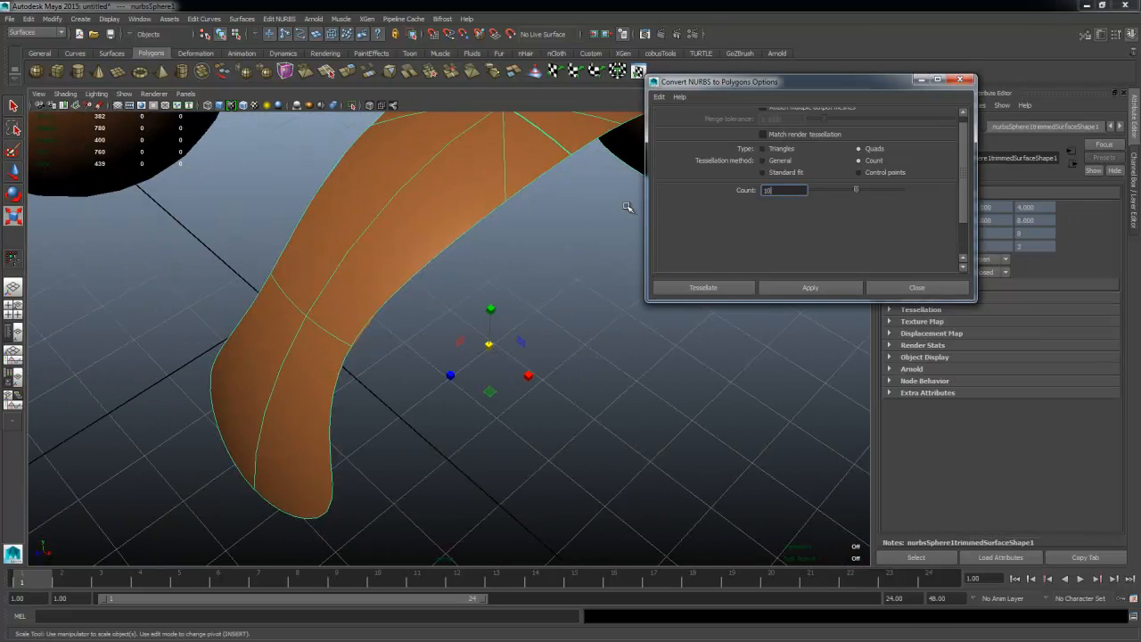
pyautogui.write('0')
pyautogui.press('Return')
pyautogui.click(808, 287)
pyautogui.keyDown('alt'); pyautogui.moveTo(509, 471); pyautogui.dragTo(462, 308); pyautogui.keyUp('alt')
pyautogui.hotkey('ctrl', 'z')
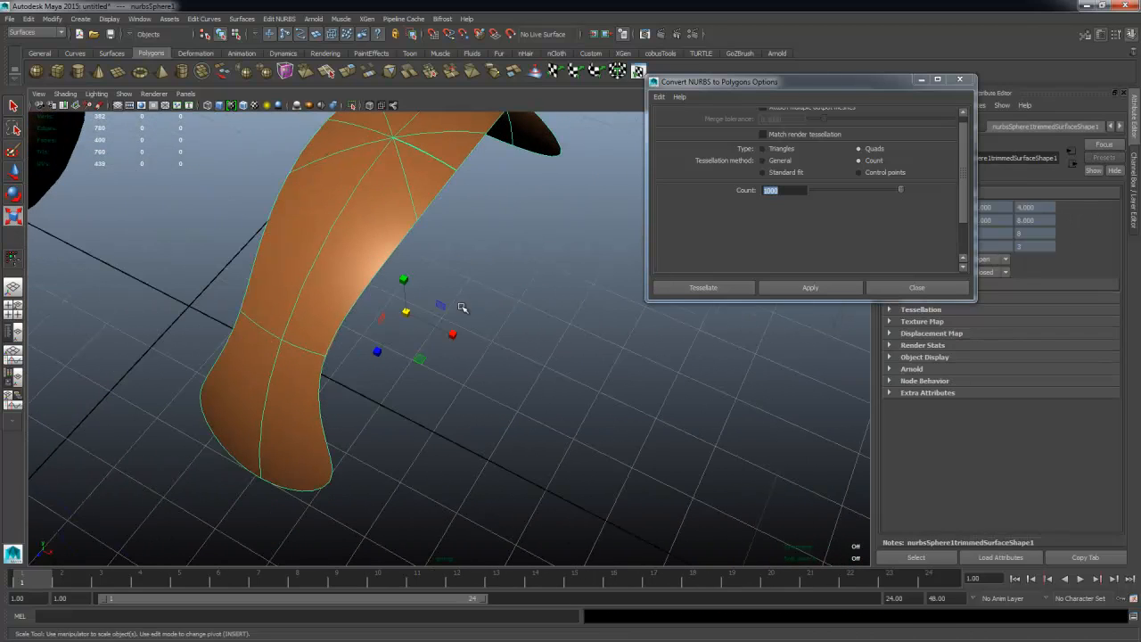
# Step: Choose the Control points tessellation method and display the trimmed surface's control vertices
pyautogui.click(860, 173)
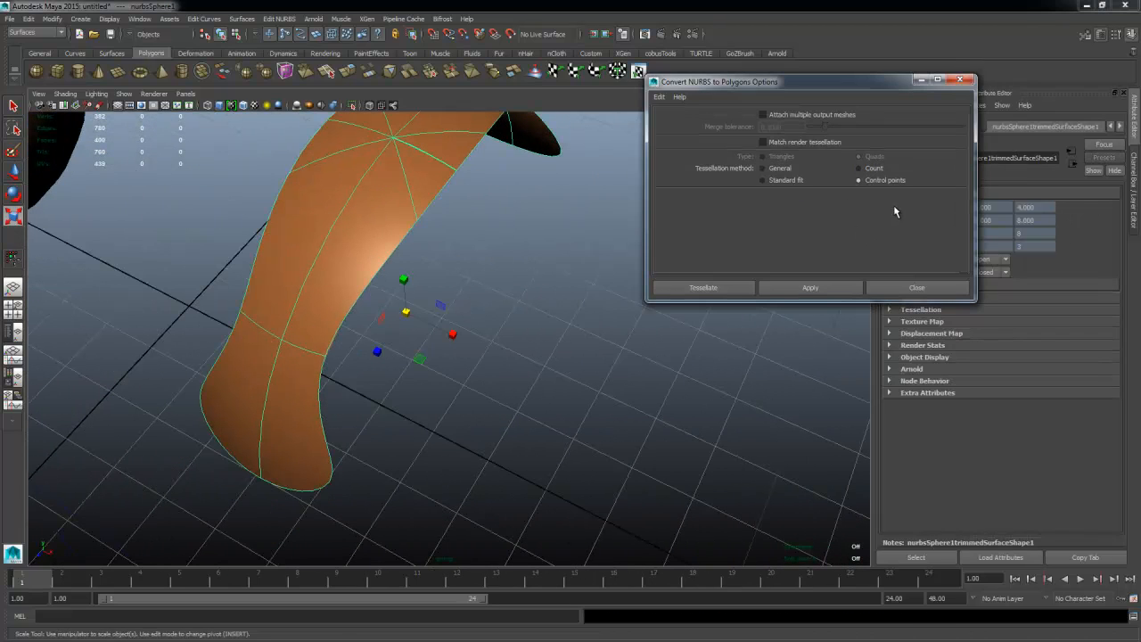
pyautogui.rightClick(322, 355)
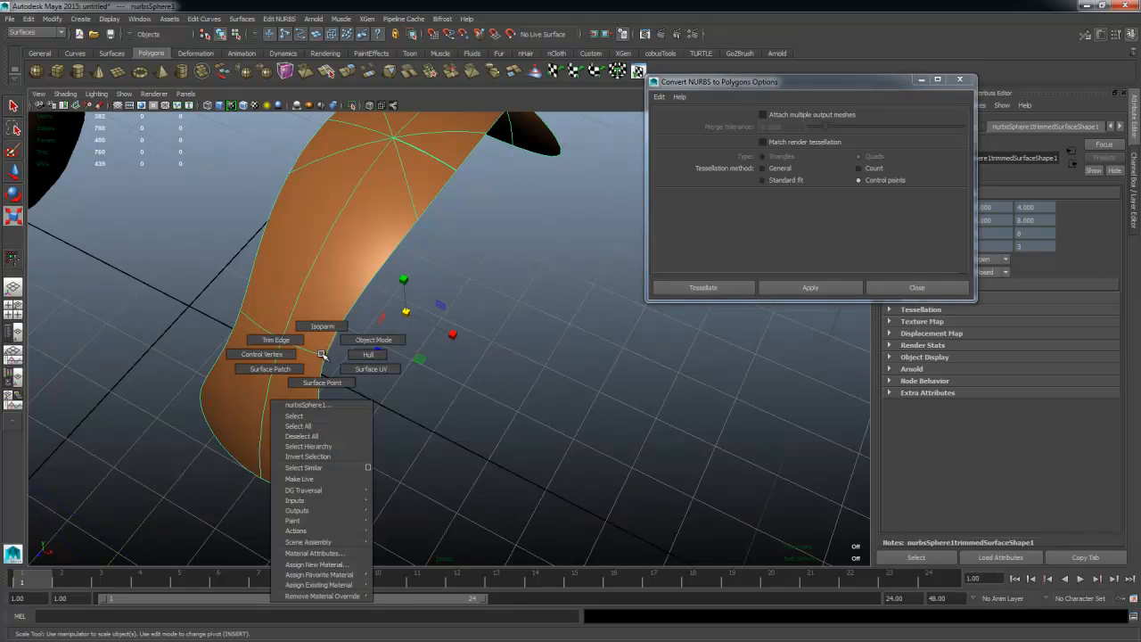
pyautogui.click(261, 354)
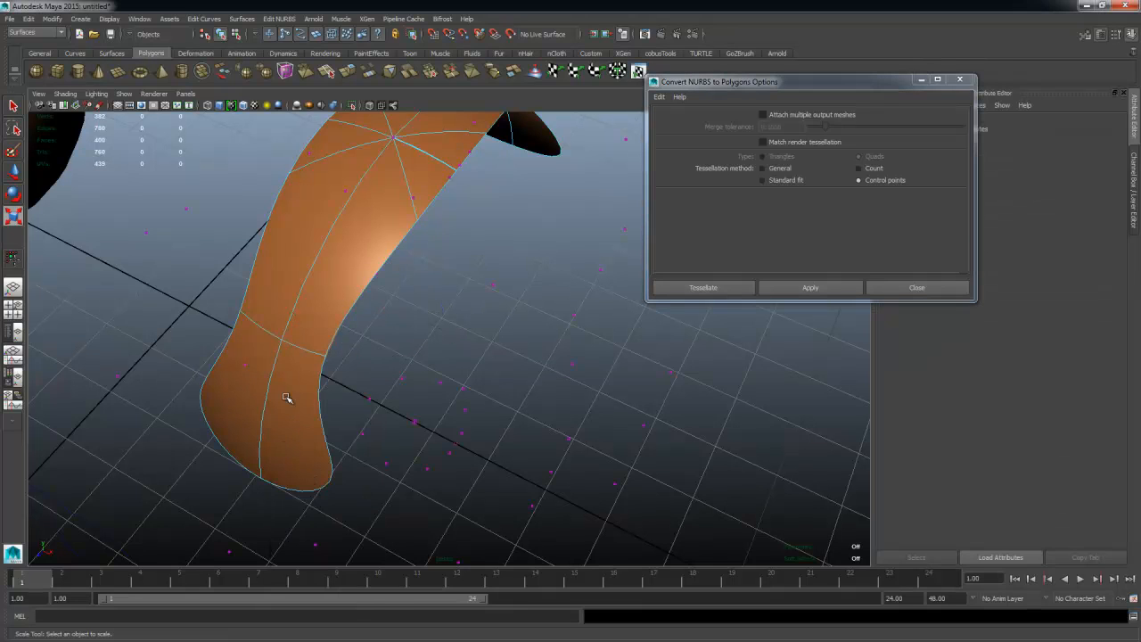
pyautogui.scroll(-4, 356, 288)
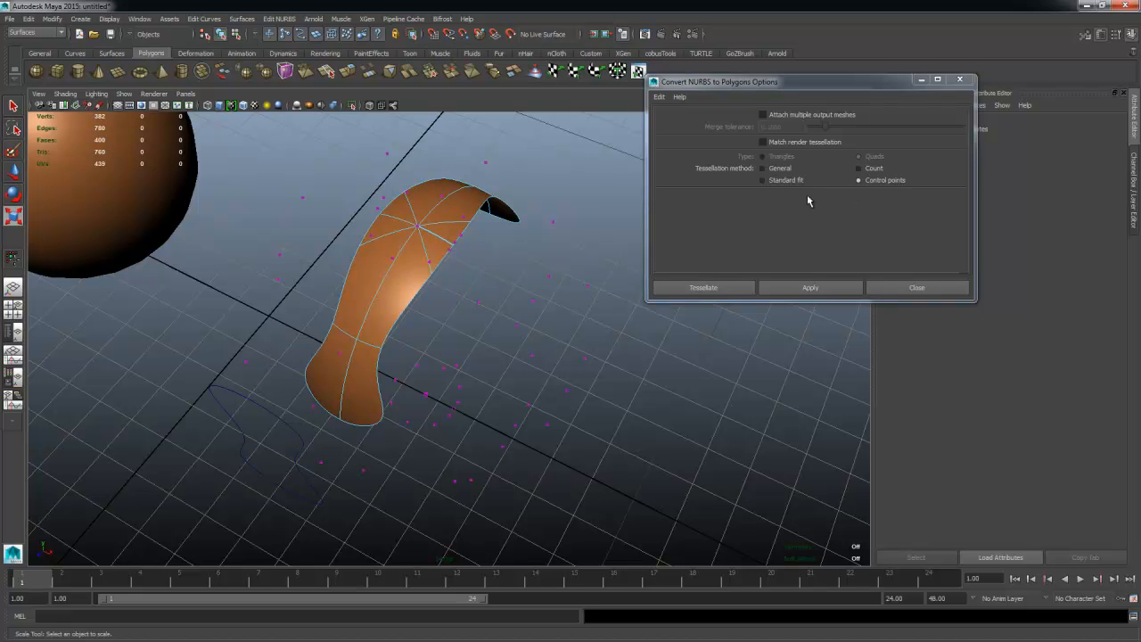
# Step: Try converting the reselected trimmed surface by its control points, inspect the mesh from several sides and undo the conversion
pyautogui.click(450, 210)
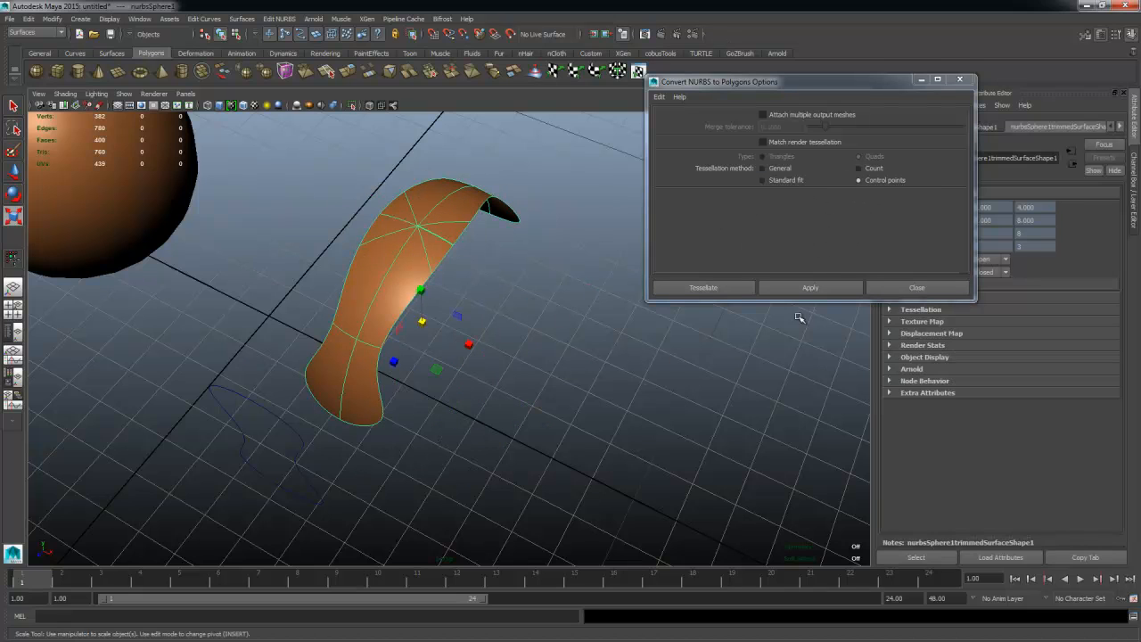
pyautogui.click(812, 290)
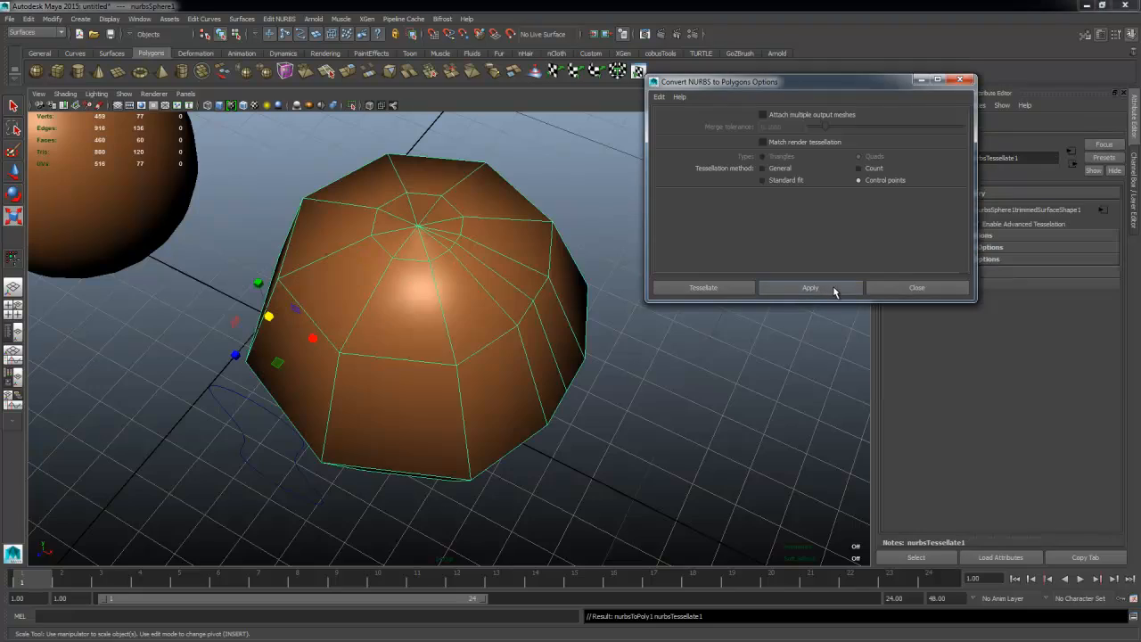
pyautogui.keyDown('alt'); pyautogui.moveTo(585, 472); pyautogui.dragTo(282, 306); pyautogui.keyUp('alt')
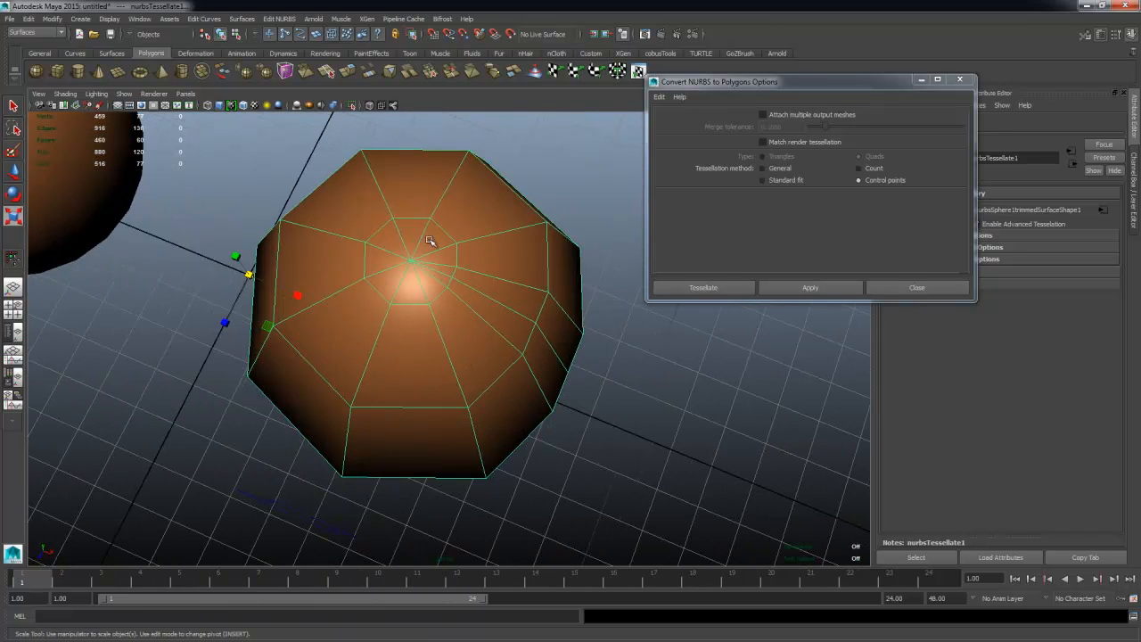
pyautogui.keyDown('alt'); pyautogui.moveTo(440, 408); pyautogui.dragTo(438, 282); pyautogui.keyUp('alt')
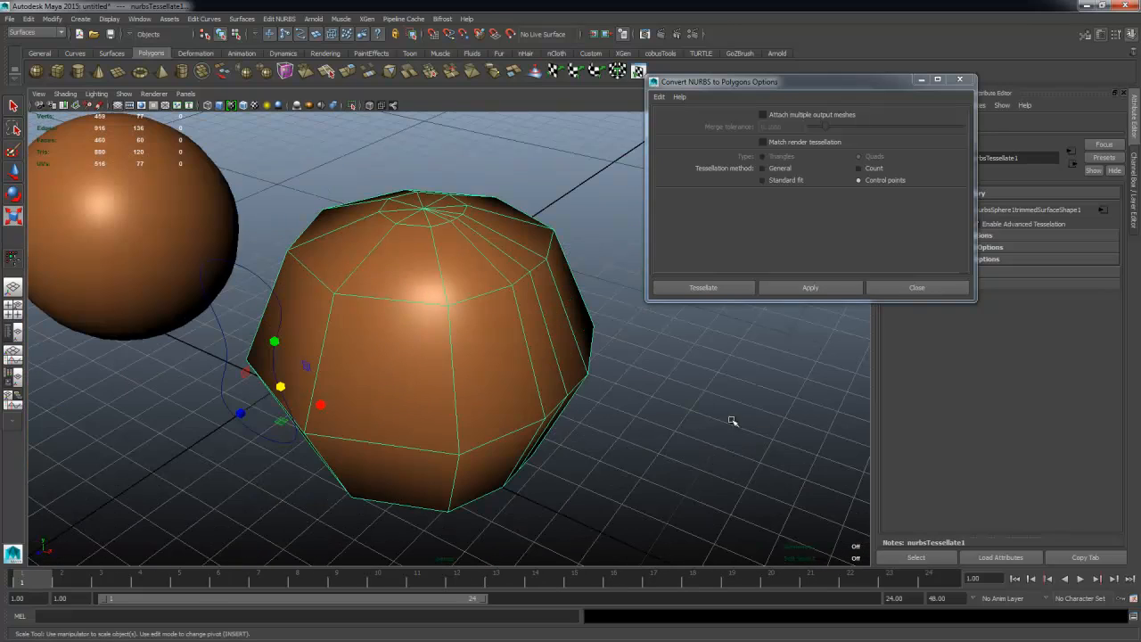
pyautogui.click(642, 530)
pyautogui.hotkey('ctrl', 'z')
pyautogui.hotkey('ctrl', 'z')
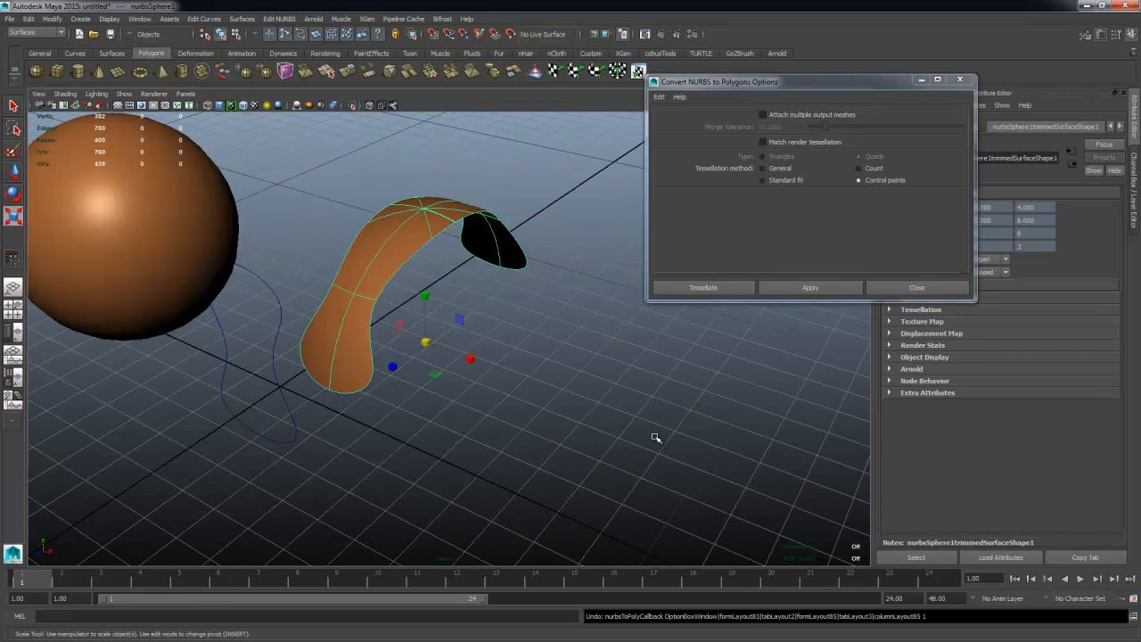
# Step: Convert the trimmed surface to quads with General tessellation and Number U 30, and inspect the mesh from its underside
pyautogui.click(788, 175)
pyautogui.moveTo(966, 196); pyautogui.dragTo(972, 239)
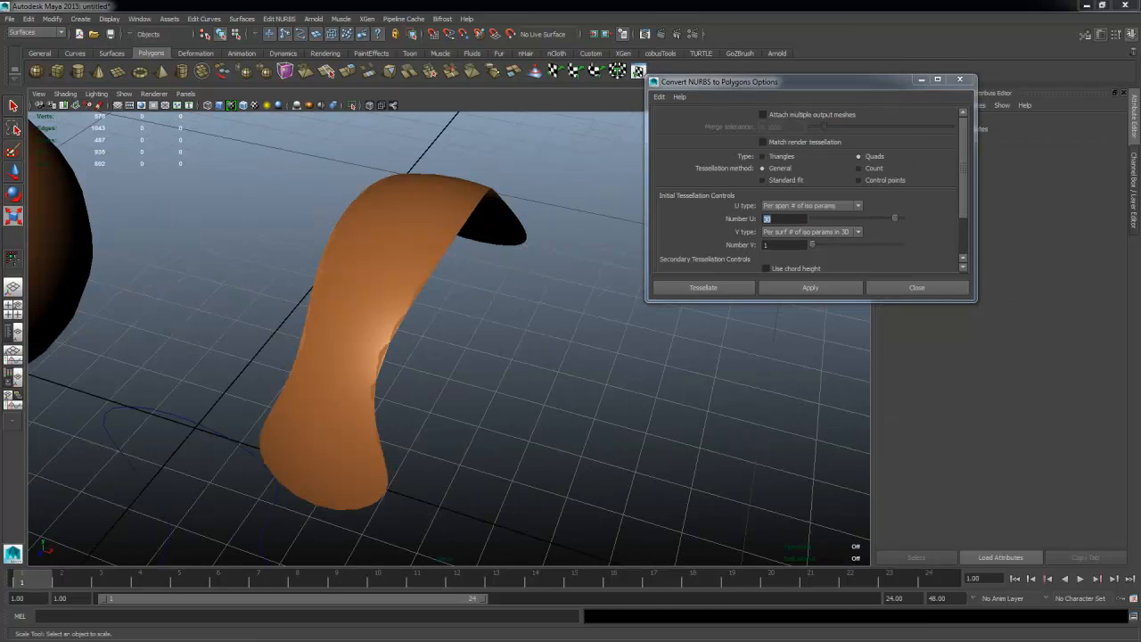
pyautogui.click(375, 348)
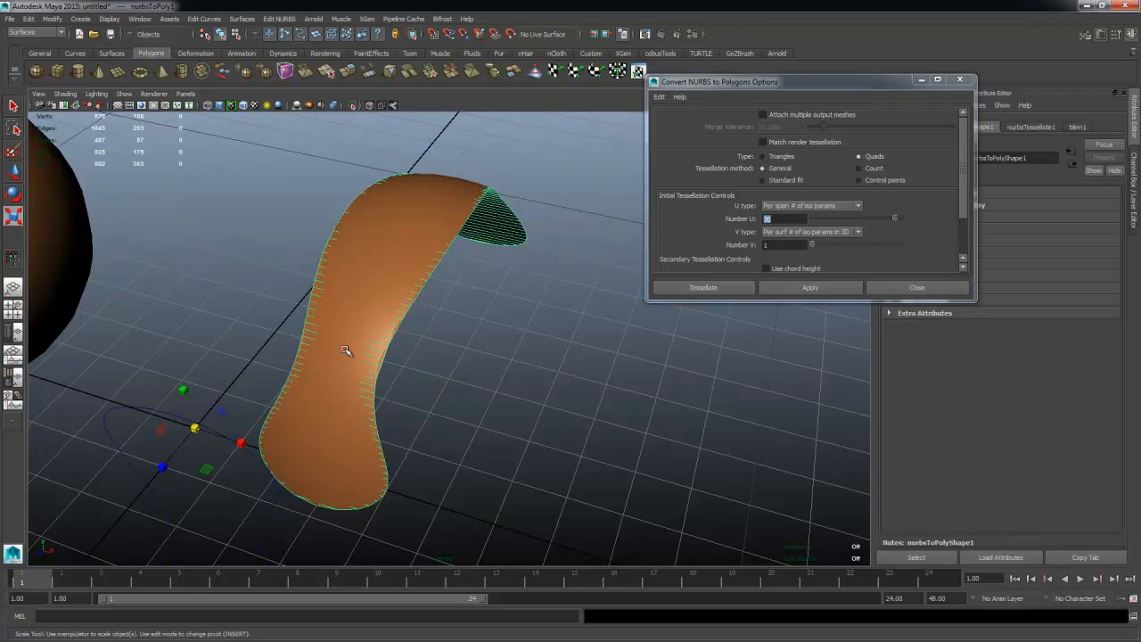
pyautogui.keyDown('alt'); pyautogui.moveTo(374, 348); pyautogui.dragTo(255, 291); pyautogui.keyUp('alt')
pyautogui.keyDown('alt'); pyautogui.moveTo(631, 307); pyautogui.dragTo(446, 413); pyautogui.keyUp('alt')
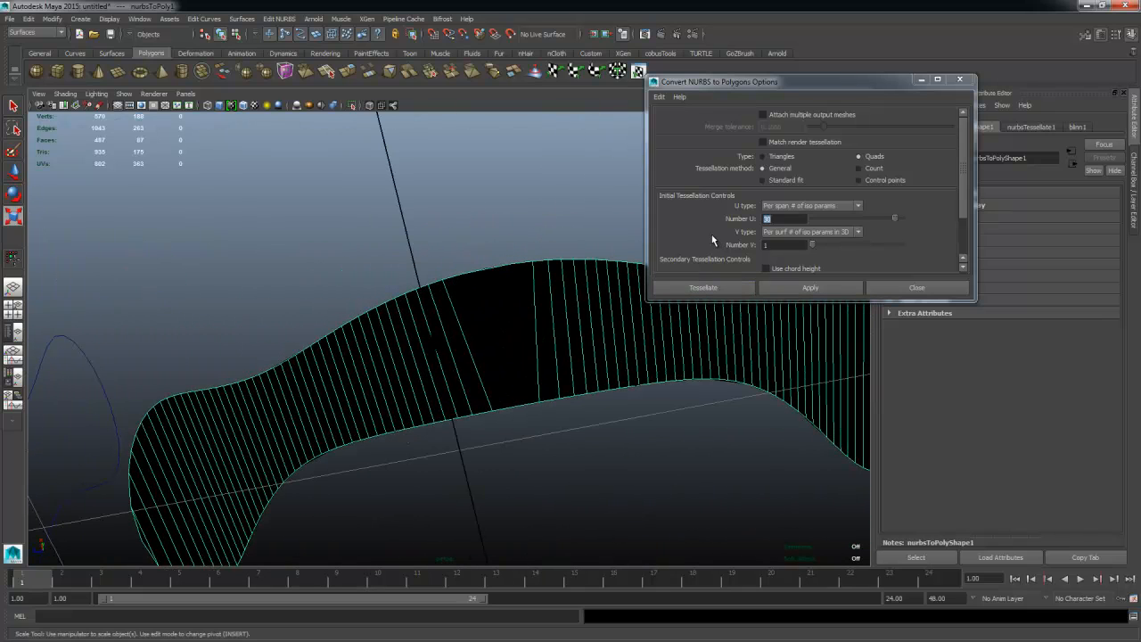
# Step: Examine the converted mesh's strip layout against the Number U and Number V settings in the conversion options
pyautogui.moveTo(787, 220); pyautogui.dragTo(637, 228)
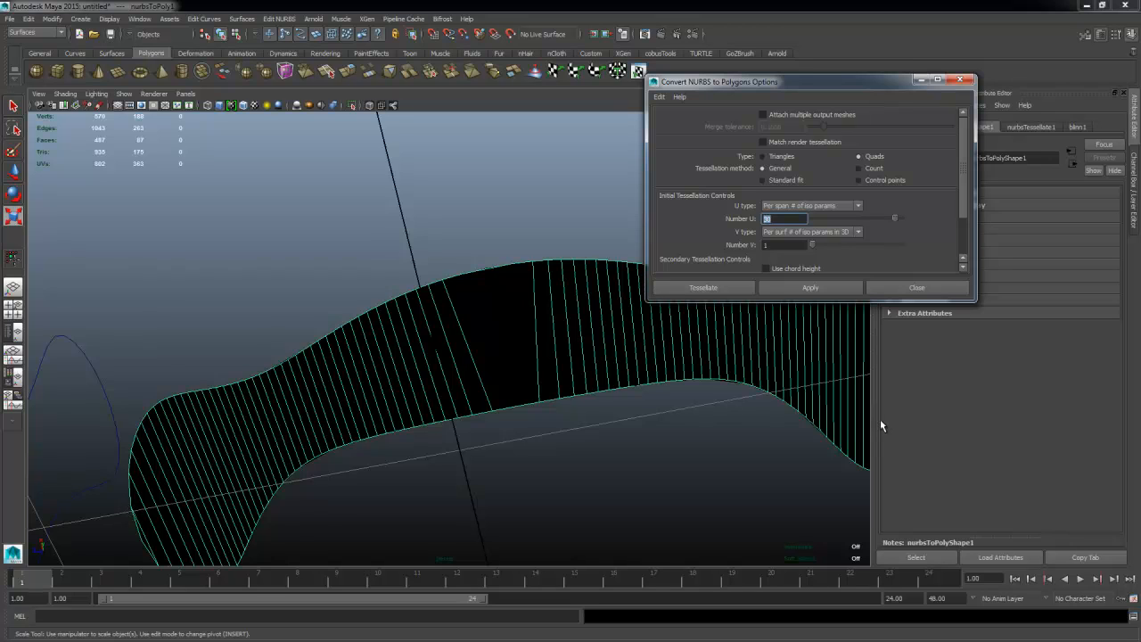
pyautogui.click(785, 245)
pyautogui.keyDown('alt'); pyautogui.moveTo(375, 430); pyautogui.dragTo(101, 473); pyautogui.keyUp('alt')
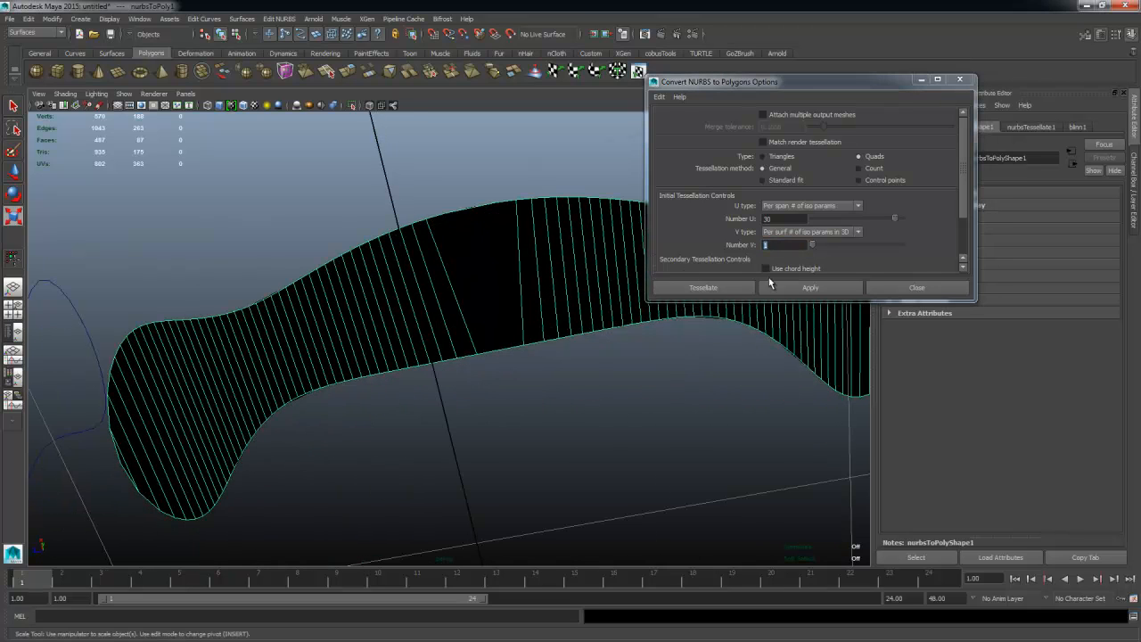
pyautogui.keyDown('alt'); pyautogui.moveTo(446, 299); pyautogui.dragTo(379, 295); pyautogui.keyUp('alt')
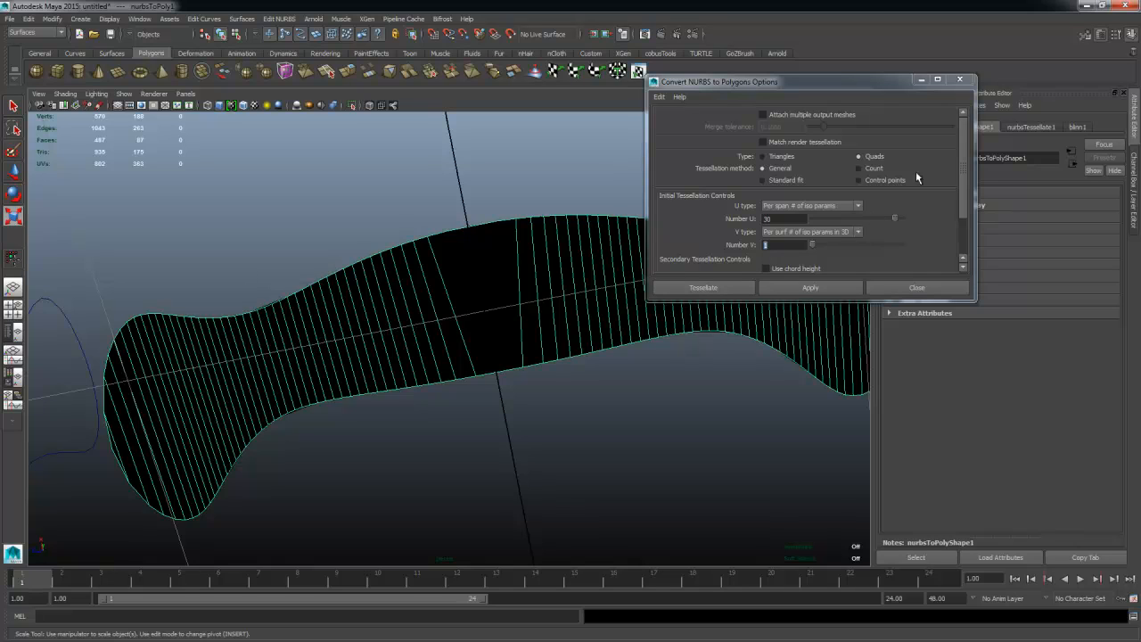
pyautogui.click(956, 141)
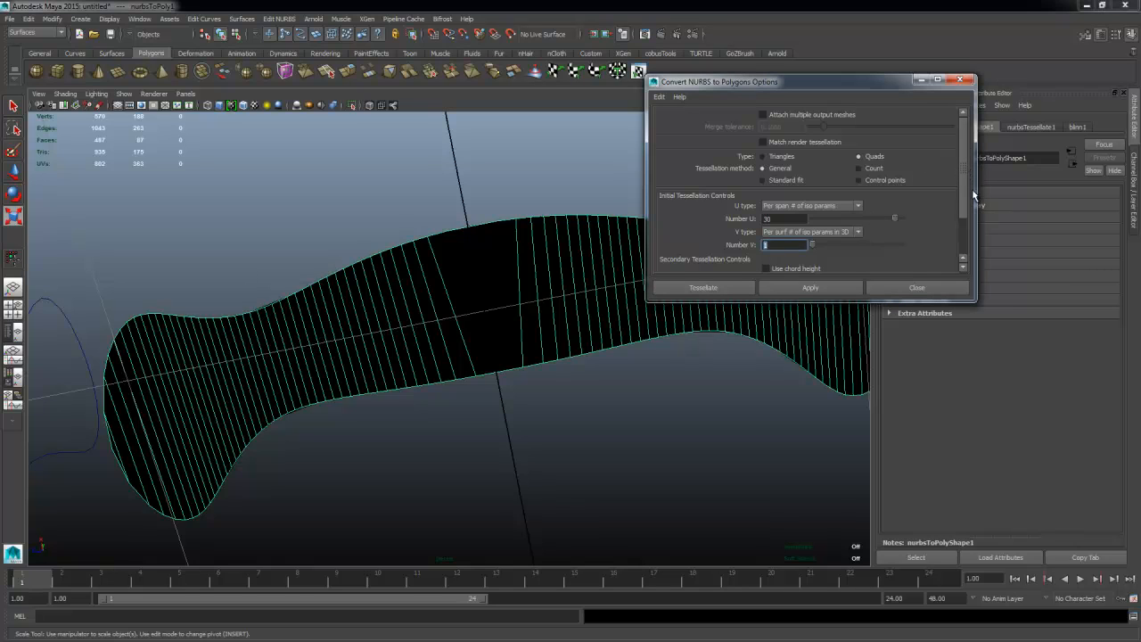
# Step: Review the initial and secondary tessellation controls in the NURBS-to-polygons conversion options, then close the options
pyautogui.moveTo(963, 220)
pyautogui.mouseDown()
pyautogui.moveTo(962, 268)
pyautogui.moveTo(964, 200)
pyautogui.mouseUp()
pyautogui.click(794, 219)
pyautogui.scroll(-2, 797, 164)
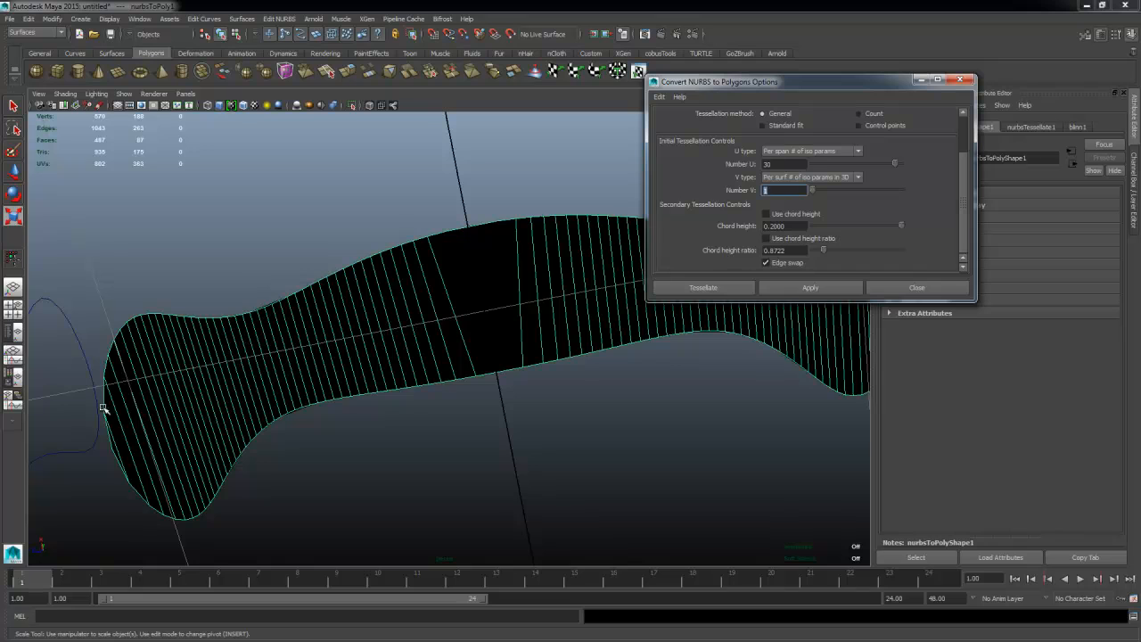
pyautogui.click(915, 287)
# Step: Compare the original trimmed NURBS surface with the overlapping converted mesh by selecting each from above and below
pyautogui.keyDown('alt'); pyautogui.moveTo(506, 295); pyautogui.dragTo(450, 338); pyautogui.keyUp('alt')
pyautogui.click(487, 227)
pyautogui.keyDown('alt'); pyautogui.moveTo(470, 226); pyautogui.dragTo(57, 398); pyautogui.keyUp('alt')
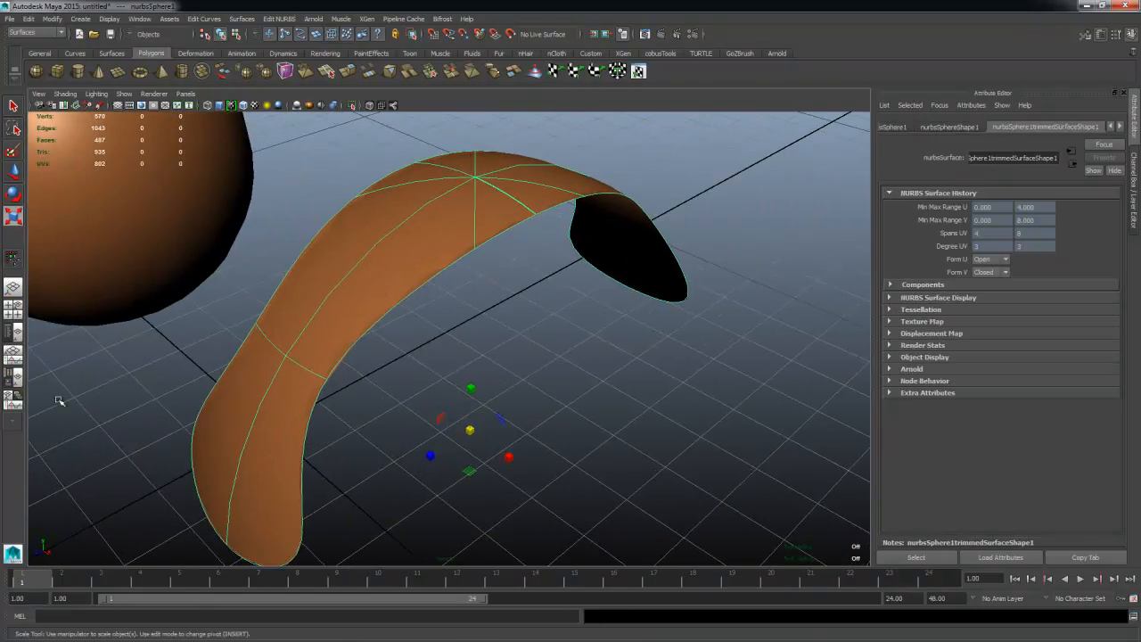
pyautogui.keyDown('alt'); pyautogui.moveTo(489, 323); pyautogui.dragTo(488, 244); pyautogui.keyUp('alt')
pyautogui.click(521, 206)
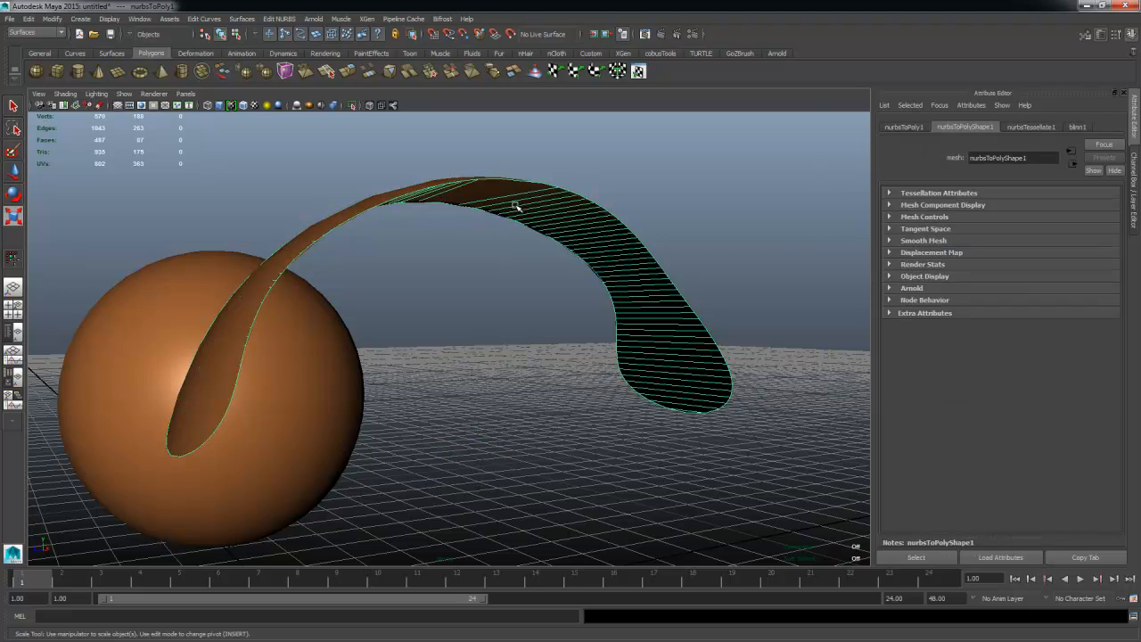
pyautogui.keyDown('alt'); pyautogui.moveTo(522, 205); pyautogui.dragTo(472, 268); pyautogui.keyUp('alt')
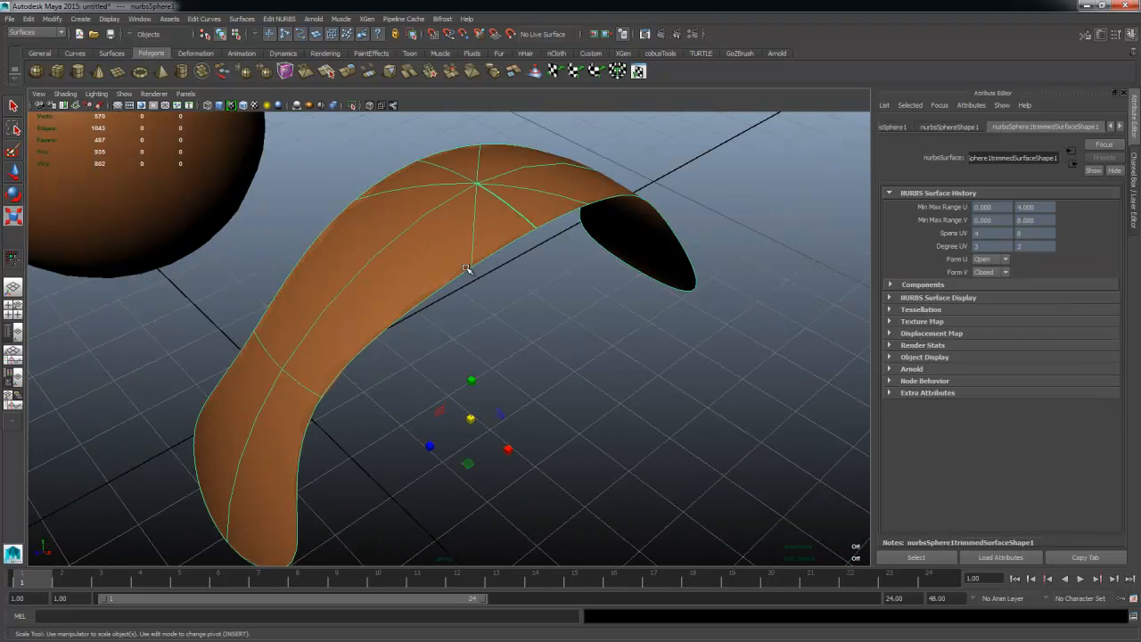
# Step: Show the Outliner beside the viewport, expand group1, and identify the projection curve and the trimmed NURBS sphere by selecting them
pyautogui.click(20, 330)
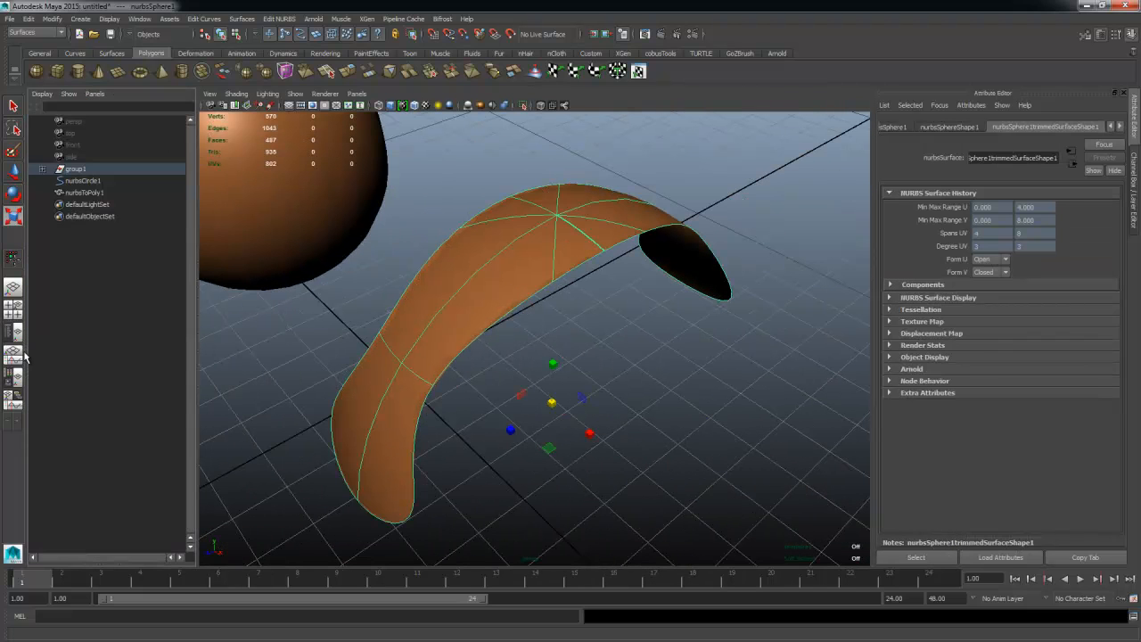
pyautogui.click(75, 181)
pyautogui.scroll(3, 303, 265)
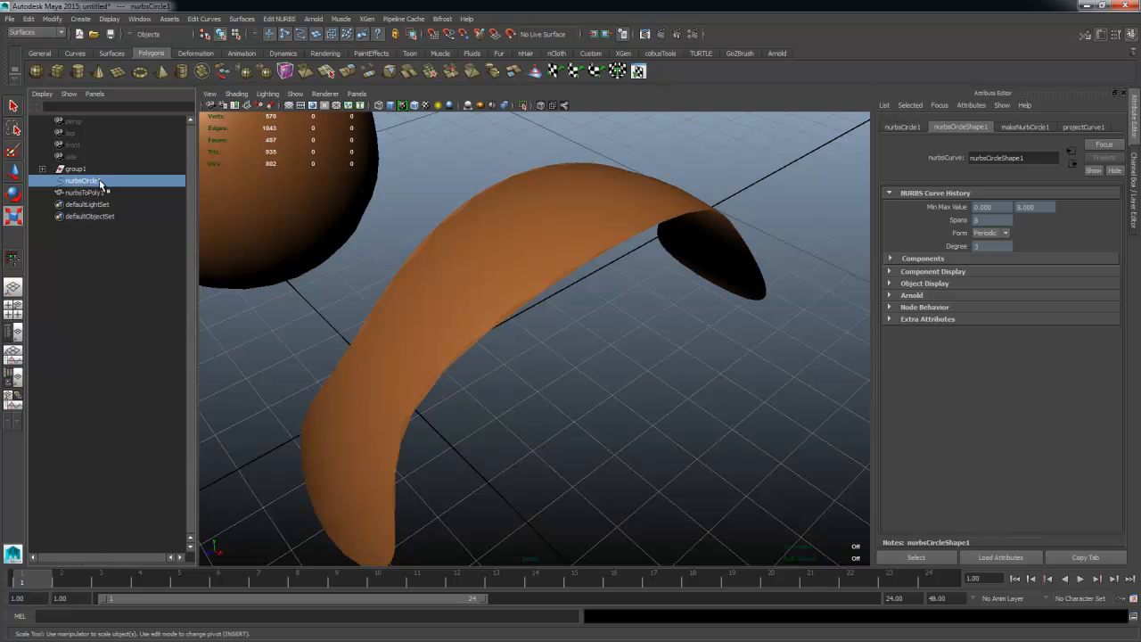
pyautogui.scroll(-5, 479, 408)
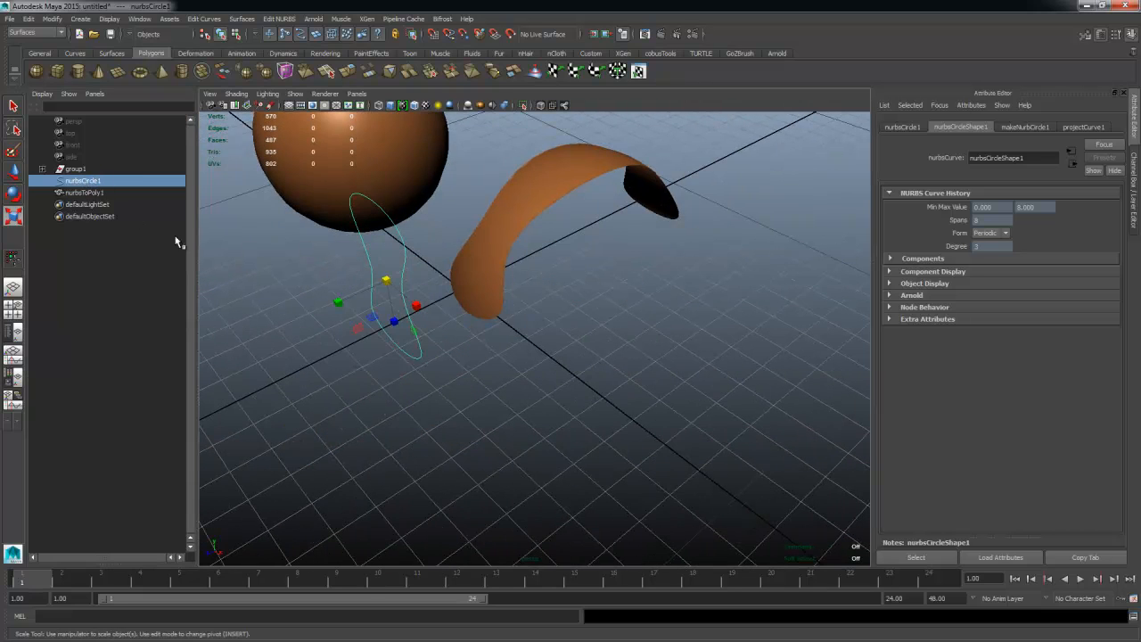
pyautogui.click(77, 169)
pyautogui.click(43, 169)
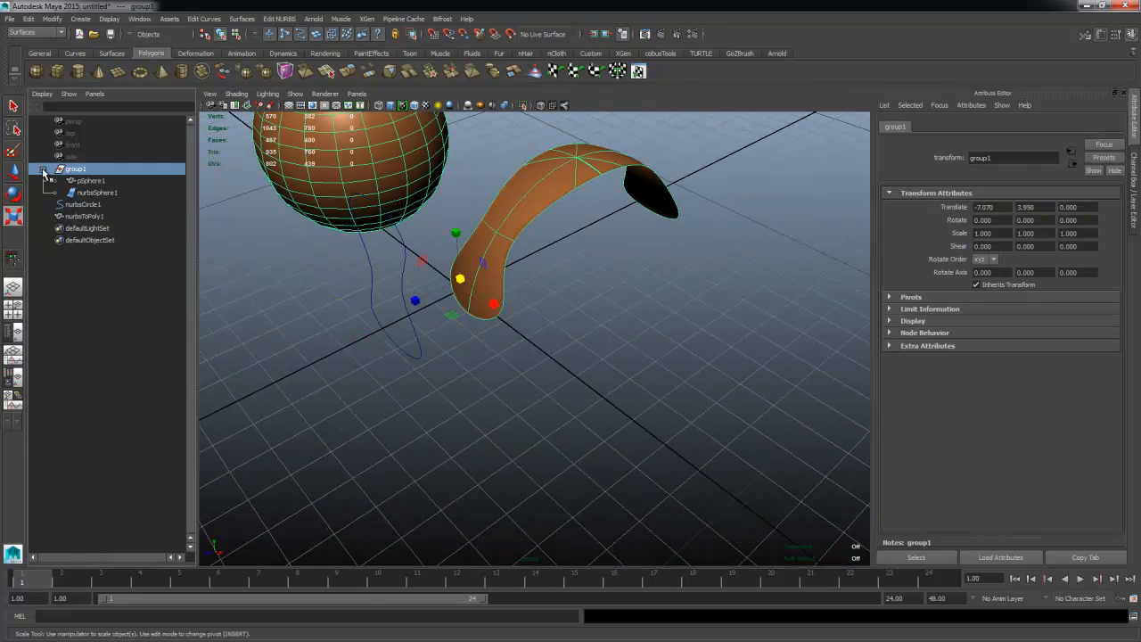
pyautogui.click(79, 195)
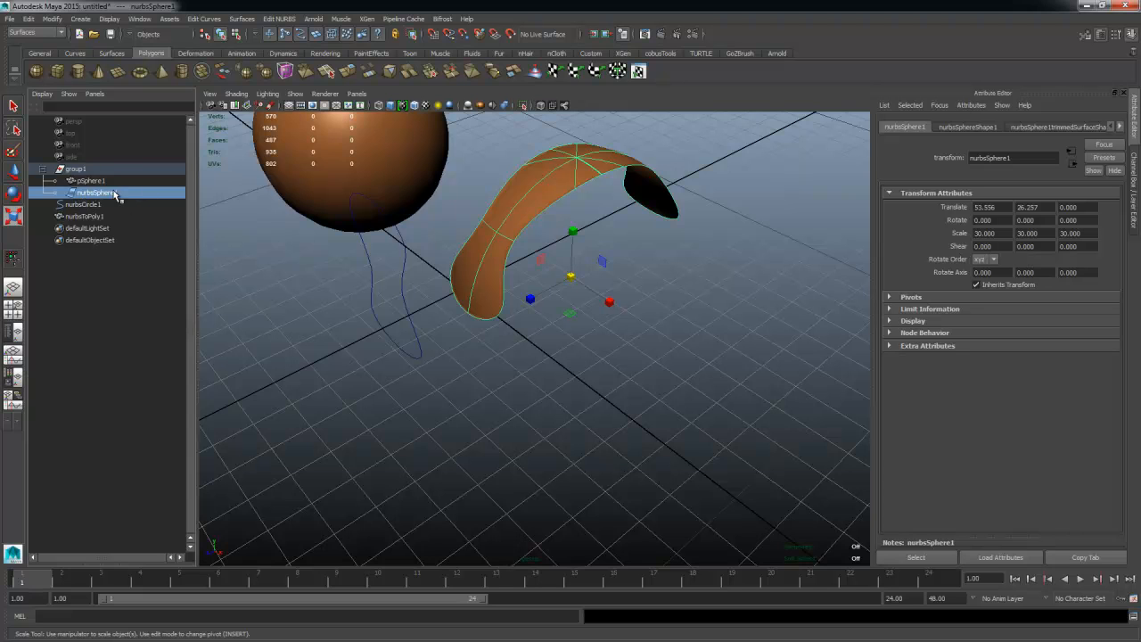
pyautogui.keyDown('alt'); pyautogui.moveTo(589, 275); pyautogui.dragTo(588, 311); pyautogui.keyUp('alt')
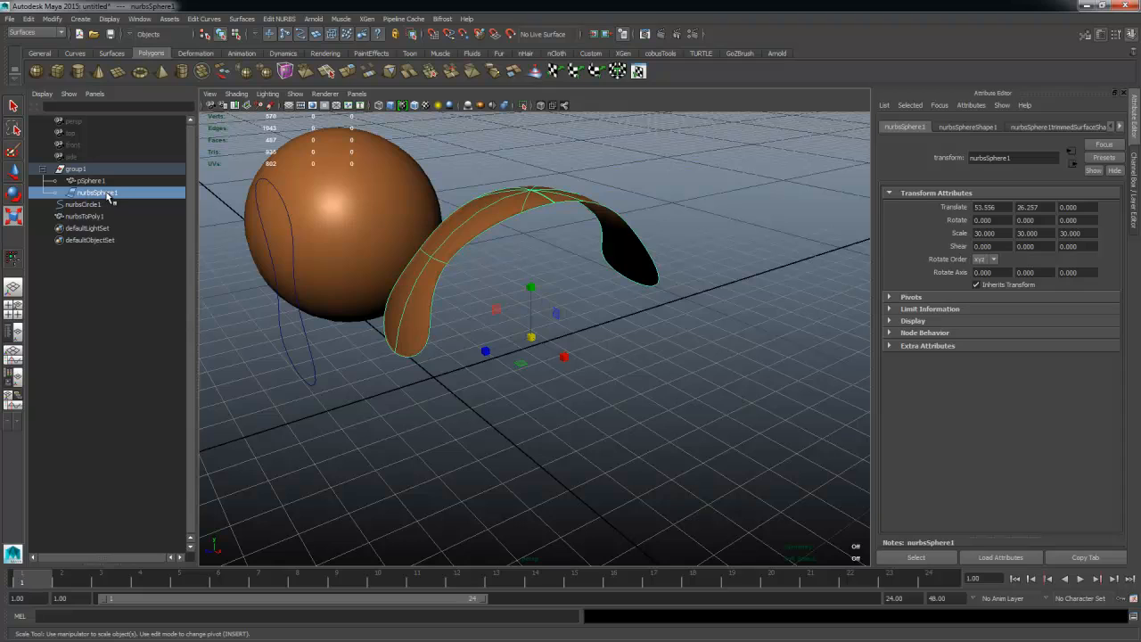
# Step: Examine the converted mesh nurbsToPoly1 up close alongside the curve and review the NURBS-to-polygons conversion options again
pyautogui.click(71, 217)
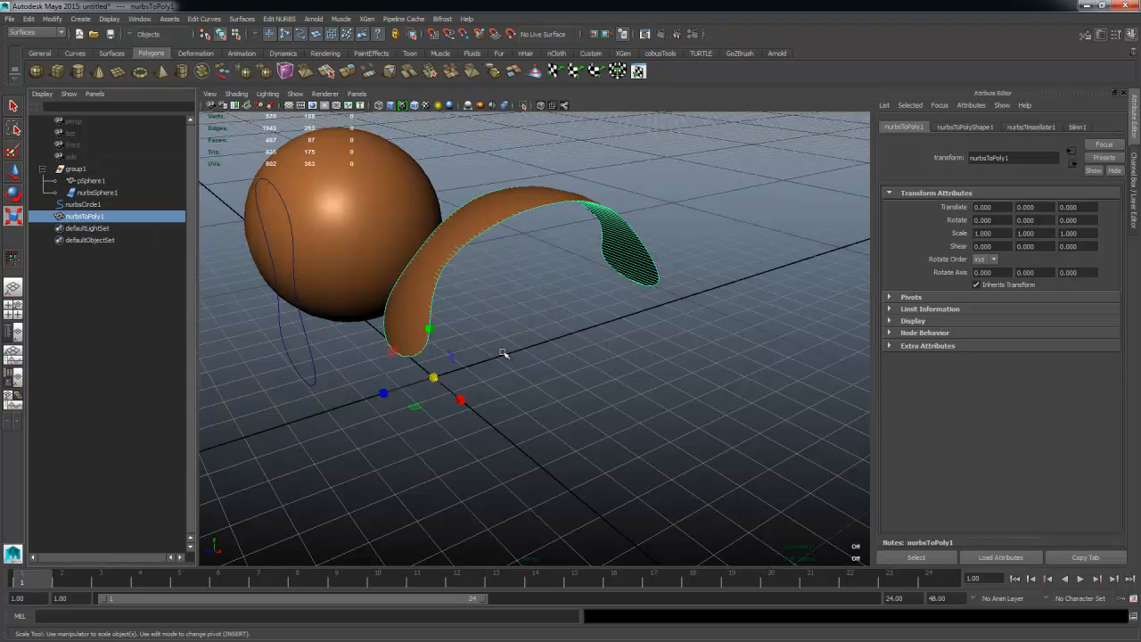
pyautogui.moveTo(241, 344); pyautogui.dragTo(343, 412)
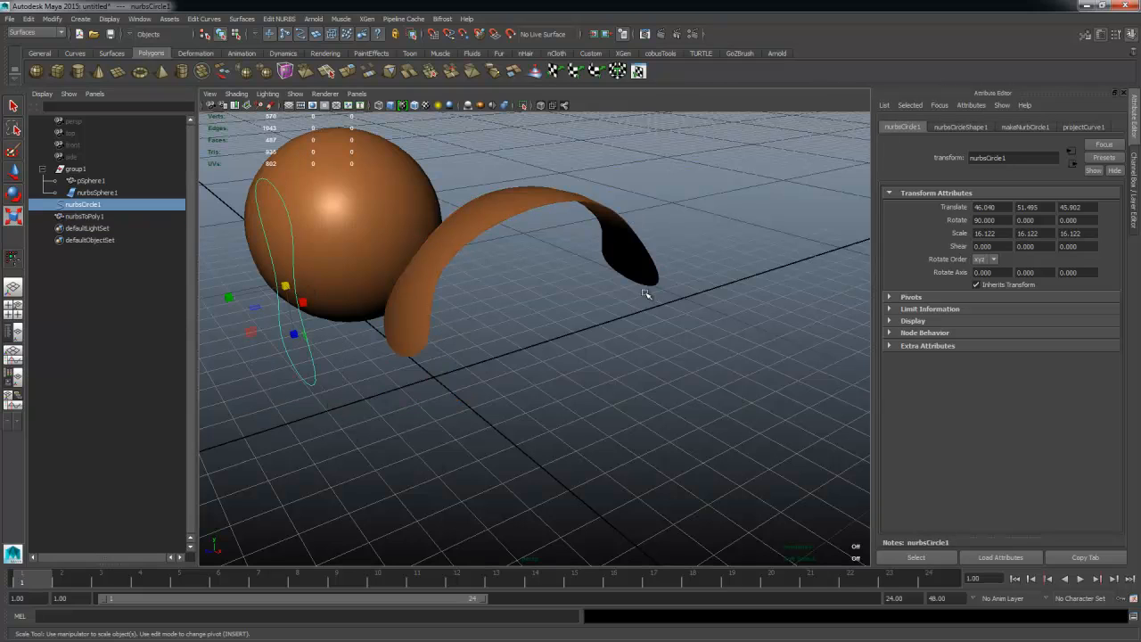
pyautogui.click(107, 217)
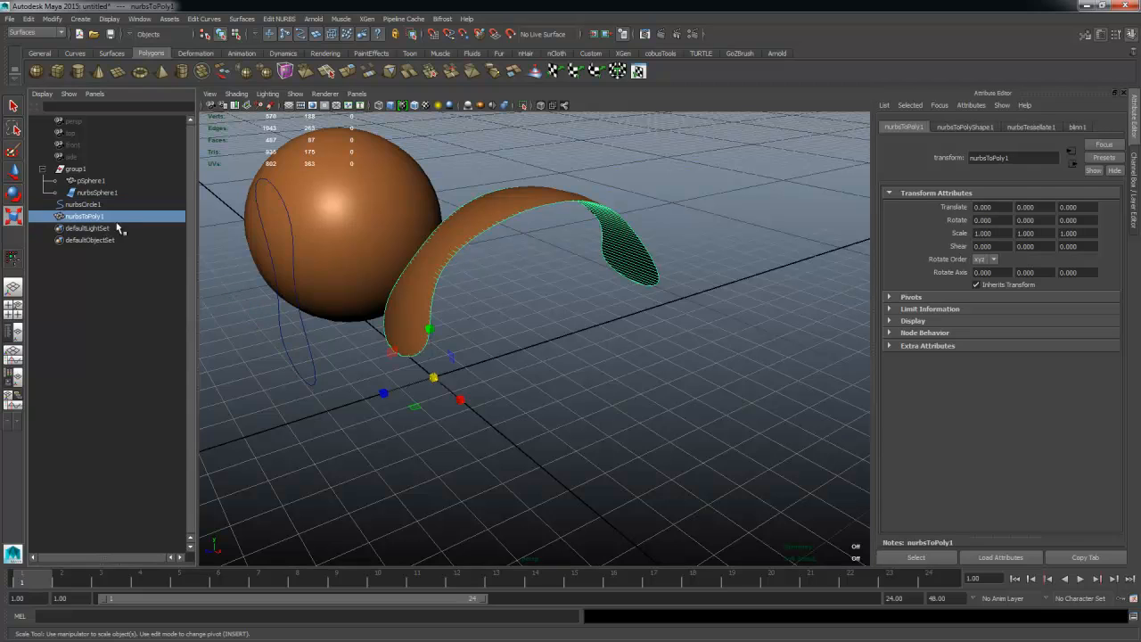
pyautogui.press('f')
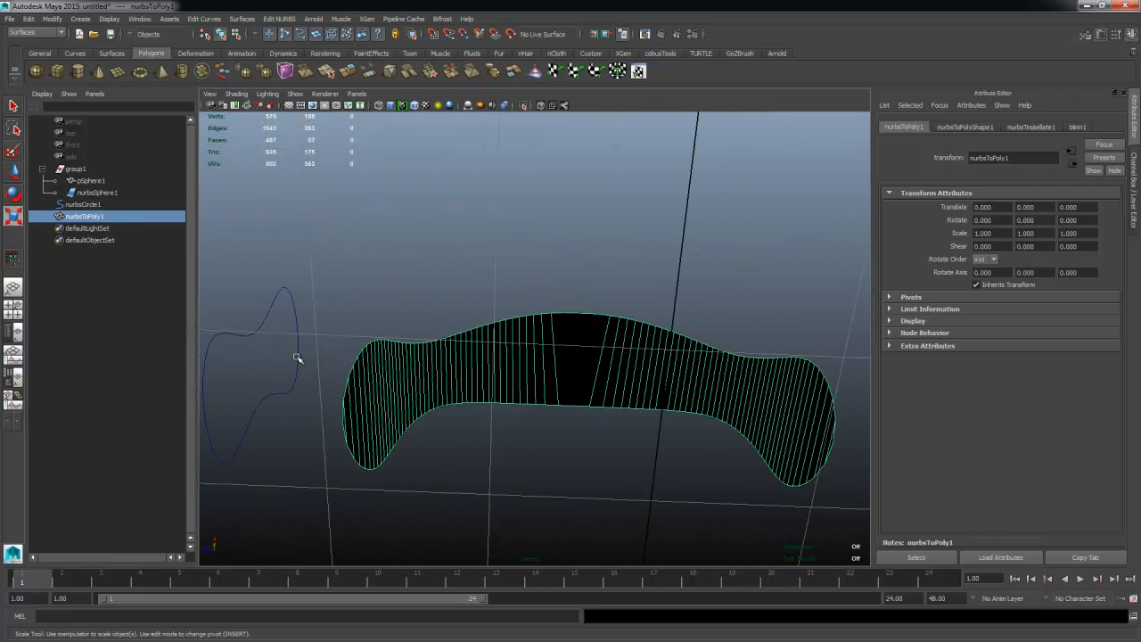
pyautogui.click(51, 18)
pyautogui.moveTo(101, 200)
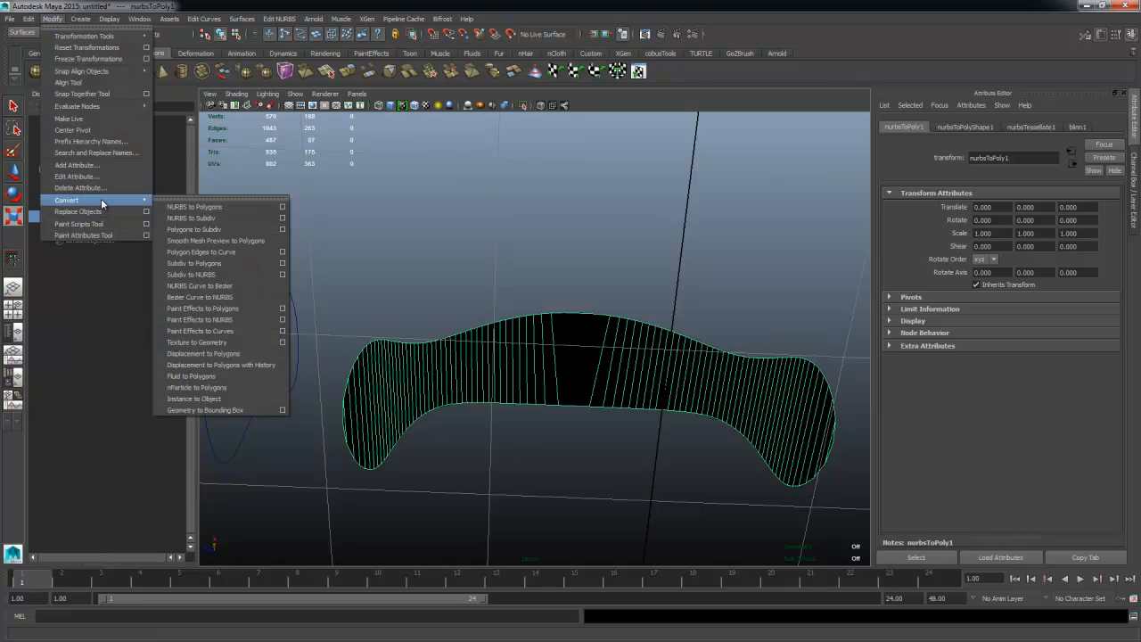
pyautogui.click(281, 205)
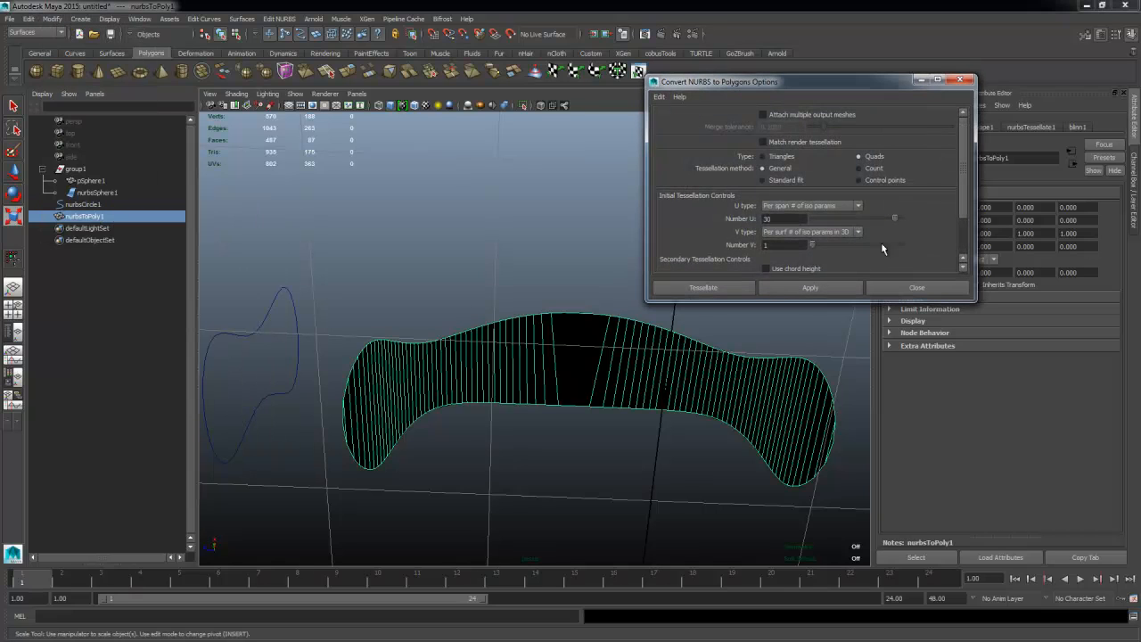
pyautogui.click(898, 288)
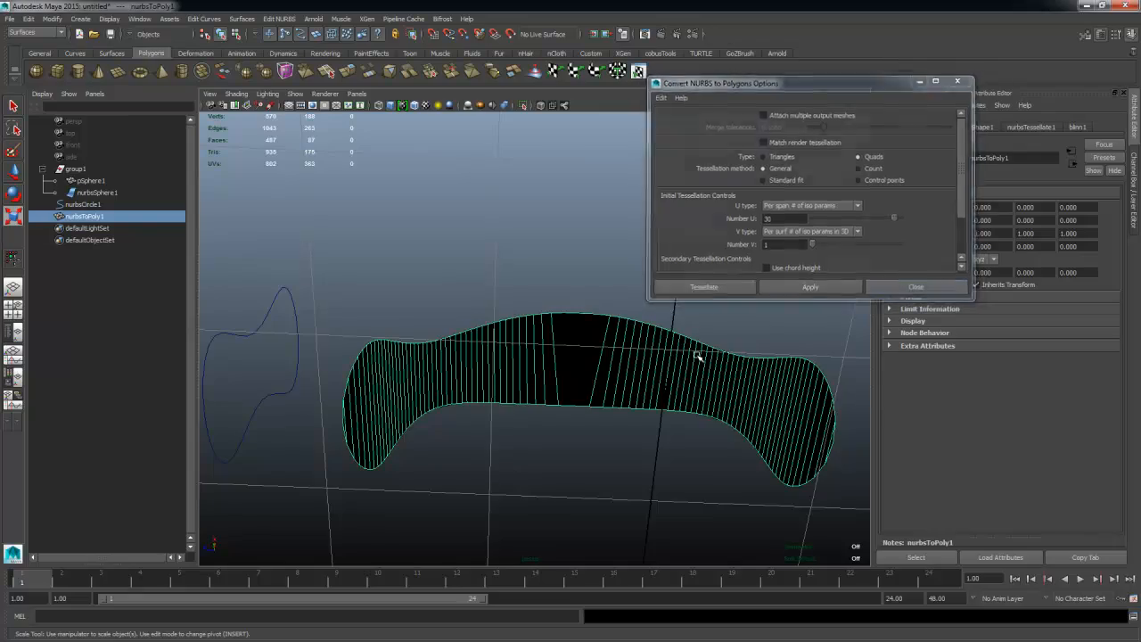
pyautogui.keyDown('alt'); pyautogui.moveTo(695, 352); pyautogui.dragTo(495, 461); pyautogui.keyUp('alt')
# Step: Select the trimmed surface and the polygon sphere in turn, and view the polygon sphere's mesh beside the trimmed surface
pyautogui.moveTo(500, 205); pyautogui.dragTo(612, 326)
pyautogui.moveTo(299, 186); pyautogui.dragTo(188, 283)
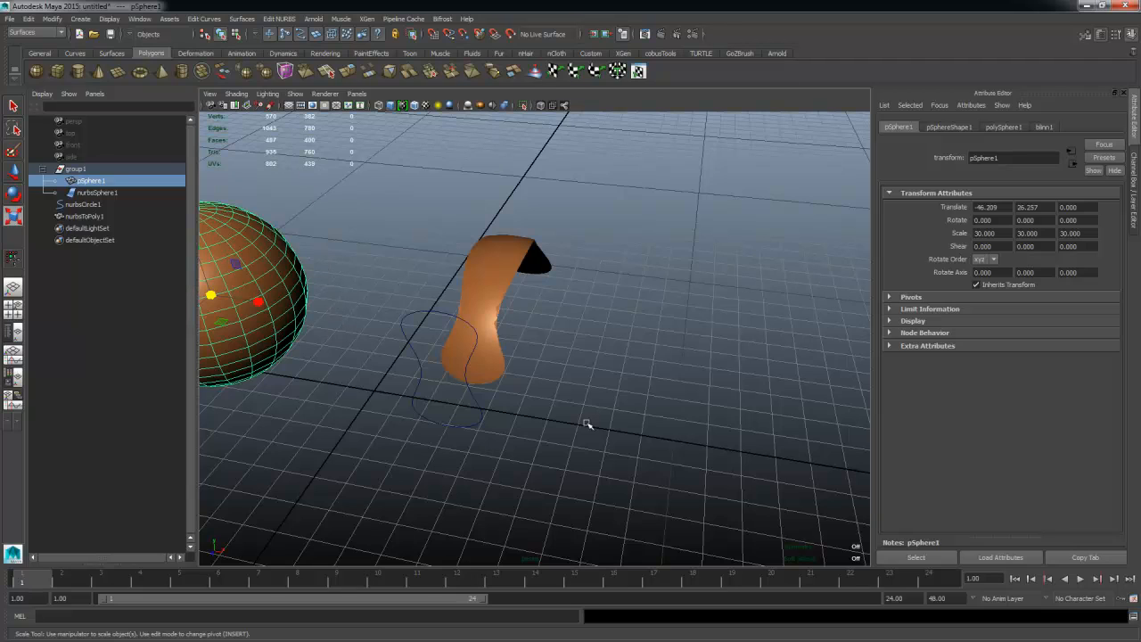
pyautogui.click(519, 251)
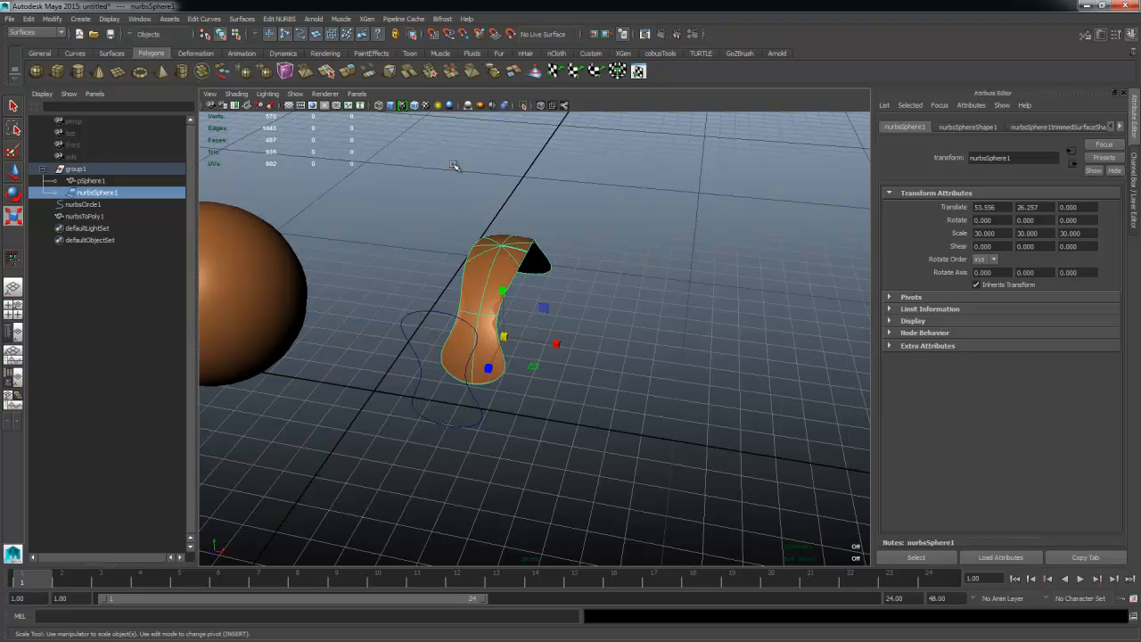
pyautogui.moveTo(249, 169); pyautogui.dragTo(266, 426)
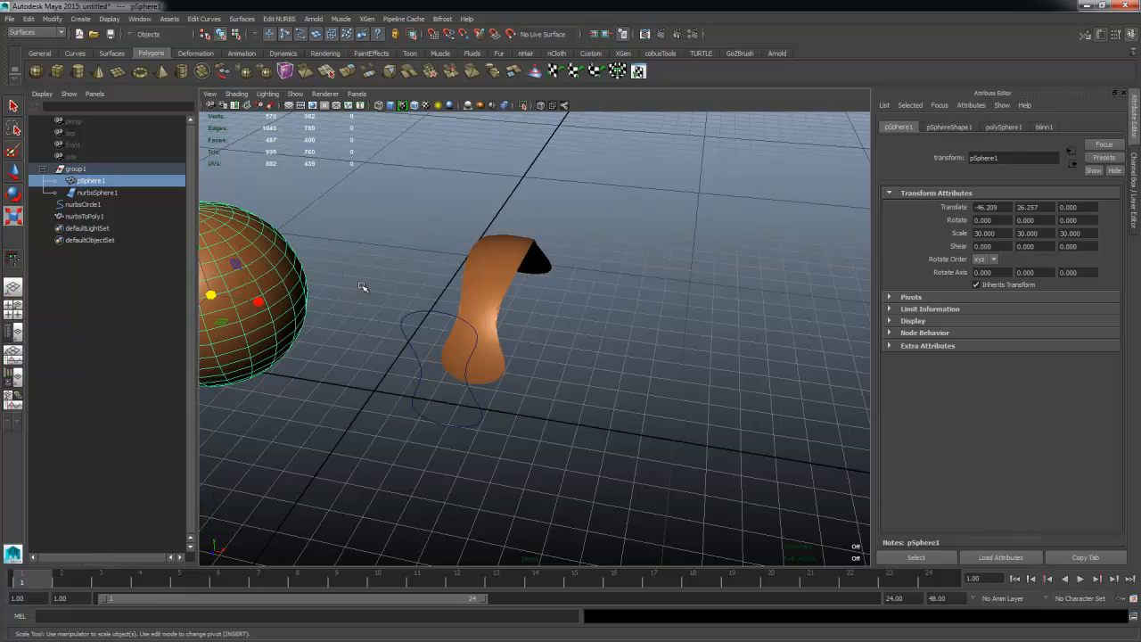
pyautogui.keyDown('alt'); pyautogui.moveTo(395, 331); pyautogui.dragTo(695, 316, button='middle'); pyautogui.keyUp('alt')
pyautogui.keyDown('alt'); pyautogui.moveTo(696, 316); pyautogui.dragTo(530, 382); pyautogui.keyUp('alt')
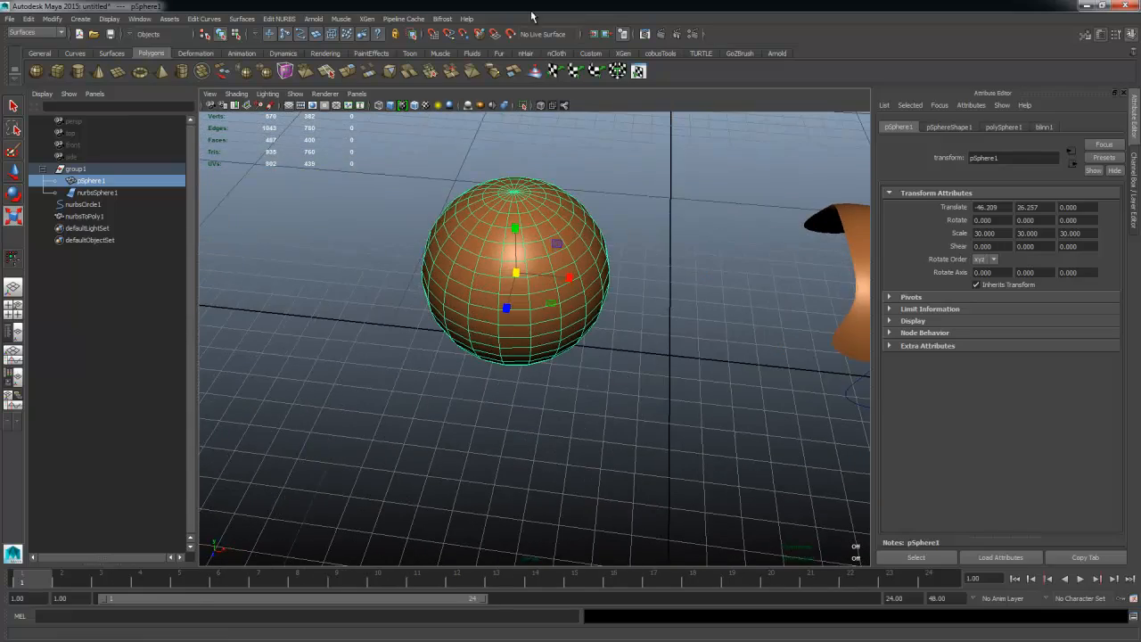
pyautogui.keyDown('alt'); pyautogui.moveTo(417, 407); pyautogui.dragTo(400, 322); pyautogui.keyUp('alt')
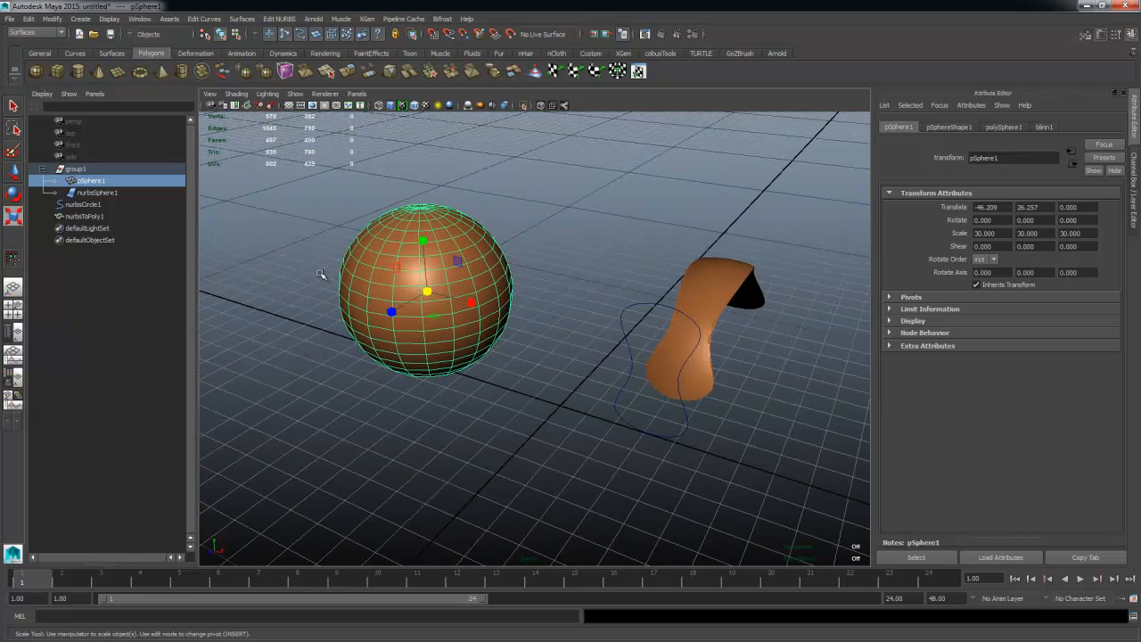
# Step: Create a NURBS circle at the origin and scale it uniformly to about 16.06
pyautogui.click(80, 19)
pyautogui.moveTo(89, 37)
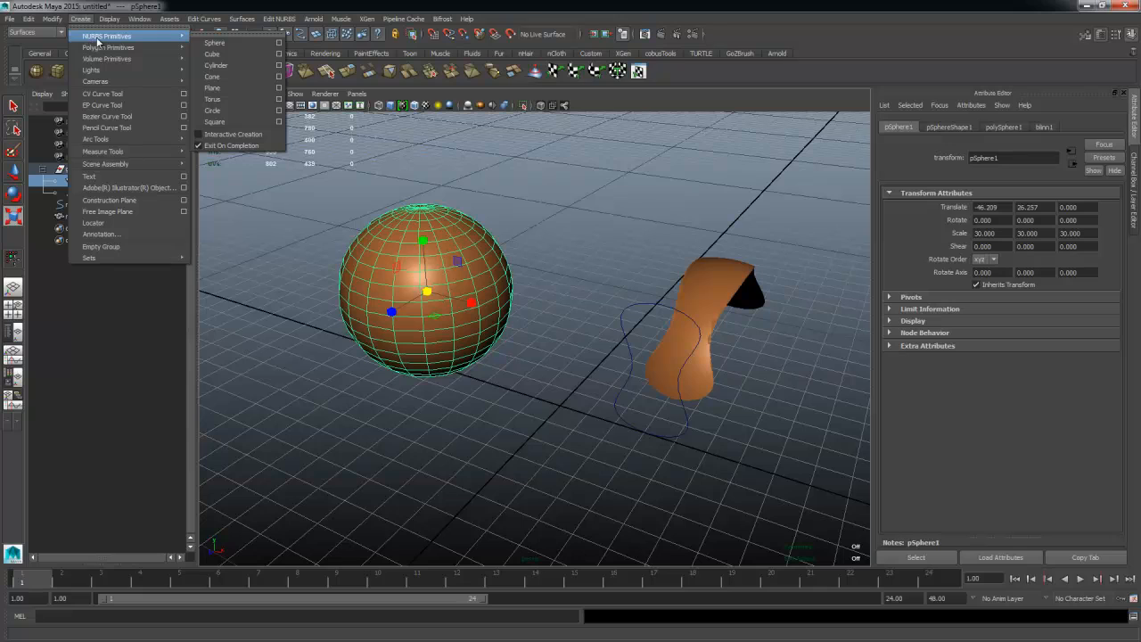
pyautogui.click(219, 111)
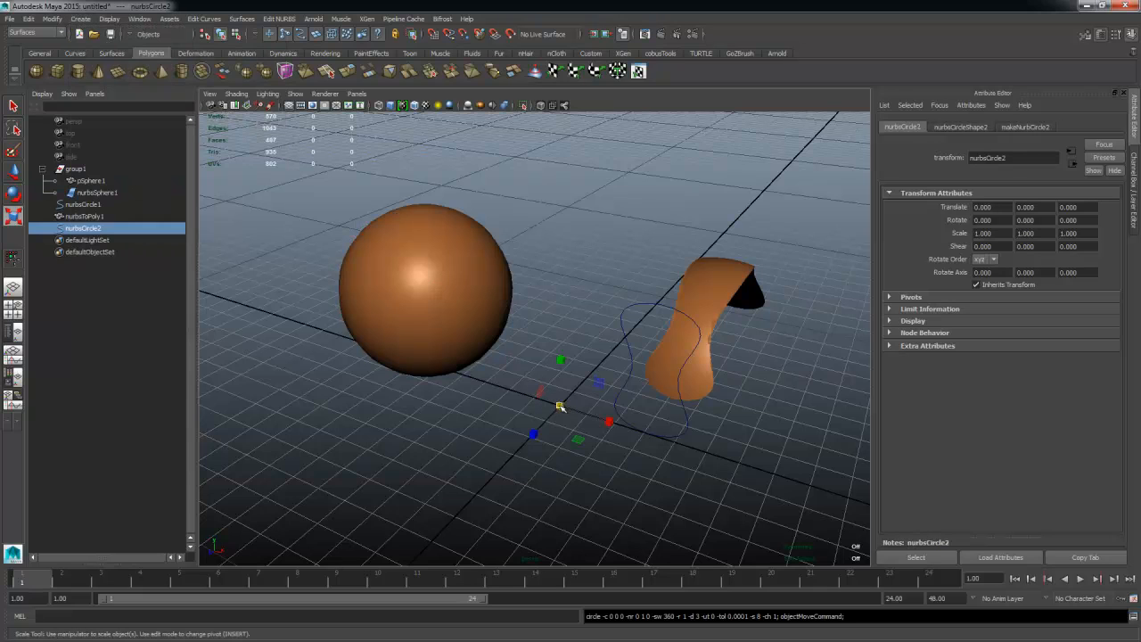
pyautogui.moveTo(559, 406); pyautogui.dragTo(619, 408)
# Step: Stand the new circle upright by setting its X rotation to 90
pyautogui.press('e')
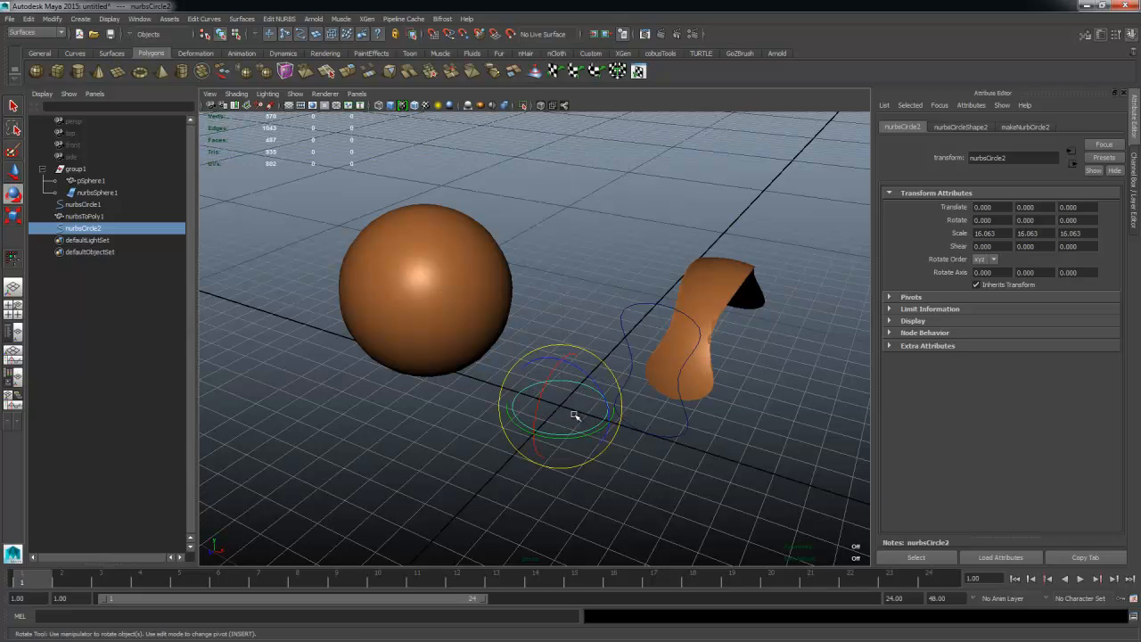
pyautogui.moveTo(552, 385); pyautogui.dragTo(532, 434)
pyautogui.hotkey('ctrl', 'z')
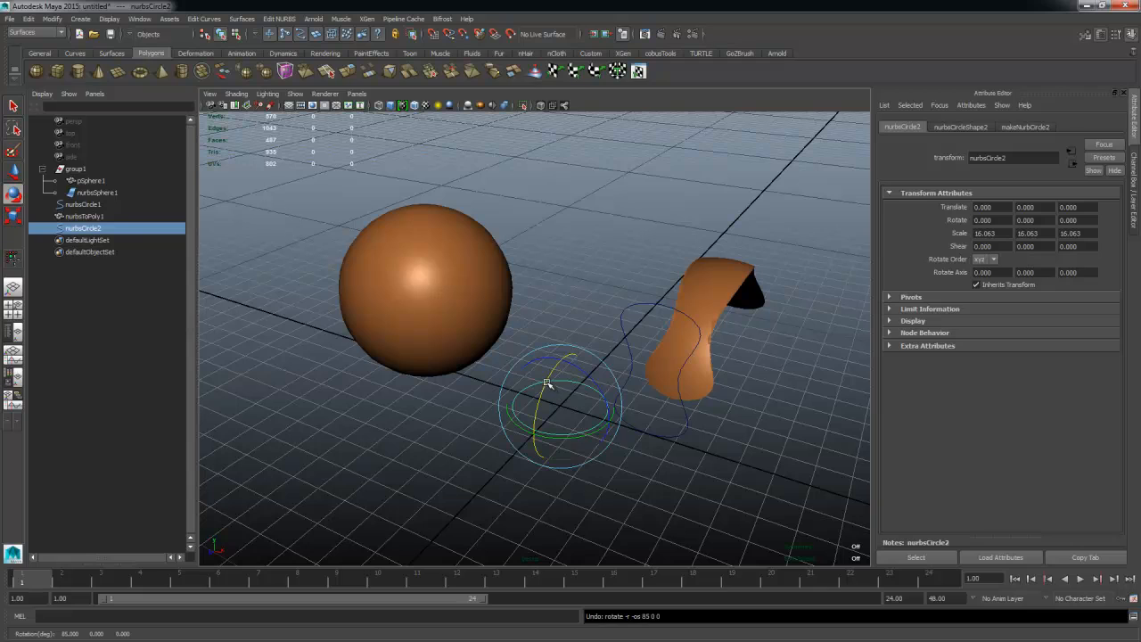
pyautogui.moveTo(547, 383); pyautogui.dragTo(525, 451)
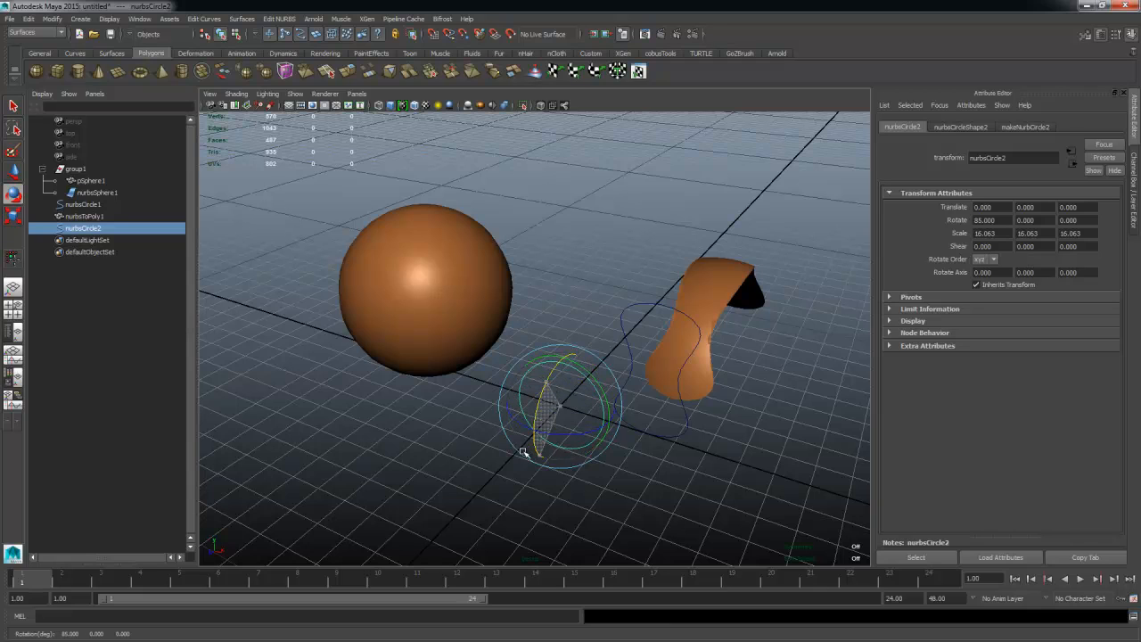
pyautogui.doubleClick(983, 219)
pyautogui.write('90')
pyautogui.press('Return')
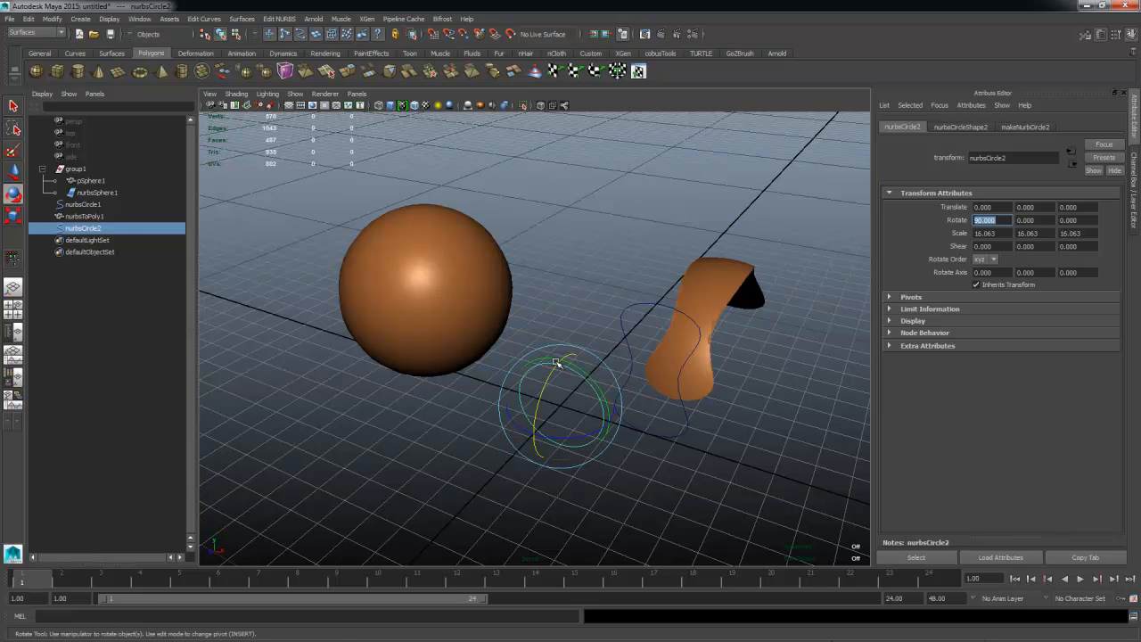
# Step: Move the circle forward to about 26.8 in Z and sideways along X until it sits in front of the polygon sphere
pyautogui.press('w')
pyautogui.moveTo(534, 437); pyautogui.dragTo(488, 482)
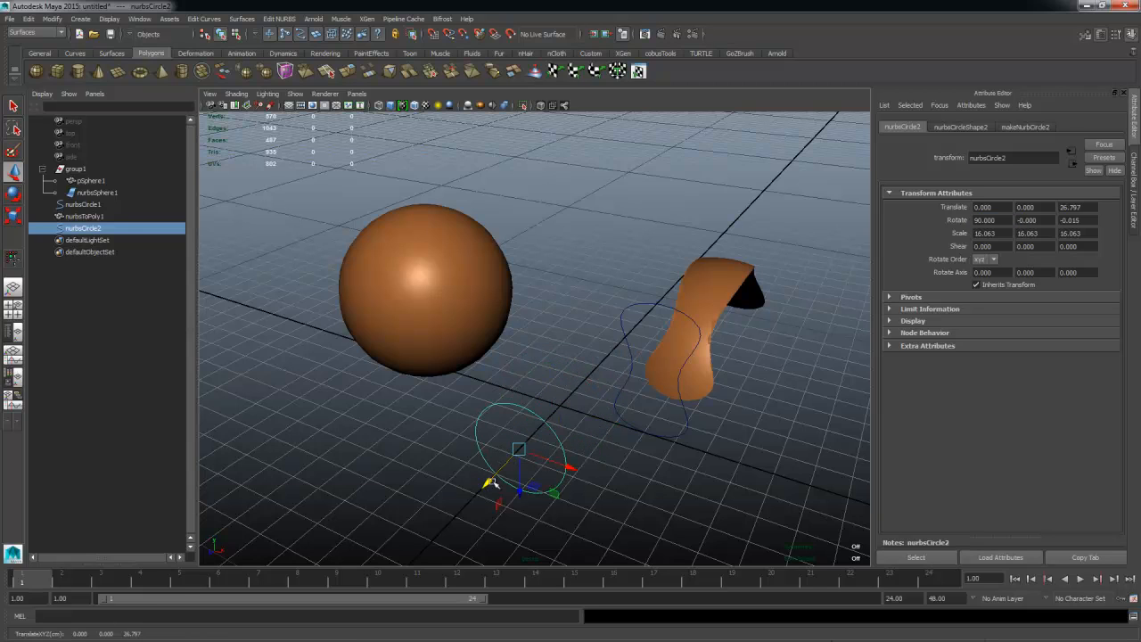
pyautogui.moveTo(584, 473); pyautogui.dragTo(446, 424)
# Step: Align the new circle to the polygon sphere's centre with the Align Tool
pyautogui.keyDown('shift'); pyautogui.click(419, 348); pyautogui.keyUp('shift')
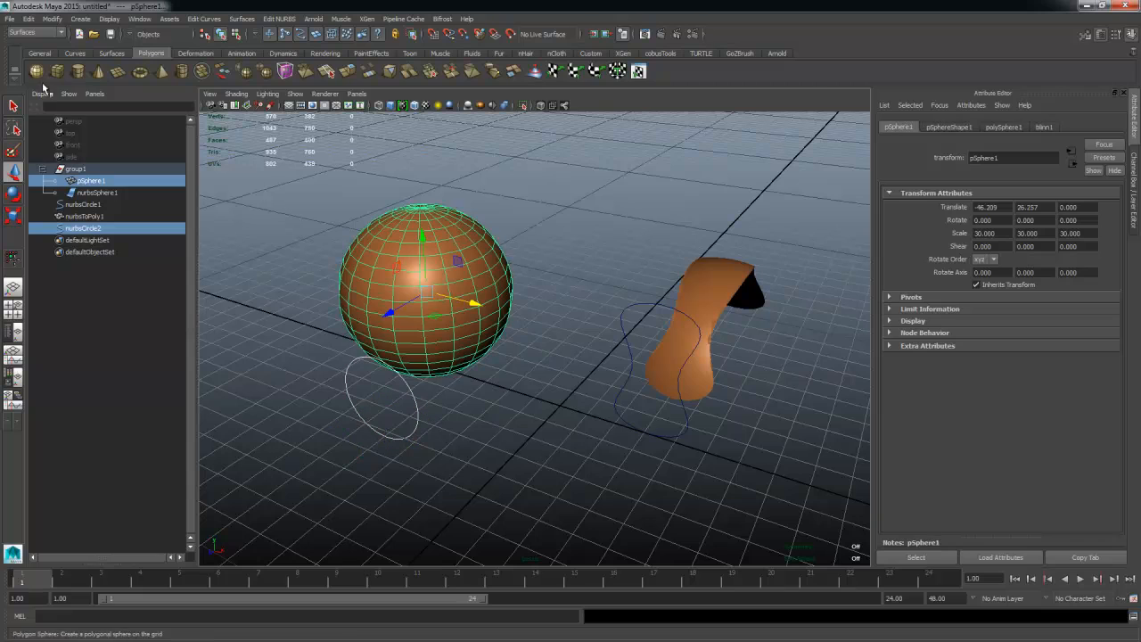
pyautogui.click(47, 18)
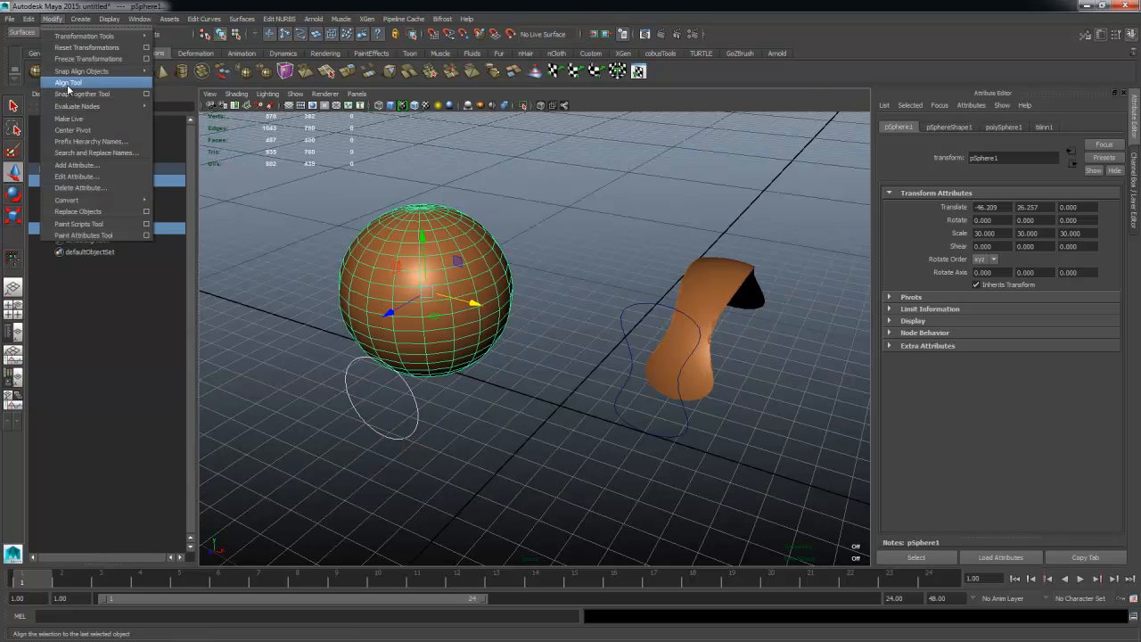
pyautogui.click(67, 84)
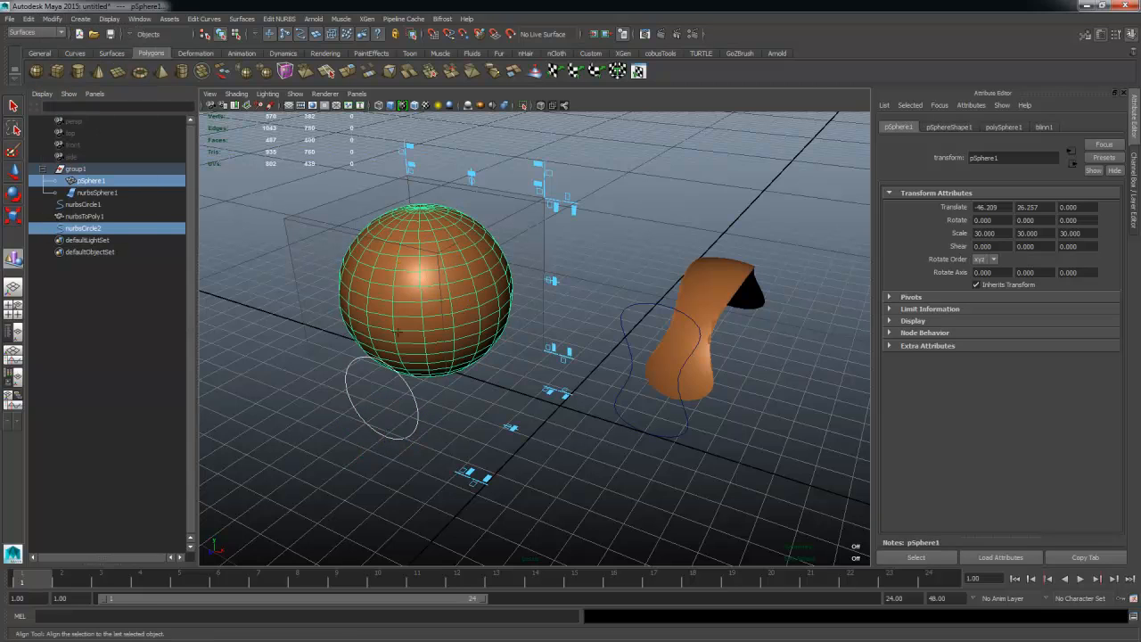
pyautogui.click(547, 282)
pyautogui.click(440, 328)
pyautogui.press('w')
pyautogui.click(593, 316)
# Step: Move the aligned circle farther forward so that it stands clear of the polygon sphere
pyautogui.keyDown('alt'); pyautogui.moveTo(593, 316); pyautogui.dragTo(616, 377); pyautogui.keyUp('alt')
pyautogui.click(616, 377)
pyautogui.moveTo(575, 427); pyautogui.dragTo(578, 506)
pyautogui.keyDown('alt'); pyautogui.moveTo(577, 506); pyautogui.dragTo(608, 388); pyautogui.keyUp('alt')
# Step: Select the upright circle together with the polygon sphere and switch to the Polygons menu set
pyautogui.click(624, 501)
pyautogui.click(636, 420)
pyautogui.keyDown('shift'); pyautogui.click(596, 291); pyautogui.keyUp('shift')
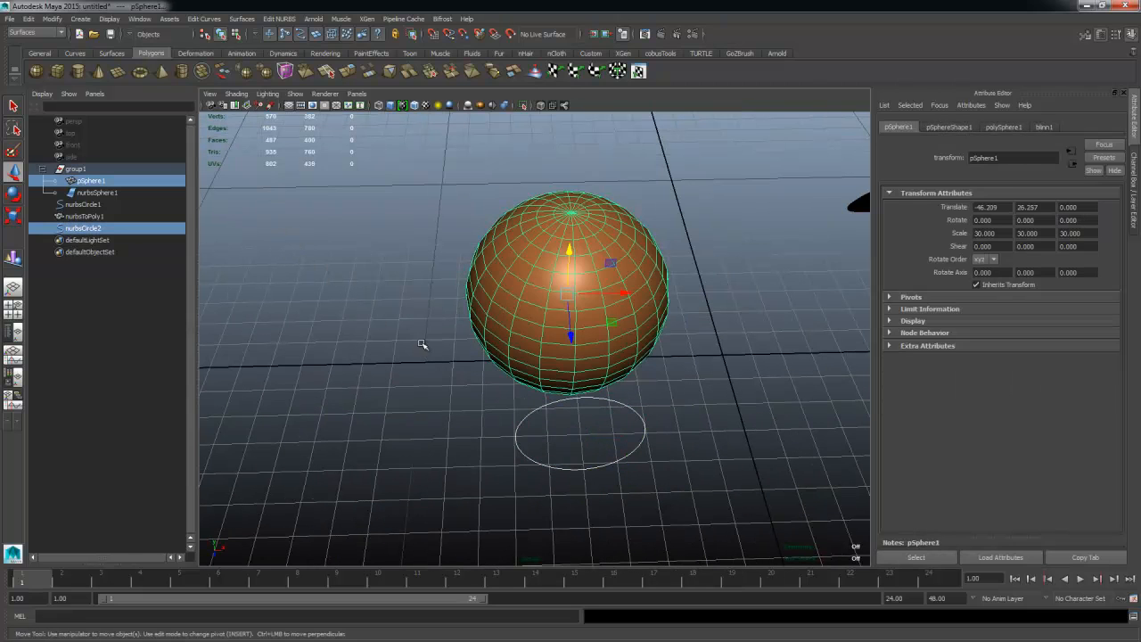
pyautogui.click(17, 33)
pyautogui.click(22, 51)
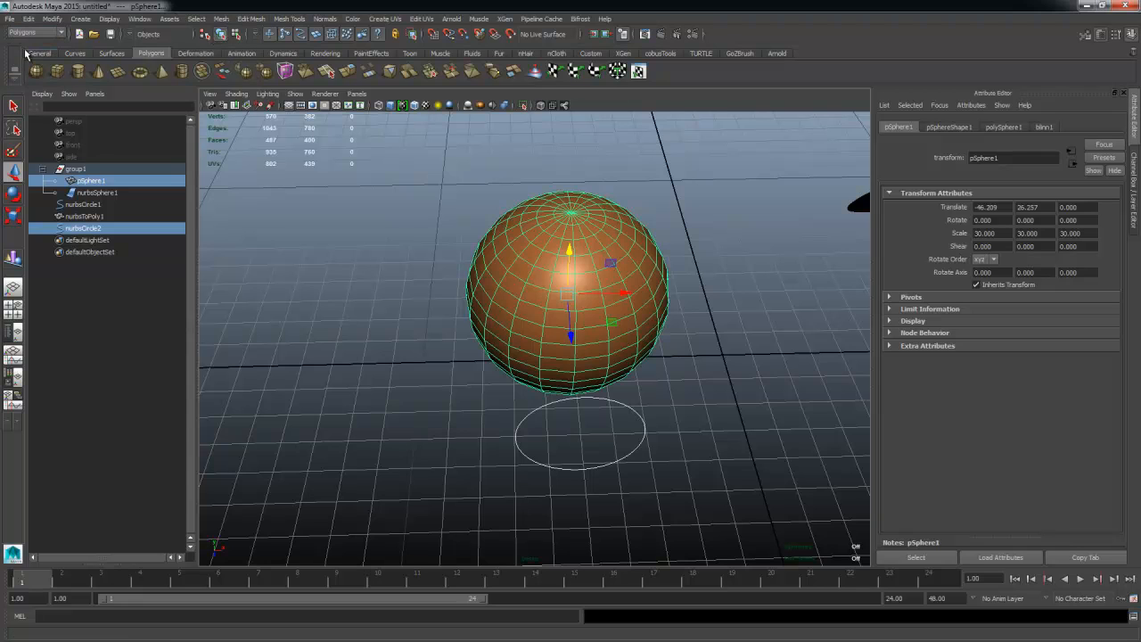
pyautogui.click(252, 19)
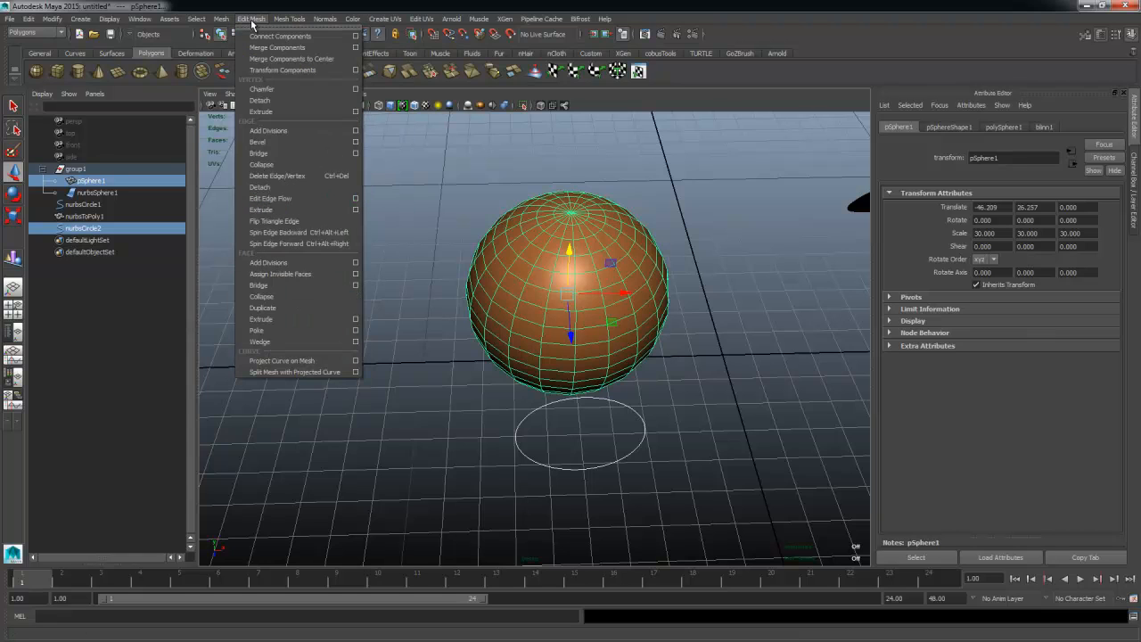
pyautogui.click(294, 4)
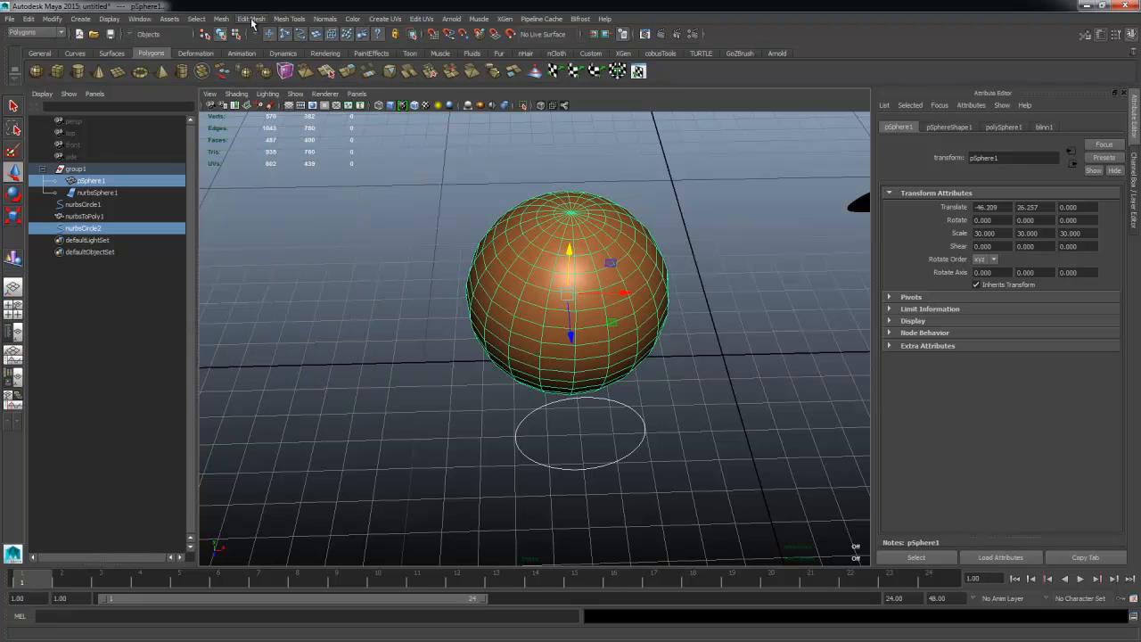
pyautogui.click(251, 18)
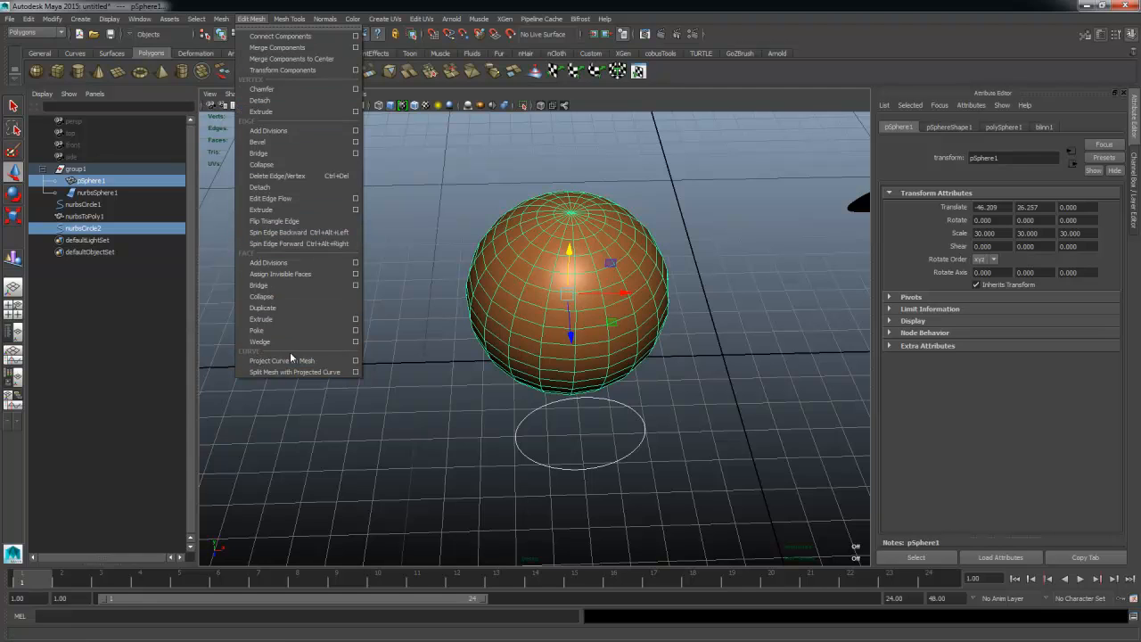
pyautogui.click(264, 4)
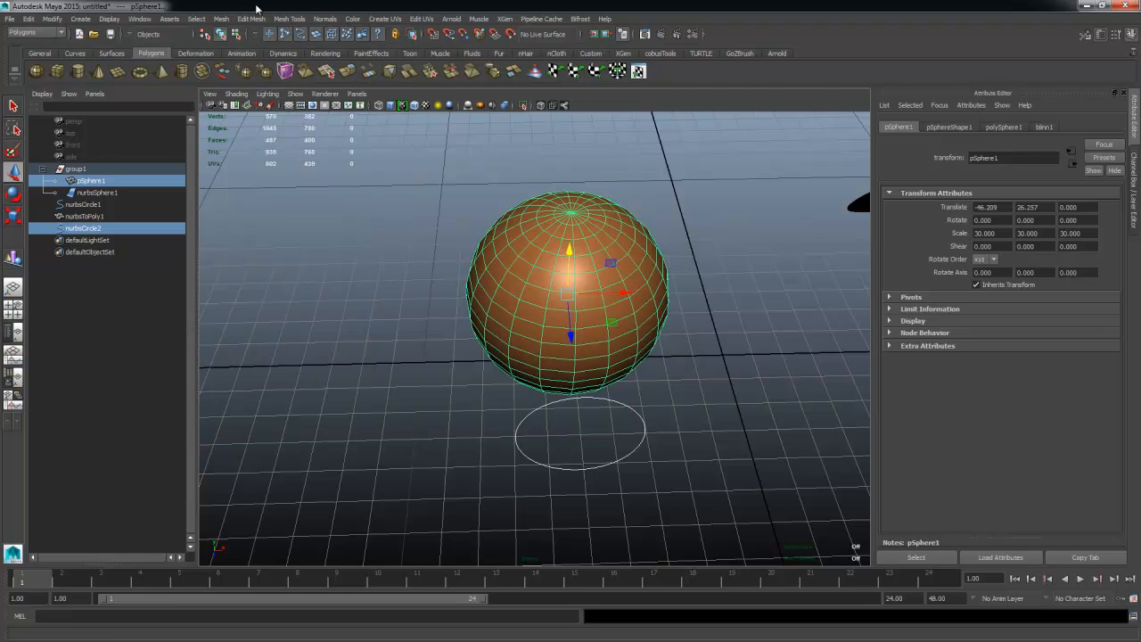
pyautogui.click(251, 19)
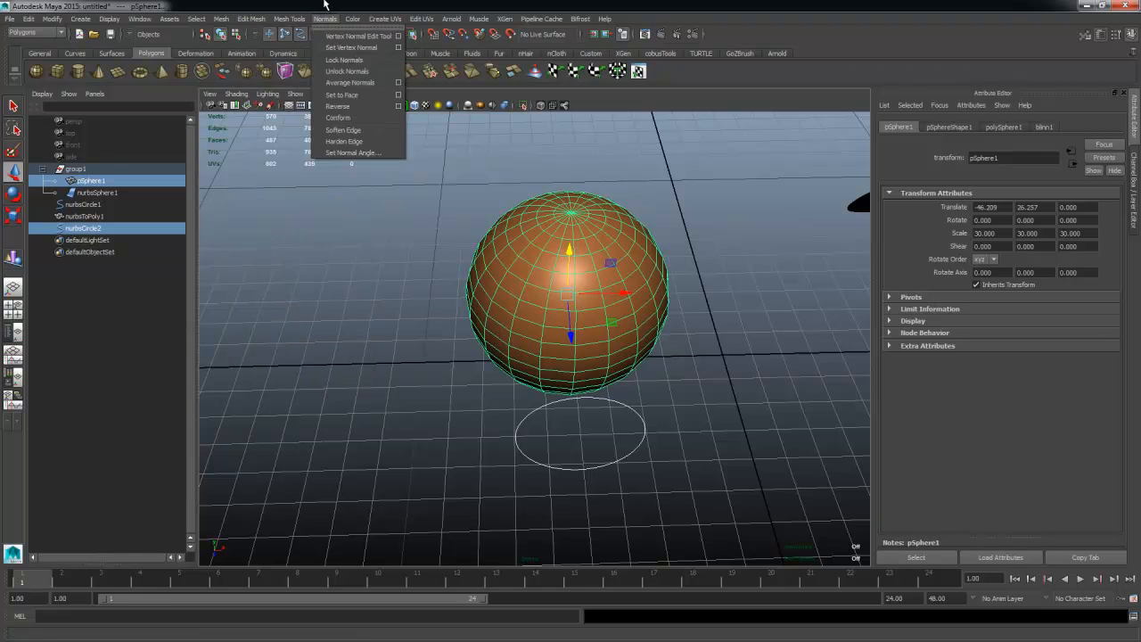
# Step: Project the circle onto the polygon sphere's mesh from the front view
pyautogui.keyDown('alt'); pyautogui.moveTo(705, 461); pyautogui.dragTo(575, 193); pyautogui.keyUp('alt')
pyautogui.click(13, 310)
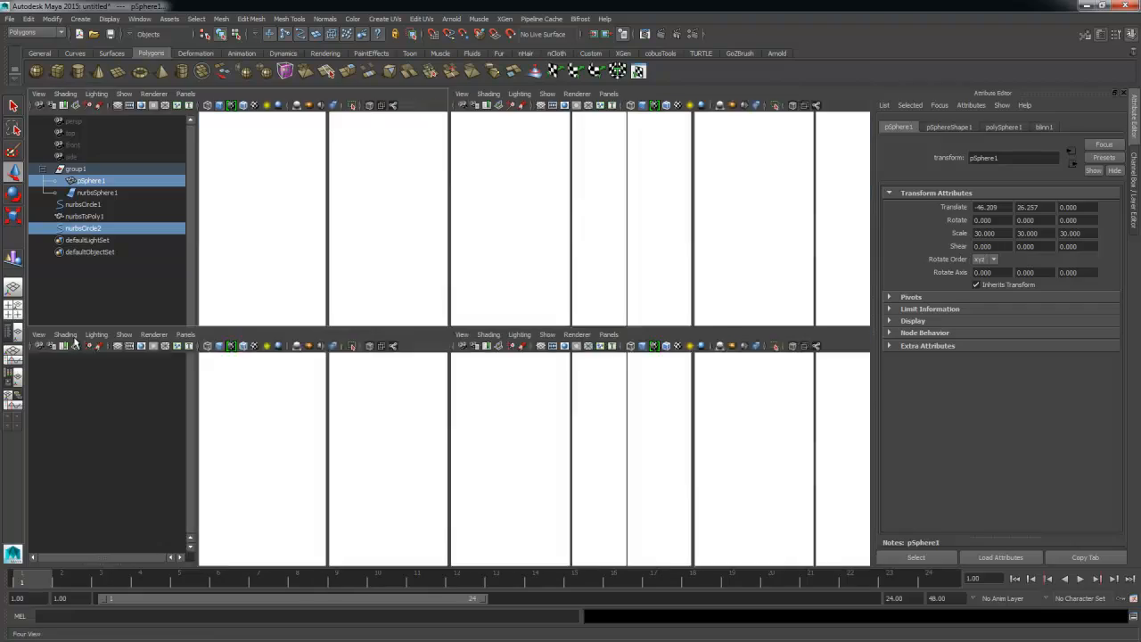
pyautogui.press('space')
pyautogui.keyDown('alt'); pyautogui.moveTo(226, 383); pyautogui.dragTo(556, 406, button='middle'); pyautogui.keyUp('alt')
pyautogui.keyDown('alt'); pyautogui.moveTo(144, 450); pyautogui.dragTo(430, 432, button='middle'); pyautogui.keyUp('alt')
pyautogui.keyDown('alt'); pyautogui.moveTo(546, 415); pyautogui.dragTo(524, 411, button='right'); pyautogui.keyUp('alt')
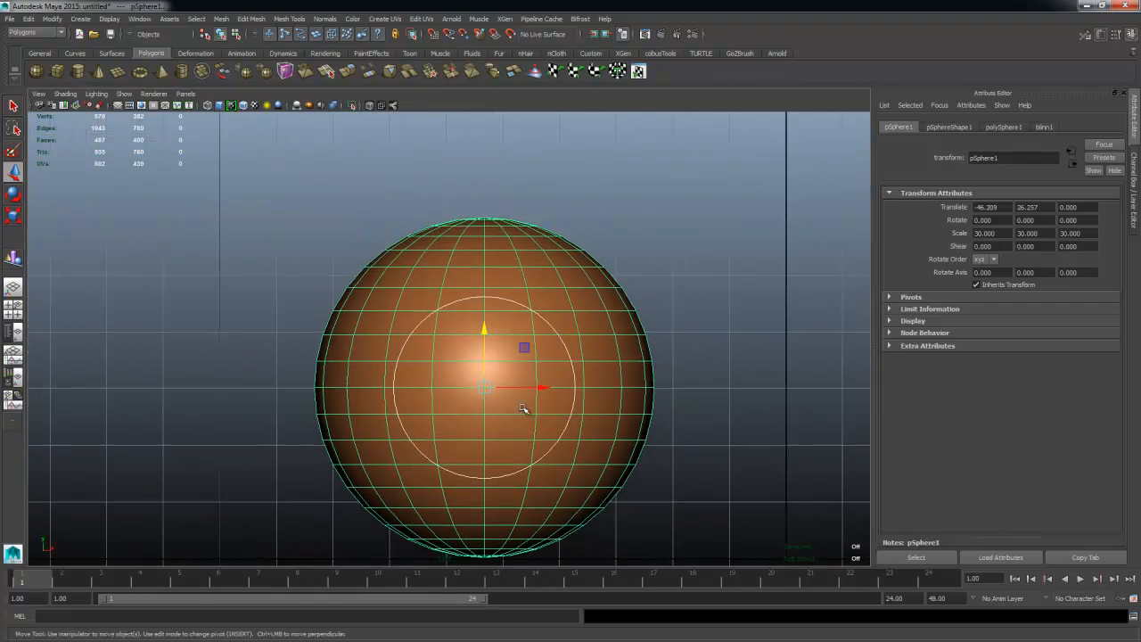
pyautogui.keyDown('alt'); pyautogui.moveTo(524, 410); pyautogui.dragTo(518, 373, button='middle'); pyautogui.keyUp('alt')
pyautogui.click(255, 19)
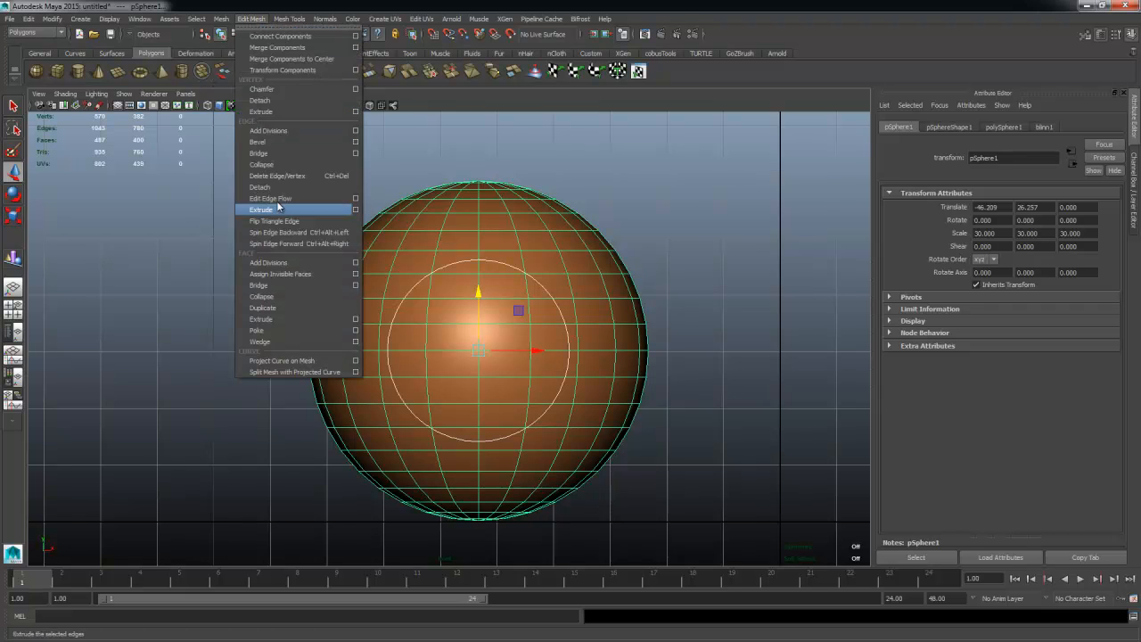
pyautogui.click(307, 364)
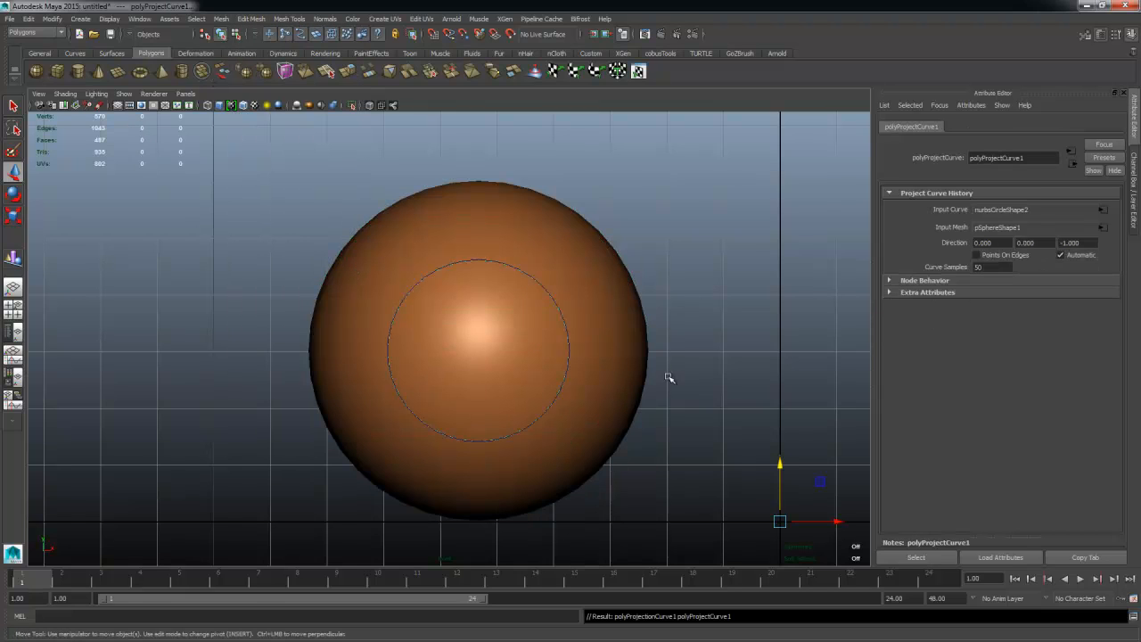
# Step: Examine the projected curve on the sphere against the source circle in the perspective view
pyautogui.press('space')
pyautogui.press('space')
pyautogui.keyDown('alt'); pyautogui.moveTo(661, 238); pyautogui.dragTo(624, 313); pyautogui.keyUp('alt')
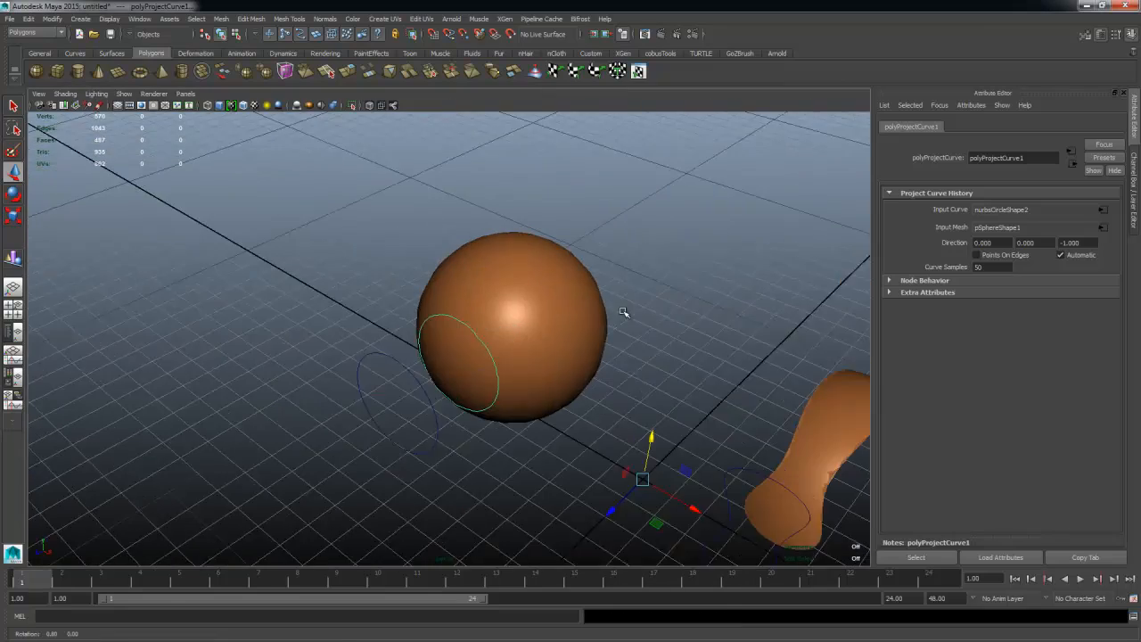
pyautogui.keyDown('alt'); pyautogui.moveTo(624, 313); pyautogui.dragTo(563, 383, button='right'); pyautogui.keyUp('alt')
pyautogui.keyDown('alt'); pyautogui.moveTo(563, 383); pyautogui.dragTo(428, 333); pyautogui.keyUp('alt')
pyautogui.click(353, 258)
pyautogui.keyDown('alt'); pyautogui.moveTo(343, 314); pyautogui.dragTo(379, 272); pyautogui.keyUp('alt')
pyautogui.keyDown('alt'); pyautogui.moveTo(379, 271); pyautogui.dragTo(349, 291, button='right'); pyautogui.keyUp('alt')
pyautogui.keyDown('alt'); pyautogui.moveTo(349, 290); pyautogui.dragTo(360, 283, button='middle'); pyautogui.keyUp('alt')
pyautogui.keyDown('alt'); pyautogui.moveTo(387, 319); pyautogui.dragTo(353, 308); pyautogui.keyUp('alt')
# Step: Show the source circle's control vertices and select those along its upper part
pyautogui.rightClick(348, 230)
pyautogui.moveTo(348, 231); pyautogui.dragTo(290, 230, button='right')
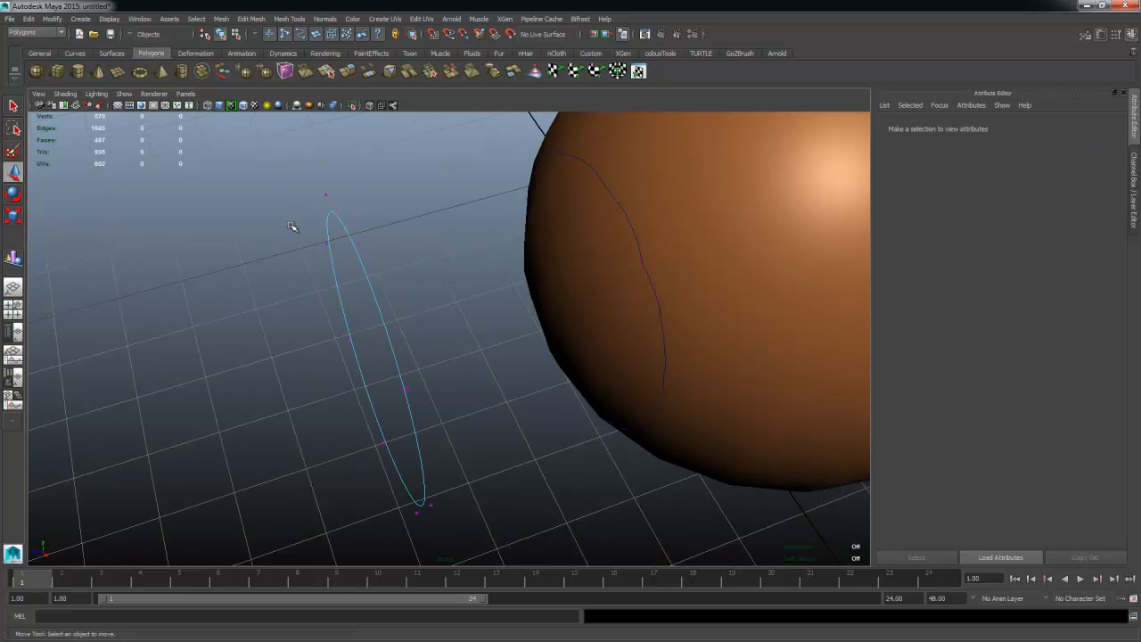
pyautogui.moveTo(297, 204); pyautogui.dragTo(398, 365)
pyautogui.keyDown('alt'); pyautogui.moveTo(397, 365); pyautogui.dragTo(363, 333); pyautogui.keyUp('alt')
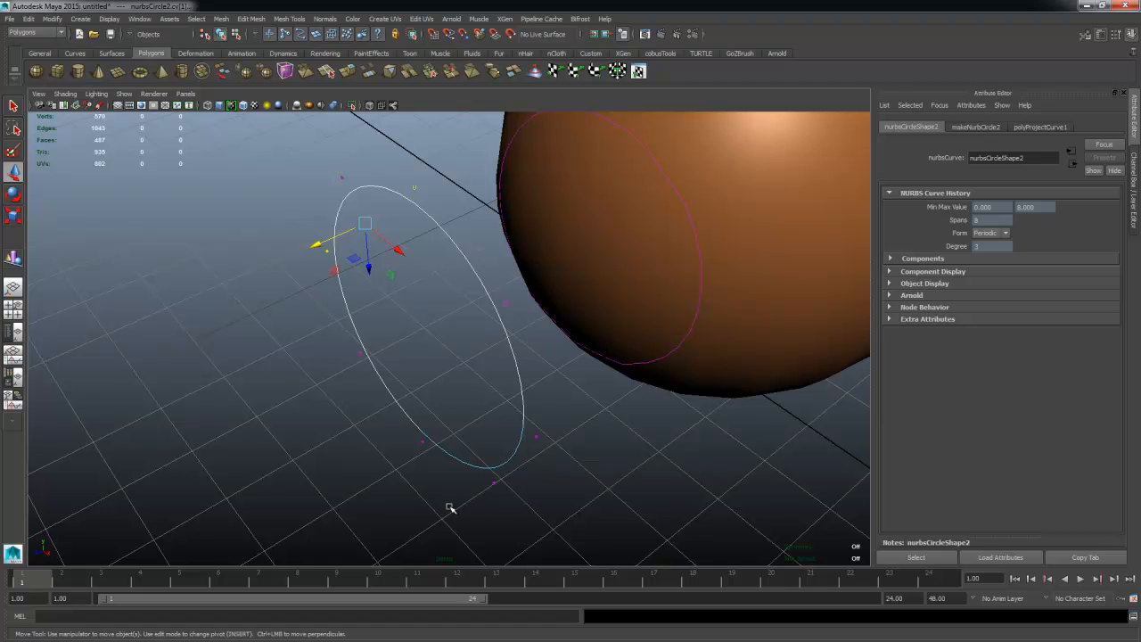
pyautogui.keyDown('alt'); pyautogui.moveTo(434, 235); pyautogui.dragTo(422, 239); pyautogui.keyUp('alt')
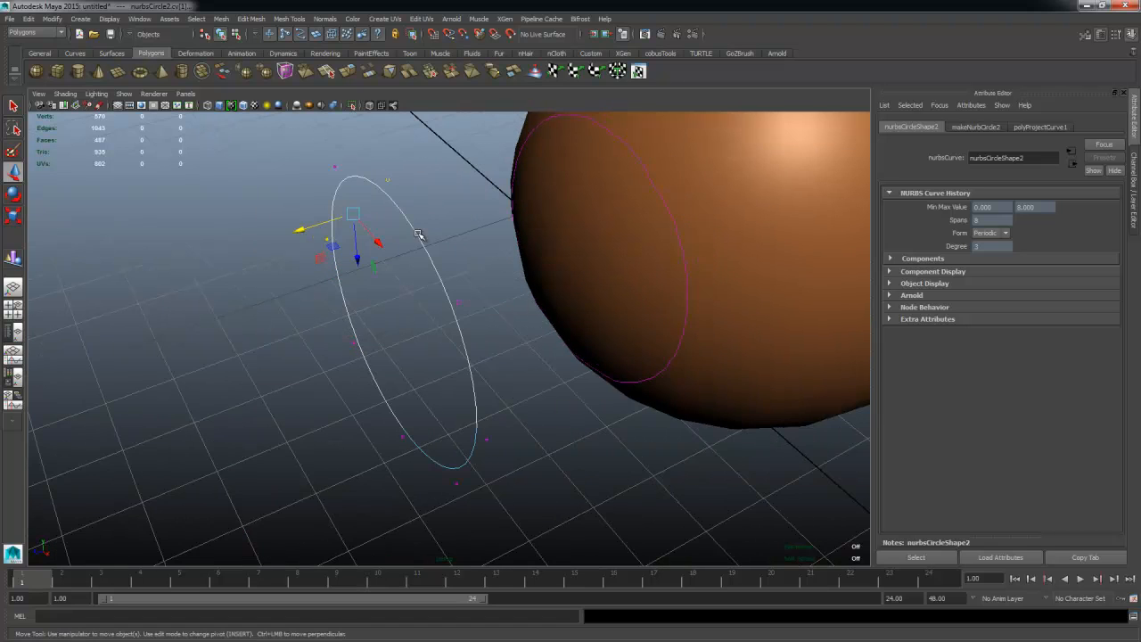
# Step: Compare the projected curve with the sphere's mesh edges and select the projected curve
pyautogui.keyDown('alt'); pyautogui.moveTo(517, 230); pyautogui.dragTo(289, 314, button='middle'); pyautogui.keyUp('alt')
pyautogui.keyDown('alt'); pyautogui.moveTo(289, 314); pyautogui.dragTo(263, 324); pyautogui.keyUp('alt')
pyautogui.click(538, 223)
pyautogui.keyDown('alt'); pyautogui.moveTo(508, 280); pyautogui.dragTo(565, 318, button='middle'); pyautogui.keyUp('alt')
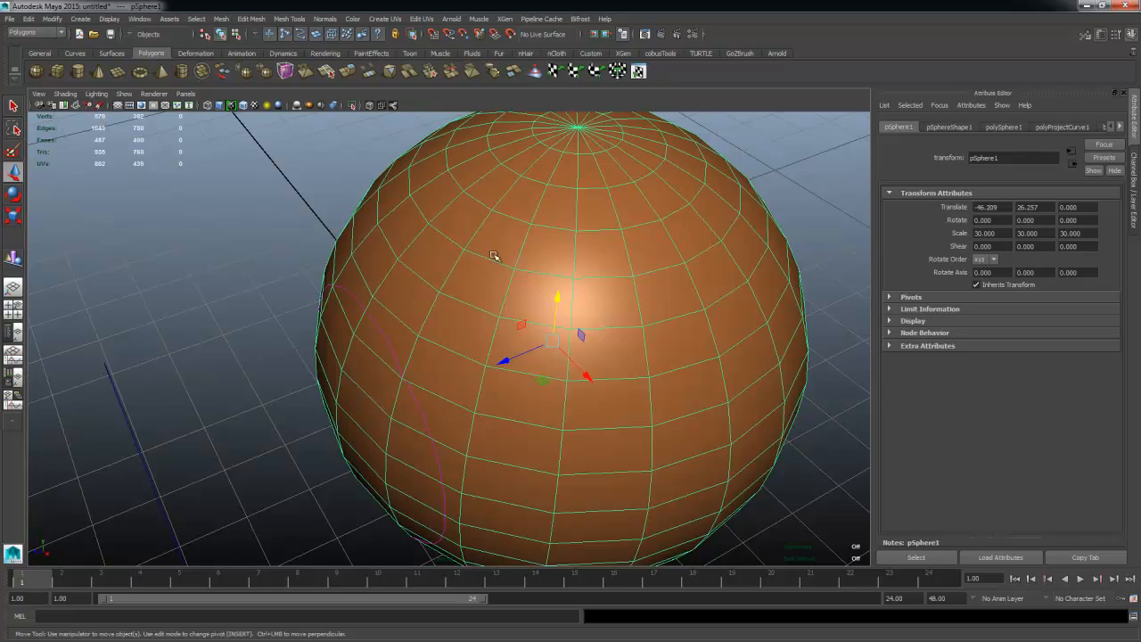
pyautogui.keyDown('alt'); pyautogui.moveTo(515, 271); pyautogui.dragTo(535, 237); pyautogui.keyUp('alt')
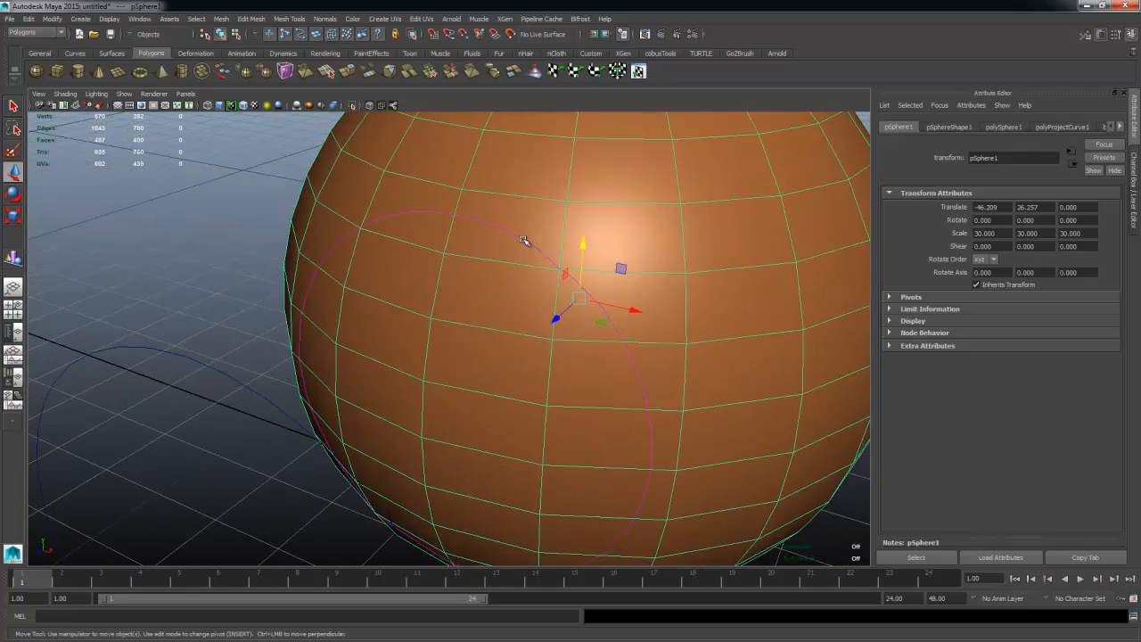
pyautogui.click(505, 245)
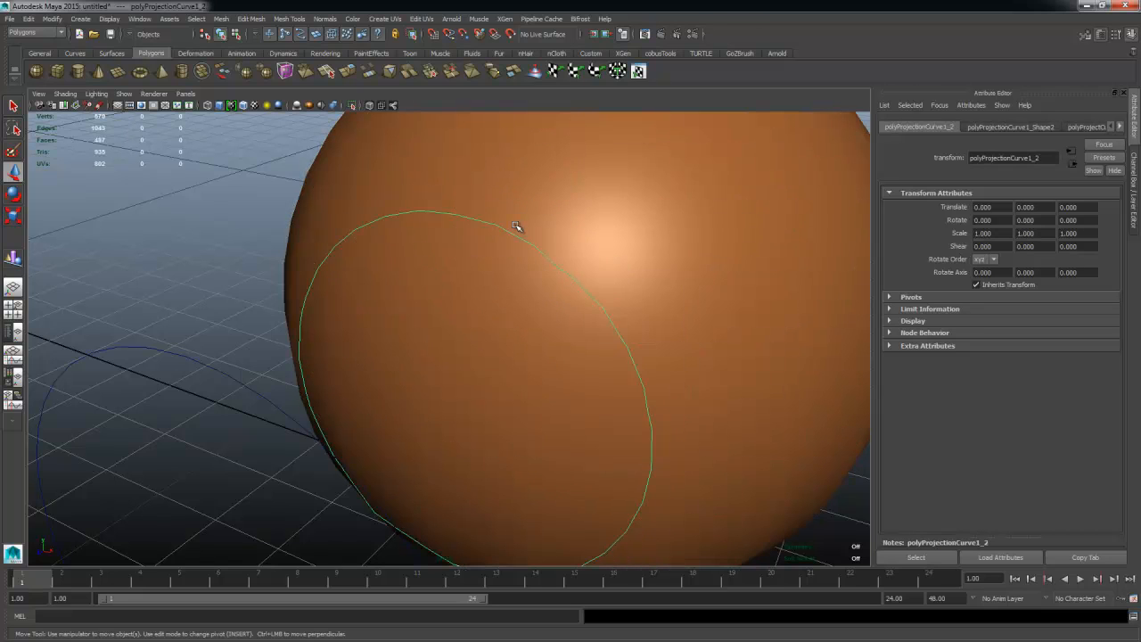
# Step: Display the projected curve's control vertices in component selection mode to inspect their distribution
pyautogui.rightClick(507, 232)
pyautogui.moveTo(509, 230); pyautogui.dragTo(538, 210, button='right')
pyautogui.click(461, 189)
pyautogui.rightClick(496, 221)
pyautogui.click(508, 227)
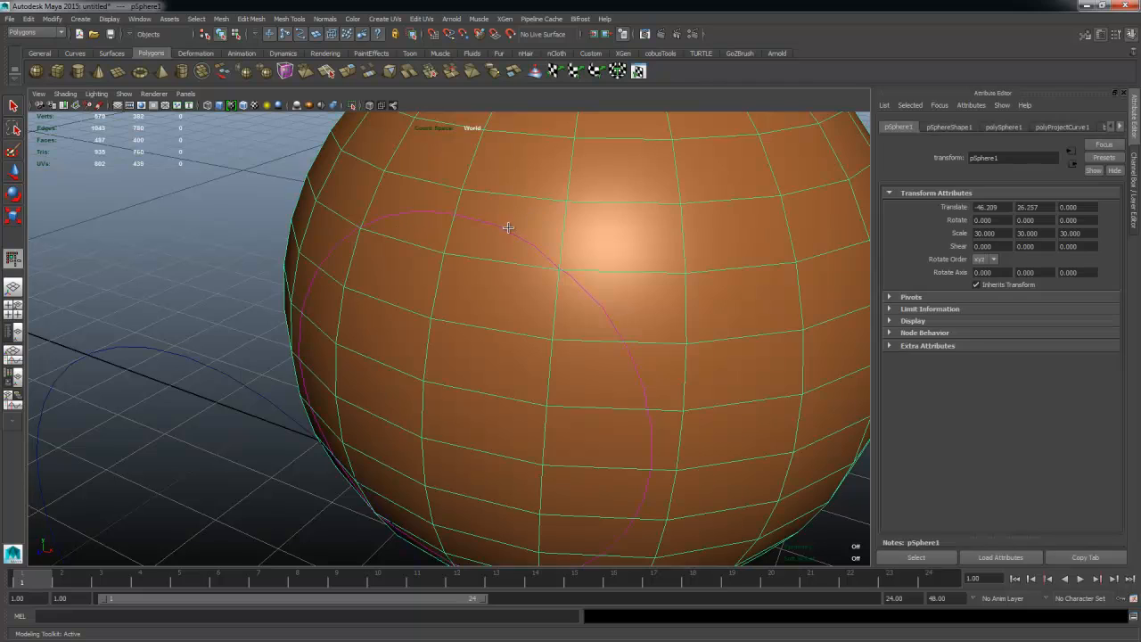
pyautogui.click(499, 213)
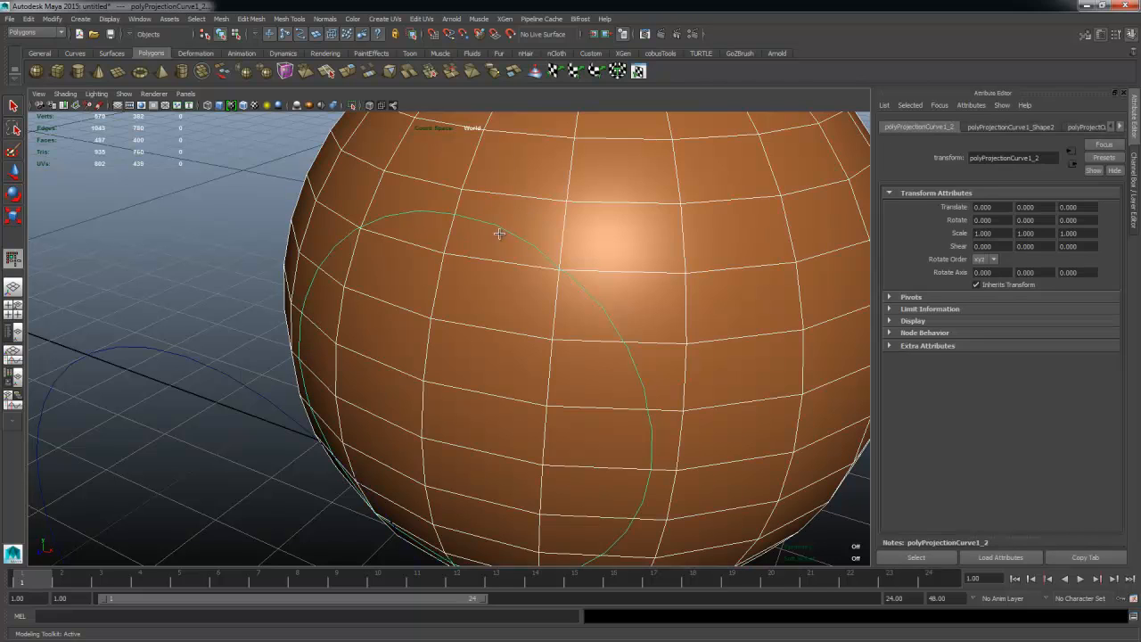
pyautogui.click(538, 203)
pyautogui.press('F8')
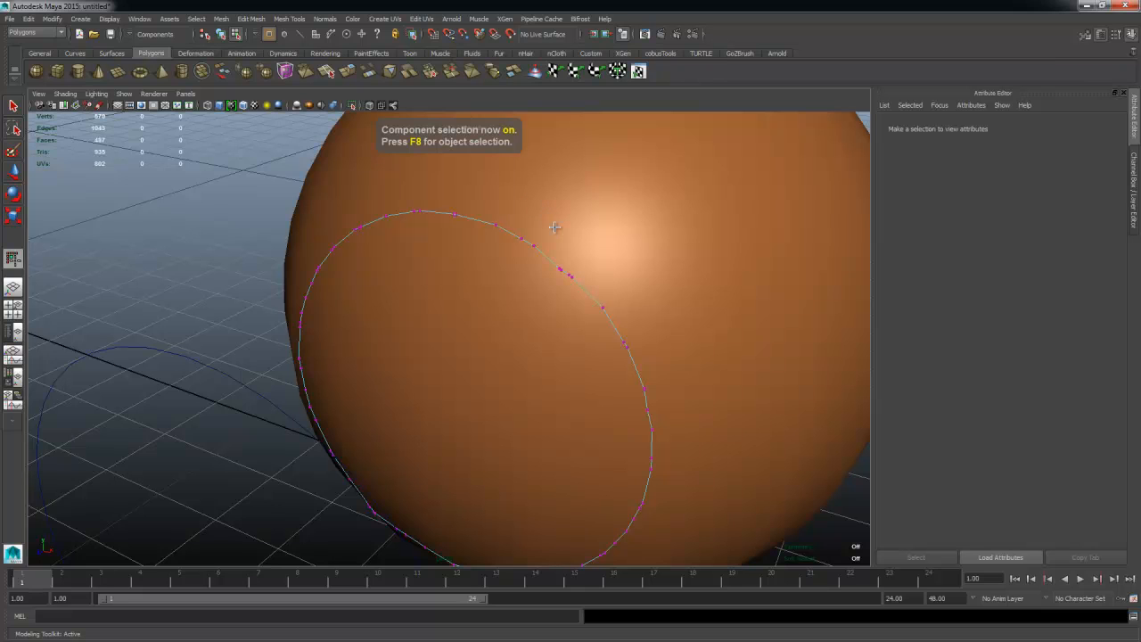
pyautogui.keyDown('alt'); pyautogui.moveTo(554, 227); pyautogui.dragTo(546, 267); pyautogui.keyUp('alt')
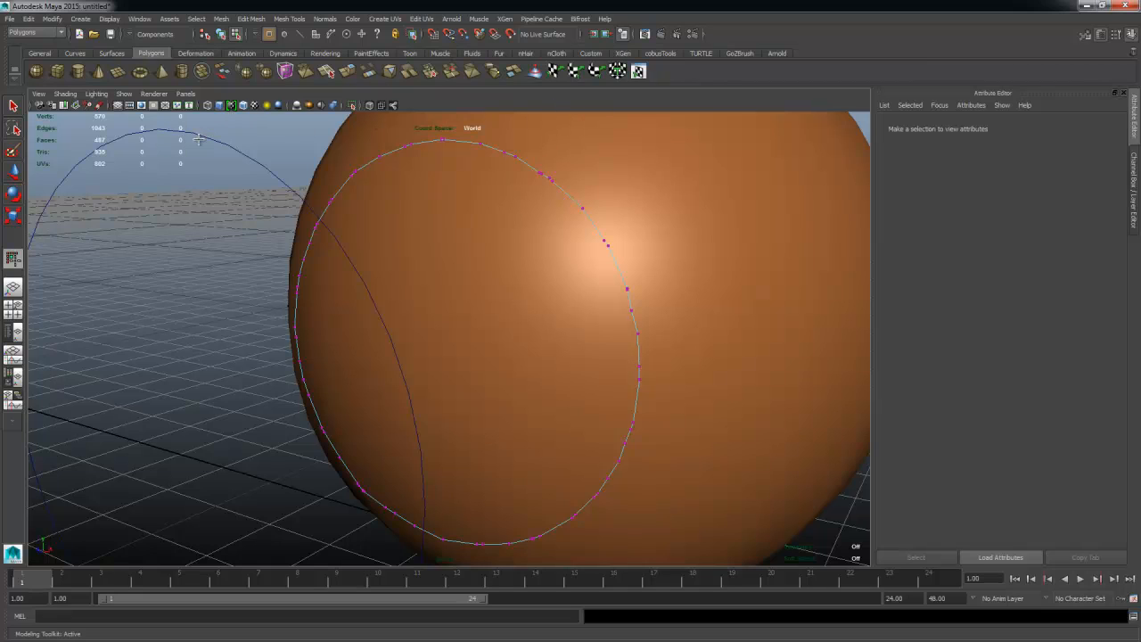
# Step: Return to object selection with the Move Tool active and select the projected curve on the sphere
pyautogui.click(608, 152)
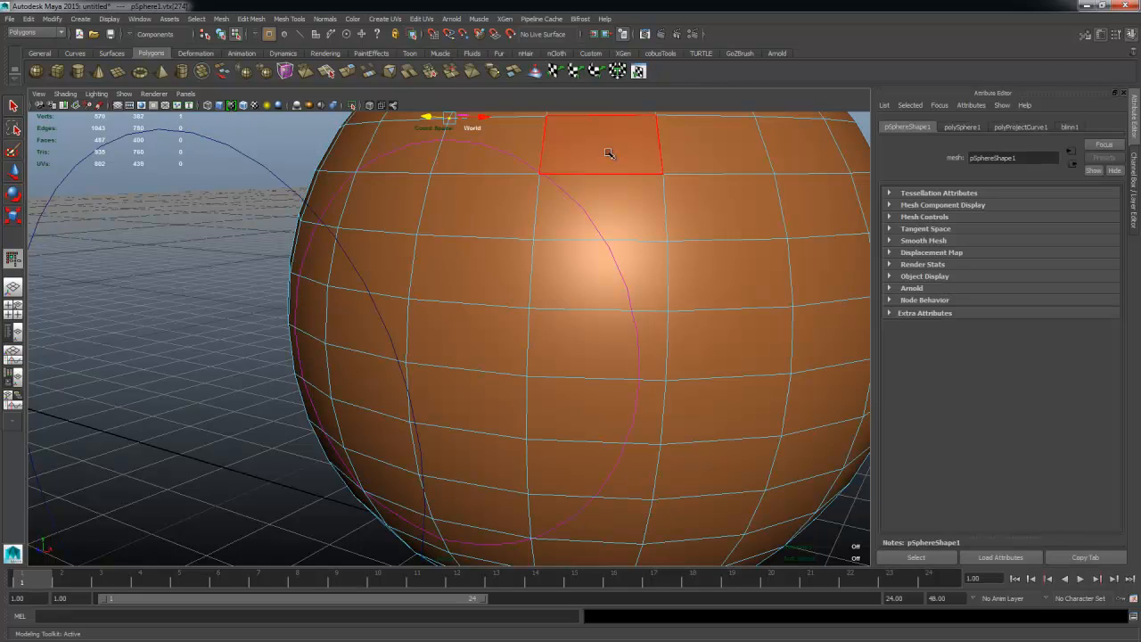
pyautogui.moveTo(609, 152); pyautogui.dragTo(659, 138, button='right')
pyautogui.press('w')
pyautogui.click(557, 183)
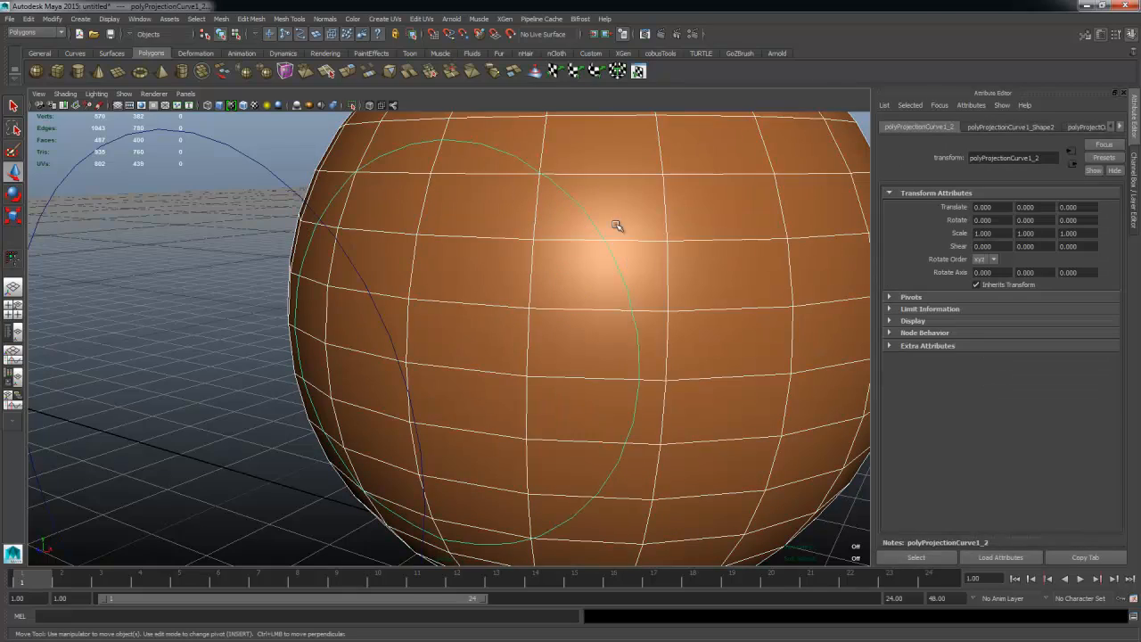
pyautogui.keyDown('alt'); pyautogui.moveTo(457, 235); pyautogui.dragTo(430, 217, button='right'); pyautogui.keyUp('alt')
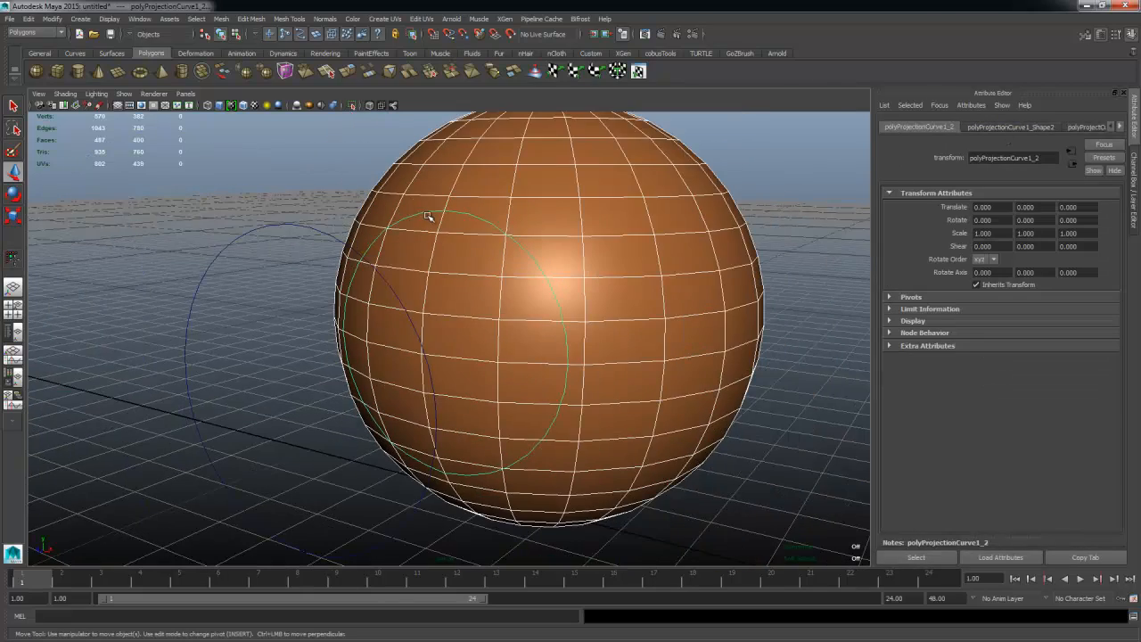
pyautogui.keyDown('alt'); pyautogui.moveTo(527, 291); pyautogui.dragTo(501, 312); pyautogui.keyUp('alt')
pyautogui.keyDown('alt'); pyautogui.moveTo(501, 312); pyautogui.dragTo(523, 314, button='right'); pyautogui.keyUp('alt')
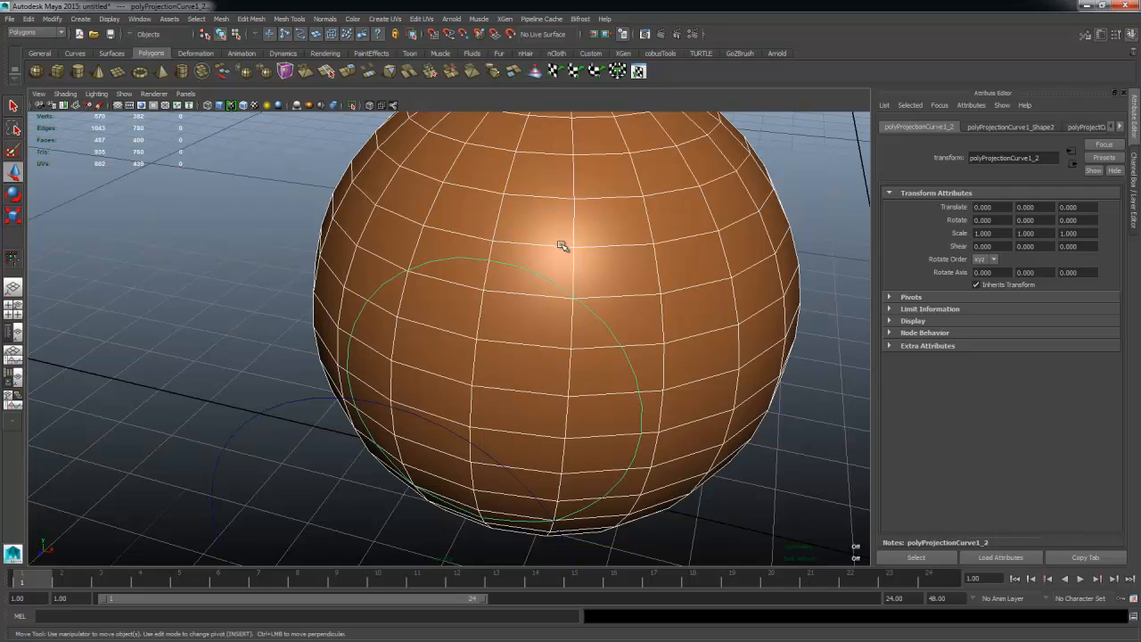
# Step: Compare the shape attributes of the projected curve with those of the source circle, including their spans
pyautogui.click(978, 128)
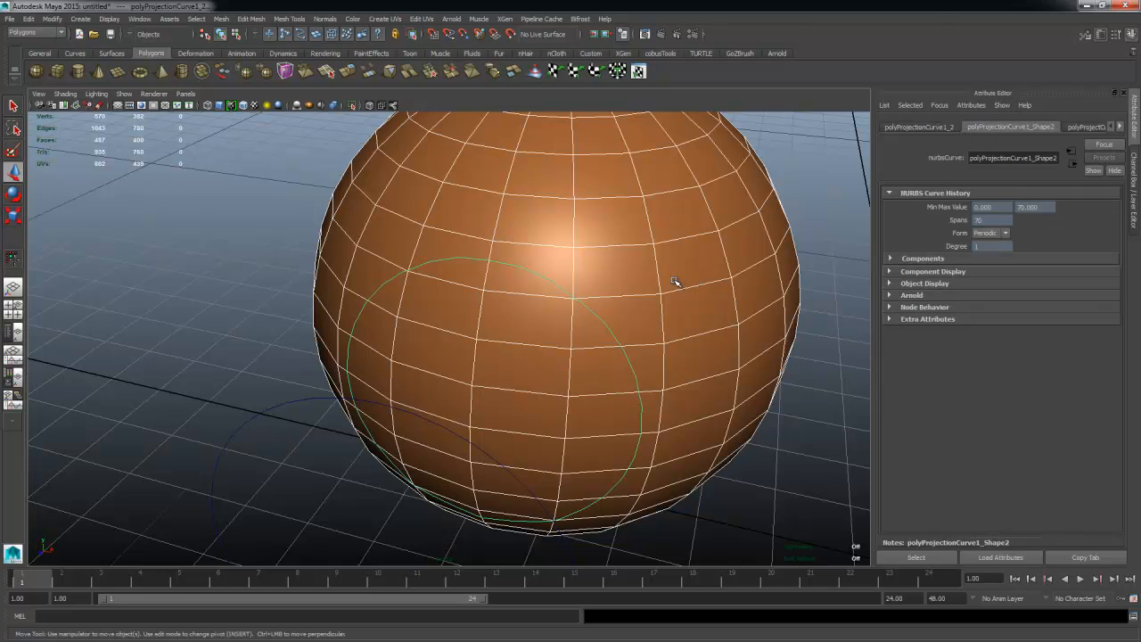
pyautogui.click(550, 288)
pyautogui.click(511, 268)
pyautogui.moveTo(249, 342); pyautogui.dragTo(283, 445)
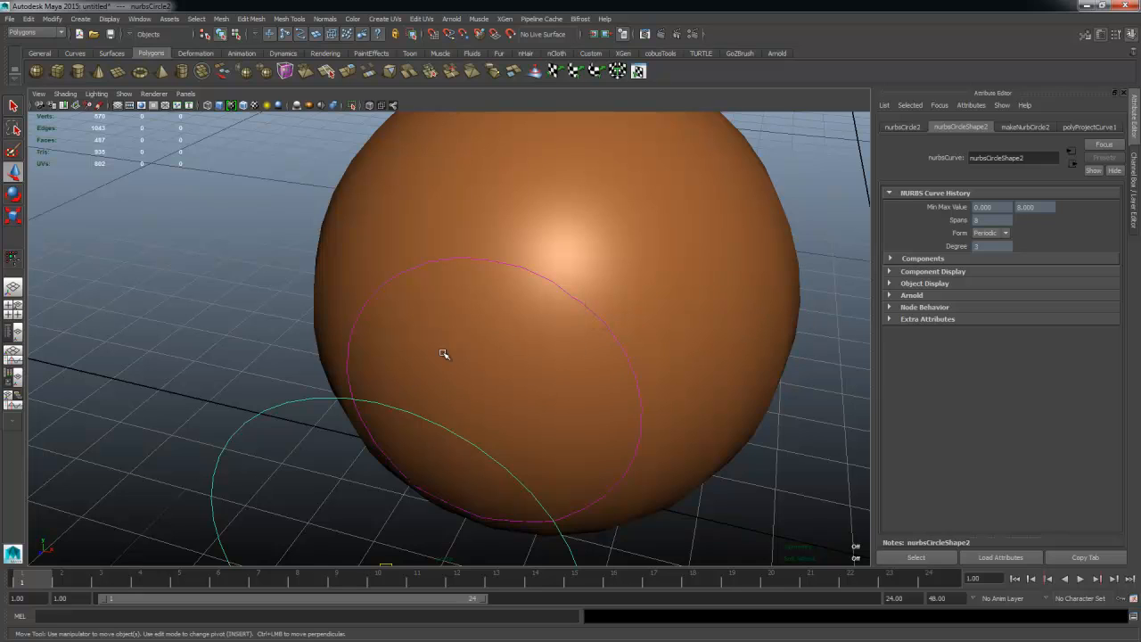
pyautogui.moveTo(526, 281); pyautogui.dragTo(536, 275)
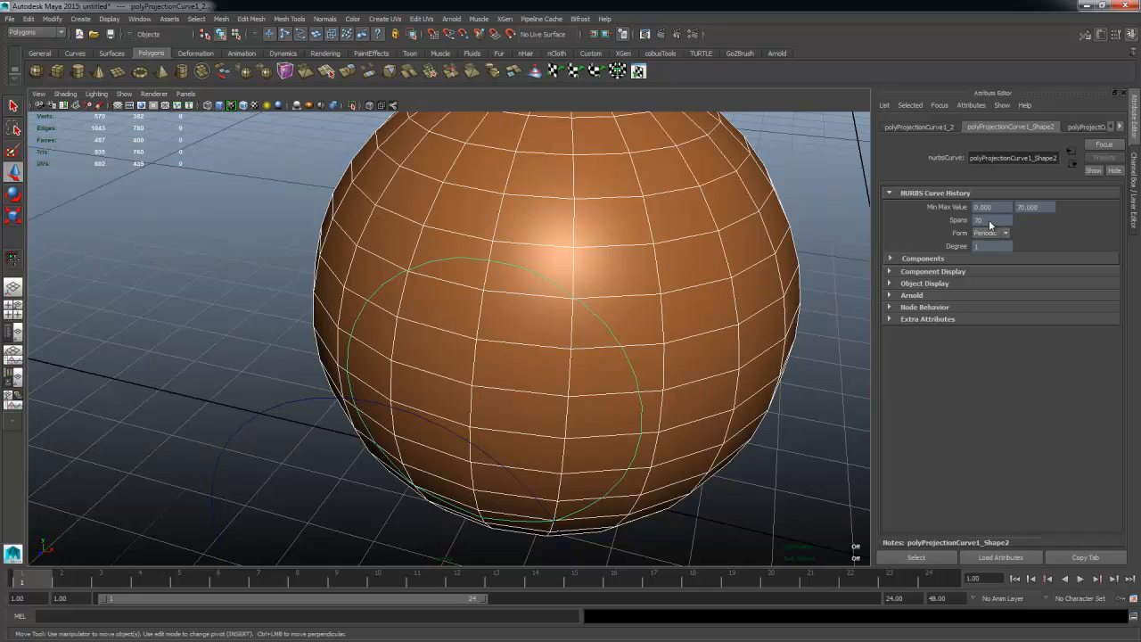
# Step: Set the curve projection's Curve Samples to 36 and turn on Points On Edges
pyautogui.click(1070, 129)
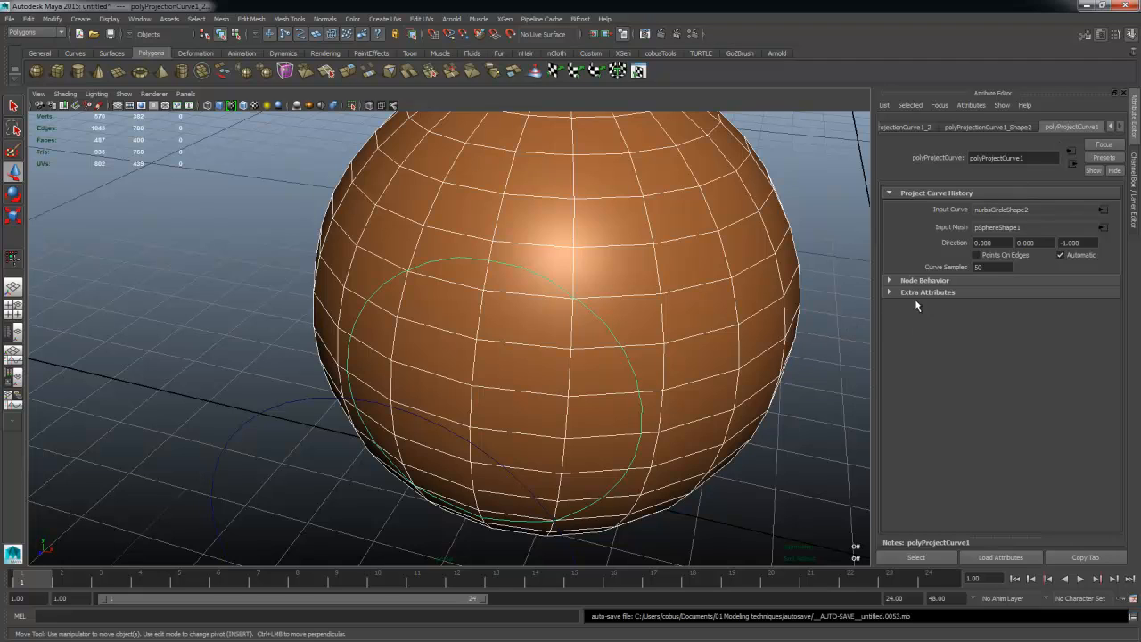
pyautogui.click(1000, 267)
pyautogui.press('Return')
pyautogui.keyDown('alt'); pyautogui.moveTo(708, 295); pyautogui.dragTo(657, 303); pyautogui.keyUp('alt')
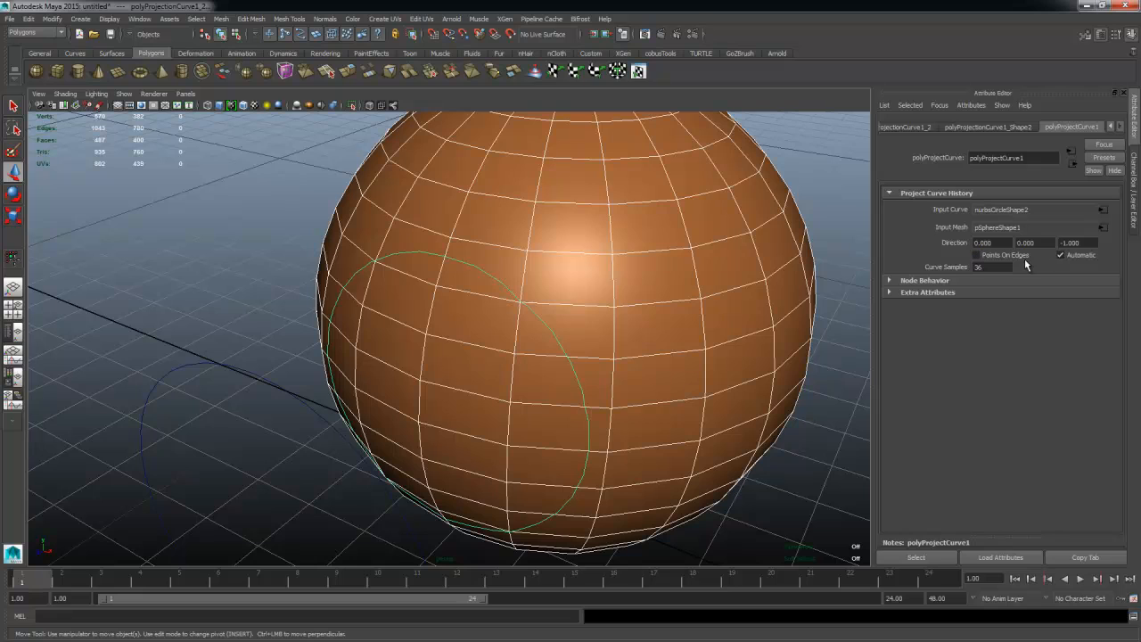
pyautogui.click(1005, 257)
pyautogui.scroll(3, 489, 259)
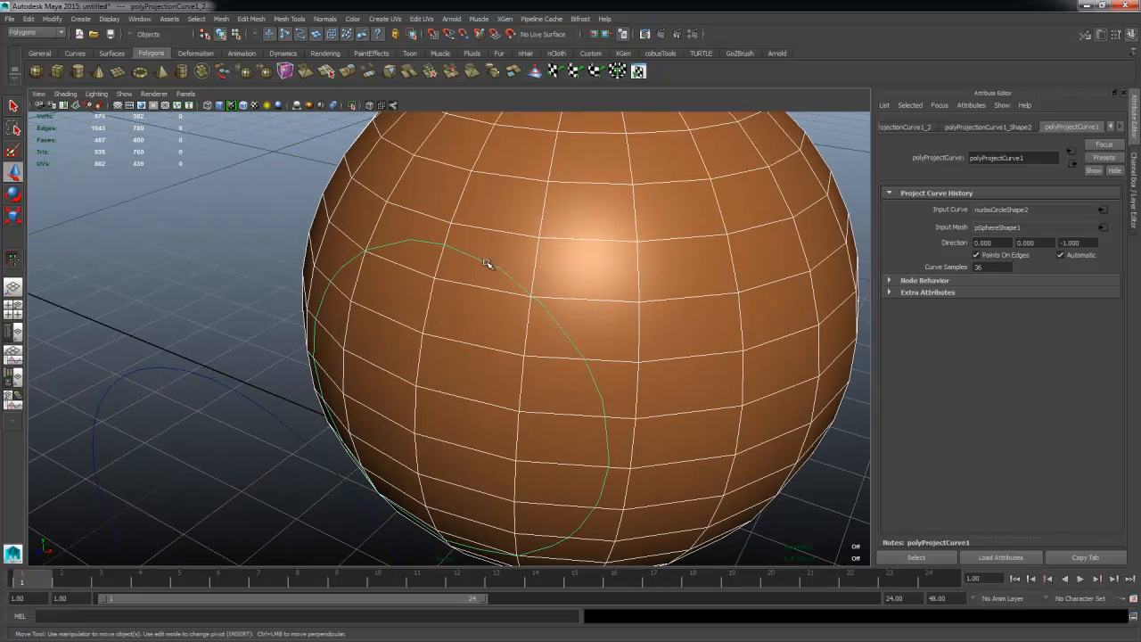
# Step: Select the sphere and its projected curve and show the curve's control vertices in component selection mode to inspect their placement on the edges
pyautogui.rightClick(487, 264)
pyautogui.click(438, 262)
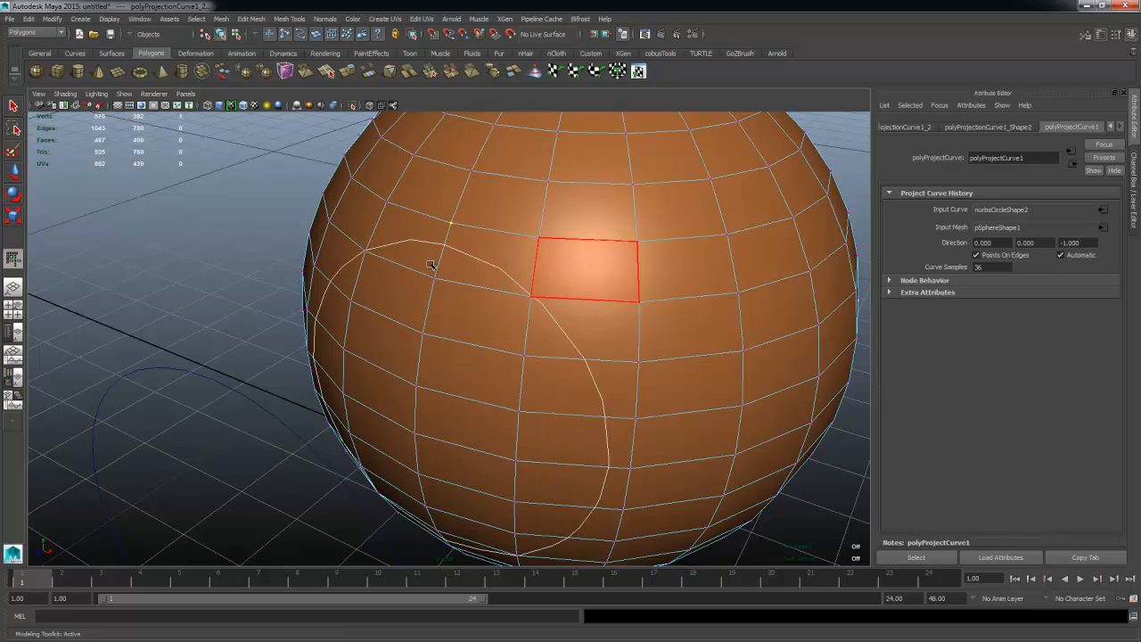
pyautogui.rightClick(486, 262)
pyautogui.click(517, 235)
pyautogui.click(495, 263)
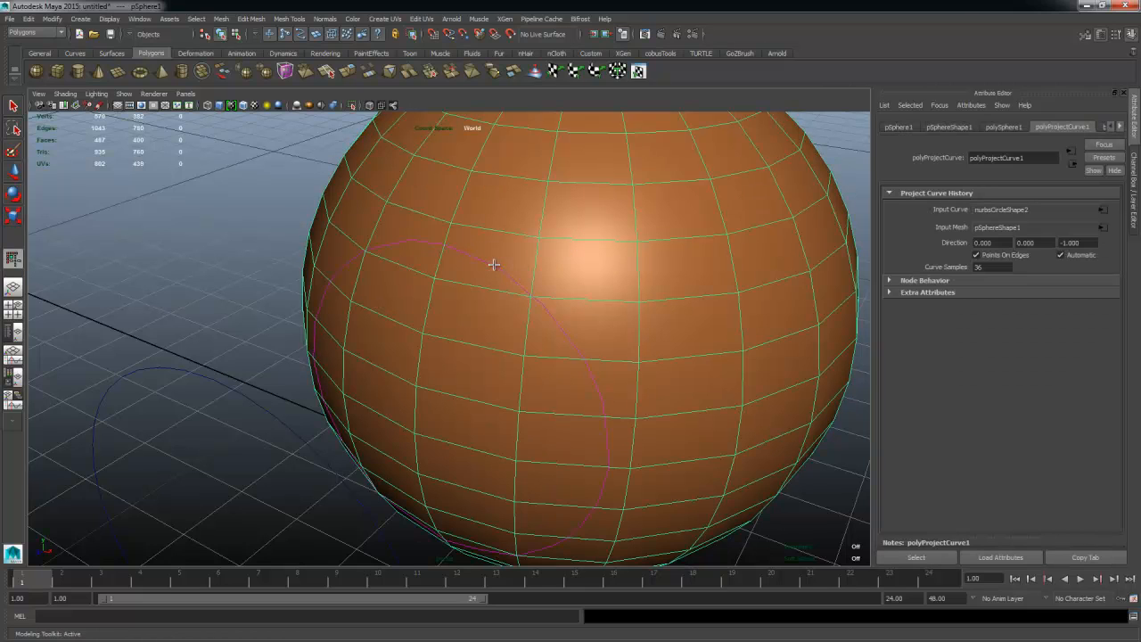
pyautogui.keyDown('shift'); pyautogui.click(491, 269); pyautogui.keyUp('shift')
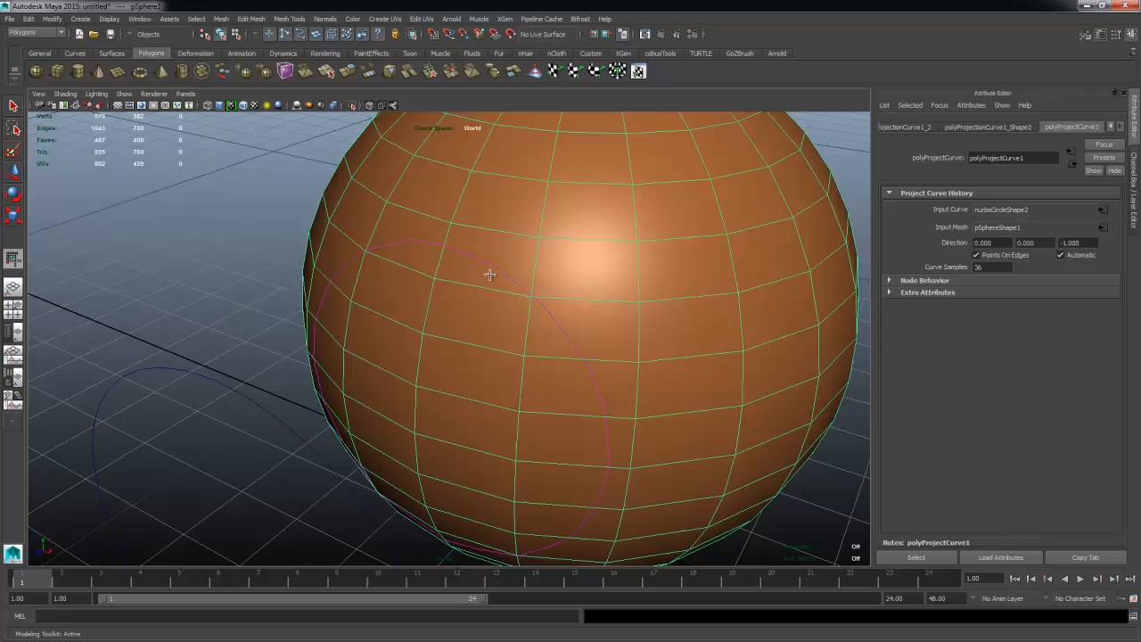
pyautogui.keyDown('shift'); pyautogui.click(536, 223); pyautogui.keyUp('shift')
pyautogui.press('F8')
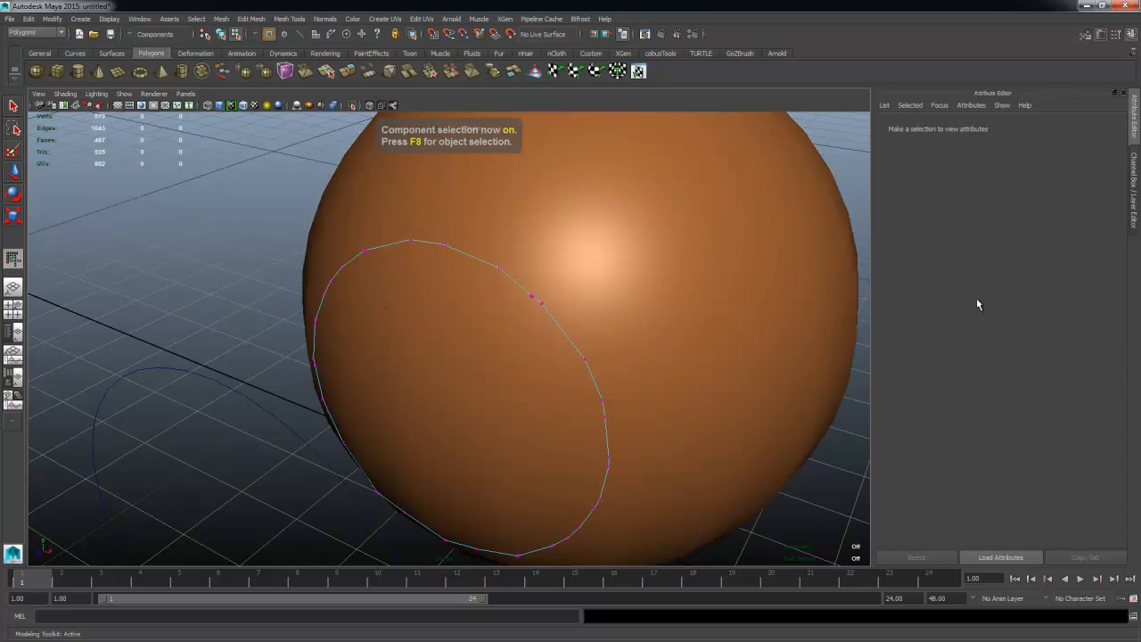
# Step: Return to object selection, activate the Move Tool and clear the selection around the polygon sphere
pyautogui.hotkey('ctrl', 'a')
pyautogui.moveTo(622, 293); pyautogui.dragTo(669, 275, button='right')
pyautogui.click(593, 284)
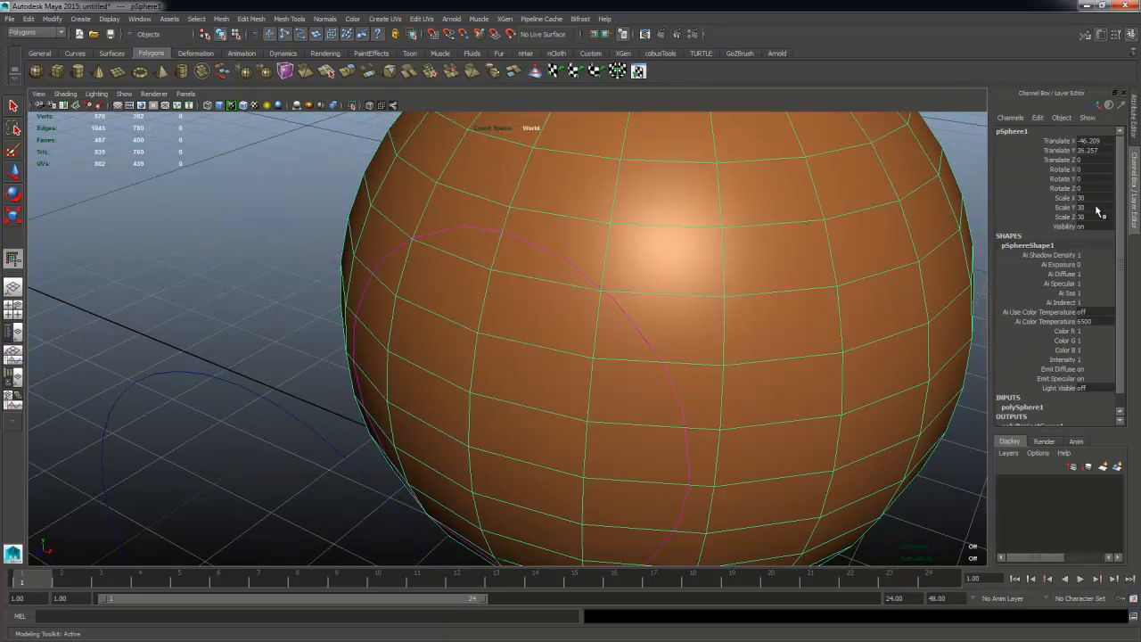
pyautogui.hotkey('ctrl', 'a')
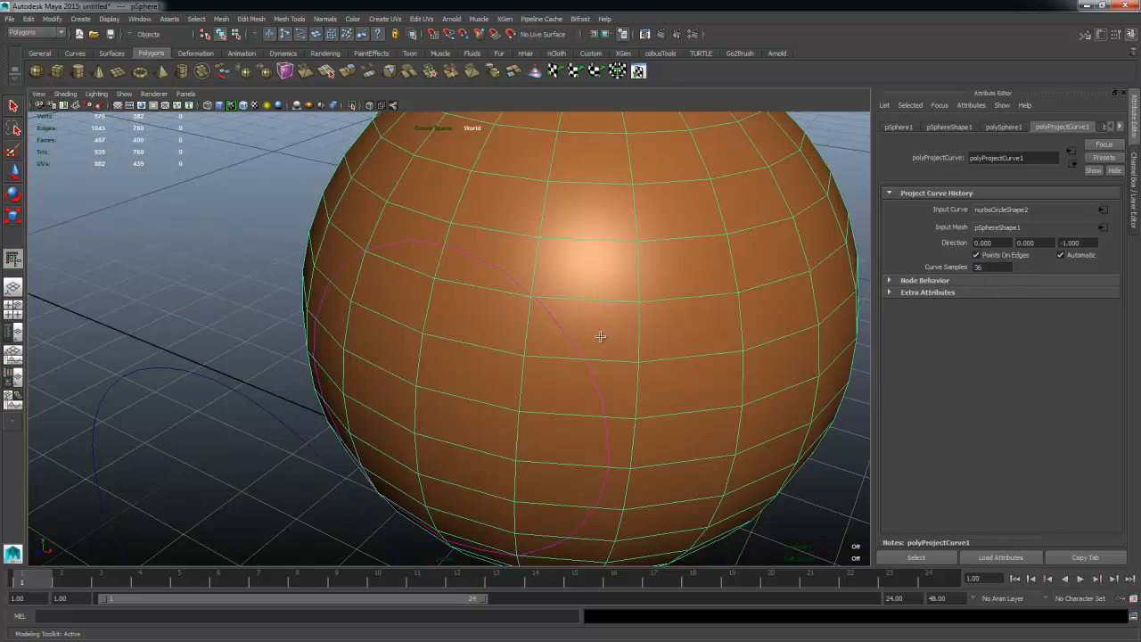
pyautogui.keyDown('alt'); pyautogui.moveTo(560, 343); pyautogui.dragTo(431, 255); pyautogui.keyUp('alt')
pyautogui.keyDown('alt'); pyautogui.moveTo(430, 255); pyautogui.dragTo(490, 244, button='right'); pyautogui.keyUp('alt')
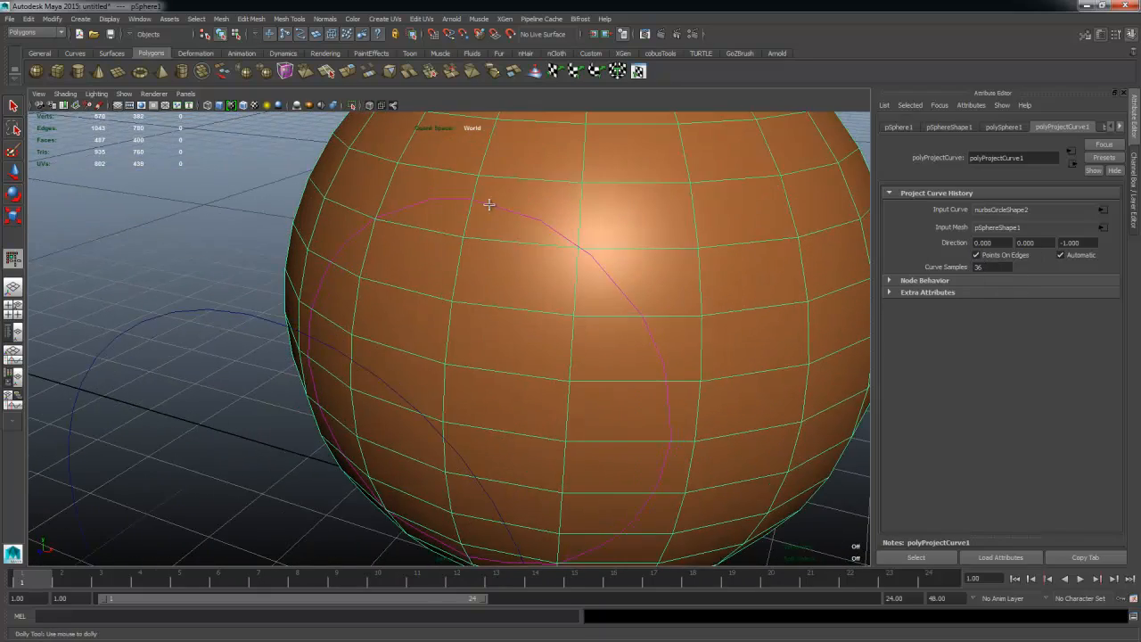
pyautogui.moveTo(489, 204); pyautogui.dragTo(436, 206, button='right')
pyautogui.click(478, 177)
pyautogui.press('w')
pyautogui.scroll(-3, 619, 318)
pyautogui.moveTo(556, 202); pyautogui.dragTo(588, 183, button='right')
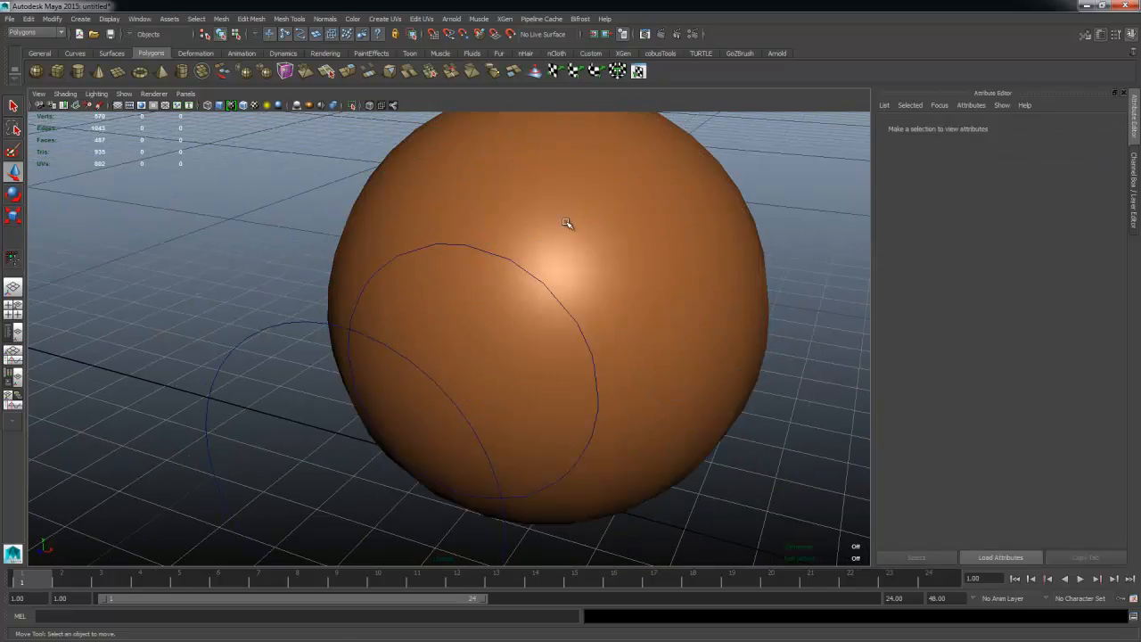
# Step: Examine the source circle nurbsCircle2 and its projection from several angles, and reselect the polygon sphere
pyautogui.click(566, 223)
pyautogui.keyDown('alt'); pyautogui.moveTo(565, 223); pyautogui.dragTo(307, 314); pyautogui.keyUp('alt')
pyautogui.click(217, 297)
pyautogui.keyDown('alt'); pyautogui.moveTo(229, 375); pyautogui.dragTo(374, 412); pyautogui.keyUp('alt')
pyautogui.keyDown('alt'); pyautogui.moveTo(555, 420); pyautogui.dragTo(481, 419, button='right'); pyautogui.keyUp('alt')
pyautogui.keyDown('alt'); pyautogui.moveTo(635, 478); pyautogui.dragTo(462, 422, button='middle'); pyautogui.keyUp('alt')
pyautogui.keyDown('alt'); pyautogui.moveTo(645, 362); pyautogui.dragTo(499, 402); pyautogui.keyUp('alt')
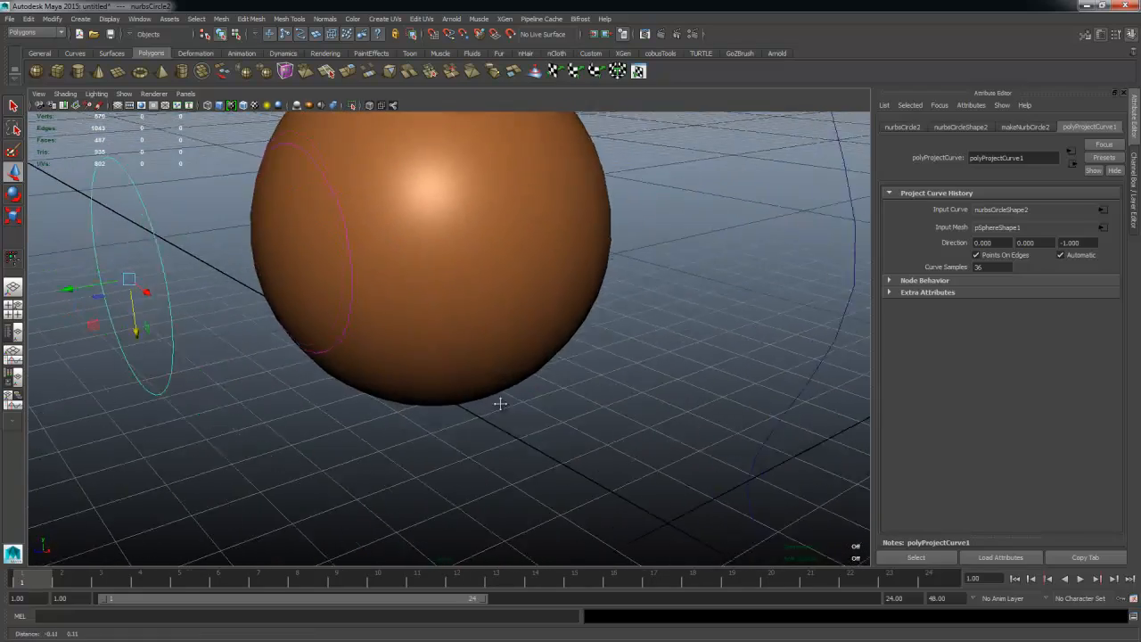
pyautogui.keyDown('alt'); pyautogui.moveTo(499, 402); pyautogui.dragTo(567, 459, button='middle'); pyautogui.keyUp('alt')
pyautogui.click(561, 318)
pyautogui.keyDown('alt'); pyautogui.moveTo(428, 355); pyautogui.dragTo(467, 348, button='right'); pyautogui.keyUp('alt')
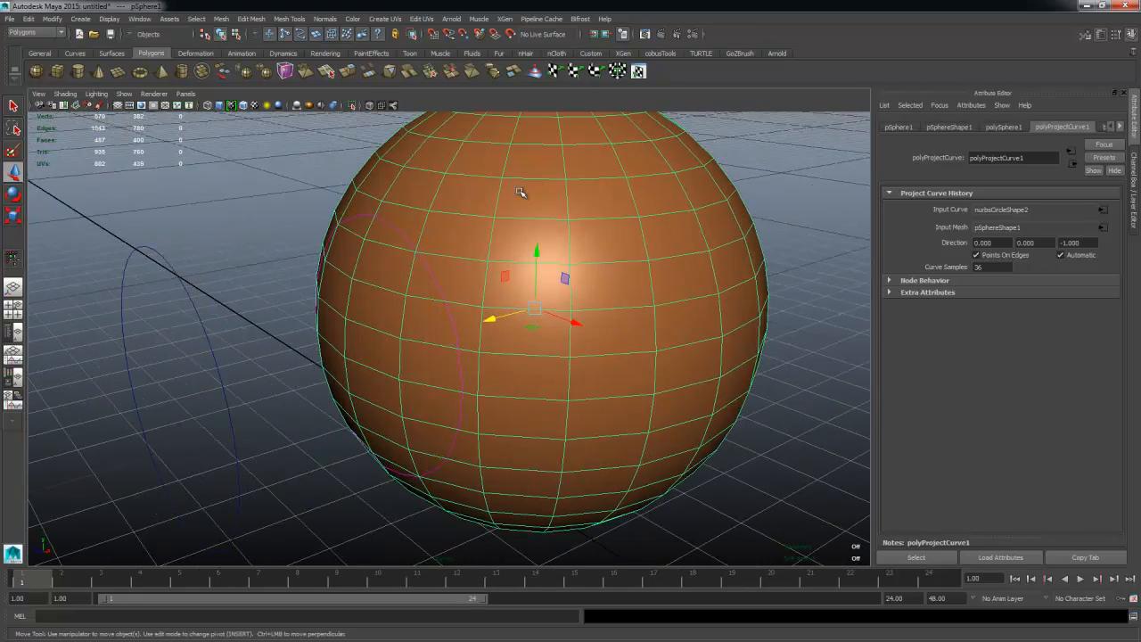
# Step: Try to select the projected curve together with the polygon sphere in the viewport
pyautogui.moveTo(397, 230); pyautogui.dragTo(392, 198, button='right')
pyautogui.moveTo(433, 274); pyautogui.dragTo(457, 261, button='right')
pyautogui.moveTo(440, 278); pyautogui.dragTo(449, 275)
pyautogui.scroll(2, 446, 301)
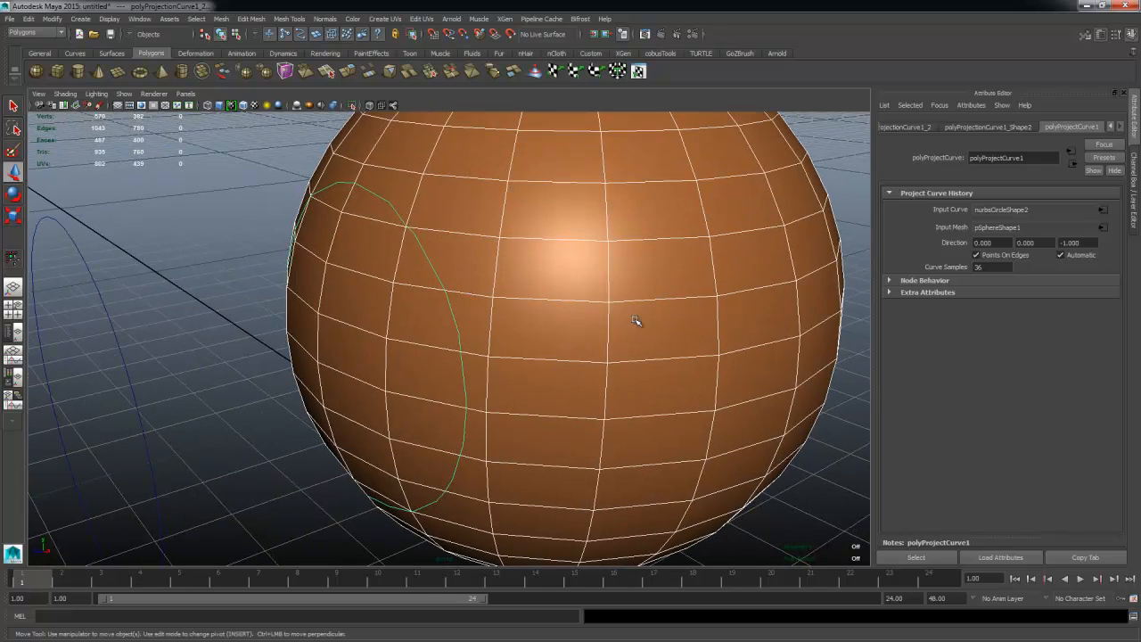
pyautogui.scroll(-3, 465, 259)
pyautogui.scroll(3, 401, 273)
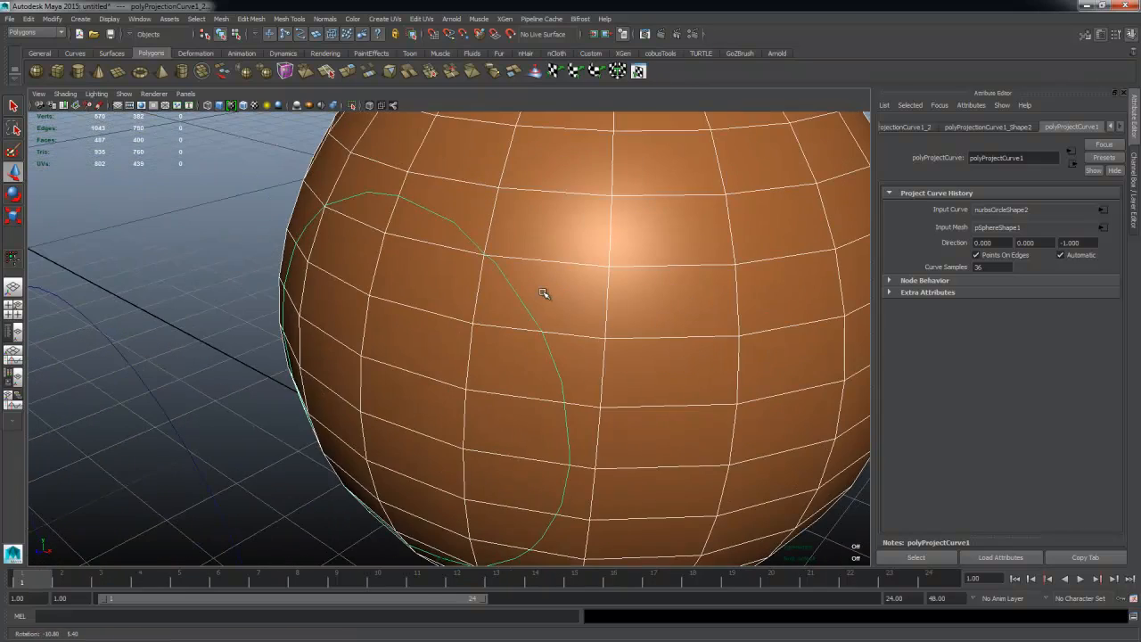
pyautogui.click(523, 290)
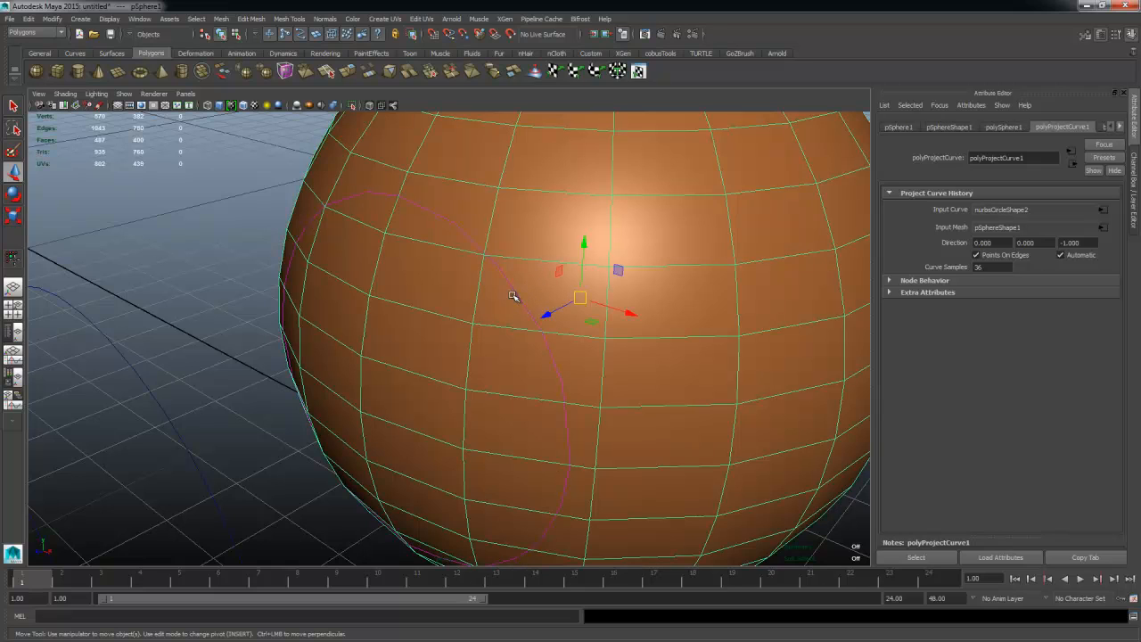
# Step: Show the Outliner beside the perspective view and select polyProjectionCurve1 together with pSphere1
pyautogui.click(15, 332)
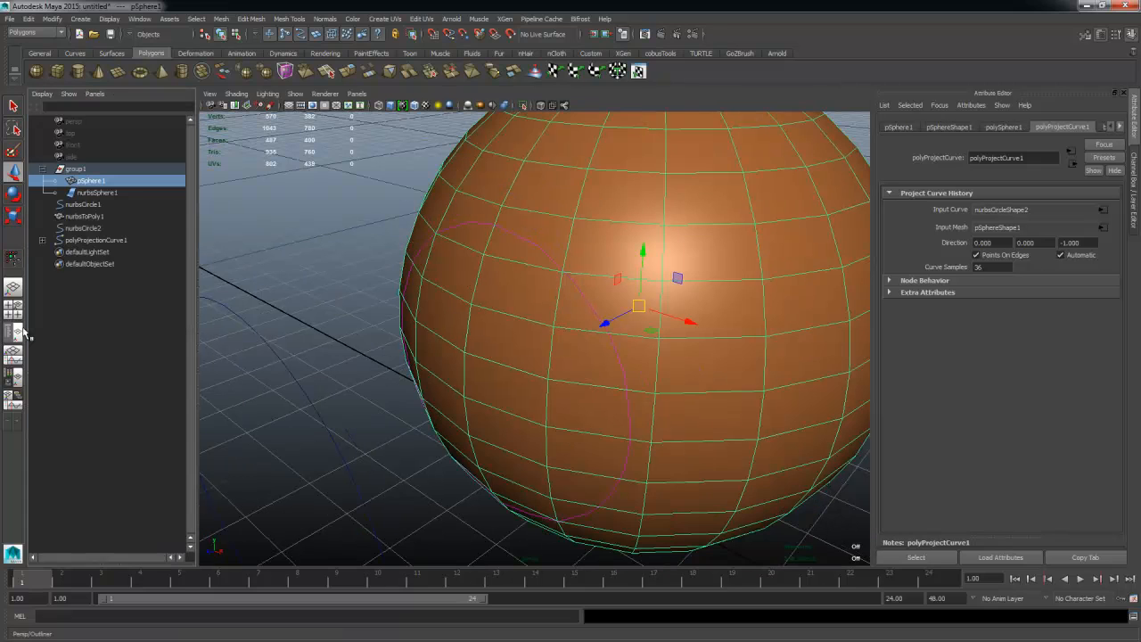
pyautogui.click(89, 241)
pyautogui.keyDown('alt'); pyautogui.moveTo(629, 336); pyautogui.dragTo(564, 322, button='right'); pyautogui.keyUp('alt')
pyautogui.keyDown('shift'); pyautogui.click(657, 266); pyautogui.keyUp('shift')
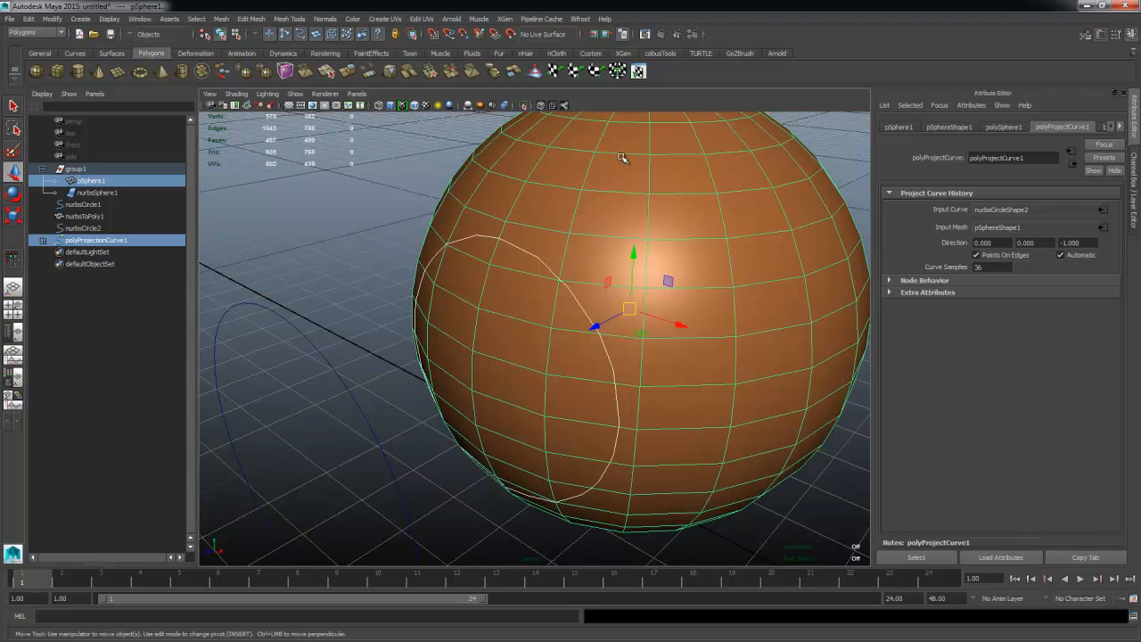
# Step: Review the Split and Split and detach edges options of Split Mesh with Projected Curve, and close them without applying
pyautogui.click(278, 18)
pyautogui.moveTo(251, 19)
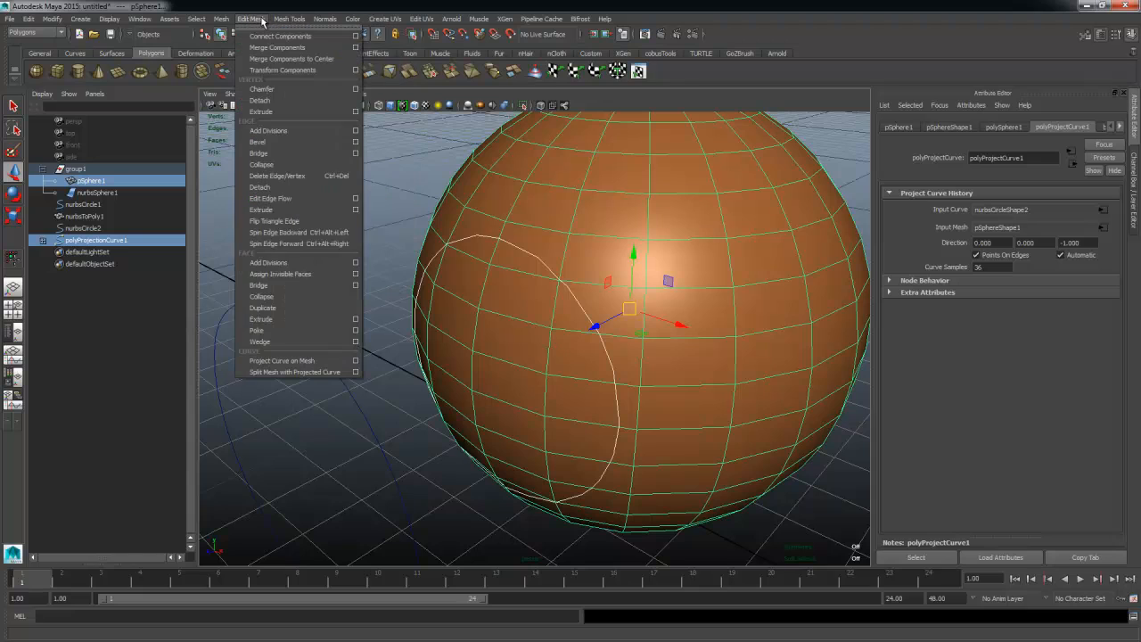
pyautogui.click(355, 372)
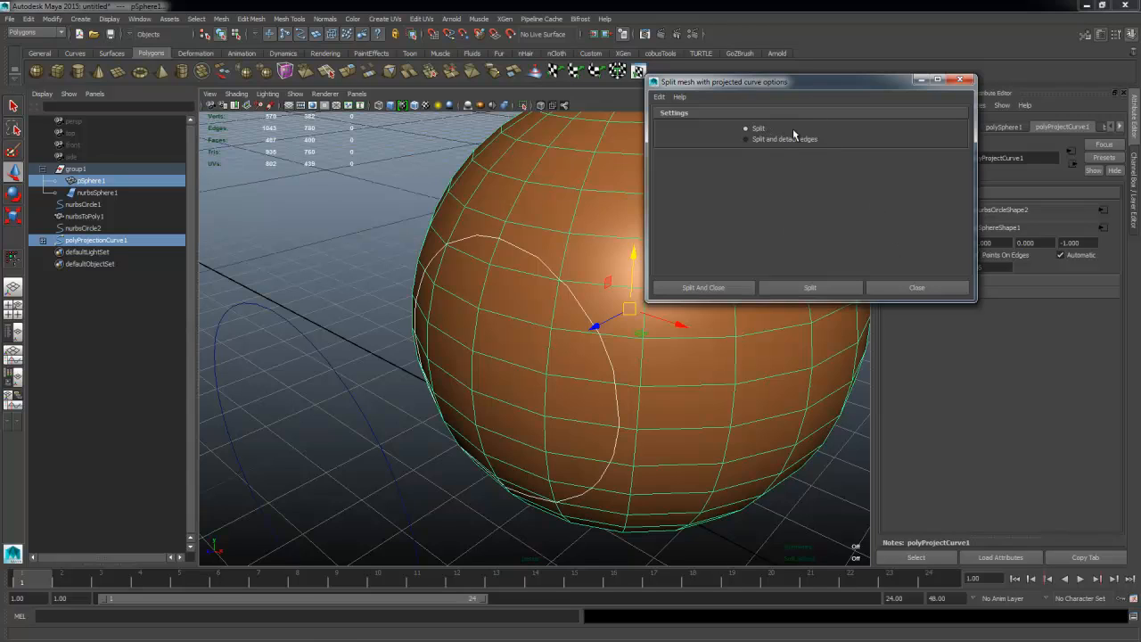
pyautogui.click(915, 287)
# Step: Move the source circle nurbsCircle2 higher so its projection runs over the upper part of the sphere, undoing the trial moves
pyautogui.click(316, 332)
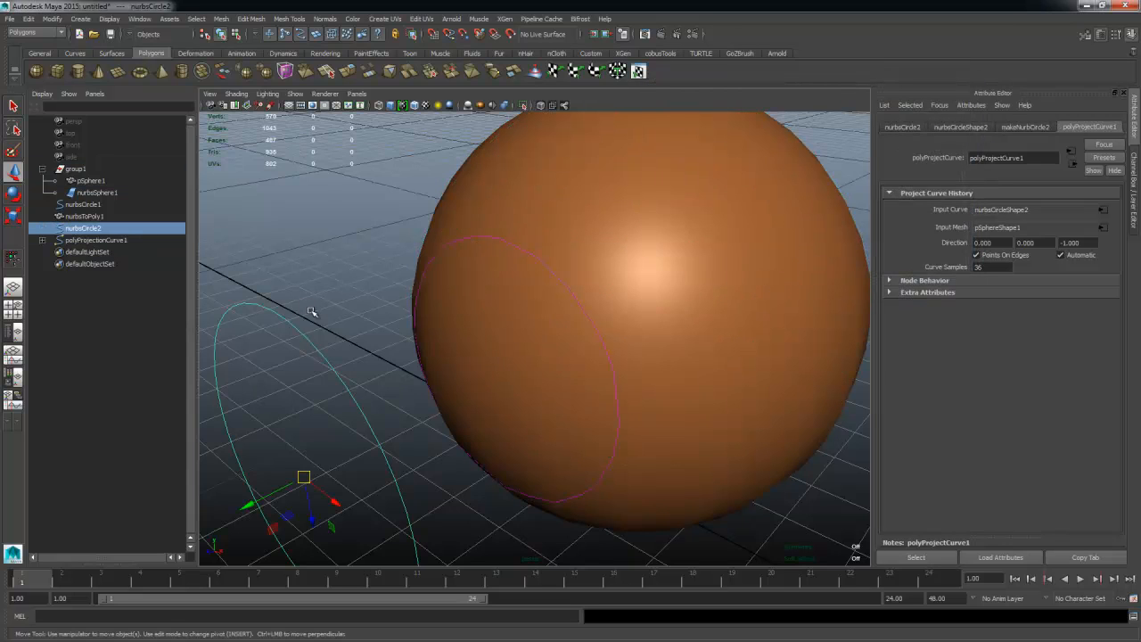
pyautogui.keyDown('alt'); pyautogui.moveTo(540, 365); pyautogui.dragTo(415, 455); pyautogui.keyUp('alt')
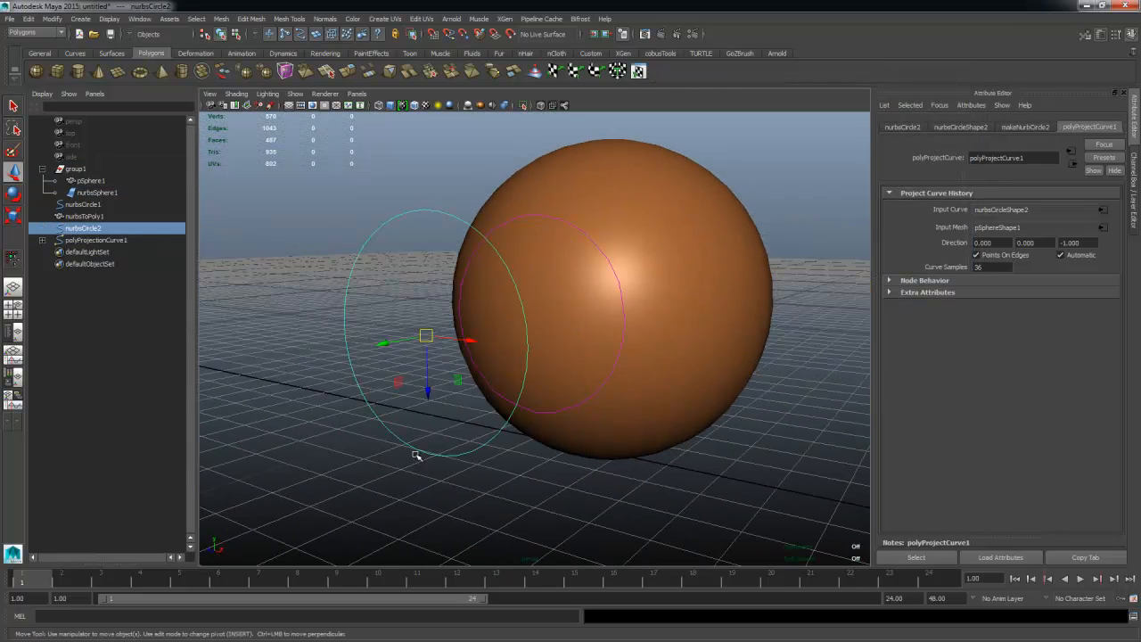
pyautogui.click(433, 379)
pyautogui.hotkey('ctrl', 'z')
pyautogui.moveTo(428, 390); pyautogui.dragTo(591, 290)
pyautogui.hotkey('ctrl', 'z')
pyautogui.moveTo(566, 343); pyautogui.dragTo(452, 304)
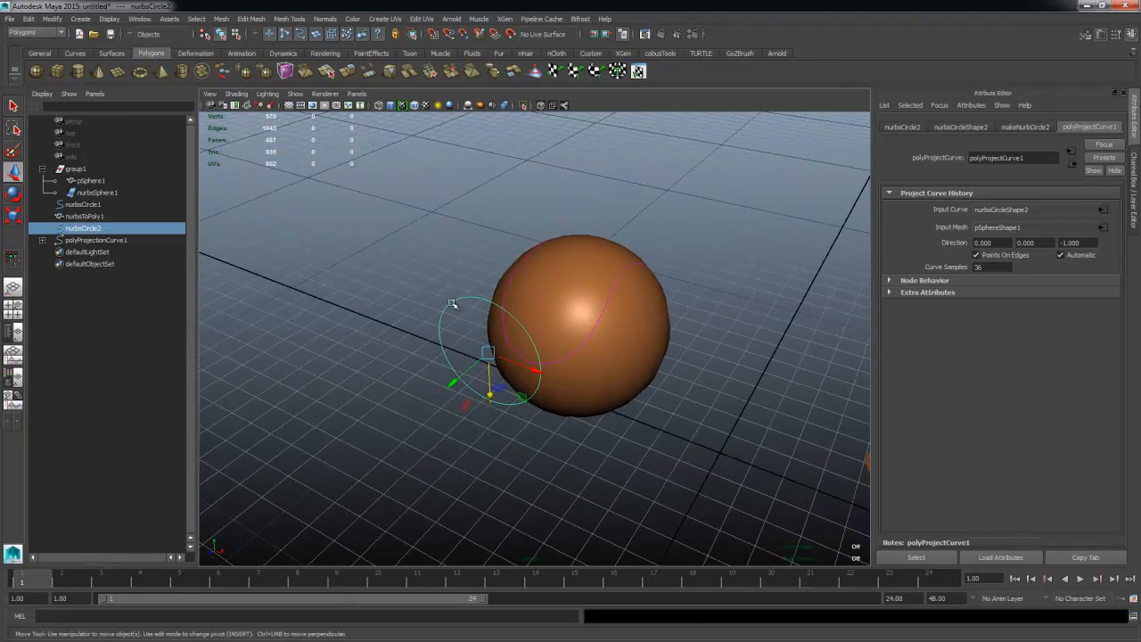
# Step: Scale two opposite control vertices of the source circle toward each other to pinch it into a peanut shape
pyautogui.moveTo(450, 306); pyautogui.dragTo(373, 301, button='right')
pyautogui.click(433, 332)
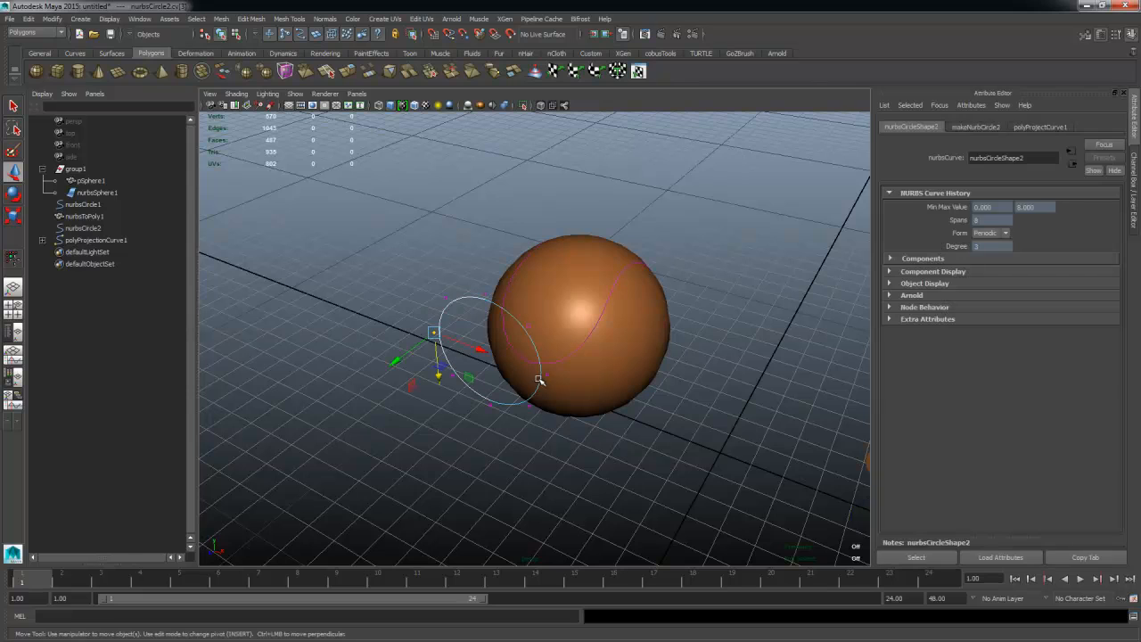
pyautogui.keyDown('shift'); pyautogui.click(542, 373); pyautogui.keyUp('shift')
pyautogui.keyDown('alt'); pyautogui.moveTo(521, 392); pyautogui.dragTo(540, 388); pyautogui.keyUp('alt')
pyautogui.press('r')
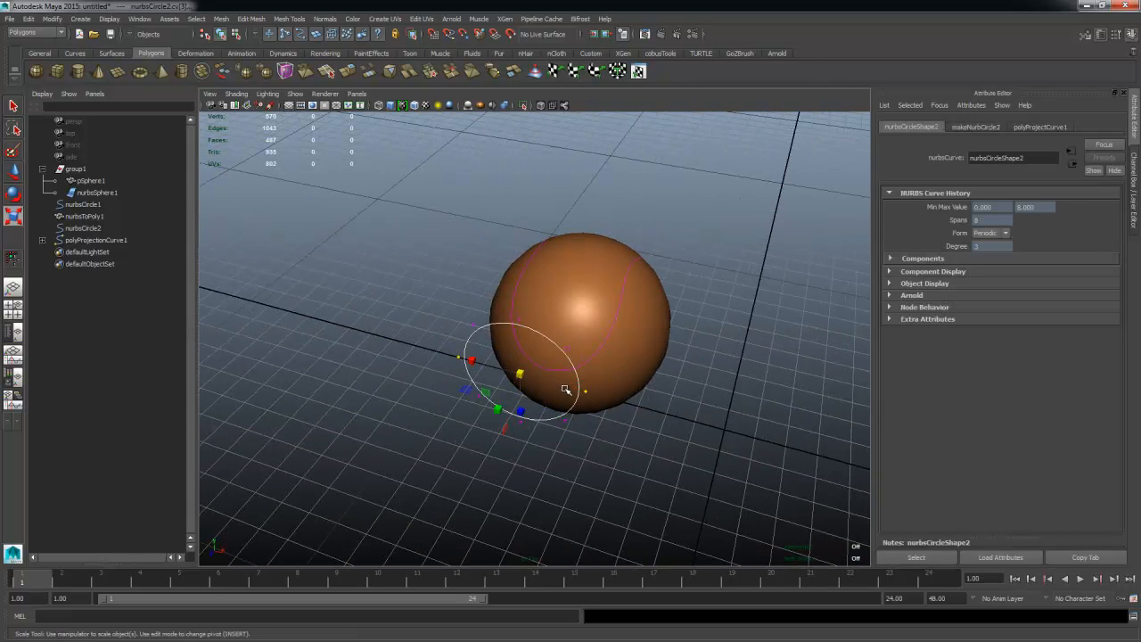
pyautogui.moveTo(475, 363); pyautogui.dragTo(599, 304)
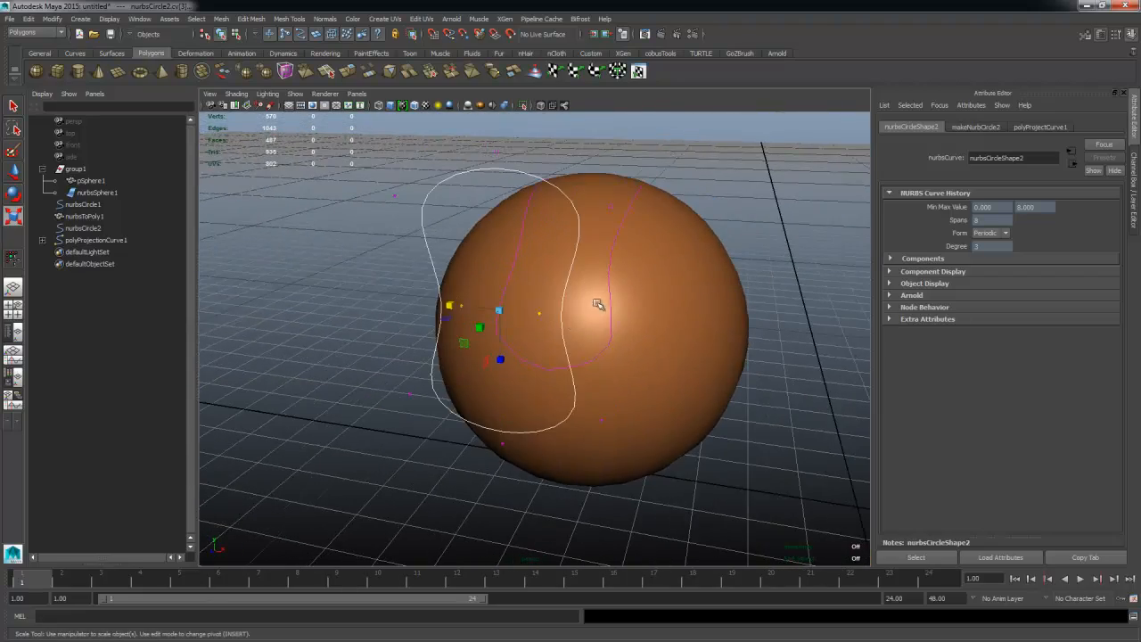
# Step: Split the mesh of pSphere1 with the reshaped polyProjectionCurve1
pyautogui.click(675, 260)
pyautogui.rightClick(675, 260)
pyautogui.keyDown('alt'); pyautogui.moveTo(664, 262); pyautogui.dragTo(639, 312); pyautogui.keyUp('alt')
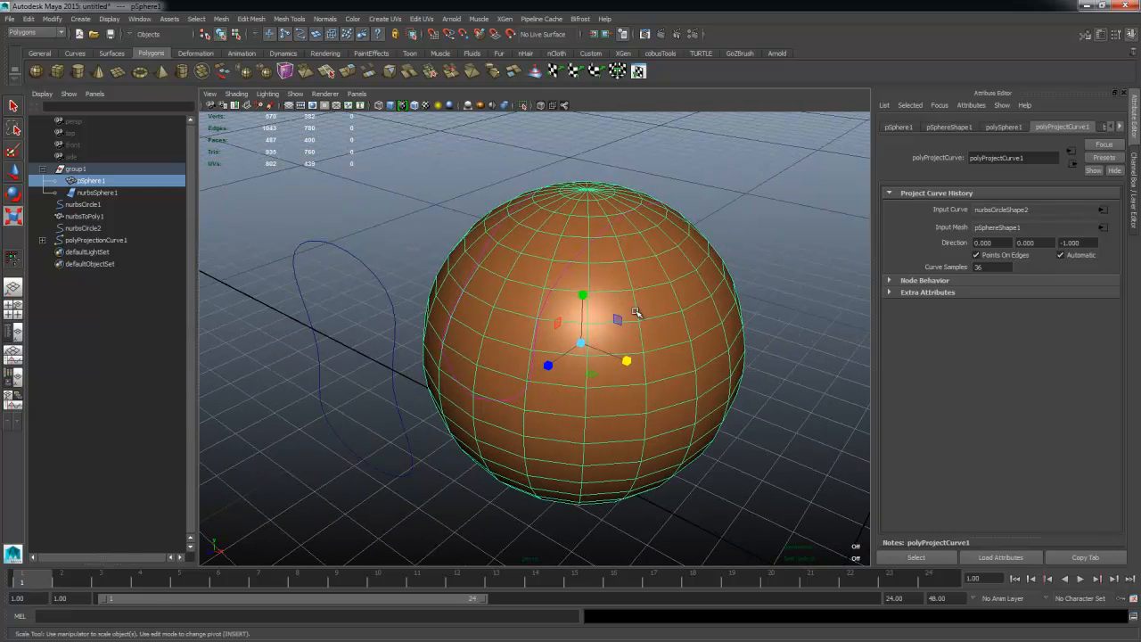
pyautogui.click(79, 239)
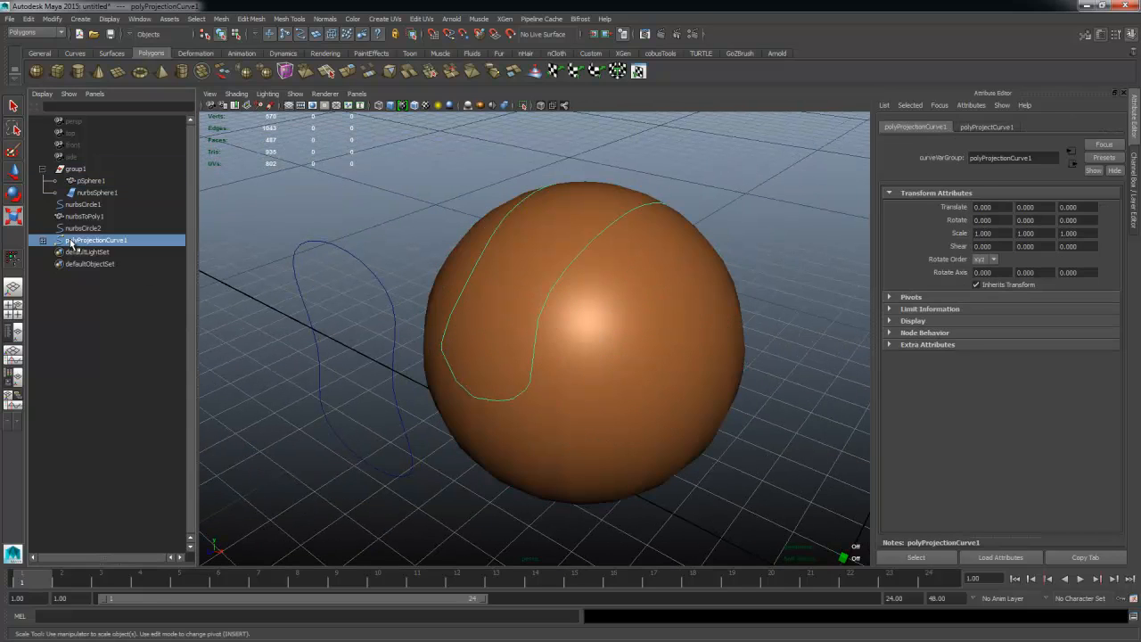
pyautogui.keyDown('ctrl'); pyautogui.click(92, 181); pyautogui.keyUp('ctrl')
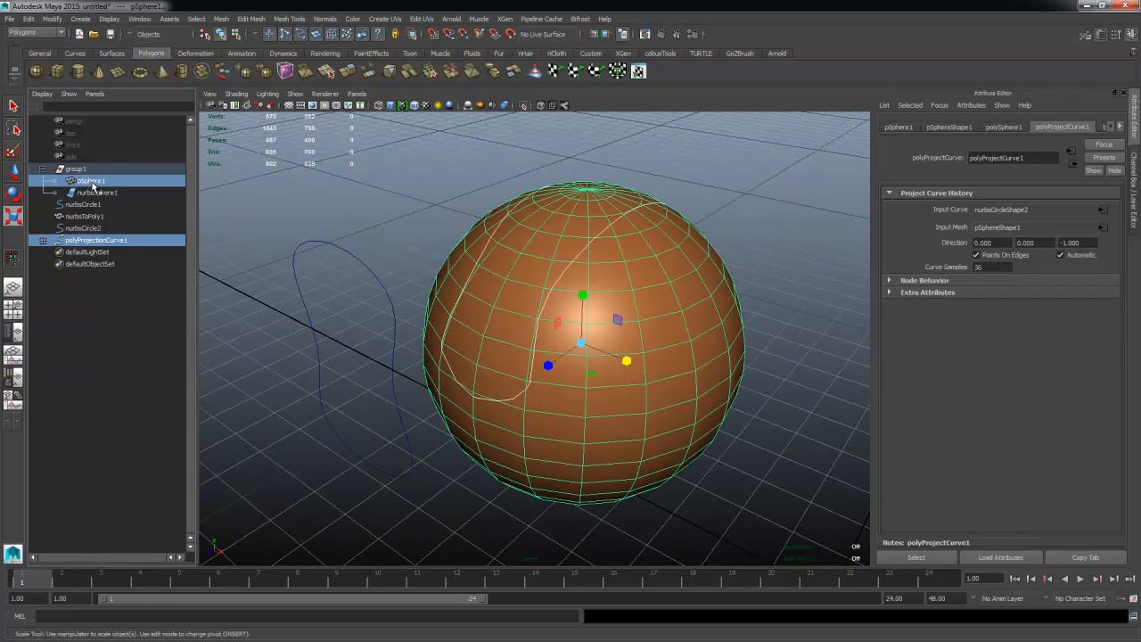
pyautogui.click(250, 19)
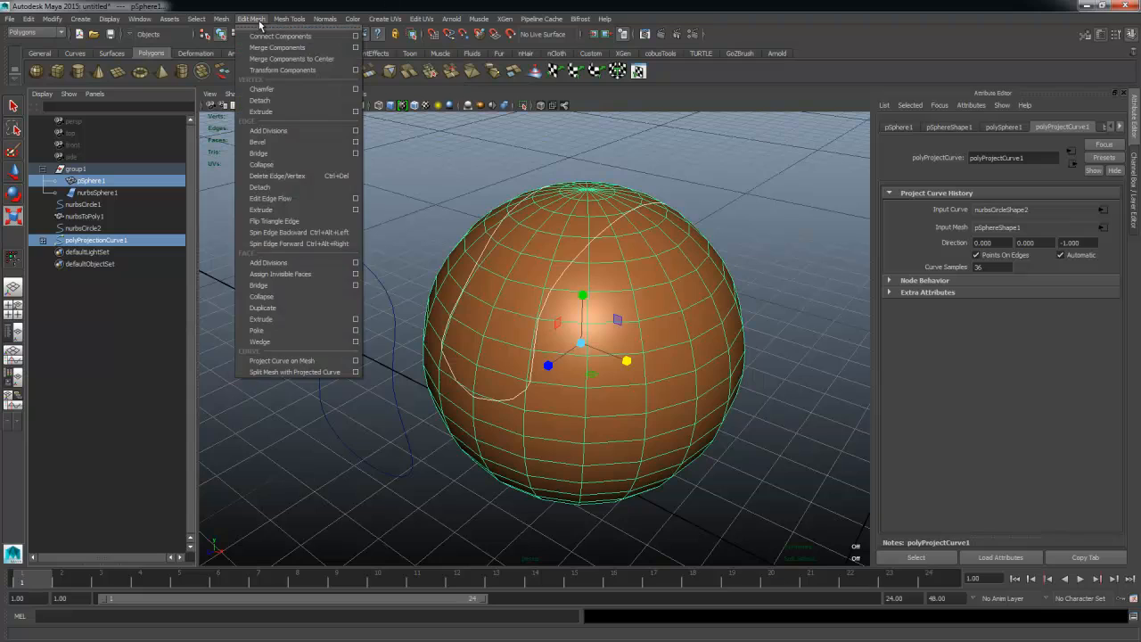
pyautogui.click(272, 372)
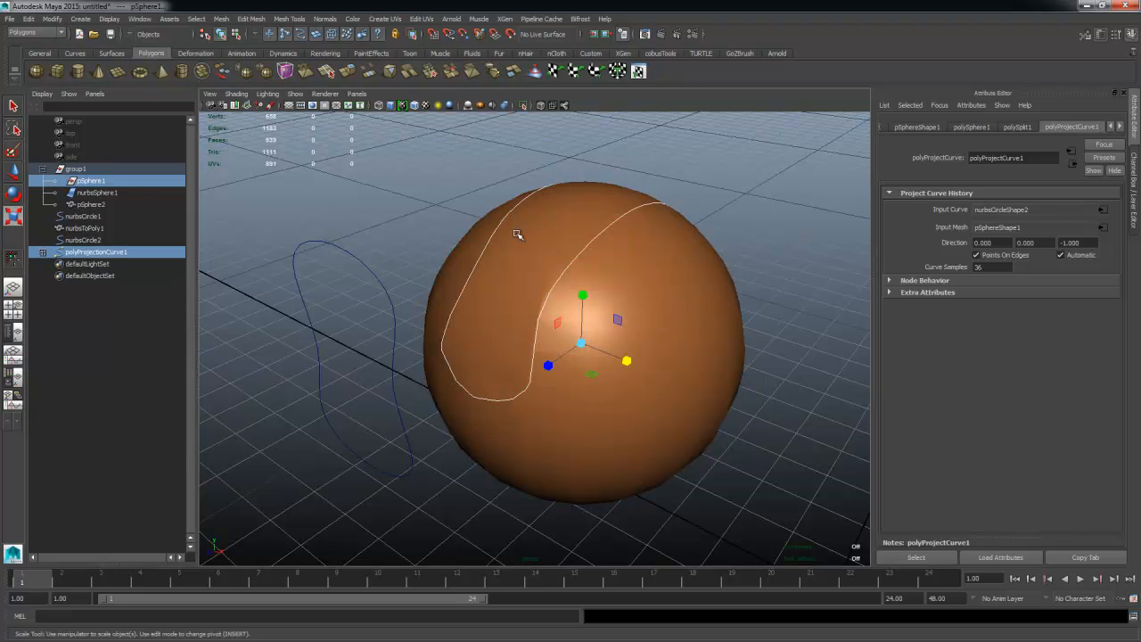
# Step: Select the split sphere pSphere2 and examine the new edges running along the projected curve
pyautogui.keyDown('alt'); pyautogui.moveTo(519, 234); pyautogui.dragTo(630, 260); pyautogui.keyUp('alt')
pyautogui.keyDown('alt'); pyautogui.moveTo(630, 260); pyautogui.dragTo(502, 285, button='middle'); pyautogui.keyUp('alt')
pyautogui.keyDown('alt'); pyautogui.moveTo(502, 285); pyautogui.dragTo(667, 229, button='right'); pyautogui.keyUp('alt')
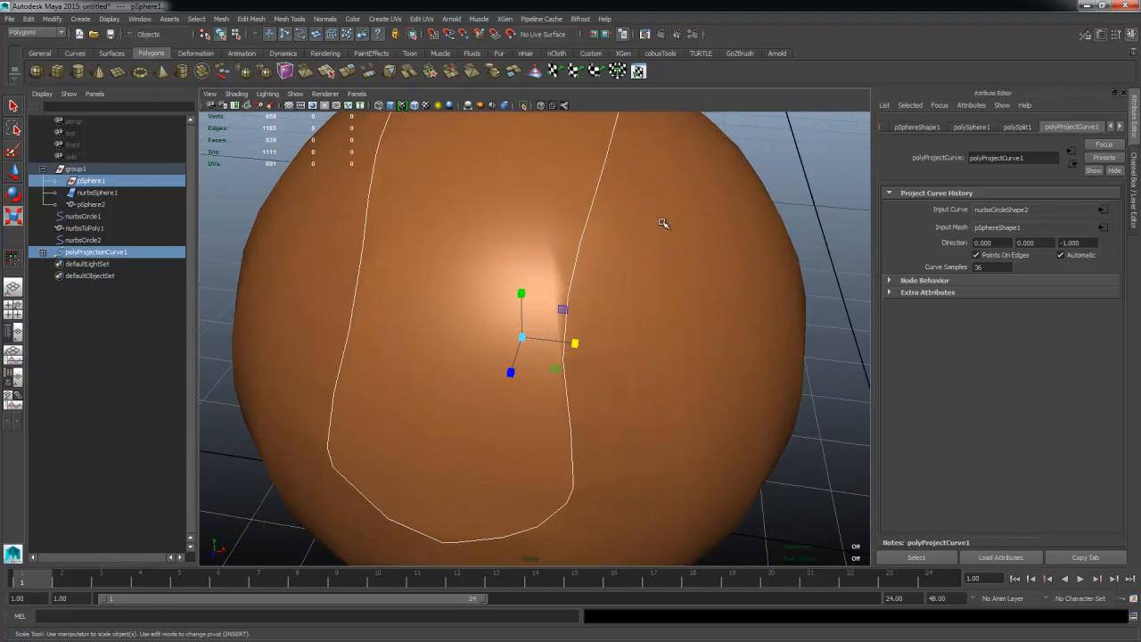
pyautogui.click(665, 231)
pyautogui.keyDown('alt'); pyautogui.moveTo(736, 329); pyautogui.dragTo(683, 280, button='right'); pyautogui.keyUp('alt')
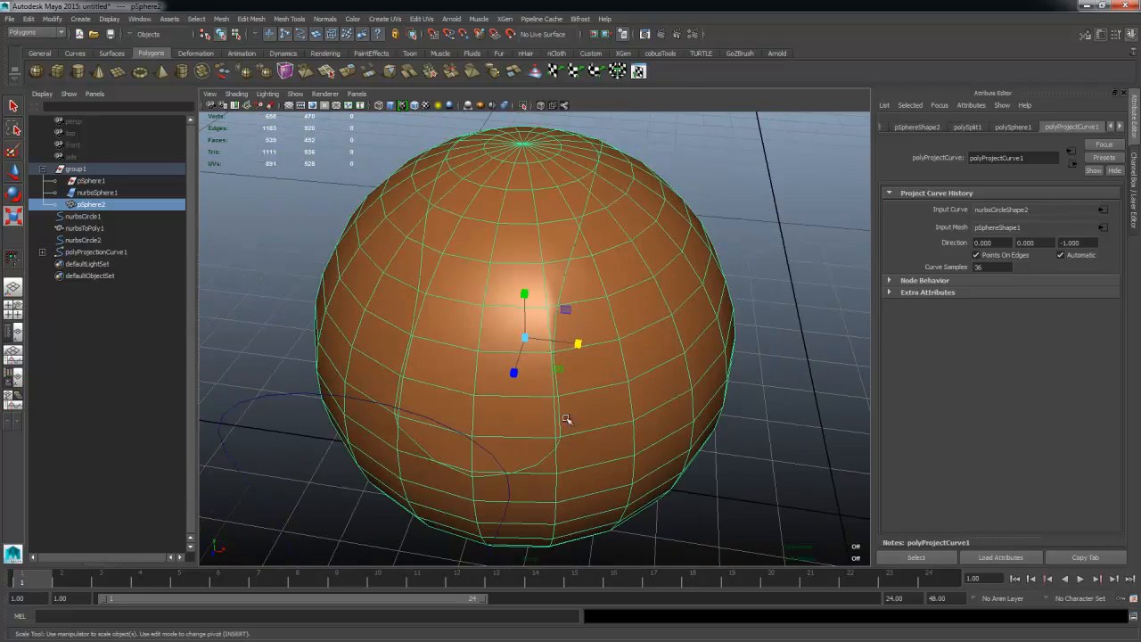
pyautogui.moveTo(592, 210)
pyautogui.keyDown('alt'); pyautogui.mouseDown()
pyautogui.moveTo(604, 189)
pyautogui.moveTo(356, 191)
pyautogui.moveTo(369, 176)
pyautogui.moveTo(604, 191)
pyautogui.mouseUp(); pyautogui.keyUp('alt')
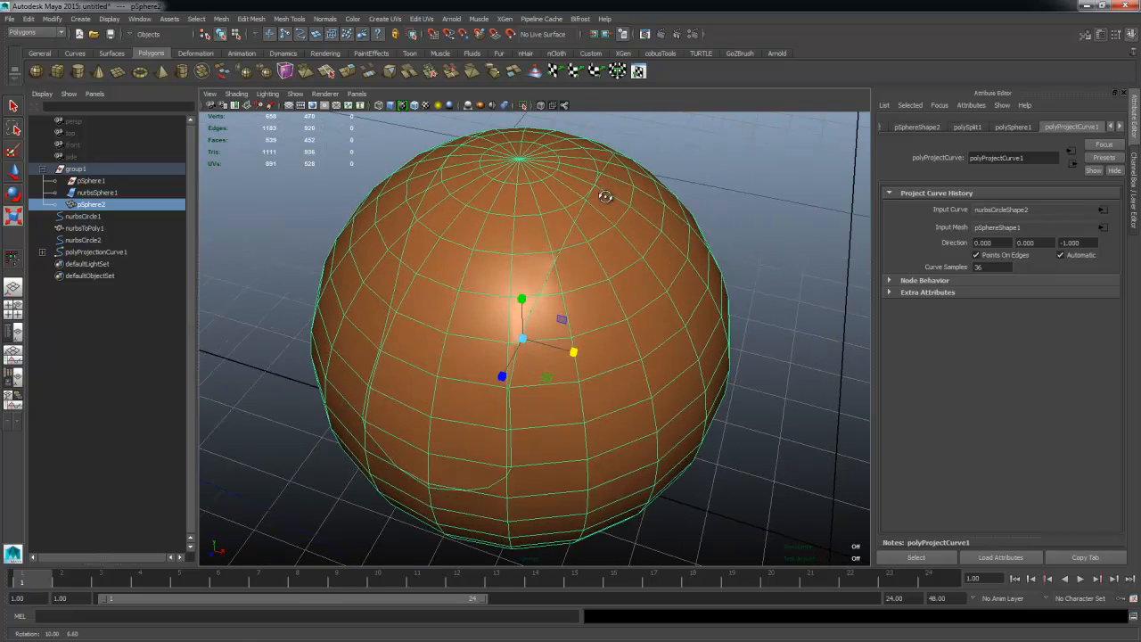
# Step: Show the Modeling Toolkit and compare the split sphere's shading along the cut with its wireframe, leaving pSphere2 selected
pyautogui.click(1134, 264)
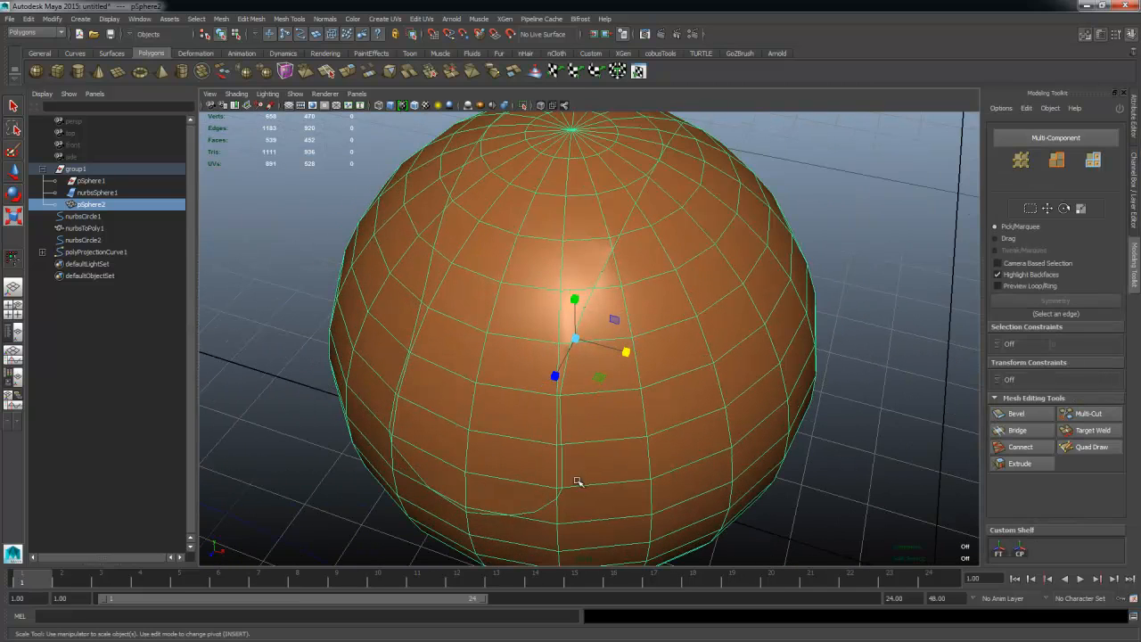
pyautogui.keyDown('alt'); pyautogui.moveTo(699, 135); pyautogui.dragTo(680, 249); pyautogui.keyUp('alt')
pyautogui.keyDown('alt'); pyautogui.moveTo(553, 290); pyautogui.dragTo(598, 305, button='right'); pyautogui.keyUp('alt')
pyautogui.keyDown('alt'); pyautogui.moveTo(598, 306); pyautogui.dragTo(627, 309); pyautogui.keyUp('alt')
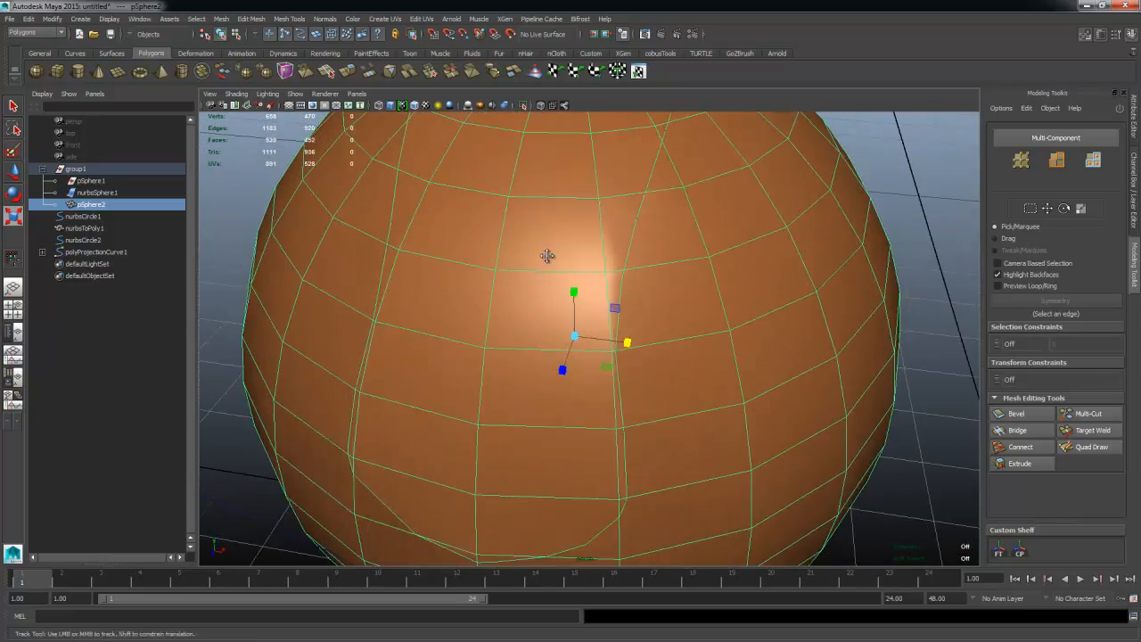
pyautogui.keyDown('alt'); pyautogui.moveTo(547, 255); pyautogui.dragTo(558, 282, button='middle'); pyautogui.keyUp('alt')
pyautogui.moveTo(678, 208); pyautogui.dragTo(729, 198, button='right')
pyautogui.click(881, 200)
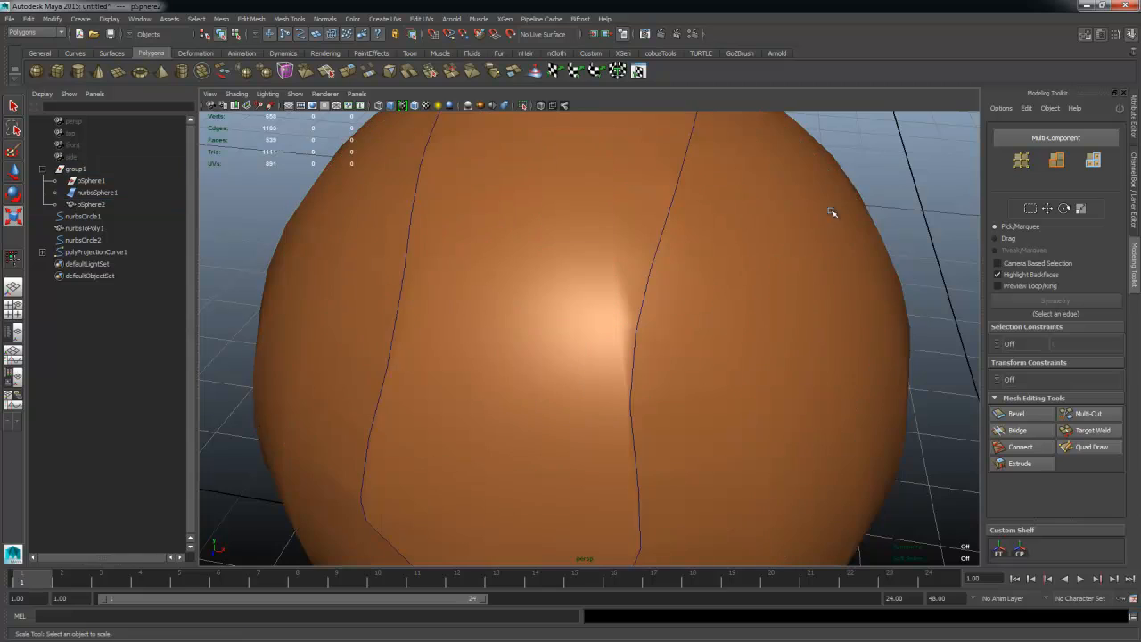
pyautogui.click(724, 238)
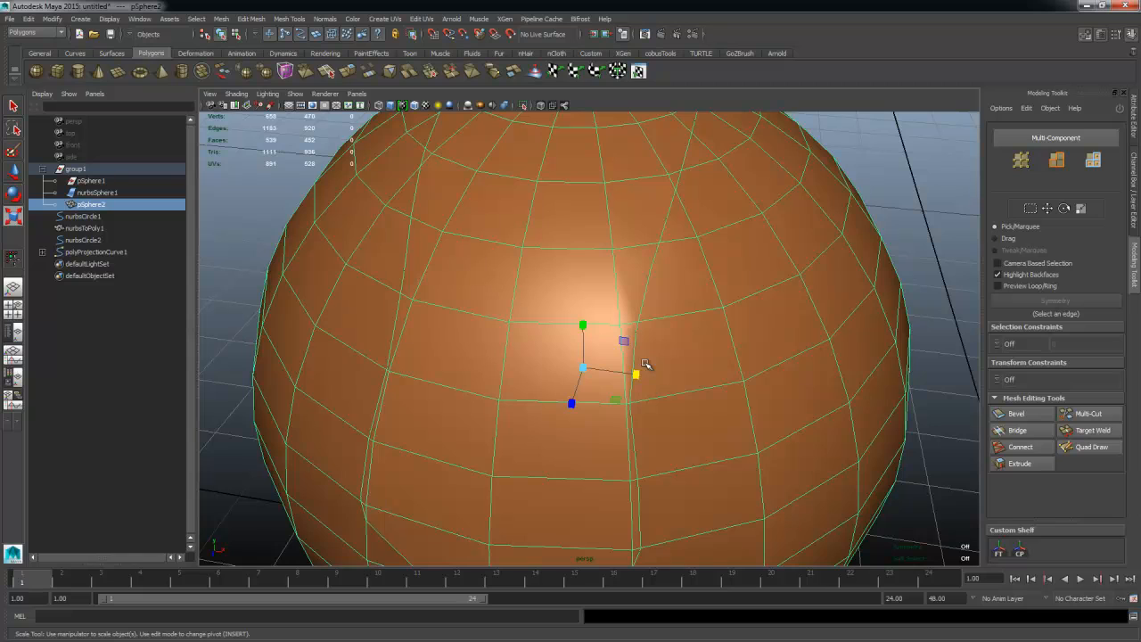
# Step: Create a polygon cube, move it back along Z behind the spheres and scale it up uniformly
pyautogui.scroll(-5, 708, 311)
pyautogui.keyDown('alt'); pyautogui.moveTo(909, 316); pyautogui.dragTo(560, 330); pyautogui.keyUp('alt')
pyautogui.press('w')
pyautogui.click(57, 71)
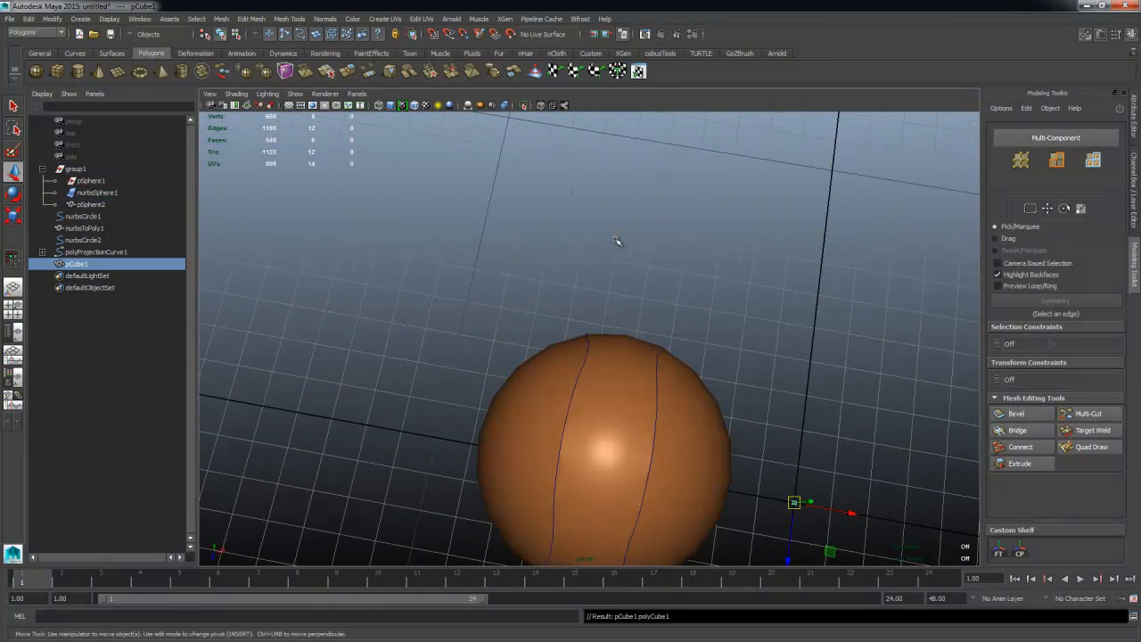
pyautogui.moveTo(790, 556); pyautogui.dragTo(813, 375)
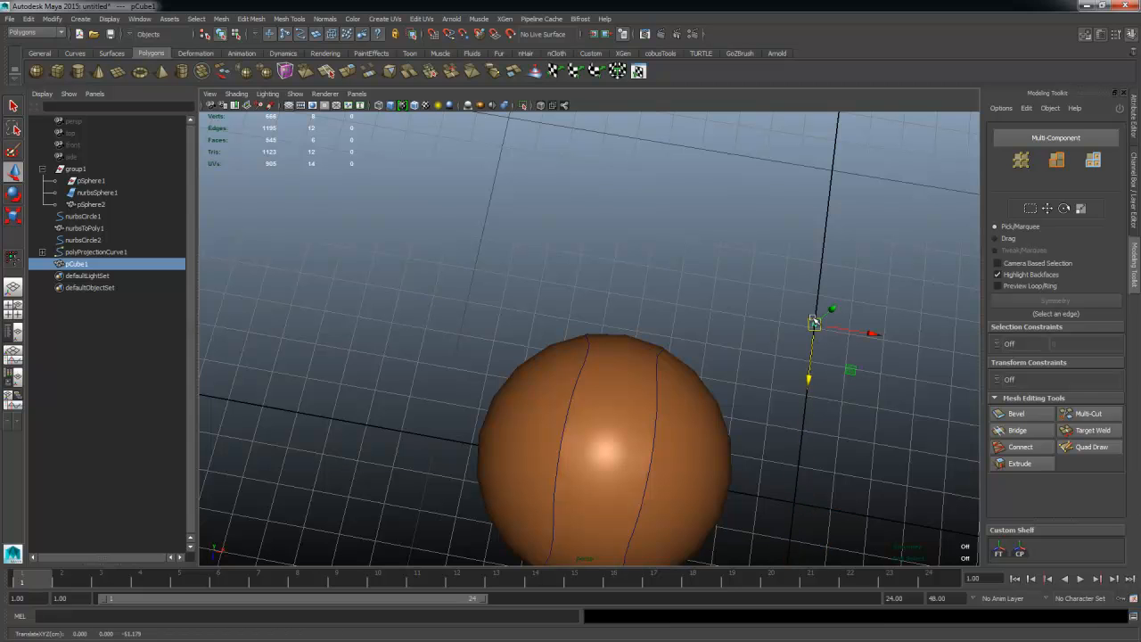
pyautogui.press('r')
pyautogui.moveTo(817, 320); pyautogui.dragTo(728, 336)
pyautogui.press('w')
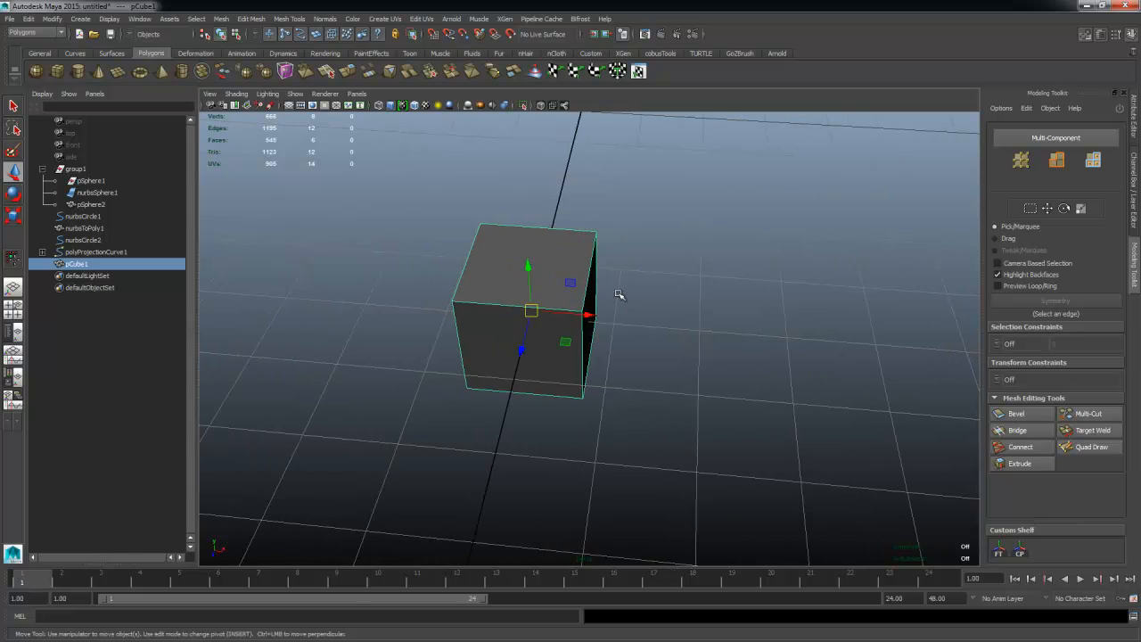
# Step: Duplicate the cube and move the copy along Z until a small gap separates the two cubes
pyautogui.keyDown('alt'); pyautogui.moveTo(621, 296); pyautogui.dragTo(586, 298); pyautogui.keyUp('alt')
pyautogui.hotkey('ctrl', 'd')
pyautogui.keyDown('alt'); pyautogui.moveTo(611, 218); pyautogui.dragTo(581, 470); pyautogui.keyUp('alt')
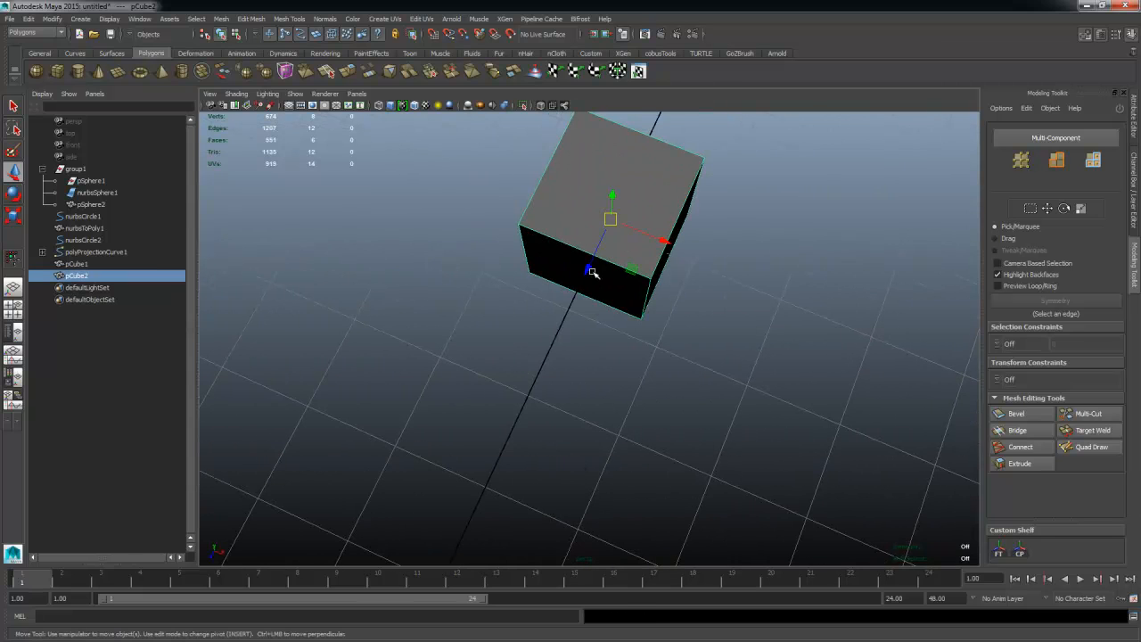
pyautogui.keyDown('alt'); pyautogui.moveTo(592, 272); pyautogui.dragTo(474, 285); pyautogui.keyUp('alt')
# Step: Select pCube1 and pCube2 and combine them into a single mesh
pyautogui.moveTo(459, 214); pyautogui.dragTo(652, 363)
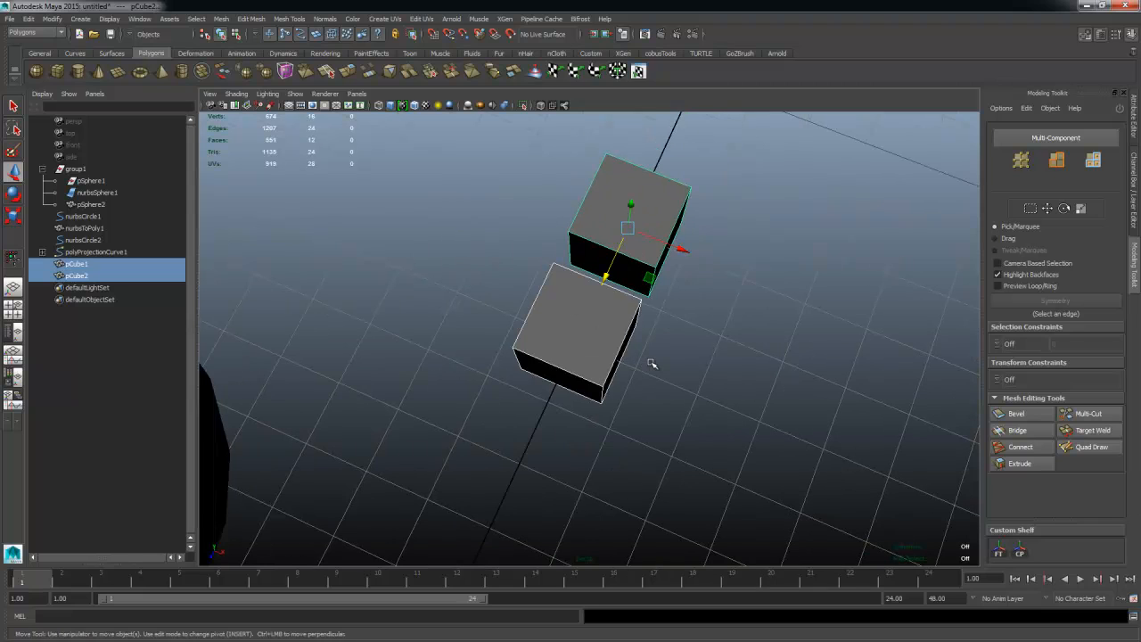
pyautogui.click(219, 20)
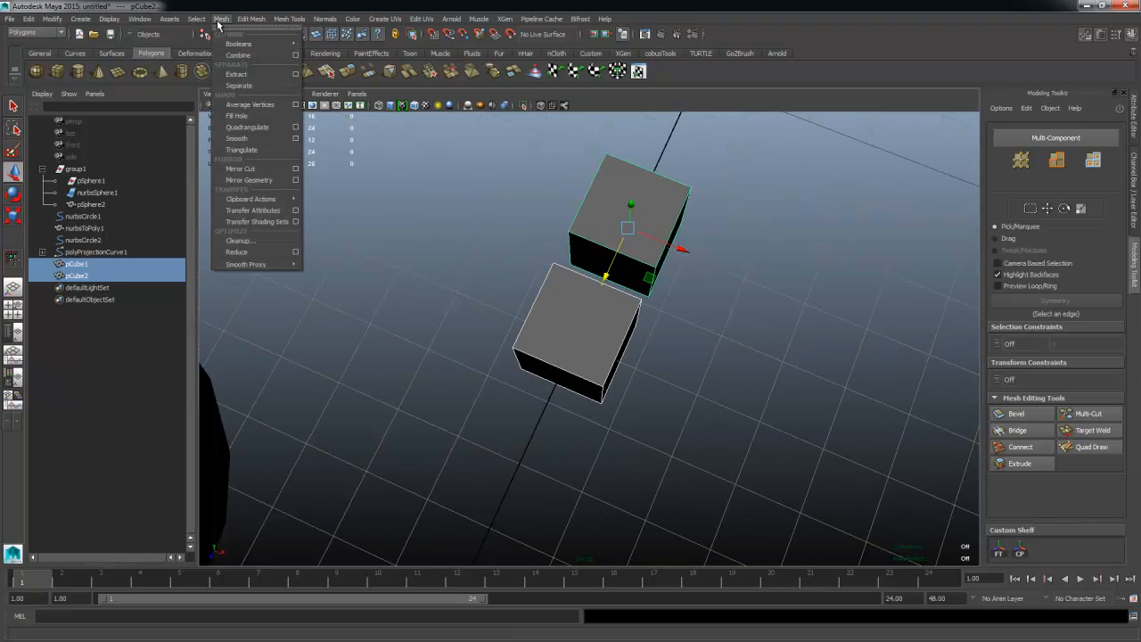
pyautogui.click(237, 56)
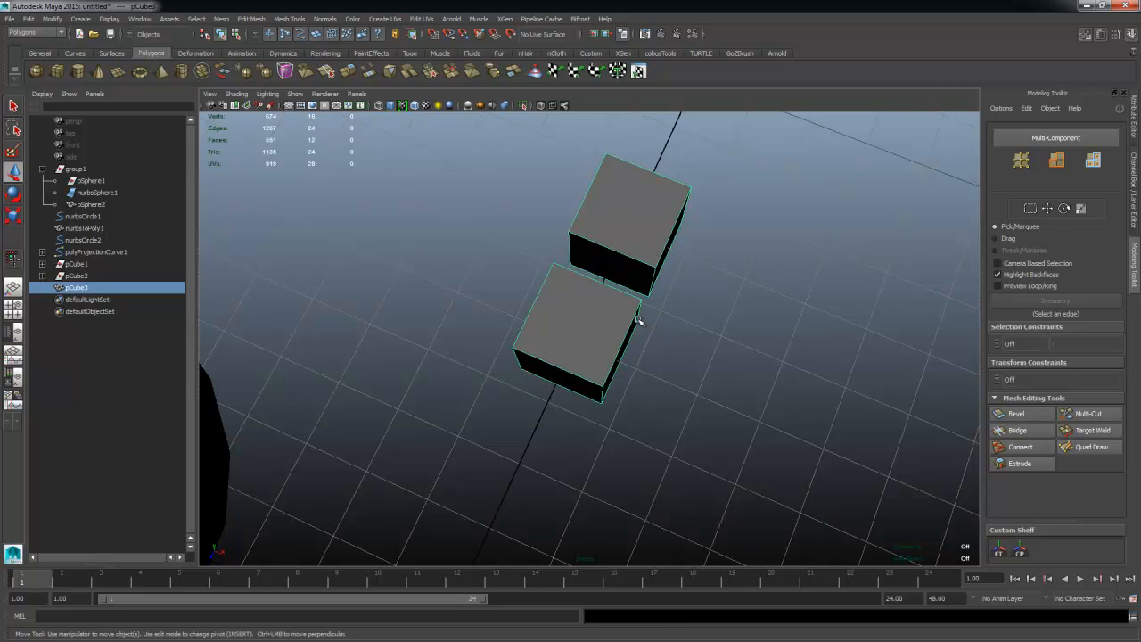
# Step: Center the pivot of the combined cube mesh between its two separate shells
pyautogui.keyDown('alt'); pyautogui.moveTo(711, 375); pyautogui.dragTo(570, 312); pyautogui.keyUp('alt')
pyautogui.keyDown('alt'); pyautogui.moveTo(570, 312); pyautogui.dragTo(475, 403, button='right'); pyautogui.keyUp('alt')
pyautogui.keyDown('alt'); pyautogui.moveTo(475, 403); pyautogui.dragTo(292, 255, button='middle'); pyautogui.keyUp('alt')
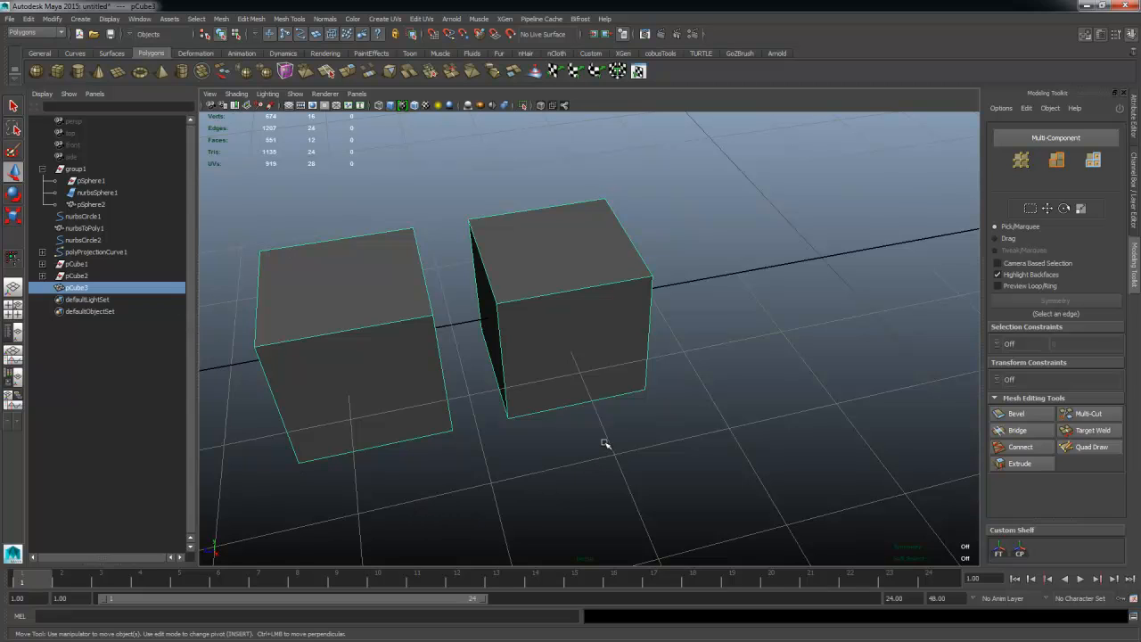
pyautogui.keyDown('alt'); pyautogui.moveTo(589, 412); pyautogui.dragTo(559, 442); pyautogui.keyUp('alt')
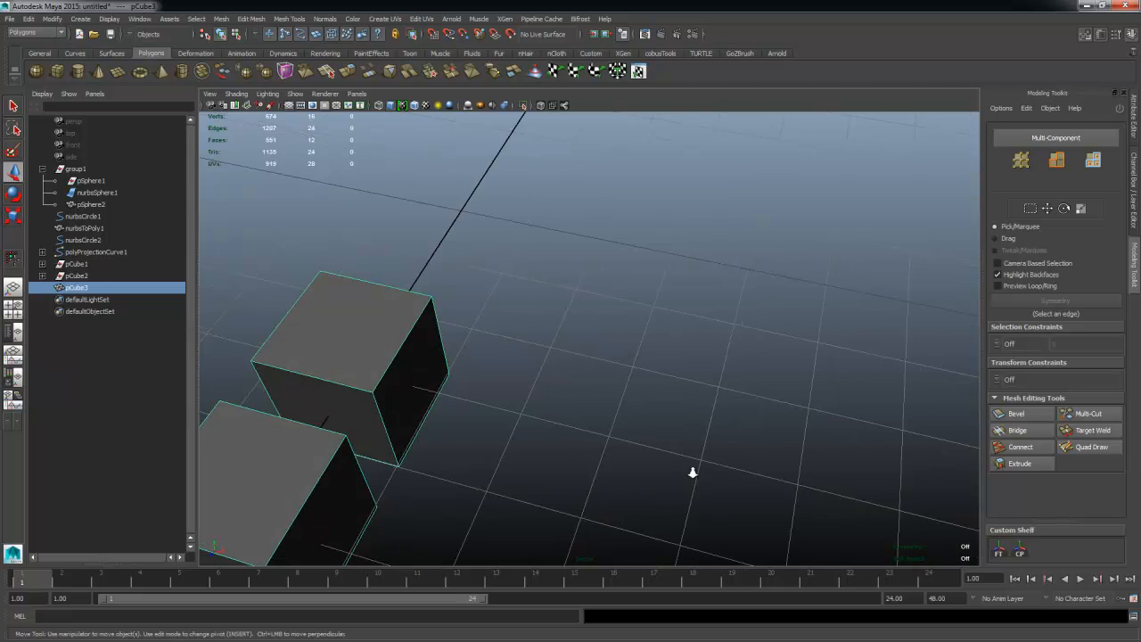
pyautogui.keyDown('alt'); pyautogui.moveTo(692, 471); pyautogui.dragTo(615, 419, button='right'); pyautogui.keyUp('alt')
pyautogui.keyDown('alt'); pyautogui.moveTo(485, 385); pyautogui.dragTo(533, 409); pyautogui.keyUp('alt')
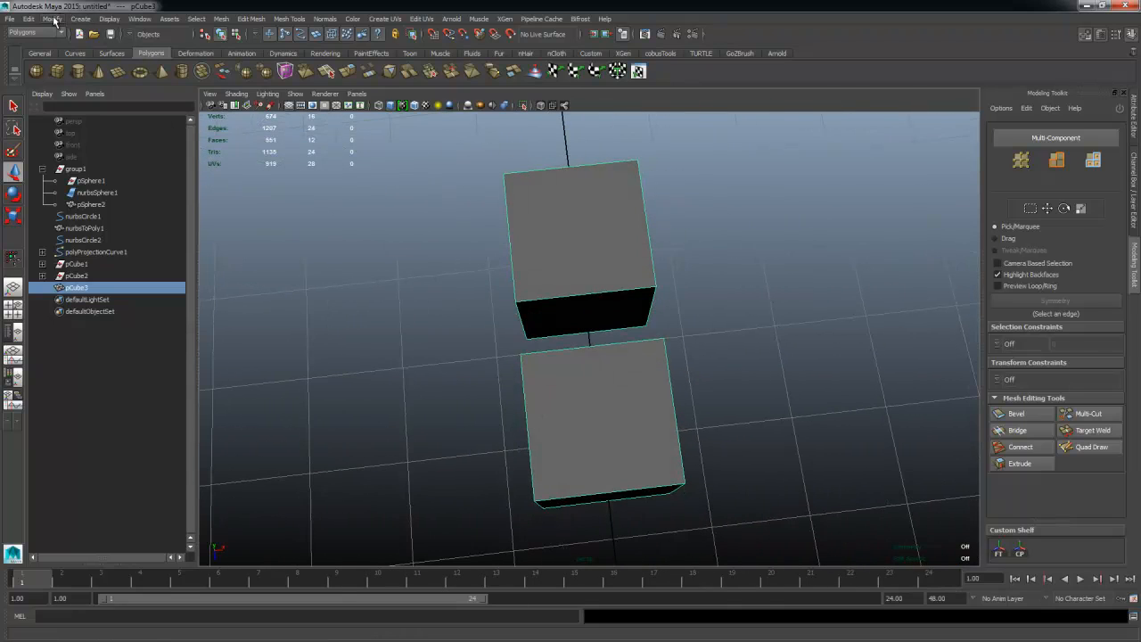
pyautogui.click(54, 19)
pyautogui.click(91, 131)
pyautogui.keyDown('alt'); pyautogui.moveTo(517, 358); pyautogui.dragTo(484, 298); pyautogui.keyUp('alt')
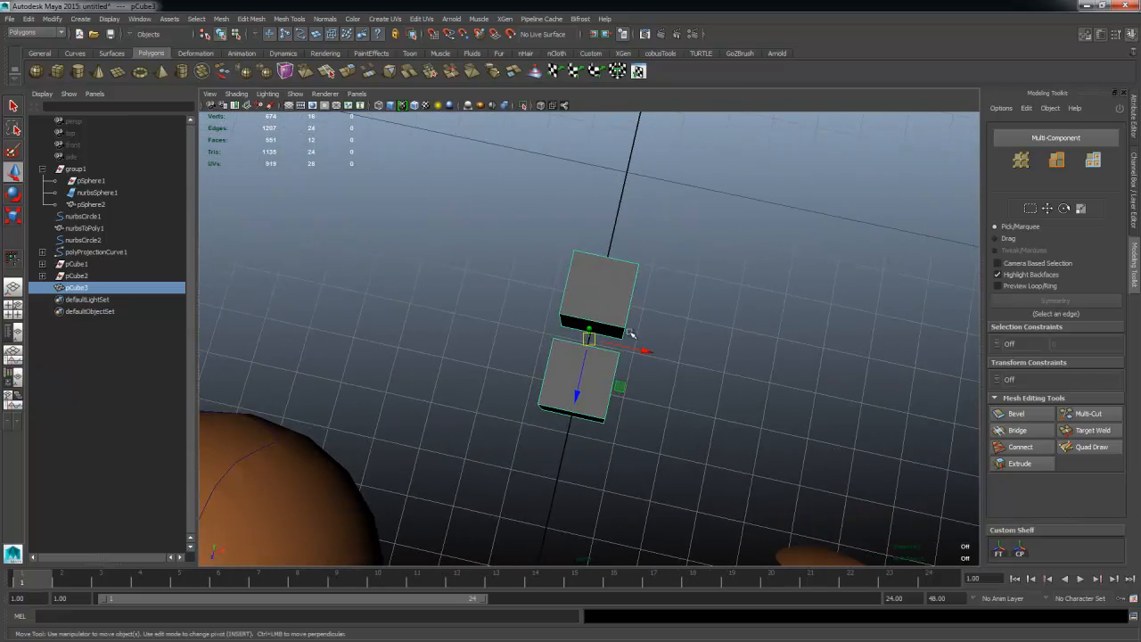
# Step: Select the split sphere pSphere2, frame it and switch it to vertex editing near the projected cut
pyautogui.keyDown('alt'); pyautogui.moveTo(630, 333); pyautogui.dragTo(677, 285); pyautogui.keyUp('alt')
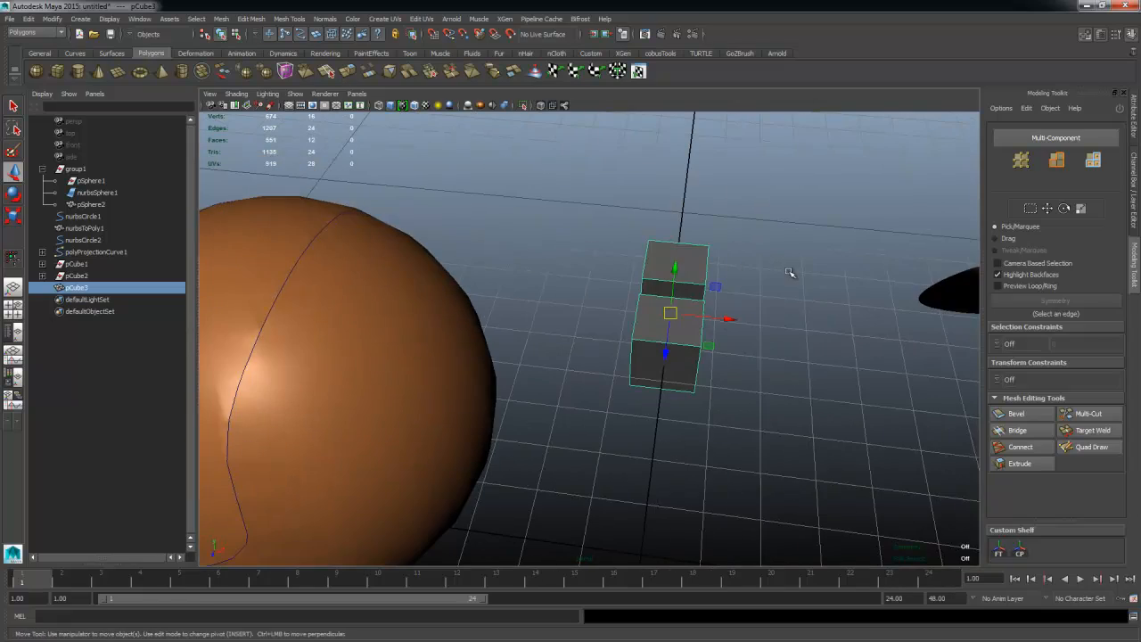
pyautogui.keyDown('alt'); pyautogui.moveTo(789, 272); pyautogui.dragTo(638, 282); pyautogui.keyUp('alt')
pyautogui.click(634, 283)
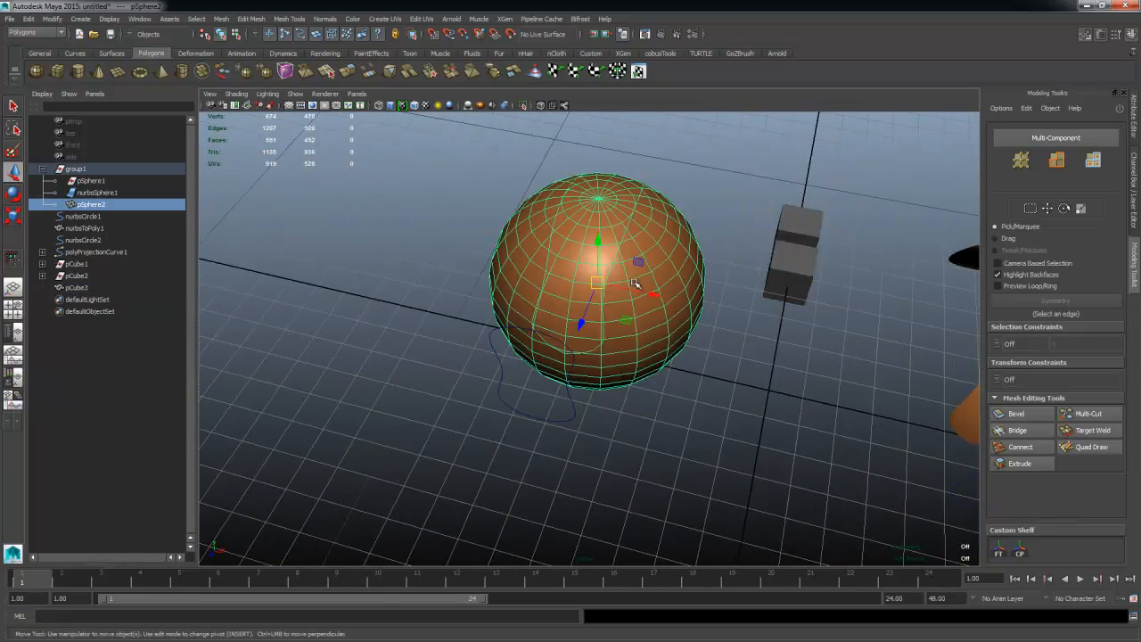
pyautogui.press('f')
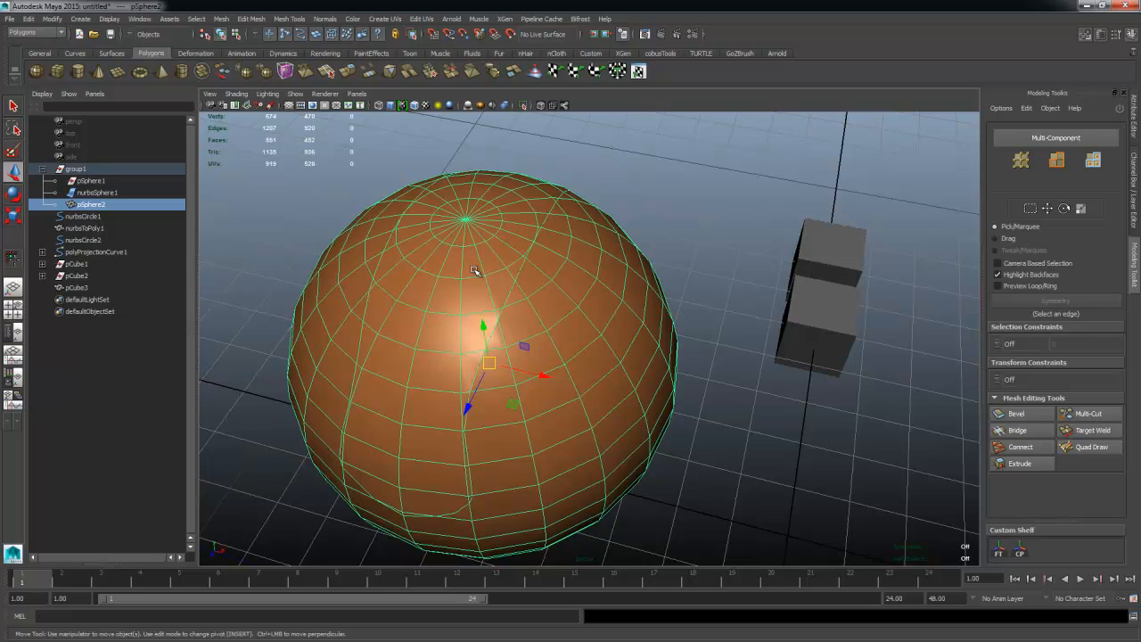
pyautogui.scroll(4, 578, 334)
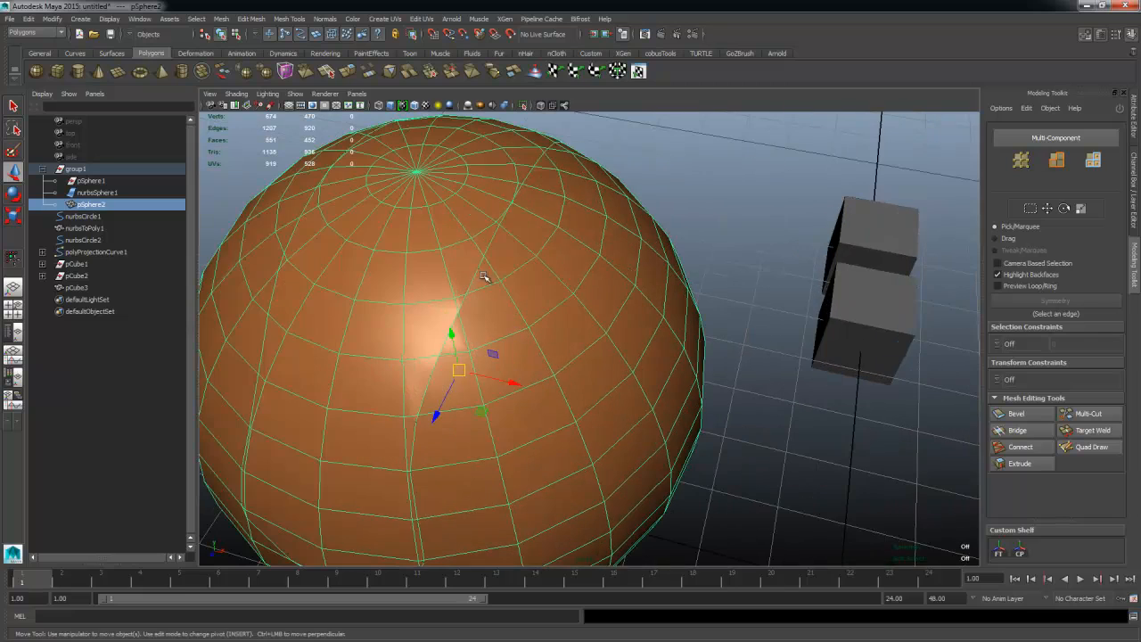
pyautogui.moveTo(473, 263); pyautogui.dragTo(439, 276, button='right')
pyautogui.scroll(6, 321, 315)
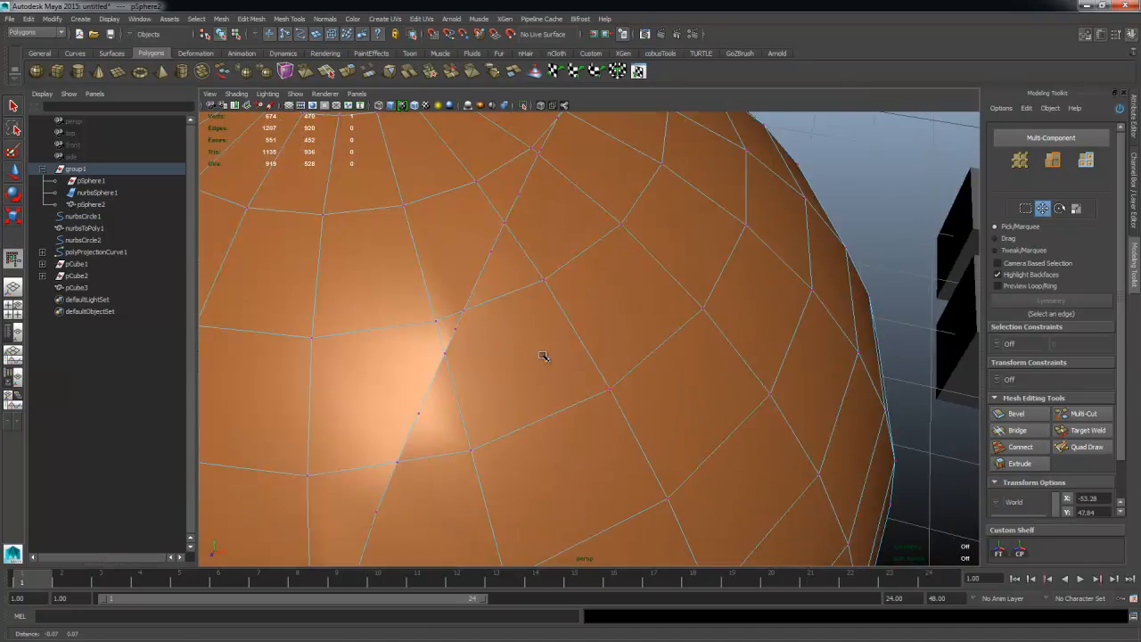
# Step: Try to move one vertex beside the projected cut on pSphere2, and undo the move
pyautogui.keyDown('alt'); pyautogui.moveTo(680, 392); pyautogui.dragTo(708, 471); pyautogui.keyUp('alt')
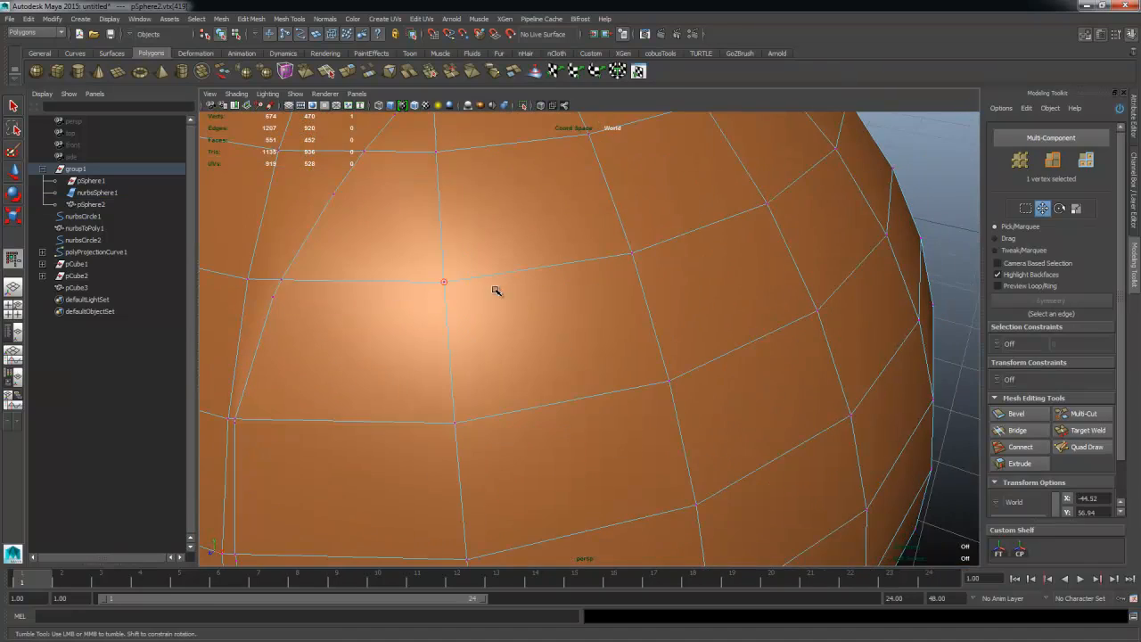
pyautogui.keyDown('alt'); pyautogui.moveTo(497, 290); pyautogui.dragTo(637, 395, button='middle'); pyautogui.keyUp('alt')
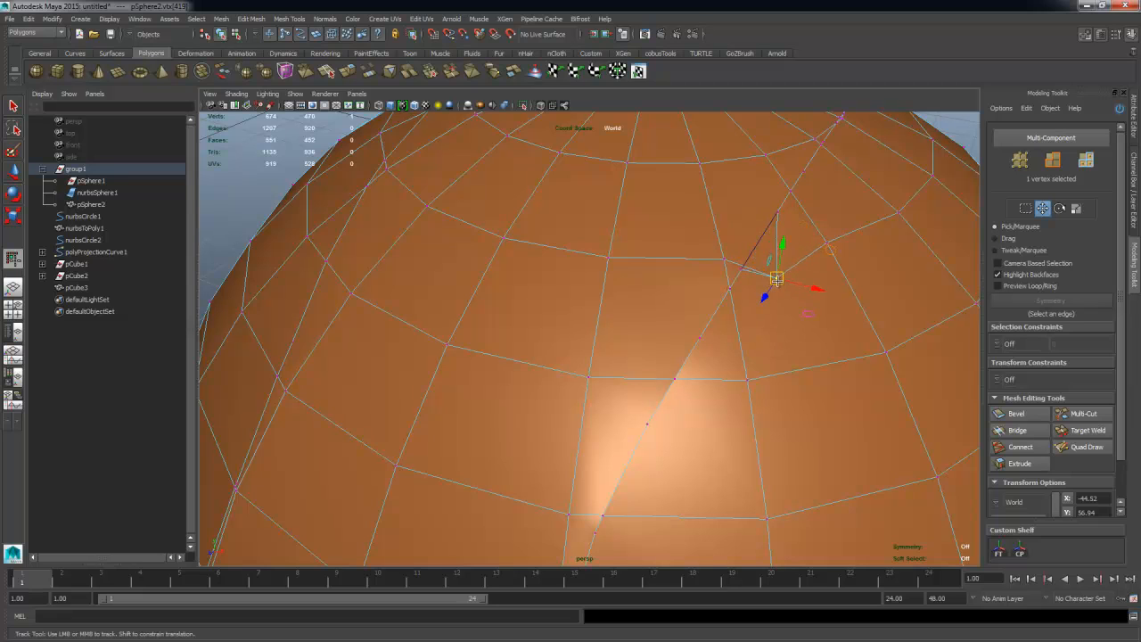
pyautogui.keyDown('alt'); pyautogui.moveTo(753, 267); pyautogui.dragTo(673, 314, button='right'); pyautogui.keyUp('alt')
pyautogui.keyDown('alt'); pyautogui.moveTo(463, 346); pyautogui.dragTo(652, 298, button='middle'); pyautogui.keyUp('alt')
pyautogui.keyDown('alt'); pyautogui.moveTo(647, 305); pyautogui.dragTo(693, 303, button='right'); pyautogui.keyUp('alt')
pyautogui.moveTo(640, 267); pyautogui.dragTo(668, 251)
pyautogui.hotkey('ctrl', 'z')
# Step: Examine how the vertices and edges along the projected cut connect to the rest of pSphere2's mesh
pyautogui.keyDown('alt'); pyautogui.moveTo(661, 257); pyautogui.dragTo(588, 294, button='right'); pyautogui.keyUp('alt')
pyautogui.keyDown('alt'); pyautogui.moveTo(588, 294); pyautogui.dragTo(626, 305); pyautogui.keyUp('alt')
pyautogui.keyDown('alt'); pyautogui.moveTo(625, 305); pyautogui.dragTo(645, 309, button='right'); pyautogui.keyUp('alt')
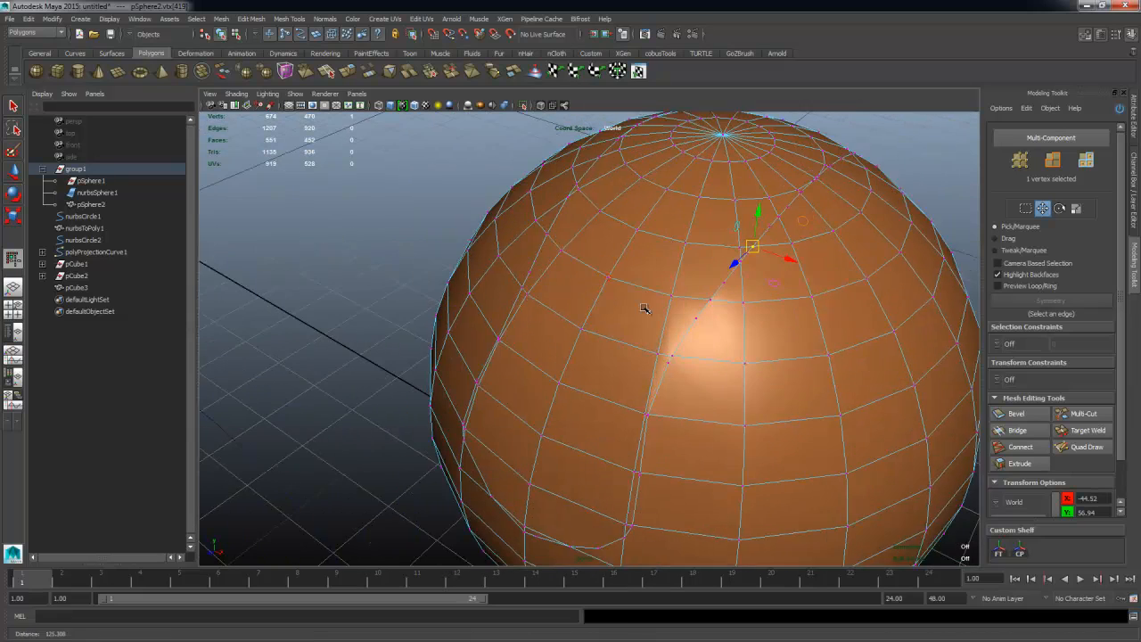
pyautogui.keyDown('alt'); pyautogui.moveTo(645, 309); pyautogui.dragTo(633, 316, button='middle'); pyautogui.keyUp('alt')
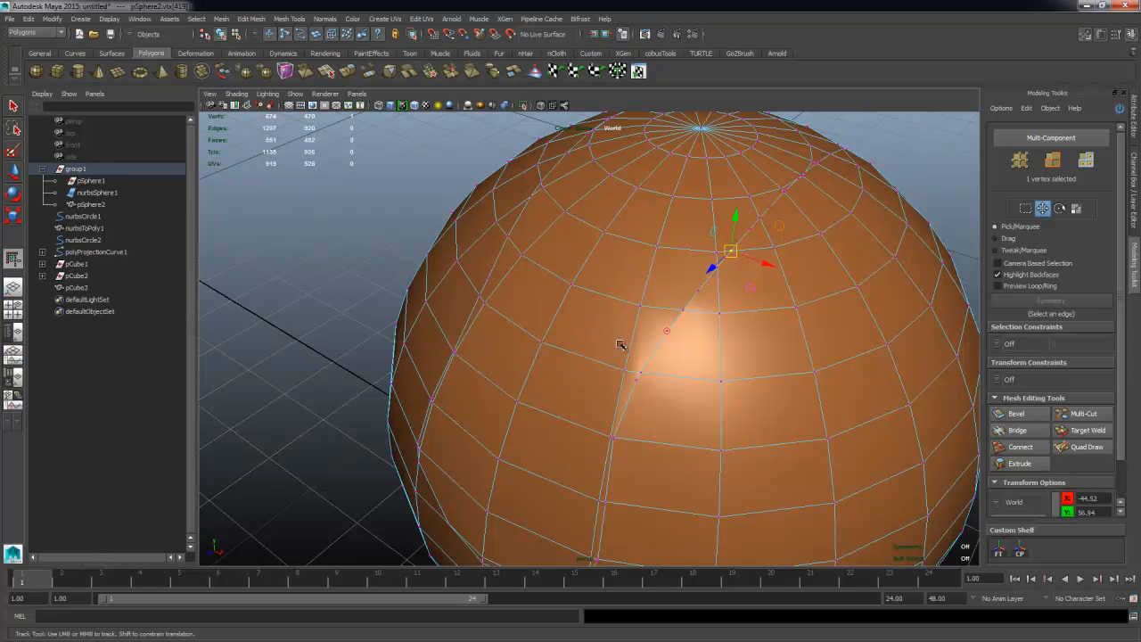
pyautogui.keyDown('alt'); pyautogui.moveTo(618, 345); pyautogui.dragTo(628, 385); pyautogui.keyUp('alt')
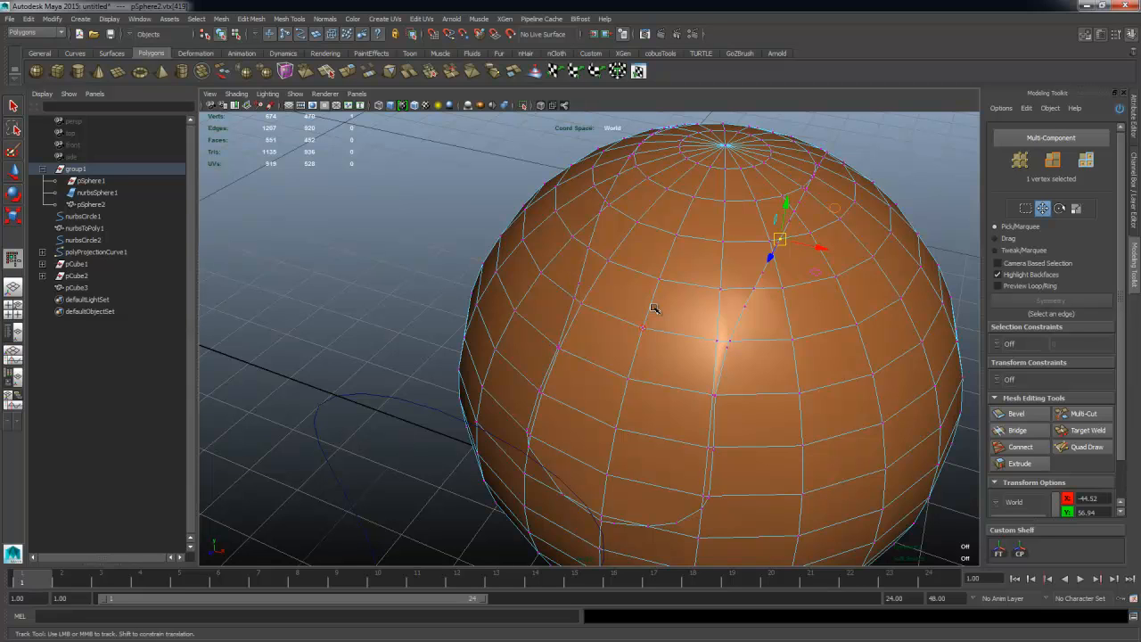
pyautogui.keyDown('alt'); pyautogui.moveTo(655, 312); pyautogui.dragTo(616, 308); pyautogui.keyUp('alt')
pyautogui.keyDown('alt'); pyautogui.moveTo(616, 309); pyautogui.dragTo(642, 285, button='right'); pyautogui.keyUp('alt')
# Step: Switch pSphere2 to face editing and select all the faces enclosed by the projected peanut outline
pyautogui.moveTo(683, 212); pyautogui.dragTo(684, 239, button='right')
pyautogui.keyDown('alt'); pyautogui.moveTo(693, 223); pyautogui.dragTo(675, 304, button='middle'); pyautogui.keyUp('alt')
pyautogui.click(656, 265)
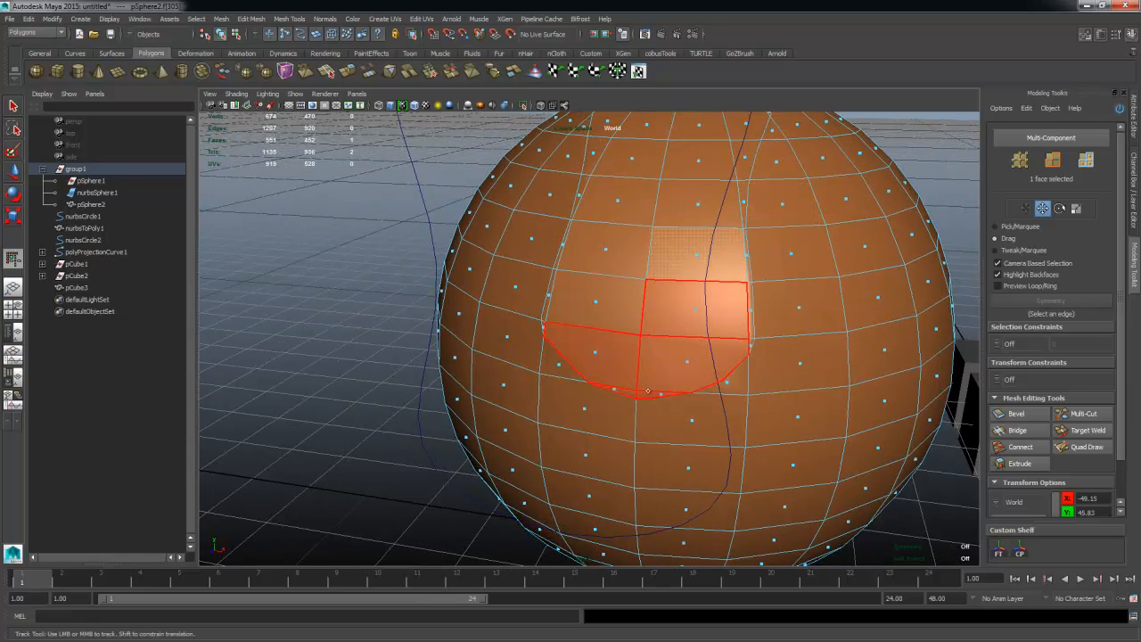
pyautogui.moveTo(546, 326)
pyautogui.mouseDown()
pyautogui.moveTo(548, 273)
pyautogui.moveTo(567, 258)
pyautogui.moveTo(535, 230)
pyautogui.moveTo(615, 201)
pyautogui.moveTo(604, 141)
pyautogui.moveTo(732, 176)
pyautogui.moveTo(724, 301)
pyautogui.moveTo(748, 265)
pyautogui.moveTo(784, 308)
pyautogui.moveTo(722, 307)
pyautogui.moveTo(818, 270)
pyautogui.mouseUp()
pyautogui.keyDown('shift'); pyautogui.moveTo(796, 210); pyautogui.dragTo(794, 359); pyautogui.keyUp('shift')
pyautogui.moveTo(512, 298)
pyautogui.keyDown('ctrl'); pyautogui.mouseDown()
pyautogui.moveTo(540, 230)
pyautogui.moveTo(601, 255)
pyautogui.moveTo(615, 278)
pyautogui.mouseUp(); pyautogui.keyUp('ctrl')
pyautogui.keyDown('shift'); pyautogui.moveTo(747, 281); pyautogui.dragTo(746, 189); pyautogui.keyUp('shift')
pyautogui.keyDown('alt'); pyautogui.moveTo(703, 416); pyautogui.dragTo(721, 308, button='middle'); pyautogui.keyUp('alt')
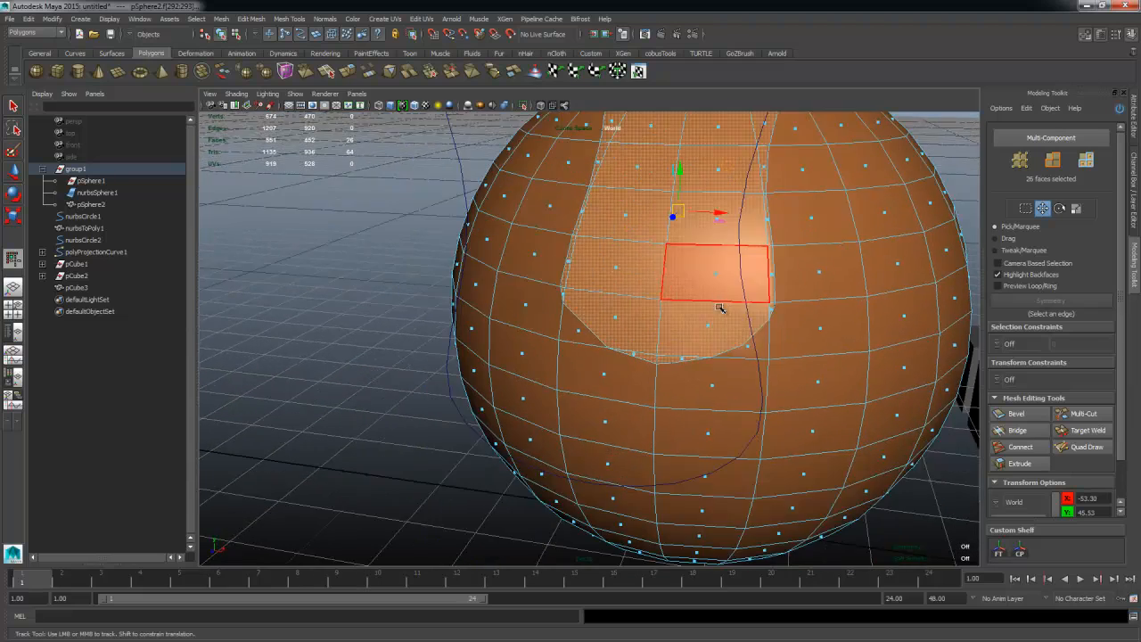
pyautogui.keyDown('alt'); pyautogui.moveTo(721, 308); pyautogui.dragTo(756, 331); pyautogui.keyUp('alt')
pyautogui.keyDown('alt'); pyautogui.moveTo(663, 375); pyautogui.dragTo(634, 383, button='middle'); pyautogui.keyUp('alt')
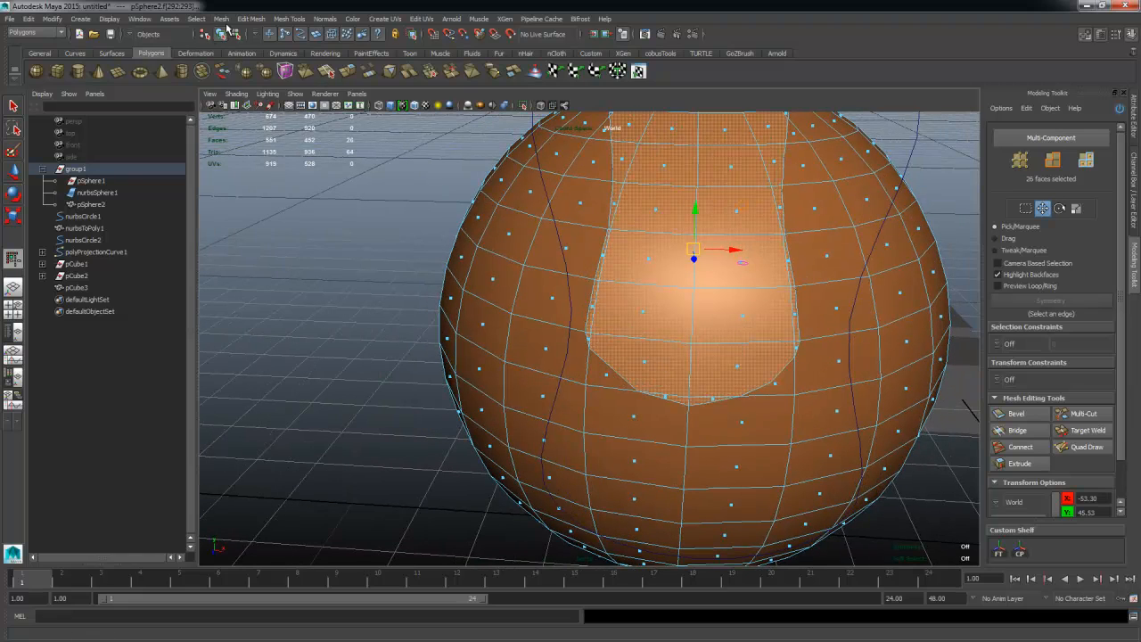
# Step: Try the Separate command on the faces selected inside the outline, and undo the attempt
pyautogui.click(225, 20)
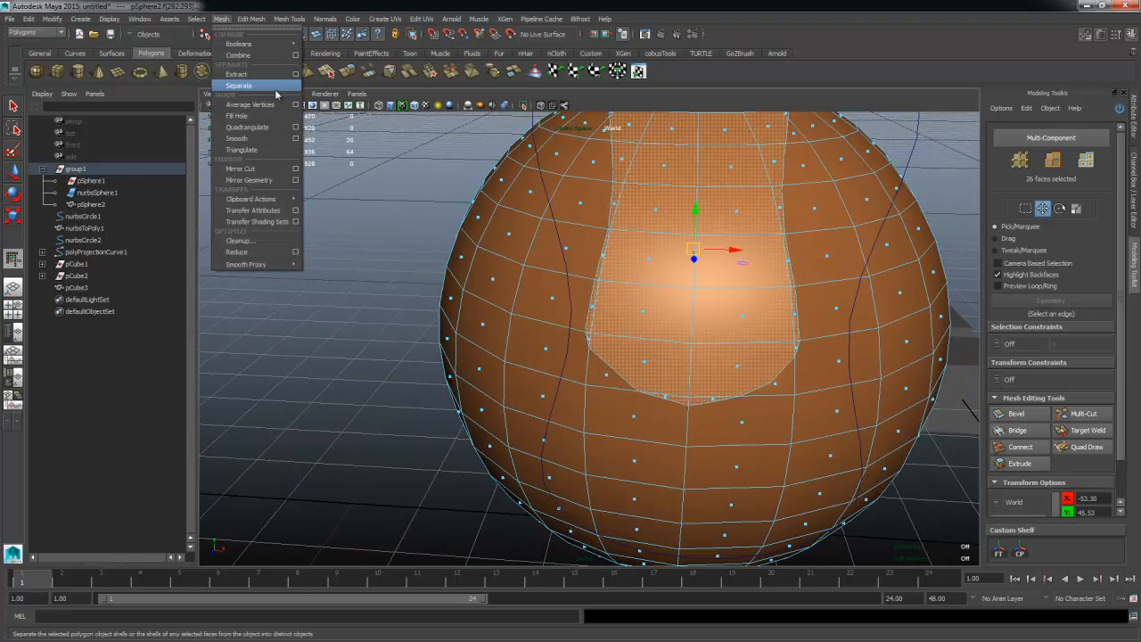
pyautogui.click(239, 86)
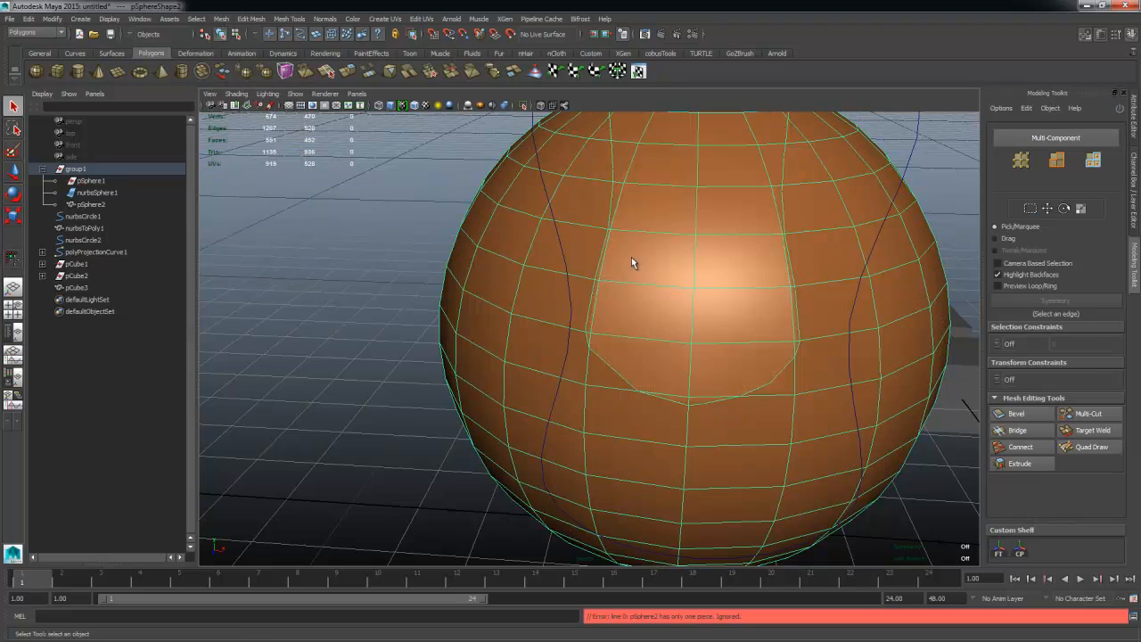
pyautogui.keyDown('alt'); pyautogui.moveTo(651, 191); pyautogui.dragTo(547, 196, button='middle'); pyautogui.keyUp('alt')
pyautogui.hotkey('ctrl', 'z')
pyautogui.hotkey('ctrl', 'z')
pyautogui.hotkey('ctrl', 'z')
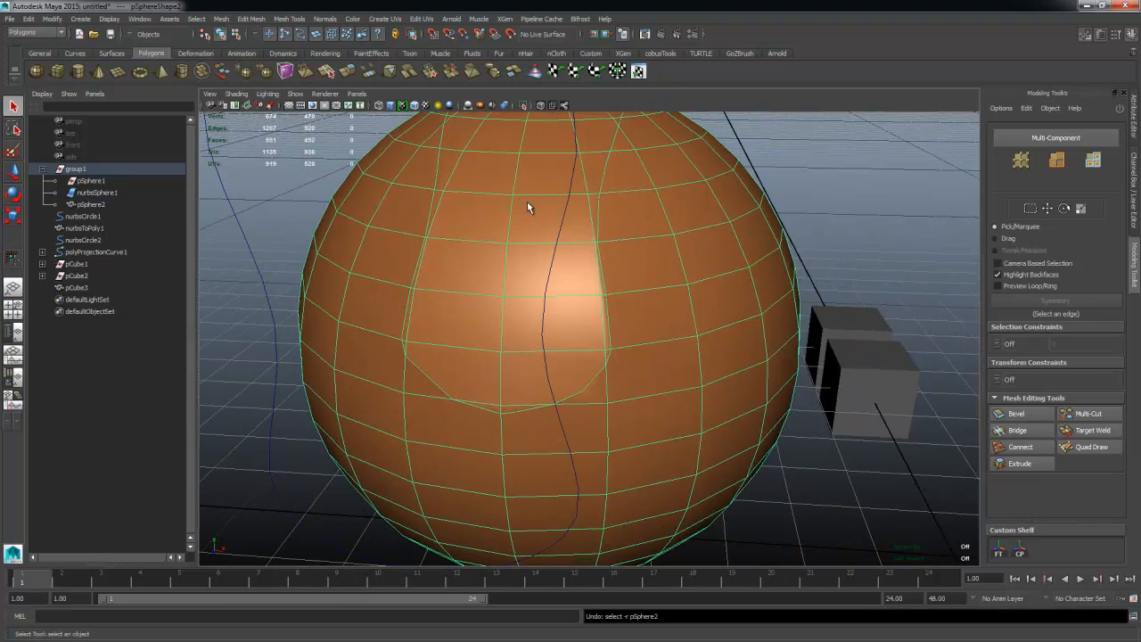
# Step: Extract the selected faces inside the outline from pSphere2 and return to object mode
pyautogui.click(223, 19)
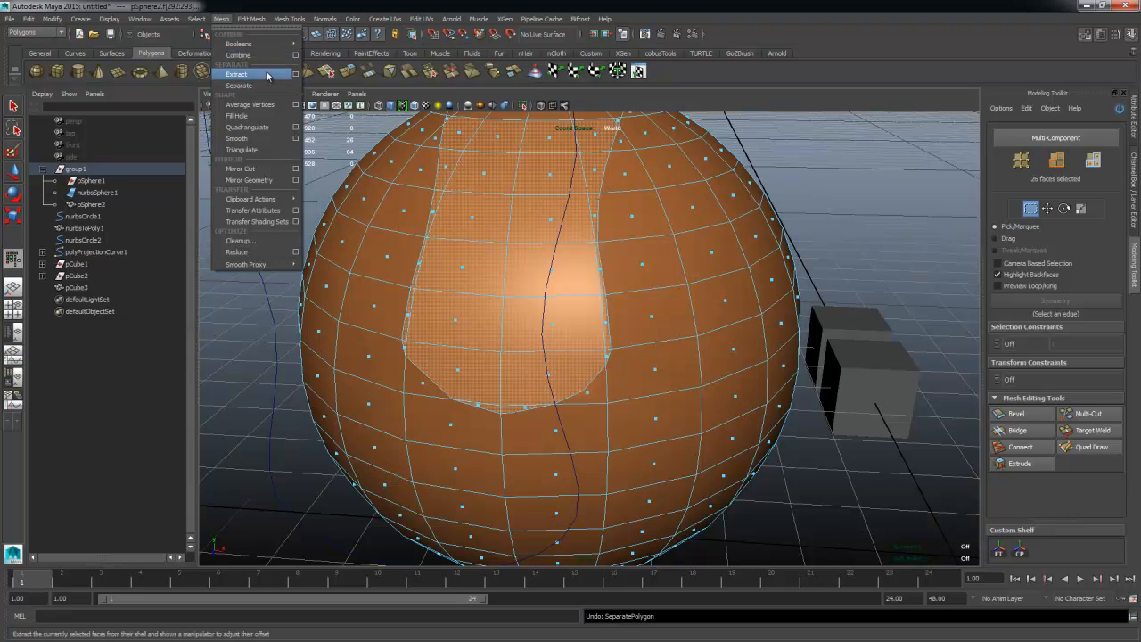
pyautogui.click(268, 76)
pyautogui.press('F8')
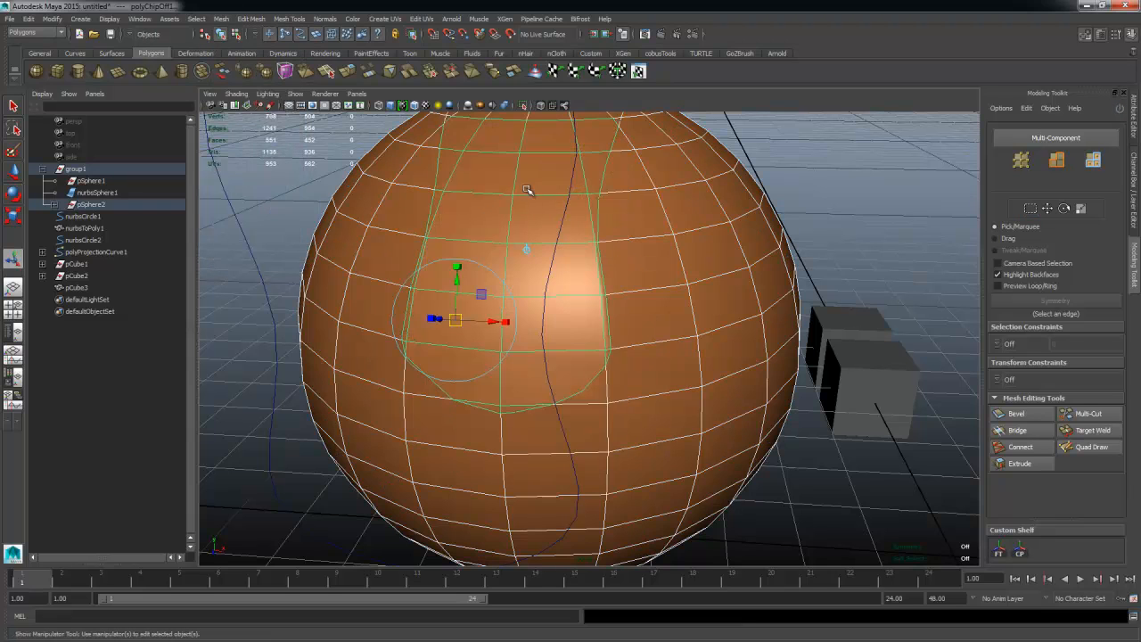
# Step: Select the extracted patch and the remaining sphere in turn to check that they are separate objects
pyautogui.click(588, 260)
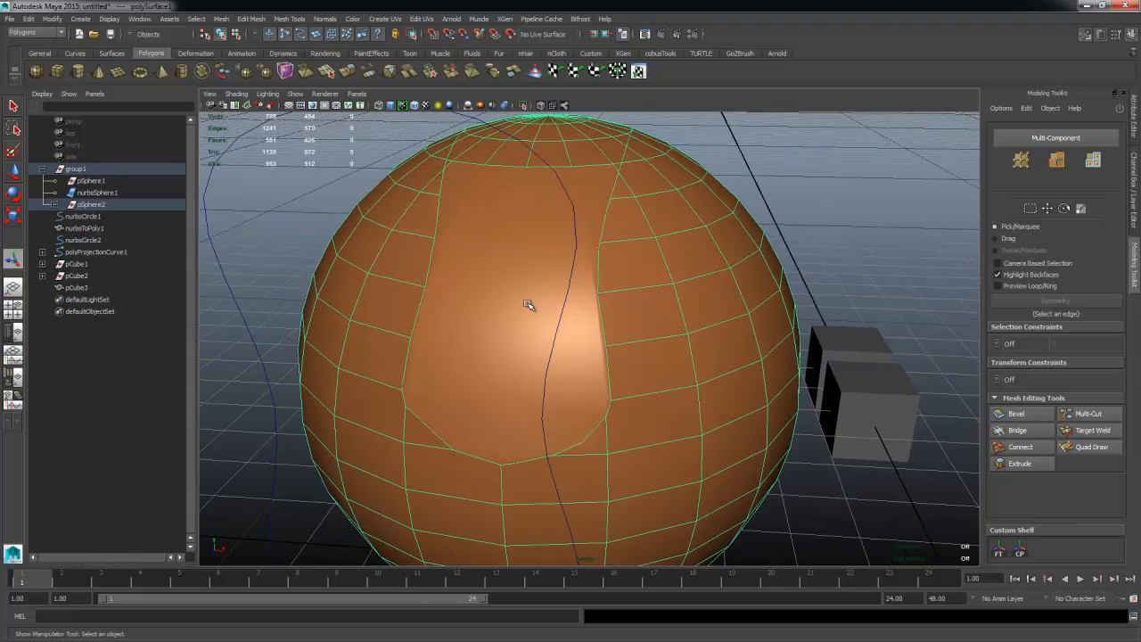
pyautogui.click(668, 335)
pyautogui.click(500, 320)
pyautogui.click(652, 335)
pyautogui.click(494, 329)
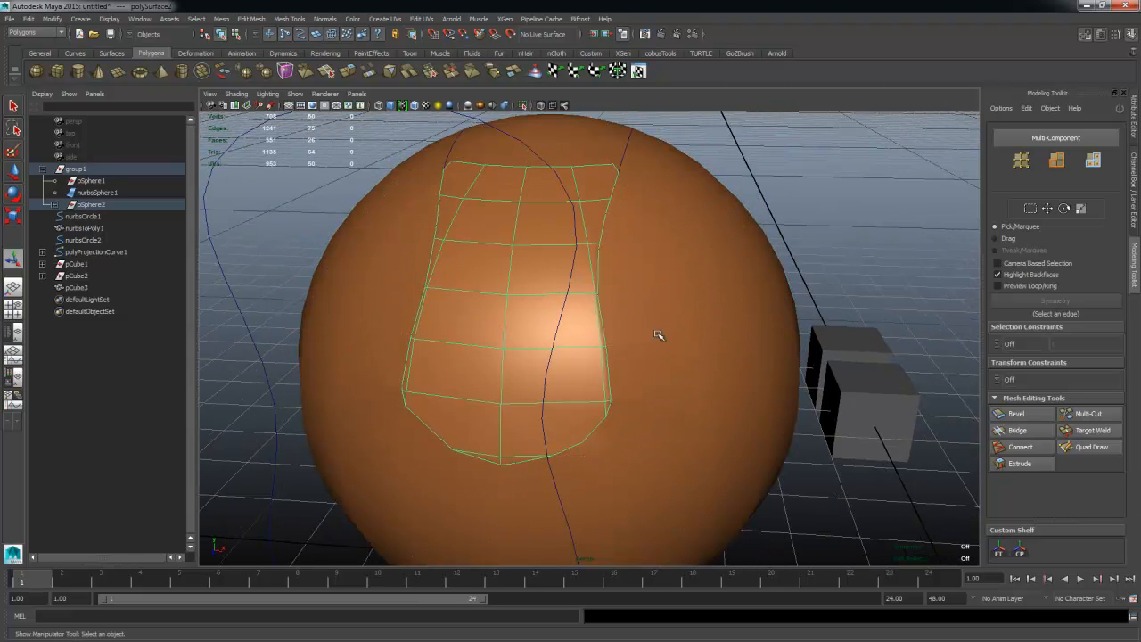
pyautogui.click(666, 332)
pyautogui.keyDown('alt'); pyautogui.moveTo(605, 340); pyautogui.dragTo(422, 348); pyautogui.keyUp('alt')
pyautogui.click(423, 348)
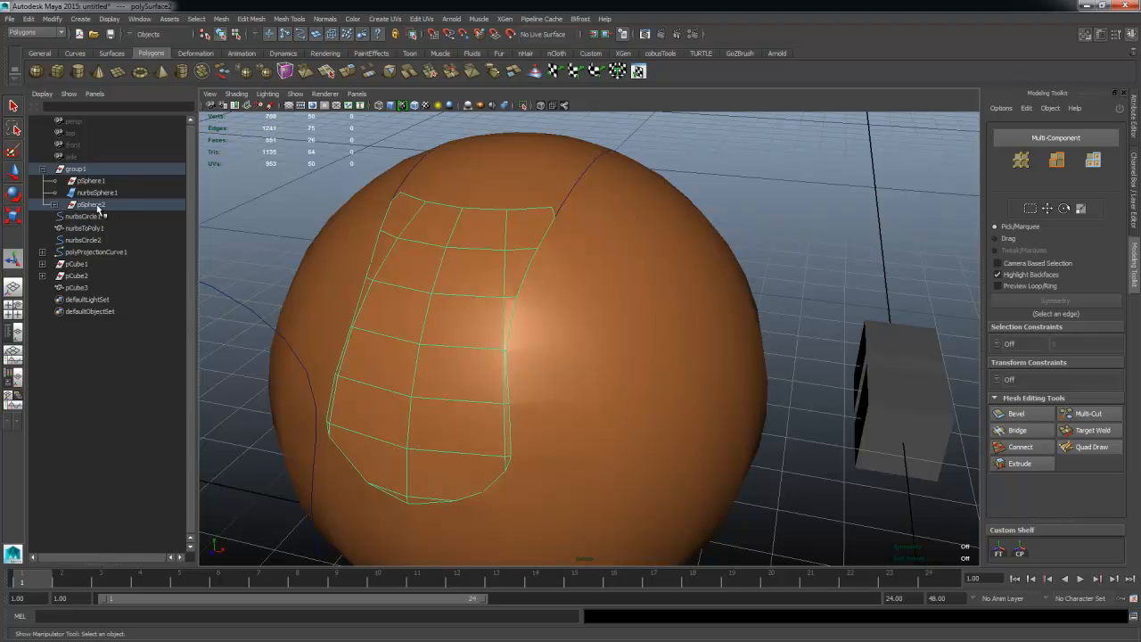
# Step: Expand the pSphere2 group and inspect its pieces polySurface1 and polySurface2, leaving polySurface1 selected
pyautogui.click(55, 205)
pyautogui.click(105, 217)
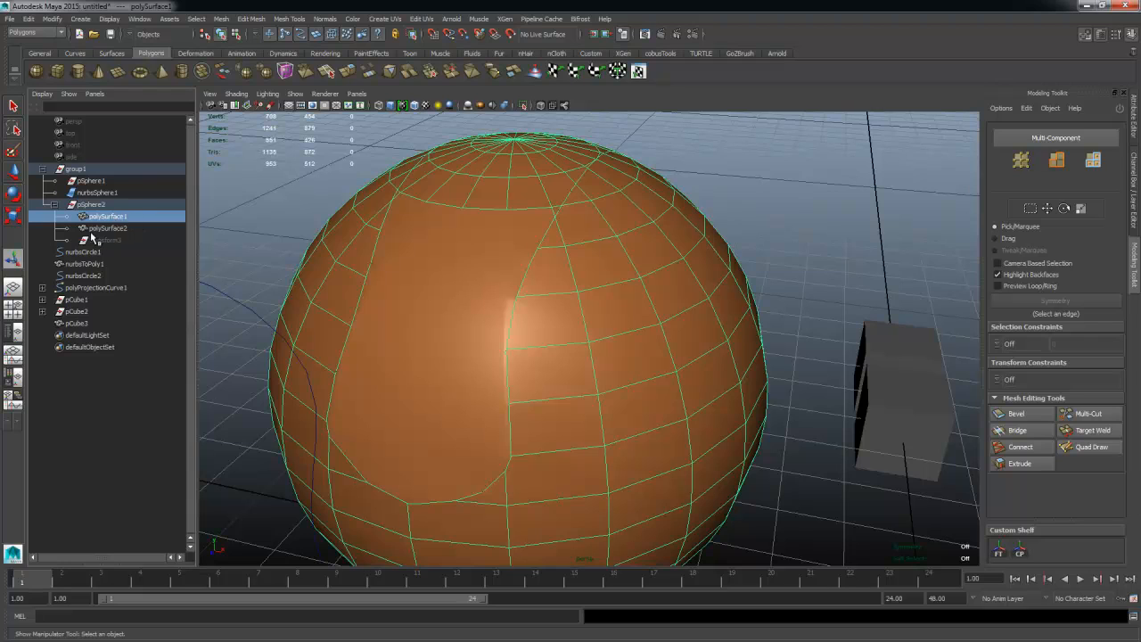
pyautogui.click(106, 228)
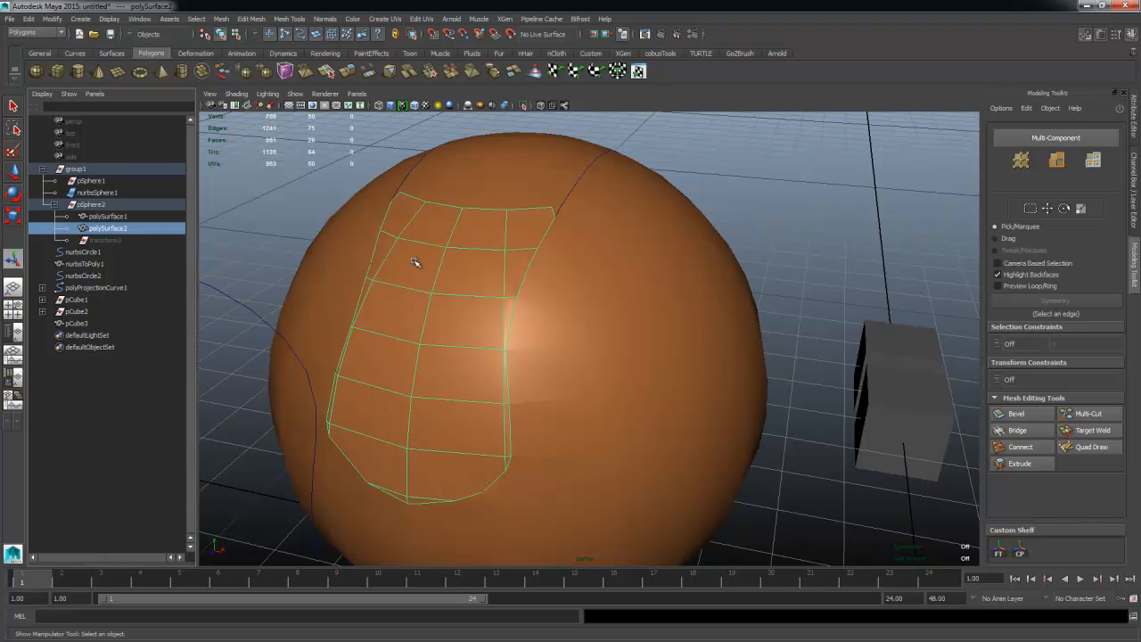
pyautogui.click(108, 217)
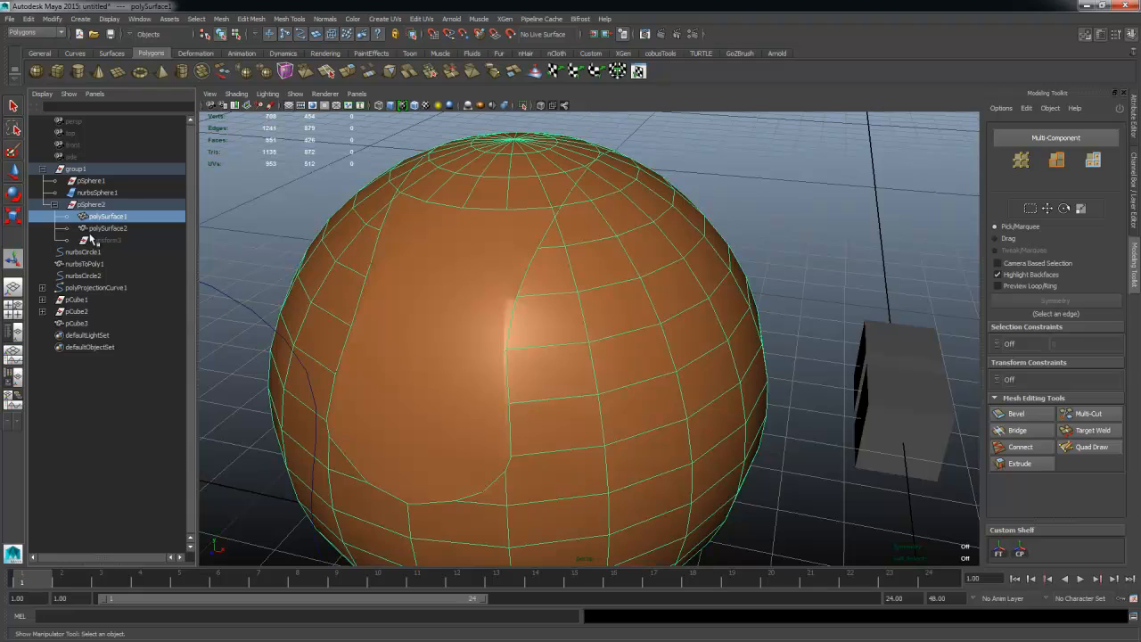
# Step: Compare the pSphere2 group with its child pieces polySurface1 and polySurface2 by selecting them in turn, then collapse the group
pyautogui.click(91, 239)
pyautogui.scroll(-3, 529, 331)
pyautogui.click(91, 209)
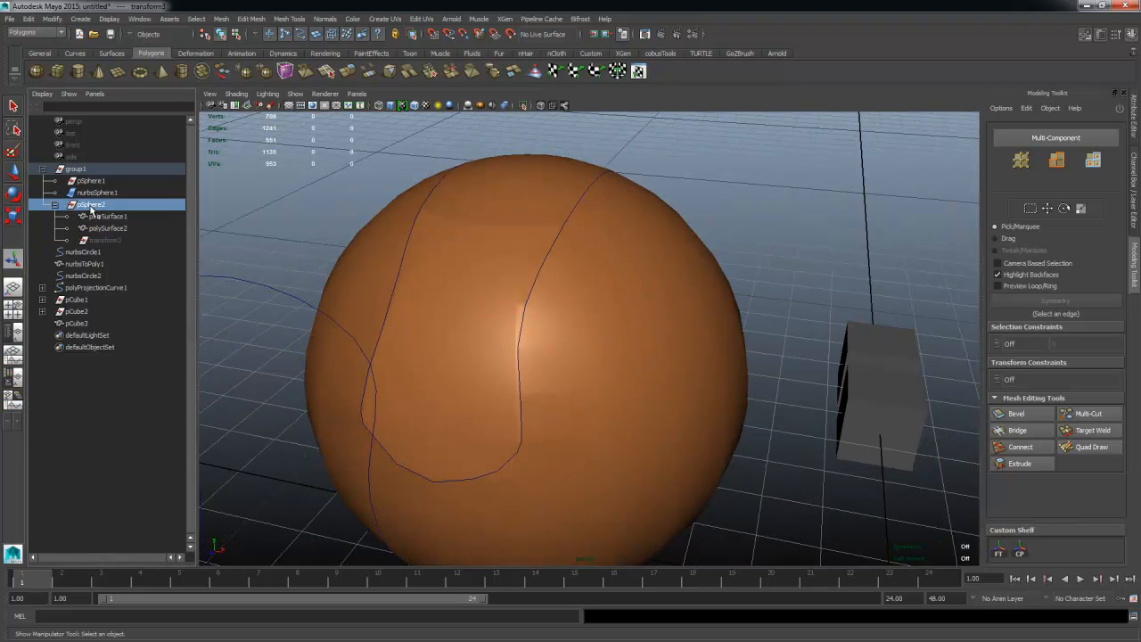
pyautogui.scroll(-5, 419, 326)
pyautogui.scroll(5, 619, 324)
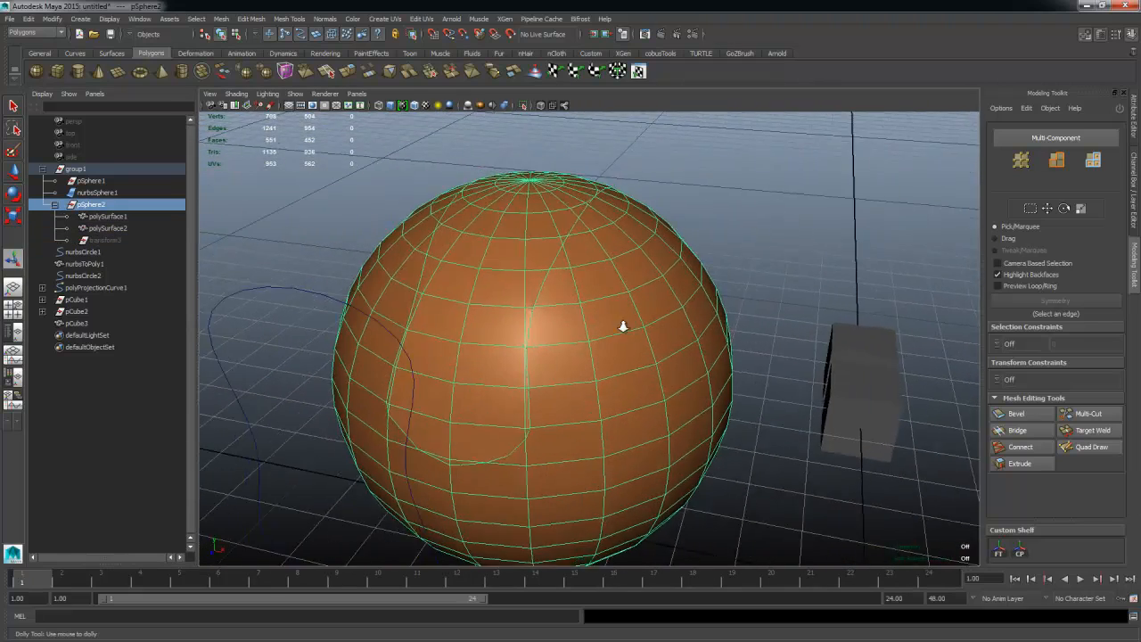
pyautogui.click(108, 228)
pyautogui.click(107, 216)
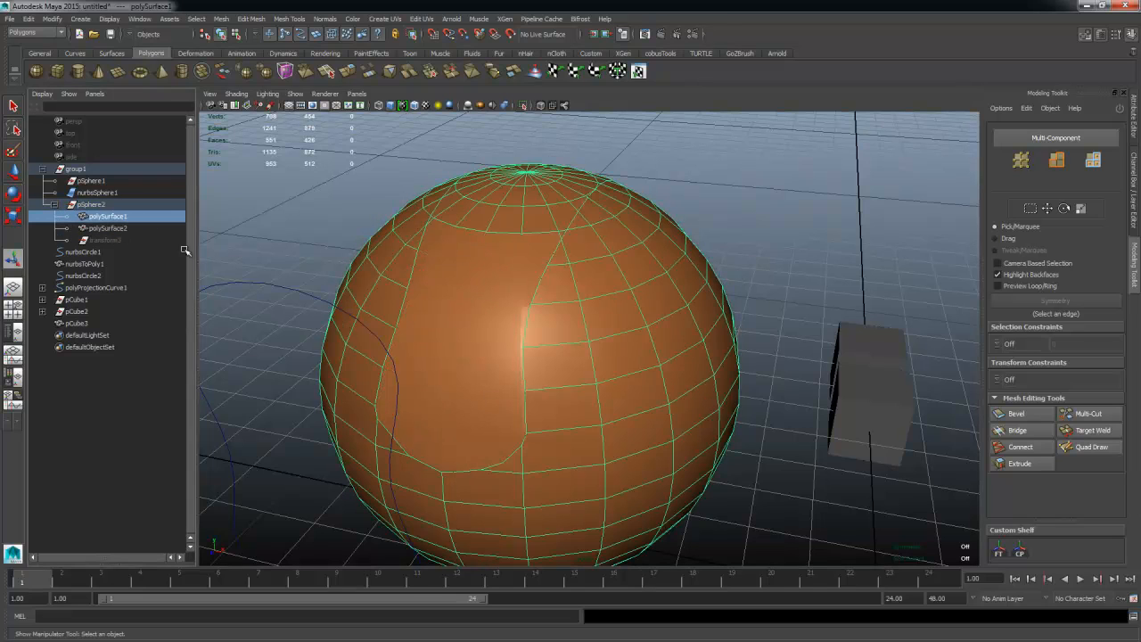
pyautogui.click(87, 205)
pyautogui.moveTo(442, 290)
pyautogui.keyDown('alt'); pyautogui.mouseDown()
pyautogui.moveTo(576, 313)
pyautogui.moveTo(479, 250)
pyautogui.moveTo(456, 276)
pyautogui.mouseUp(); pyautogui.keyUp('alt')
pyautogui.scroll(5, 456, 276)
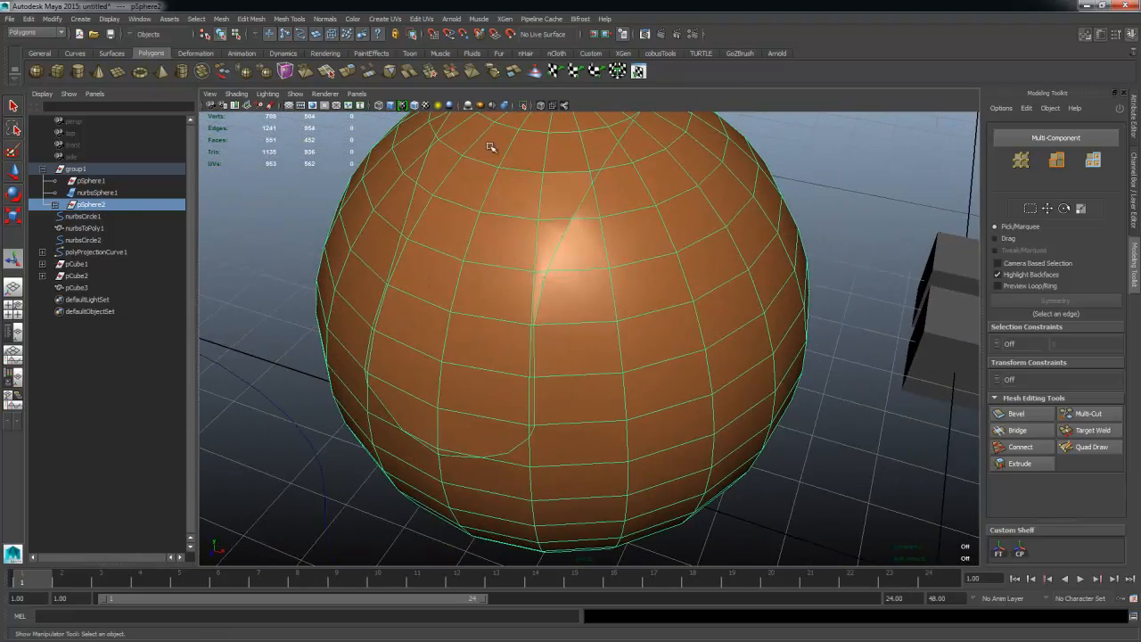
pyautogui.scroll(-5, 573, 324)
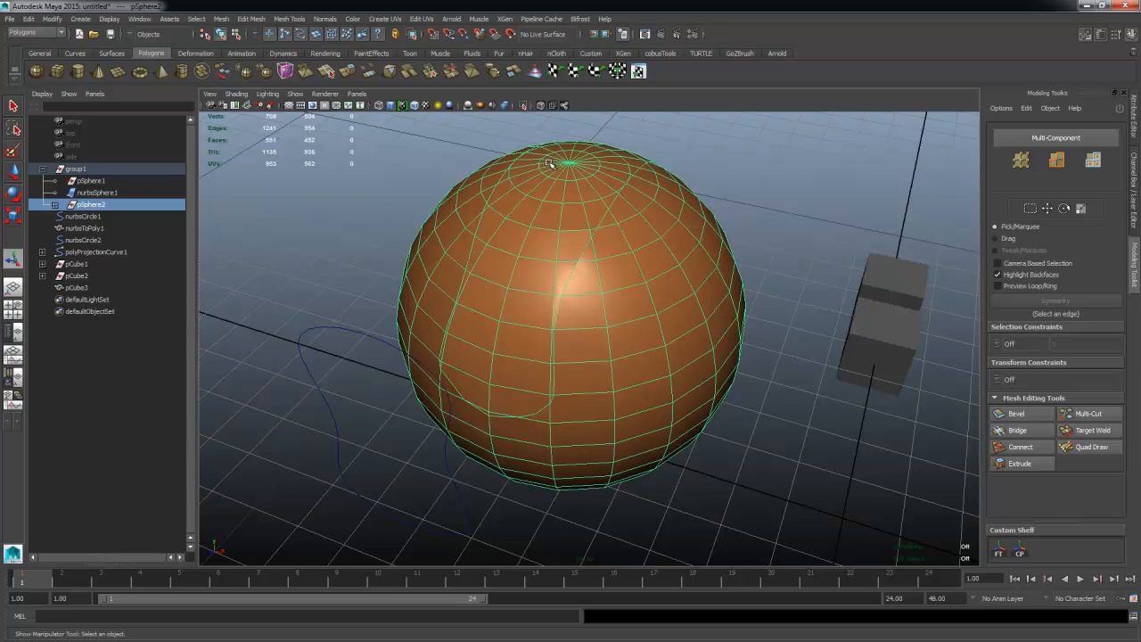
# Step: Open the Split Mesh with Projected Curve options, choose Split and detach edges, and close them without running the split
pyautogui.click(221, 19)
pyautogui.moveTo(250, 19)
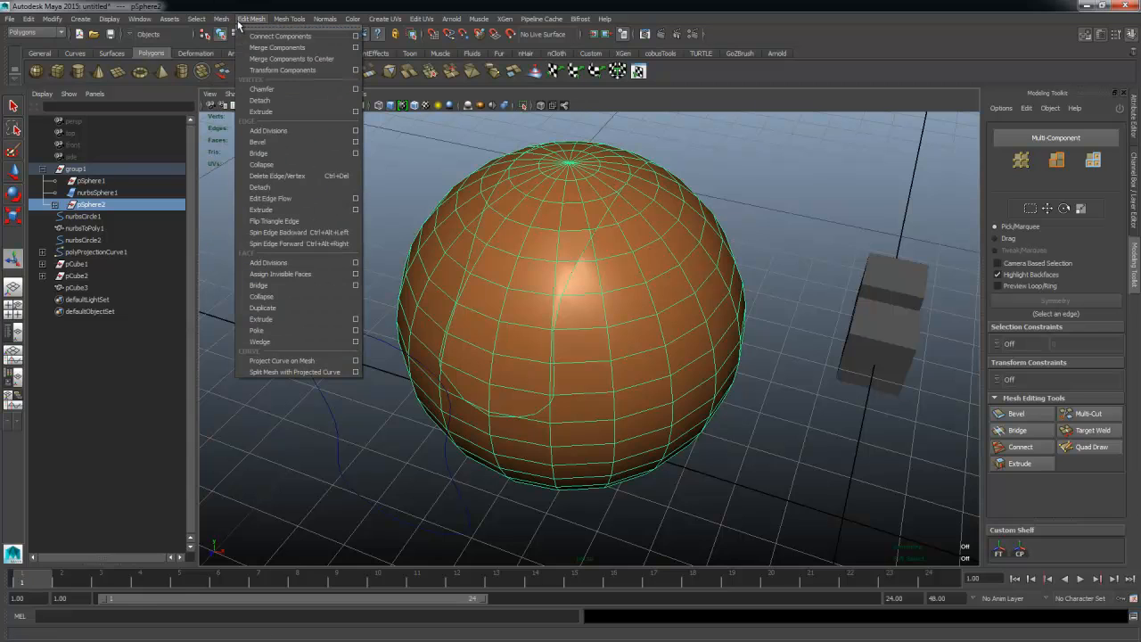
pyautogui.click(354, 373)
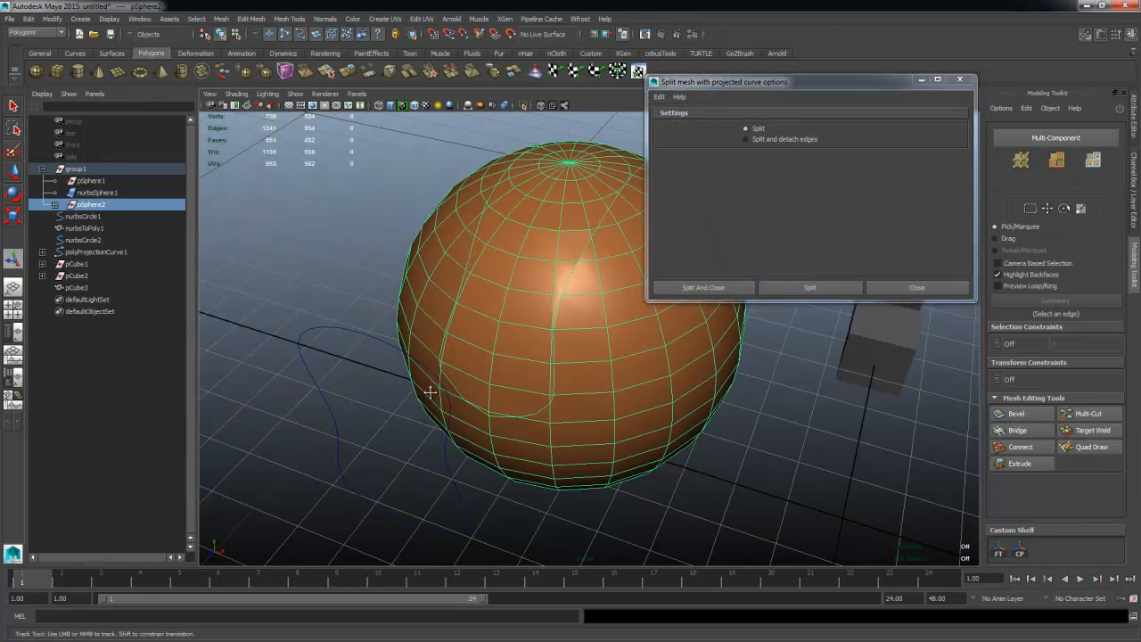
pyautogui.keyDown('alt'); pyautogui.moveTo(446, 399); pyautogui.dragTo(375, 398, button='middle'); pyautogui.keyUp('alt')
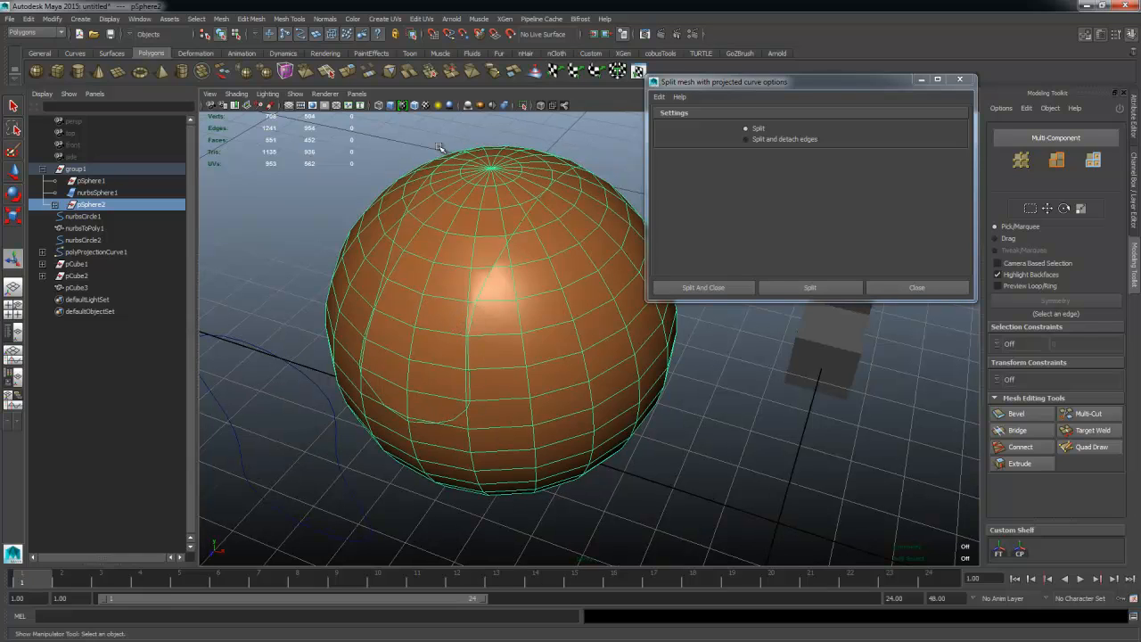
pyautogui.keyDown('alt'); pyautogui.moveTo(503, 282); pyautogui.dragTo(610, 409); pyautogui.keyUp('alt')
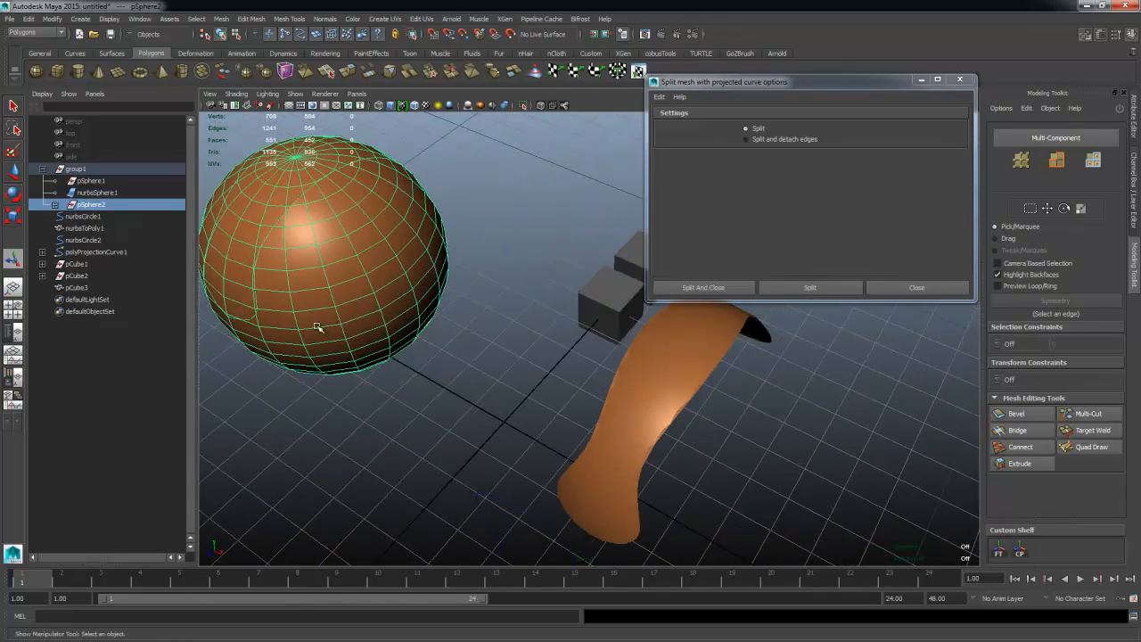
pyautogui.keyDown('alt'); pyautogui.moveTo(318, 328); pyautogui.dragTo(449, 349); pyautogui.keyUp('alt')
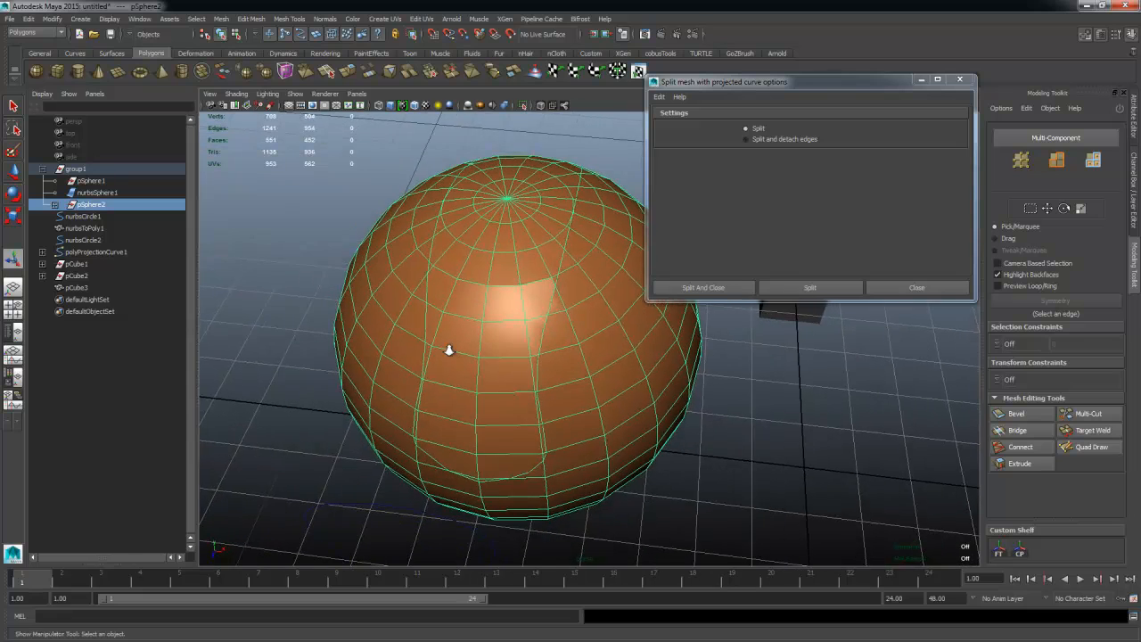
pyautogui.scroll(3, 491, 234)
pyautogui.scroll(2, 498, 234)
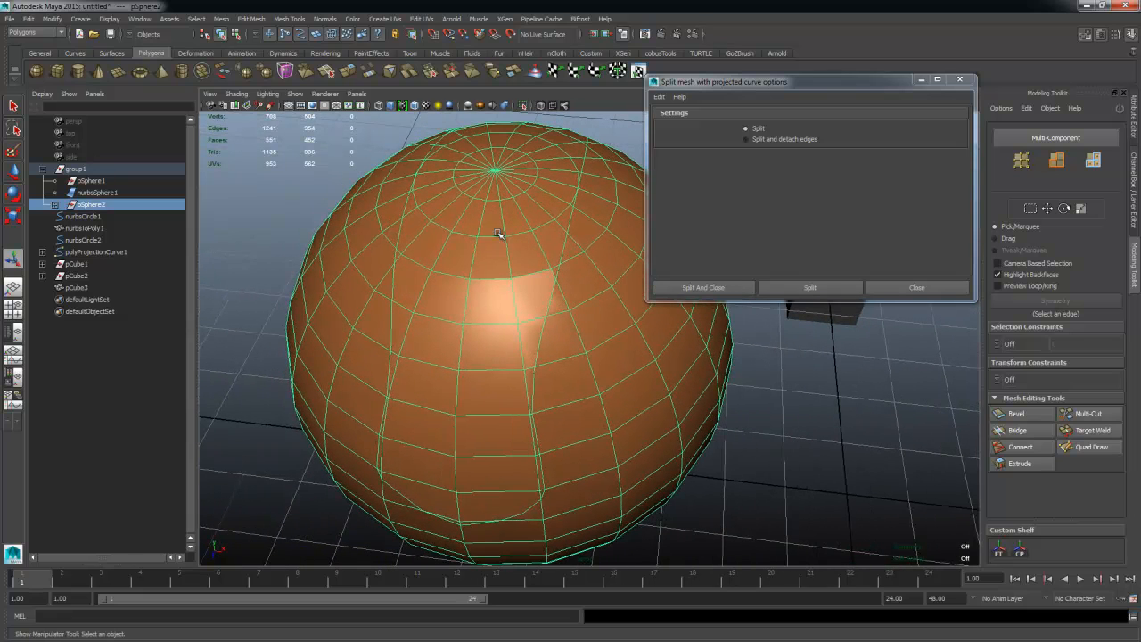
pyautogui.click(767, 139)
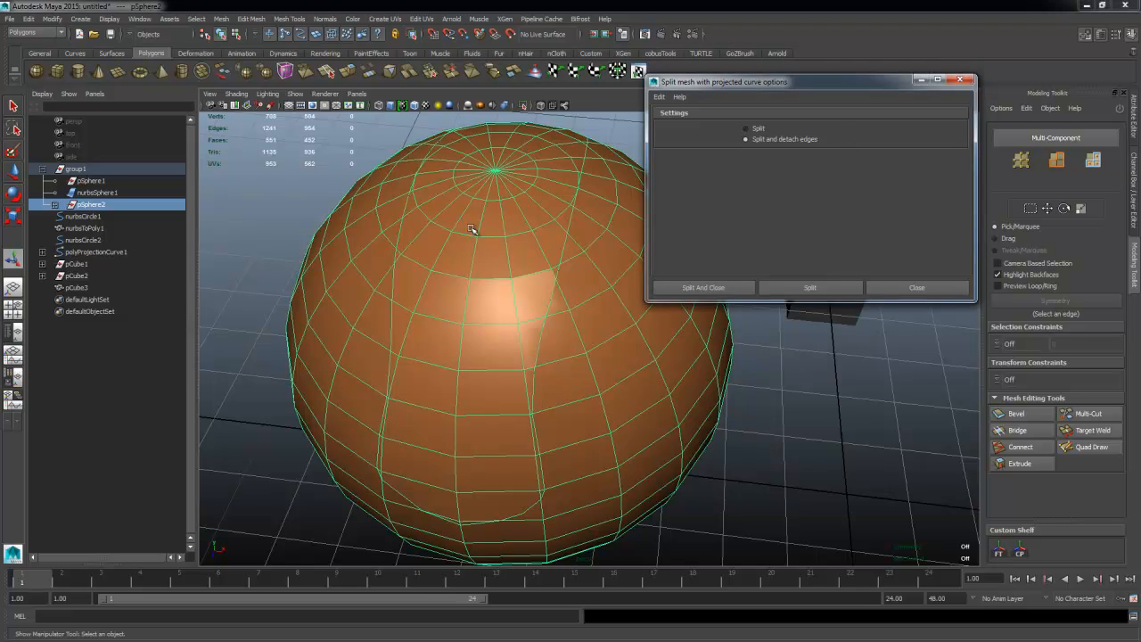
pyautogui.click(916, 288)
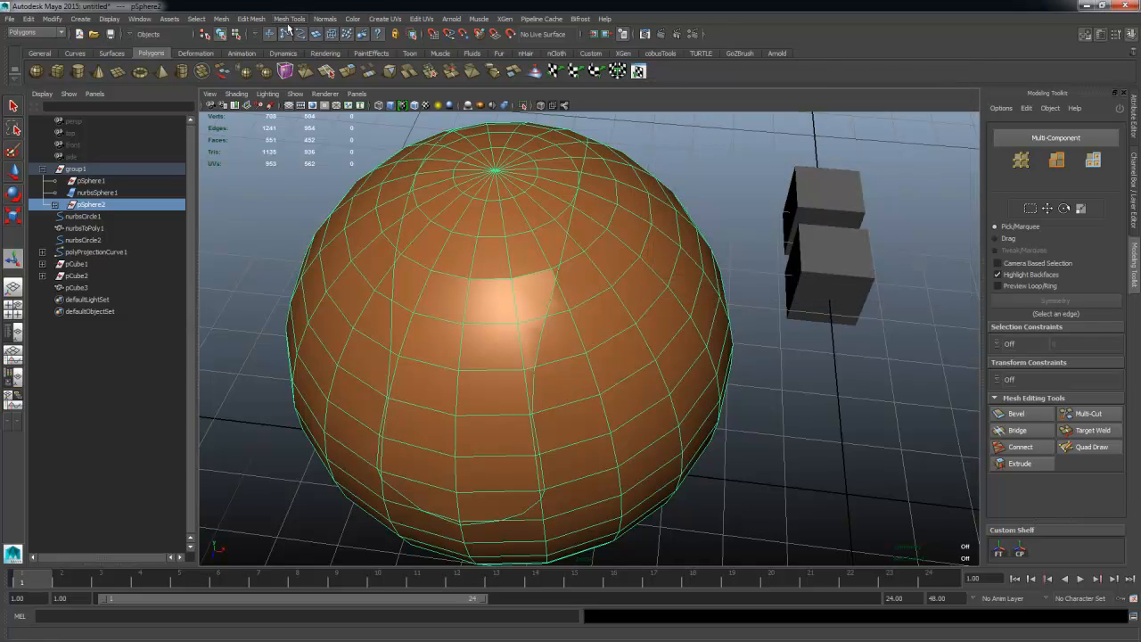
pyautogui.click(259, 18)
pyautogui.moveTo(272, 19)
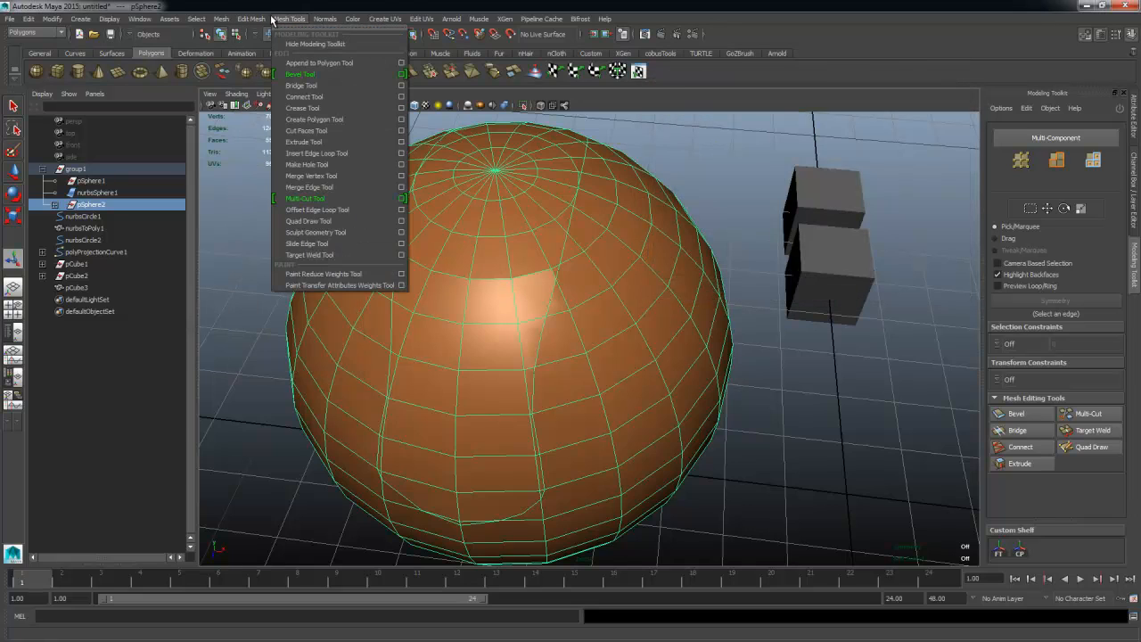
pyautogui.moveTo(221, 19)
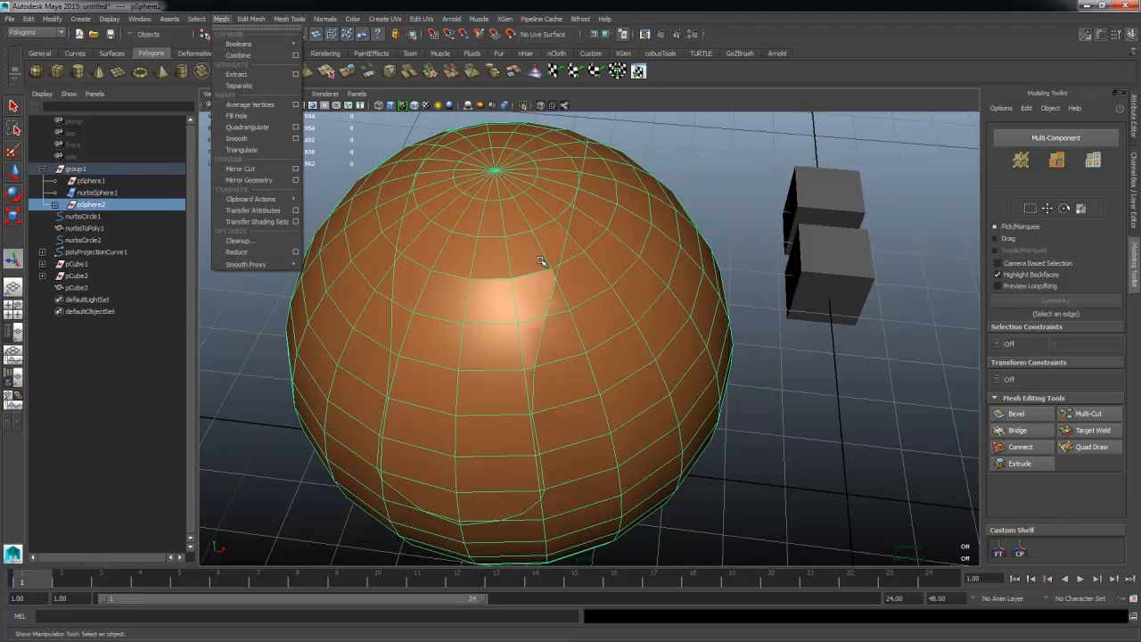
pyautogui.keyDown('alt'); pyautogui.moveTo(542, 259); pyautogui.dragTo(614, 305); pyautogui.keyUp('alt')
pyautogui.click(602, 236)
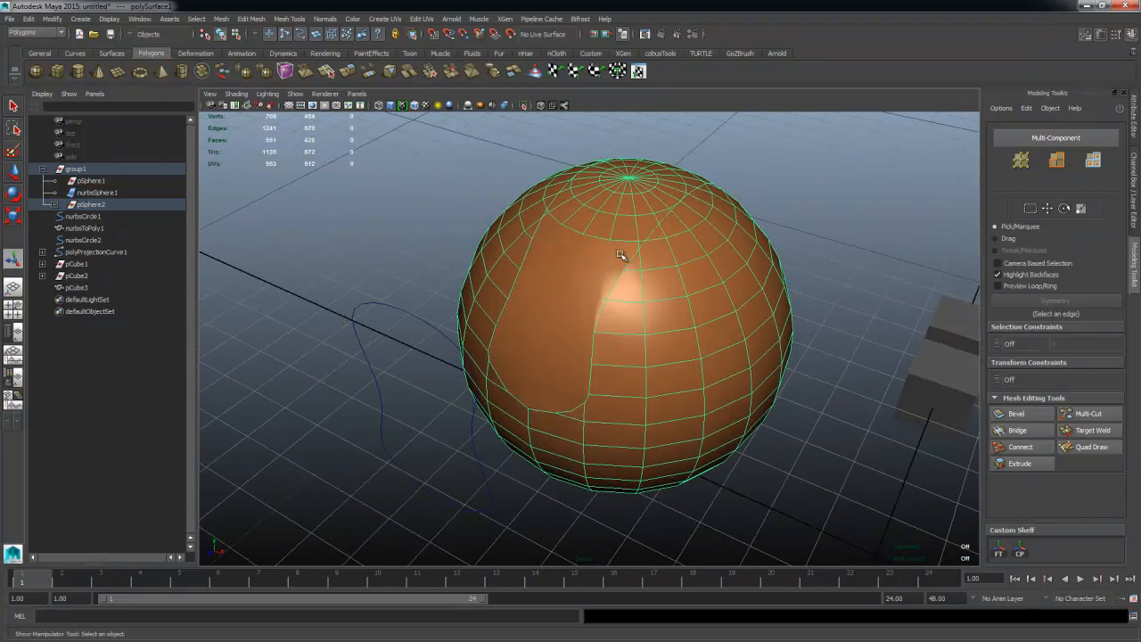
# Step: Undo the extraction of the outlined faces and their face selection on pSphere2
pyautogui.hotkey('ctrl', 'z')
pyautogui.click(695, 342)
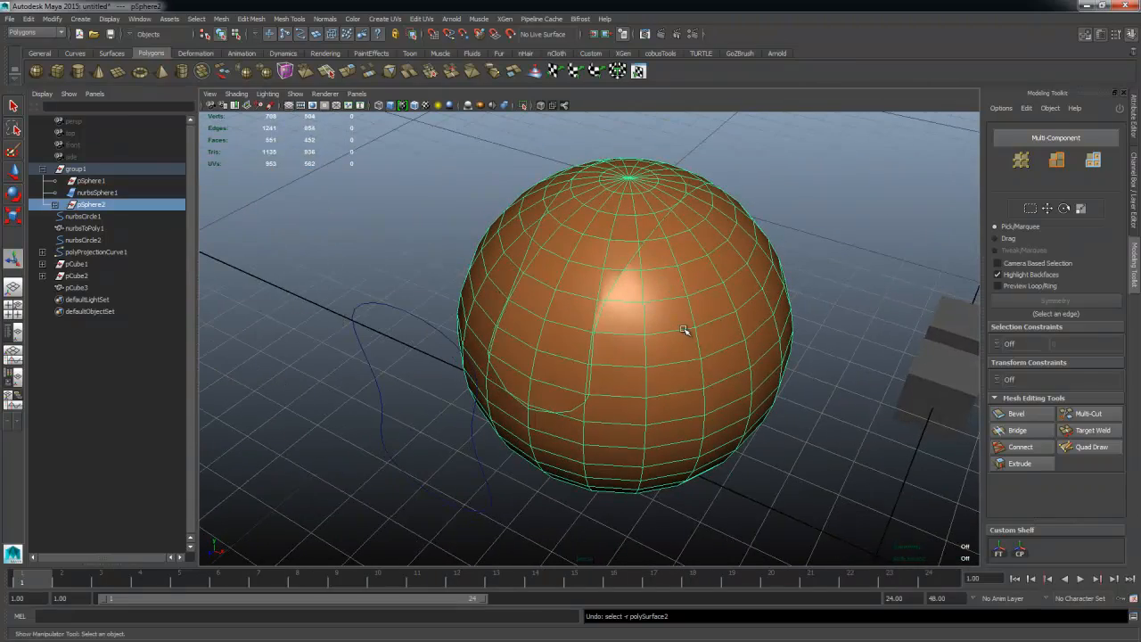
pyautogui.hotkey('ctrl', 'z')
pyautogui.hotkey('ctrl', 'z')
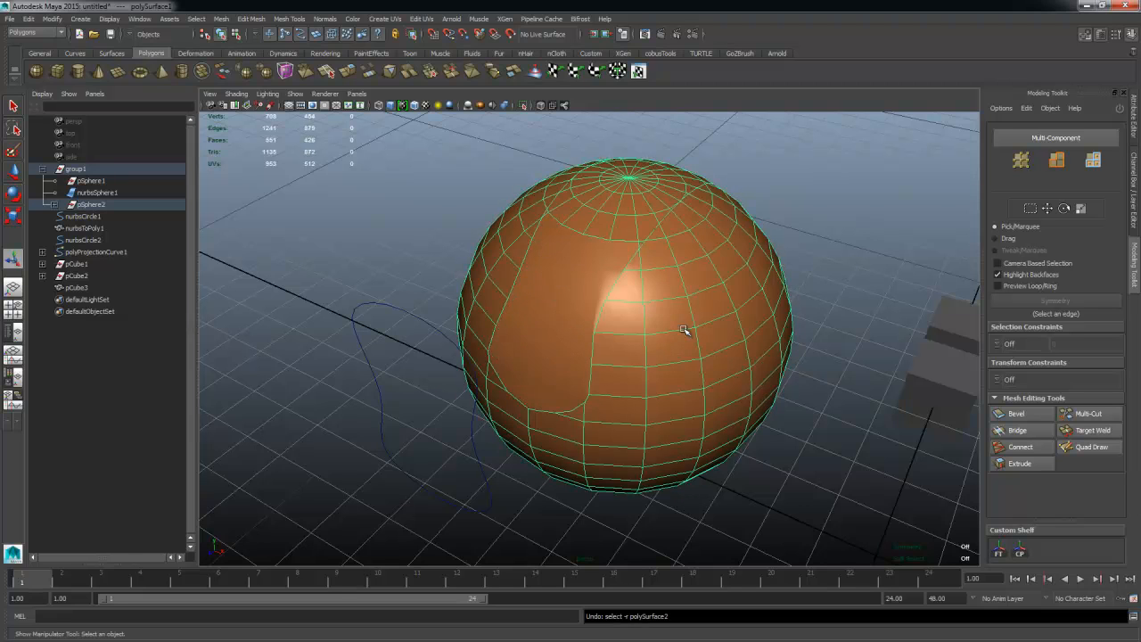
pyautogui.hotkey('ctrl', 'z')
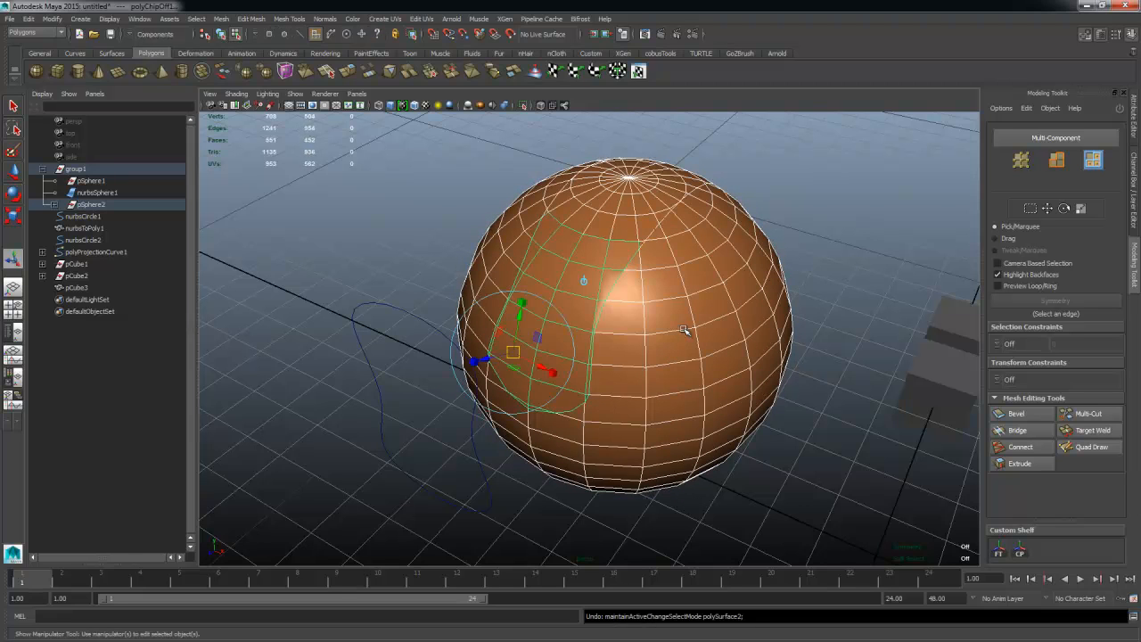
pyautogui.hotkey('ctrl', 'z')
pyautogui.hotkey('ctrl', 'z')
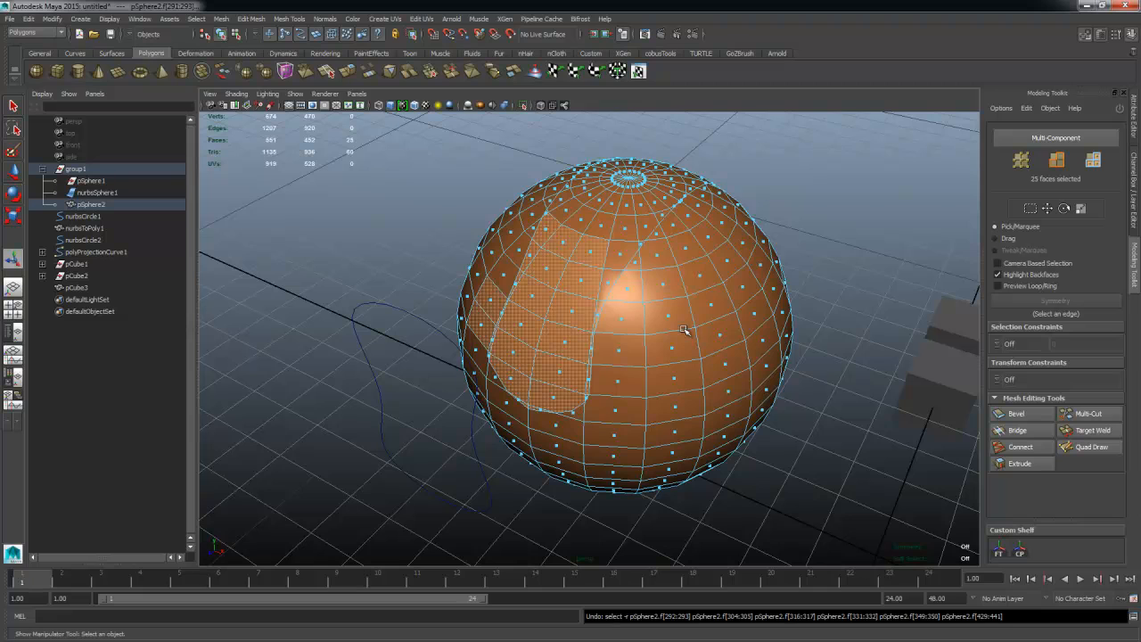
pyautogui.hotkey('ctrl', 'z')
pyautogui.hotkey('ctrl', 'z')
pyautogui.hotkey('ctrl', 'z')
pyautogui.hotkey('ctrl', 'z')
pyautogui.hotkey('ctrl', 'z')
pyautogui.hotkey('ctrl', 'z')
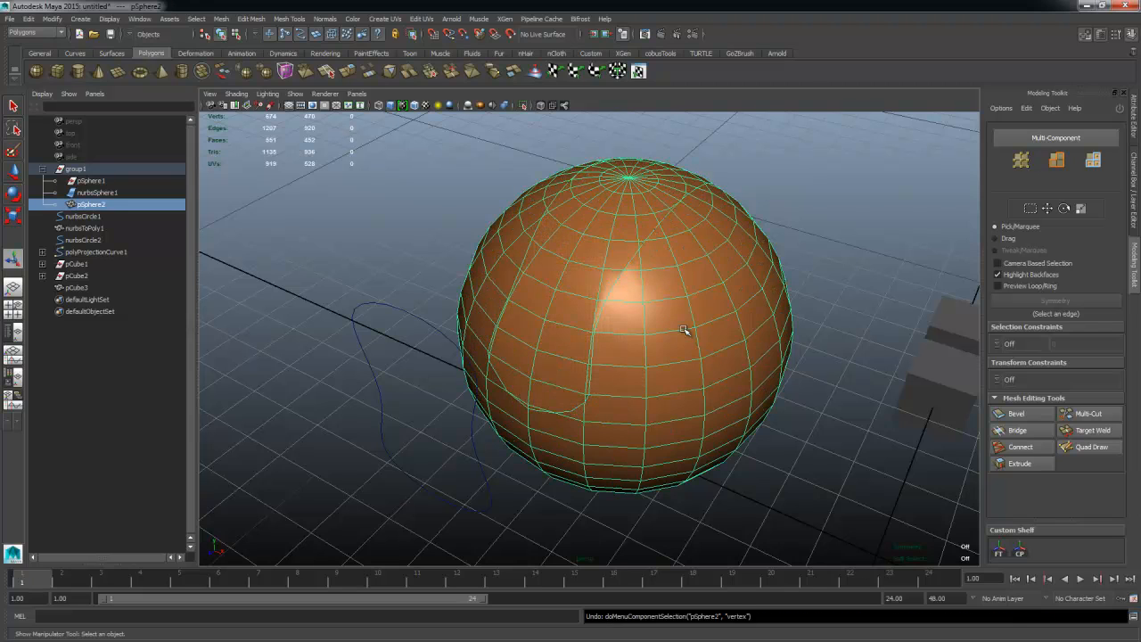
# Step: Undo the combining and creation of the cubes until the undo history is used up
pyautogui.hotkey('ctrl', 'z')
pyautogui.hotkey('ctrl', 'z')
pyautogui.hotkey('ctrl', 'z')
pyautogui.hotkey('ctrl', 'z')
pyautogui.hotkey('ctrl', 'z')
pyautogui.hotkey('ctrl', 'z')
pyautogui.hotkey('ctrl', 'z')
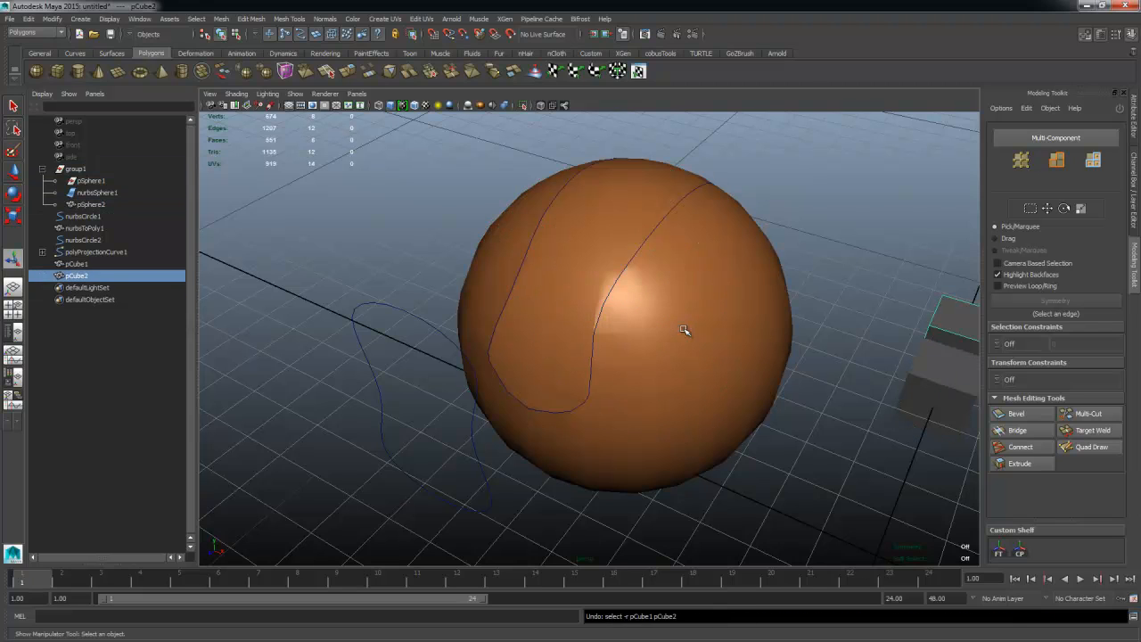
pyautogui.hotkey('ctrl', 'z')
pyautogui.hotkey('ctrl', 'z')
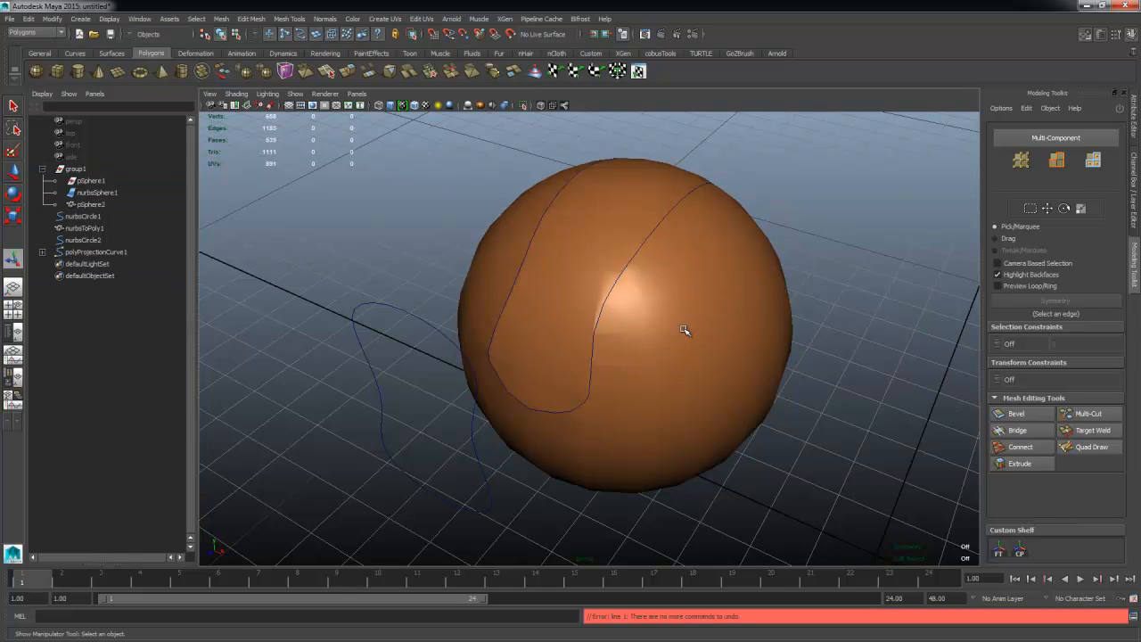
# Step: Delete the split sphere pSphere2 and the outline curve that was projected on it
pyautogui.click(684, 330)
pyautogui.keyDown('alt'); pyautogui.moveTo(550, 285); pyautogui.dragTo(611, 286, button='right'); pyautogui.keyUp('alt')
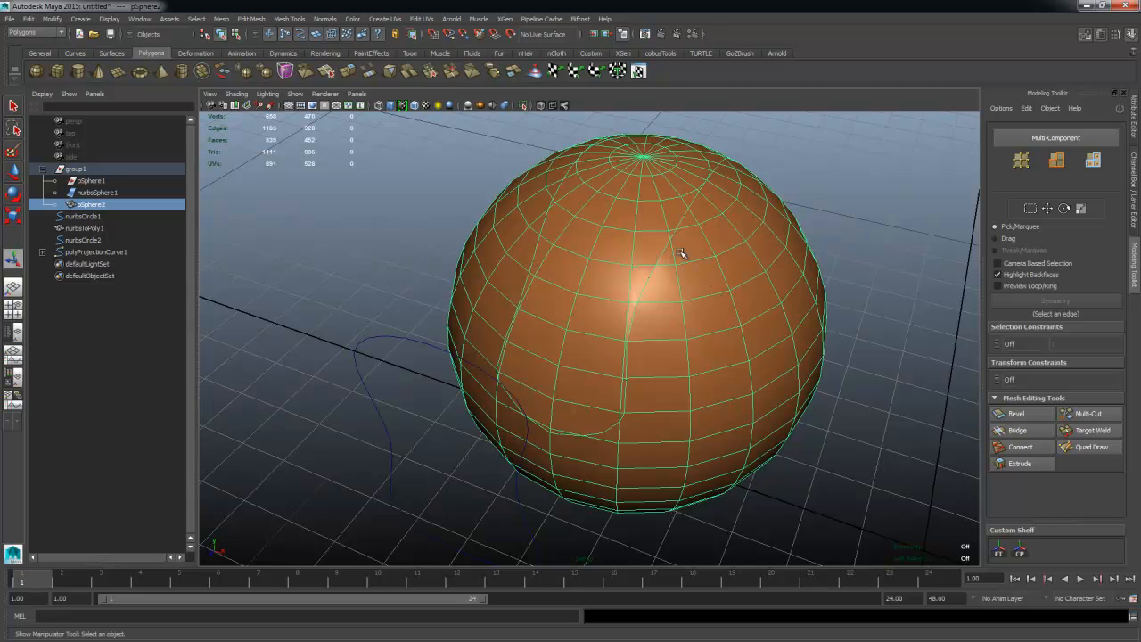
pyautogui.scroll(-2, 687, 254)
pyautogui.press('Delete')
pyautogui.click(526, 269)
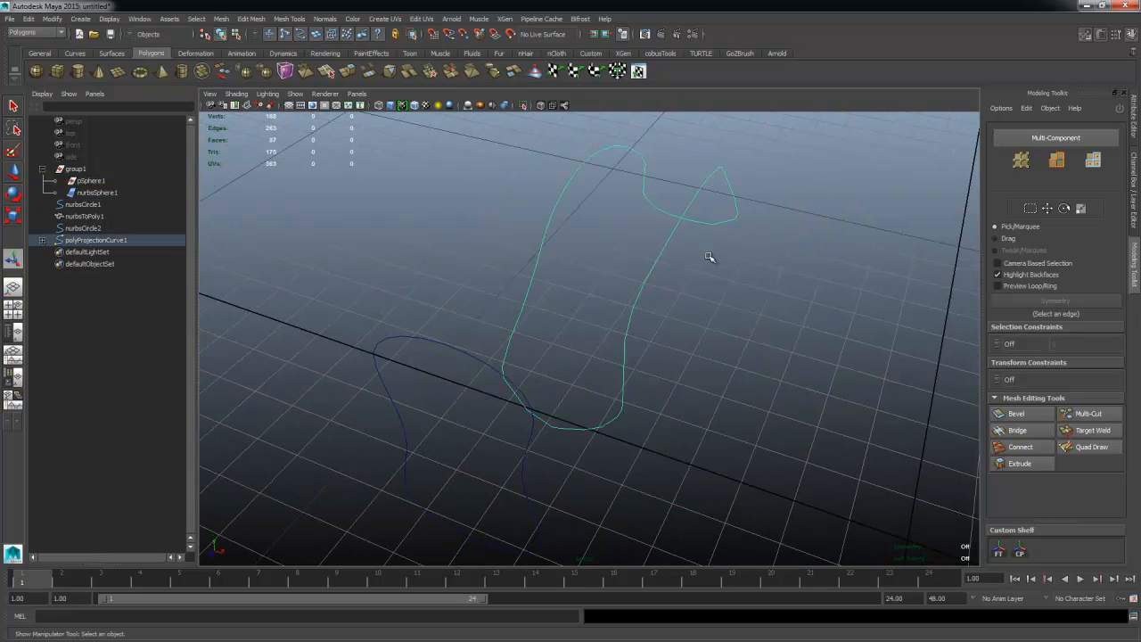
pyautogui.press('Delete')
# Step: Create a new polygon sphere and set its X, Y and Z scale to 30
pyautogui.click(36, 71)
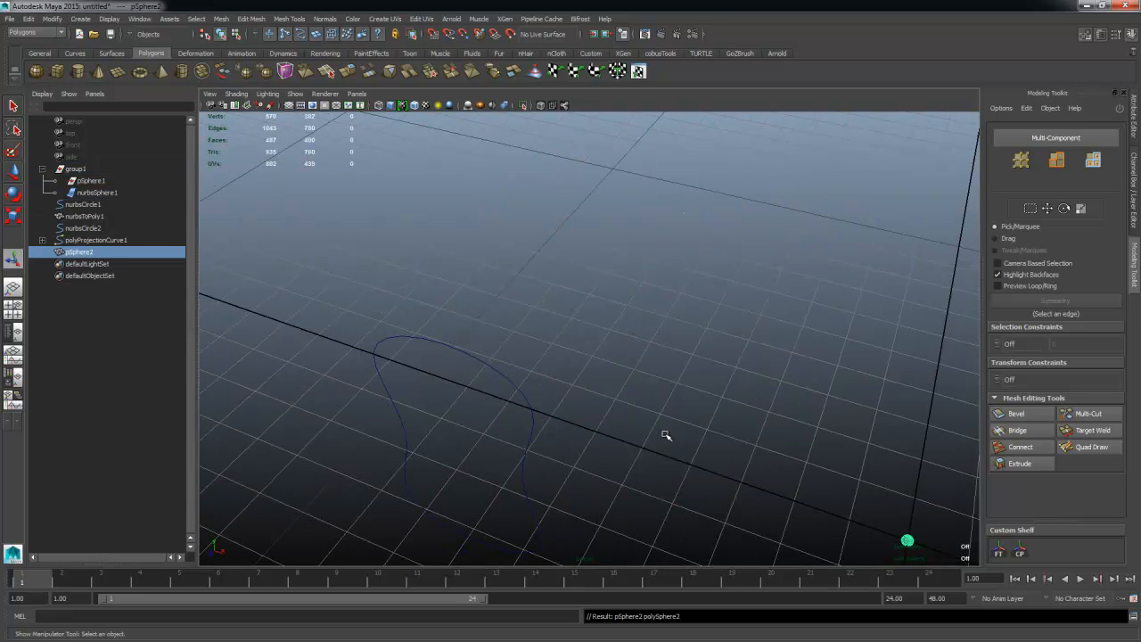
pyautogui.keyDown('alt'); pyautogui.moveTo(814, 446); pyautogui.dragTo(726, 400); pyautogui.keyUp('alt')
pyautogui.press('r')
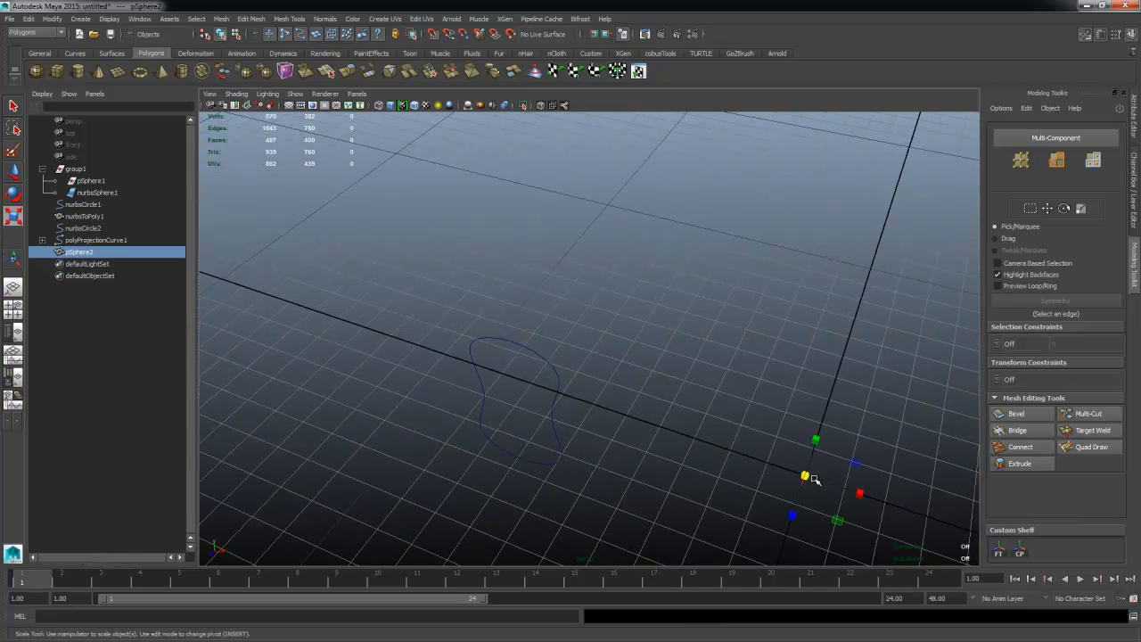
pyautogui.moveTo(813, 477); pyautogui.dragTo(831, 401)
pyautogui.hotkey('ctrl', 'z')
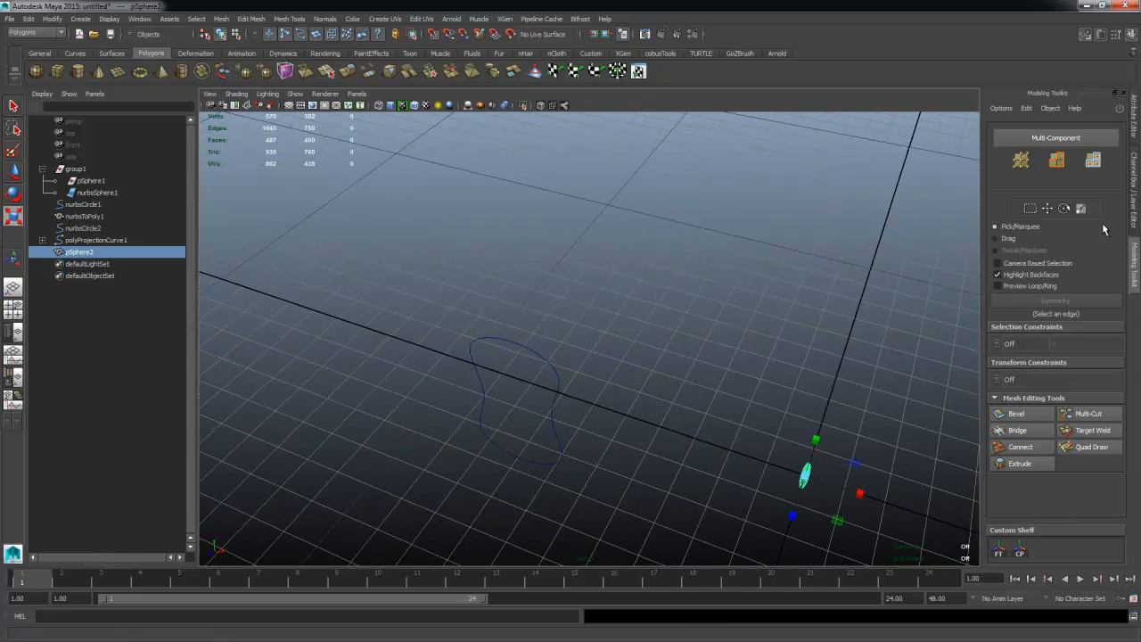
pyautogui.click(1134, 200)
pyautogui.moveTo(1099, 217); pyautogui.dragTo(1101, 197)
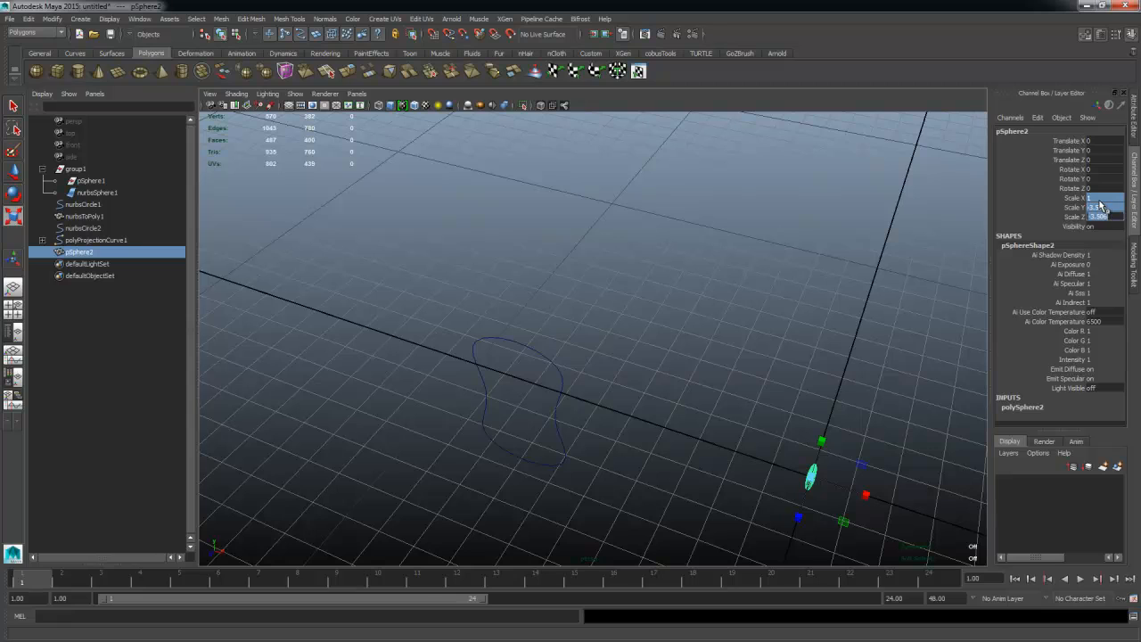
pyautogui.write('30')
pyautogui.press('Return')
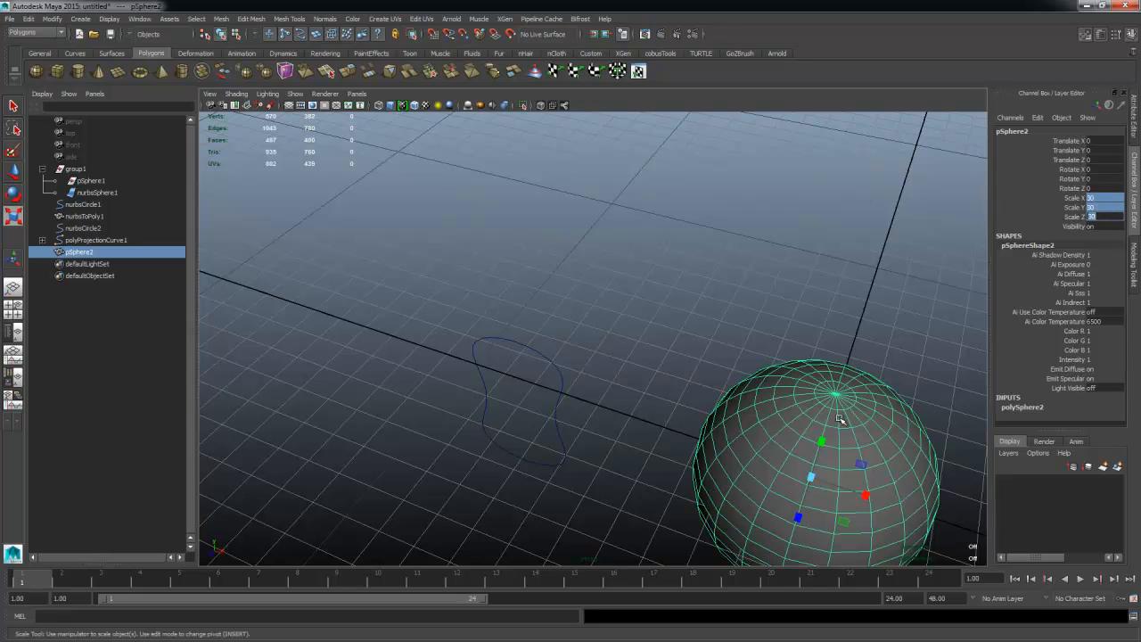
# Step: Select the new sphere together with nurbsCircle2 and use the Align Tool to align the sphere to the curve in X and Y
pyautogui.press('w')
pyautogui.moveTo(607, 355); pyautogui.dragTo(546, 385)
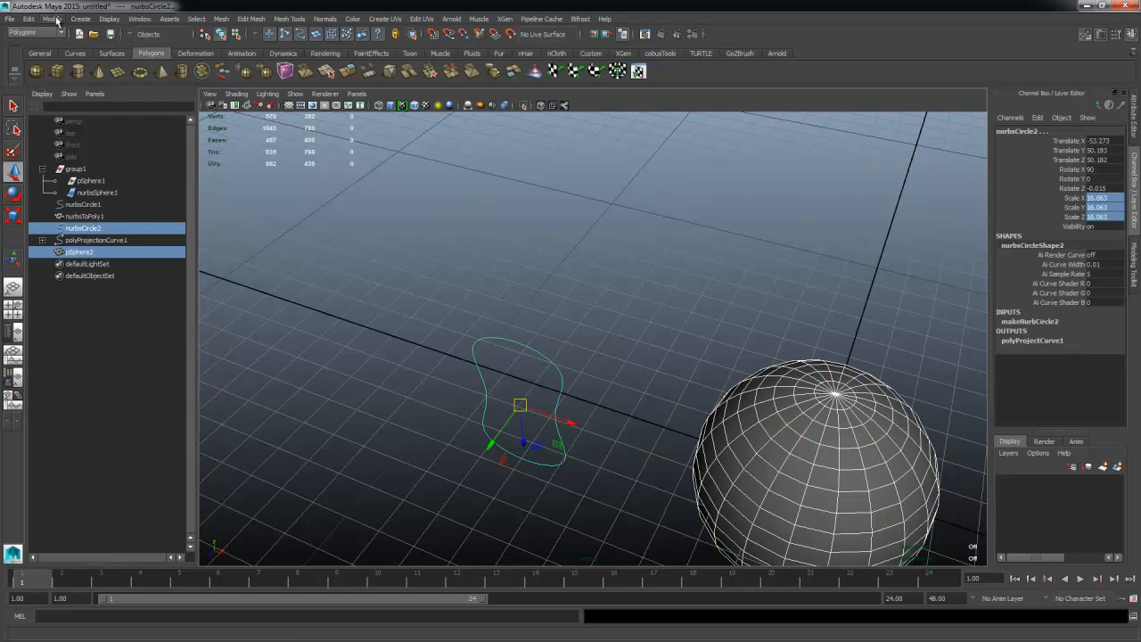
pyautogui.click(56, 19)
pyautogui.click(74, 83)
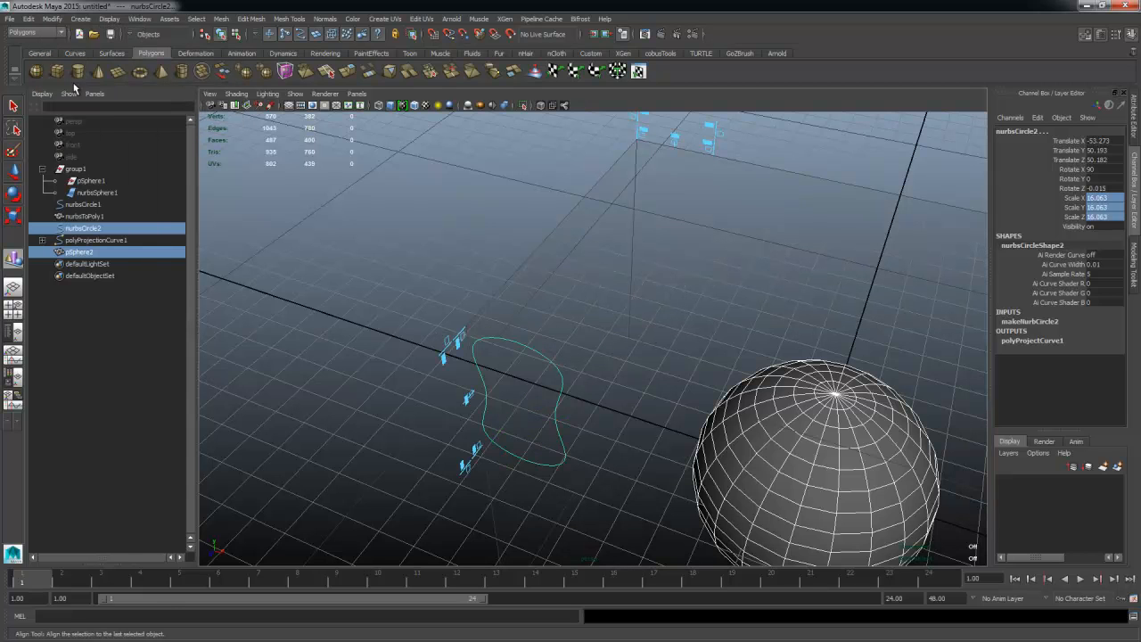
pyautogui.keyDown('alt'); pyautogui.moveTo(612, 256); pyautogui.dragTo(778, 191); pyautogui.keyUp('alt')
pyautogui.click(553, 259)
pyautogui.press('w')
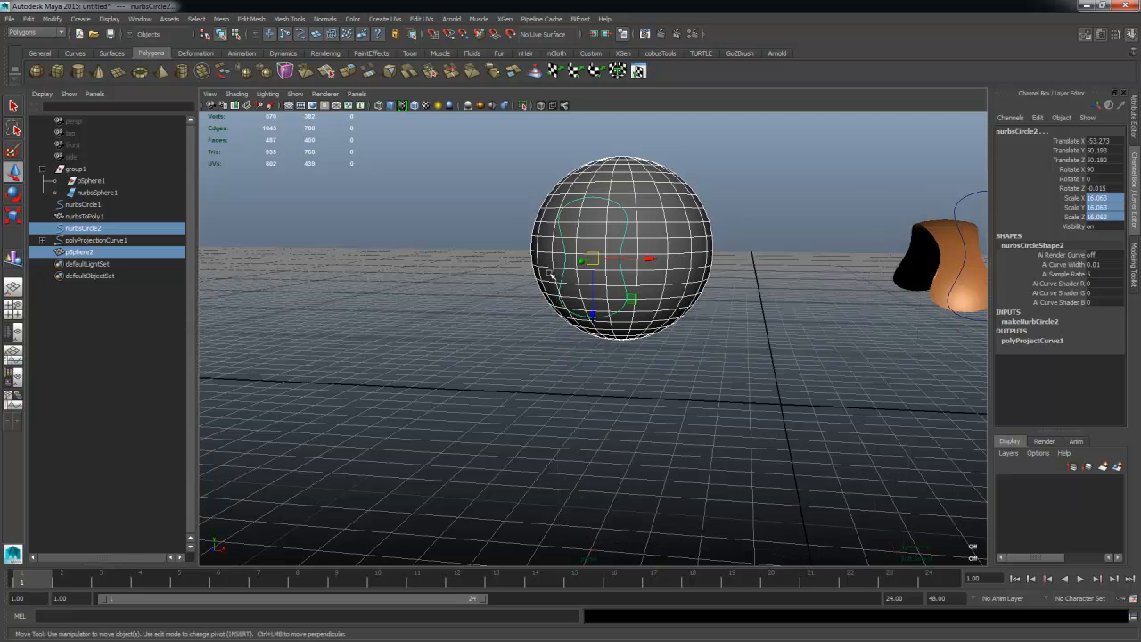
# Step: Lower the sphere slightly along Y behind the outline curve, and select nurbsCircle2
pyautogui.keyDown('alt'); pyautogui.moveTo(725, 328); pyautogui.dragTo(464, 387); pyautogui.keyUp('alt')
pyautogui.click(582, 255)
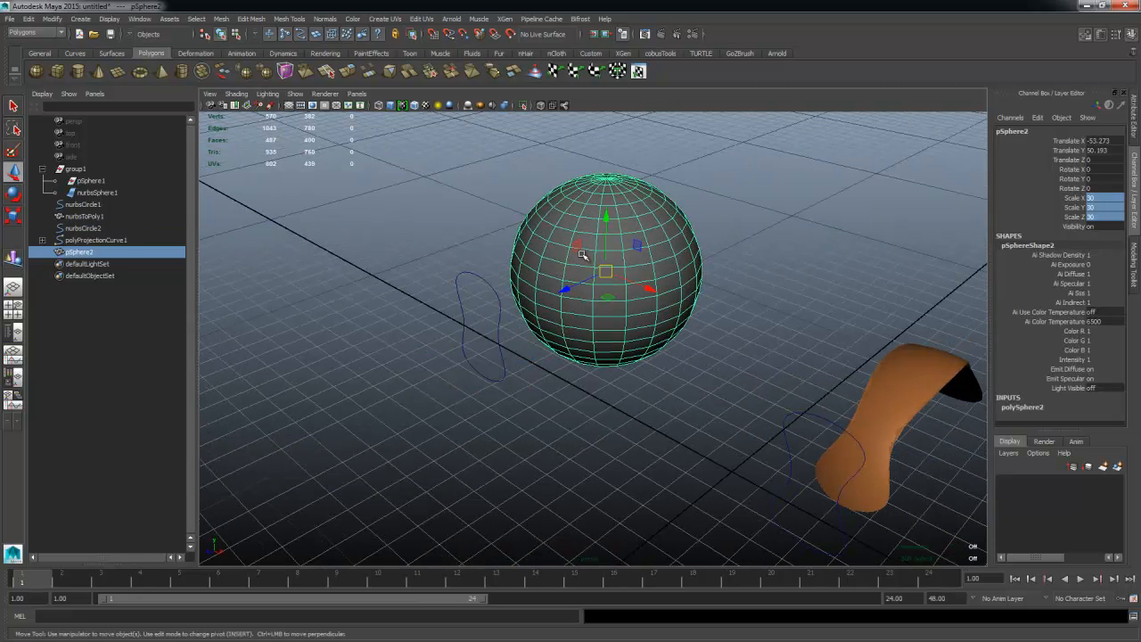
pyautogui.moveTo(606, 214); pyautogui.dragTo(606, 261)
pyautogui.click(491, 371)
pyautogui.click(493, 379)
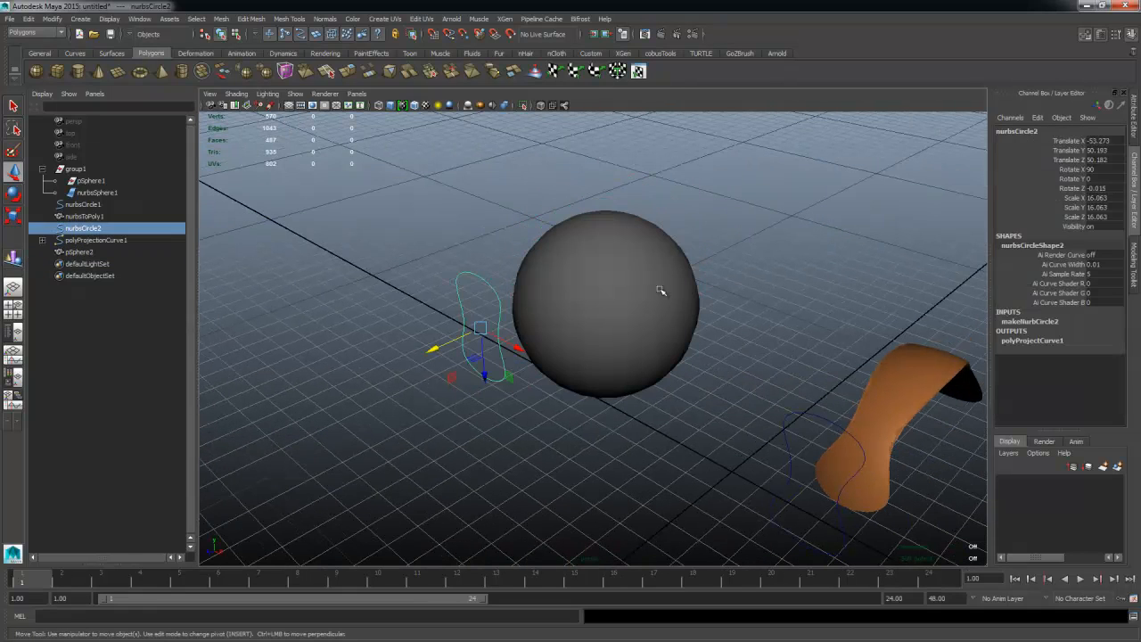
# Step: Add the sphere to the nurbsCircle2 selection, lower it along Y to about 33.27, and project the curve onto the mesh from the front view
pyautogui.keyDown('shift'); pyautogui.click(646, 264); pyautogui.keyUp('shift')
pyautogui.press('space')
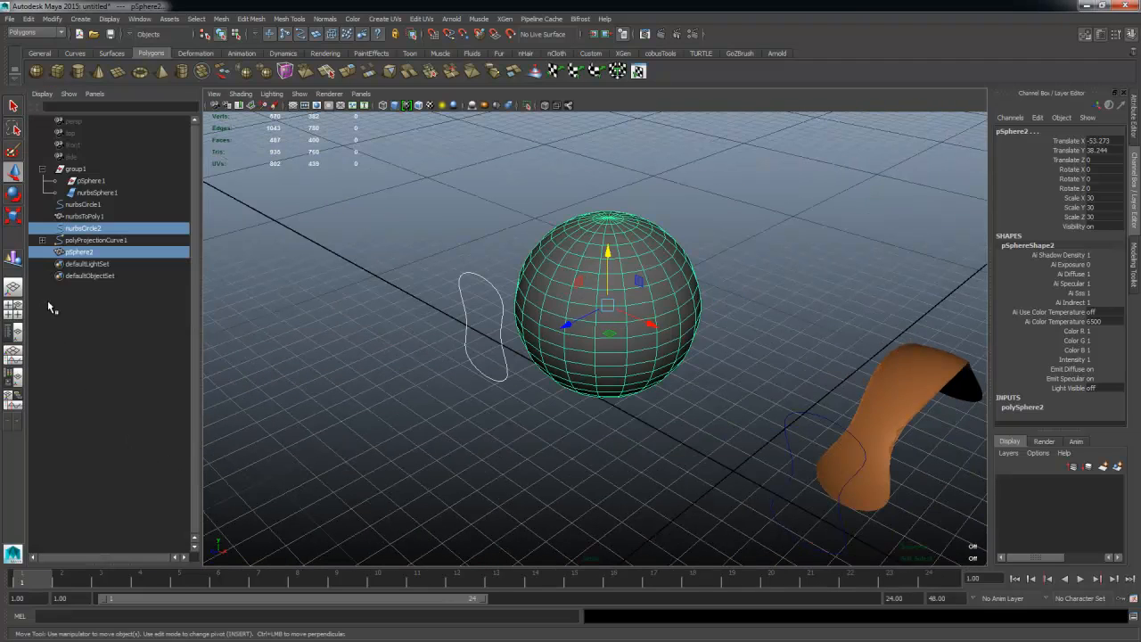
pyautogui.press('space')
pyautogui.press('space')
pyautogui.keyDown('alt'); pyautogui.moveTo(493, 178); pyautogui.dragTo(484, 334, button='middle'); pyautogui.keyUp('alt')
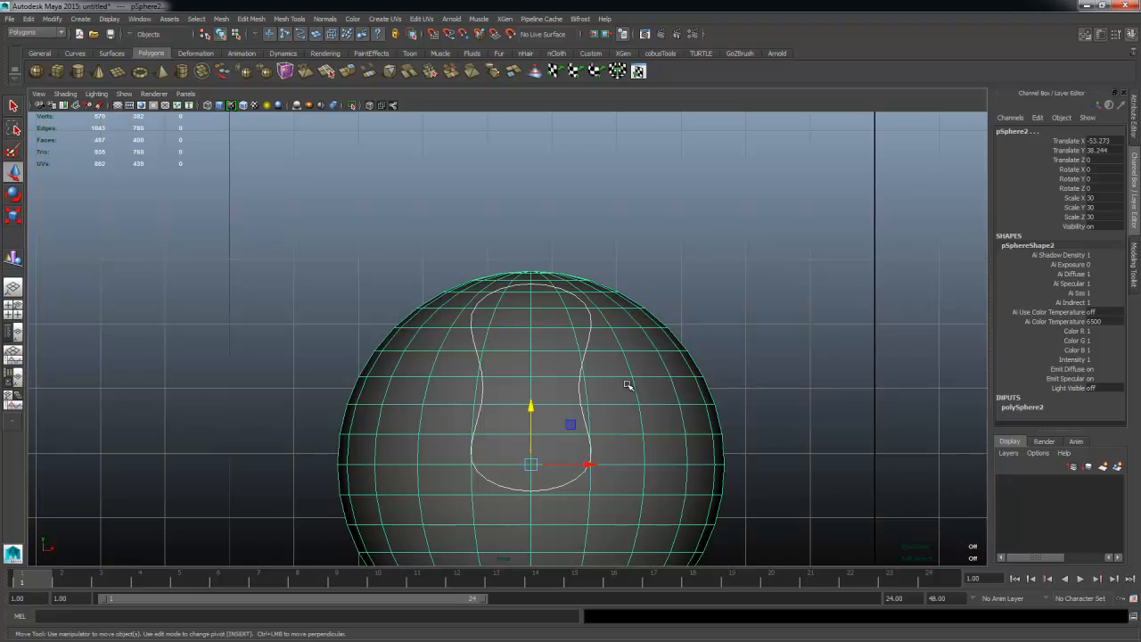
pyautogui.moveTo(530, 408); pyautogui.dragTo(530, 439)
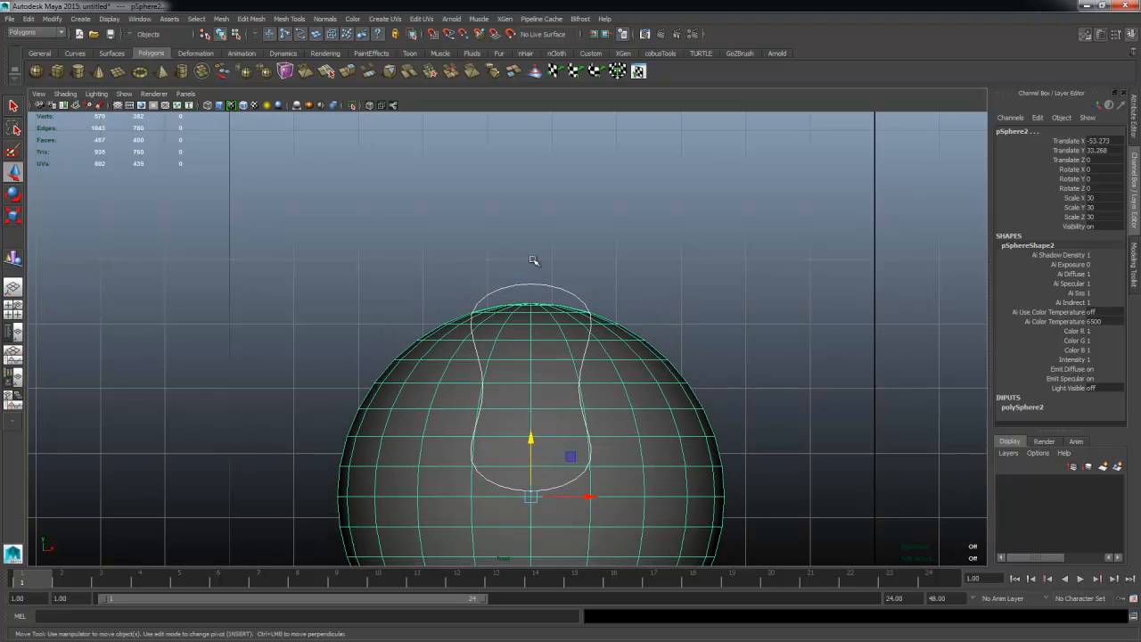
pyautogui.click(250, 19)
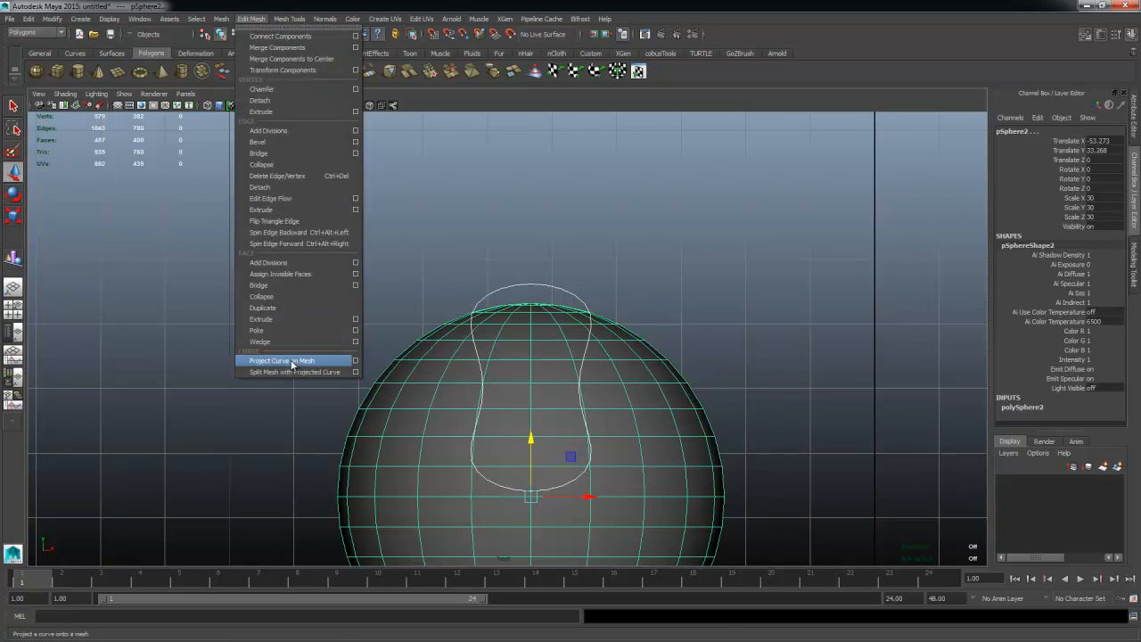
pyautogui.click(283, 361)
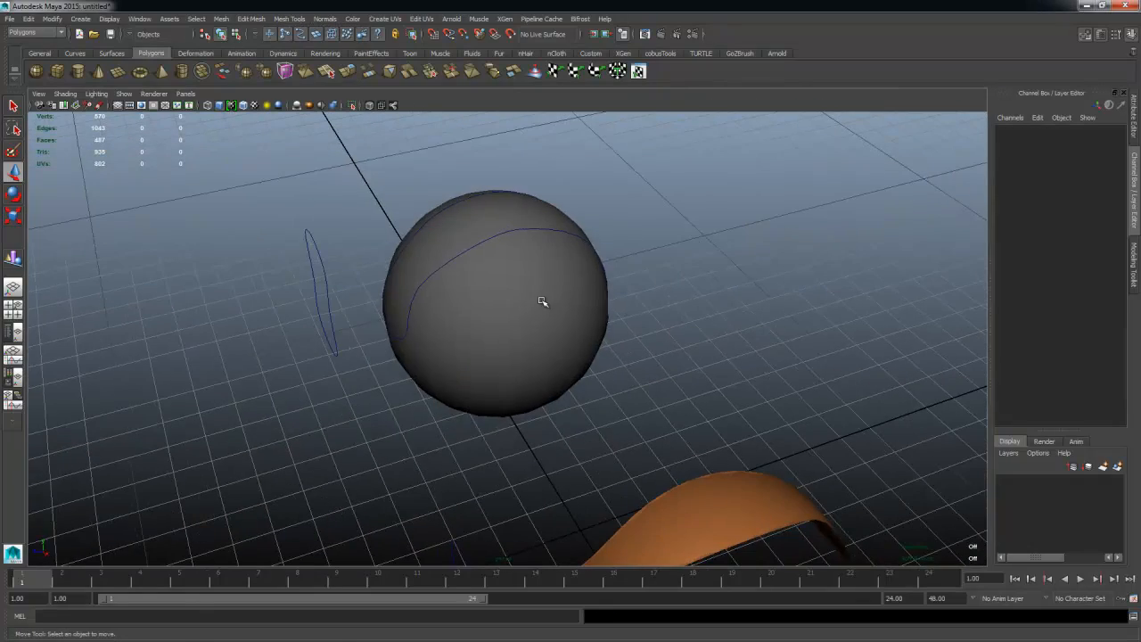
# Step: Select the sphere and inspect the attributes of its curve projection and the projected outline on its surface
pyautogui.click(542, 301)
pyautogui.keyDown('alt'); pyautogui.moveTo(542, 301); pyautogui.dragTo(506, 367); pyautogui.keyUp('alt')
pyautogui.keyDown('alt'); pyautogui.moveTo(505, 367); pyautogui.dragTo(762, 393, button='right'); pyautogui.keyUp('alt')
pyautogui.keyDown('alt'); pyautogui.moveTo(761, 392); pyautogui.dragTo(827, 389); pyautogui.keyUp('alt')
pyautogui.hotkey('ctrl', 'a')
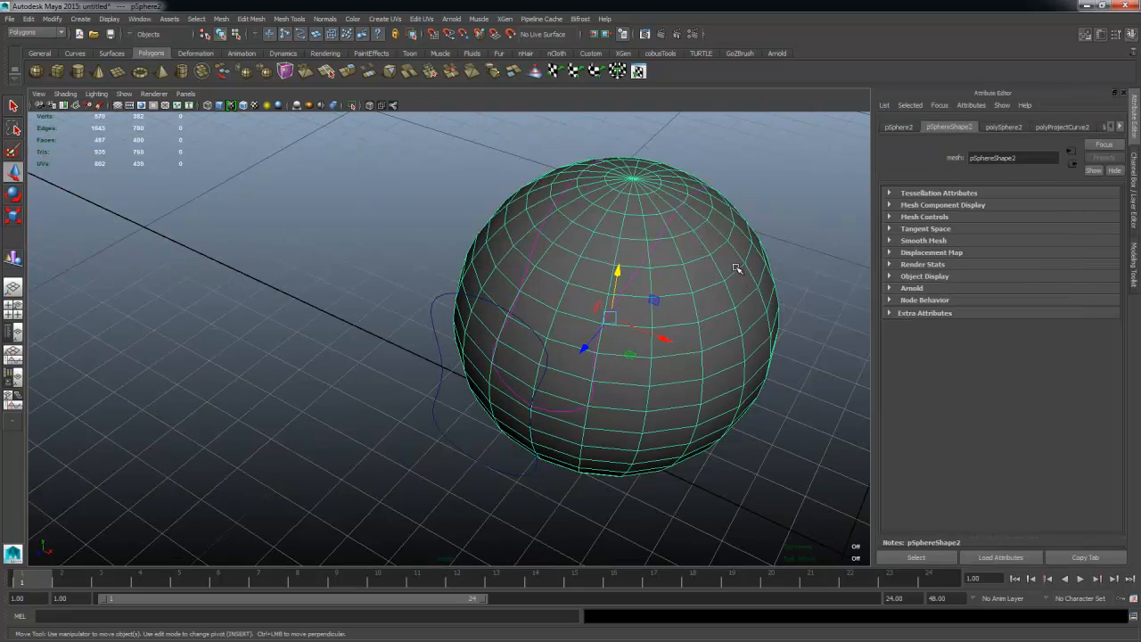
pyautogui.click(647, 263)
pyautogui.click(656, 246)
pyautogui.click(1057, 127)
pyautogui.keyDown('alt'); pyautogui.moveTo(612, 319); pyautogui.dragTo(562, 314, button='middle'); pyautogui.keyUp('alt')
pyautogui.keyDown('alt'); pyautogui.moveTo(561, 314); pyautogui.dragTo(608, 346); pyautogui.keyUp('alt')
pyautogui.click(711, 350)
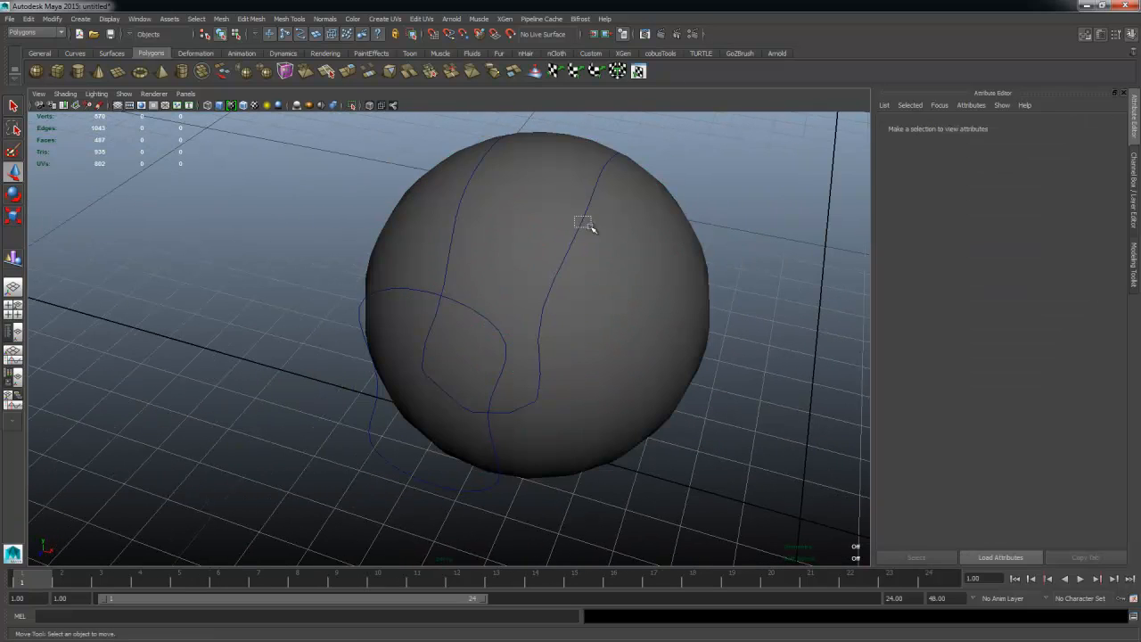
# Step: Select the sphere together with its projected curve and open the options of Split Mesh with Projected Curve
pyautogui.click(590, 224)
pyautogui.click(250, 20)
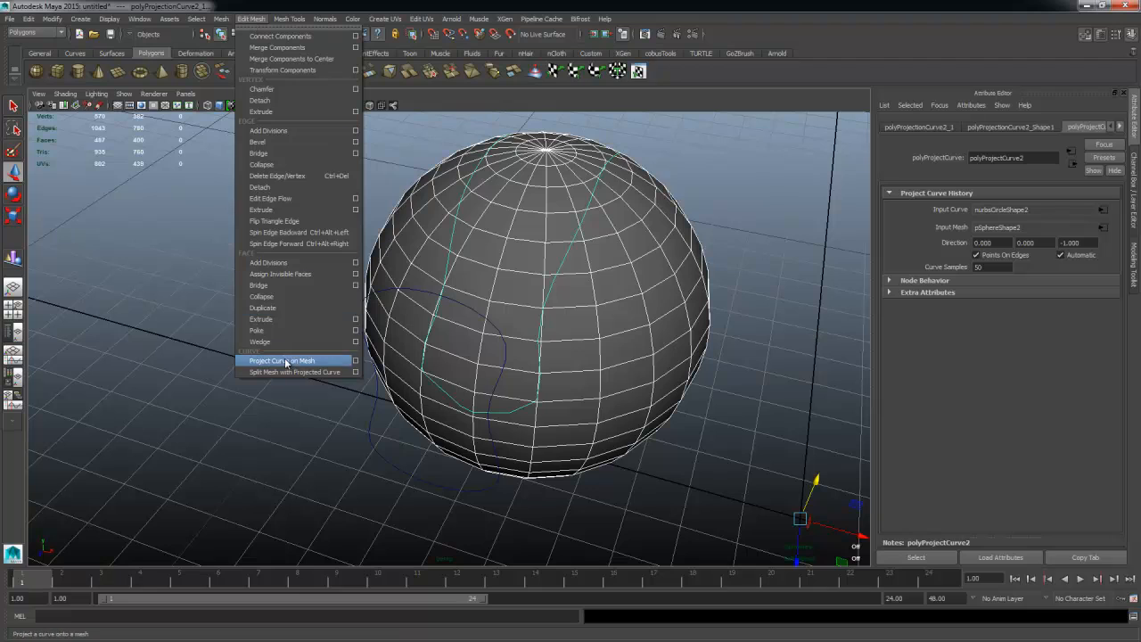
pyautogui.click(354, 372)
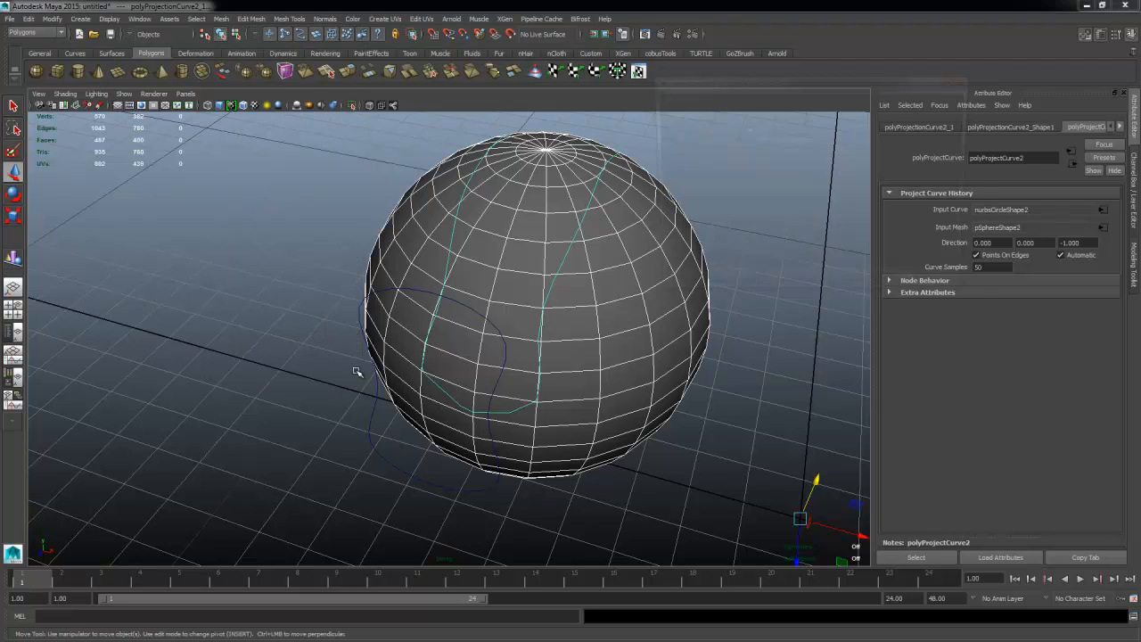
pyautogui.click(777, 139)
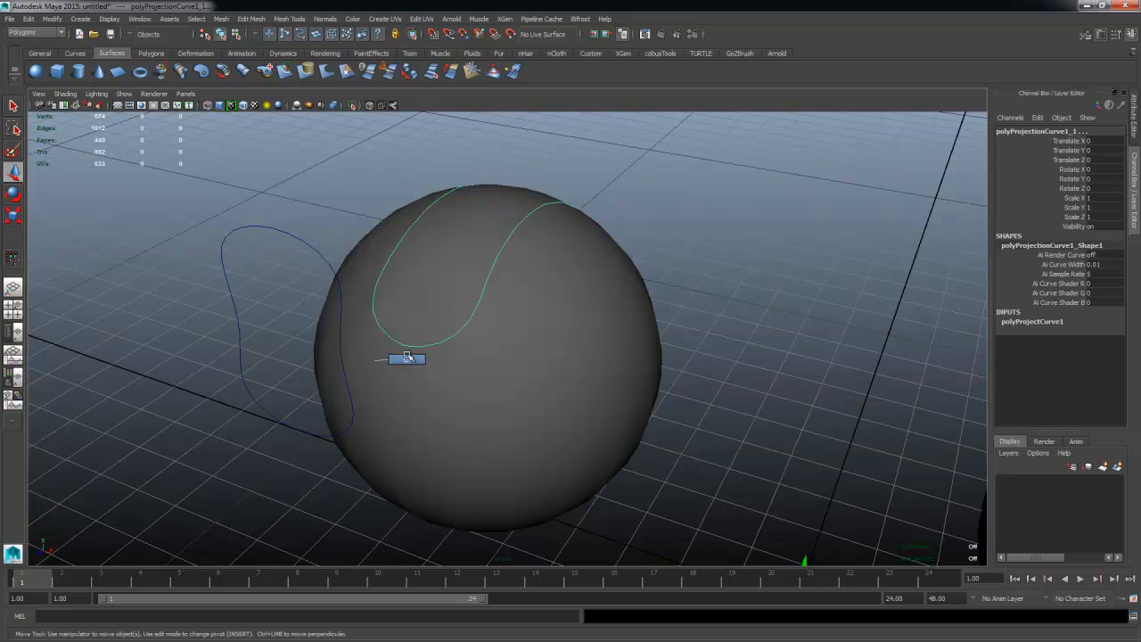
# Step: Select the split sphere pSphere2 as an object and examine its edges along the projected outline
pyautogui.click(403, 328)
pyautogui.moveTo(509, 221); pyautogui.dragTo(571, 199, button='right')
pyautogui.click(586, 322)
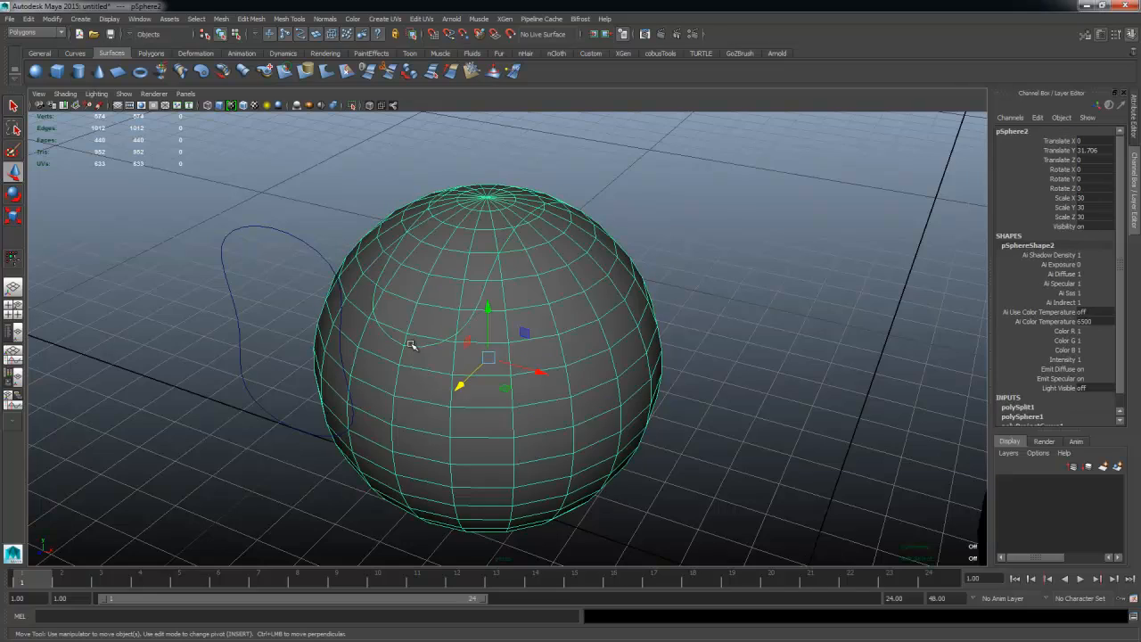
pyautogui.keyDown('alt'); pyautogui.moveTo(414, 346); pyautogui.dragTo(394, 363); pyautogui.keyUp('alt')
pyautogui.keyDown('alt'); pyautogui.moveTo(394, 364); pyautogui.dragTo(495, 333, button='right'); pyautogui.keyUp('alt')
pyautogui.keyDown('alt'); pyautogui.moveTo(458, 306); pyautogui.dragTo(523, 295, button='middle'); pyautogui.keyUp('alt')
pyautogui.moveTo(522, 295)
pyautogui.keyDown('alt'); pyautogui.mouseDown()
pyautogui.moveTo(537, 301)
pyautogui.moveTo(517, 285)
pyautogui.mouseUp(); pyautogui.keyUp('alt')
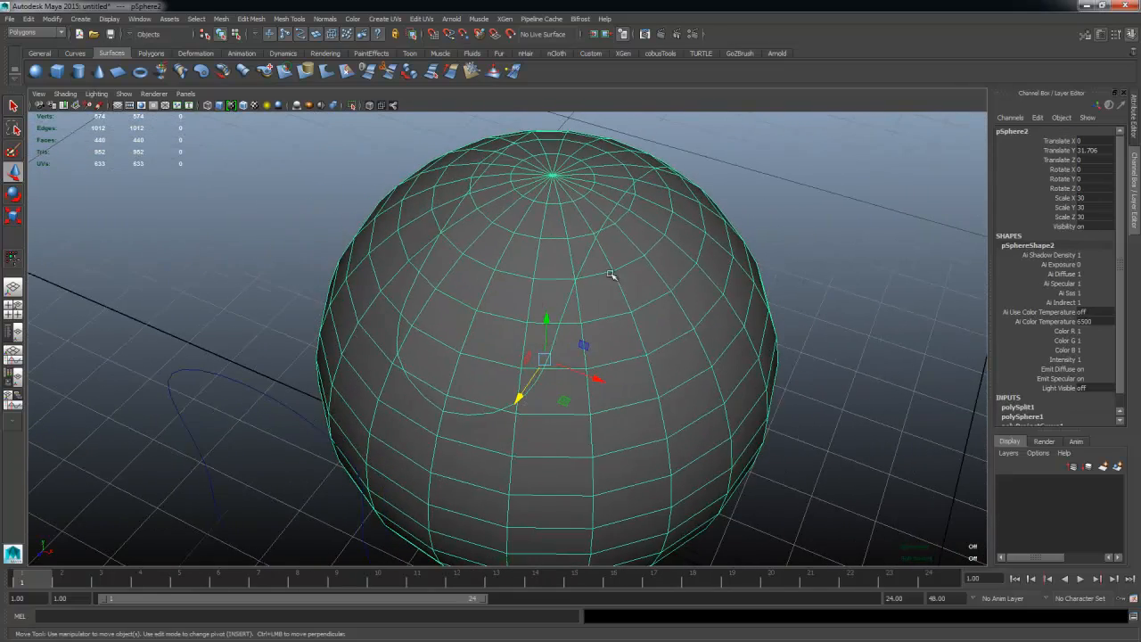
pyautogui.keyDown('alt'); pyautogui.moveTo(490, 419); pyautogui.dragTo(488, 399); pyautogui.keyUp('alt')
pyautogui.moveTo(505, 270); pyautogui.dragTo(553, 249, button='right')
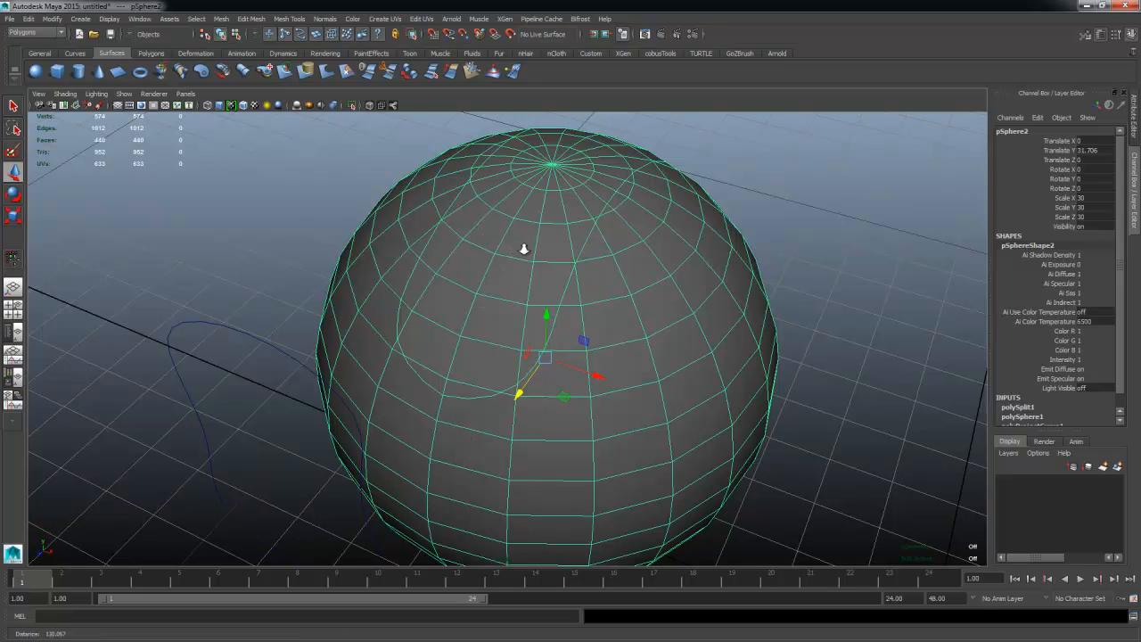
pyautogui.keyDown('alt'); pyautogui.moveTo(525, 247); pyautogui.dragTo(523, 255); pyautogui.keyUp('alt')
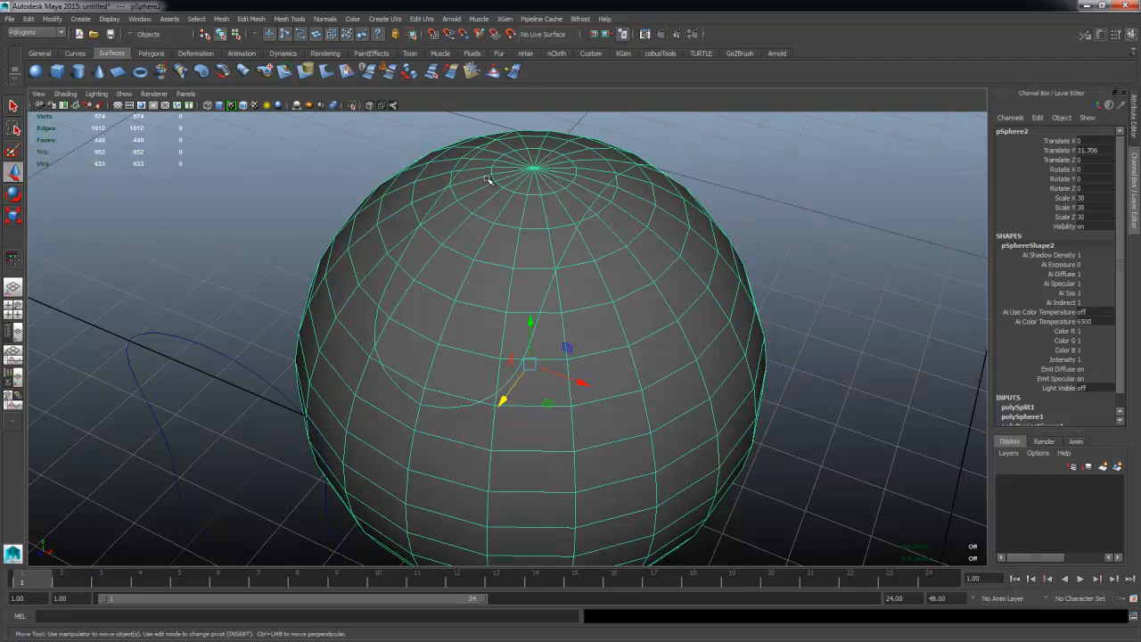
# Step: Select the whole shell of connected faces inside the projected outline on the split sphere
pyautogui.moveTo(524, 251); pyautogui.dragTo(526, 280, button='right')
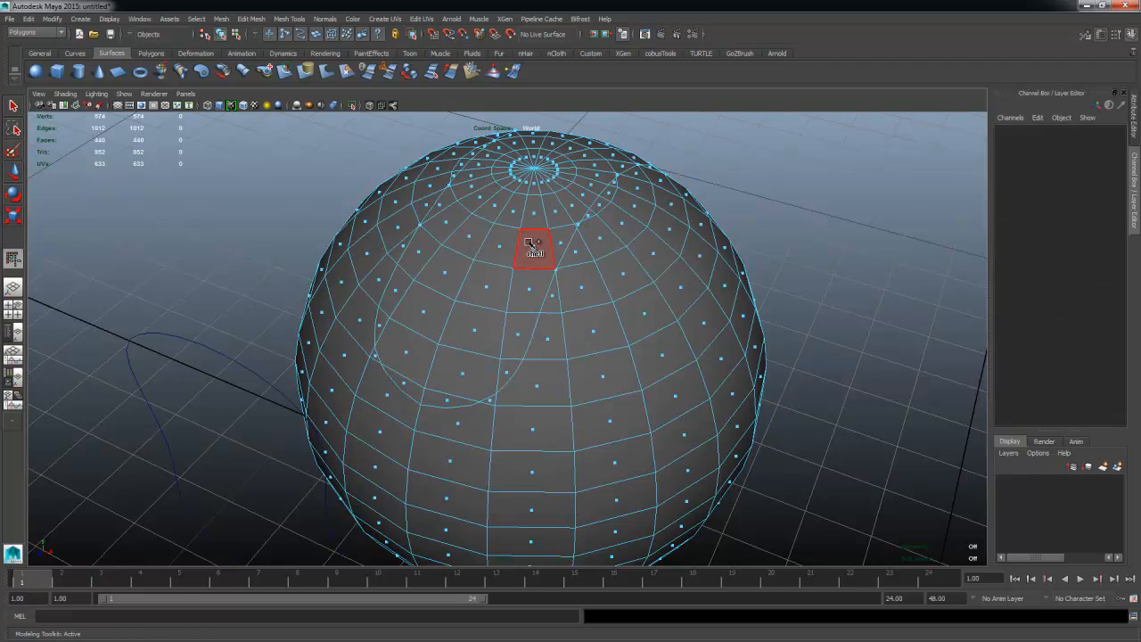
pyautogui.click(526, 267)
pyautogui.keyDown('alt'); pyautogui.moveTo(526, 269); pyautogui.dragTo(482, 334); pyautogui.keyUp('alt')
# Step: Show the Outliner beside the perspective view and select pSphere2 under group1
pyautogui.click(12, 308)
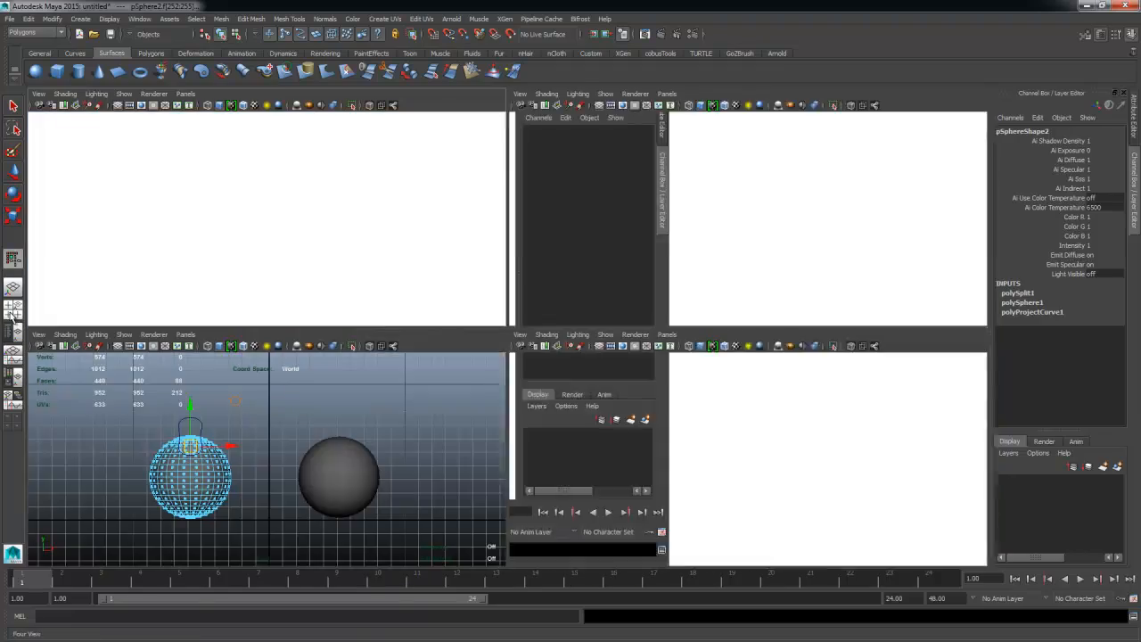
pyautogui.click(11, 330)
pyautogui.click(42, 170)
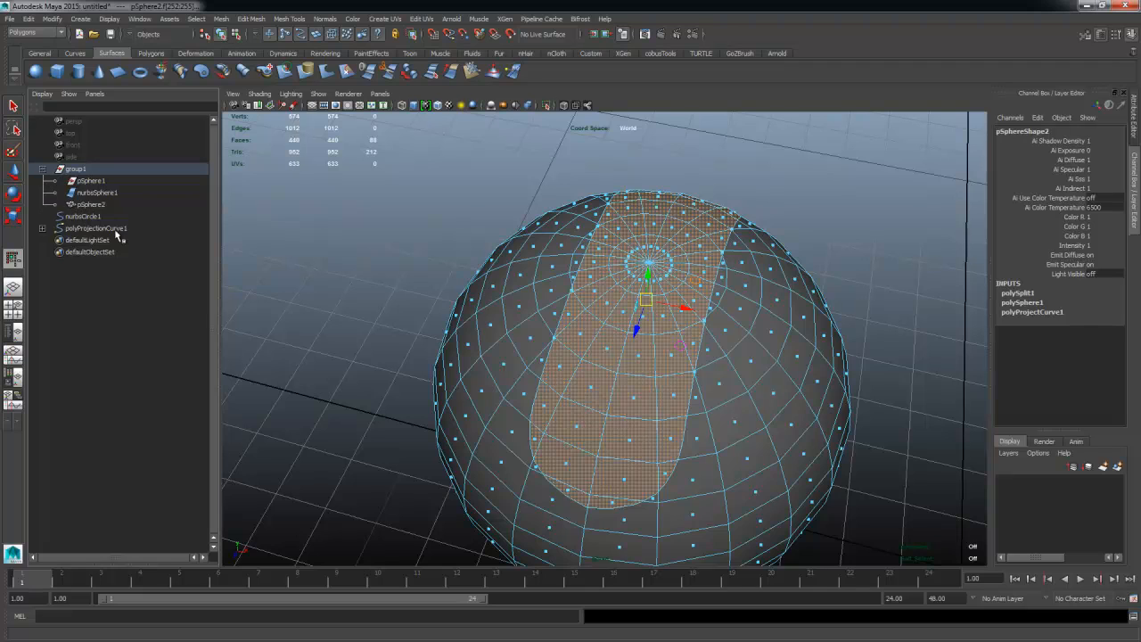
pyautogui.click(90, 205)
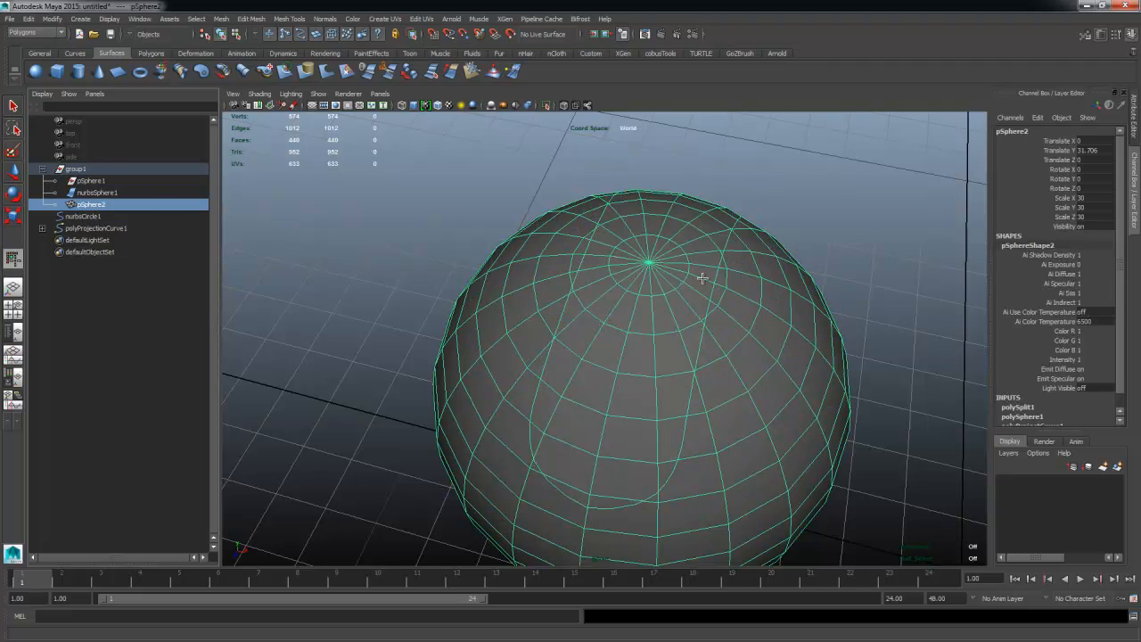
# Step: Move two neighbouring vertices on the split border of pSphere2 along X to pull the mesh open there
pyautogui.moveTo(651, 304); pyautogui.dragTo(599, 296, button='right')
pyautogui.keyDown('alt'); pyautogui.moveTo(660, 332); pyautogui.dragTo(499, 305, button='middle'); pyautogui.keyUp('alt')
pyautogui.keyDown('alt'); pyautogui.moveTo(499, 305); pyautogui.dragTo(740, 359, button='right'); pyautogui.keyUp('alt')
pyautogui.keyDown('alt'); pyautogui.moveTo(522, 303); pyautogui.dragTo(615, 379, button='middle'); pyautogui.keyUp('alt')
pyautogui.keyDown('alt'); pyautogui.moveTo(464, 314); pyautogui.dragTo(571, 329, button='right'); pyautogui.keyUp('alt')
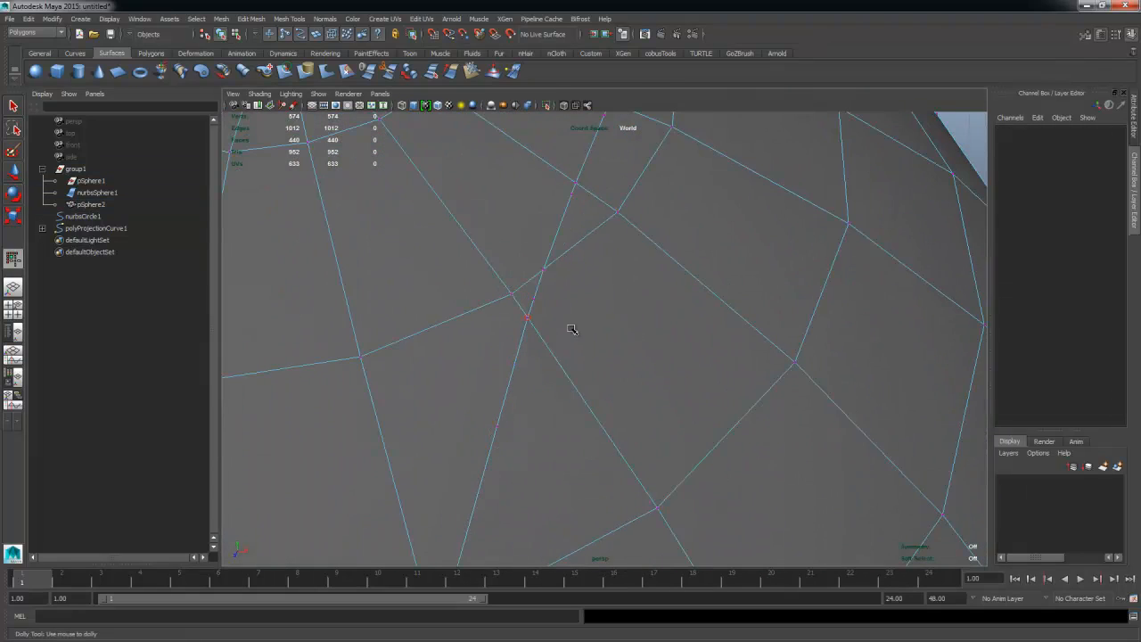
pyautogui.click(536, 300)
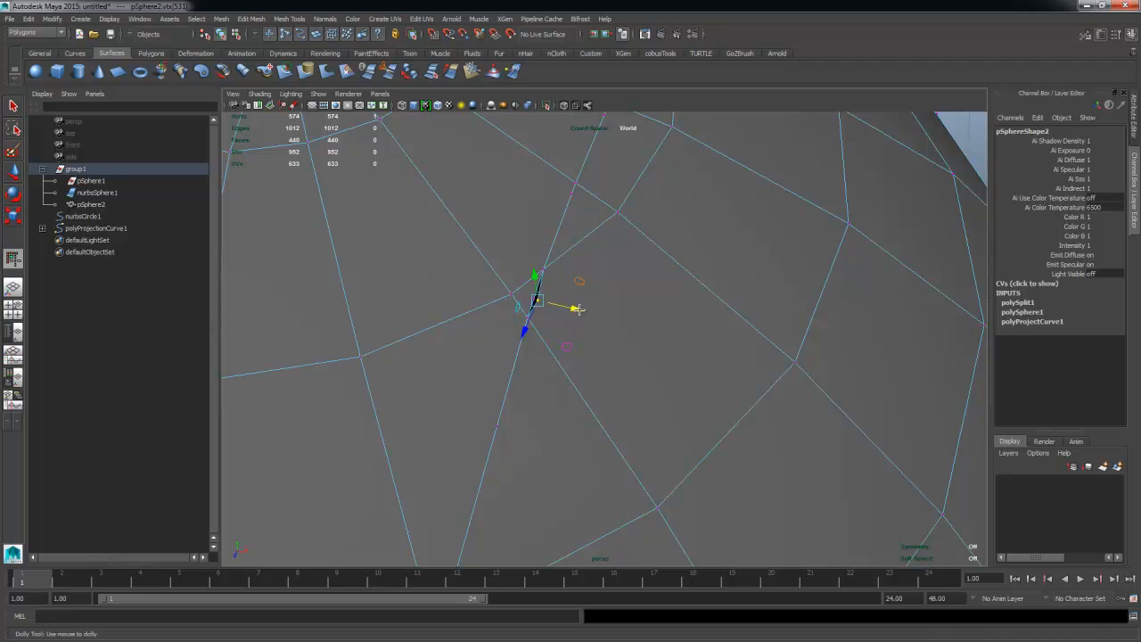
pyautogui.click(544, 270)
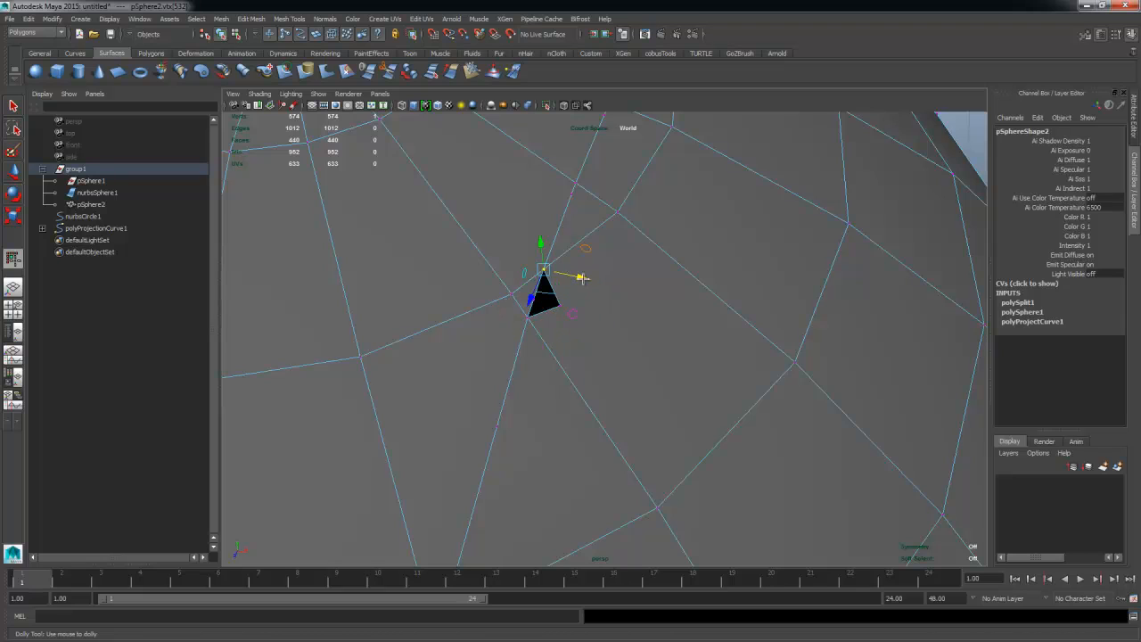
pyautogui.moveTo(583, 279); pyautogui.dragTo(608, 295)
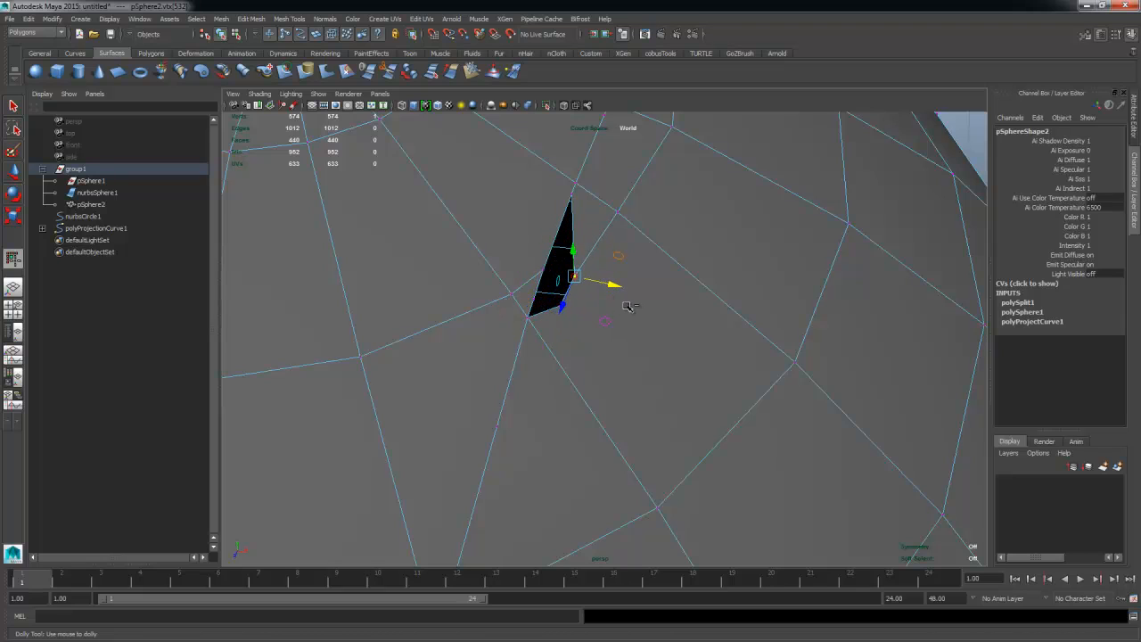
# Step: Undo the vertex moves on the split border of pSphere2
pyautogui.hotkey('ctrl', 'z')
pyautogui.hotkey('ctrl', 'z')
pyautogui.hotkey('ctrl', 'z')
pyautogui.hotkey('ctrl', 'z')
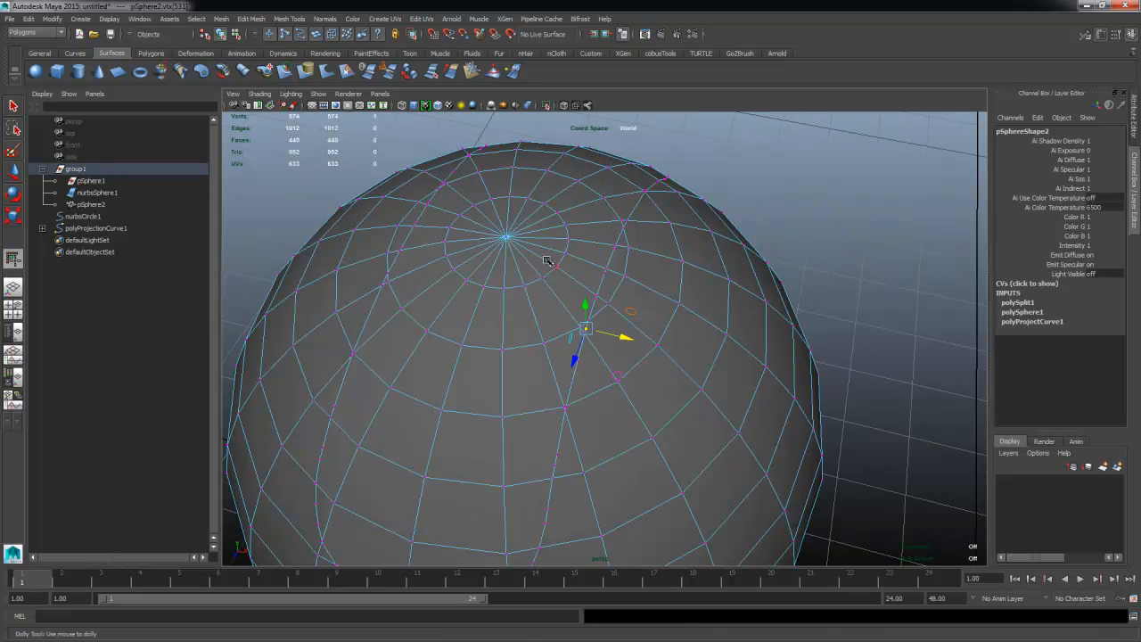
# Step: Select the shell of connected faces outside the projected outline and delete it, keeping only the strip inside
pyautogui.moveTo(547, 260); pyautogui.dragTo(545, 296, button='right')
pyautogui.click(642, 309)
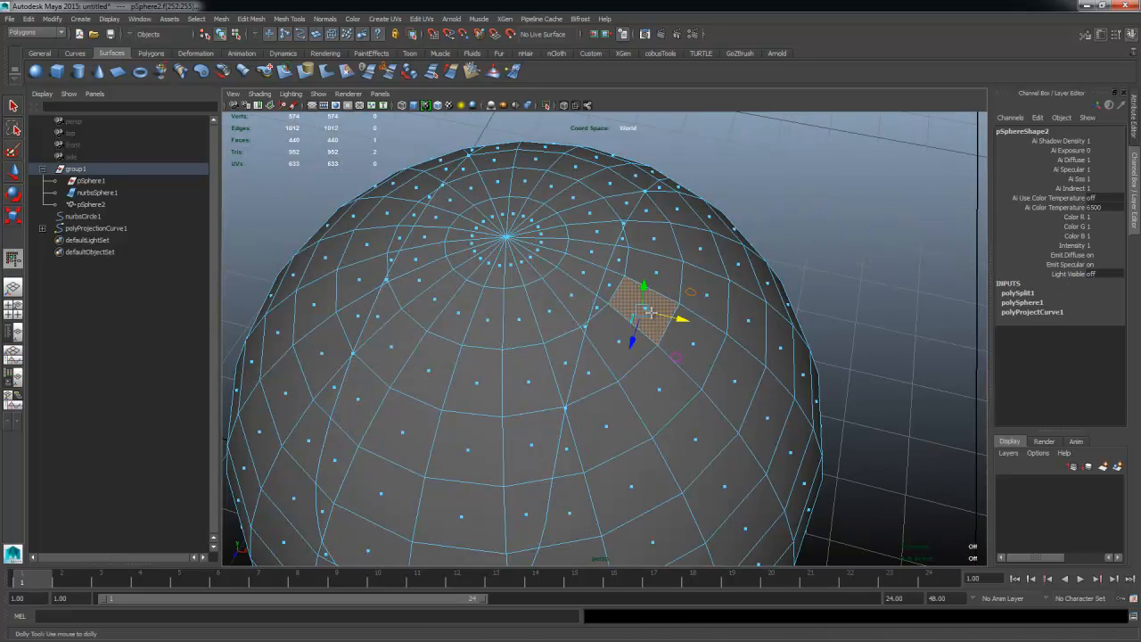
pyautogui.doubleClick(699, 349)
pyautogui.press('Delete')
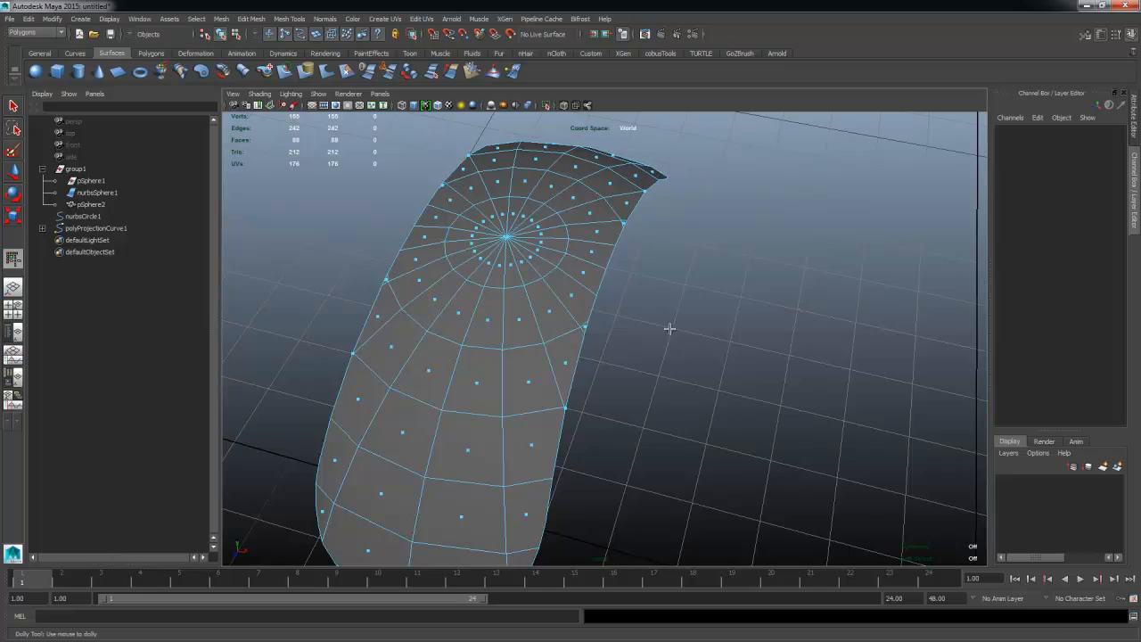
# Step: Return to object mode and select the remaining strip of pSphere2 with the Move Tool
pyautogui.keyDown('alt'); pyautogui.moveTo(669, 328); pyautogui.dragTo(541, 314); pyautogui.keyUp('alt')
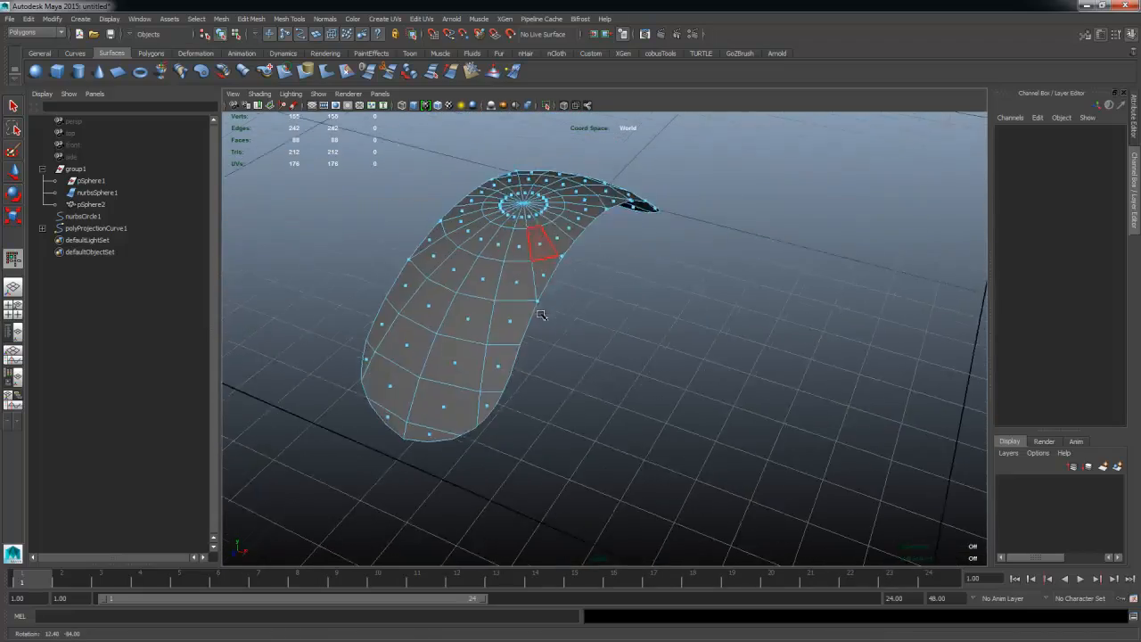
pyautogui.moveTo(533, 237); pyautogui.dragTo(580, 219, button='right')
pyautogui.press('w')
pyautogui.keyDown('alt'); pyautogui.moveTo(552, 353); pyautogui.dragTo(454, 419); pyautogui.keyUp('alt')
pyautogui.click(507, 338)
pyautogui.keyDown('alt'); pyautogui.moveTo(507, 338); pyautogui.dragTo(557, 321); pyautogui.keyUp('alt')
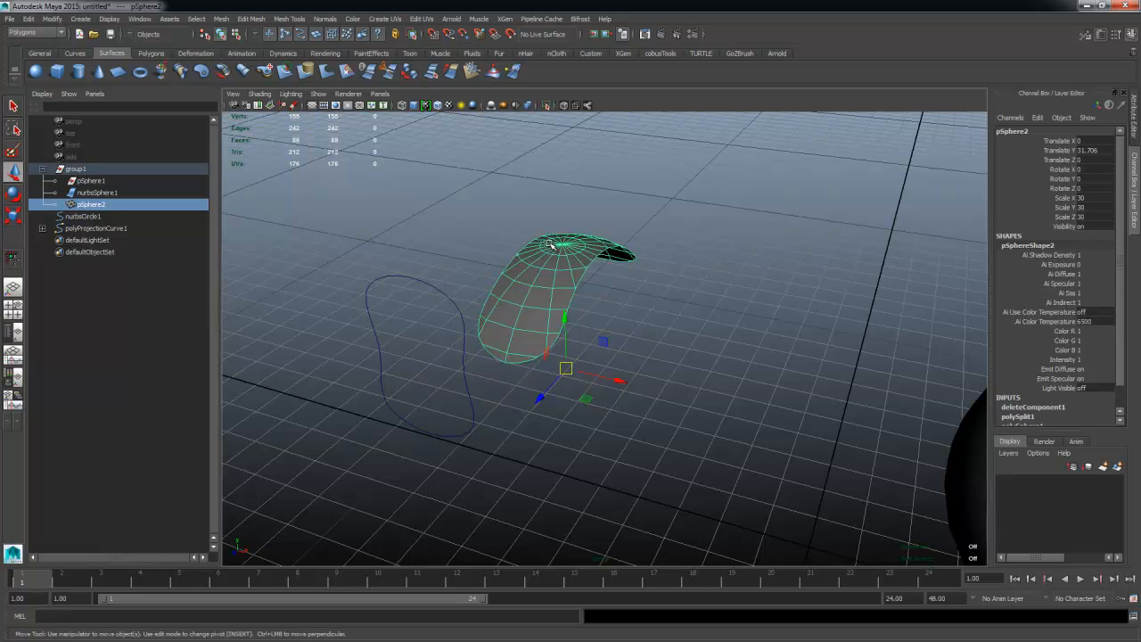
# Step: Examine the topology of the cut-out pSphere2 strip from several sides, including its pole and its outline edges
pyautogui.keyDown('alt'); pyautogui.moveTo(531, 287); pyautogui.dragTo(624, 332, button='right'); pyautogui.keyUp('alt')
pyautogui.keyDown('alt'); pyautogui.moveTo(588, 325); pyautogui.dragTo(675, 318, button='middle'); pyautogui.keyUp('alt')
pyautogui.keyDown('alt'); pyautogui.moveTo(628, 291); pyautogui.dragTo(574, 292); pyautogui.keyUp('alt')
pyautogui.keyDown('alt'); pyautogui.moveTo(520, 250); pyautogui.dragTo(571, 236); pyautogui.keyUp('alt')
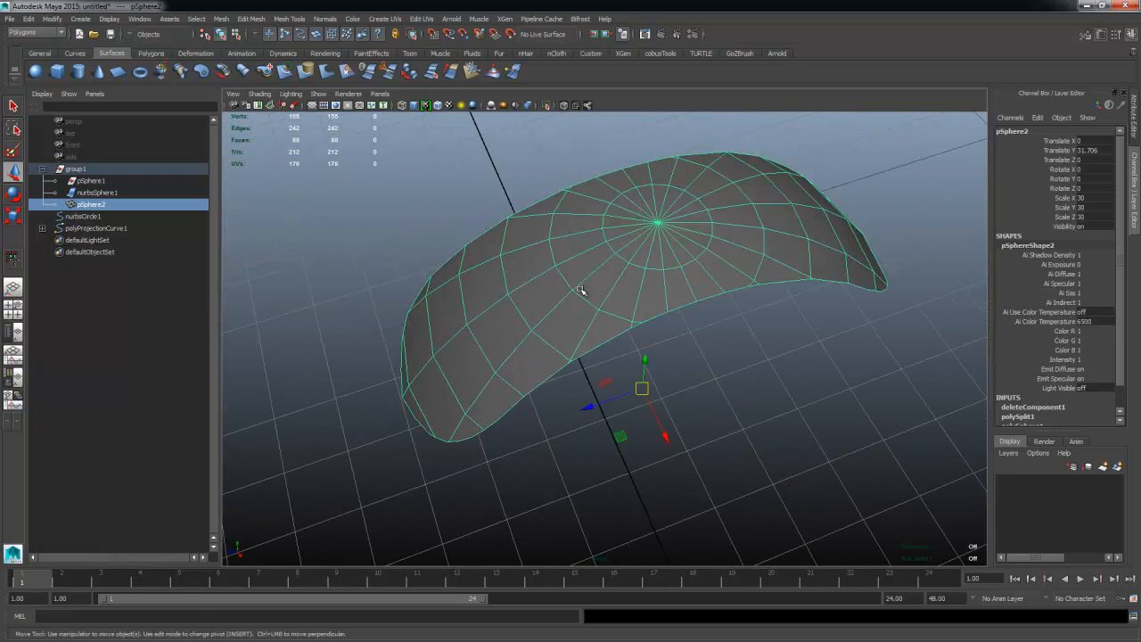
pyautogui.keyDown('alt'); pyautogui.moveTo(580, 288); pyautogui.dragTo(746, 311); pyautogui.keyUp('alt')
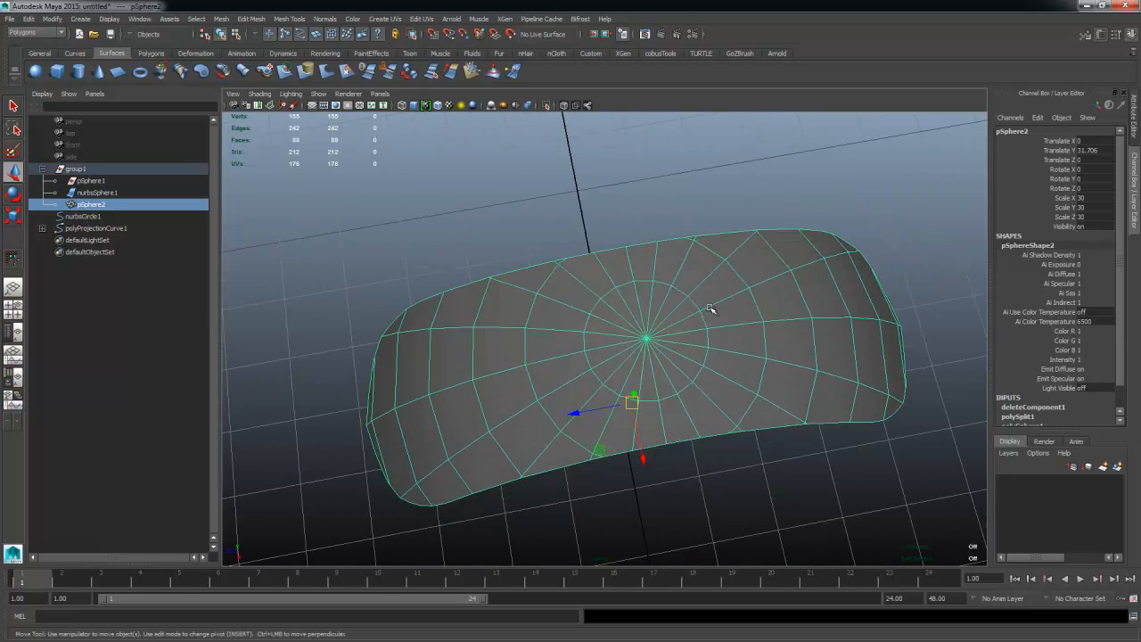
pyautogui.keyDown('alt'); pyautogui.moveTo(711, 309); pyautogui.dragTo(624, 374, button='right'); pyautogui.keyUp('alt')
pyautogui.keyDown('alt'); pyautogui.moveTo(624, 374); pyautogui.dragTo(677, 357); pyautogui.keyUp('alt')
pyautogui.keyDown('alt'); pyautogui.moveTo(677, 357); pyautogui.dragTo(637, 346, button='right'); pyautogui.keyUp('alt')
pyautogui.keyDown('alt'); pyautogui.moveTo(637, 346); pyautogui.dragTo(654, 366, button='middle'); pyautogui.keyUp('alt')
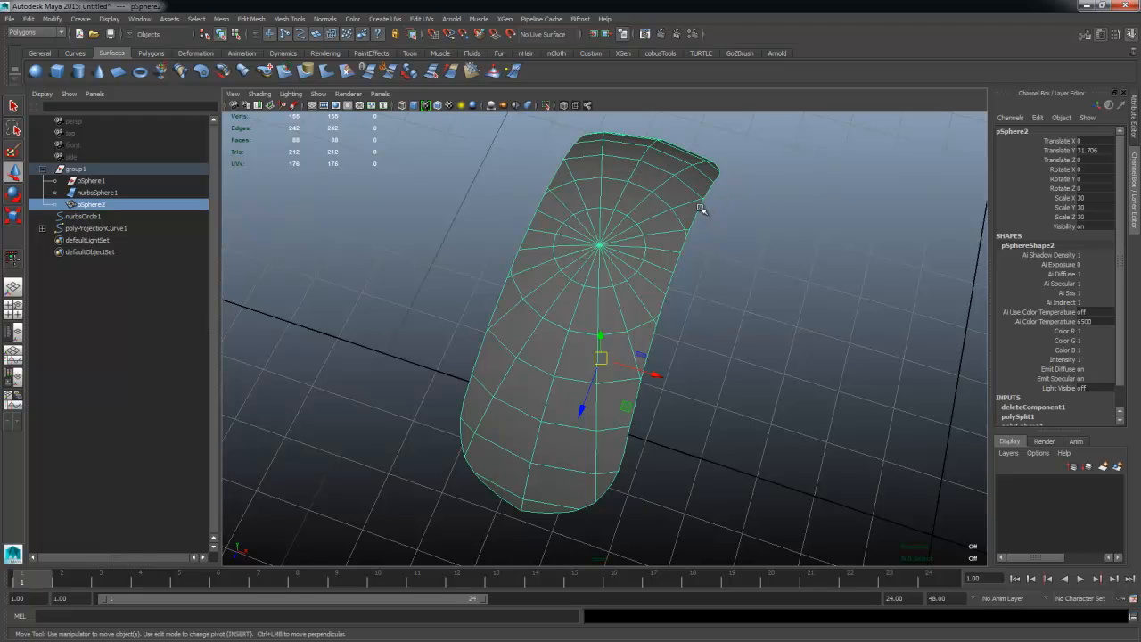
pyautogui.rightClick(649, 186)
pyautogui.keyDown('alt'); pyautogui.moveTo(714, 328); pyautogui.dragTo(578, 318); pyautogui.keyUp('alt')
pyautogui.keyDown('alt'); pyautogui.moveTo(578, 318); pyautogui.dragTo(632, 304, button='right'); pyautogui.keyUp('alt')
pyautogui.keyDown('alt'); pyautogui.moveTo(690, 304); pyautogui.dragTo(546, 231); pyautogui.keyUp('alt')
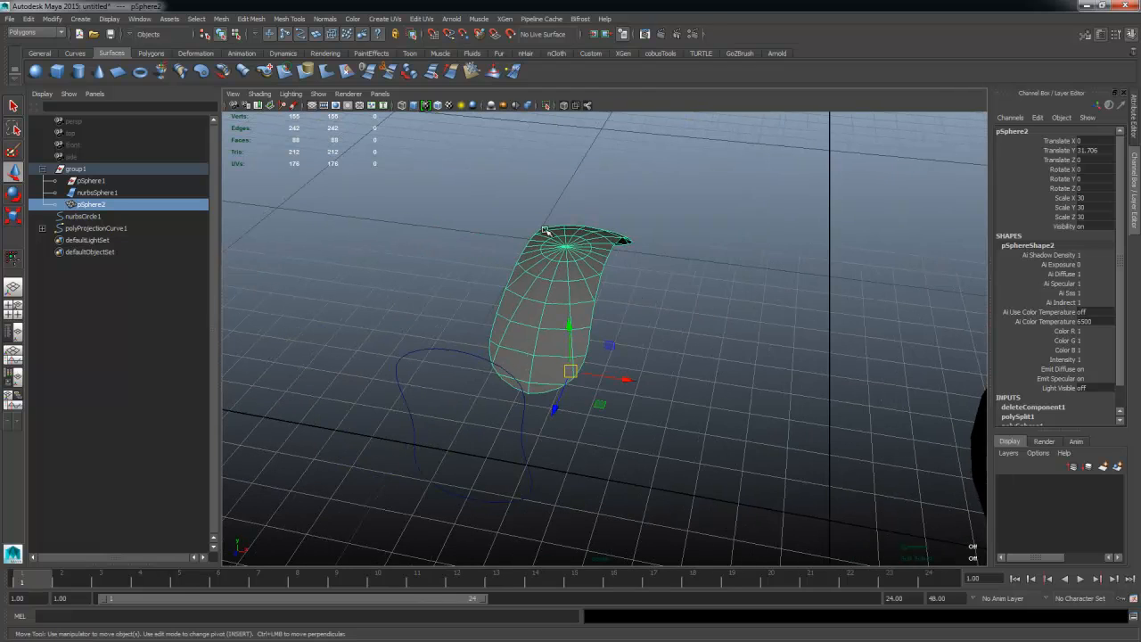
# Step: Duplicate the flat closed curve and move the copy along X in front of the NURBS sphere
pyautogui.keyDown('alt'); pyautogui.moveTo(512, 328); pyautogui.dragTo(481, 330, button='right'); pyautogui.keyUp('alt')
pyautogui.keyDown('alt'); pyautogui.moveTo(482, 330); pyautogui.dragTo(553, 318); pyautogui.keyUp('alt')
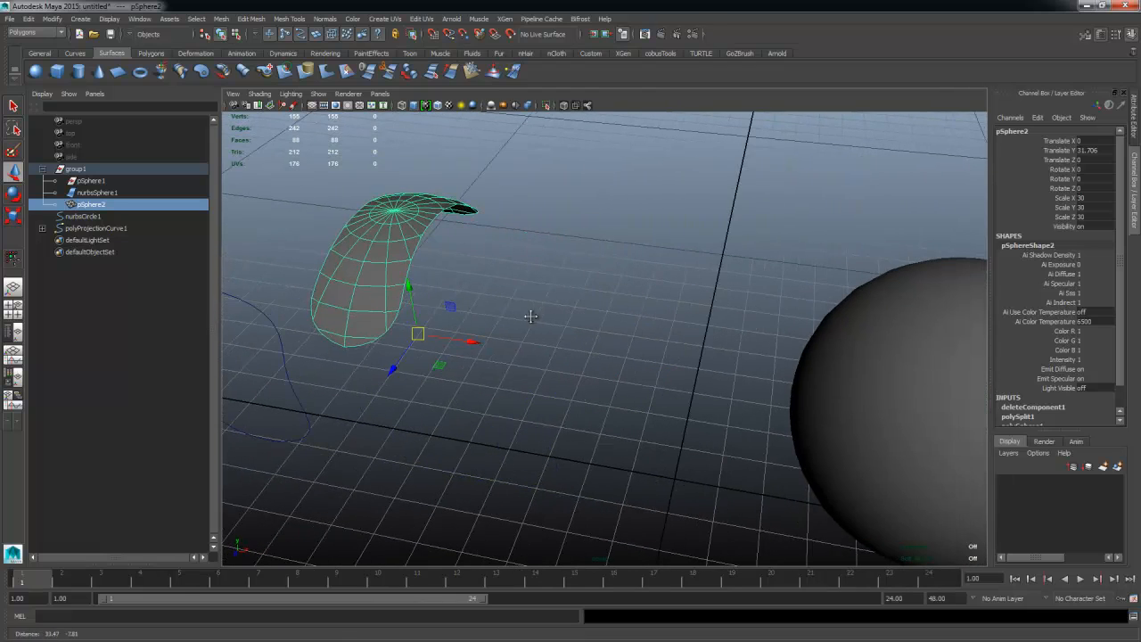
pyautogui.click(869, 352)
pyautogui.keyDown('alt'); pyautogui.moveTo(869, 352); pyautogui.dragTo(560, 273, button='right'); pyautogui.keyUp('alt')
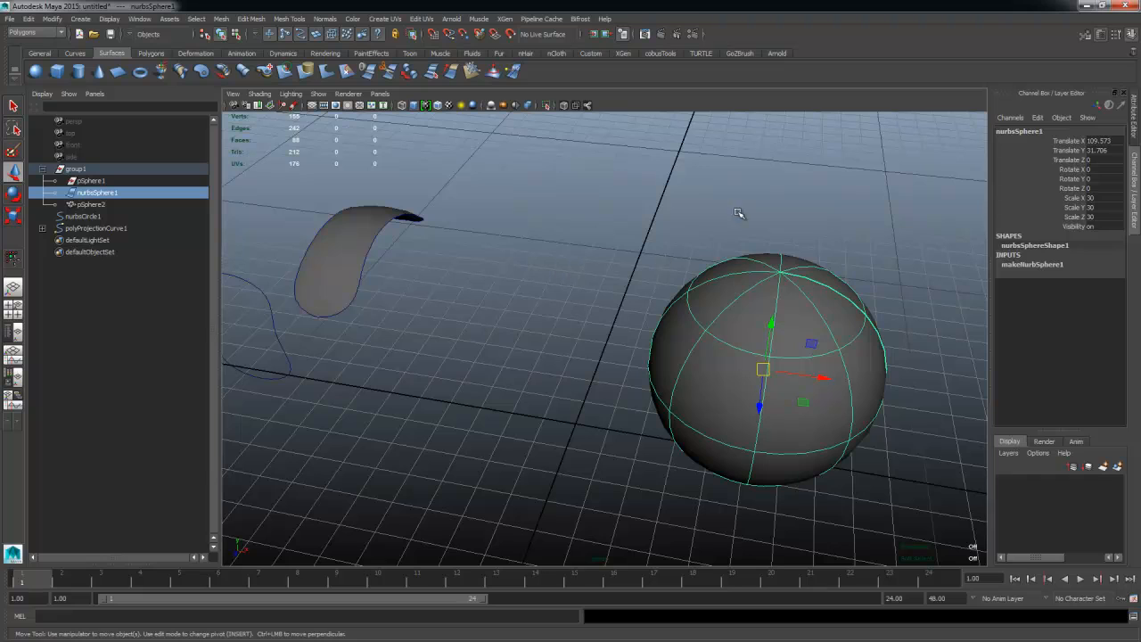
pyautogui.click(279, 376)
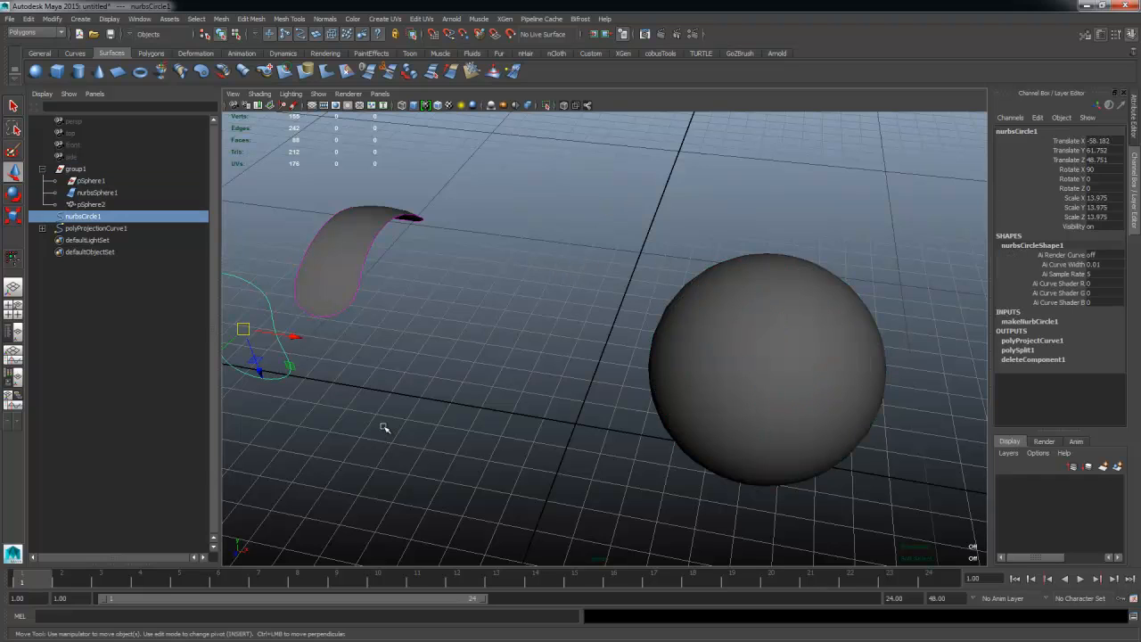
pyautogui.hotkey('ctrl', 'd')
pyautogui.moveTo(294, 337); pyautogui.dragTo(826, 527)
pyautogui.keyDown('shift'); pyautogui.click(764, 331); pyautogui.keyUp('shift')
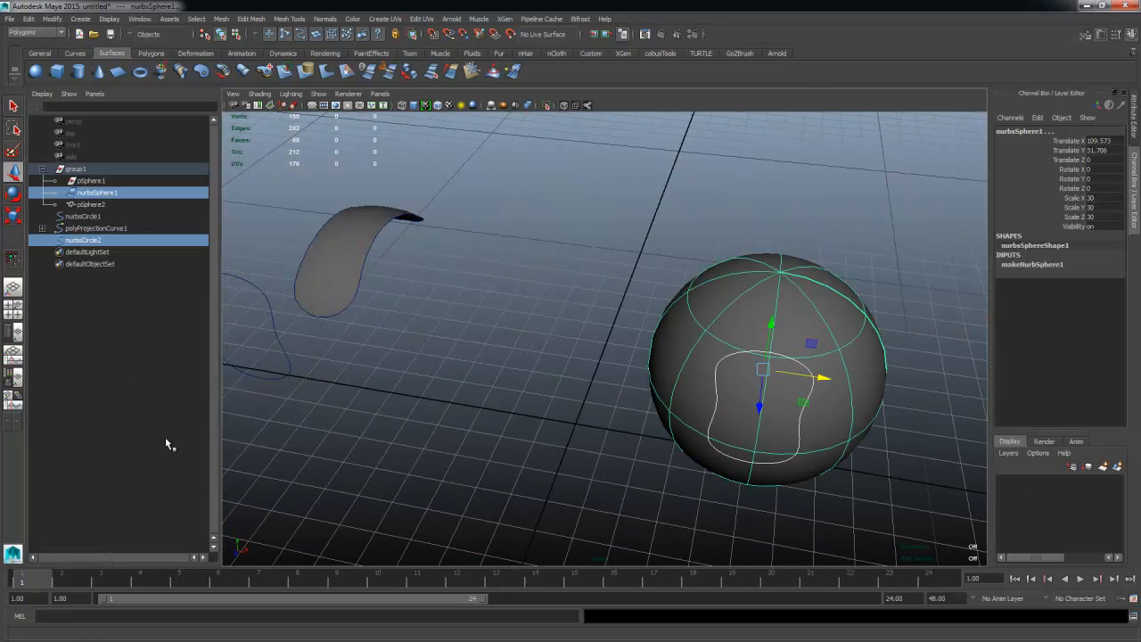
# Step: In the front view, centre the duplicated curve over the top of the NURBS sphere at about X 51.12
pyautogui.click(12, 309)
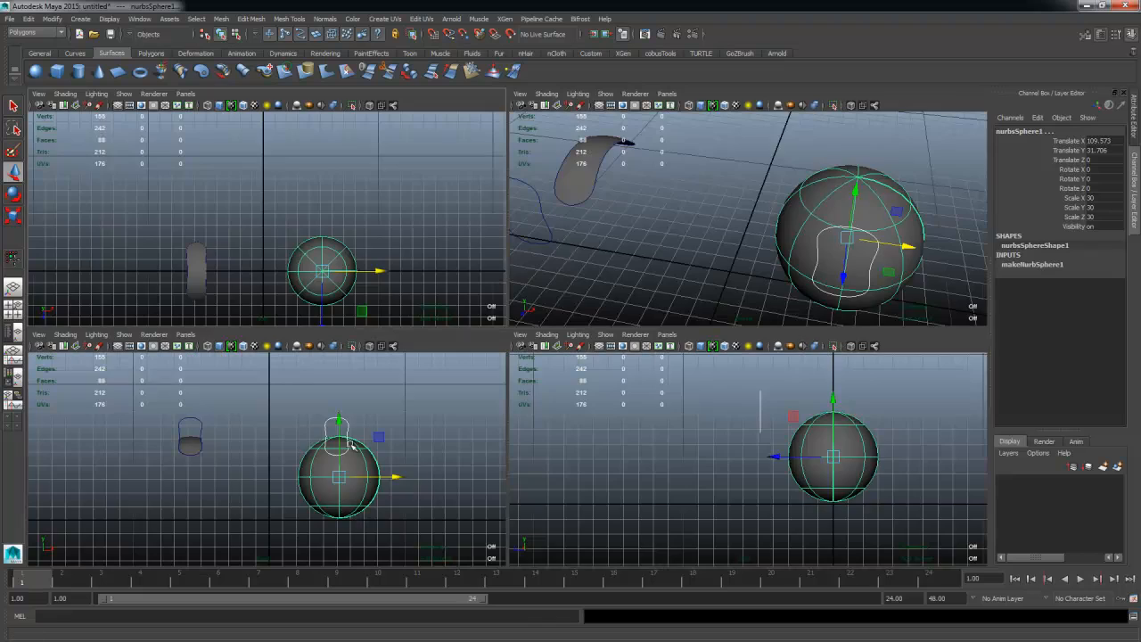
pyautogui.press('space')
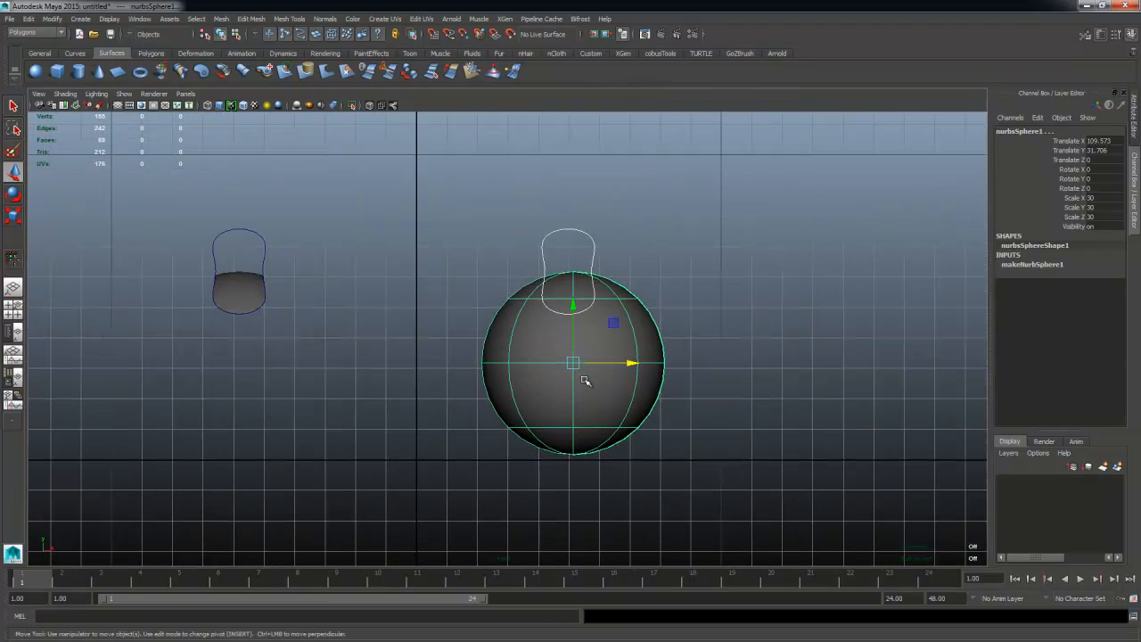
pyautogui.click(567, 243)
pyautogui.moveTo(624, 269); pyautogui.dragTo(629, 270)
# Step: Project the duplicated curve onto the NURBS sphere from the front view with Project Curve on Surface
pyautogui.click(617, 363)
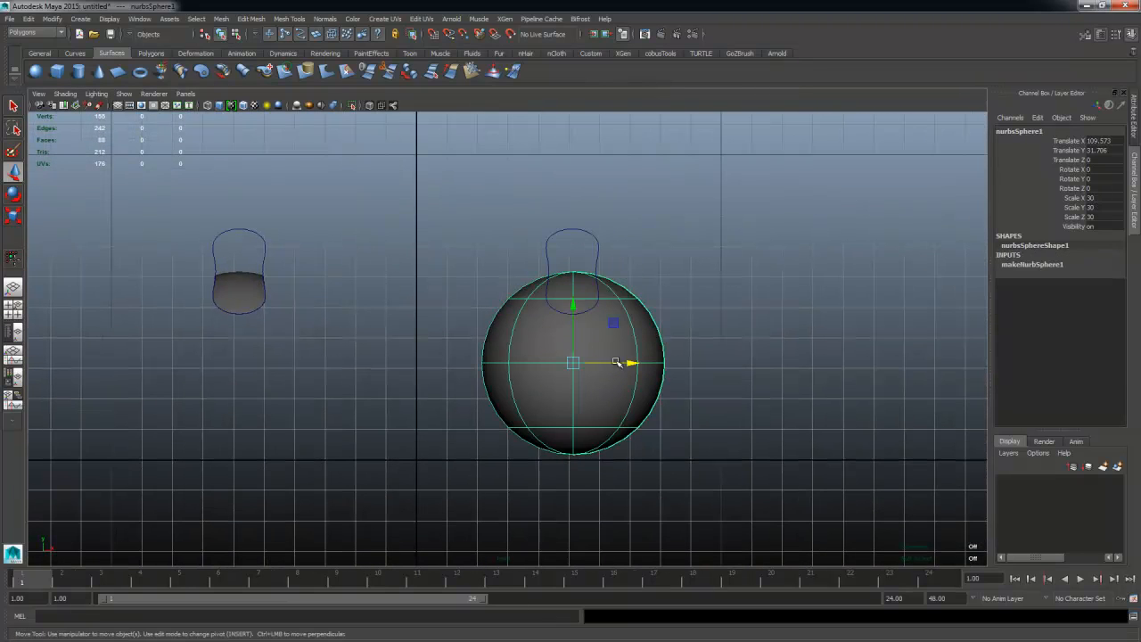
pyautogui.keyDown('shift'); pyautogui.click(585, 233); pyautogui.keyUp('shift')
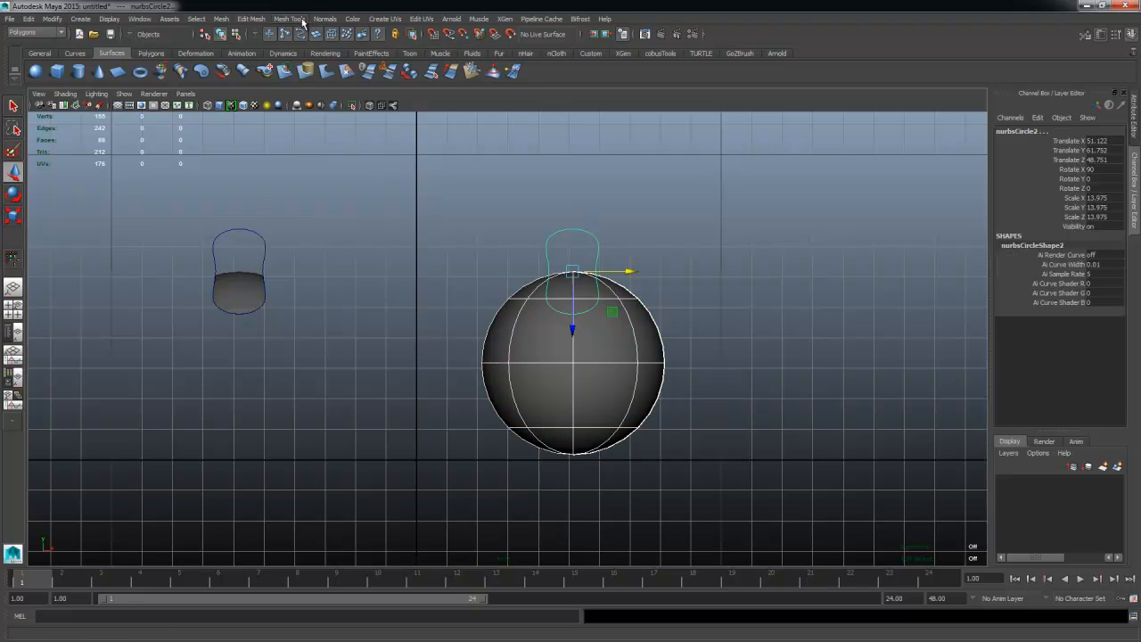
pyautogui.click(301, 20)
pyautogui.click(19, 33)
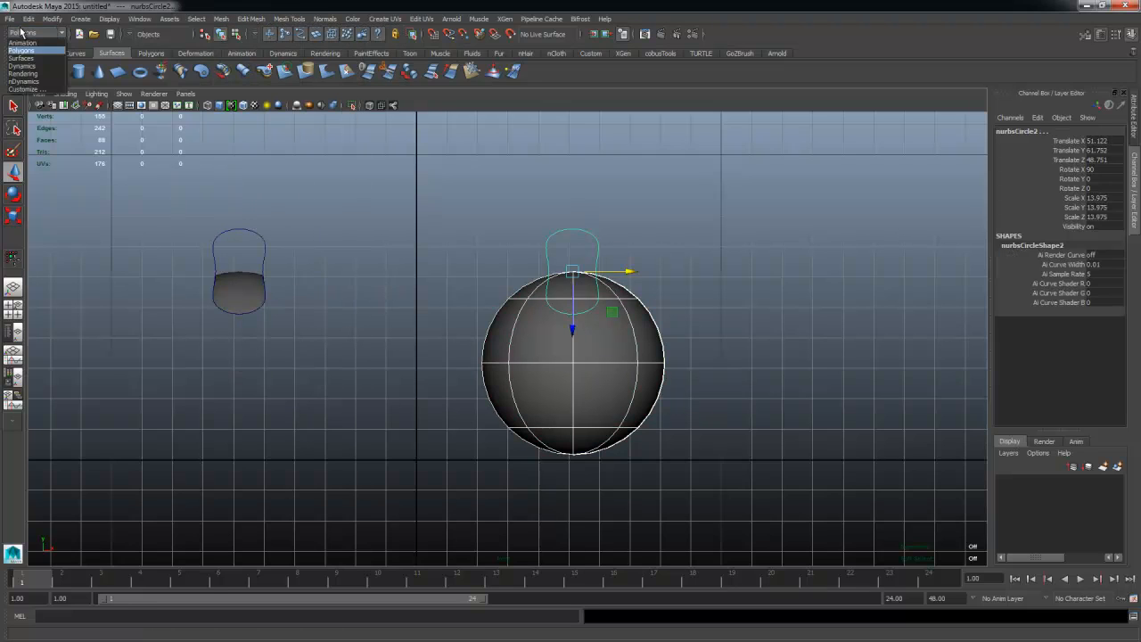
pyautogui.click(21, 58)
pyautogui.click(272, 20)
pyautogui.moveTo(211, 21)
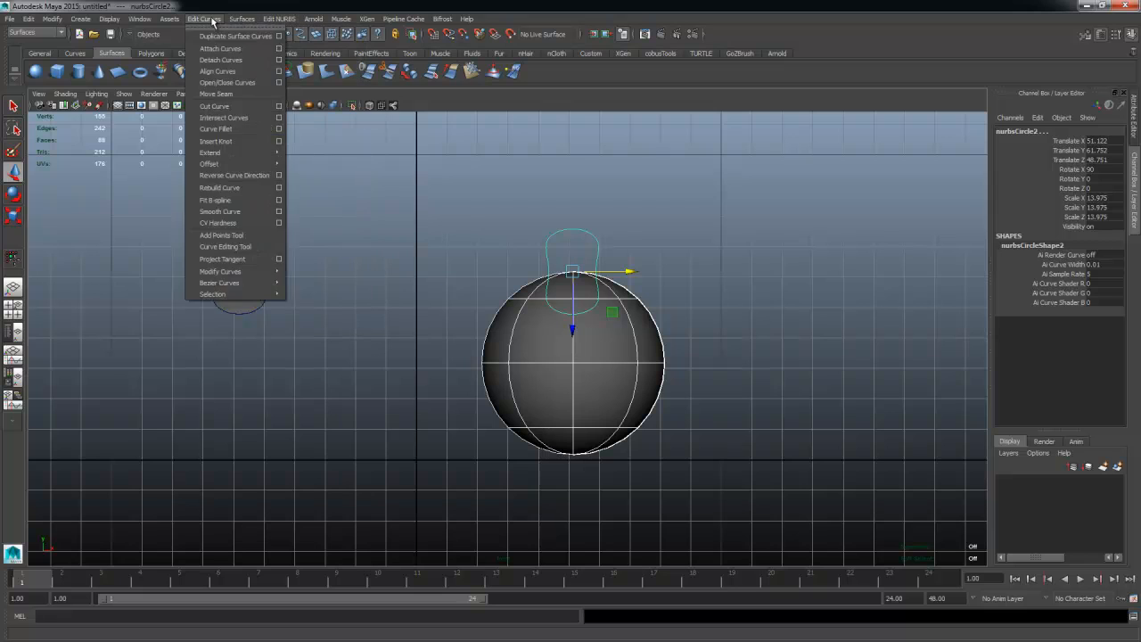
pyautogui.moveTo(284, 19)
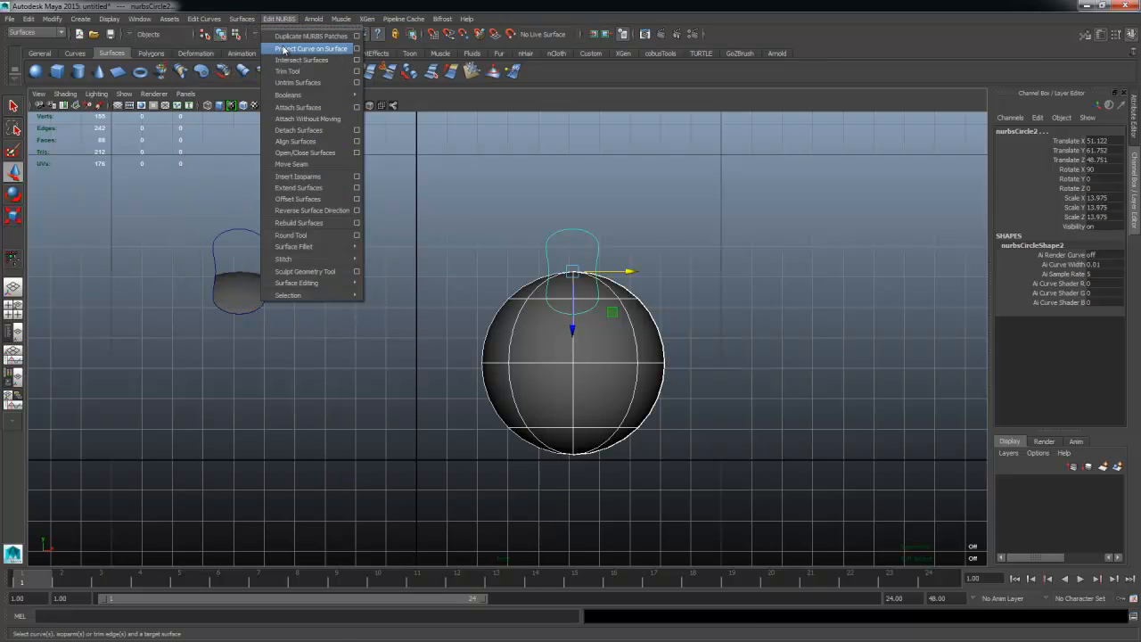
pyautogui.click(283, 49)
# Step: Trim the NURBS sphere in the perspective view, keeping only the region inside the projected curve
pyautogui.press('space')
pyautogui.press('space')
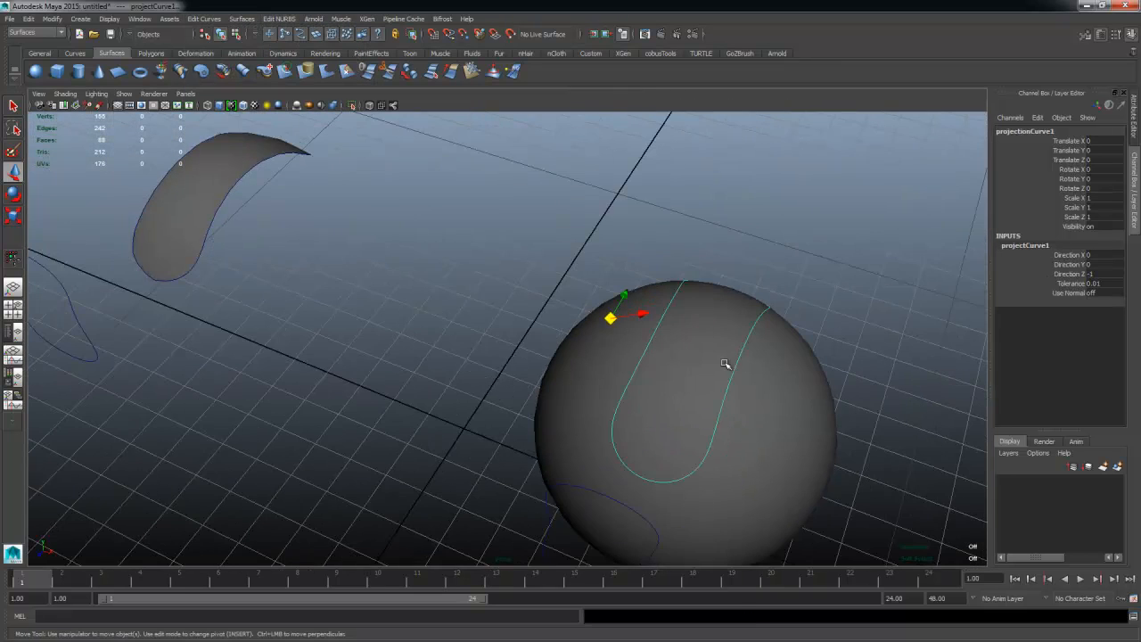
pyautogui.keyDown('alt'); pyautogui.moveTo(725, 363); pyautogui.dragTo(657, 336, button='middle'); pyautogui.keyUp('alt')
pyautogui.click(657, 336)
pyautogui.click(268, 19)
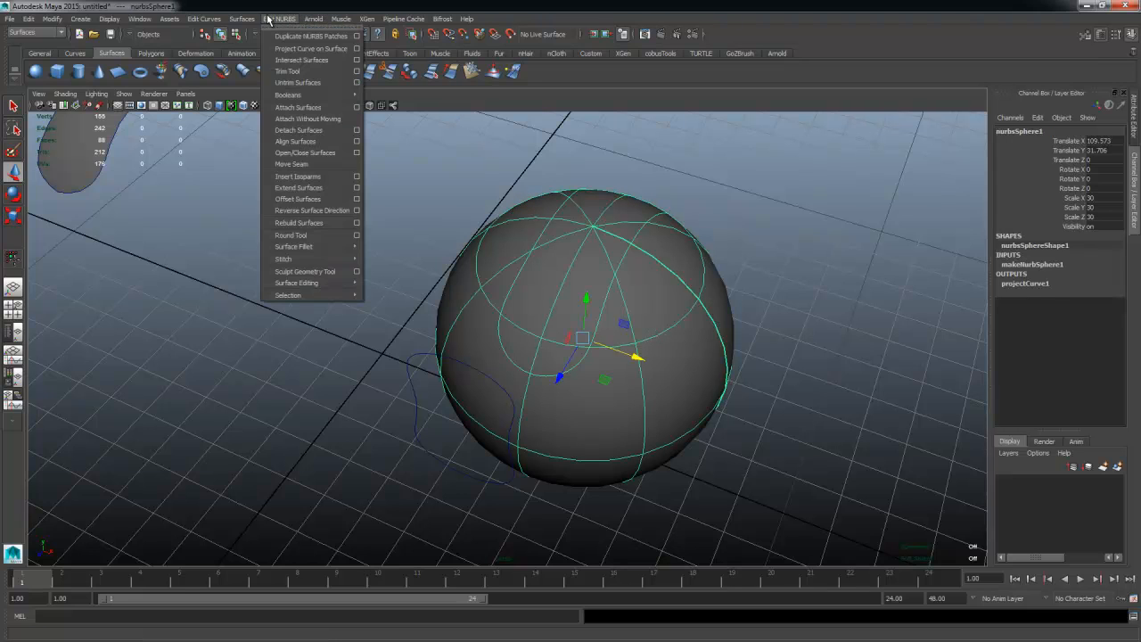
pyautogui.click(287, 71)
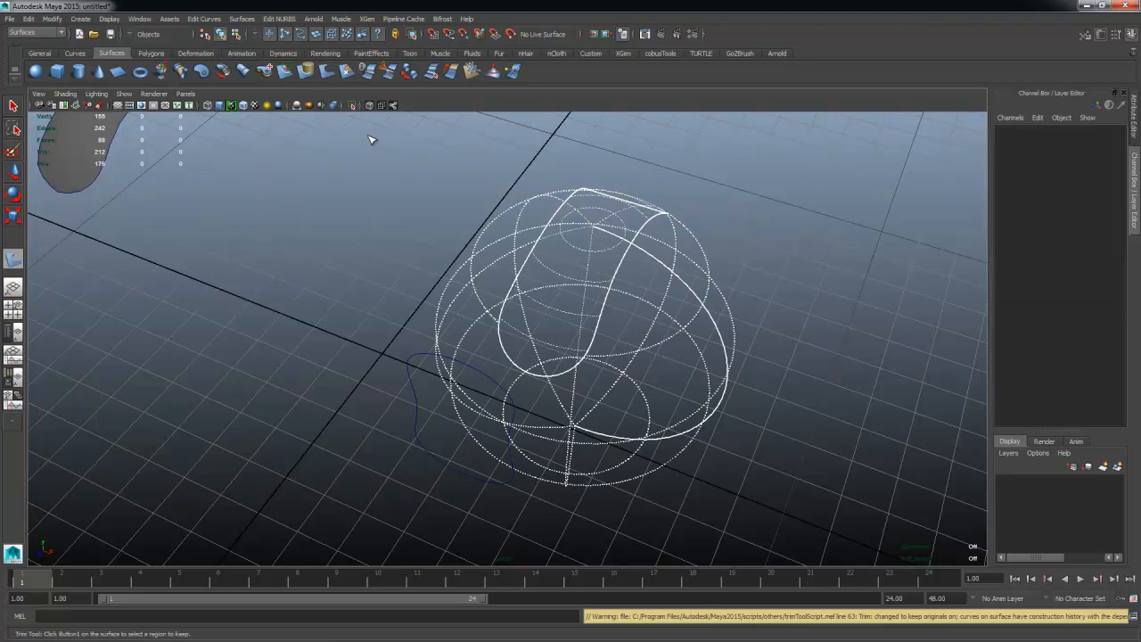
pyautogui.click(591, 253)
pyautogui.press('Return')
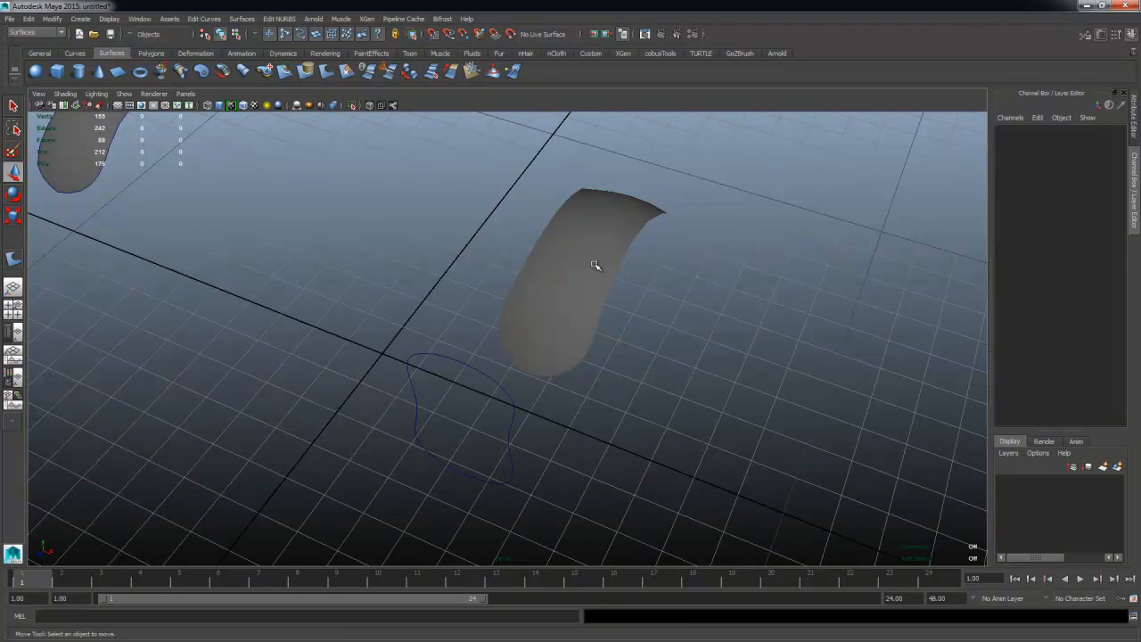
# Step: Convert the trimmed NURBS surface to a quad polygon mesh with Number U set to 30, and close the options
pyautogui.click(596, 264)
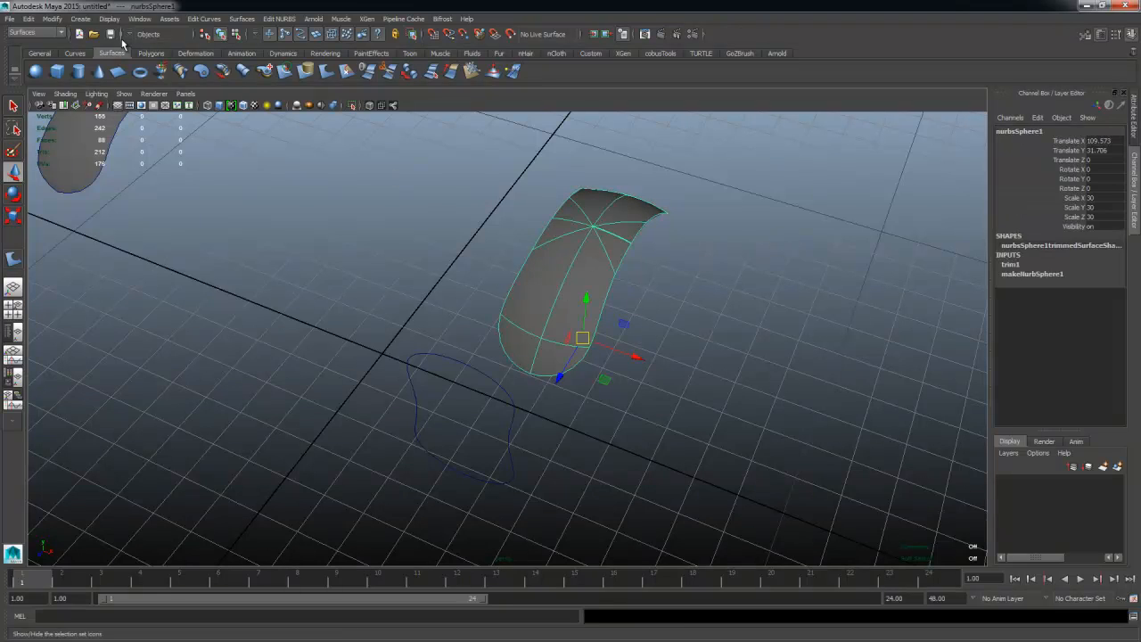
pyautogui.click(52, 19)
pyautogui.moveTo(91, 206)
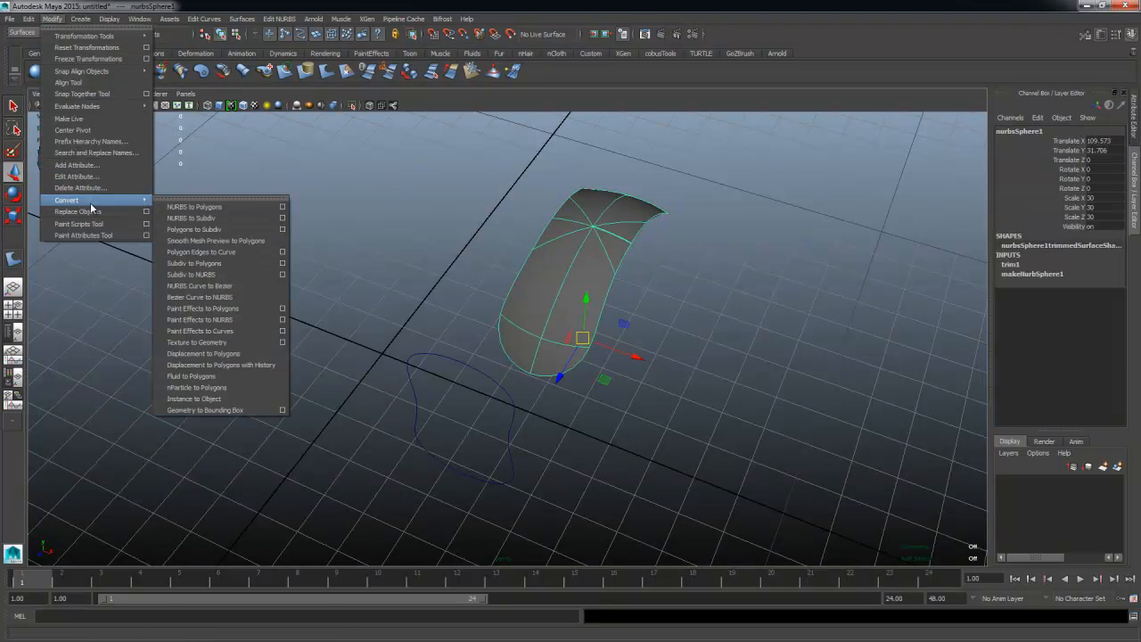
pyautogui.click(282, 206)
pyautogui.doubleClick(558, 162)
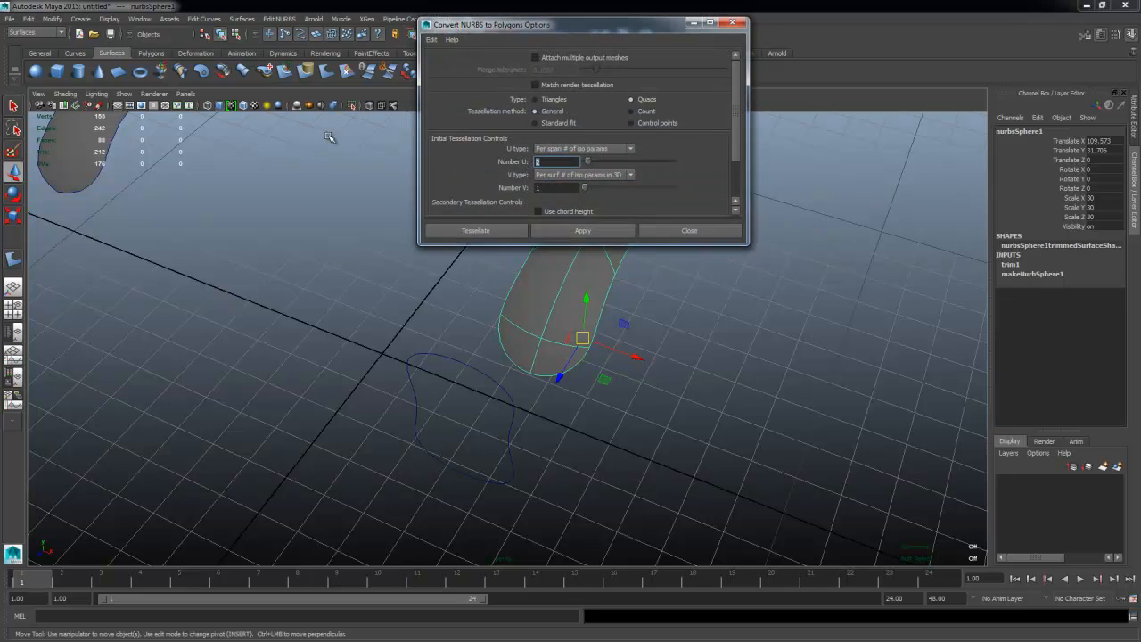
pyautogui.write('30')
pyautogui.click(580, 230)
pyautogui.click(458, 420)
pyautogui.moveTo(457, 342); pyautogui.dragTo(470, 395)
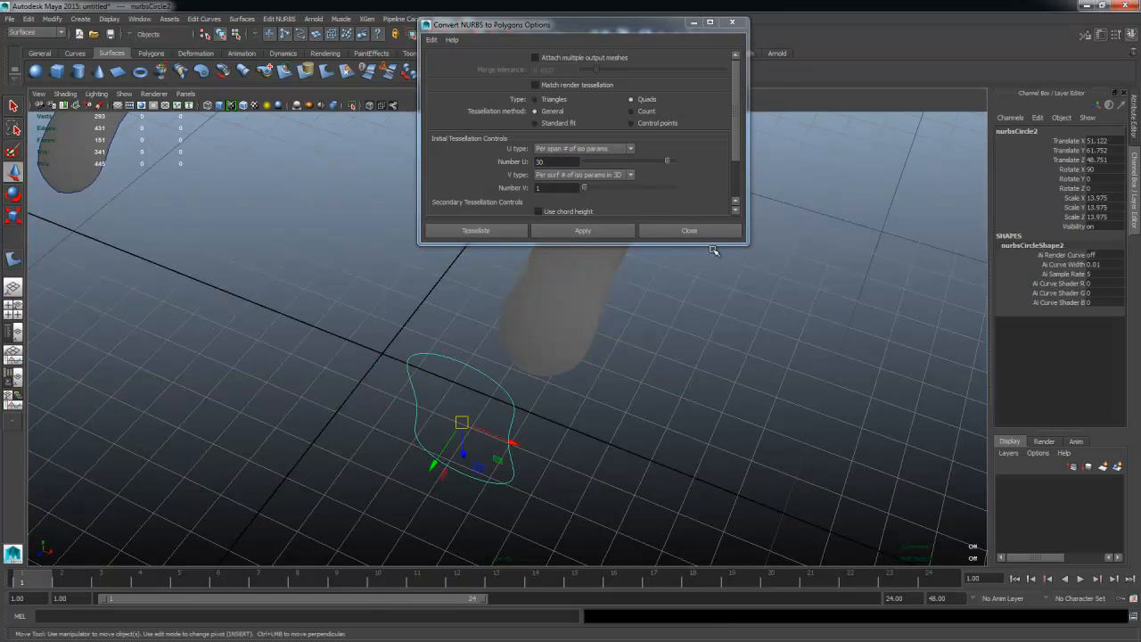
pyautogui.keyDown('alt'); pyautogui.moveTo(547, 273); pyautogui.dragTo(580, 211); pyautogui.keyUp('alt')
pyautogui.click(685, 233)
# Step: Compare the strip cut from the polygon sphere with the trimmed NURBS strip from several angles
pyautogui.keyDown('alt'); pyautogui.moveTo(443, 196); pyautogui.dragTo(521, 328); pyautogui.keyUp('alt')
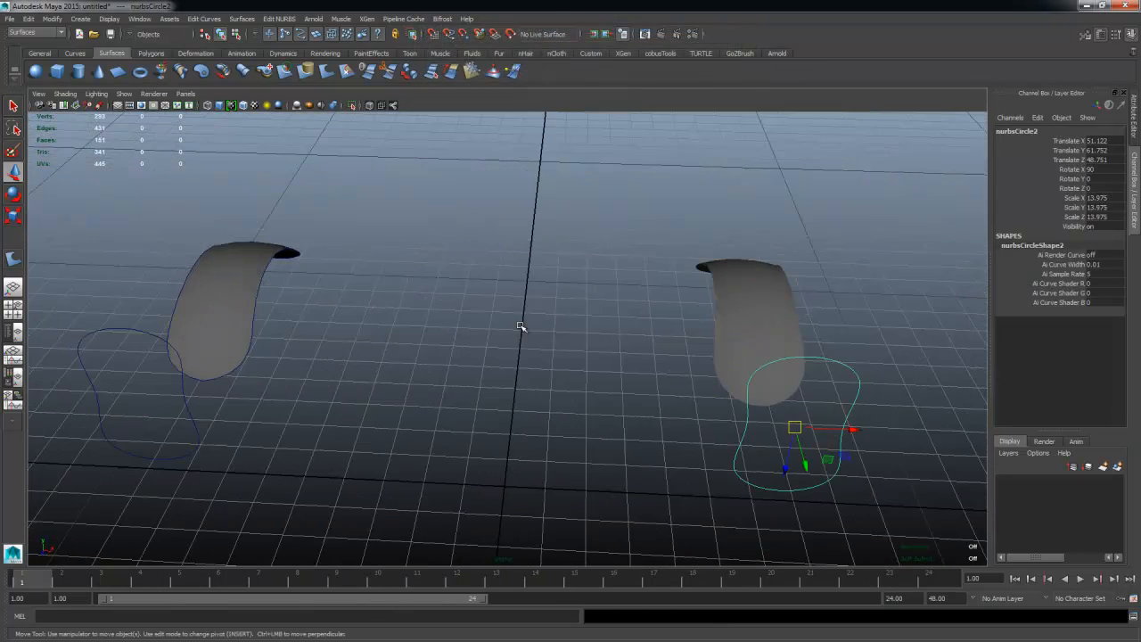
pyautogui.click(255, 265)
pyautogui.keyDown('alt'); pyautogui.moveTo(255, 265); pyautogui.dragTo(285, 283); pyautogui.keyUp('alt')
pyautogui.click(157, 335)
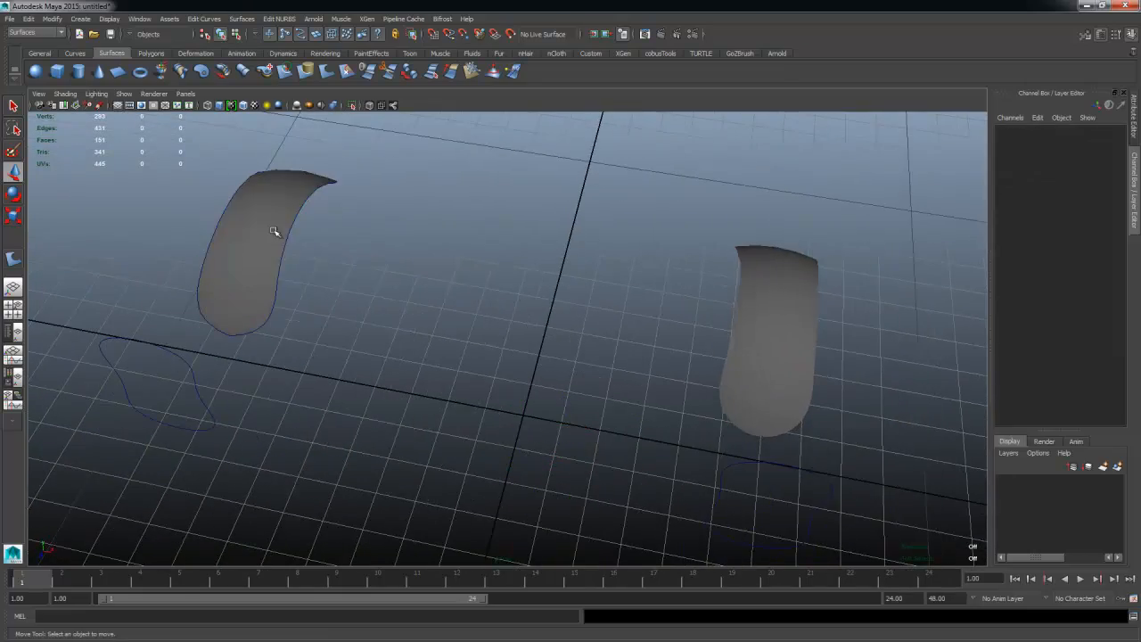
pyautogui.click(275, 232)
pyautogui.keyDown('alt'); pyautogui.moveTo(509, 334); pyautogui.dragTo(419, 289); pyautogui.keyUp('alt')
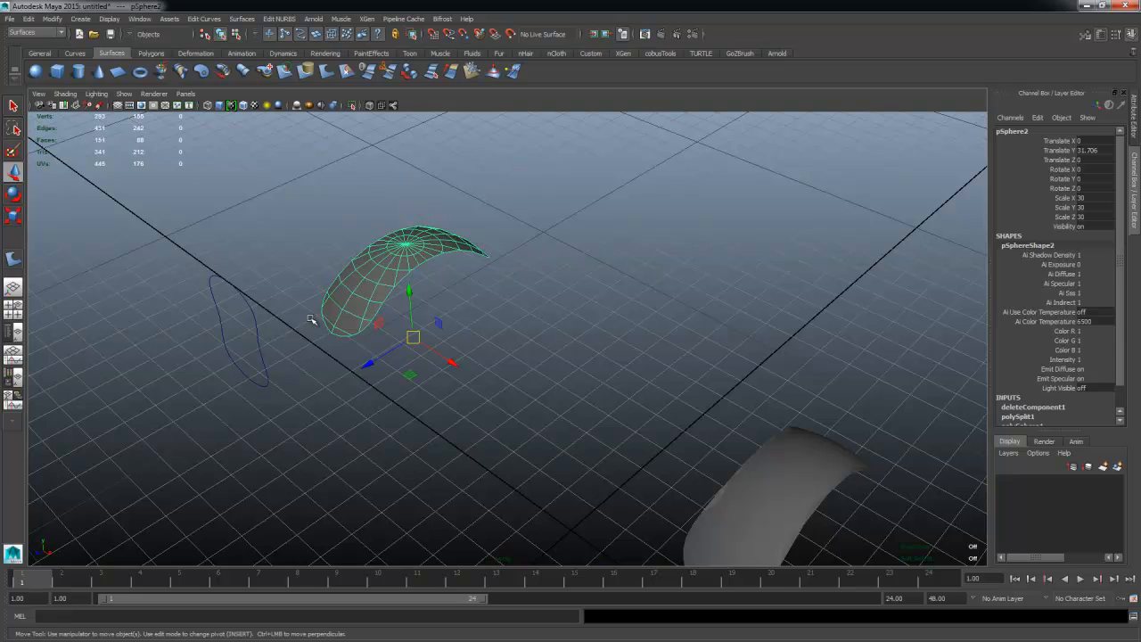
pyautogui.keyDown('alt'); pyautogui.moveTo(426, 403); pyautogui.dragTo(630, 383); pyautogui.keyUp('alt')
pyautogui.click(439, 310)
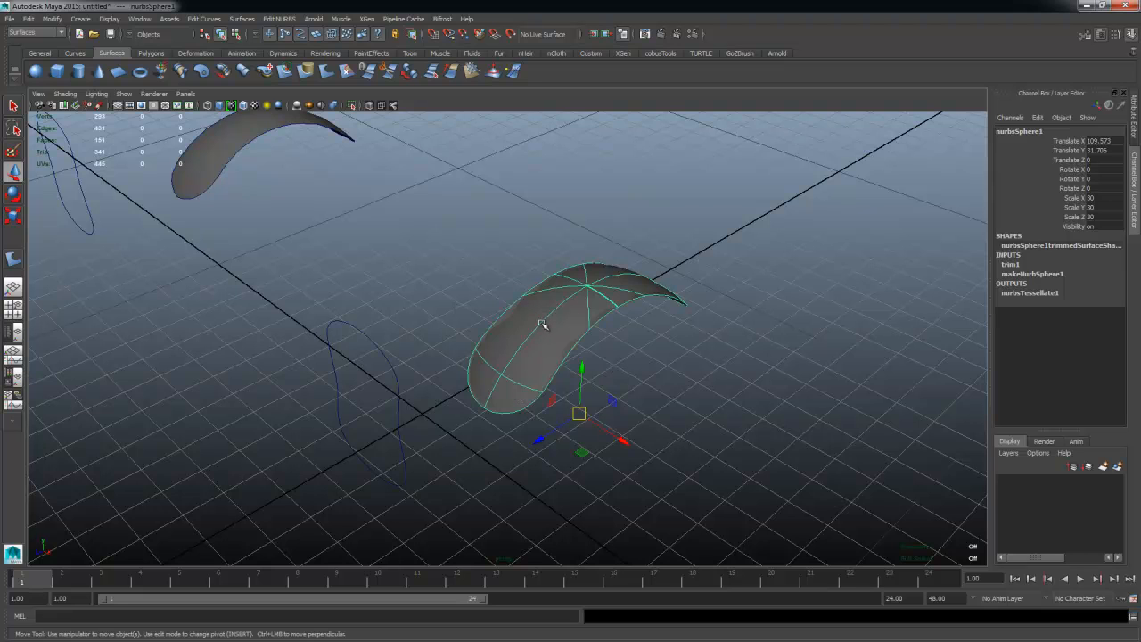
pyautogui.click(503, 320)
pyautogui.keyDown('alt'); pyautogui.moveTo(504, 319); pyautogui.dragTo(461, 375); pyautogui.keyUp('alt')
pyautogui.click(397, 288)
pyautogui.keyDown('alt'); pyautogui.moveTo(397, 288); pyautogui.dragTo(489, 375); pyautogui.keyUp('alt')
pyautogui.click(606, 228)
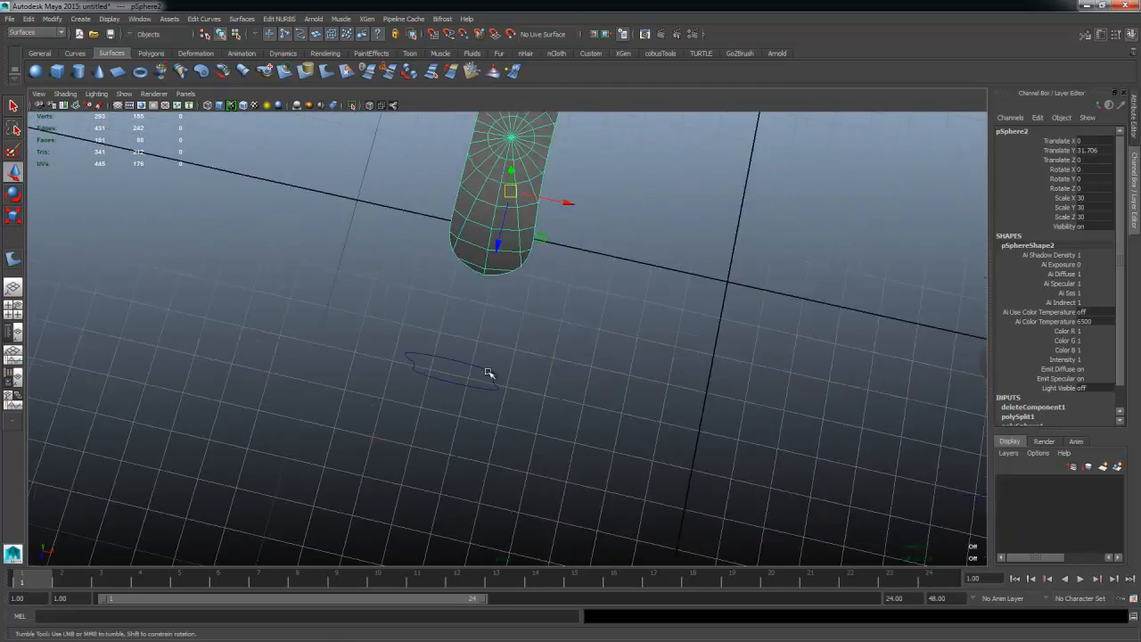
pyautogui.keyDown('alt'); pyautogui.moveTo(489, 374); pyautogui.dragTo(476, 275, button='right'); pyautogui.keyUp('alt')
pyautogui.keyDown('alt'); pyautogui.moveTo(476, 275); pyautogui.dragTo(458, 326); pyautogui.keyUp('alt')
pyautogui.keyDown('alt'); pyautogui.moveTo(477, 210); pyautogui.dragTo(570, 356, button='right'); pyautogui.keyUp('alt')
pyautogui.keyDown('alt'); pyautogui.moveTo(671, 328); pyautogui.dragTo(743, 280); pyautogui.keyUp('alt')
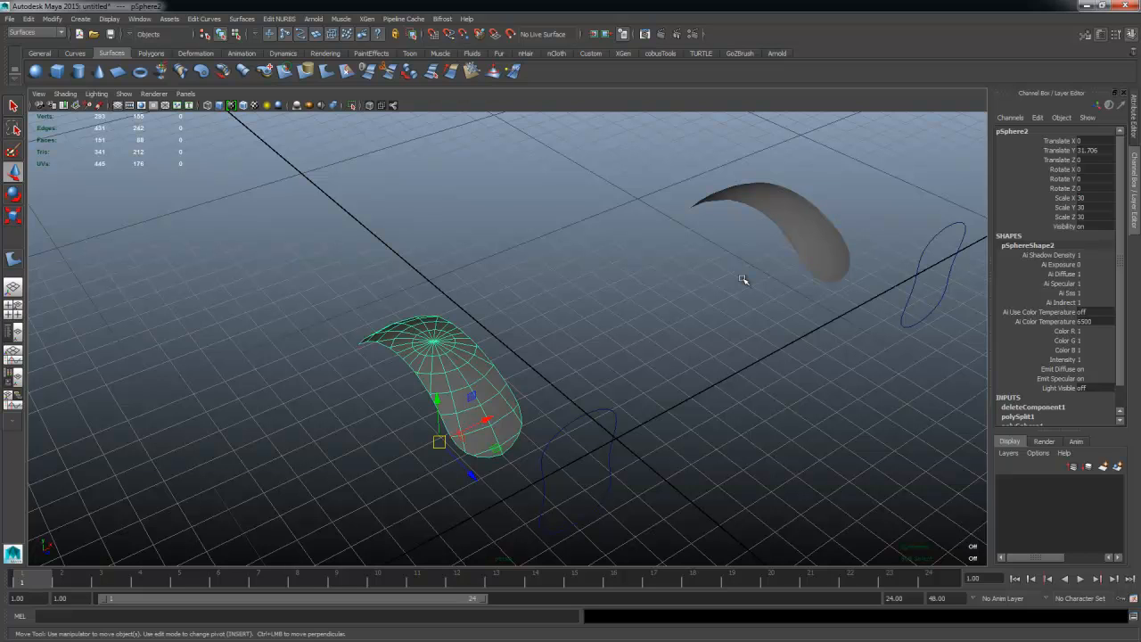
pyautogui.keyDown('alt'); pyautogui.moveTo(739, 275); pyautogui.dragTo(764, 361); pyautogui.keyUp('alt')
pyautogui.keyDown('alt'); pyautogui.moveTo(780, 400); pyautogui.dragTo(657, 380, button='right'); pyautogui.keyUp('alt')
pyautogui.keyDown('alt'); pyautogui.moveTo(657, 379); pyautogui.dragTo(624, 374); pyautogui.keyUp('alt')
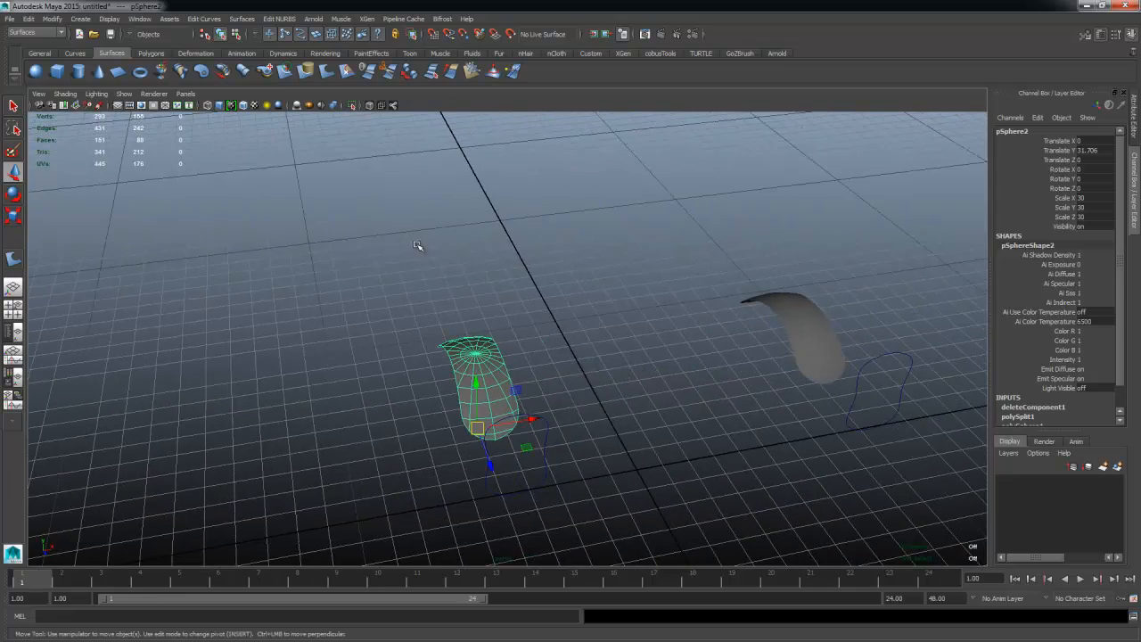
pyautogui.keyDown('alt'); pyautogui.moveTo(571, 333); pyautogui.dragTo(413, 228, button='right'); pyautogui.keyUp('alt')
# Step: Put both strips and their curves on a new display layer and hide the layer
pyautogui.moveTo(375, 237); pyautogui.dragTo(829, 453)
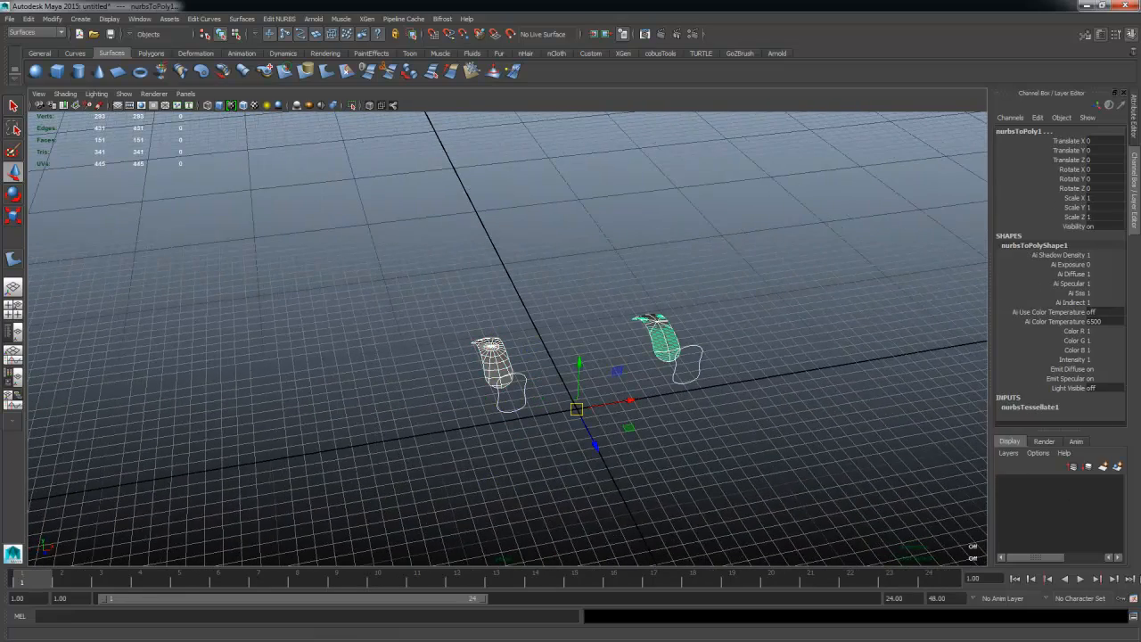
pyautogui.click(1117, 467)
pyautogui.click(1005, 483)
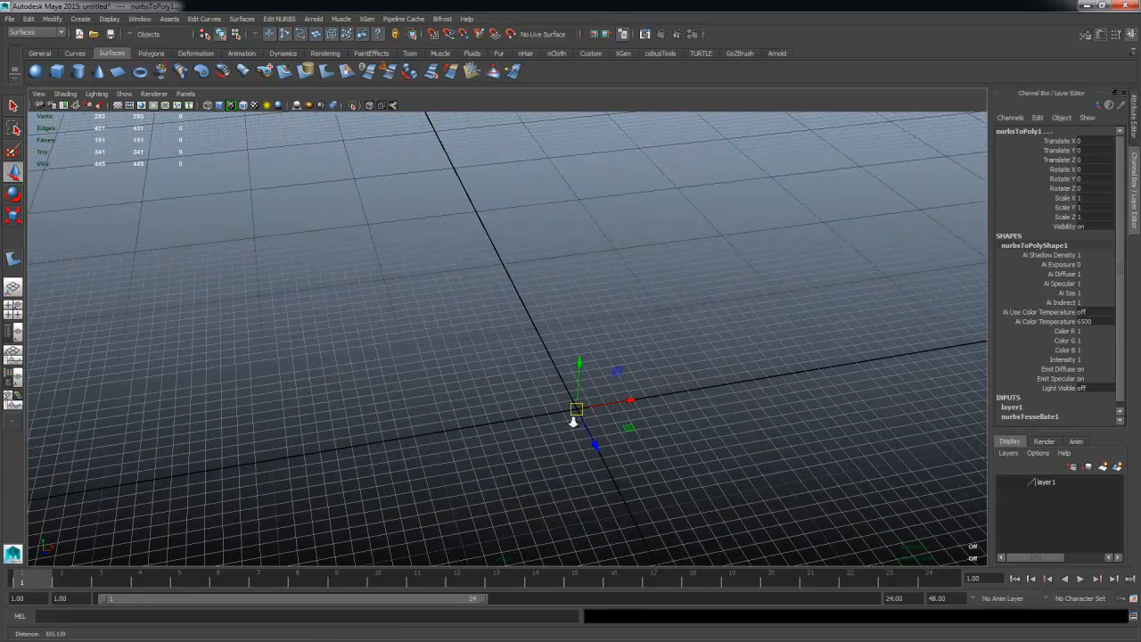
# Step: Create a polygon sphere at the origin, scale it uniformly to about 34.1 and raise it to about Y 72.7
pyautogui.keyDown('alt'); pyautogui.moveTo(575, 412); pyautogui.dragTo(621, 343); pyautogui.keyUp('alt')
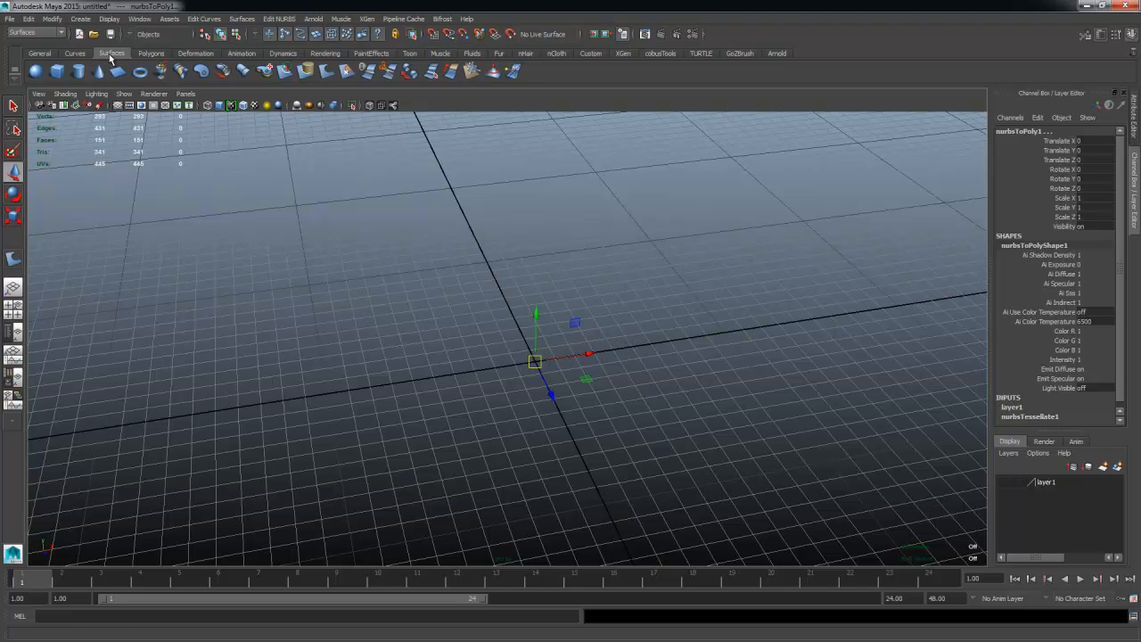
pyautogui.click(149, 53)
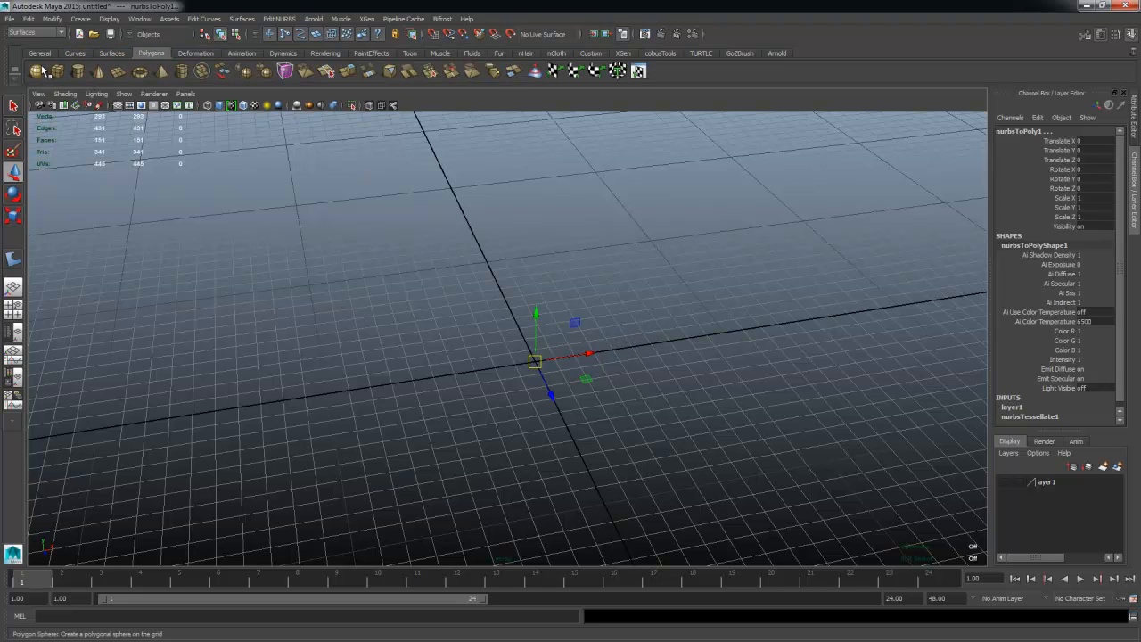
pyautogui.click(35, 72)
pyautogui.keyDown('alt'); pyautogui.moveTo(433, 347); pyautogui.dragTo(677, 377); pyautogui.keyUp('alt')
pyautogui.press('r')
pyautogui.press('w')
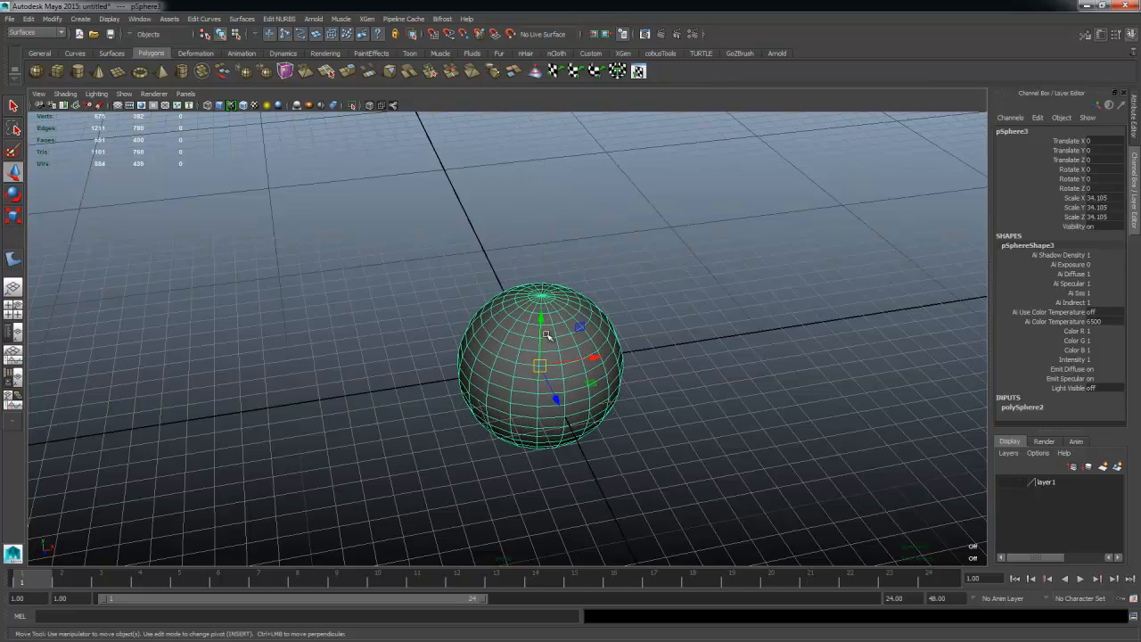
pyautogui.moveTo(545, 337); pyautogui.dragTo(595, 287)
# Step: Examine the raised polygon sphere up close from low viewing angles
pyautogui.keyDown('alt'); pyautogui.moveTo(595, 287); pyautogui.dragTo(692, 300, button='right'); pyautogui.keyUp('alt')
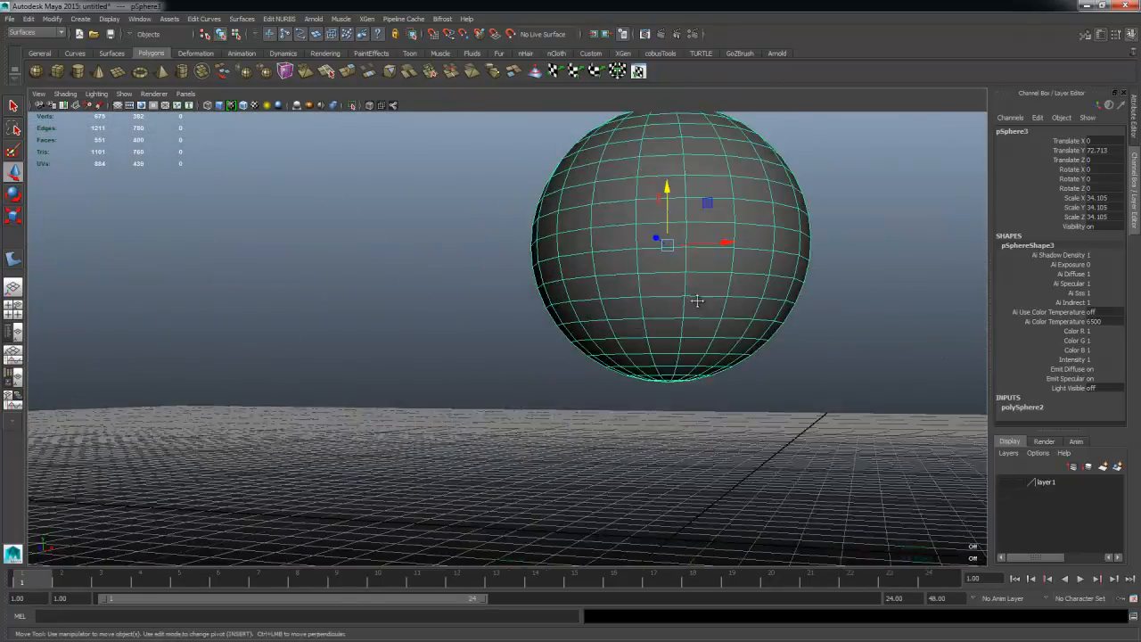
pyautogui.keyDown('alt'); pyautogui.moveTo(693, 301); pyautogui.dragTo(333, 311, button='middle'); pyautogui.keyUp('alt')
pyautogui.keyDown('alt'); pyautogui.moveTo(334, 311); pyautogui.dragTo(496, 365); pyautogui.keyUp('alt')
pyautogui.keyDown('alt'); pyautogui.moveTo(496, 365); pyautogui.dragTo(565, 275, button='middle'); pyautogui.keyUp('alt')
pyautogui.keyDown('alt'); pyautogui.moveTo(565, 275); pyautogui.dragTo(532, 352); pyautogui.keyUp('alt')
pyautogui.keyDown('alt'); pyautogui.moveTo(532, 352); pyautogui.dragTo(591, 385, button='right'); pyautogui.keyUp('alt')
pyautogui.keyDown('alt'); pyautogui.moveTo(591, 385); pyautogui.dragTo(529, 389); pyautogui.keyUp('alt')
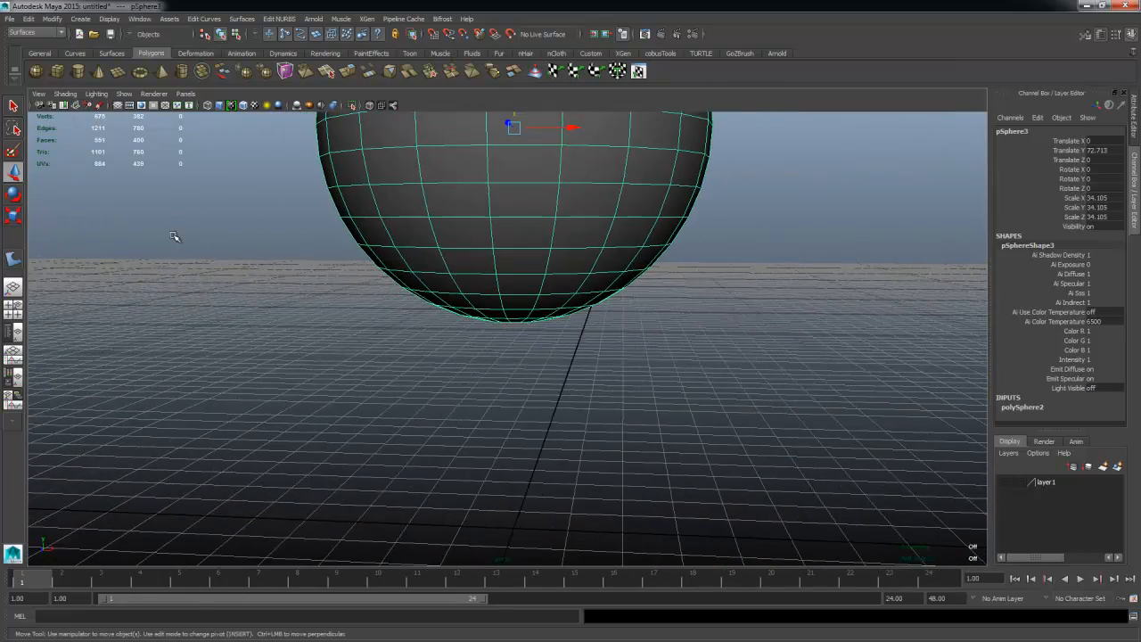
pyautogui.keyDown('alt'); pyautogui.moveTo(533, 282); pyautogui.dragTo(486, 268, button='right'); pyautogui.keyUp('alt')
pyautogui.keyDown('alt'); pyautogui.moveTo(486, 267); pyautogui.dragTo(532, 312, button='middle'); pyautogui.keyUp('alt')
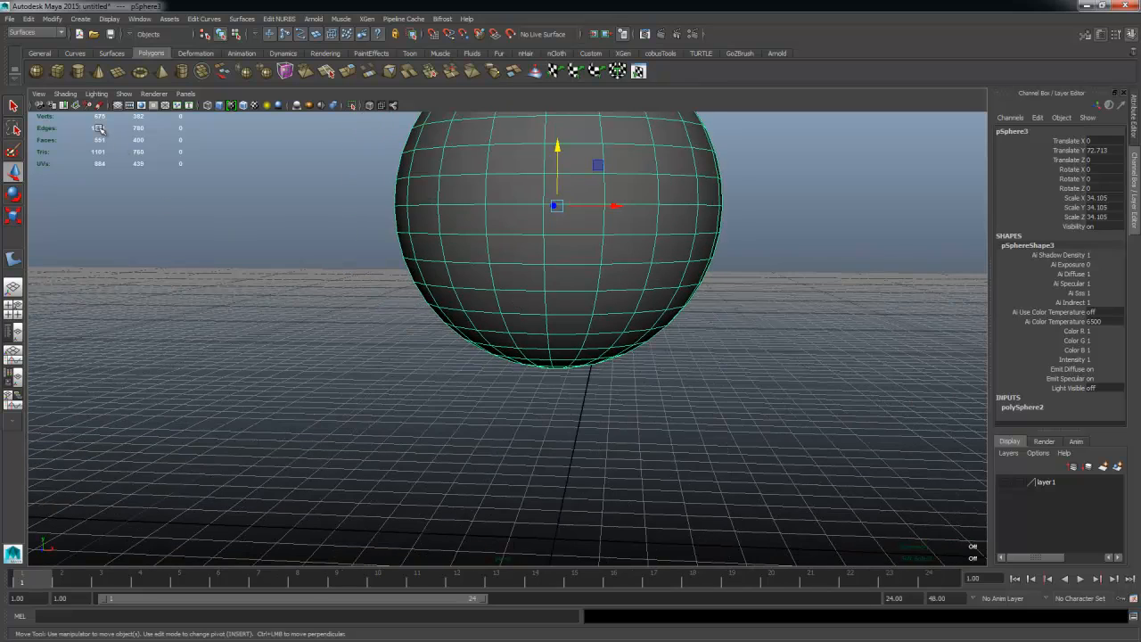
pyautogui.click(39, 98)
pyautogui.click(38, 101)
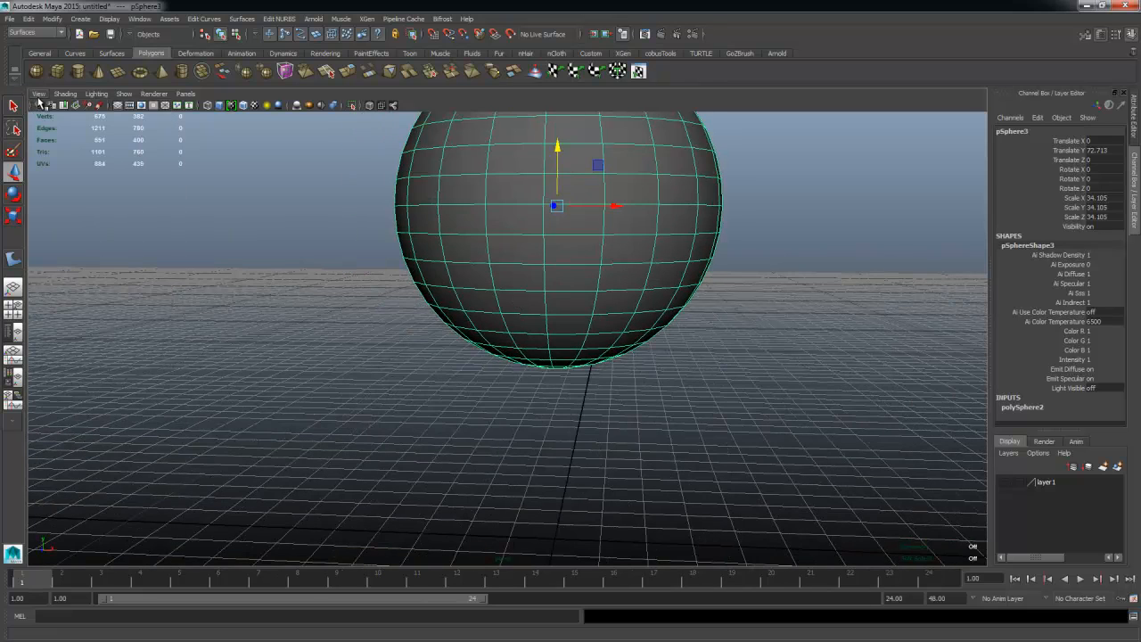
# Step: Set the current project to the 01 Modeling techniques folder in Documents
pyautogui.click(9, 18)
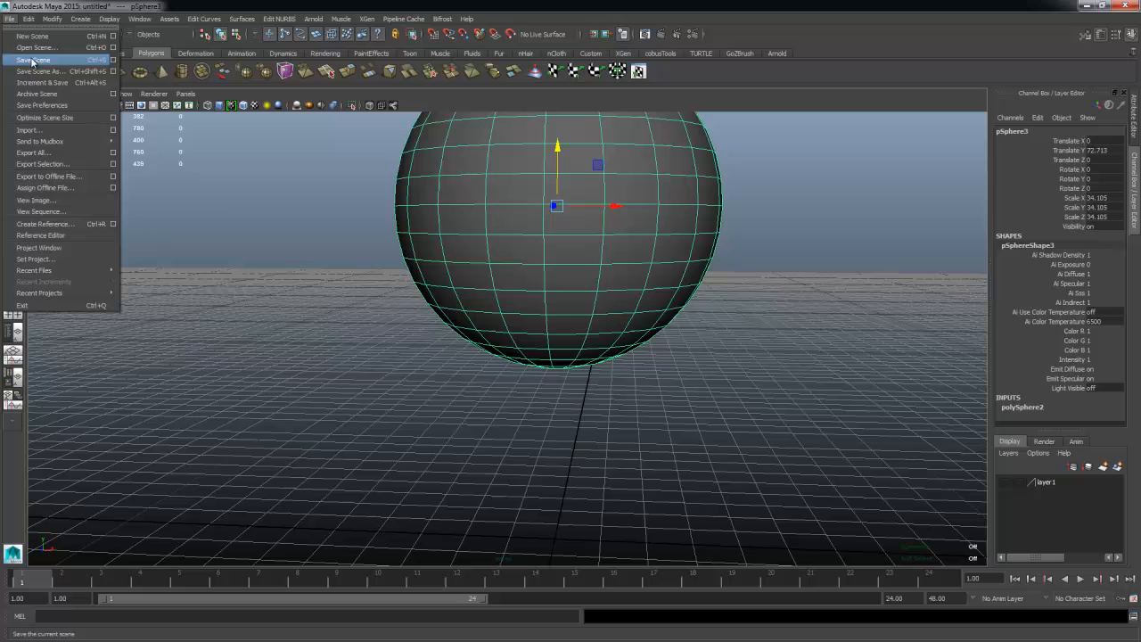
pyautogui.click(76, 250)
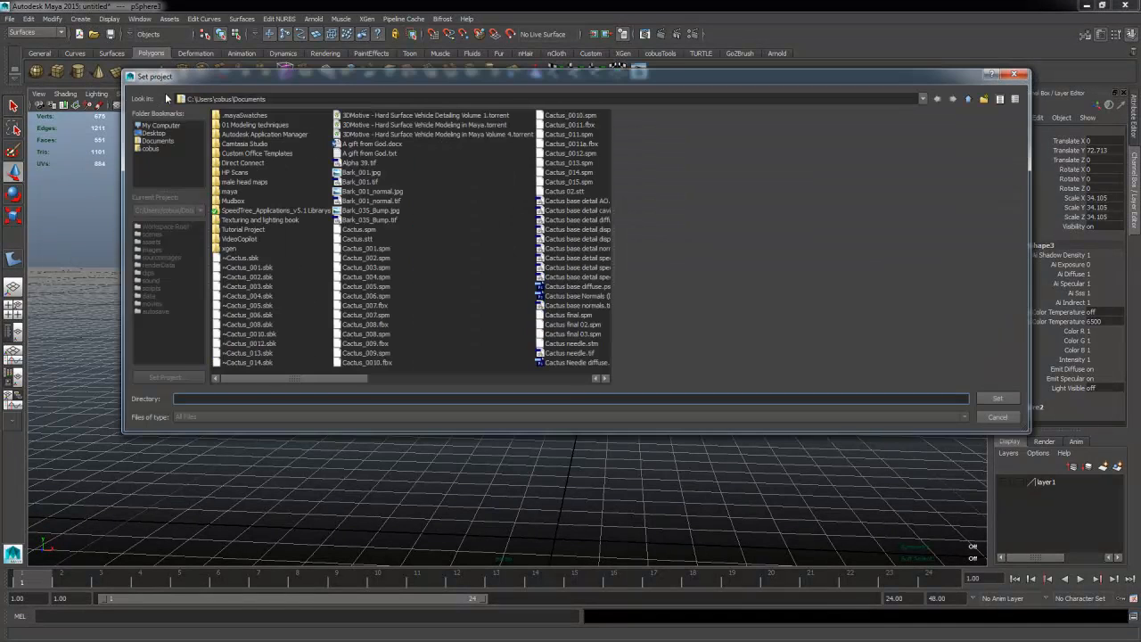
pyautogui.click(152, 145)
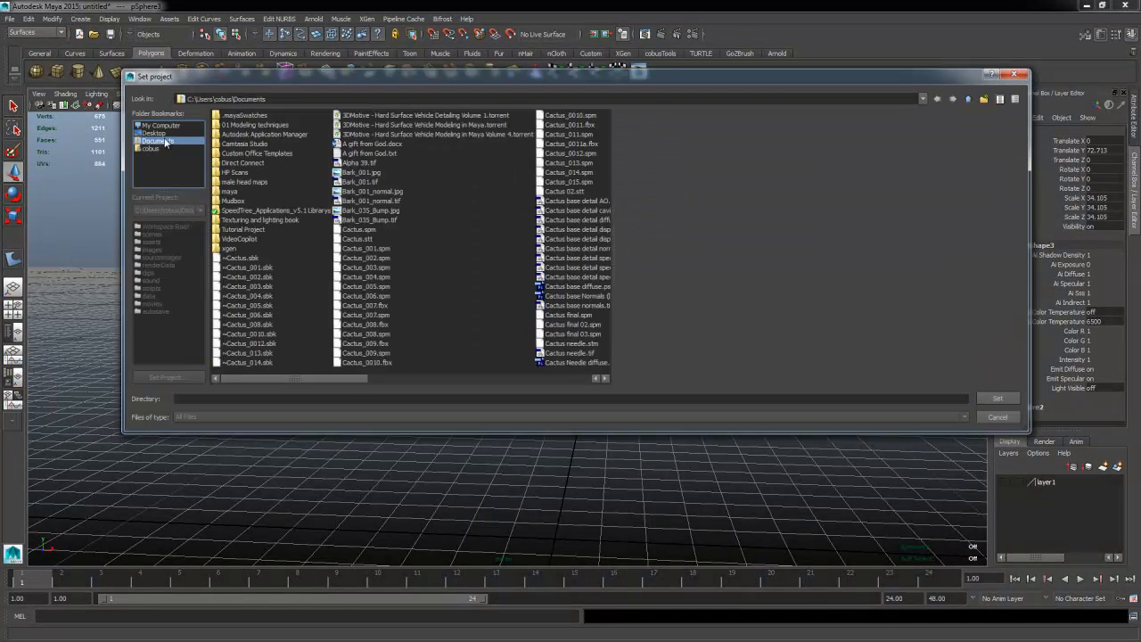
pyautogui.doubleClick(237, 127)
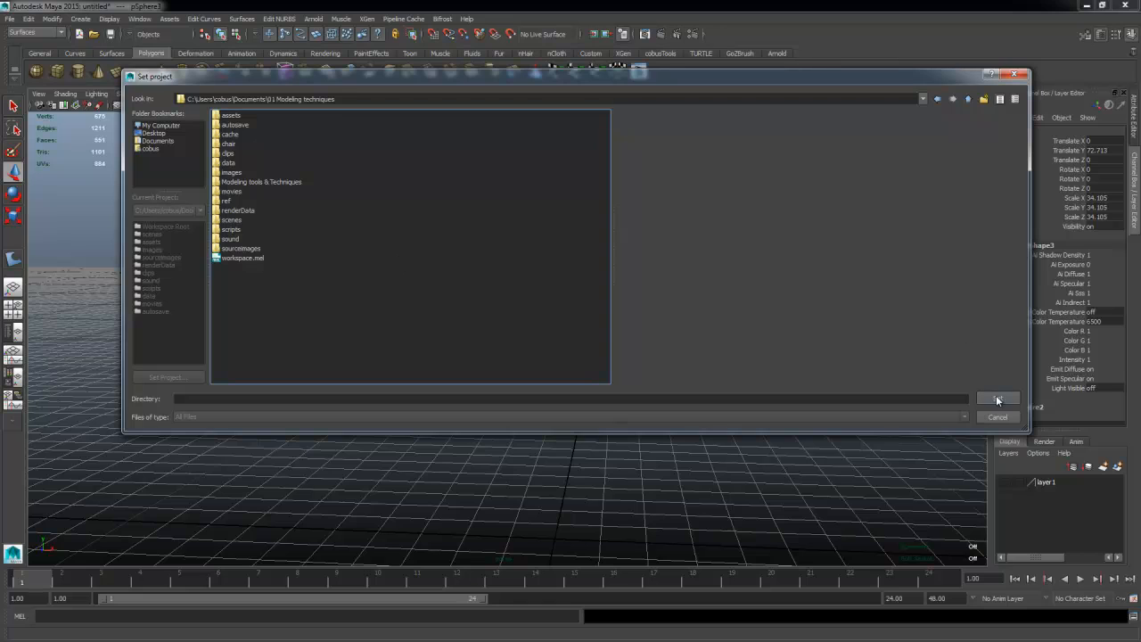
pyautogui.click(997, 400)
pyautogui.click(9, 19)
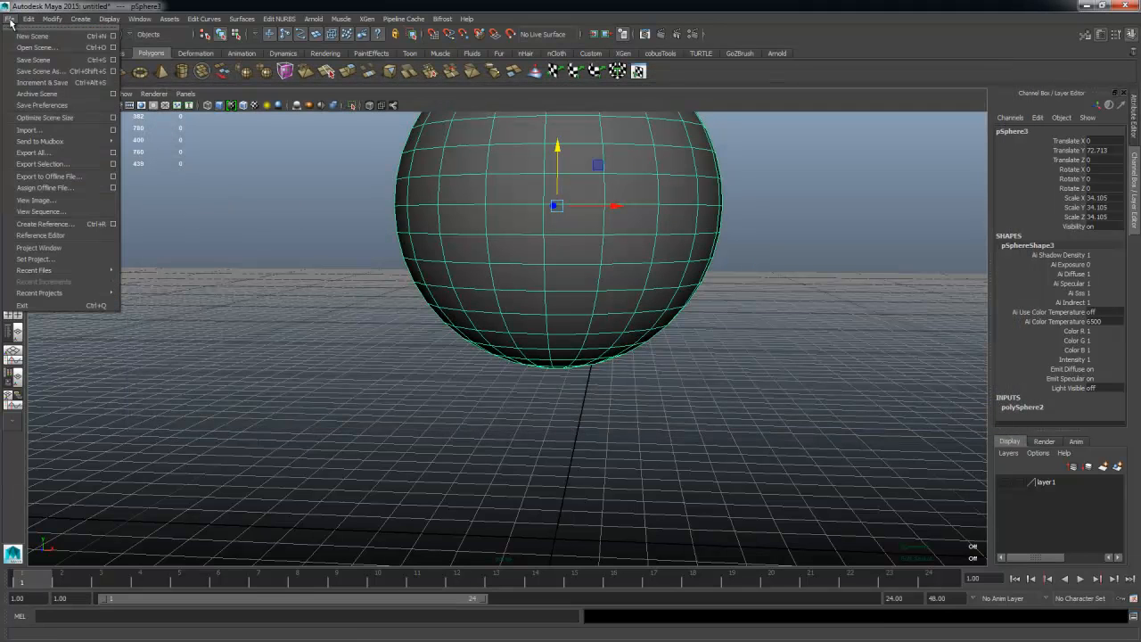
pyautogui.click(10, 18)
# Step: Import the egg chair picture img-thing.jpg as an image plane in the perspective view
pyautogui.click(38, 94)
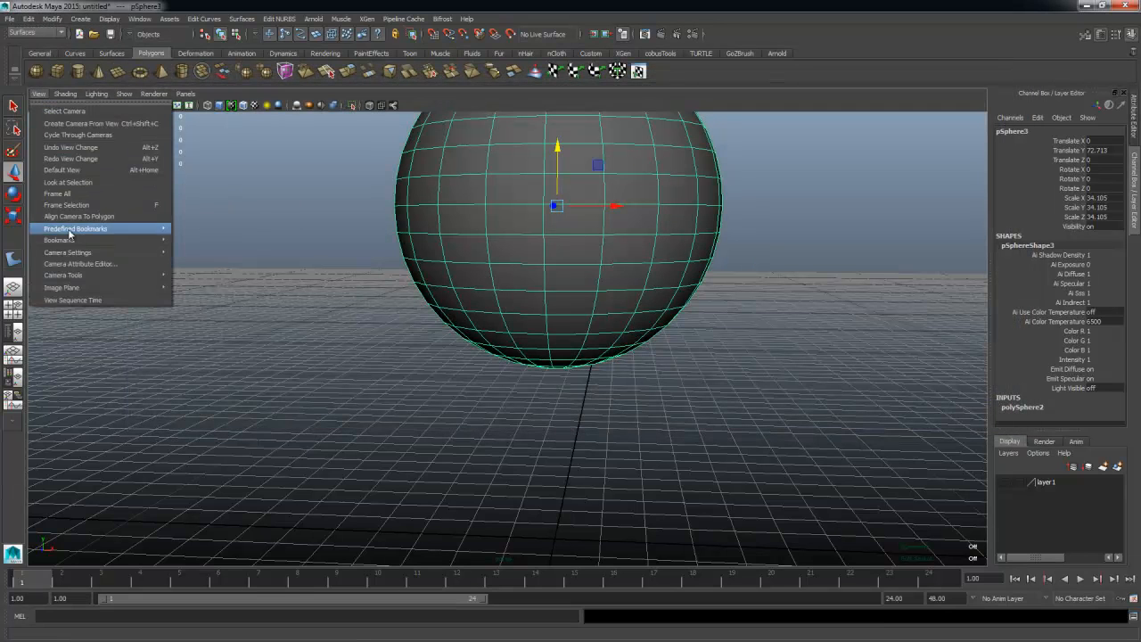
pyautogui.moveTo(66, 287)
pyautogui.click(236, 294)
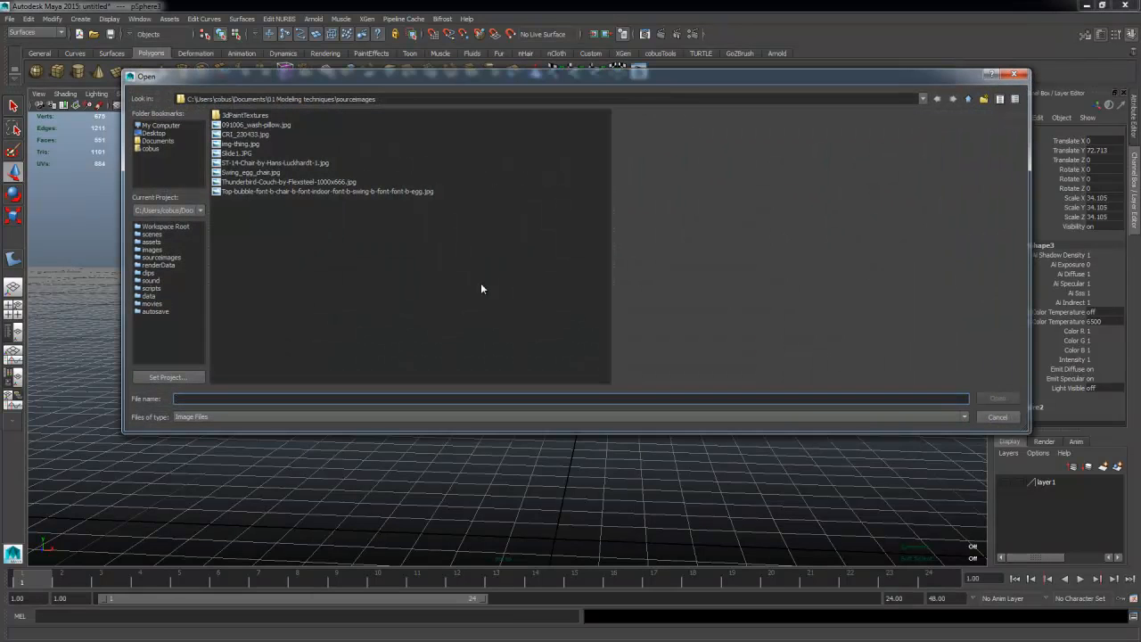
pyautogui.click(253, 125)
pyautogui.click(247, 135)
pyautogui.click(240, 145)
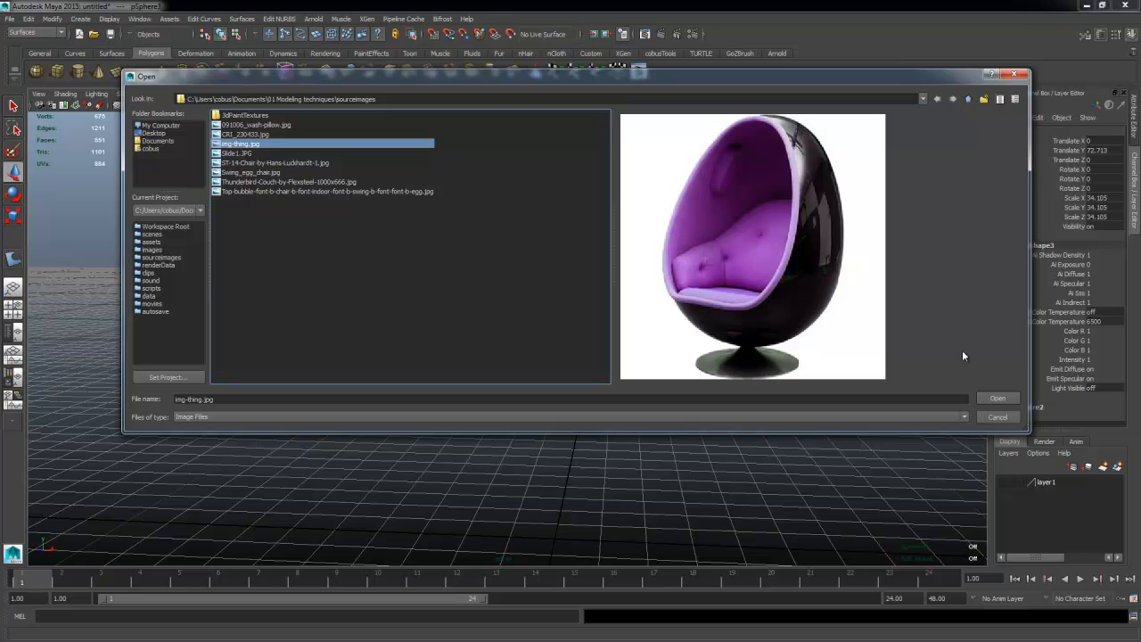
pyautogui.click(998, 399)
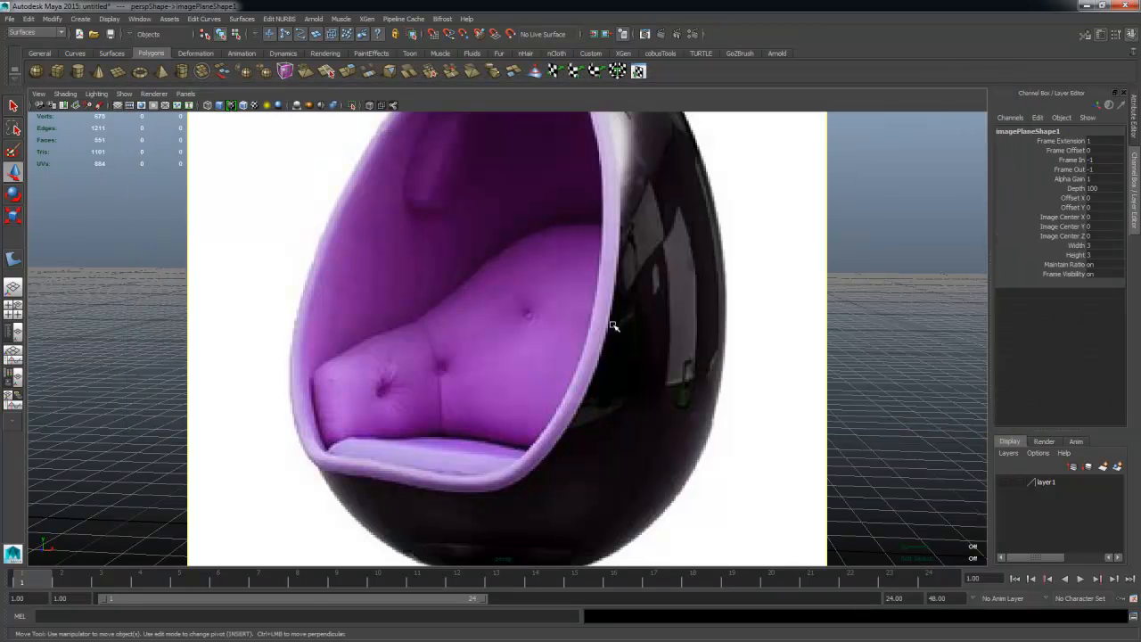
# Step: Shrink the image plane to a size of about 1.417 by 0.385 and set its Offset X to about -0.51
pyautogui.click(1135, 118)
pyautogui.scroll(-5, 982, 348)
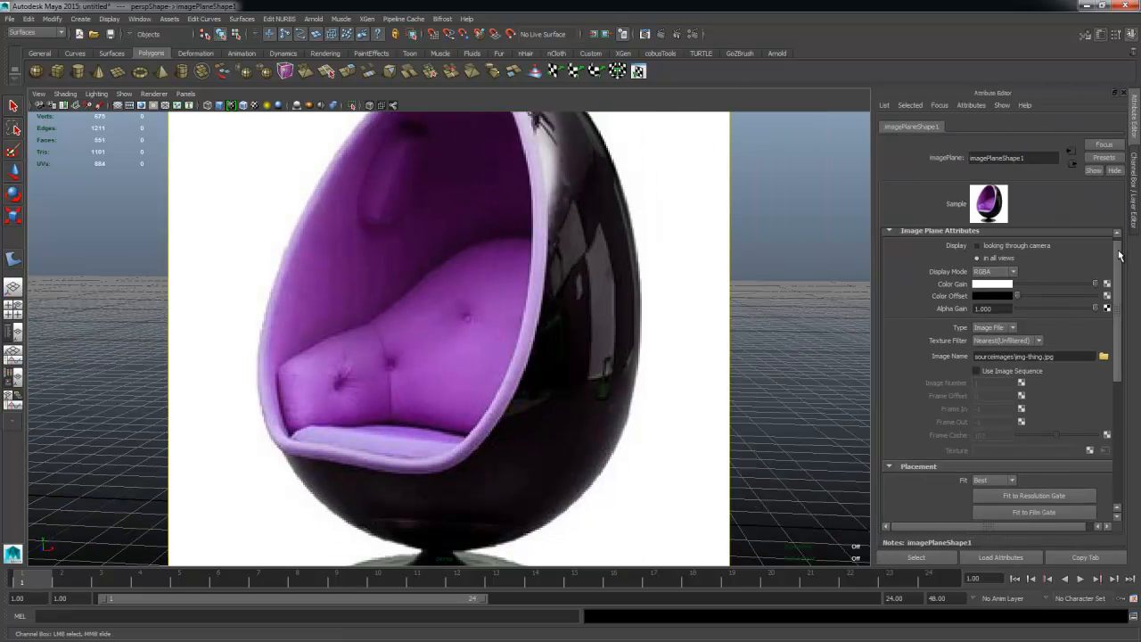
pyautogui.keyDown('ctrl'); pyautogui.moveTo(1041, 324); pyautogui.dragTo(1010, 363); pyautogui.keyUp('ctrl')
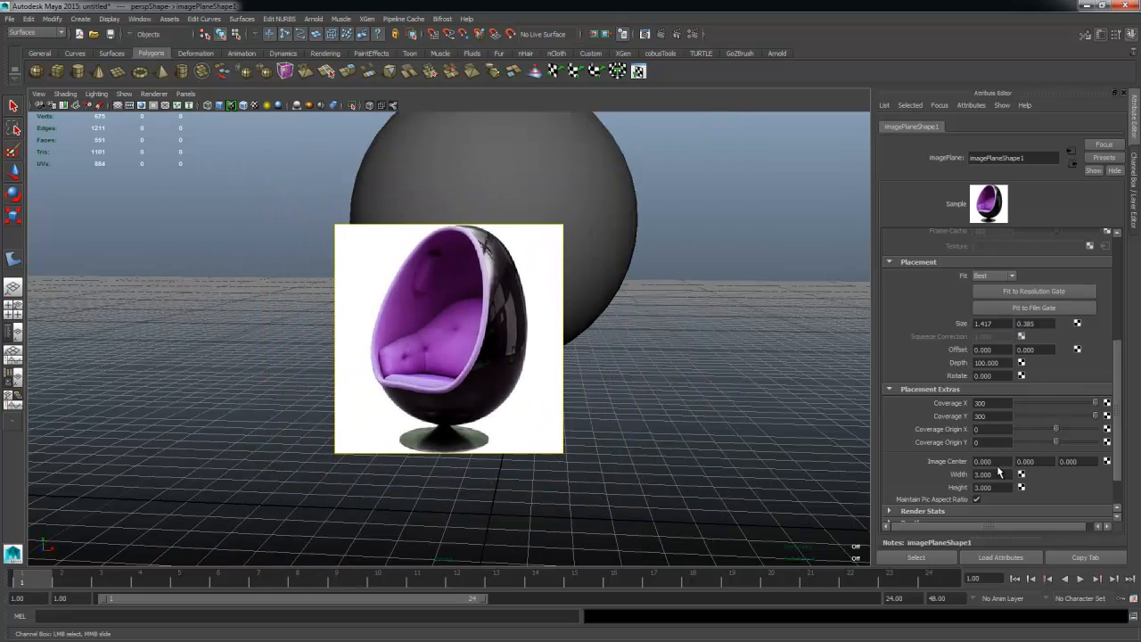
pyautogui.click(1134, 191)
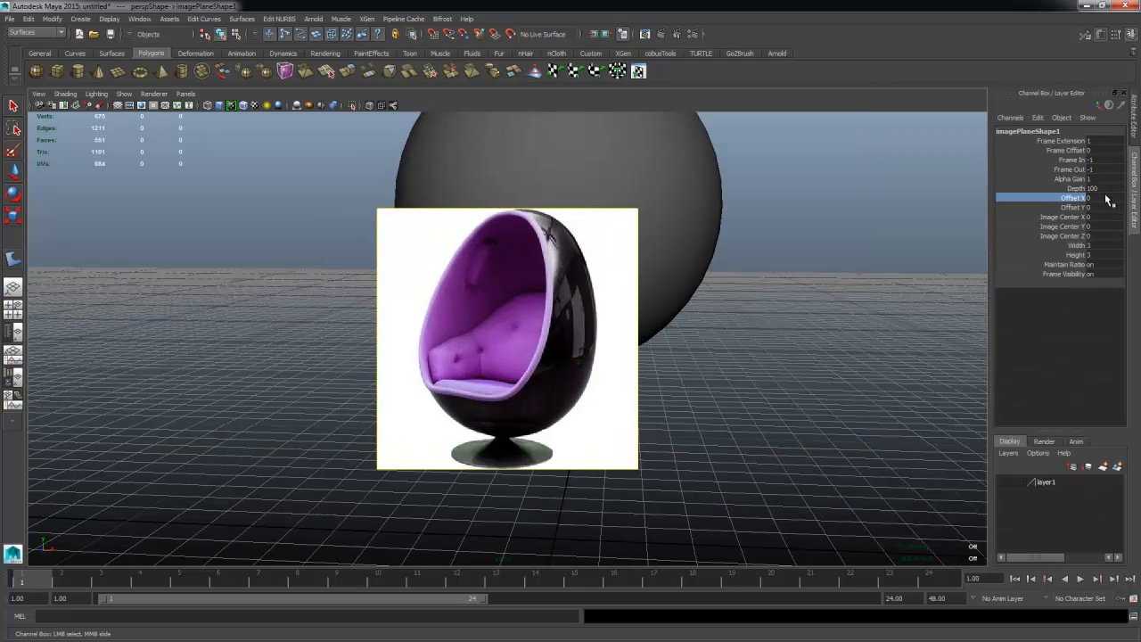
pyautogui.moveTo(1107, 198); pyautogui.dragTo(1075, 196)
pyautogui.moveTo(856, 296); pyautogui.dragTo(975, 289, button='middle')
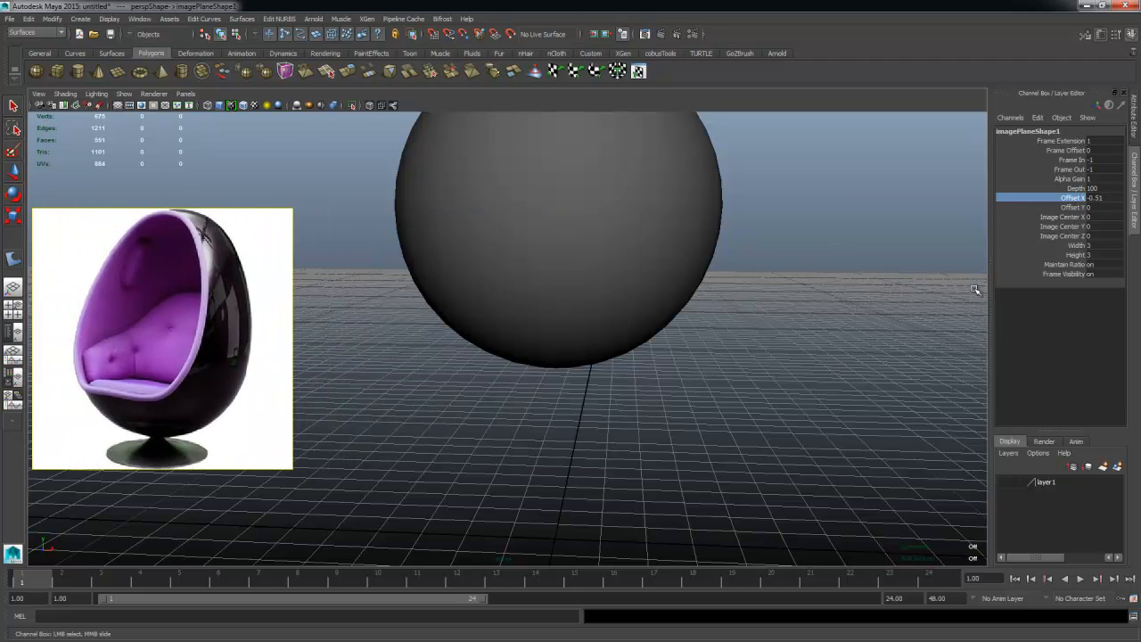
# Step: Select the polygon sphere and compare its shape with the egg chair reference from several angles
pyautogui.keyDown('alt'); pyautogui.moveTo(756, 332); pyautogui.dragTo(665, 312, button='right'); pyautogui.keyUp('alt')
pyautogui.press('w')
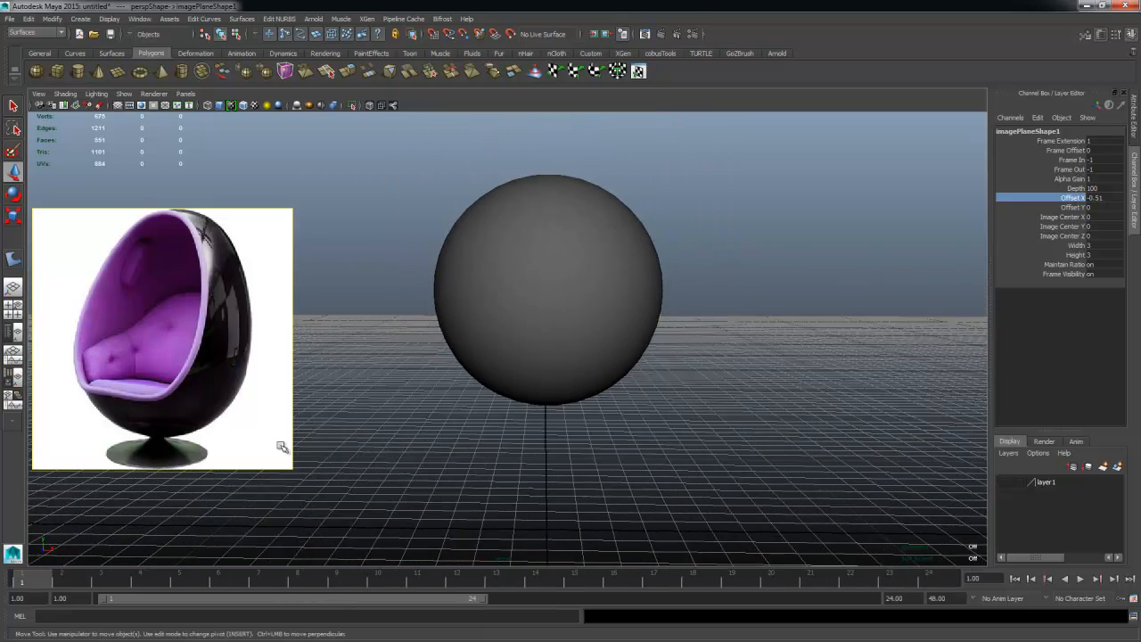
pyautogui.click(556, 368)
pyautogui.keyDown('alt'); pyautogui.moveTo(601, 428); pyautogui.dragTo(316, 459); pyautogui.keyUp('alt')
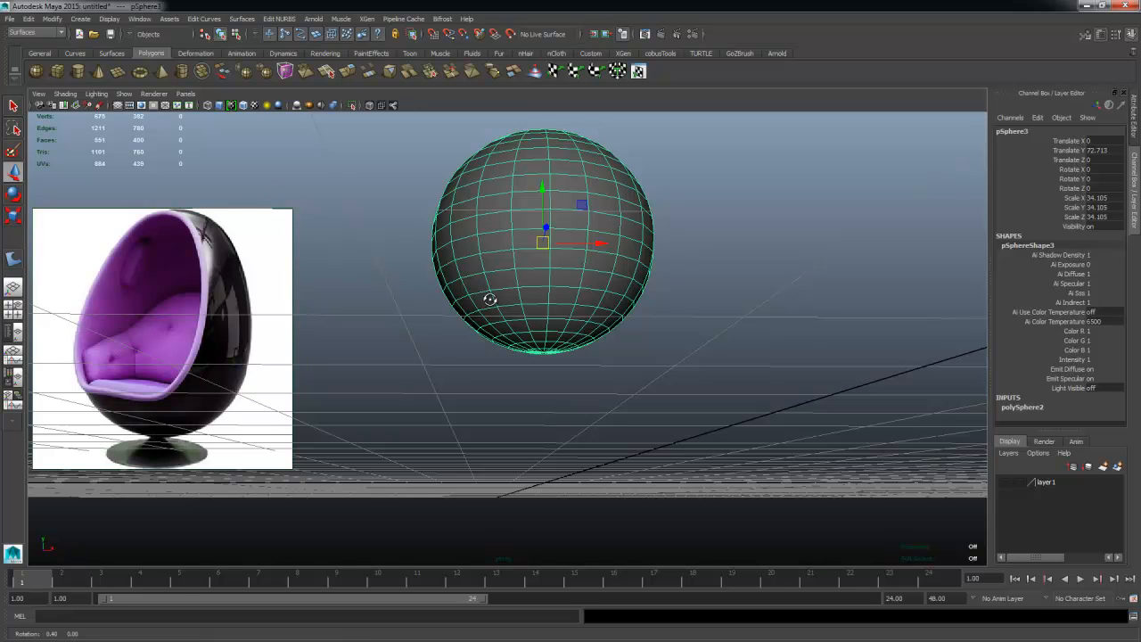
pyautogui.keyDown('alt'); pyautogui.moveTo(489, 299); pyautogui.dragTo(462, 302); pyautogui.keyUp('alt')
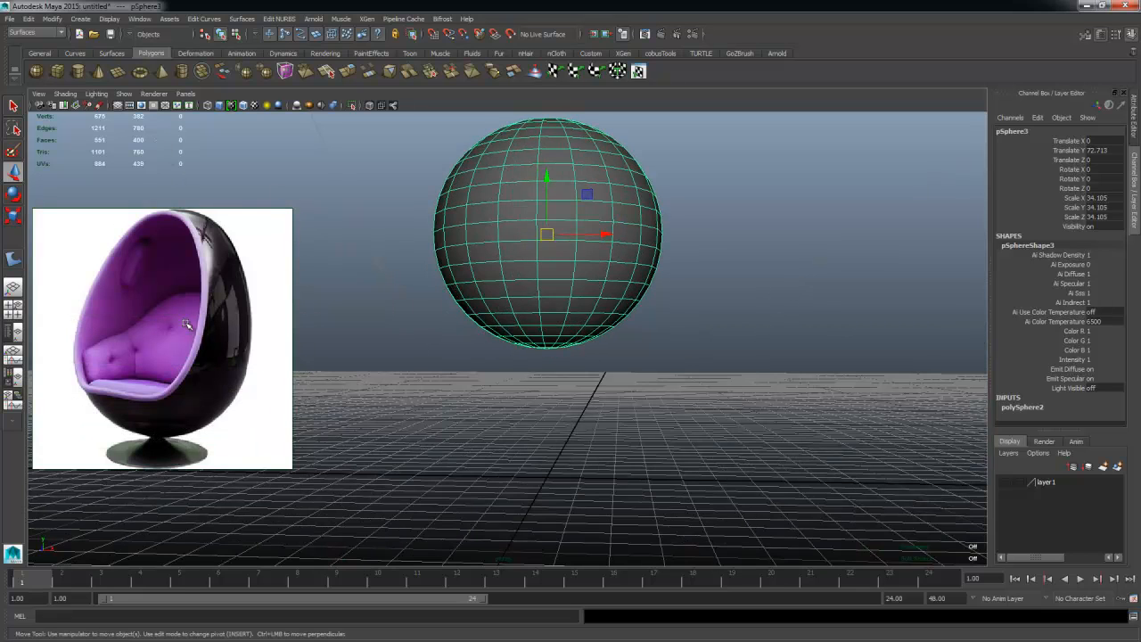
pyautogui.keyDown('alt'); pyautogui.moveTo(187, 325); pyautogui.dragTo(220, 350); pyautogui.keyUp('alt')
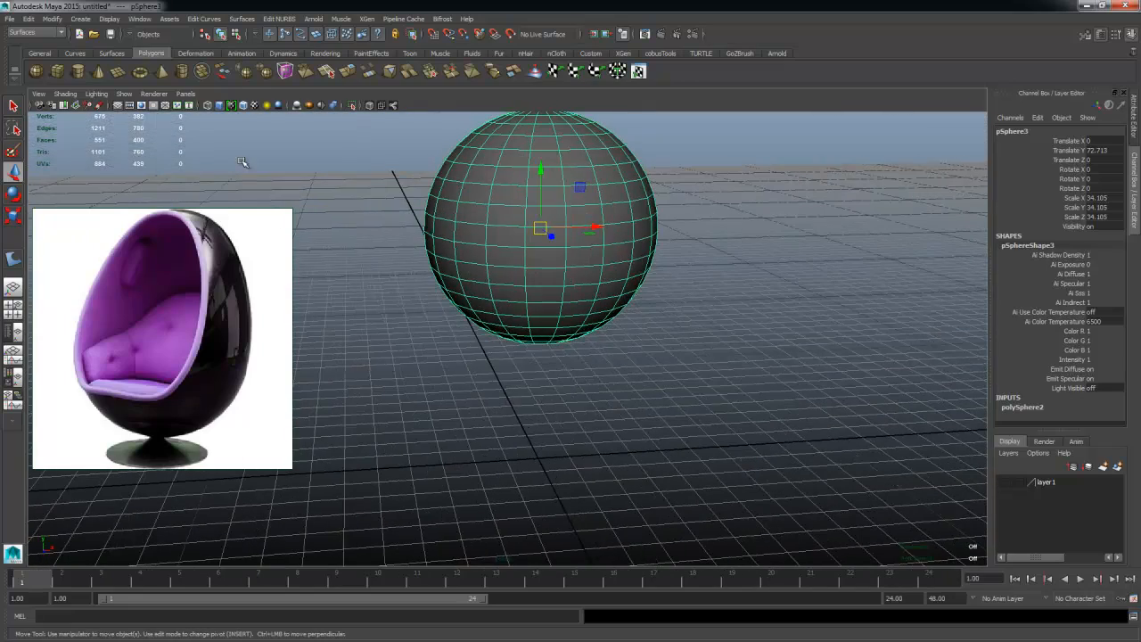
pyautogui.keyDown('alt'); pyautogui.moveTo(242, 162); pyautogui.dragTo(476, 312); pyautogui.keyUp('alt')
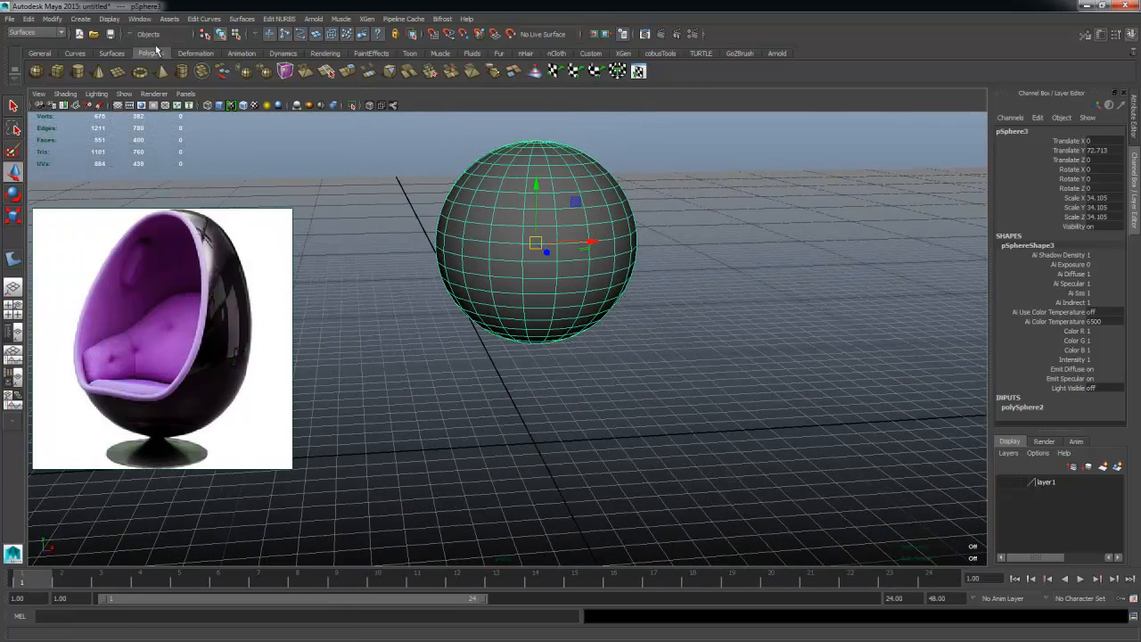
pyautogui.click(196, 53)
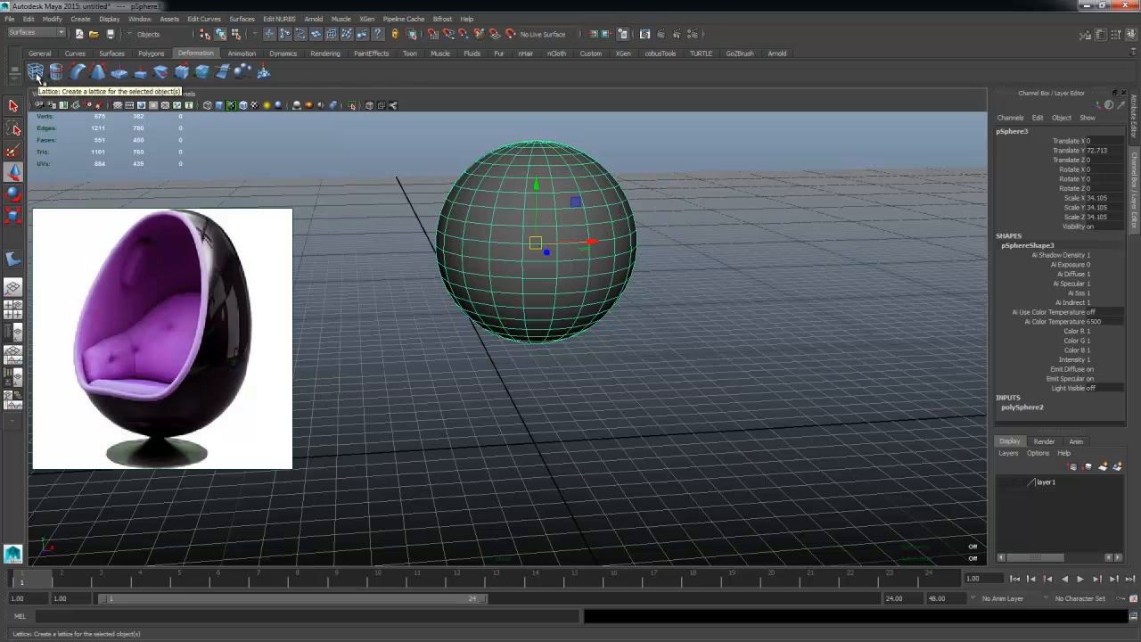
# Step: Delete the ring of triangular faces around the sphere's bottom pole to open a round hole
pyautogui.keyDown('alt'); pyautogui.moveTo(560, 490); pyautogui.dragTo(563, 291); pyautogui.keyUp('alt')
pyautogui.keyDown('alt'); pyautogui.moveTo(492, 312); pyautogui.dragTo(740, 328, button='right'); pyautogui.keyUp('alt')
pyautogui.keyDown('alt'); pyautogui.moveTo(558, 299); pyautogui.dragTo(591, 288); pyautogui.keyUp('alt')
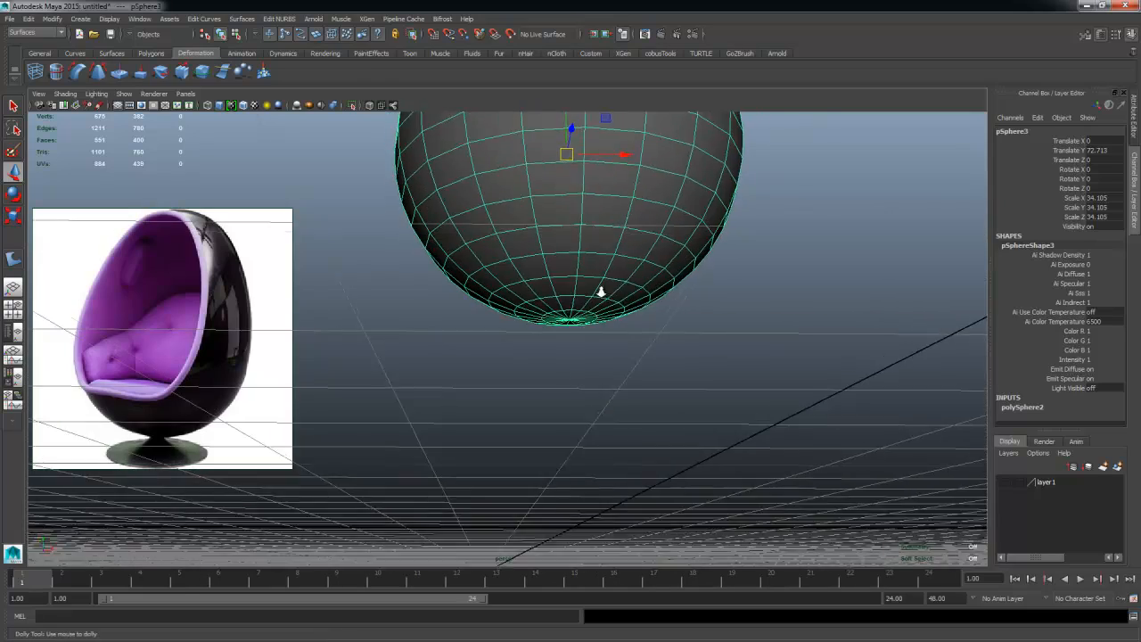
pyautogui.moveTo(612, 273); pyautogui.dragTo(646, 379, button='right')
pyautogui.keyDown('alt'); pyautogui.moveTo(646, 379); pyautogui.dragTo(544, 329, button='middle'); pyautogui.keyUp('alt')
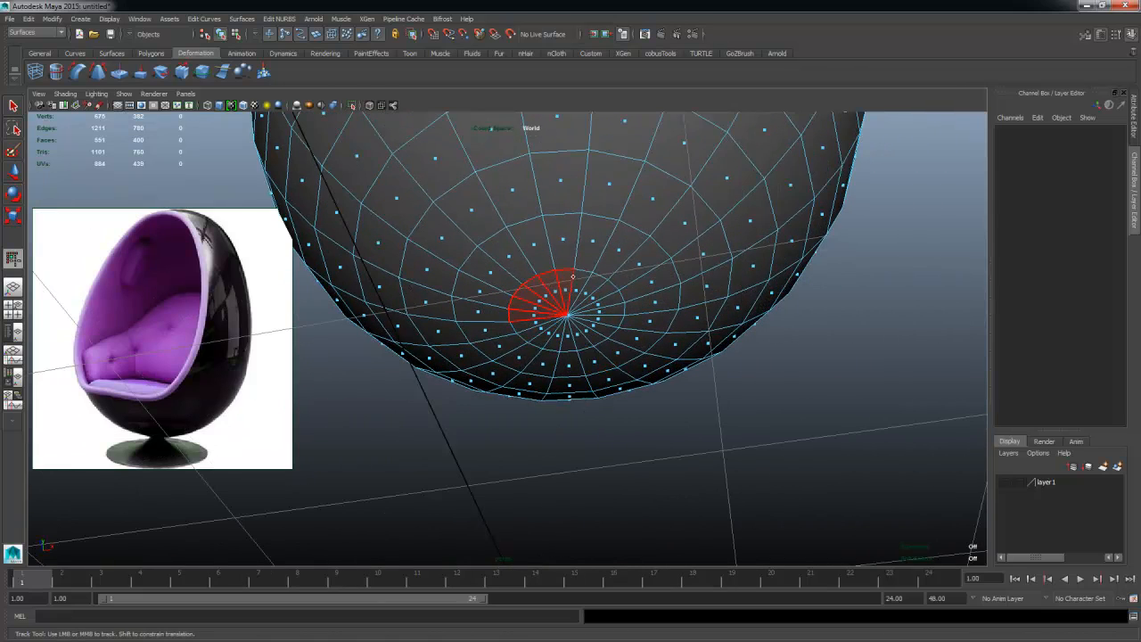
pyautogui.click(540, 329)
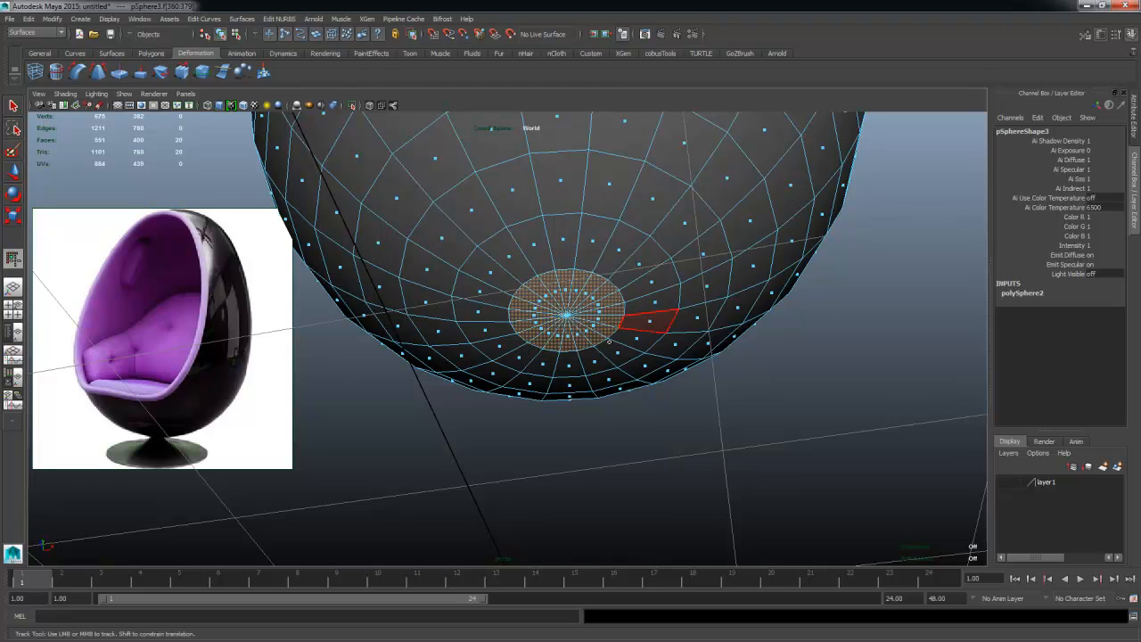
pyautogui.press('Delete')
pyautogui.press('F10')
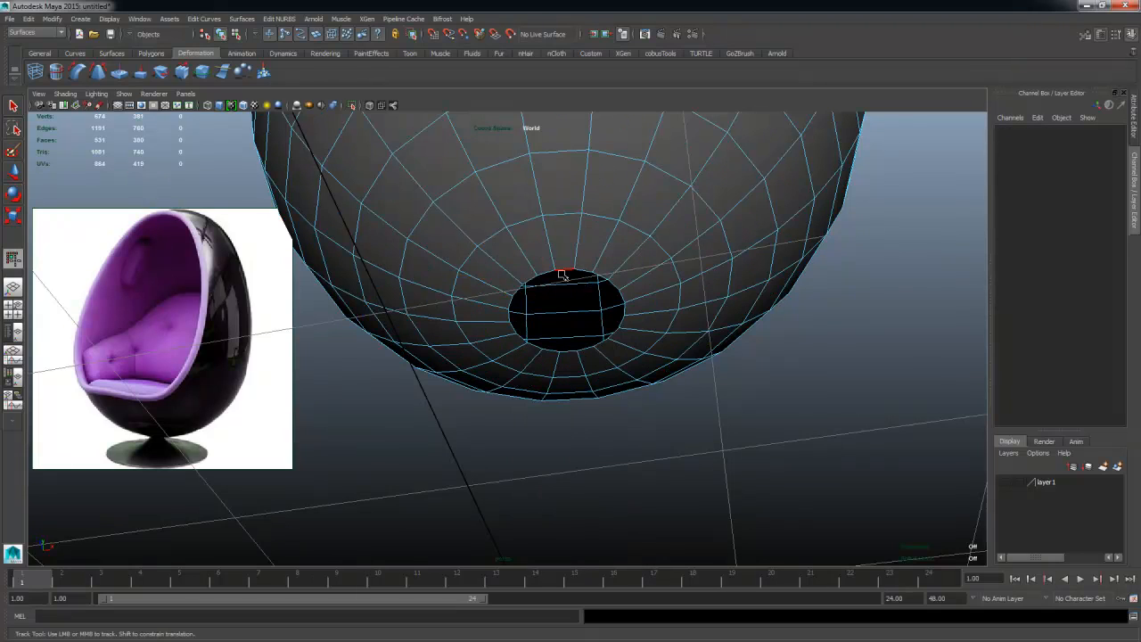
pyautogui.doubleClick(584, 270)
pyautogui.keyDown('alt'); pyautogui.moveTo(695, 393); pyautogui.dragTo(564, 325, button='right'); pyautogui.keyUp('alt')
pyautogui.keyDown('alt'); pyautogui.moveTo(563, 324); pyautogui.dragTo(612, 288); pyautogui.keyUp('alt')
pyautogui.keyDown('alt'); pyautogui.moveTo(612, 288); pyautogui.dragTo(620, 288, button='middle'); pyautogui.keyUp('alt')
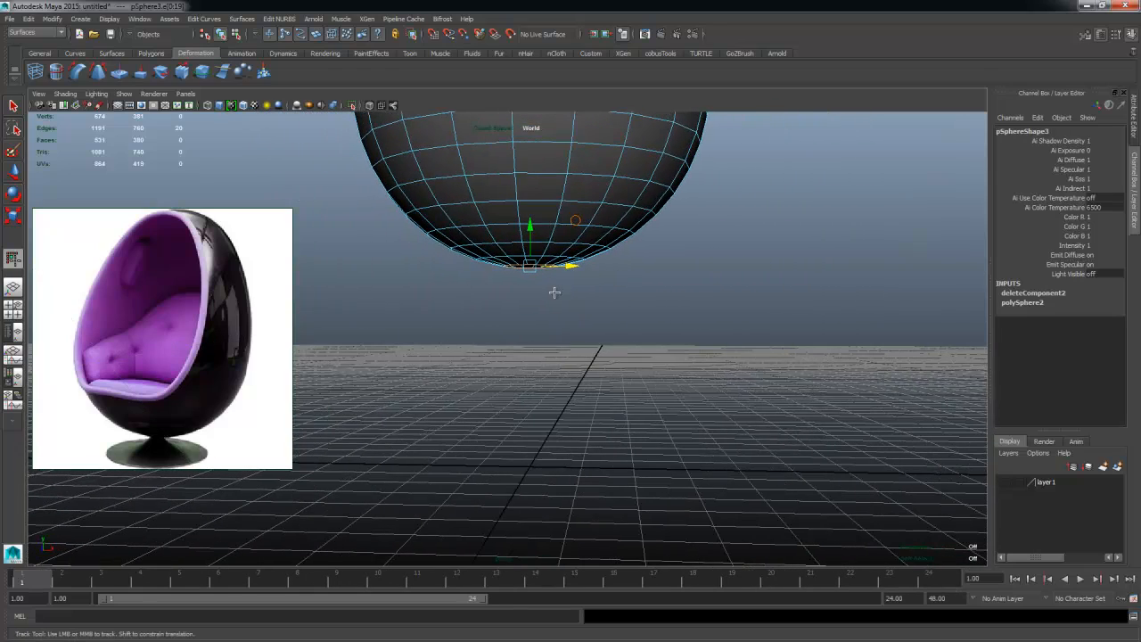
pyautogui.moveTo(535, 168); pyautogui.dragTo(538, 198, button='right')
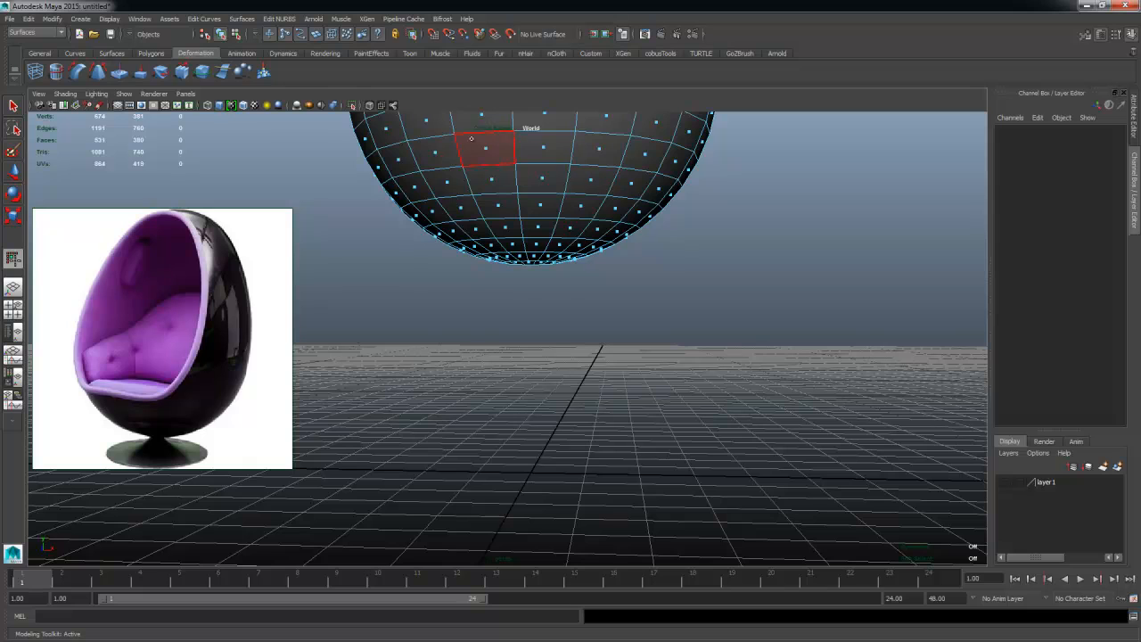
# Step: Extrude the border edge loop of the sphere's bottom hole straight down twice to form a two-segment stem
pyautogui.keyDown('alt'); pyautogui.moveTo(537, 249); pyautogui.dragTo(561, 200); pyautogui.keyUp('alt')
pyautogui.scroll(2, 535, 289)
pyautogui.moveTo(538, 271); pyautogui.dragTo(538, 243, button='right')
pyautogui.doubleClick(539, 267)
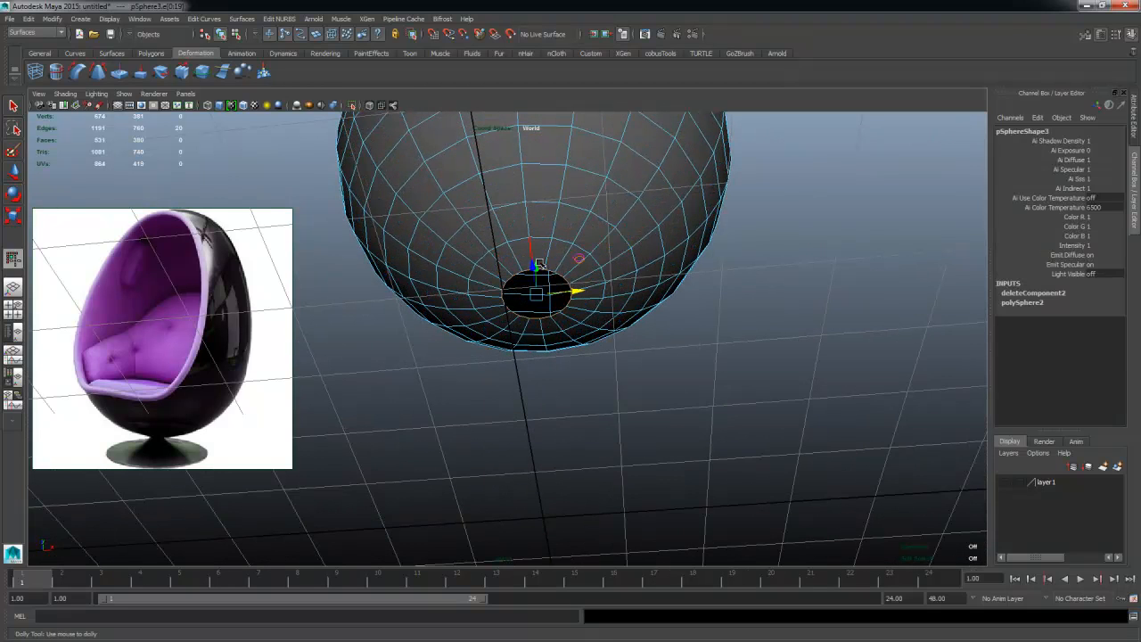
pyautogui.keyDown('alt'); pyautogui.moveTo(541, 264); pyautogui.dragTo(543, 369); pyautogui.keyUp('alt')
pyautogui.scroll(-2, 546, 368)
pyautogui.keyDown('alt'); pyautogui.moveTo(585, 321); pyautogui.dragTo(560, 275, button='middle'); pyautogui.keyUp('alt')
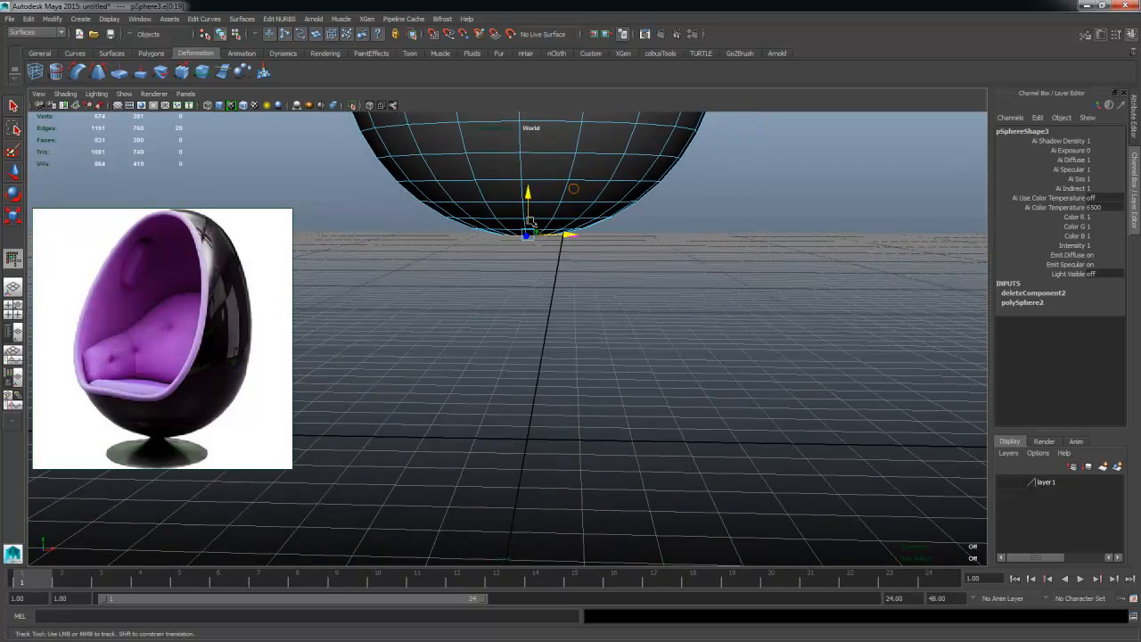
pyautogui.keyDown('alt'); pyautogui.moveTo(529, 220); pyautogui.dragTo(319, 384); pyautogui.keyUp('alt')
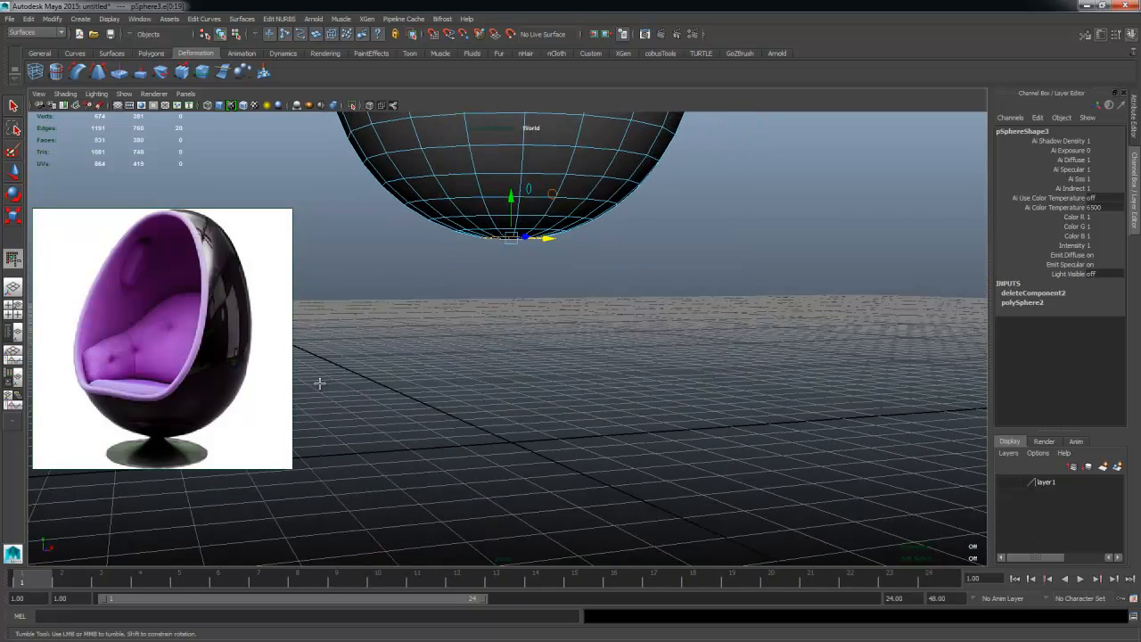
pyautogui.scroll(1, 495, 208)
pyautogui.hotkey('ctrl', 'e')
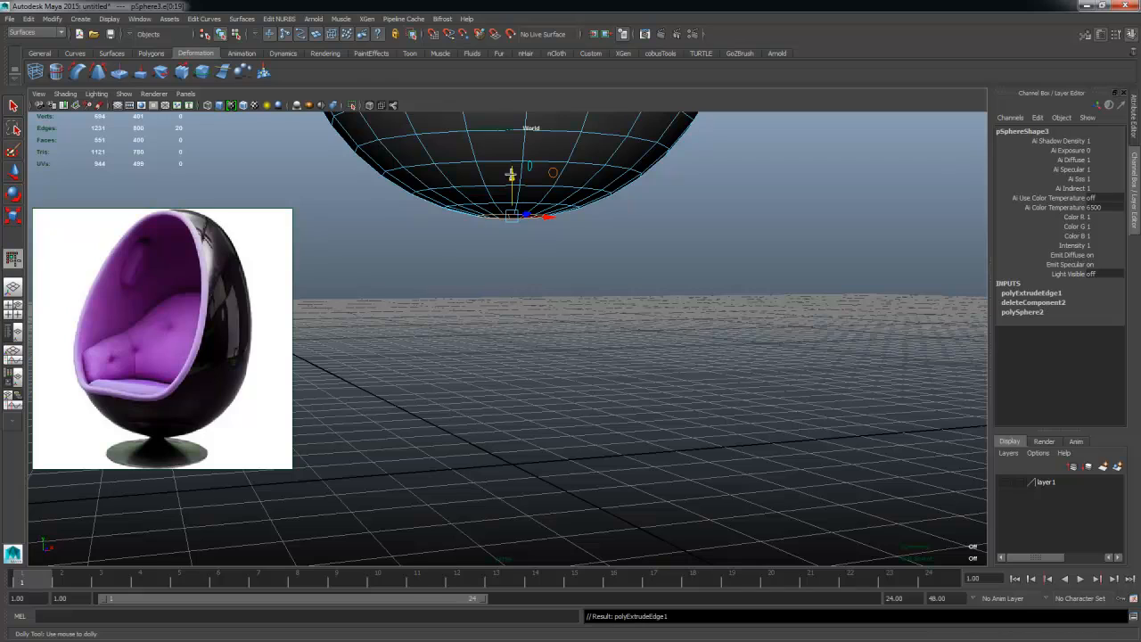
pyautogui.moveTo(511, 175); pyautogui.dragTo(511, 237)
pyautogui.hotkey('ctrl', 'e')
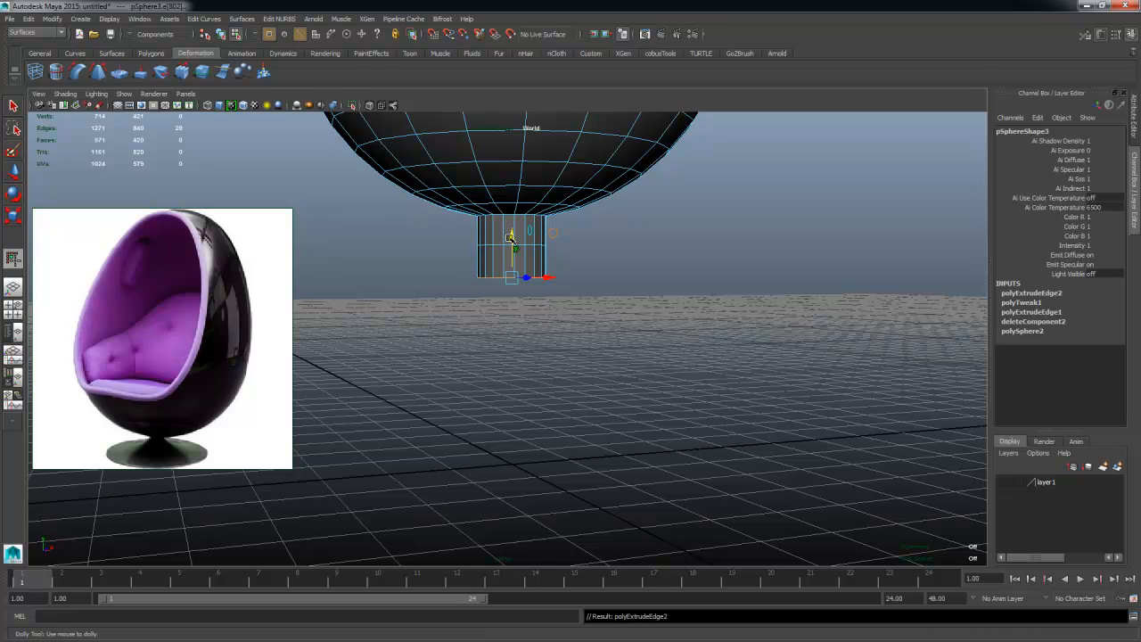
pyautogui.keyDown('alt'); pyautogui.moveTo(513, 285); pyautogui.dragTo(517, 291); pyautogui.keyUp('alt')
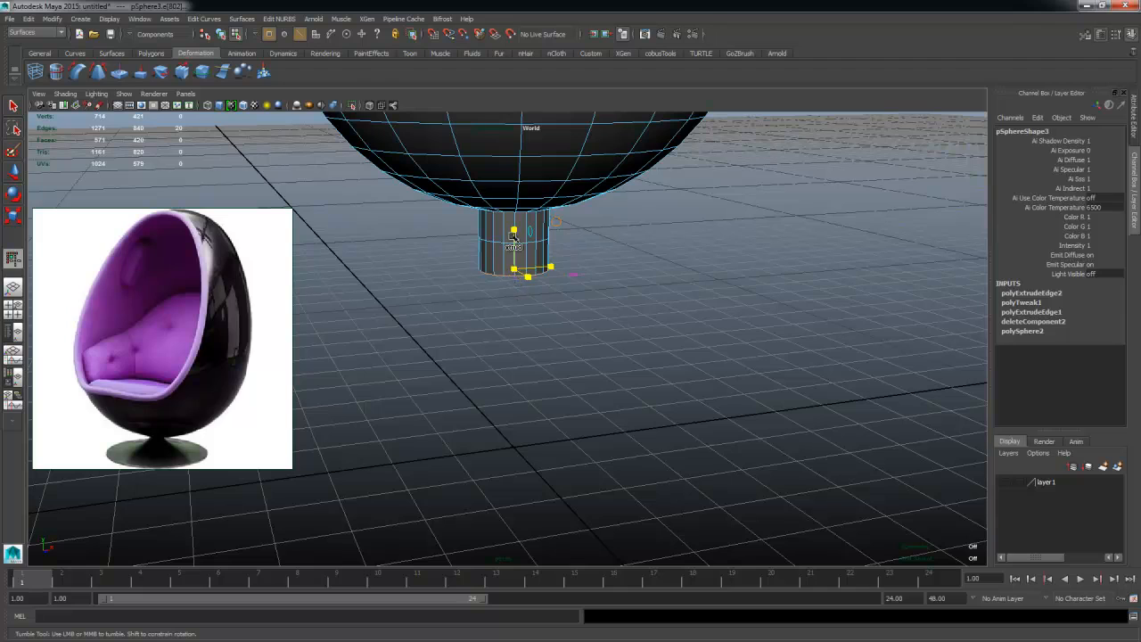
# Step: Extrude the stem's bottom edge loop outward into a wide disc and lower its rim to form a flared base
pyautogui.hotkey('ctrl', 'e')
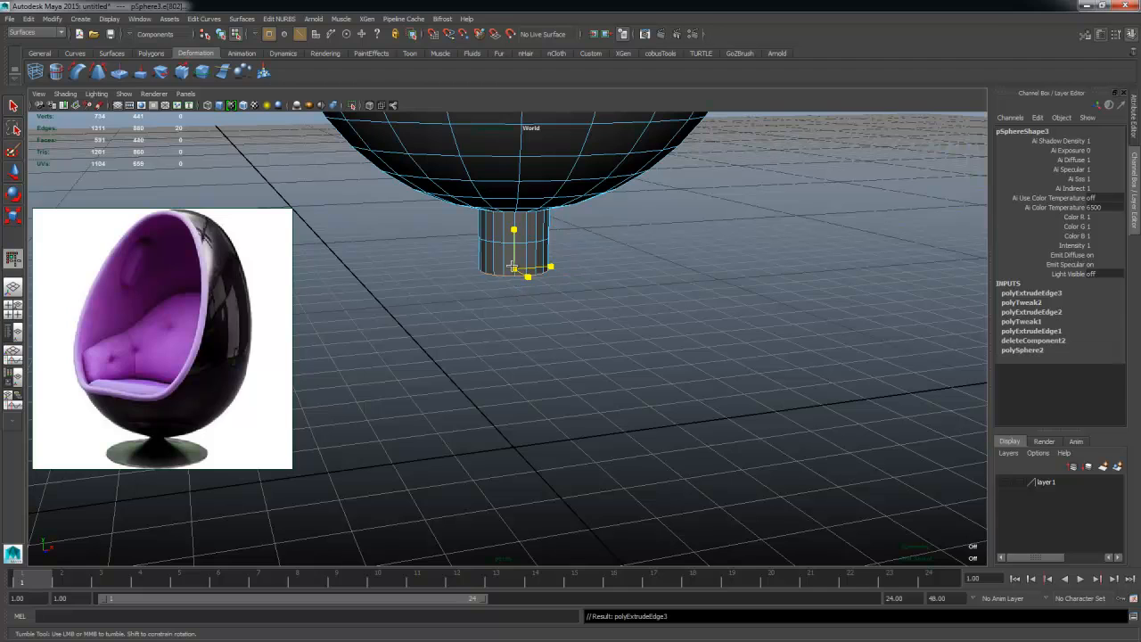
pyautogui.moveTo(515, 270); pyautogui.dragTo(575, 271)
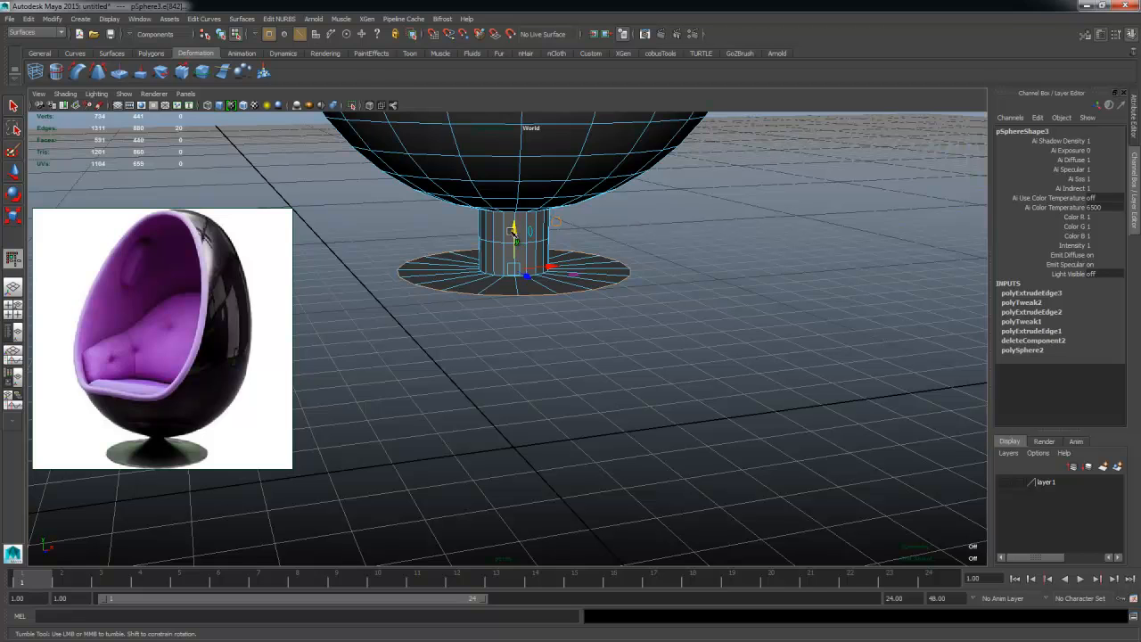
pyautogui.moveTo(513, 230); pyautogui.dragTo(504, 306)
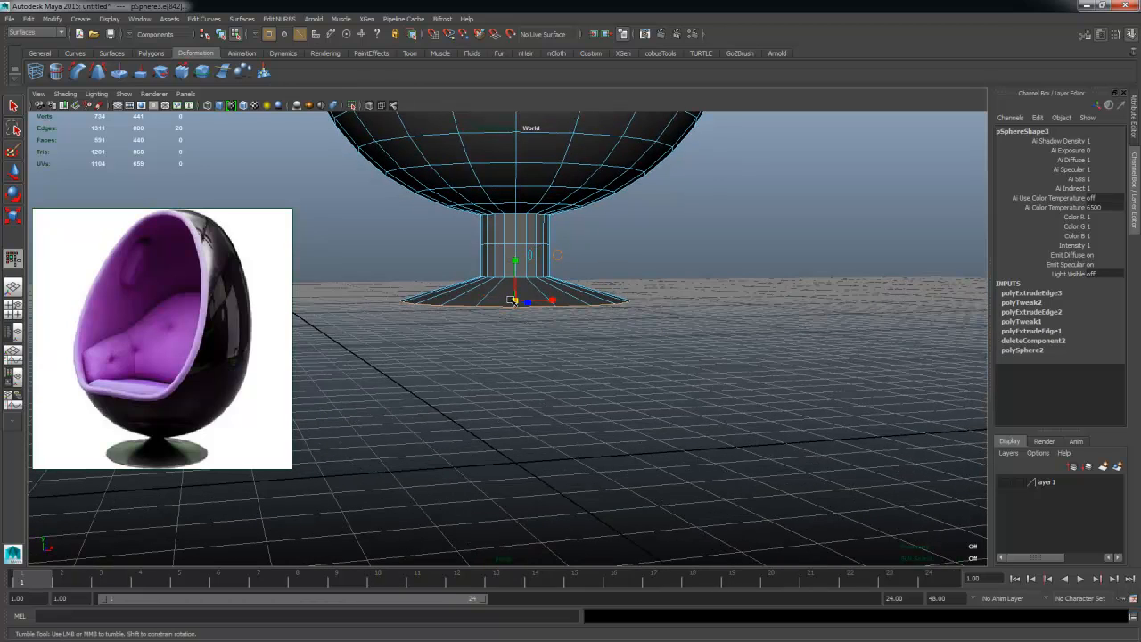
pyautogui.hotkey('ctrl', 'z')
pyautogui.keyDown('alt'); pyautogui.moveTo(516, 319); pyautogui.dragTo(535, 338); pyautogui.keyUp('alt')
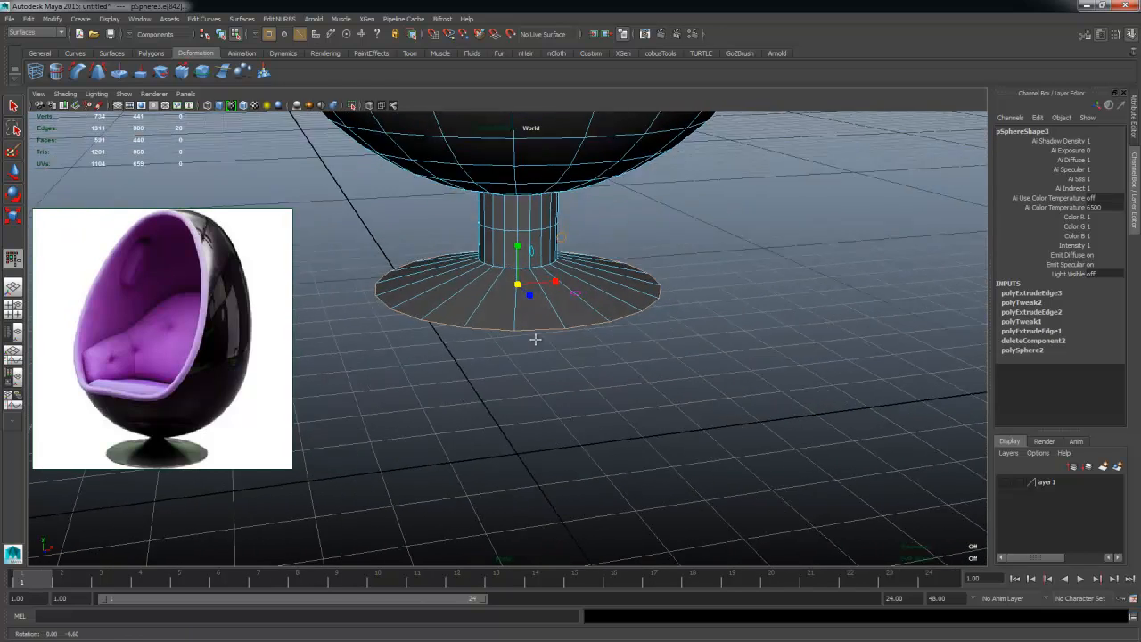
# Step: Extrude the base disc's outer edge loop straight down to give the rim a short vertical side
pyautogui.keyDown('alt'); pyautogui.moveTo(534, 338); pyautogui.dragTo(568, 323, button='right'); pyautogui.keyUp('alt')
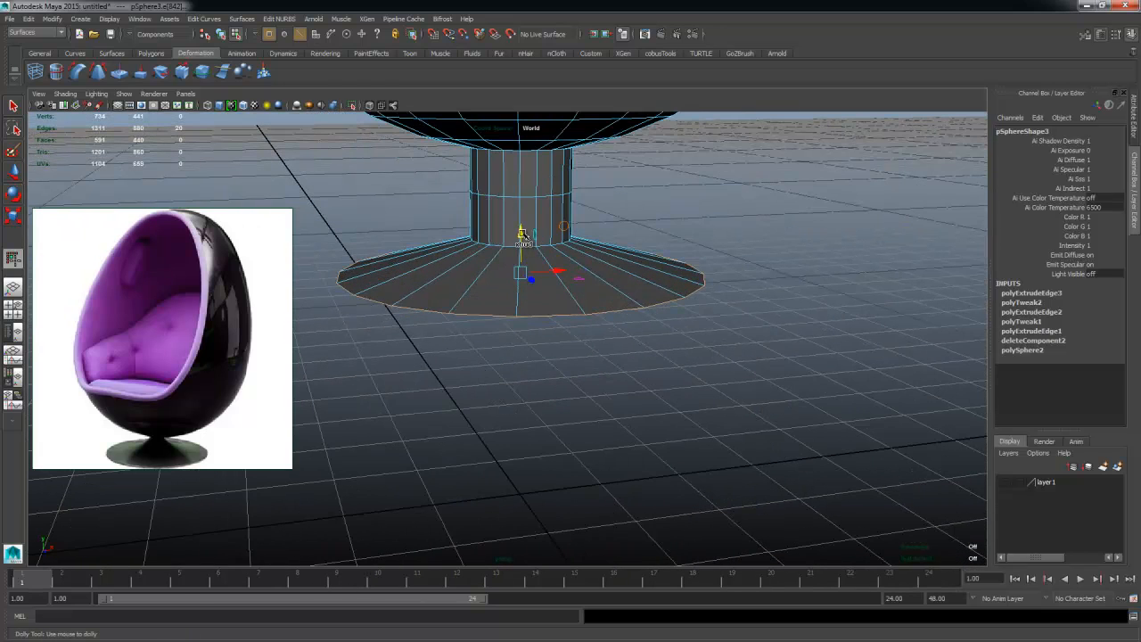
pyautogui.hotkey('ctrl', 'e')
pyautogui.moveTo(523, 235); pyautogui.dragTo(518, 240)
pyautogui.keyDown('alt'); pyautogui.moveTo(449, 314); pyautogui.dragTo(543, 289); pyautogui.keyUp('alt')
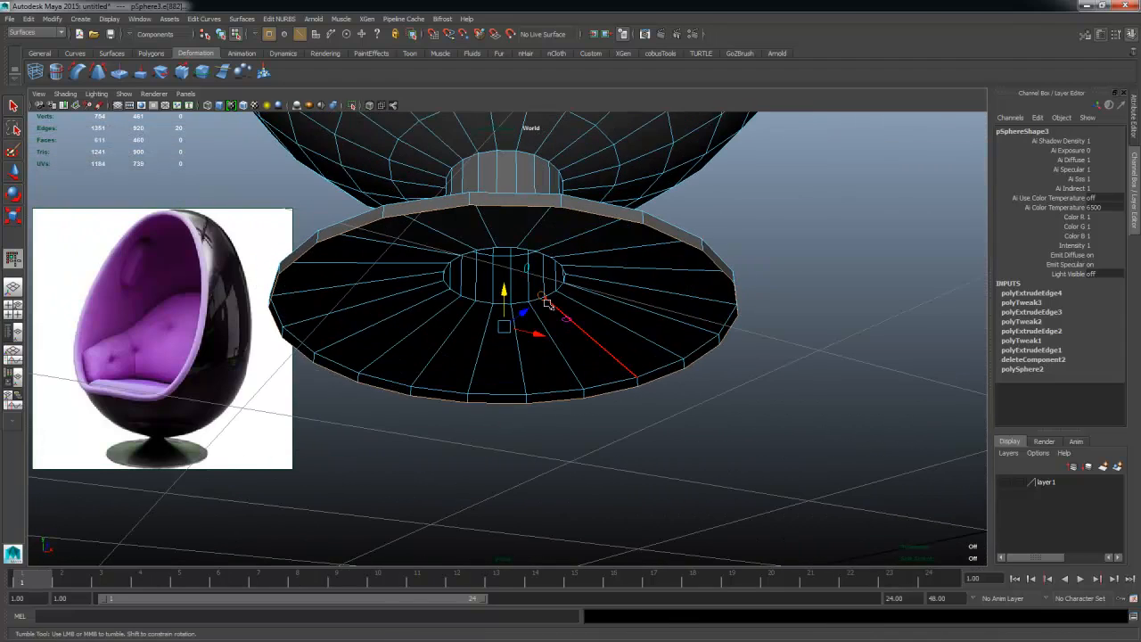
# Step: Extrude the rim's lower edge loop inward twice across the underside and merge the inner vertices to the centre, closing the base
pyautogui.press('r')
pyautogui.hotkey('ctrl', 'e')
pyautogui.moveTo(505, 325); pyautogui.dragTo(535, 318)
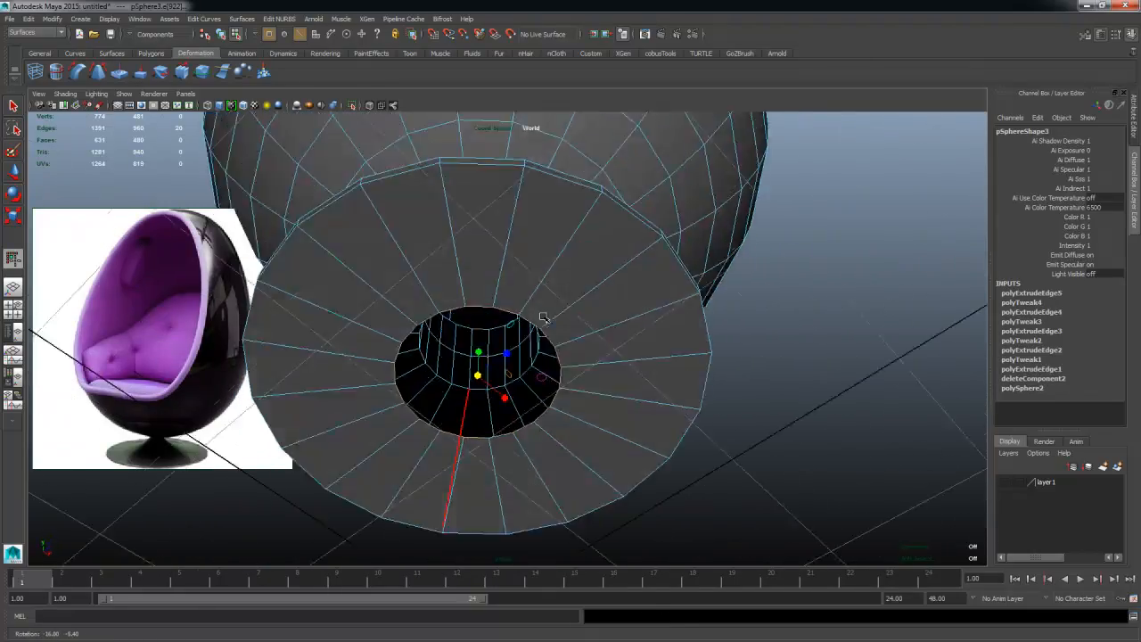
pyautogui.keyDown('alt'); pyautogui.moveTo(535, 319); pyautogui.dragTo(576, 306, button='right'); pyautogui.keyUp('alt')
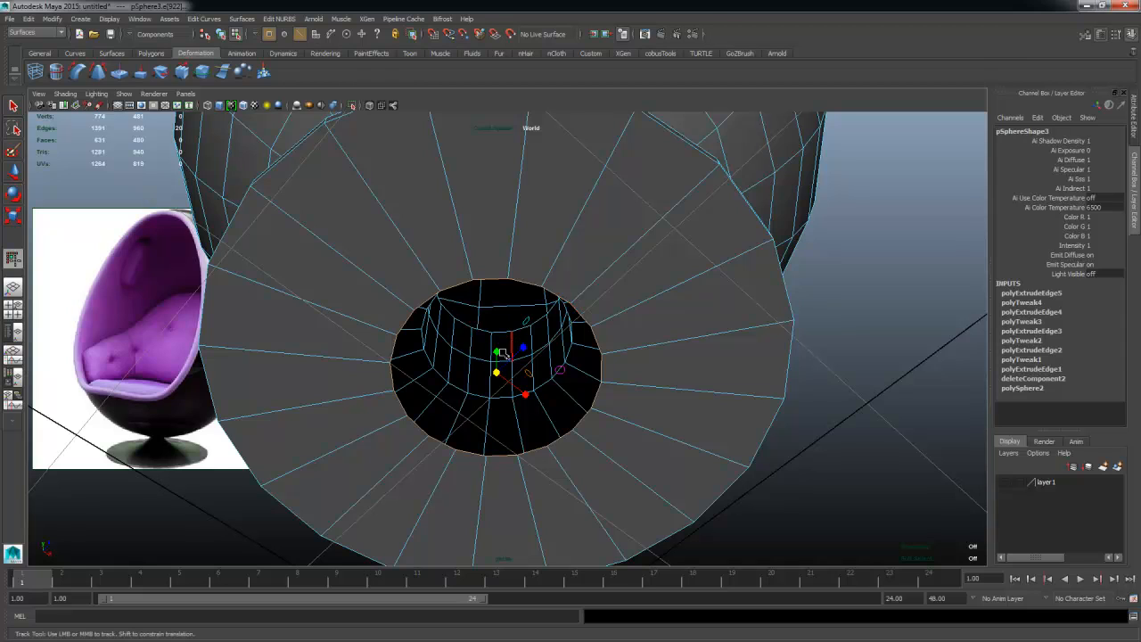
pyautogui.keyDown('shift'); pyautogui.moveTo(497, 374); pyautogui.dragTo(468, 396); pyautogui.keyUp('shift')
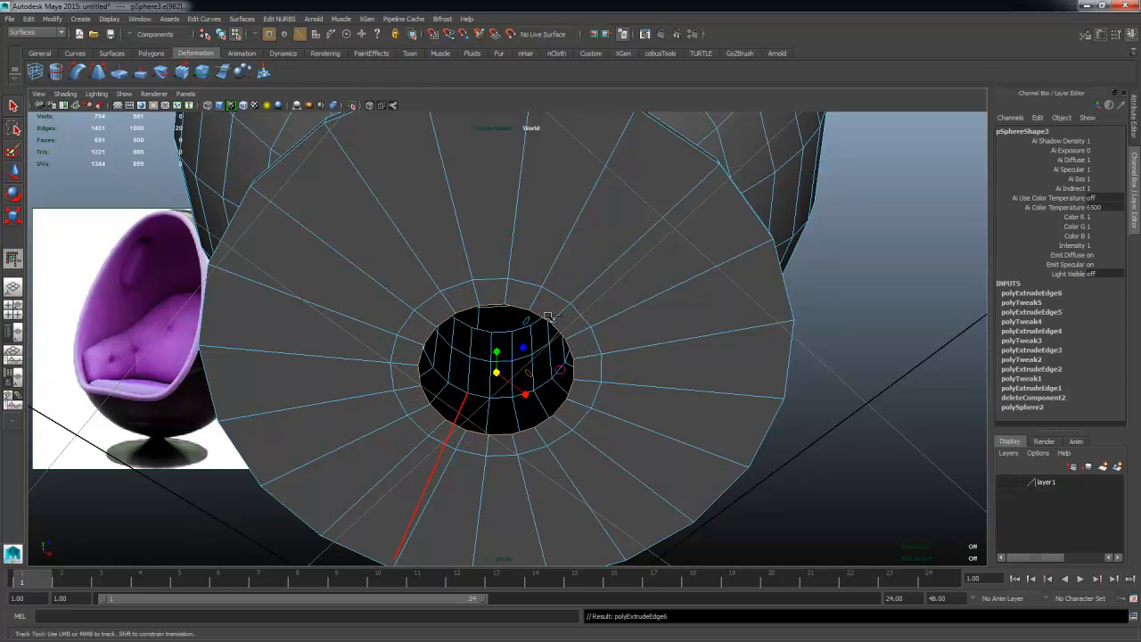
pyautogui.keyDown('shift'); pyautogui.moveTo(549, 315); pyautogui.dragTo(555, 233, button='right'); pyautogui.keyUp('shift')
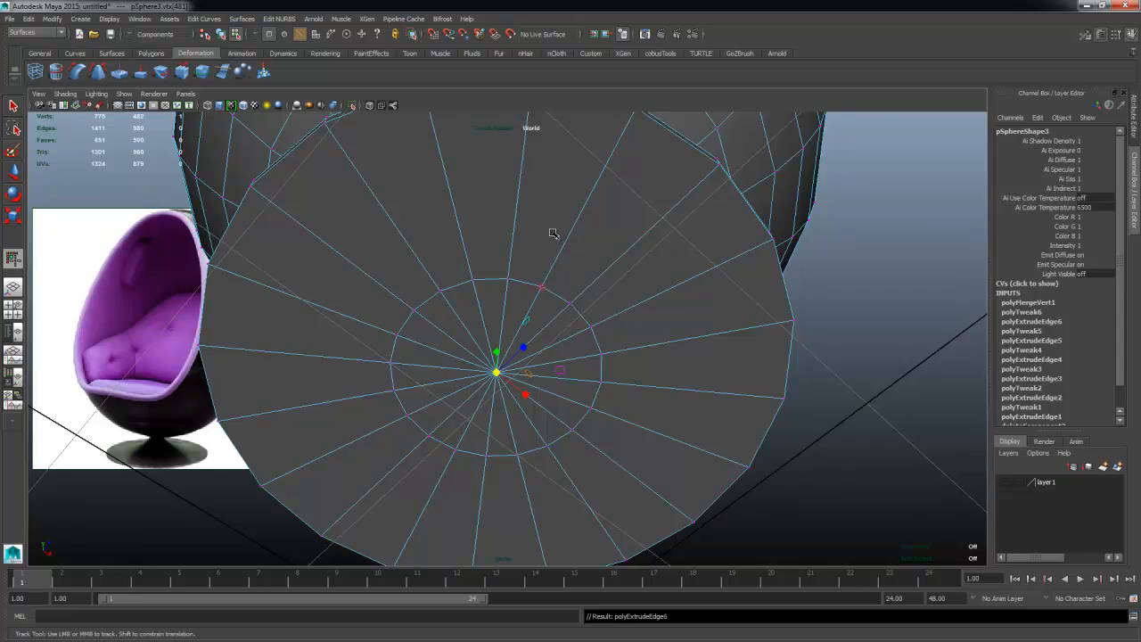
# Step: Scale in the stem's middle and bottom edge loops so the stem narrows below the sphere
pyautogui.keyDown('alt'); pyautogui.moveTo(553, 233); pyautogui.dragTo(612, 241); pyautogui.keyUp('alt')
pyautogui.moveTo(612, 241); pyautogui.dragTo(657, 214, button='right')
pyautogui.keyDown('alt'); pyautogui.moveTo(746, 313); pyautogui.dragTo(575, 262); pyautogui.keyUp('alt')
pyautogui.keyDown('alt'); pyautogui.moveTo(597, 321); pyautogui.dragTo(504, 192); pyautogui.keyUp('alt')
pyautogui.moveTo(503, 192); pyautogui.dragTo(507, 161, button='right')
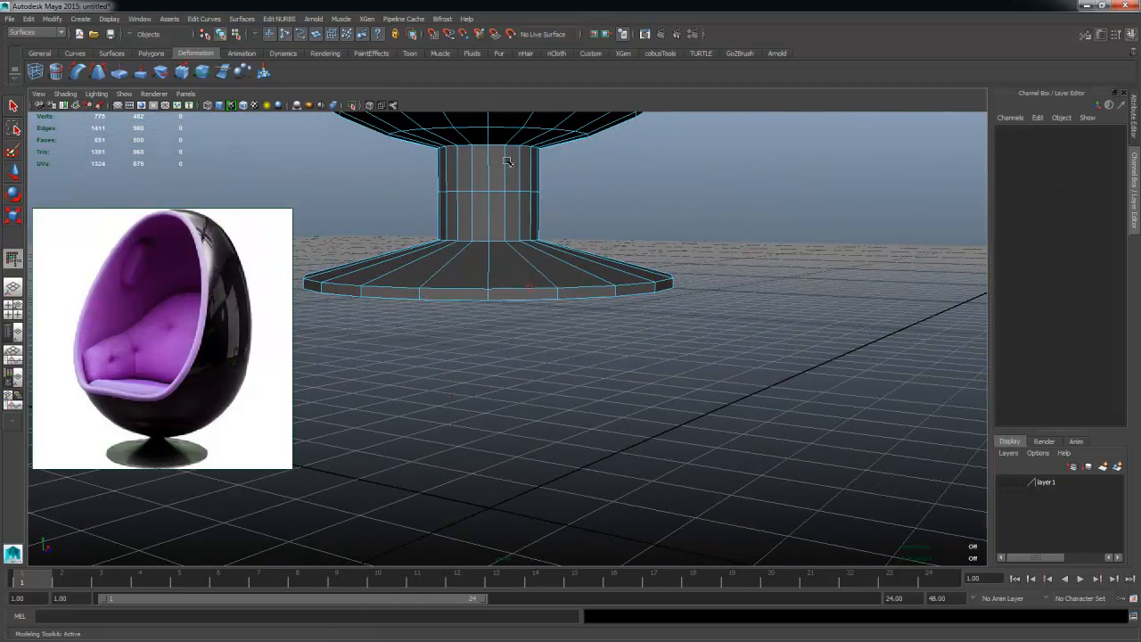
pyautogui.keyDown('alt'); pyautogui.moveTo(504, 194); pyautogui.dragTo(475, 241); pyautogui.keyUp('alt')
pyautogui.doubleClick(501, 189)
pyautogui.press('r')
pyautogui.doubleClick(496, 240)
pyautogui.keyDown('alt'); pyautogui.moveTo(485, 201); pyautogui.dragTo(519, 374); pyautogui.keyUp('alt')
# Step: Bevel the edge loop where the stem meets the sphere into several segments to round the transition
pyautogui.doubleClick(524, 207)
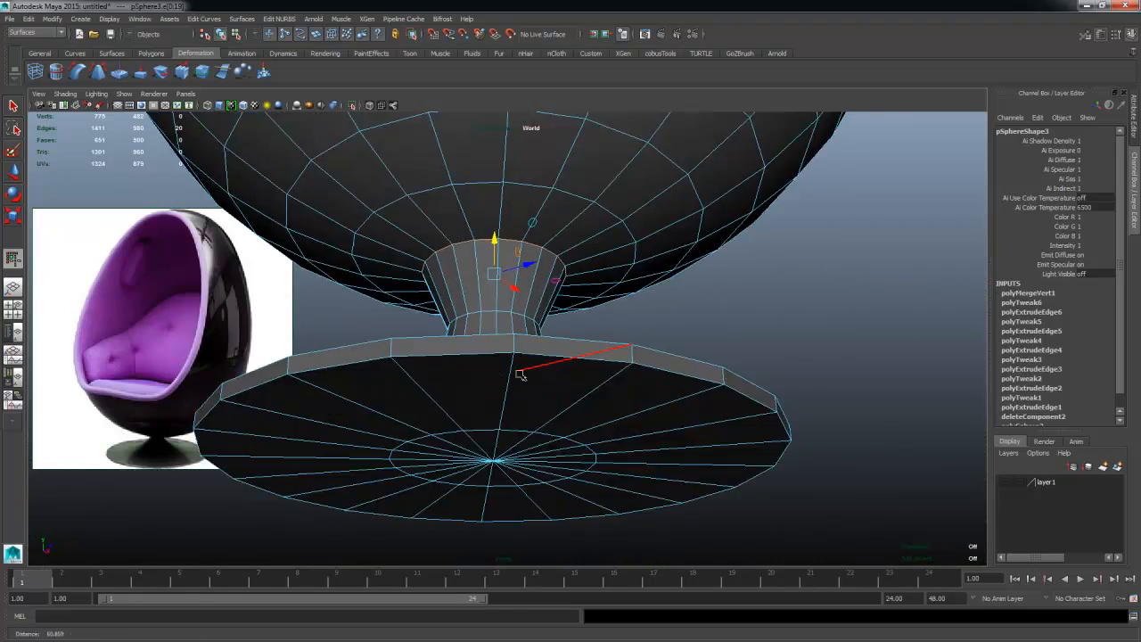
pyautogui.keyDown('alt'); pyautogui.moveTo(520, 375); pyautogui.dragTo(590, 375, button='right'); pyautogui.keyUp('alt')
pyautogui.click(1135, 116)
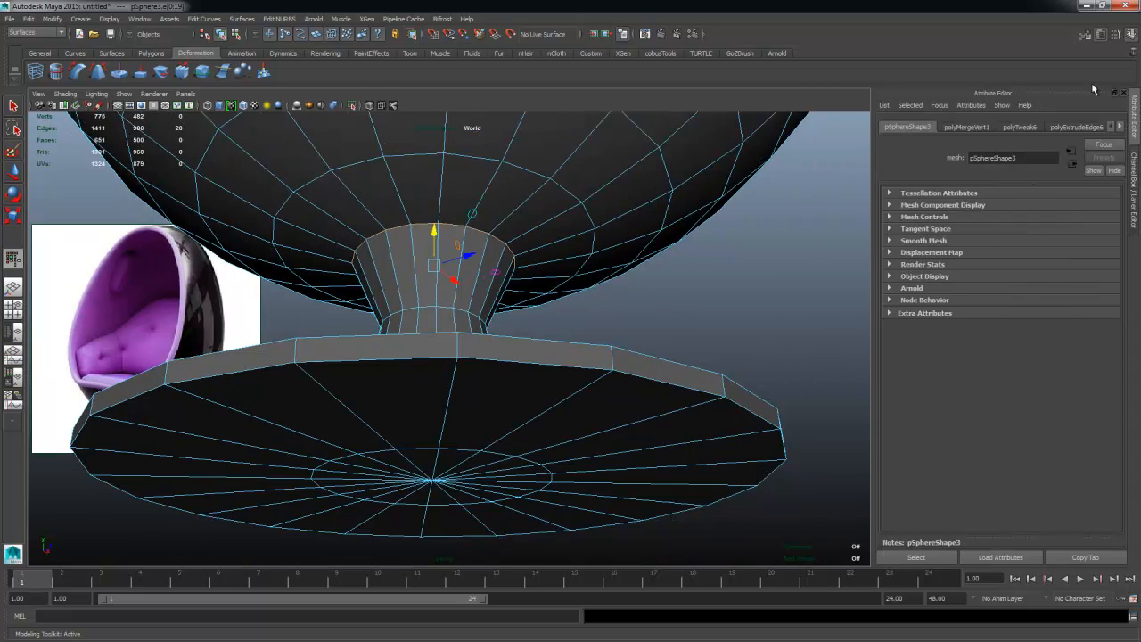
pyautogui.click(1085, 37)
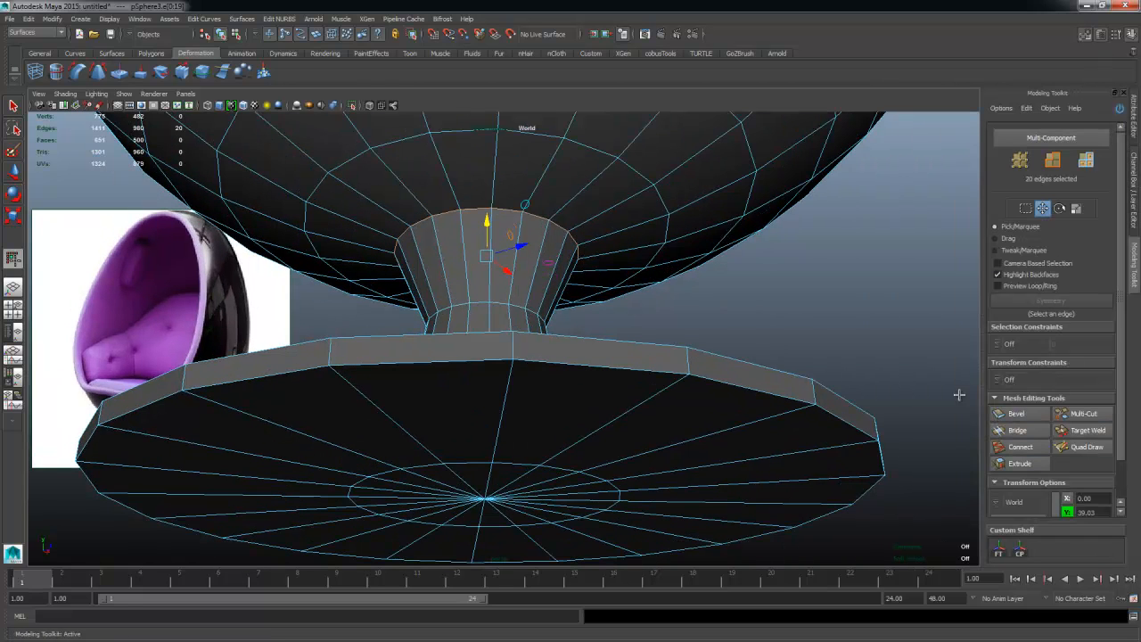
pyautogui.click(1024, 417)
pyautogui.keyDown('alt'); pyautogui.moveTo(803, 330); pyautogui.dragTo(509, 326); pyautogui.keyUp('alt')
pyautogui.press('w')
# Step: Bevel the stem's middle edge loop to smooth the bend in the stem's profile
pyautogui.doubleClick(468, 315)
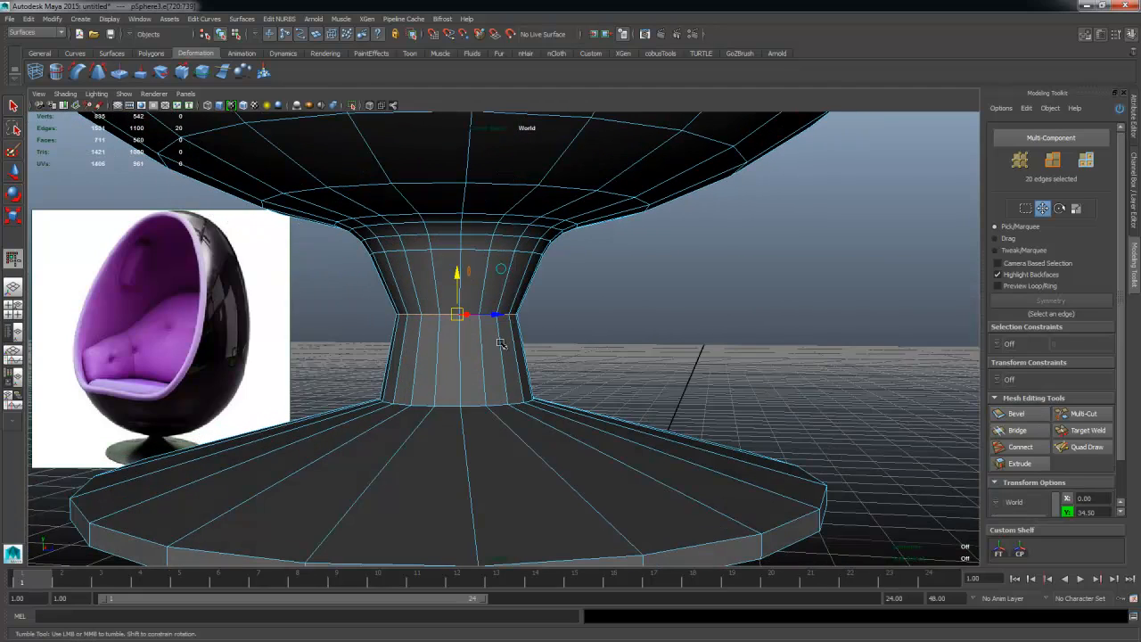
pyautogui.click(1011, 415)
pyautogui.moveTo(649, 375); pyautogui.dragTo(560, 389)
pyautogui.press('w')
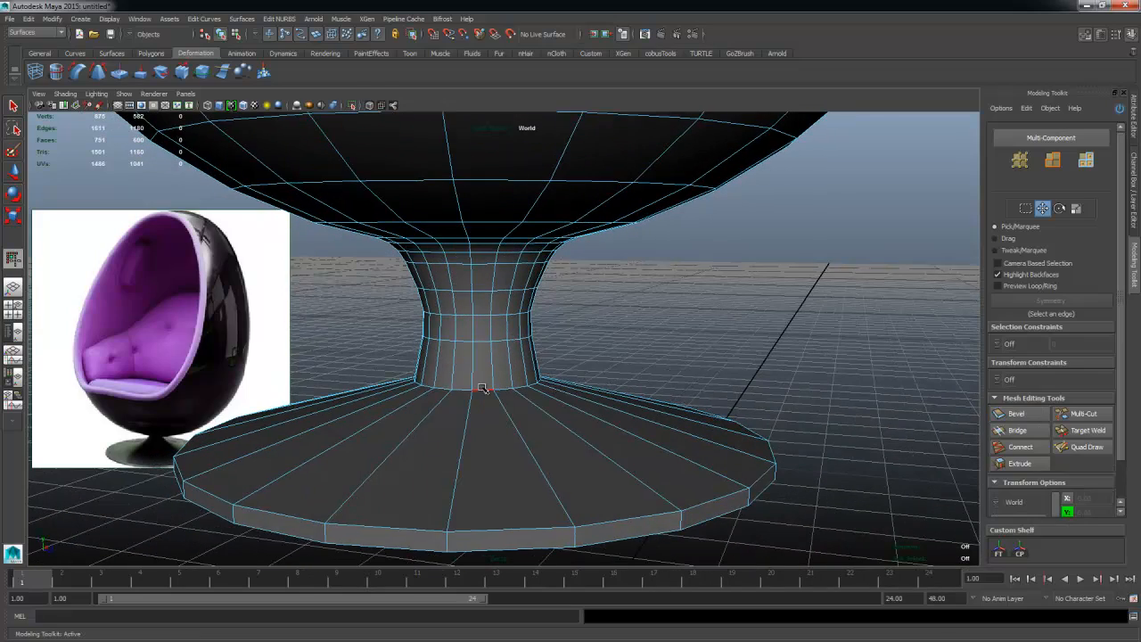
# Step: Select the face loops of the base's vertical rim and sloped top
pyautogui.keyDown('alt'); pyautogui.moveTo(481, 389); pyautogui.dragTo(459, 361); pyautogui.keyUp('alt')
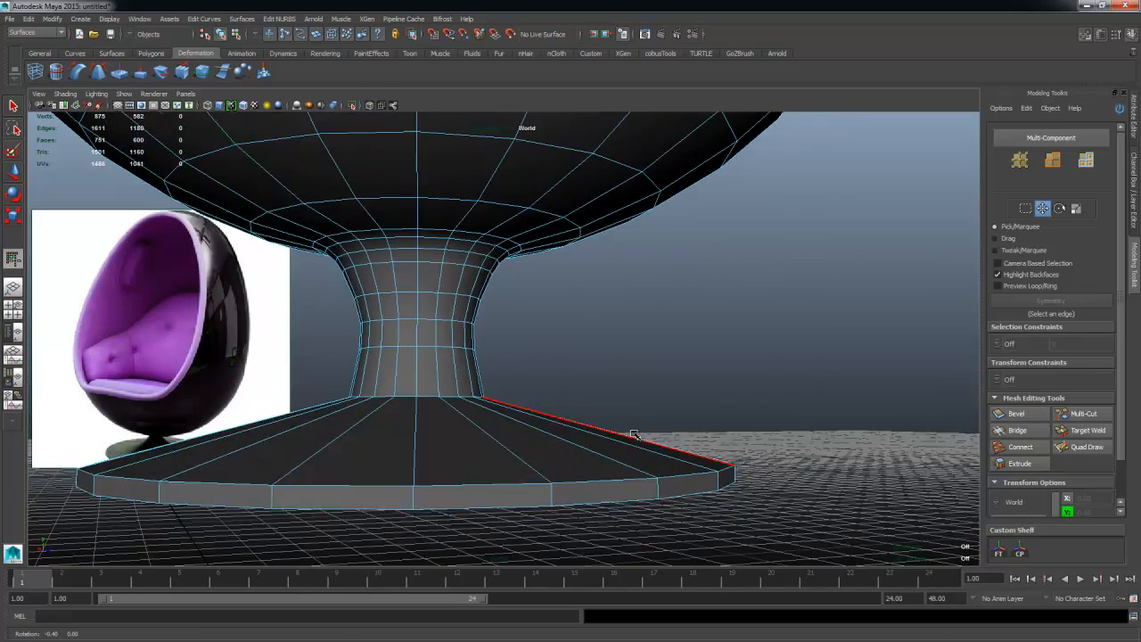
pyautogui.keyDown('alt'); pyautogui.moveTo(459, 361); pyautogui.dragTo(448, 338, button='right'); pyautogui.keyUp('alt')
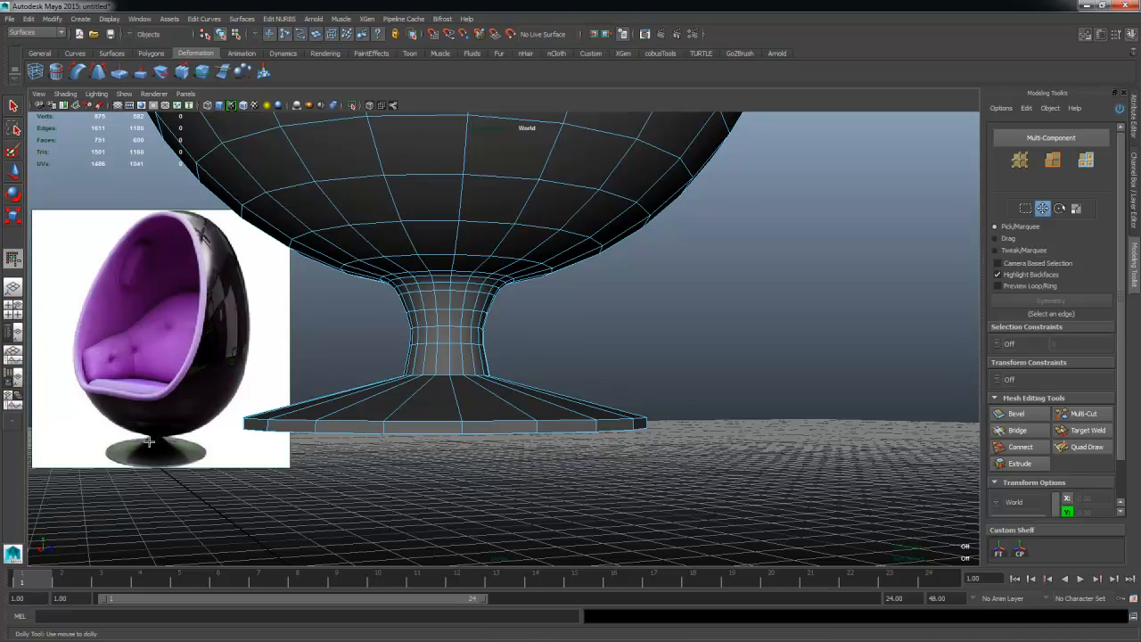
pyautogui.moveTo(502, 429); pyautogui.dragTo(499, 392, button='right')
pyautogui.click(499, 428)
pyautogui.keyDown('shift'); pyautogui.doubleClick(576, 428); pyautogui.keyUp('shift')
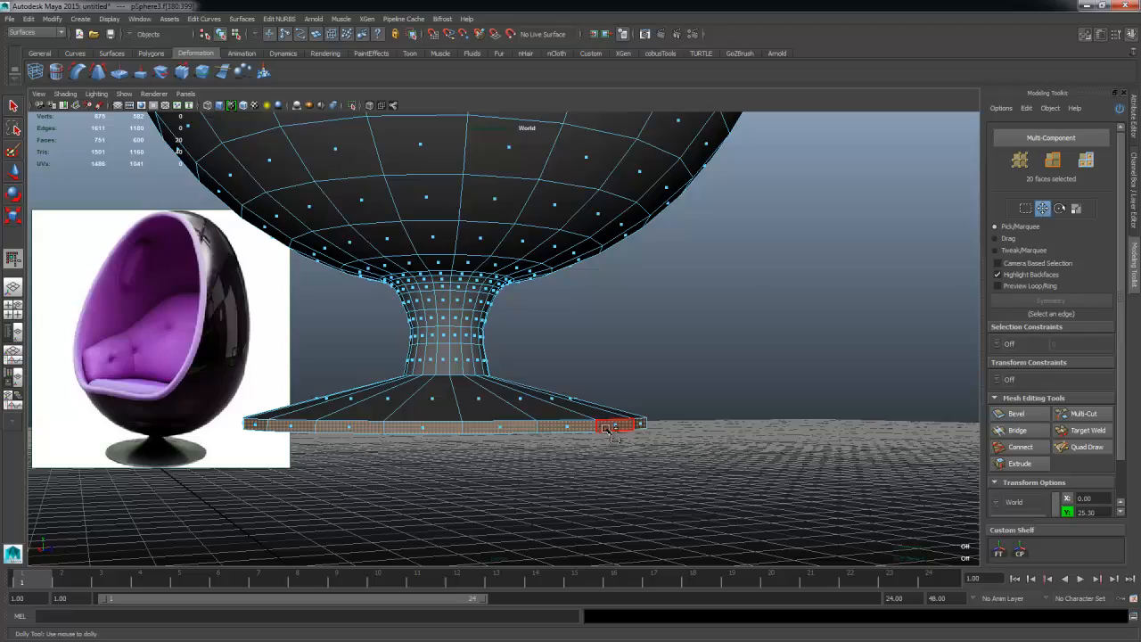
pyautogui.keyDown('shift'); pyautogui.click(495, 406); pyautogui.keyUp('shift')
pyautogui.keyDown('shift'); pyautogui.doubleClick(518, 406); pyautogui.keyUp('shift')
# Step: Add the base's outer underside ring and its central triangular faces to the face selection
pyautogui.keyDown('alt'); pyautogui.moveTo(520, 420); pyautogui.dragTo(477, 454); pyautogui.keyUp('alt')
pyautogui.keyDown('alt'); pyautogui.moveTo(477, 455); pyautogui.dragTo(506, 467, button='right'); pyautogui.keyUp('alt')
pyautogui.keyDown('alt'); pyautogui.moveTo(507, 467); pyautogui.dragTo(412, 409); pyautogui.keyUp('alt')
pyautogui.keyDown('alt'); pyautogui.moveTo(412, 409); pyautogui.dragTo(446, 408, button='middle'); pyautogui.keyUp('alt')
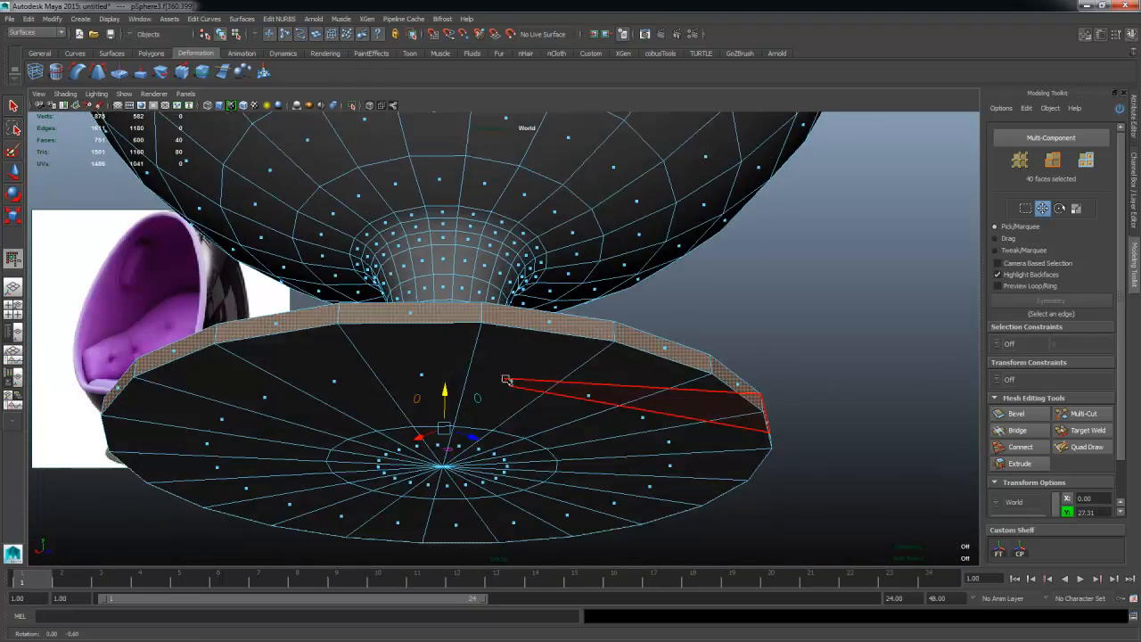
pyautogui.keyDown('alt'); pyautogui.moveTo(437, 415); pyautogui.dragTo(535, 326); pyautogui.keyUp('alt')
pyautogui.keyDown('shift'); pyautogui.doubleClick(598, 353); pyautogui.keyUp('shift')
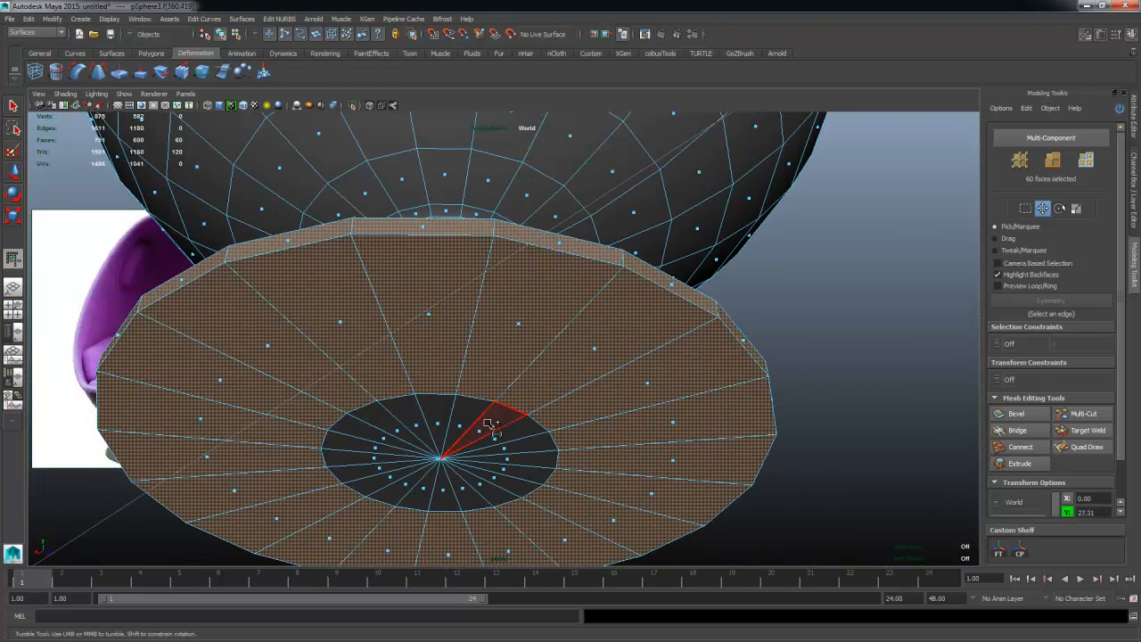
pyautogui.keyDown('shift'); pyautogui.click(488, 428); pyautogui.keyUp('shift')
pyautogui.moveTo(493, 439)
pyautogui.keyDown('shift'); pyautogui.mouseDown()
pyautogui.moveTo(370, 443)
pyautogui.moveTo(479, 428)
pyautogui.mouseUp(); pyautogui.keyUp('shift')
# Step: Add the three lowest face rings of the stem to the selected base faces
pyautogui.keyDown('alt'); pyautogui.moveTo(479, 428); pyautogui.dragTo(499, 517); pyautogui.keyUp('alt')
pyautogui.keyDown('alt'); pyautogui.moveTo(499, 499); pyautogui.dragTo(463, 425, button='right'); pyautogui.keyUp('alt')
pyautogui.keyDown('alt'); pyautogui.moveTo(463, 425); pyautogui.dragTo(461, 334); pyautogui.keyUp('alt')
pyautogui.keyDown('alt'); pyautogui.moveTo(468, 410); pyautogui.dragTo(615, 384, button='right'); pyautogui.keyUp('alt')
pyautogui.keyDown('alt'); pyautogui.moveTo(617, 384); pyautogui.dragTo(588, 408); pyautogui.keyUp('alt')
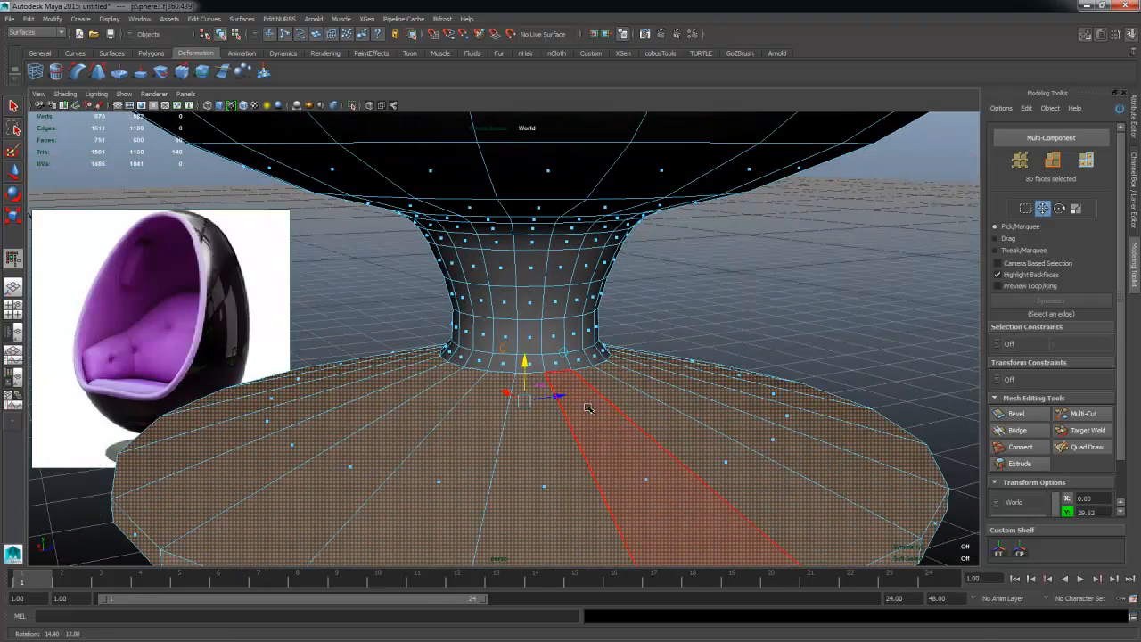
pyautogui.keyDown('shift'); pyautogui.doubleClick(528, 364); pyautogui.keyUp('shift')
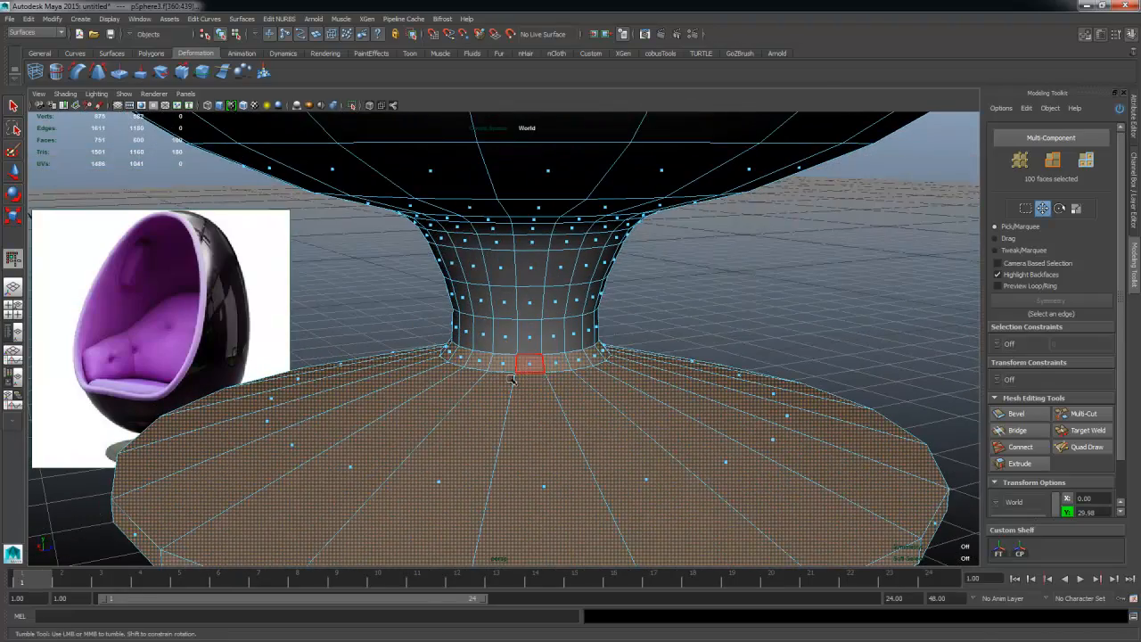
pyautogui.keyDown('alt'); pyautogui.moveTo(437, 403); pyautogui.dragTo(392, 389); pyautogui.keyUp('alt')
pyautogui.keyDown('alt'); pyautogui.moveTo(392, 389); pyautogui.dragTo(464, 379, button='right'); pyautogui.keyUp('alt')
pyautogui.keyDown('shift'); pyautogui.click(540, 339); pyautogui.keyUp('shift')
pyautogui.keyDown('shift'); pyautogui.doubleClick(503, 334); pyautogui.keyUp('shift')
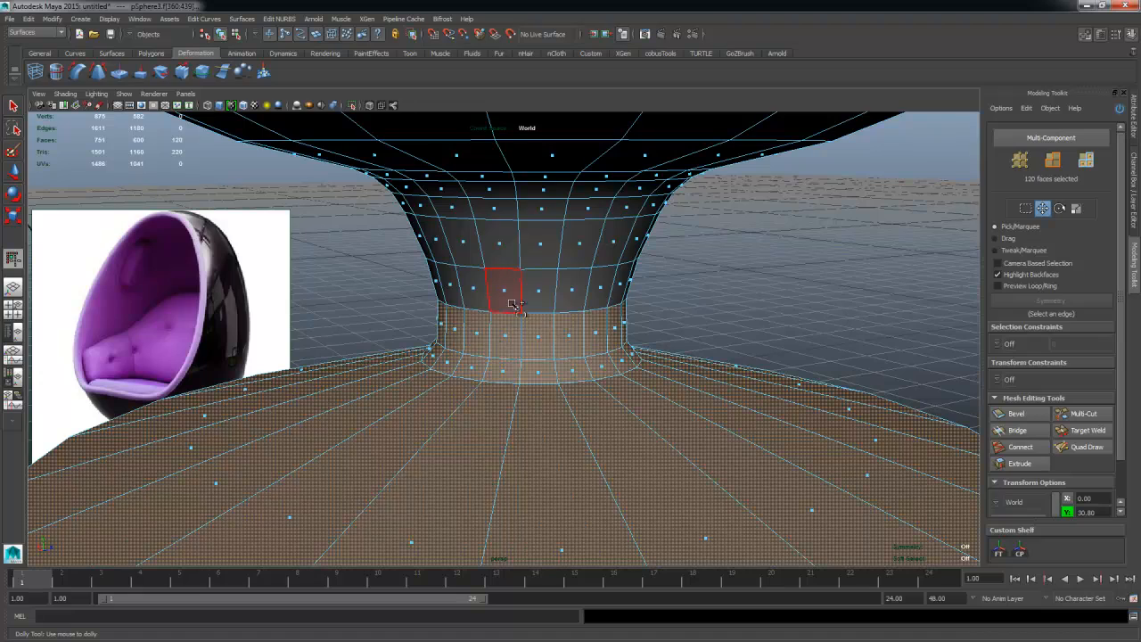
pyautogui.keyDown('shift'); pyautogui.doubleClick(538, 293); pyautogui.keyUp('shift')
pyautogui.hotkey('ctrl', 'z')
pyautogui.keyDown('shift'); pyautogui.click(502, 292); pyautogui.keyUp('shift')
pyautogui.keyDown('shift'); pyautogui.doubleClick(481, 296); pyautogui.keyUp('shift')
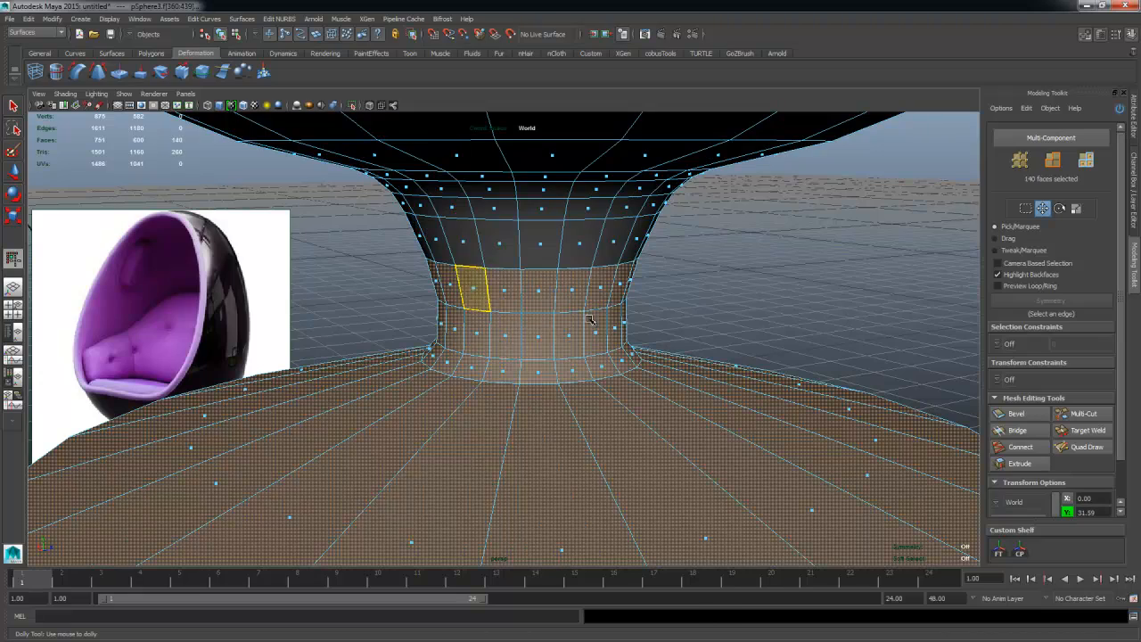
pyautogui.keyDown('alt'); pyautogui.moveTo(581, 328); pyautogui.dragTo(533, 332); pyautogui.keyUp('alt')
pyautogui.keyDown('alt'); pyautogui.moveTo(533, 332); pyautogui.dragTo(556, 292, button='right'); pyautogui.keyUp('alt')
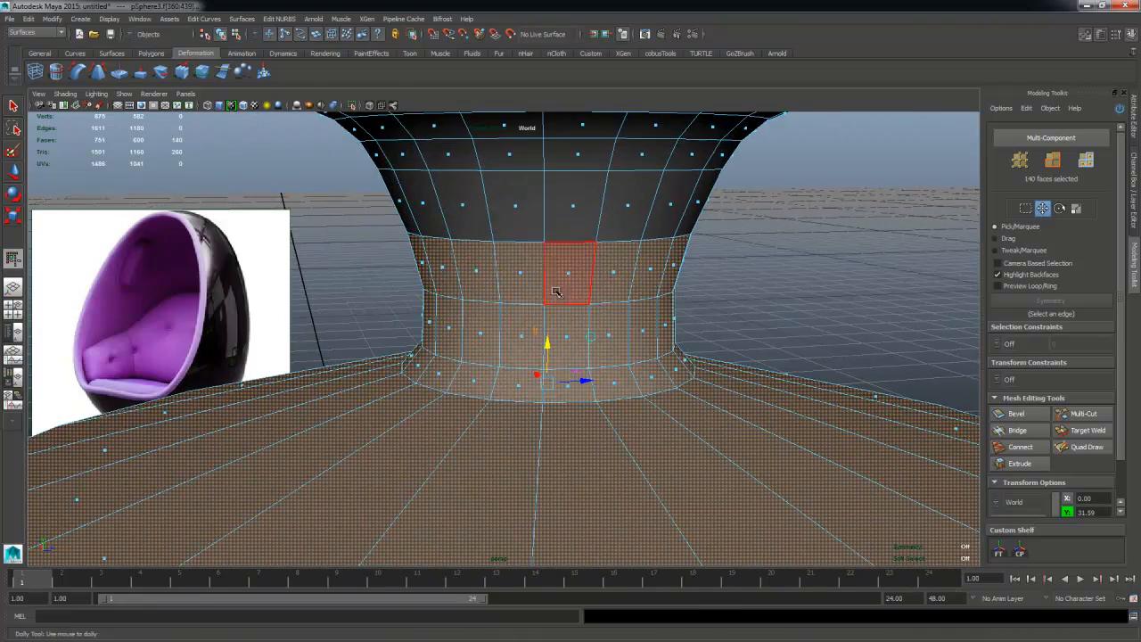
# Step: Deselect three adjacent faces in the highest selected stem ring and add them back to the selection
pyautogui.keyDown('shift'); pyautogui.click(533, 278); pyautogui.keyUp('shift')
pyautogui.keyDown('shift'); pyautogui.click(484, 273); pyautogui.keyUp('shift')
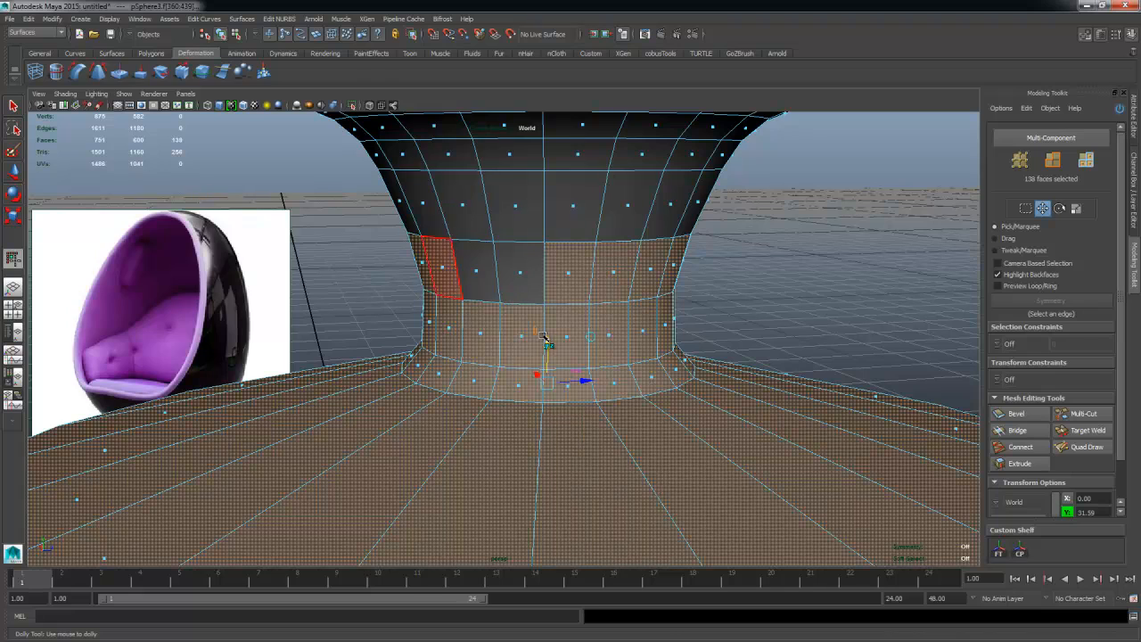
pyautogui.keyDown('shift'); pyautogui.click(573, 270); pyautogui.keyUp('shift')
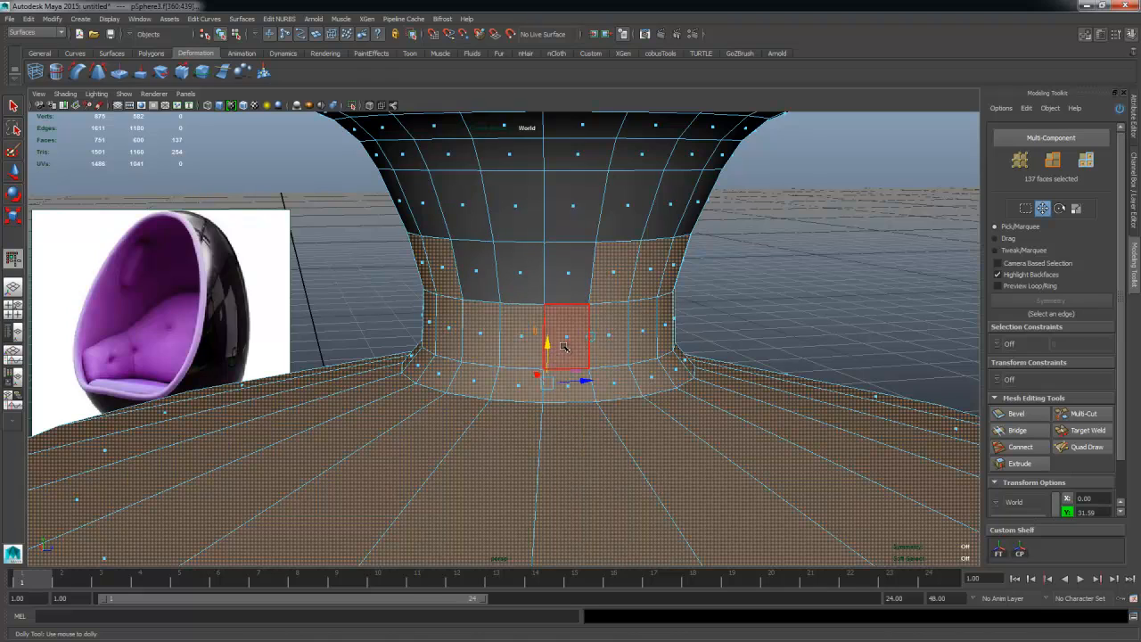
pyautogui.keyDown('shift'); pyautogui.click(573, 272); pyautogui.keyUp('shift')
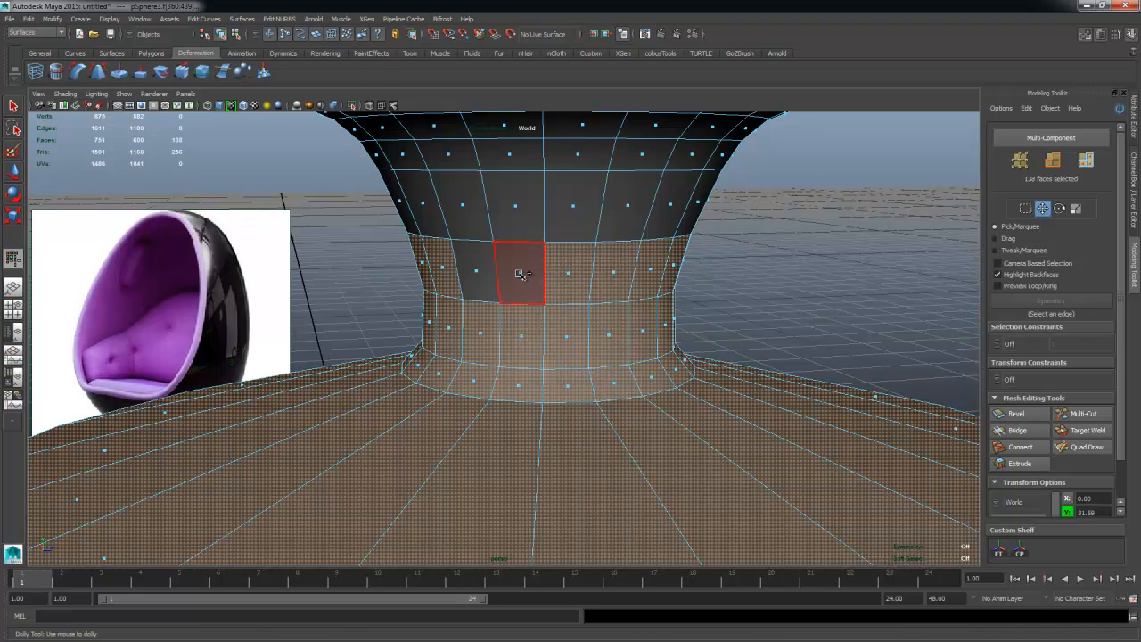
pyautogui.keyDown('shift'); pyautogui.click(521, 273); pyautogui.keyUp('shift')
pyautogui.keyDown('shift'); pyautogui.click(475, 271); pyautogui.keyUp('shift')
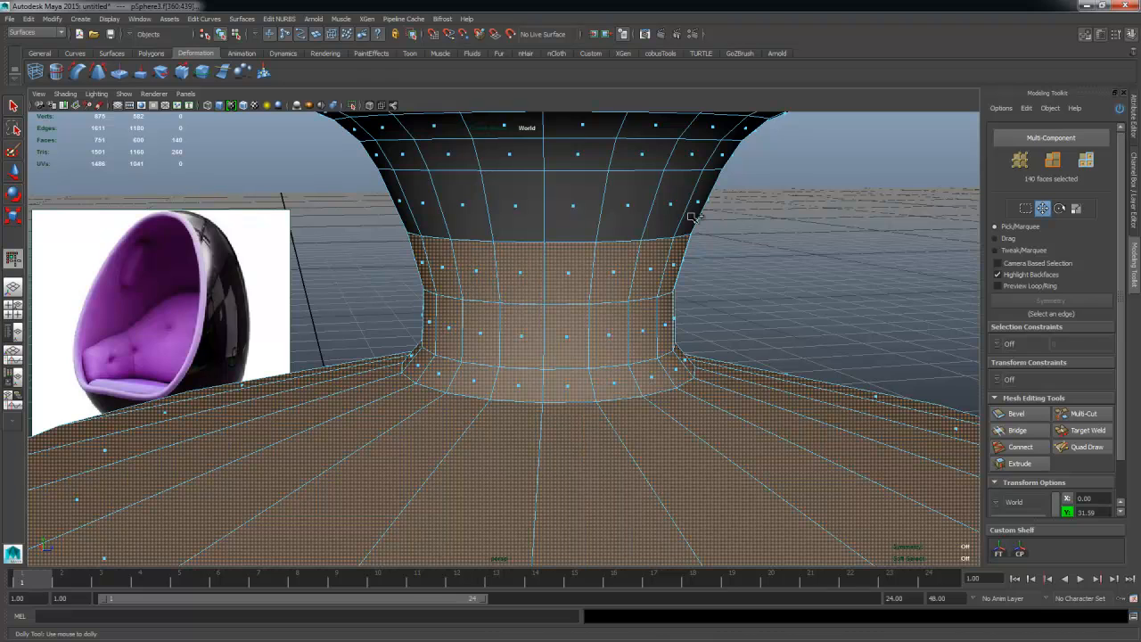
# Step: Delete two of the closely spaced edge loops near the top of the stem
pyautogui.press('w')
pyautogui.scroll(-2, 570, 303)
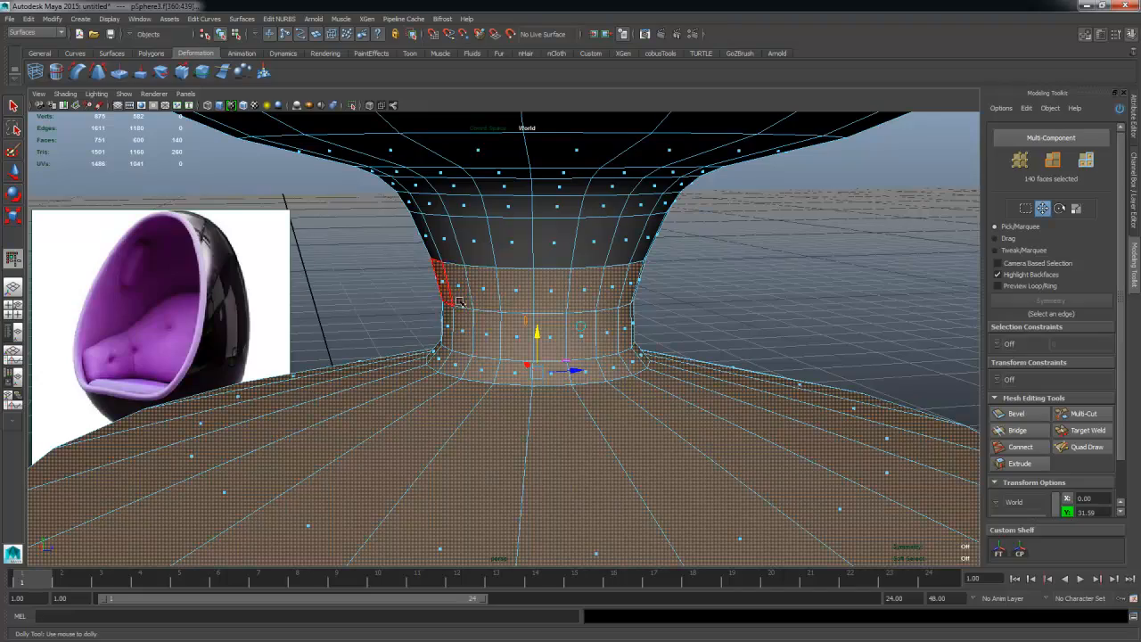
pyautogui.keyDown('alt'); pyautogui.moveTo(459, 301); pyautogui.dragTo(535, 316); pyautogui.keyUp('alt')
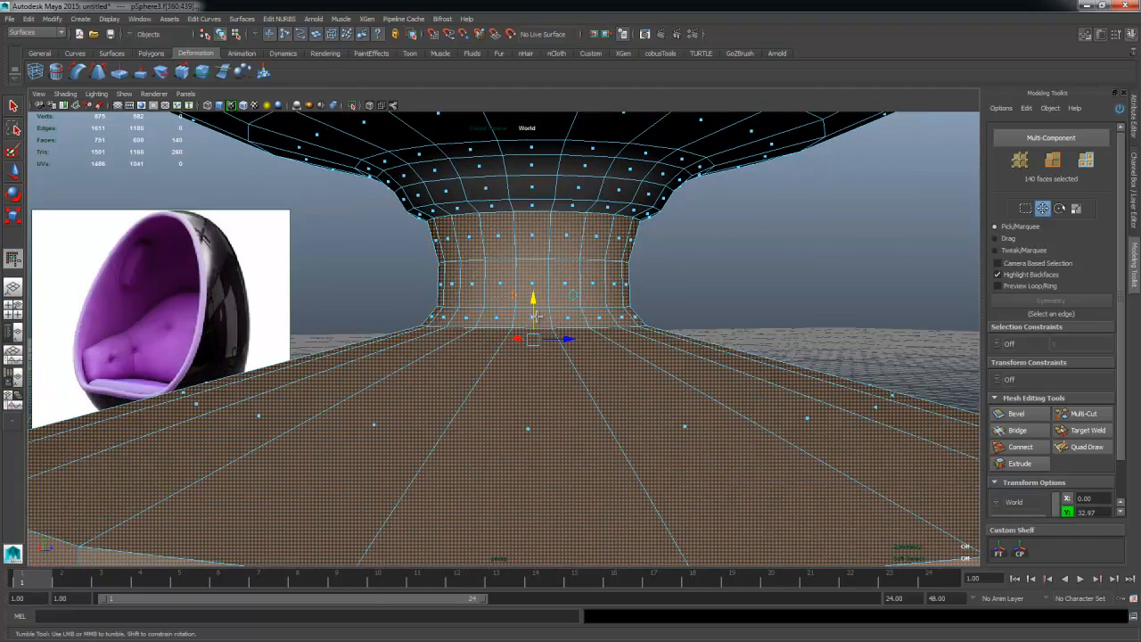
pyautogui.doubleClick(582, 201)
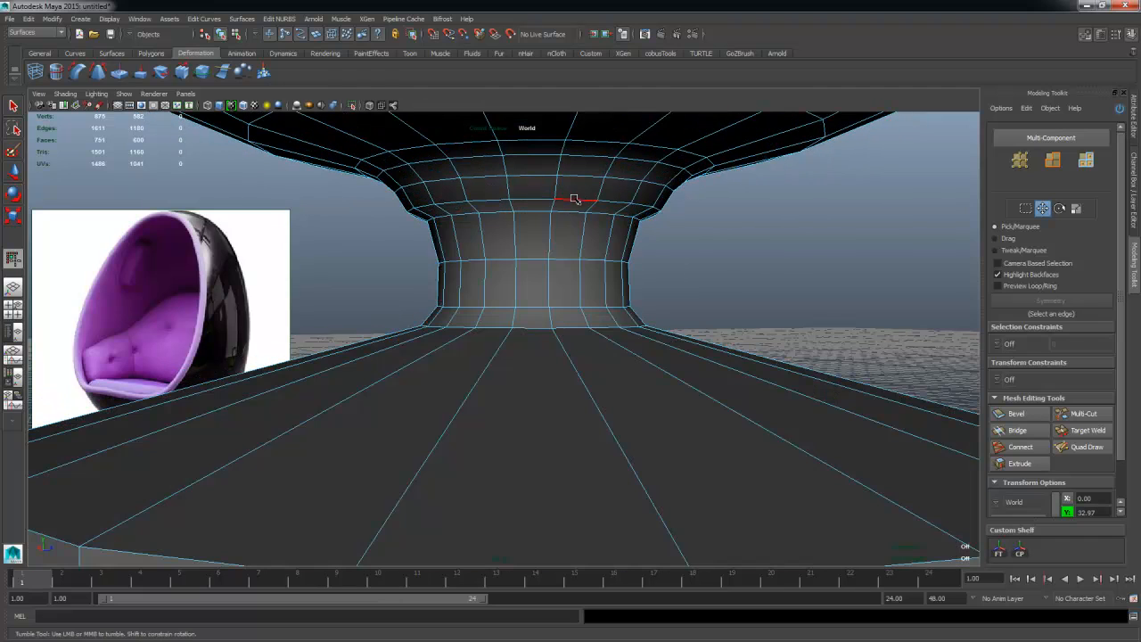
pyautogui.keyDown('shift'); pyautogui.moveTo(574, 200); pyautogui.dragTo(526, 223, button='right'); pyautogui.keyUp('shift')
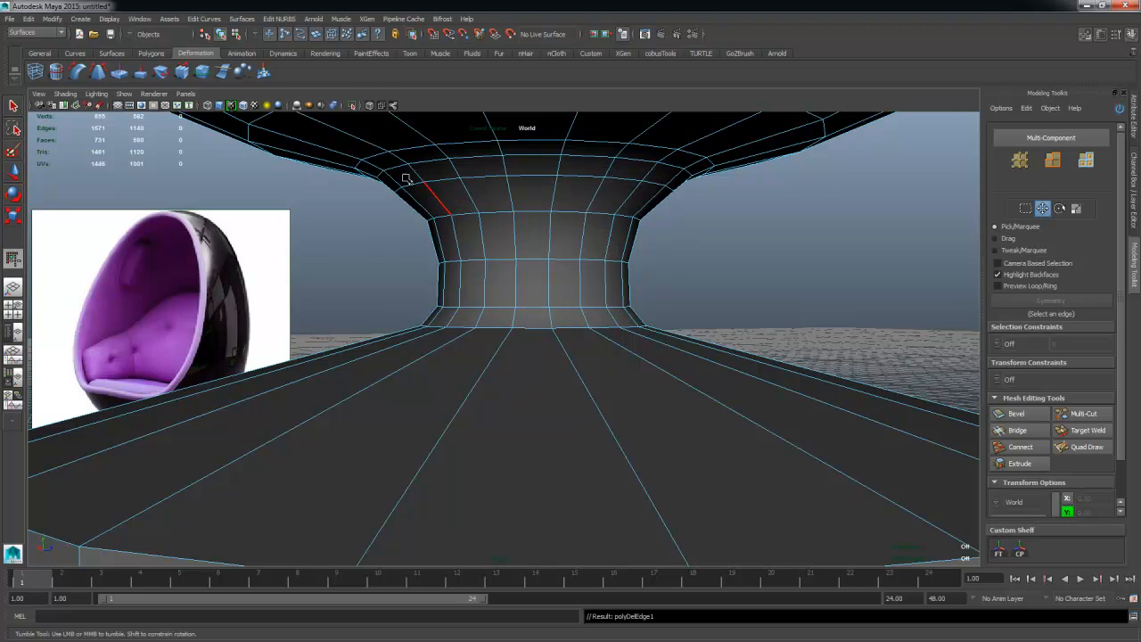
pyautogui.doubleClick(479, 176)
pyautogui.keyDown('shift'); pyautogui.moveTo(478, 176); pyautogui.dragTo(454, 174, button='right'); pyautogui.keyUp('shift')
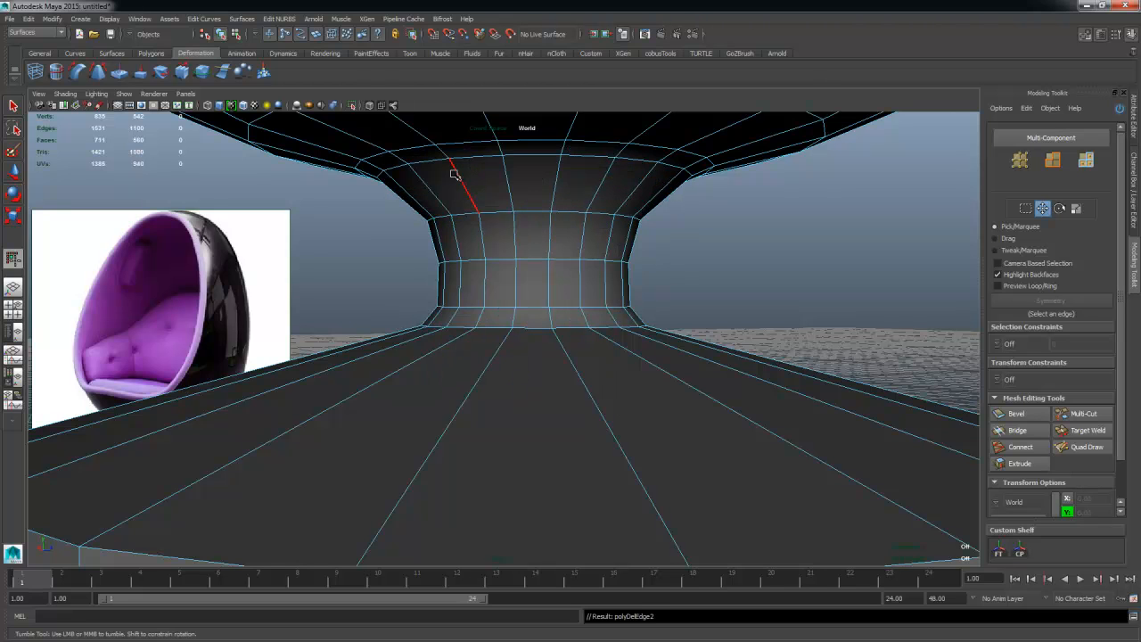
# Step: Select the central and outer face rings of the base's underside, plus the faces around its outer rim
pyautogui.keyDown('alt'); pyautogui.moveTo(555, 268); pyautogui.dragTo(535, 406); pyautogui.keyUp('alt')
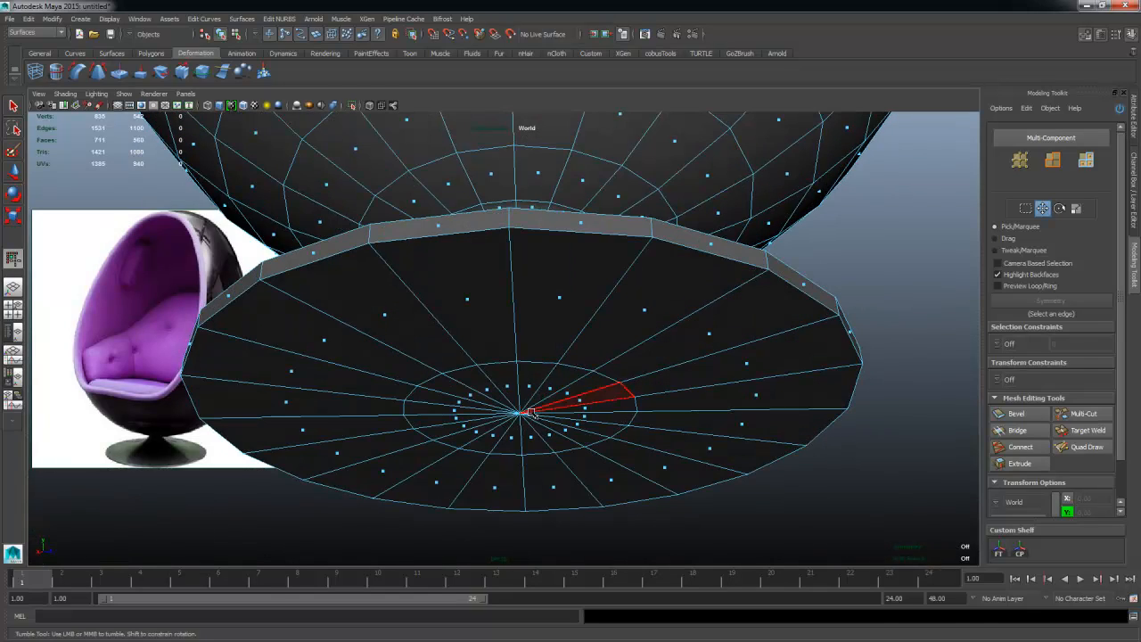
pyautogui.click(535, 382)
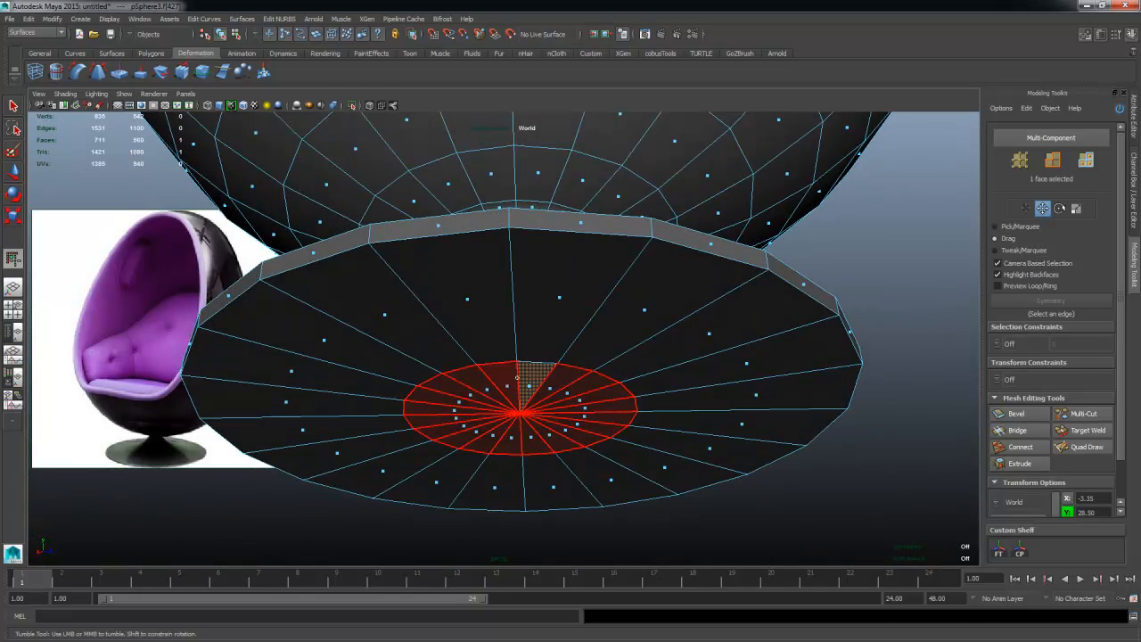
pyautogui.doubleClick(499, 437)
pyautogui.keyDown('shift'); pyautogui.doubleClick(578, 253); pyautogui.keyUp('shift')
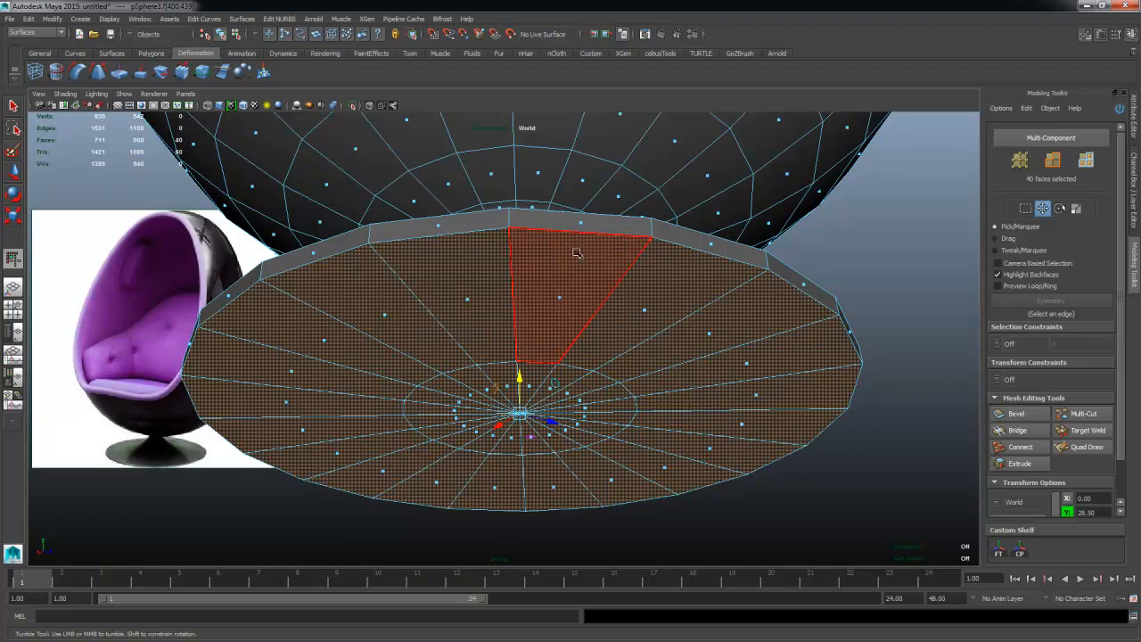
pyautogui.keyDown('shift'); pyautogui.doubleClick(584, 229); pyautogui.keyUp('shift')
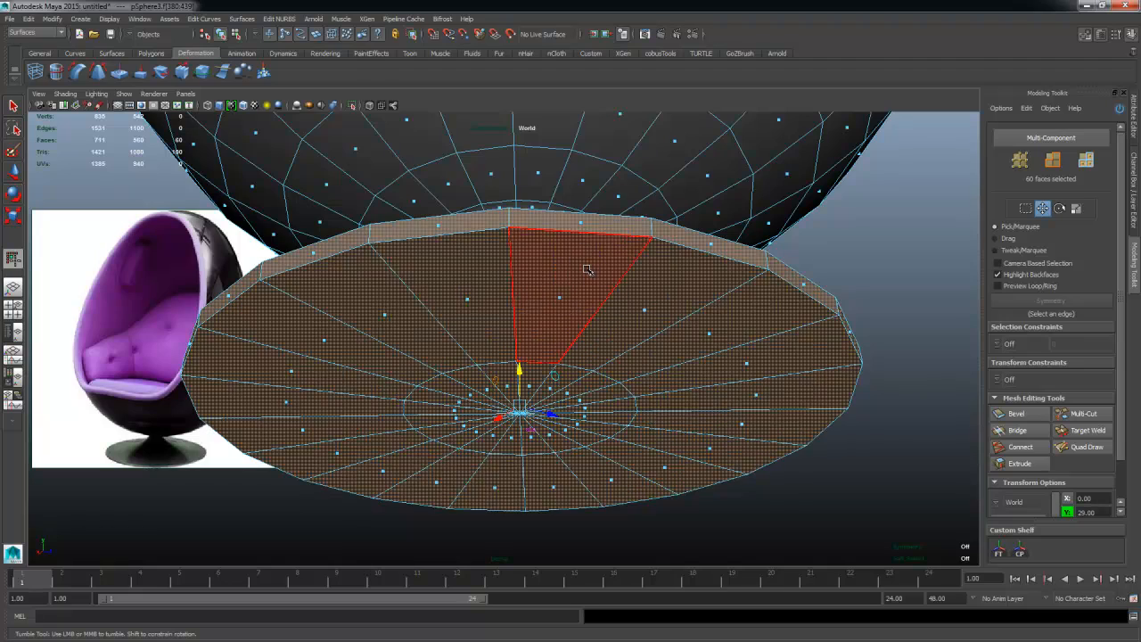
# Step: Grow the face selection four times to cover the base's upper surface and the lower rings of the stem
pyautogui.keyDown('alt'); pyautogui.moveTo(584, 229); pyautogui.dragTo(593, 309); pyautogui.keyUp('alt')
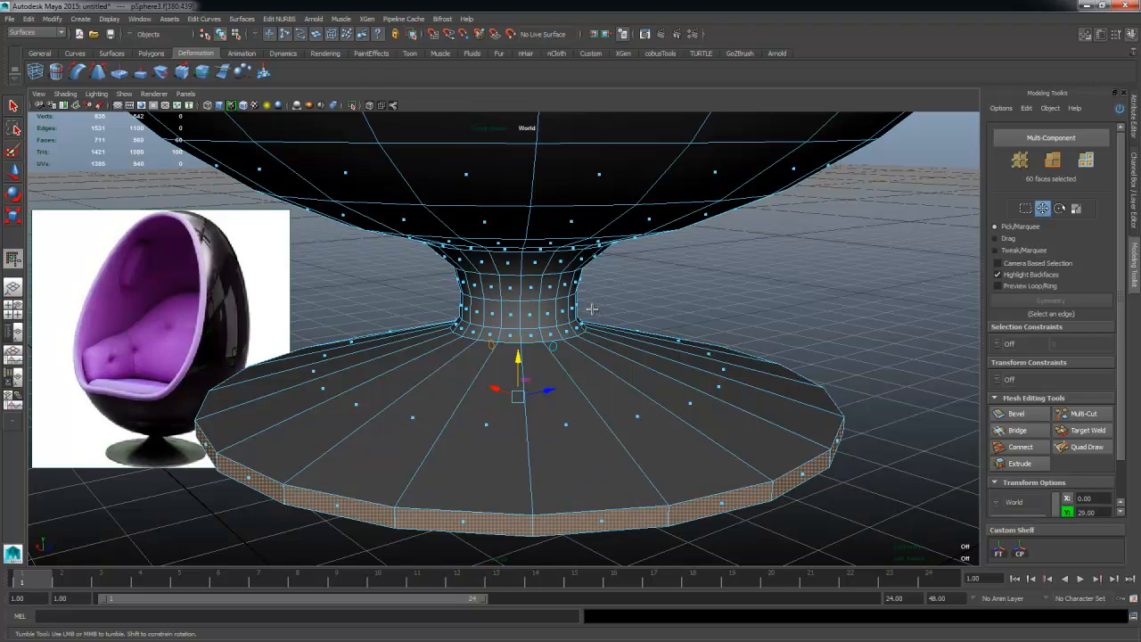
pyautogui.hotkey('shift', '.')
pyautogui.hotkey('shift', '.')
pyautogui.hotkey('shift', '.')
pyautogui.hotkey('shift', '.')
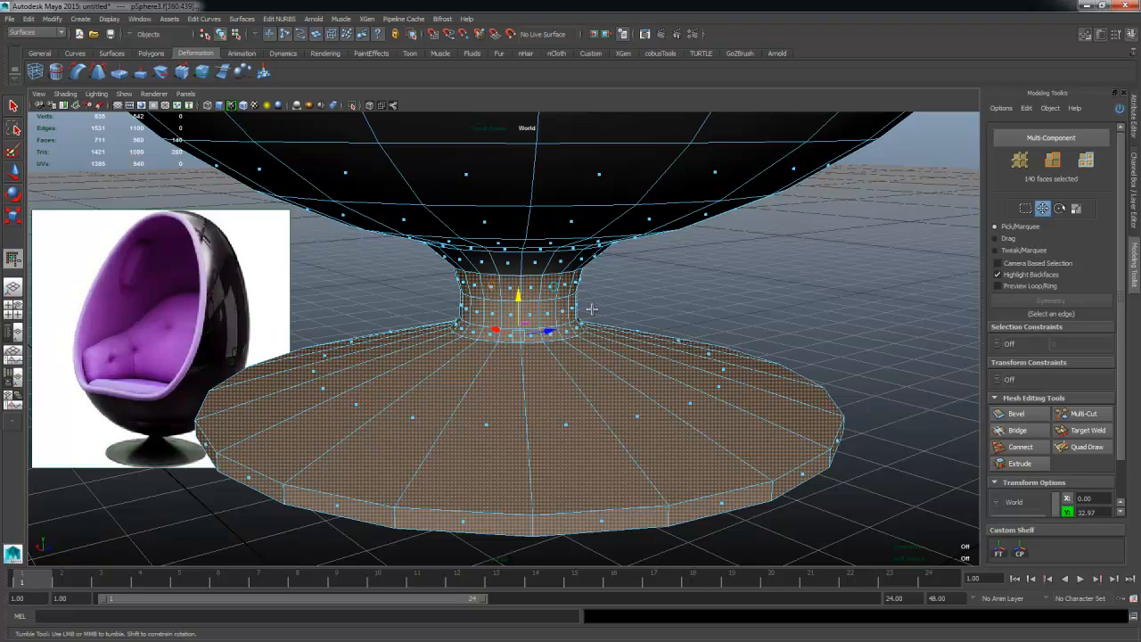
# Step: Deselect the highest selected stem ring and raise the remaining base faces to about 34.39 in Y, shortening the stem
pyautogui.keyDown('alt'); pyautogui.moveTo(580, 303); pyautogui.dragTo(528, 351); pyautogui.keyUp('alt')
pyautogui.keyDown('alt'); pyautogui.moveTo(528, 351); pyautogui.dragTo(606, 349, button='right'); pyautogui.keyUp('alt')
pyautogui.keyDown('alt'); pyautogui.moveTo(606, 349); pyautogui.dragTo(593, 321); pyautogui.keyUp('alt')
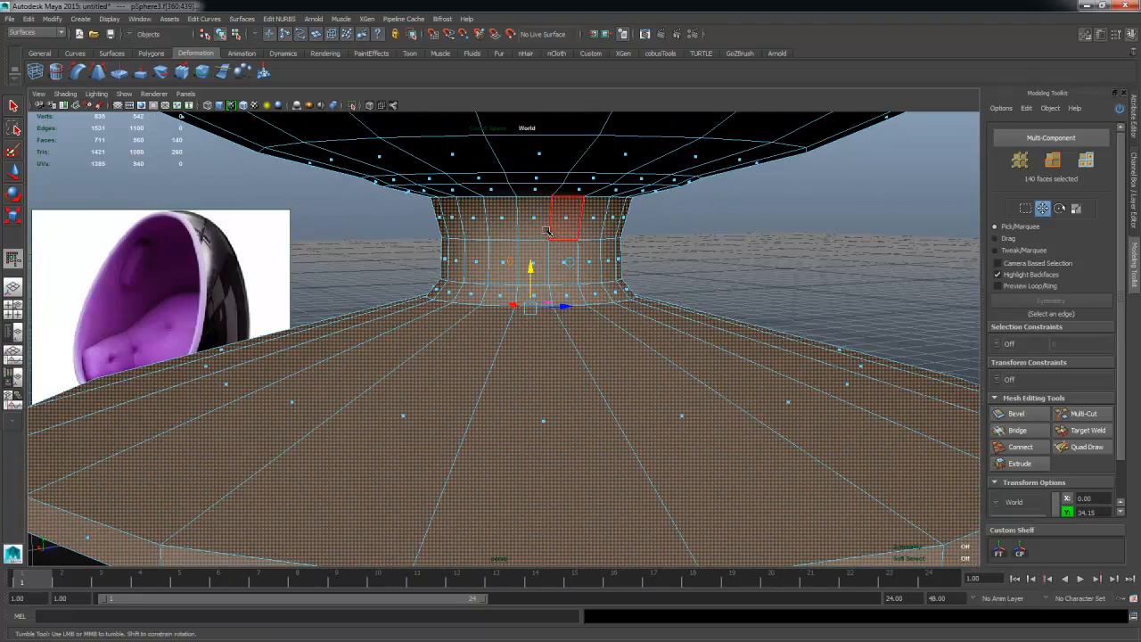
pyautogui.keyDown('ctrl'); pyautogui.click(501, 223); pyautogui.keyUp('ctrl')
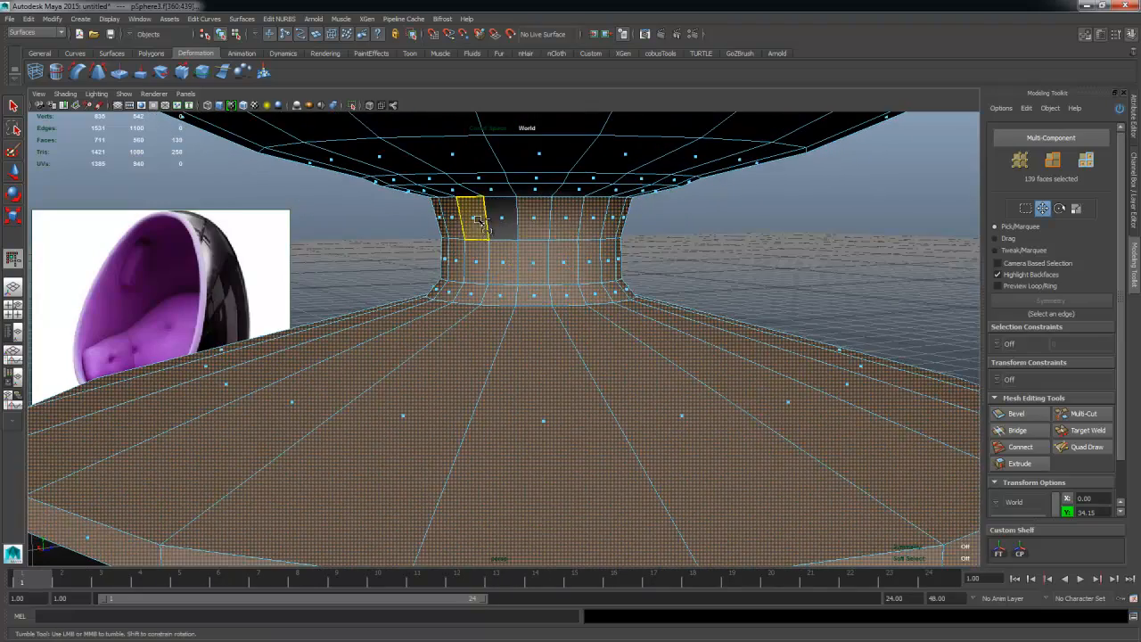
pyautogui.keyDown('ctrl'); pyautogui.doubleClick(478, 220); pyautogui.keyUp('ctrl')
pyautogui.moveTo(531, 288); pyautogui.dragTo(530, 270)
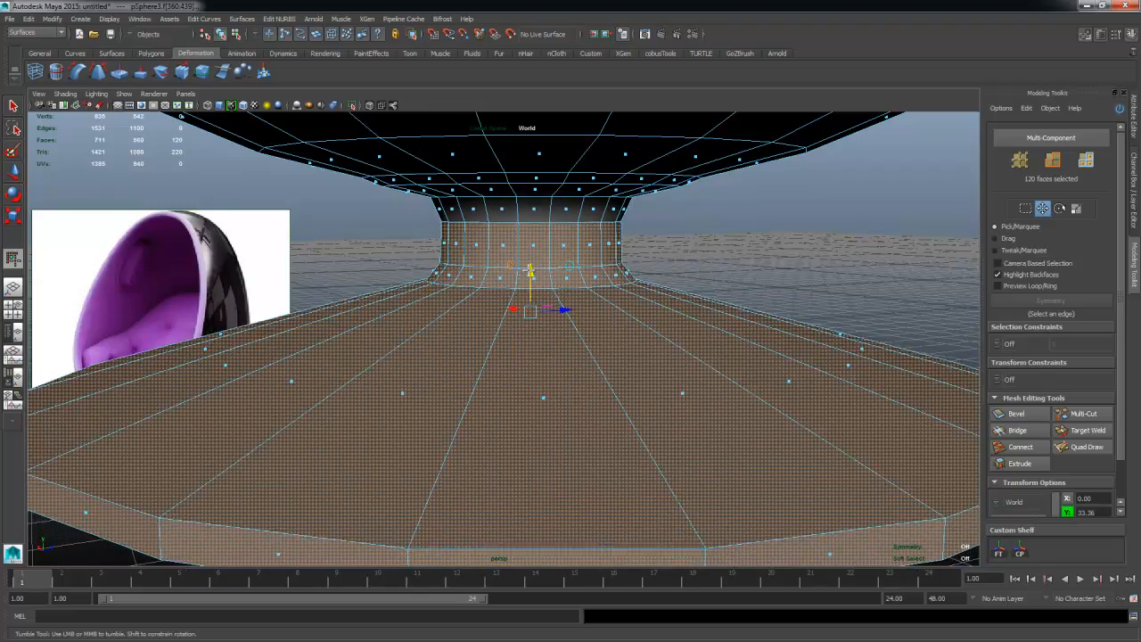
# Step: Cut a new edge loop with Multi-Cut around the middle of the stem's tallest face ring
pyautogui.keyDown('alt'); pyautogui.moveTo(530, 270); pyautogui.dragTo(584, 299, button='right'); pyautogui.keyUp('alt')
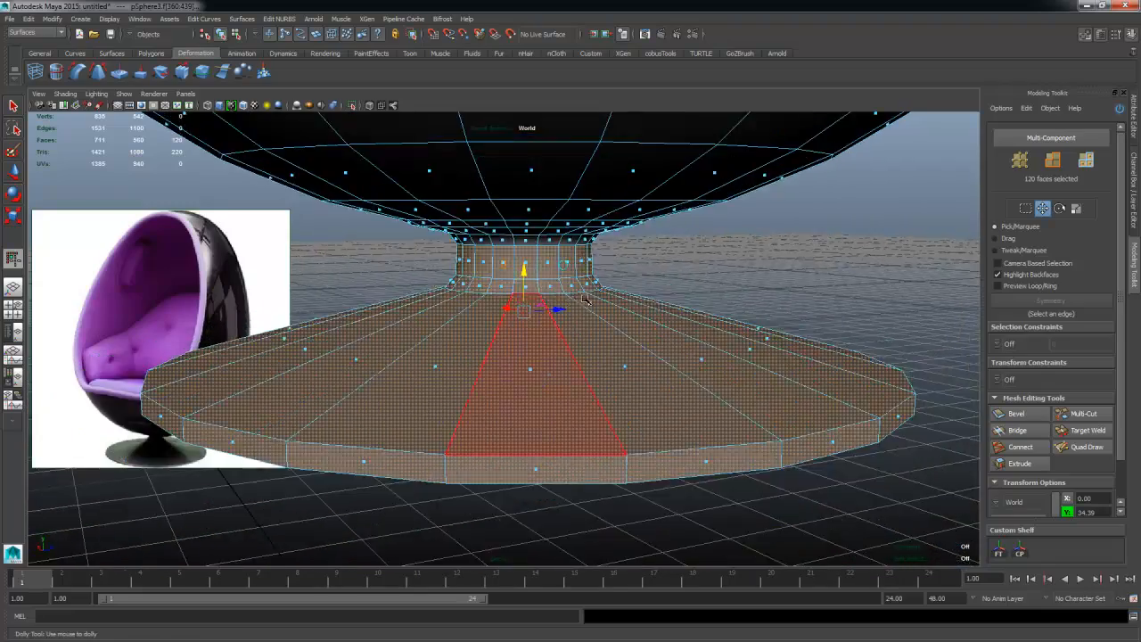
pyautogui.moveTo(584, 299)
pyautogui.keyDown('alt'); pyautogui.mouseDown()
pyautogui.moveTo(613, 305)
pyautogui.moveTo(573, 310)
pyautogui.mouseUp(); pyautogui.keyUp('alt')
pyautogui.keyDown('alt'); pyautogui.moveTo(573, 311); pyautogui.dragTo(581, 198, button='right'); pyautogui.keyUp('alt')
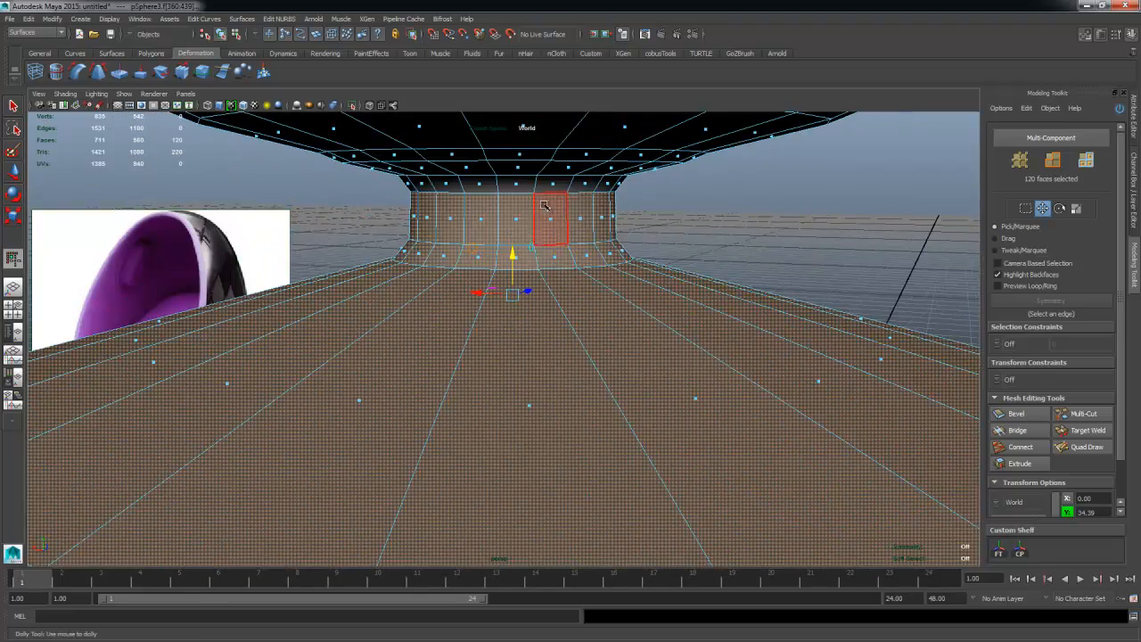
pyautogui.press('F10')
pyautogui.click(566, 214)
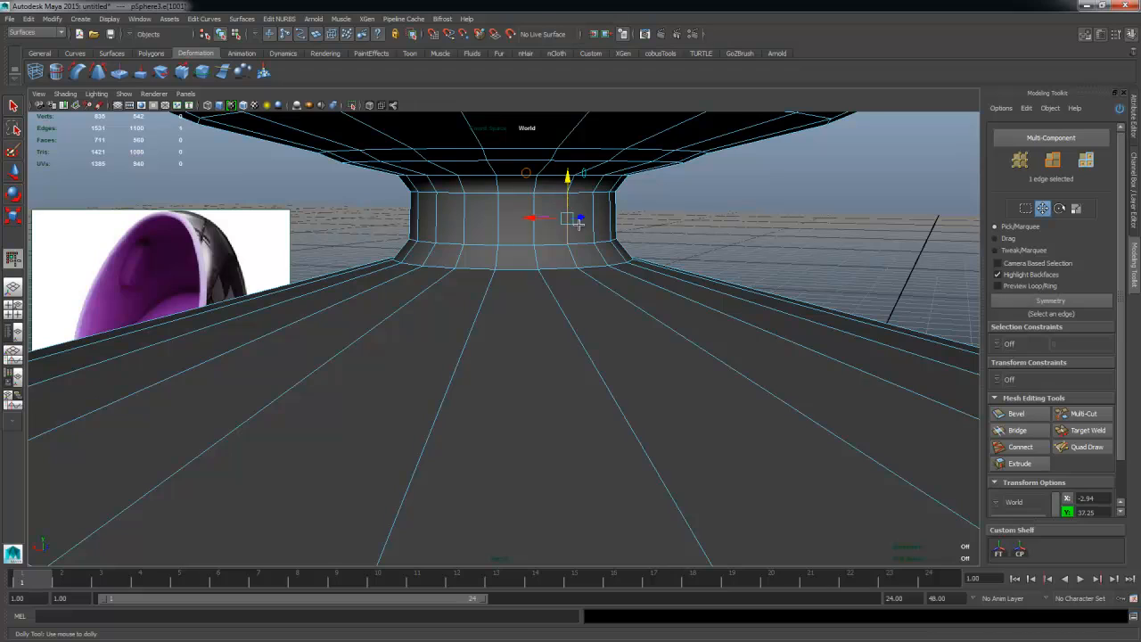
pyautogui.click(1067, 412)
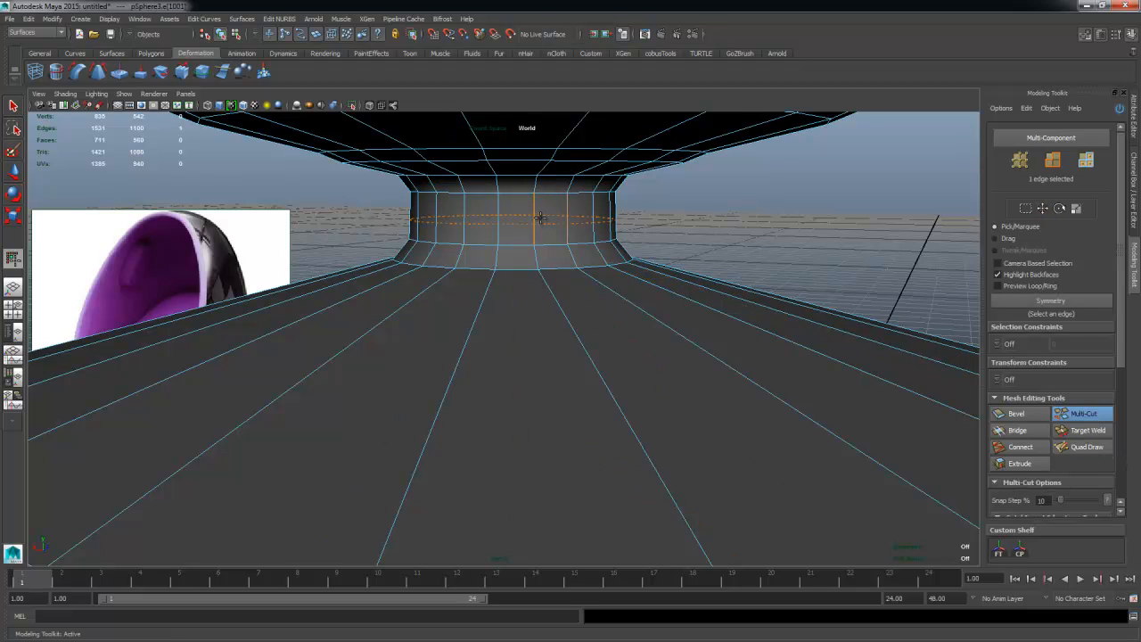
pyautogui.keyDown('ctrl'); pyautogui.click(538, 215); pyautogui.keyUp('ctrl')
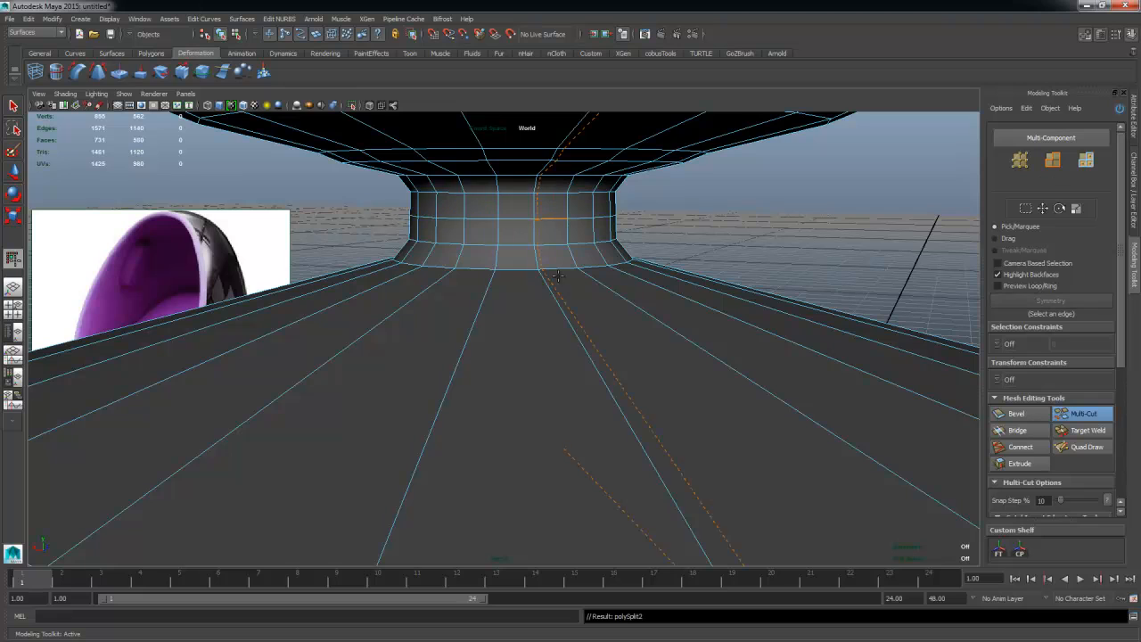
# Step: Select the new edge loop around the stem's middle and scale it slightly inward to narrow the stem
pyautogui.keyDown('alt'); pyautogui.moveTo(415, 239); pyautogui.dragTo(507, 247, button='right'); pyautogui.keyUp('alt')
pyautogui.press('w')
pyautogui.doubleClick(532, 189)
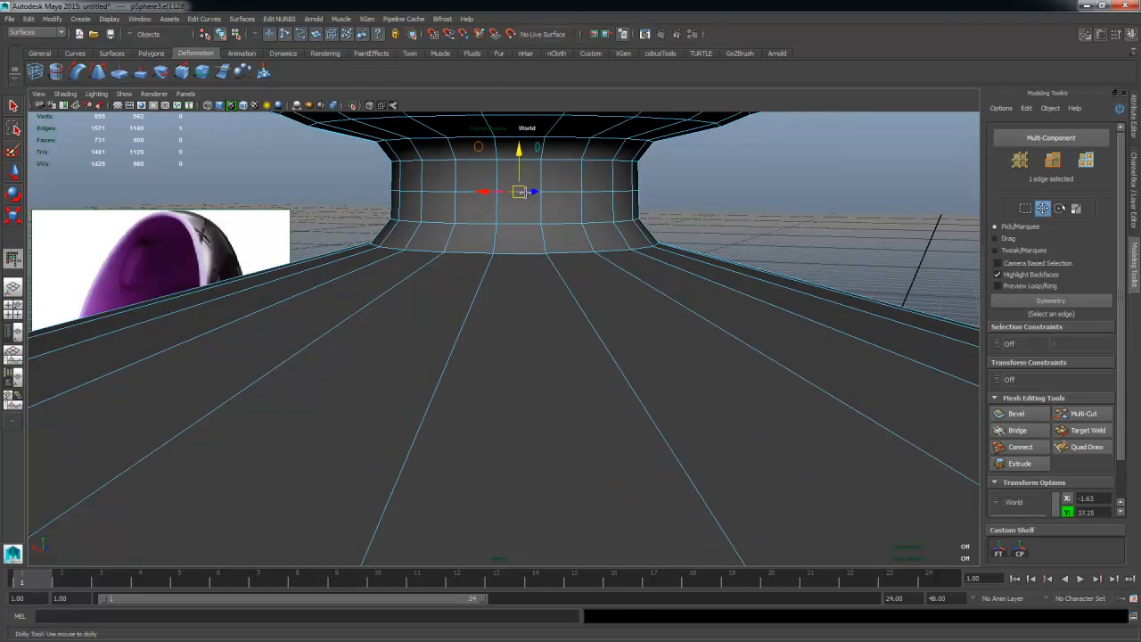
pyautogui.press('r')
pyautogui.moveTo(515, 193); pyautogui.dragTo(507, 205)
pyautogui.keyDown('alt'); pyautogui.moveTo(507, 204); pyautogui.dragTo(473, 218, button='right'); pyautogui.keyUp('alt')
# Step: Add three evenly spaced edge loops across the base's upper surface using Connect with 3 segments
pyautogui.keyDown('alt'); pyautogui.moveTo(473, 218); pyautogui.dragTo(663, 416); pyautogui.keyUp('alt')
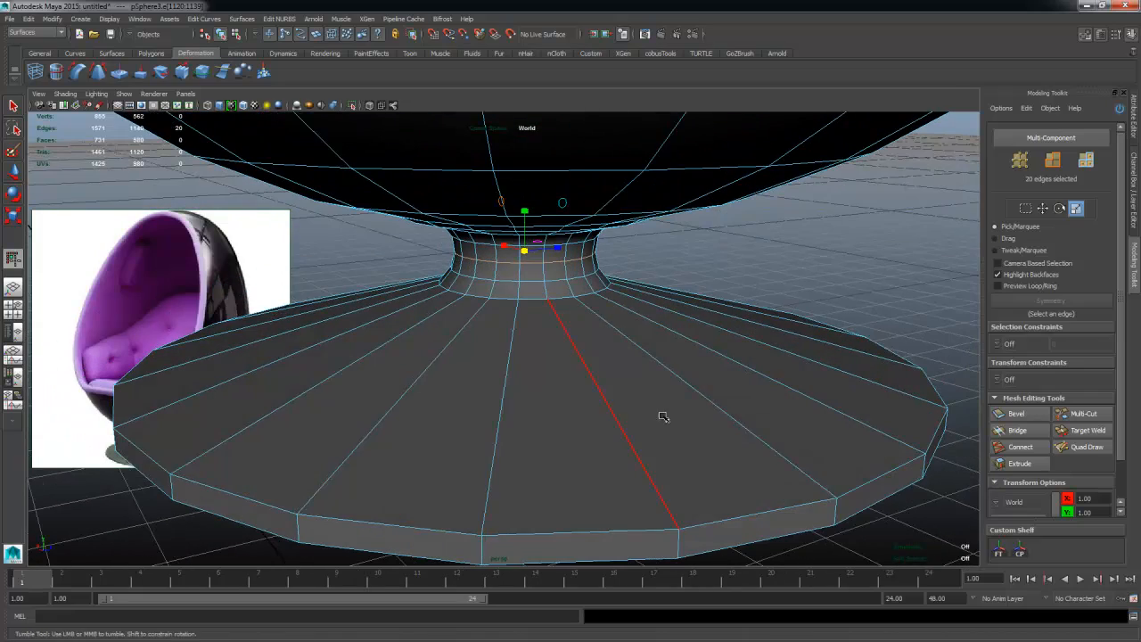
pyautogui.click(1084, 413)
pyautogui.keyDown('alt'); pyautogui.moveTo(624, 374); pyautogui.dragTo(514, 310); pyautogui.keyUp('alt')
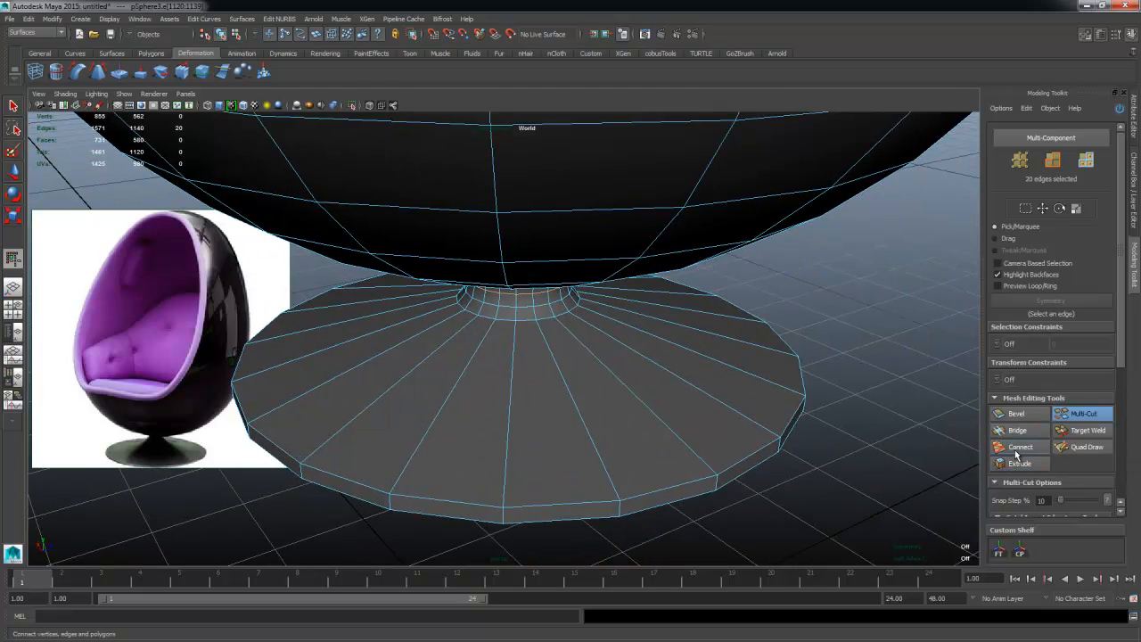
pyautogui.press('w')
pyautogui.click(565, 384)
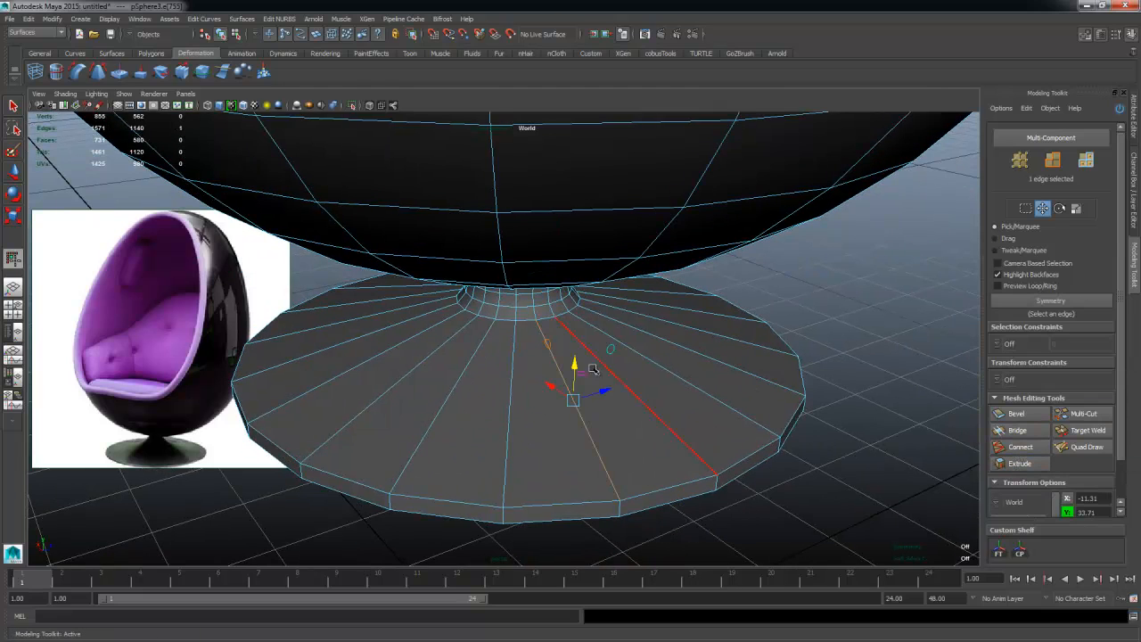
pyautogui.click(1020, 447)
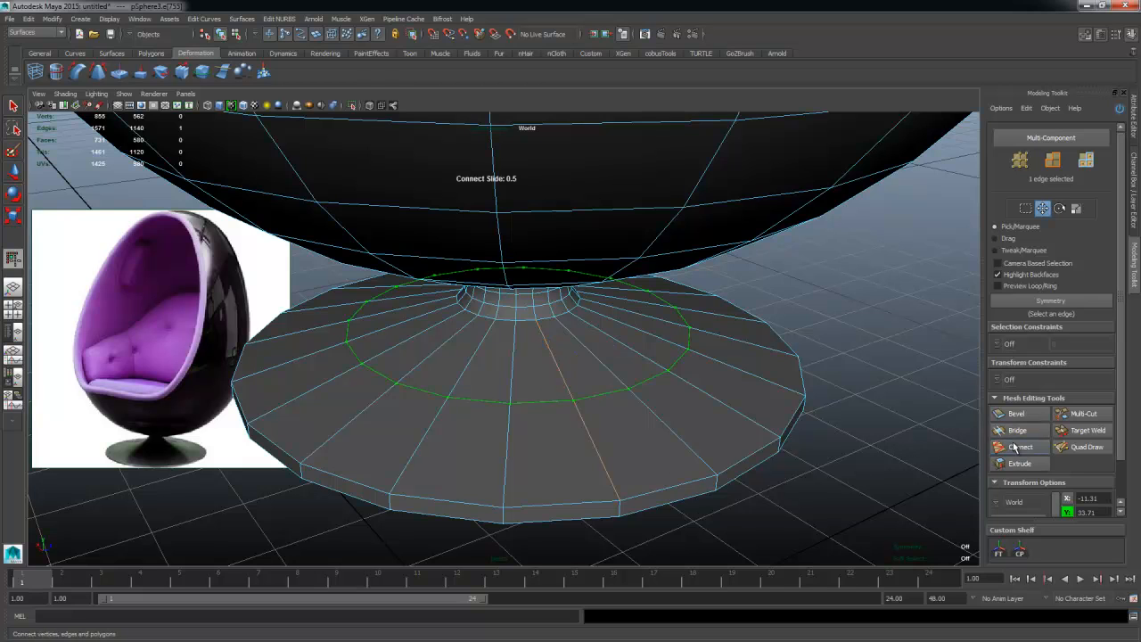
pyautogui.keyDown('ctrl'); pyautogui.moveTo(502, 391); pyautogui.dragTo(526, 393, button='middle'); pyautogui.keyUp('ctrl')
pyautogui.keyDown('alt'); pyautogui.moveTo(445, 432); pyautogui.dragTo(471, 407); pyautogui.keyUp('alt')
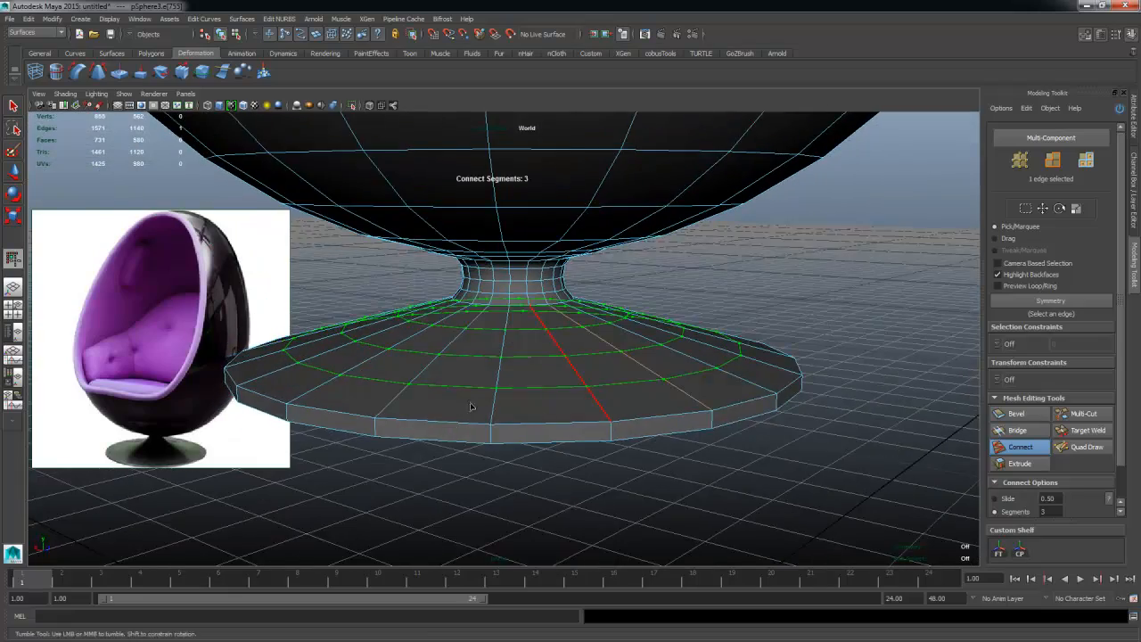
pyautogui.keyDown('alt'); pyautogui.moveTo(470, 408); pyautogui.dragTo(538, 408, button='right'); pyautogui.keyUp('alt')
pyautogui.press('Return')
pyautogui.press('w')
# Step: Lower the middle new edge loop on the base, and lower the outer one to about 32.35 in Y, forming a concave flare
pyautogui.keyDown('alt'); pyautogui.moveTo(535, 402); pyautogui.dragTo(628, 393); pyautogui.keyUp('alt')
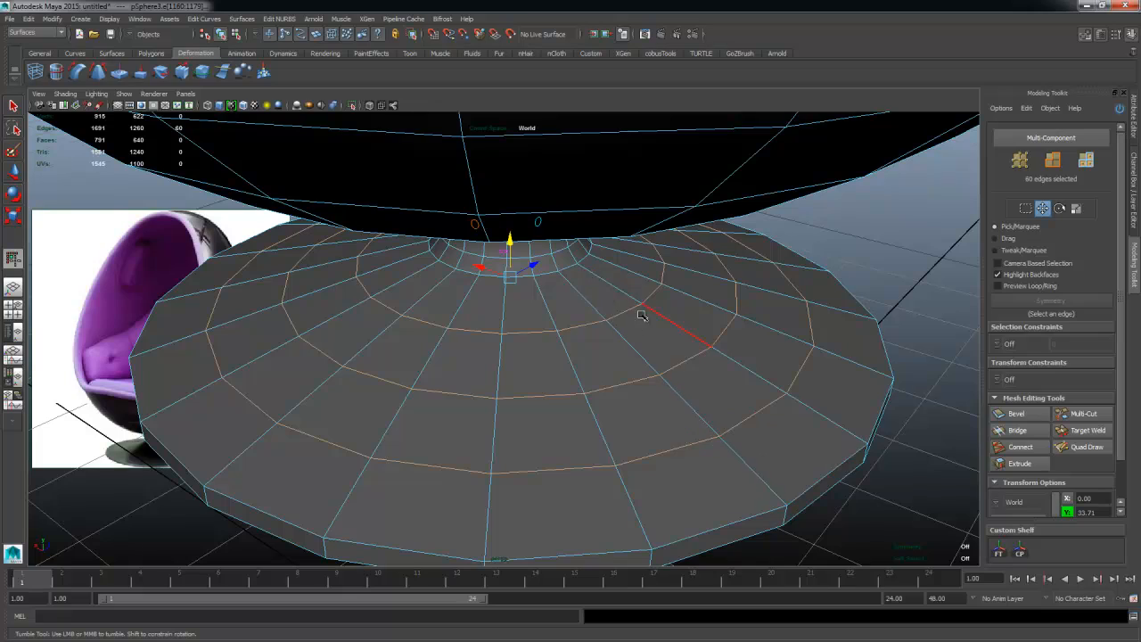
pyautogui.keyDown('alt'); pyautogui.moveTo(578, 385); pyautogui.dragTo(608, 402); pyautogui.keyUp('alt')
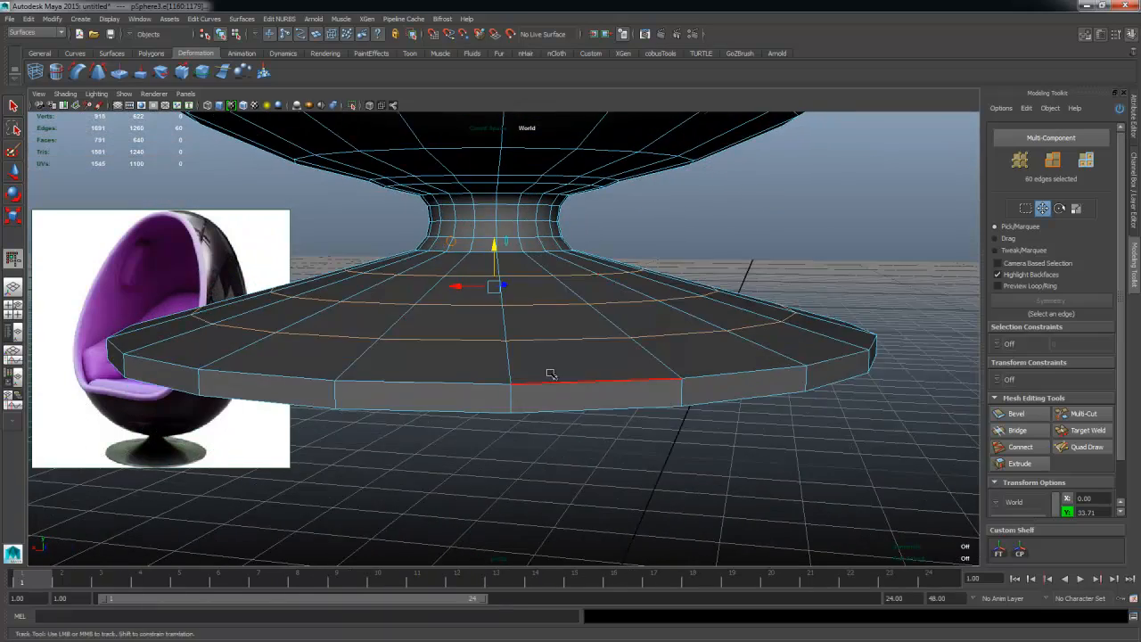
pyautogui.keyDown('alt'); pyautogui.moveTo(550, 375); pyautogui.dragTo(553, 396, button='middle'); pyautogui.keyUp('alt')
pyautogui.keyDown('alt'); pyautogui.moveTo(498, 383); pyautogui.dragTo(543, 354, button='right'); pyautogui.keyUp('alt')
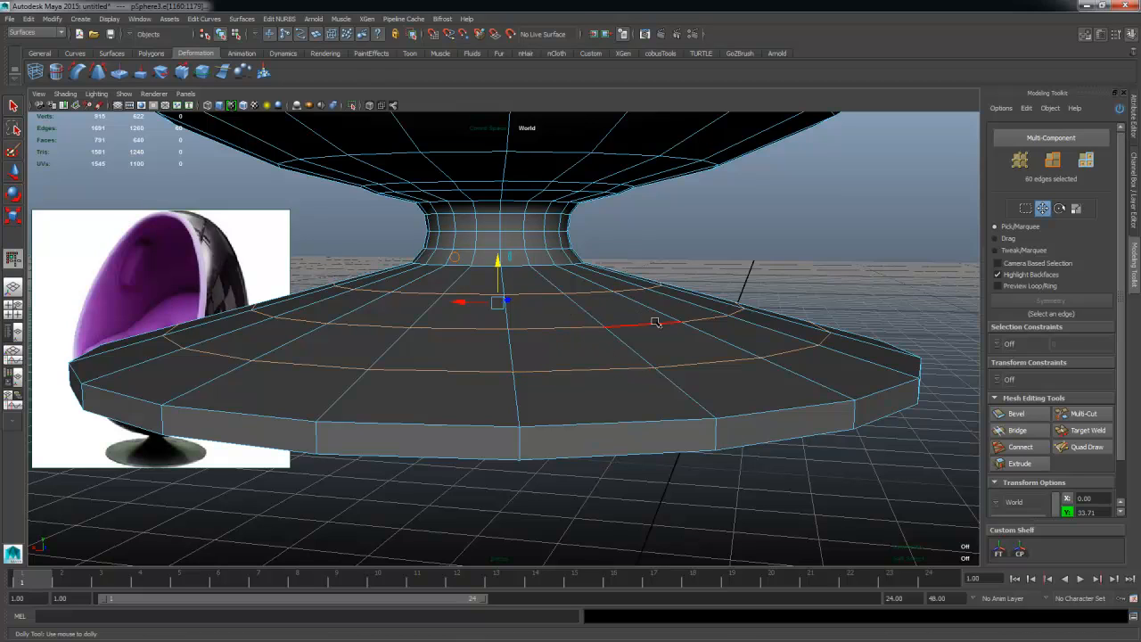
pyautogui.doubleClick(475, 332)
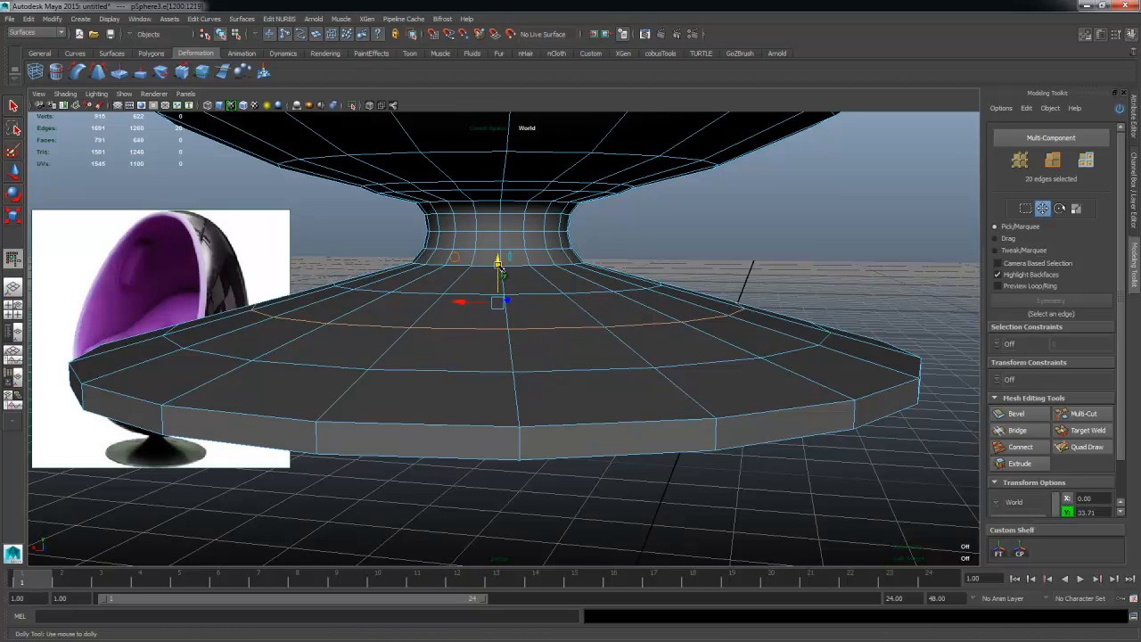
pyautogui.moveTo(500, 267); pyautogui.dragTo(536, 375)
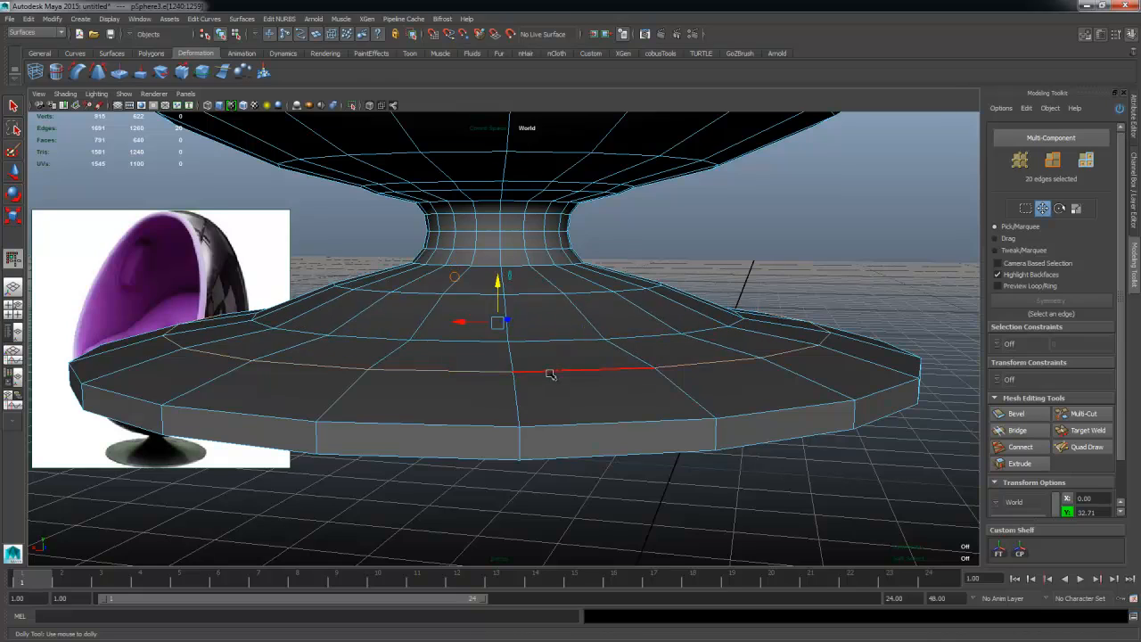
pyautogui.moveTo(497, 282); pyautogui.dragTo(600, 344)
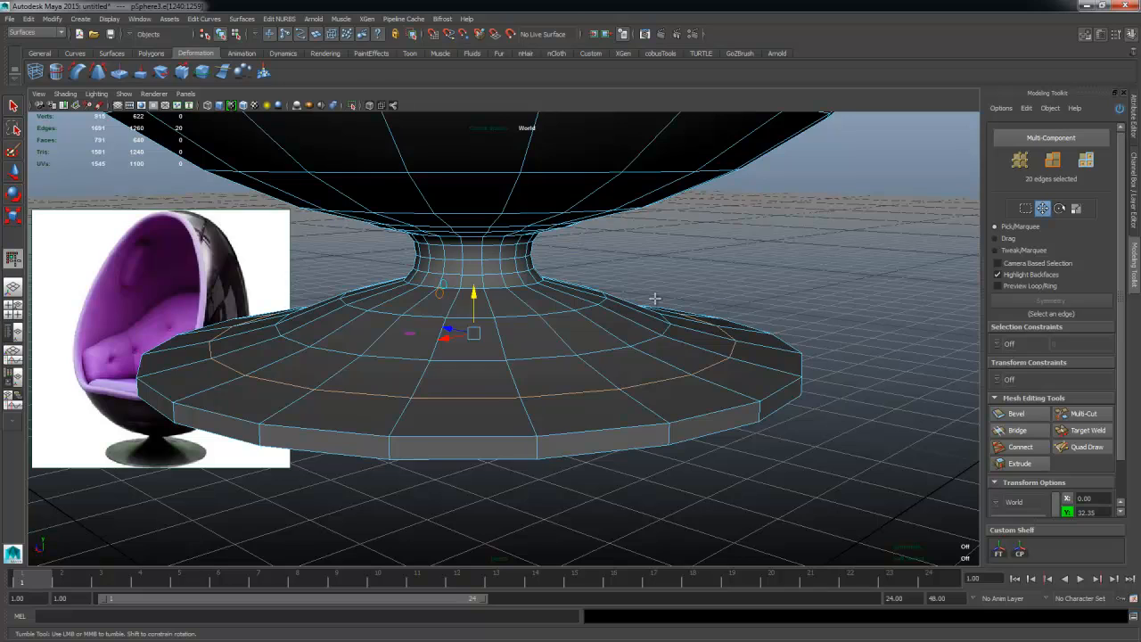
# Step: Preview the model with all scene lights, return to default shading, and select the whole chair mesh as an object
pyautogui.keyDown('alt'); pyautogui.moveTo(655, 298); pyautogui.dragTo(659, 293); pyautogui.keyUp('alt')
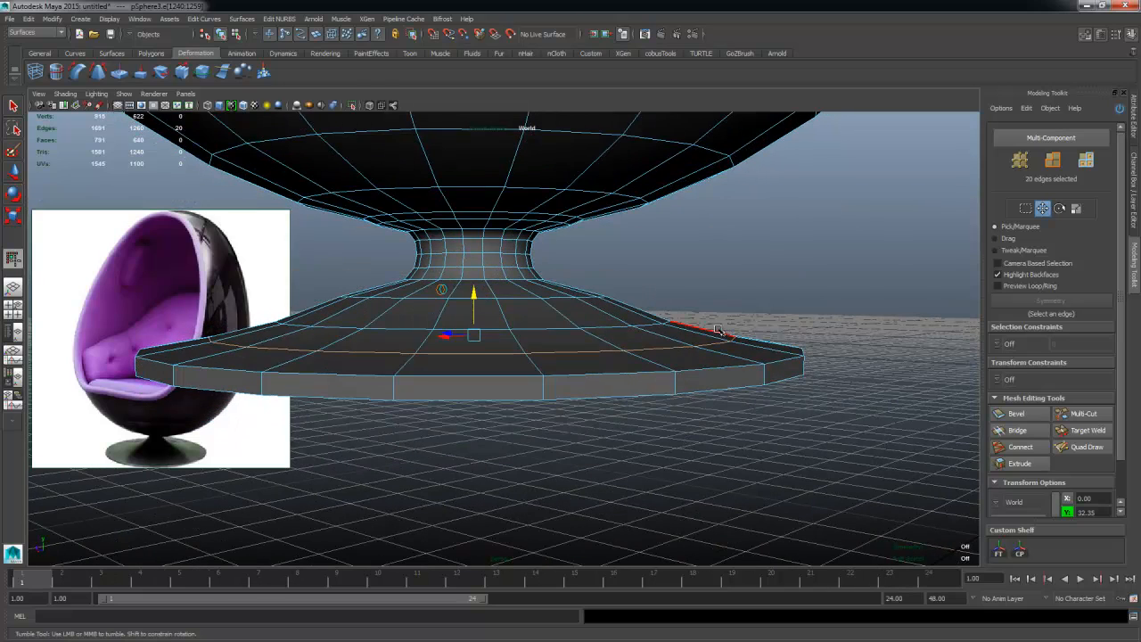
pyautogui.press('7')
pyautogui.press('6')
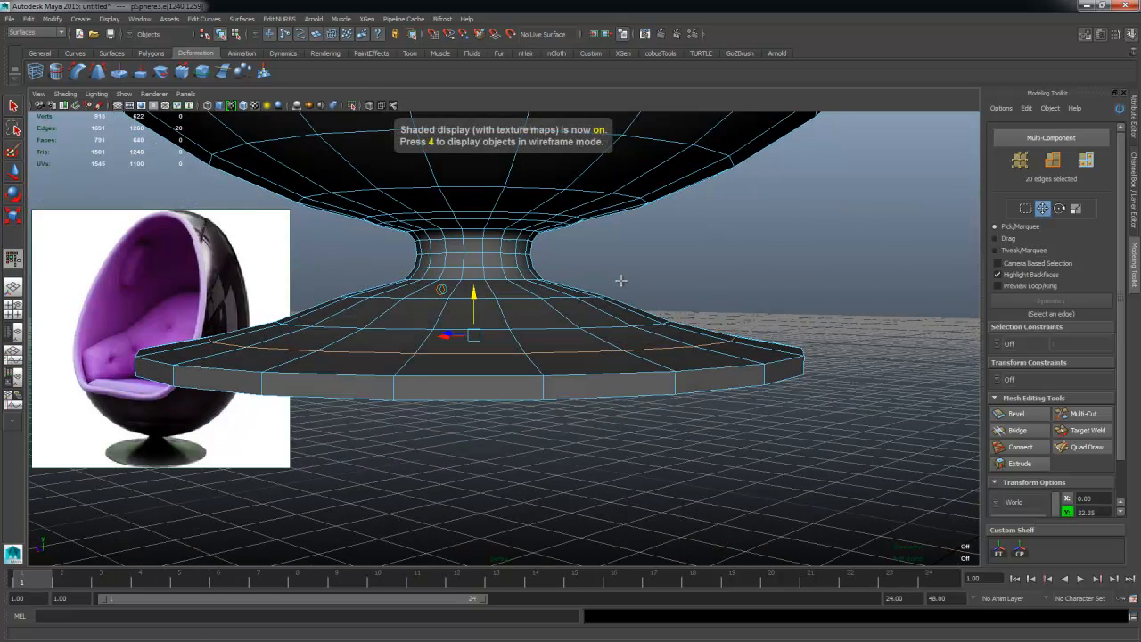
pyautogui.press('7')
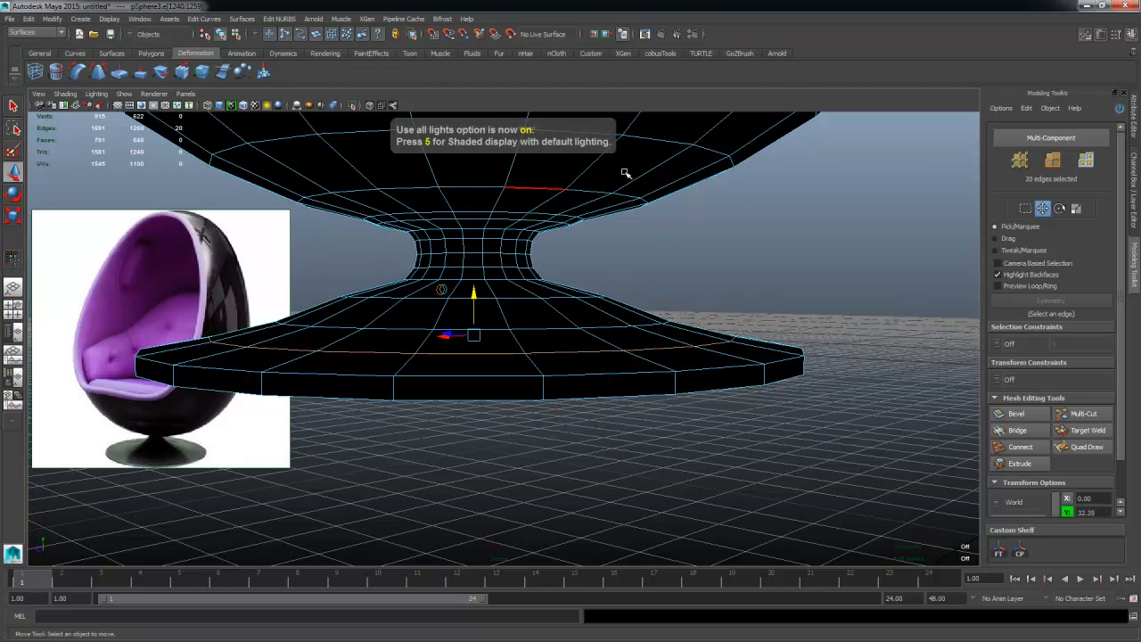
pyautogui.click(760, 307)
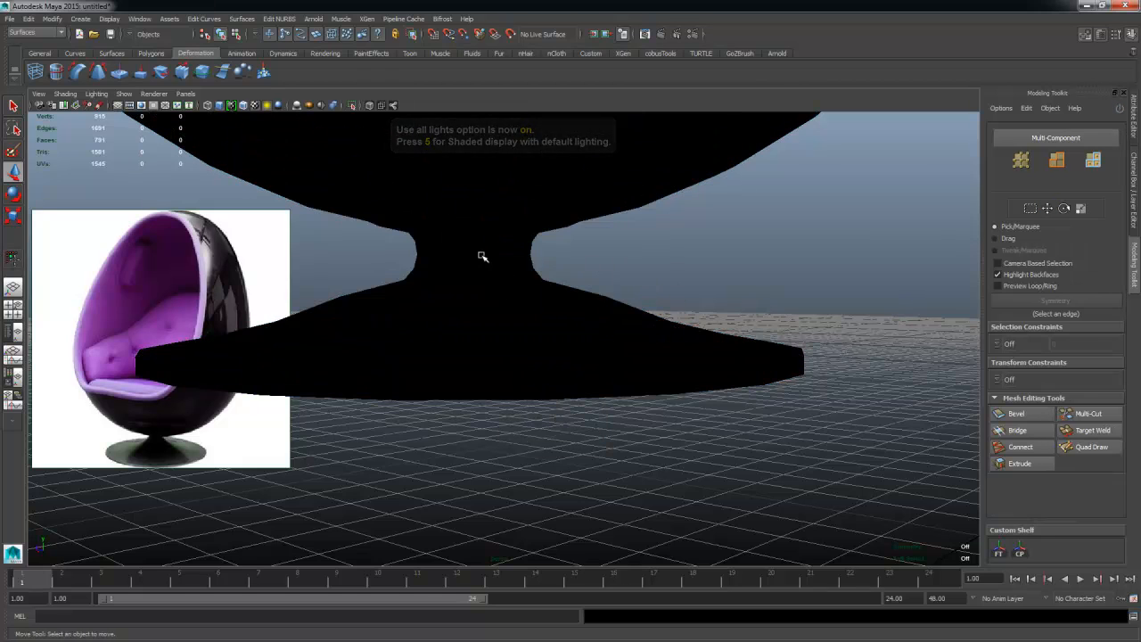
pyautogui.press('5')
pyautogui.click(536, 311)
# Step: Examine the stem, the flared base and the whole chair from several angles against the reference image's proportions
pyautogui.keyDown('alt'); pyautogui.moveTo(687, 371); pyautogui.dragTo(665, 395); pyautogui.keyUp('alt')
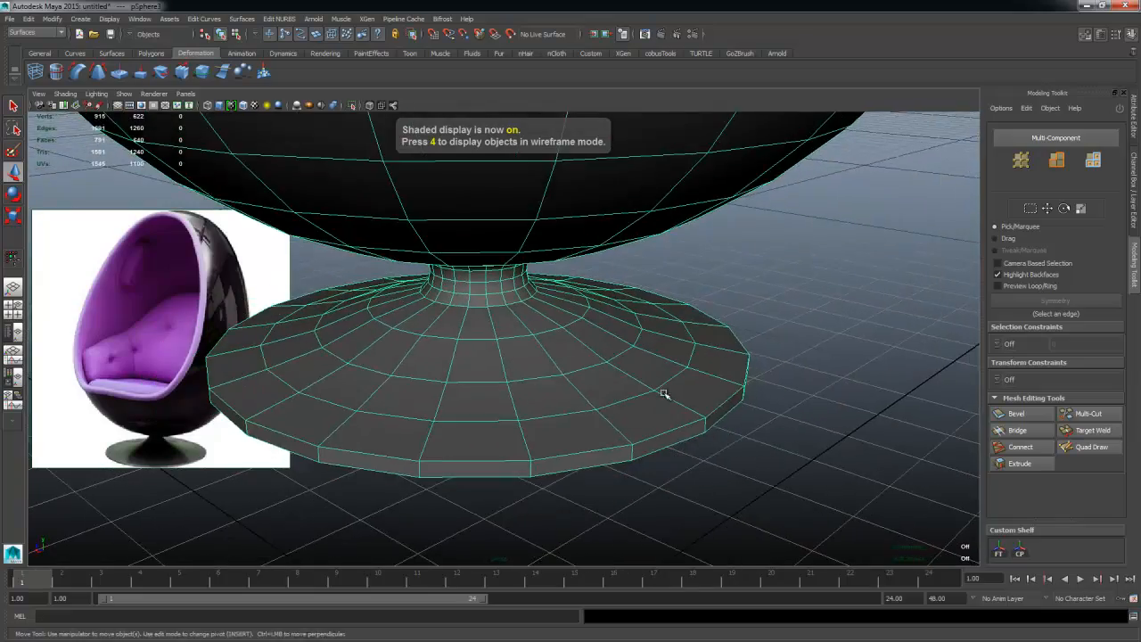
pyautogui.keyDown('alt'); pyautogui.moveTo(665, 395); pyautogui.dragTo(830, 377, button='middle'); pyautogui.keyUp('alt')
pyautogui.keyDown('alt'); pyautogui.moveTo(830, 377); pyautogui.dragTo(731, 343, button='right'); pyautogui.keyUp('alt')
pyautogui.keyDown('alt'); pyautogui.moveTo(732, 344); pyautogui.dragTo(709, 298); pyautogui.keyUp('alt')
pyautogui.keyDown('alt'); pyautogui.moveTo(709, 299); pyautogui.dragTo(741, 359, button='right'); pyautogui.keyUp('alt')
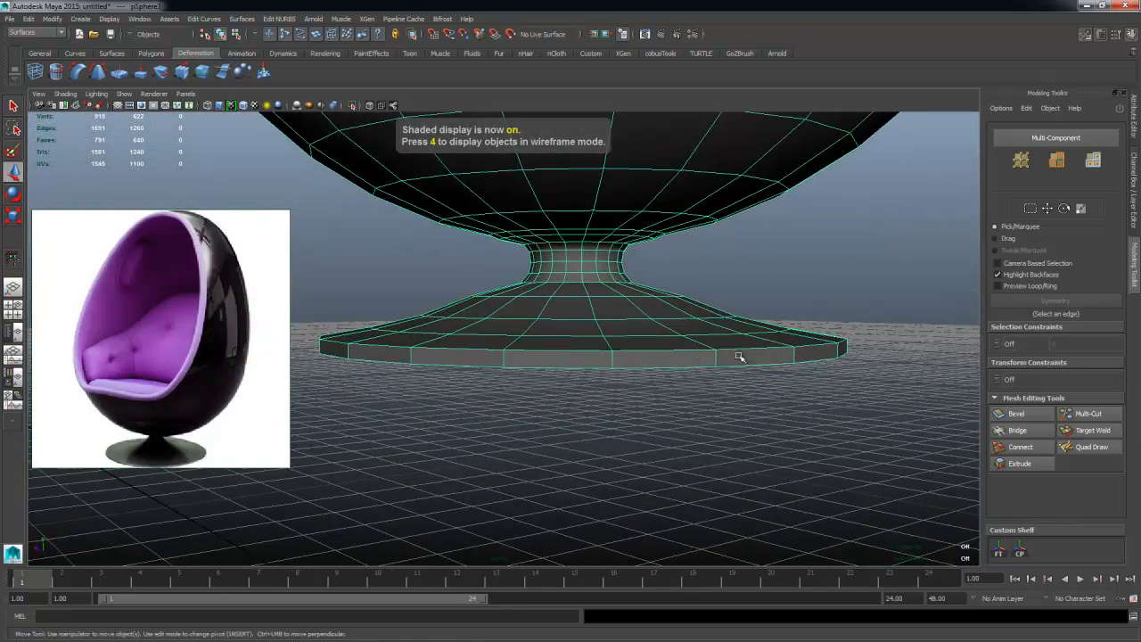
pyautogui.keyDown('alt'); pyautogui.moveTo(828, 370); pyautogui.dragTo(683, 295, button='right'); pyautogui.keyUp('alt')
pyautogui.keyDown('alt'); pyautogui.moveTo(683, 295); pyautogui.dragTo(733, 370, button='middle'); pyautogui.keyUp('alt')
pyautogui.keyDown('alt'); pyautogui.moveTo(733, 369); pyautogui.dragTo(562, 259, button='right'); pyautogui.keyUp('alt')
pyautogui.keyDown('alt'); pyautogui.moveTo(562, 259); pyautogui.dragTo(696, 277); pyautogui.keyUp('alt')
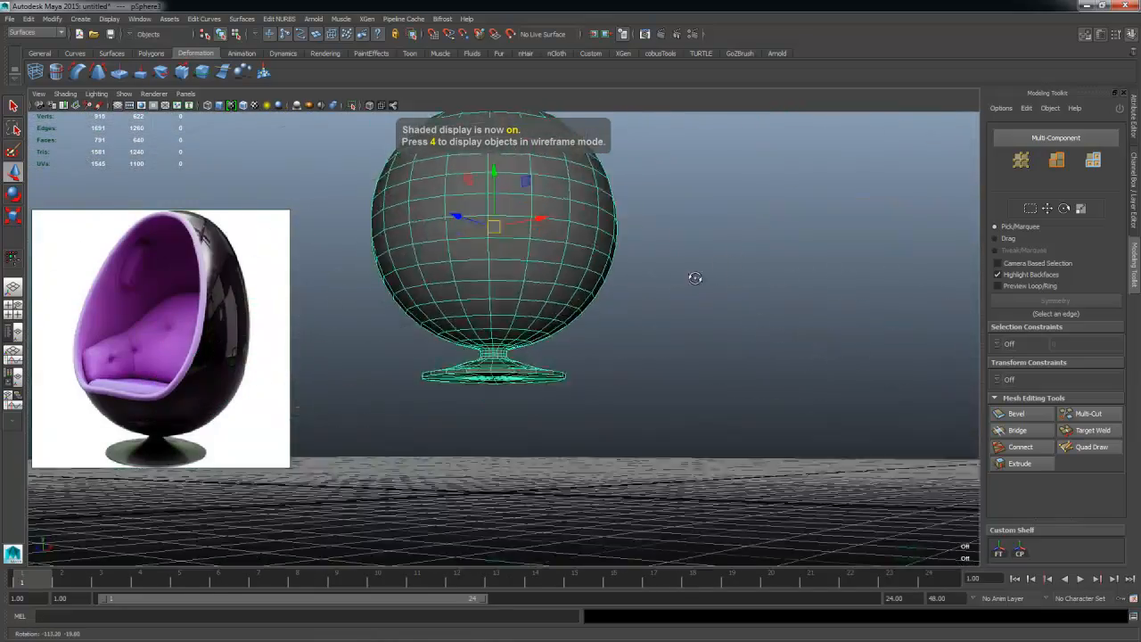
pyautogui.keyDown('alt'); pyautogui.moveTo(695, 277); pyautogui.dragTo(597, 259, button='right'); pyautogui.keyUp('alt')
pyautogui.moveTo(598, 259)
pyautogui.keyDown('alt'); pyautogui.mouseDown()
pyautogui.moveTo(437, 293)
pyautogui.moveTo(391, 276)
pyautogui.moveTo(474, 306)
pyautogui.mouseUp(); pyautogui.keyUp('alt')
pyautogui.keyDown('alt'); pyautogui.moveTo(474, 306); pyautogui.dragTo(540, 356, button='right'); pyautogui.keyUp('alt')
pyautogui.moveTo(540, 357)
pyautogui.keyDown('alt'); pyautogui.mouseDown()
pyautogui.moveTo(414, 422)
pyautogui.moveTo(627, 423)
pyautogui.moveTo(505, 377)
pyautogui.moveTo(525, 428)
pyautogui.moveTo(548, 424)
pyautogui.mouseUp(); pyautogui.keyUp('alt')
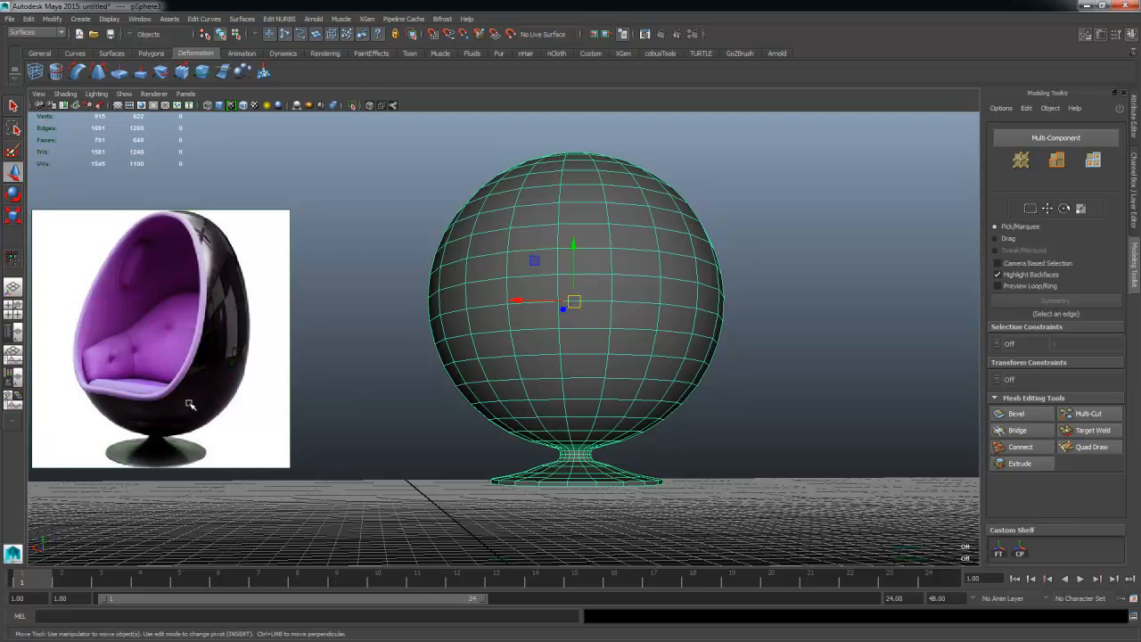
pyautogui.keyDown('alt'); pyautogui.moveTo(437, 422); pyautogui.dragTo(458, 436); pyautogui.keyUp('alt')
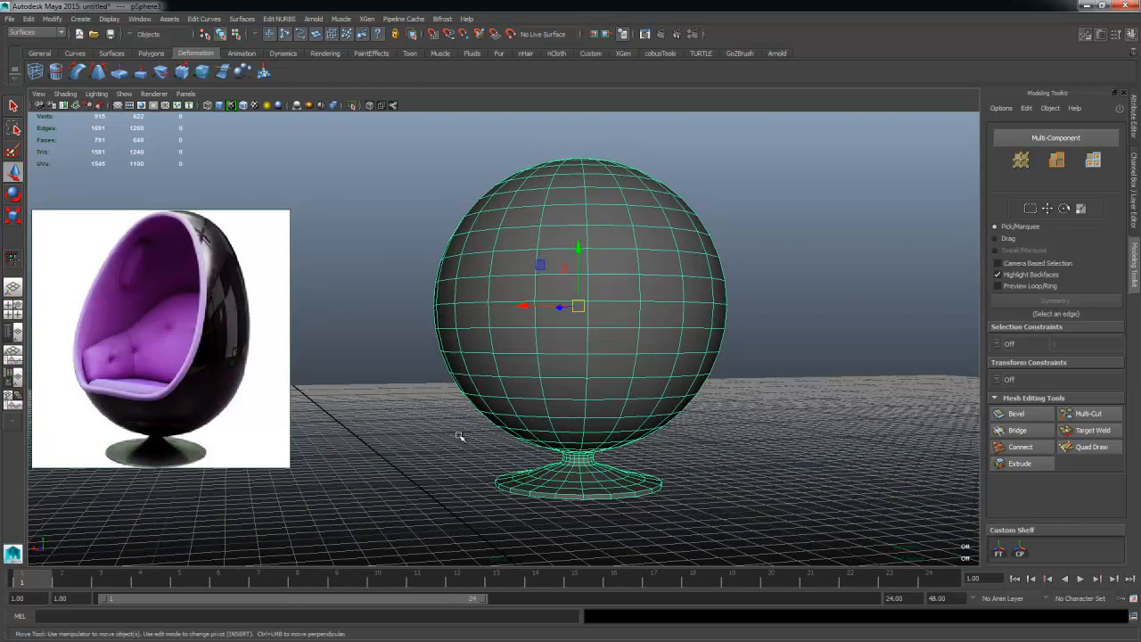
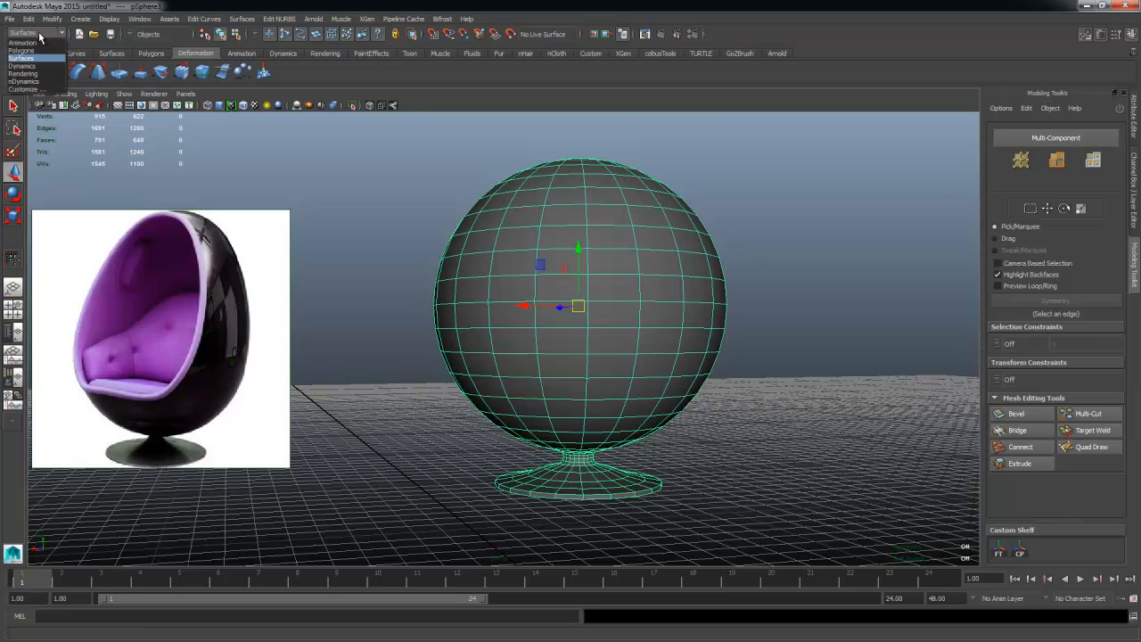
# Step: Switch to the Animation menu set, look through its deformer commands and frame the selected chair
pyautogui.click(34, 32)
pyautogui.click(39, 44)
pyautogui.click(292, 19)
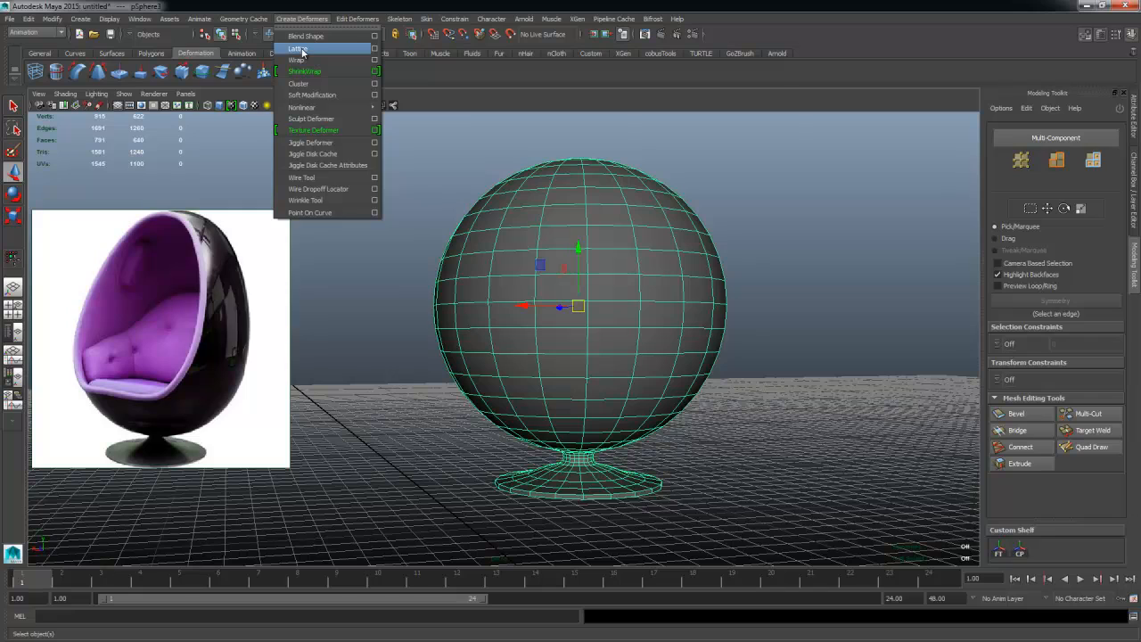
pyautogui.click(198, 19)
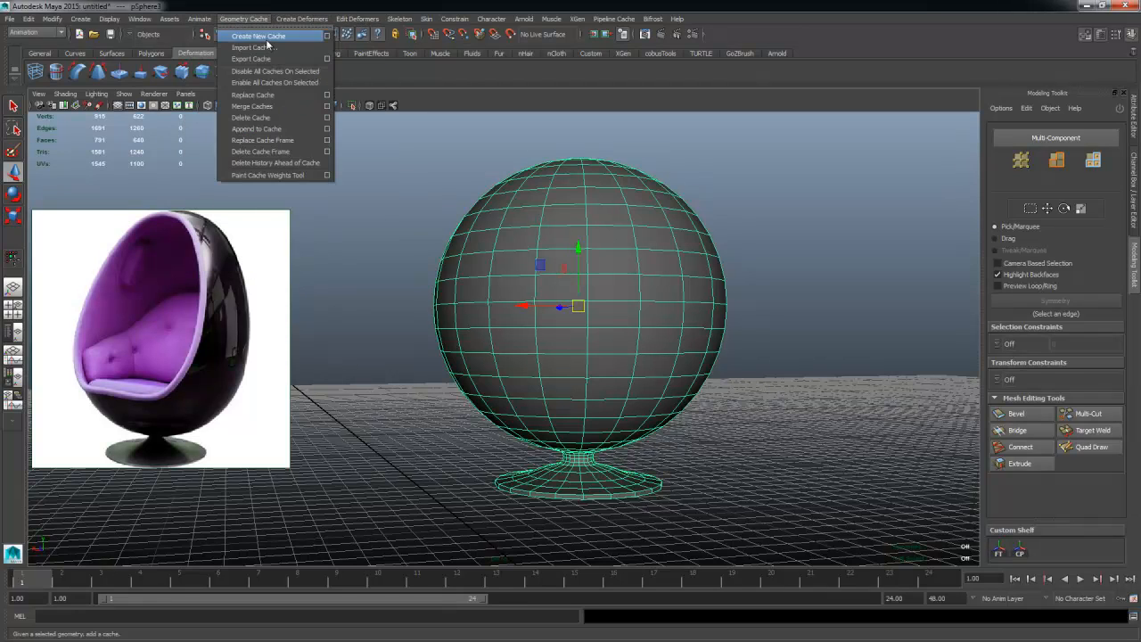
pyautogui.moveTo(301, 19)
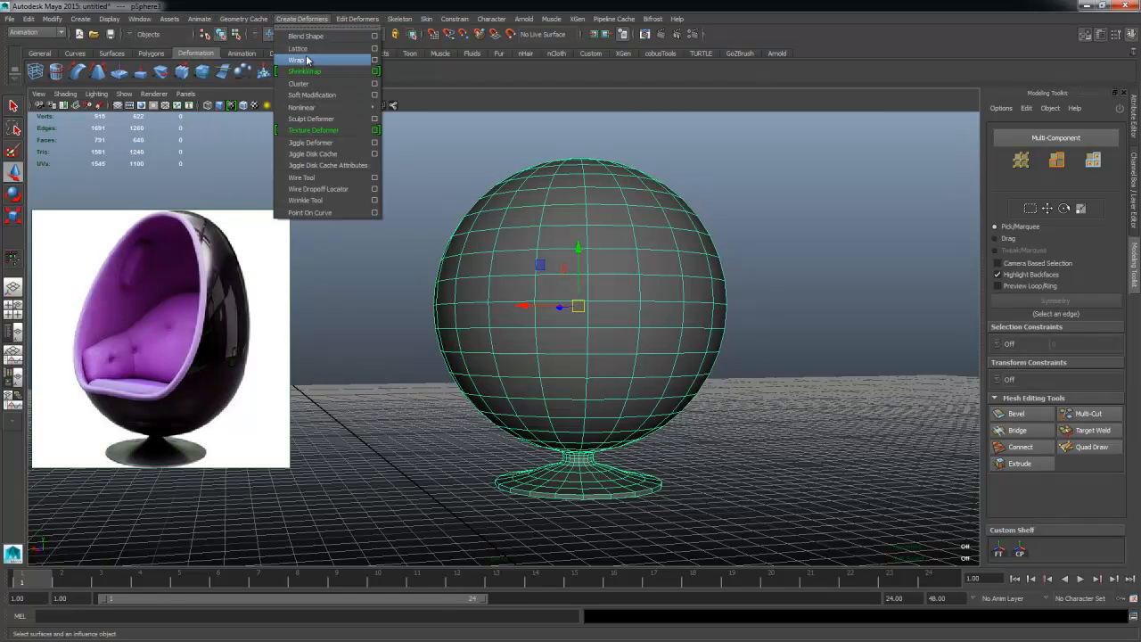
pyautogui.click(288, 9)
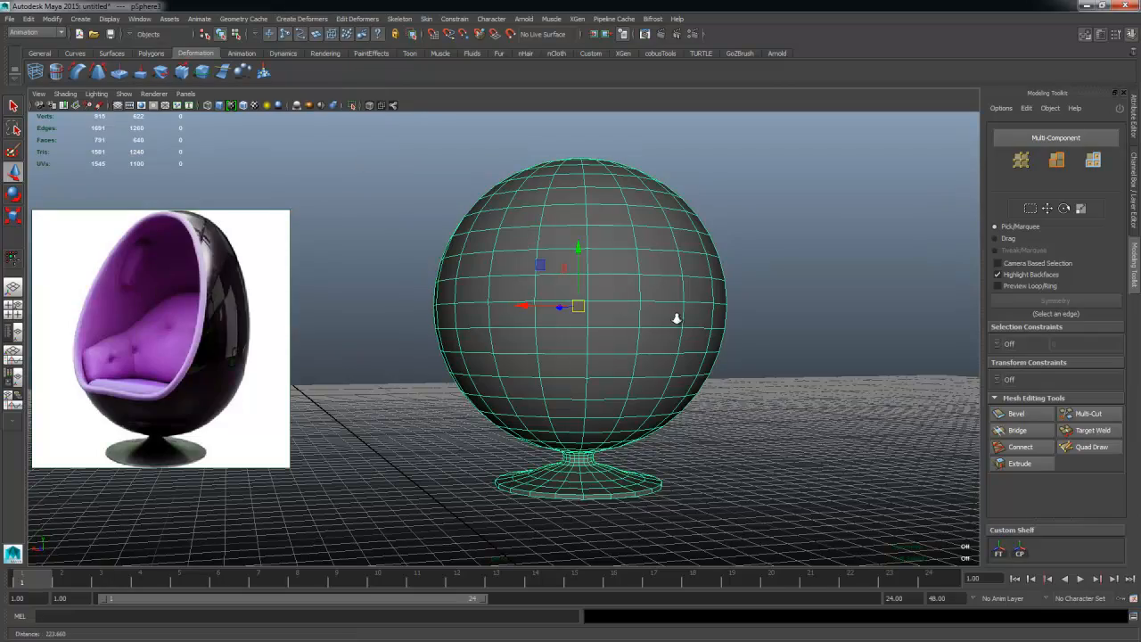
pyautogui.keyDown('alt'); pyautogui.moveTo(675, 318); pyautogui.dragTo(503, 348, button='right'); pyautogui.keyUp('alt')
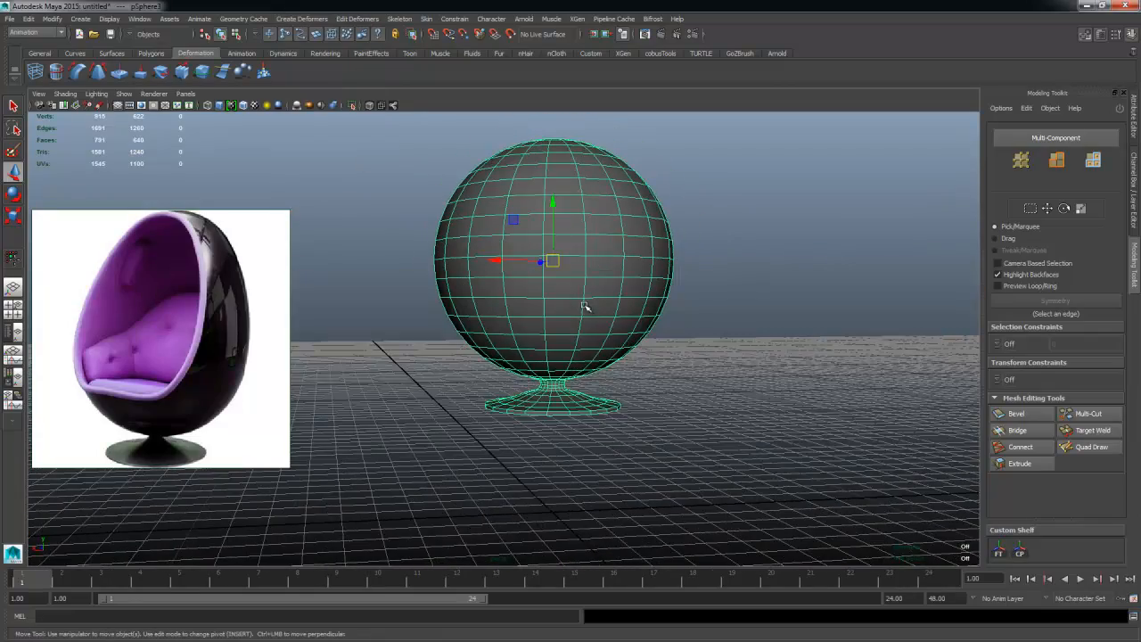
pyautogui.keyDown('alt'); pyautogui.moveTo(584, 307); pyautogui.dragTo(514, 309); pyautogui.keyUp('alt')
pyautogui.press('f')
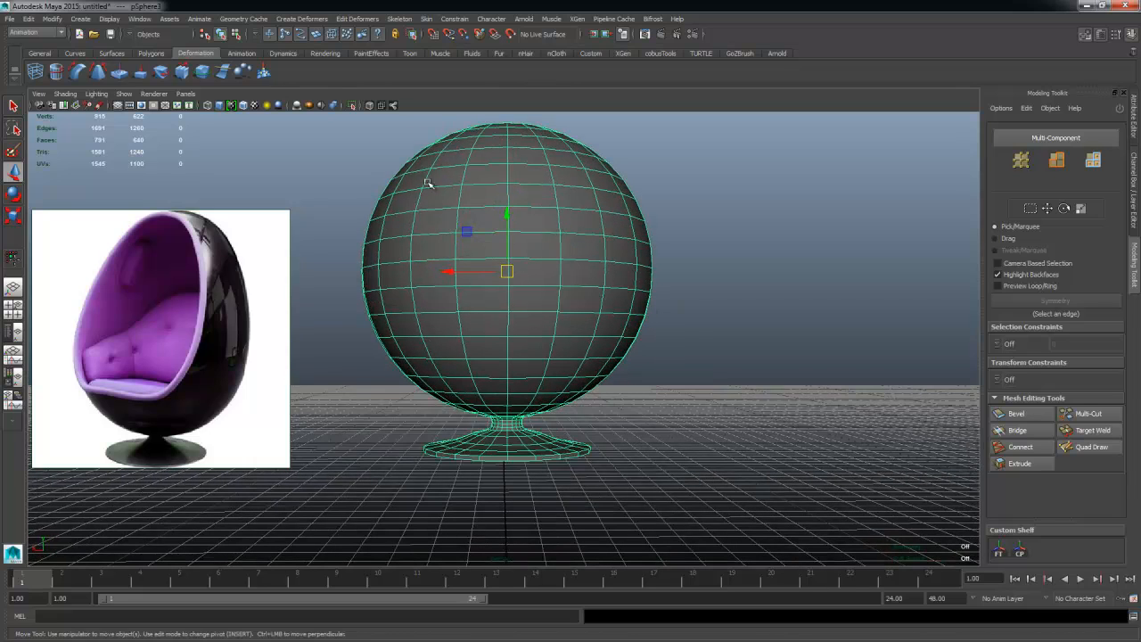
# Step: Try a default lattice around the whole chair by selecting its top row of points and moving them
pyautogui.click(36, 74)
pyautogui.keyDown('alt'); pyautogui.moveTo(668, 316); pyautogui.dragTo(609, 327); pyautogui.keyUp('alt')
pyautogui.keyDown('alt'); pyautogui.moveTo(556, 423); pyautogui.dragTo(611, 434); pyautogui.keyUp('alt')
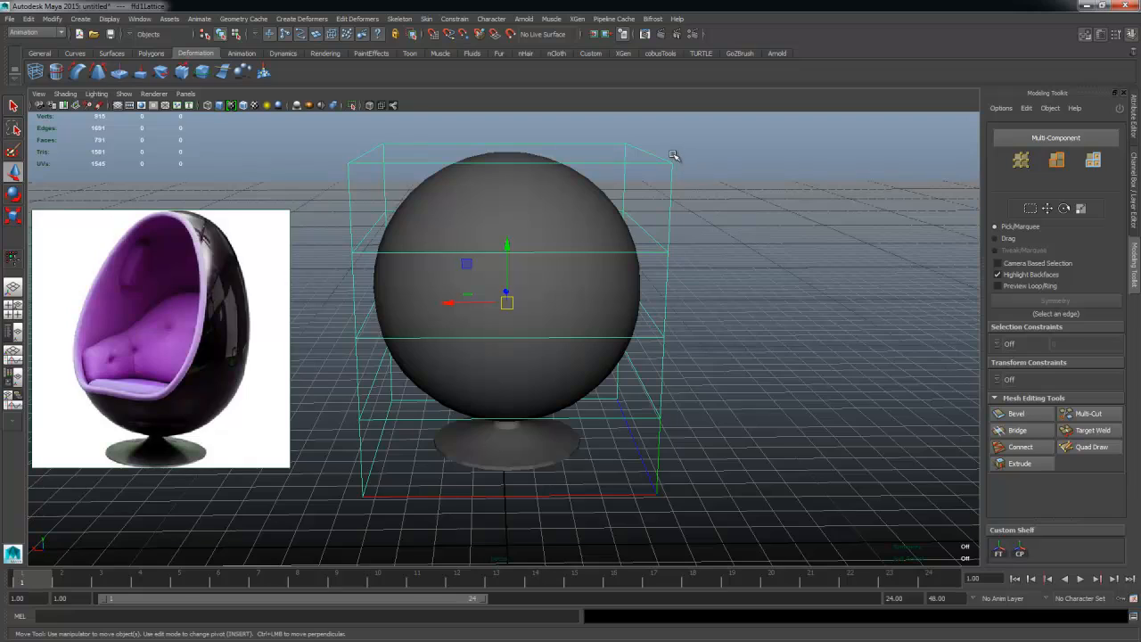
pyautogui.keyDown('alt'); pyautogui.moveTo(674, 156); pyautogui.dragTo(655, 137); pyautogui.keyUp('alt')
pyautogui.rightClick(653, 132)
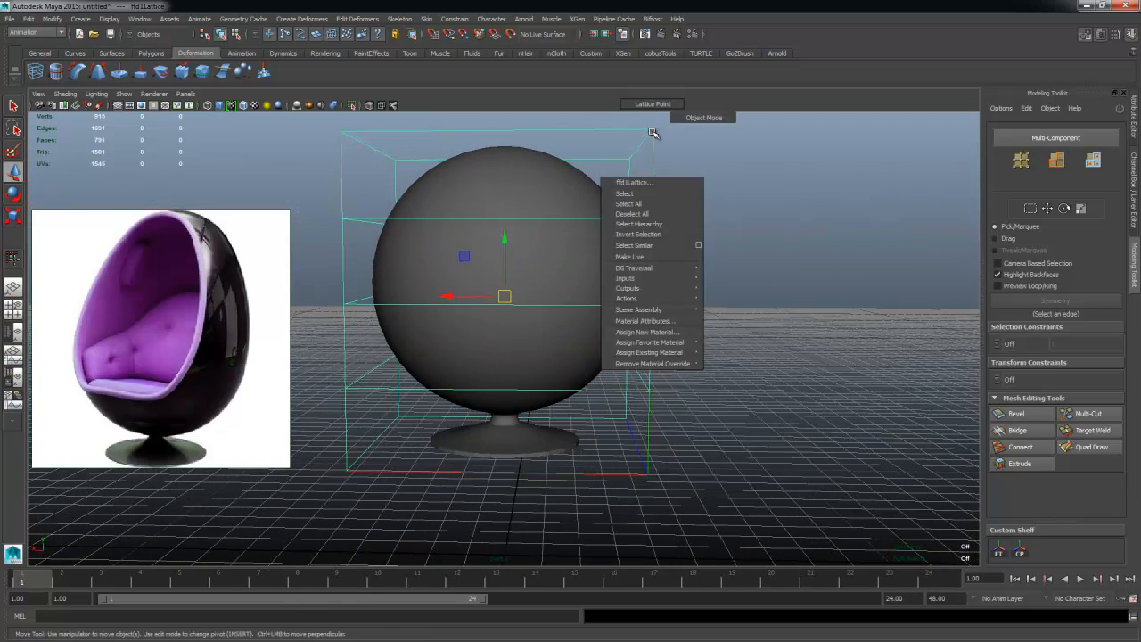
pyautogui.moveTo(653, 132); pyautogui.dragTo(653, 107, button='right')
pyautogui.scroll(-4, 663, 234)
pyautogui.moveTo(357, 182); pyautogui.dragTo(651, 236)
pyautogui.scroll(3, 499, 388)
pyautogui.keyDown('alt'); pyautogui.moveTo(512, 408); pyautogui.dragTo(483, 301); pyautogui.keyUp('alt')
pyautogui.moveTo(512, 189); pyautogui.dragTo(474, 122)
# Step: Undo the lattice point move, the point selection and the creation of the lattice
pyautogui.hotkey('ctrl', 'z')
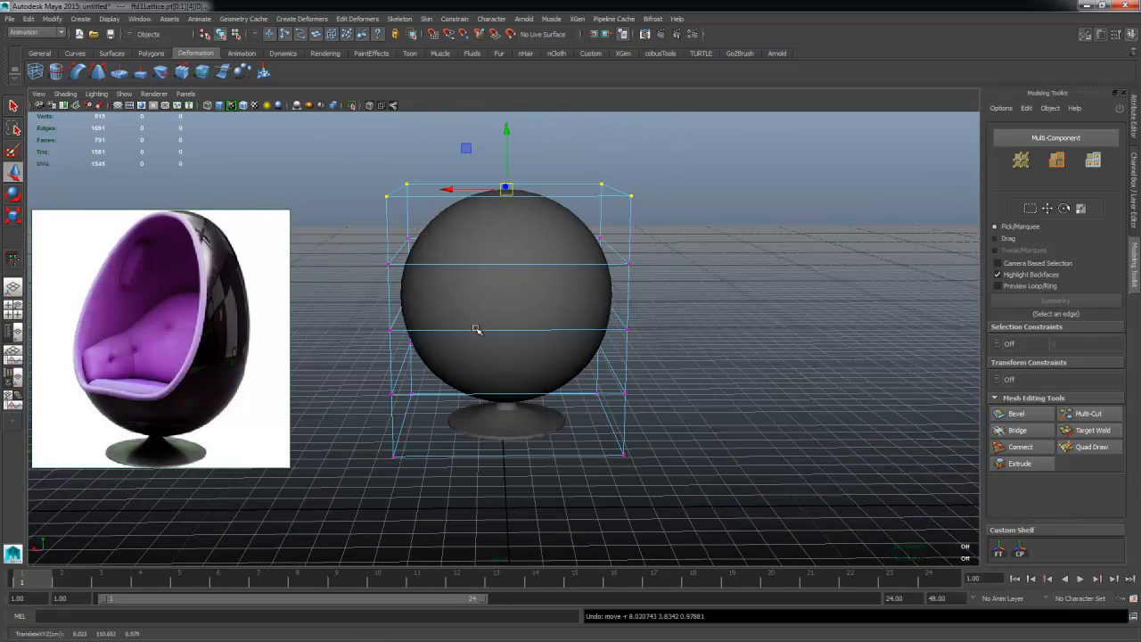
pyautogui.hotkey('ctrl', 'z')
pyautogui.hotkey('ctrl', 'z')
pyautogui.hotkey('ctrl', 'z')
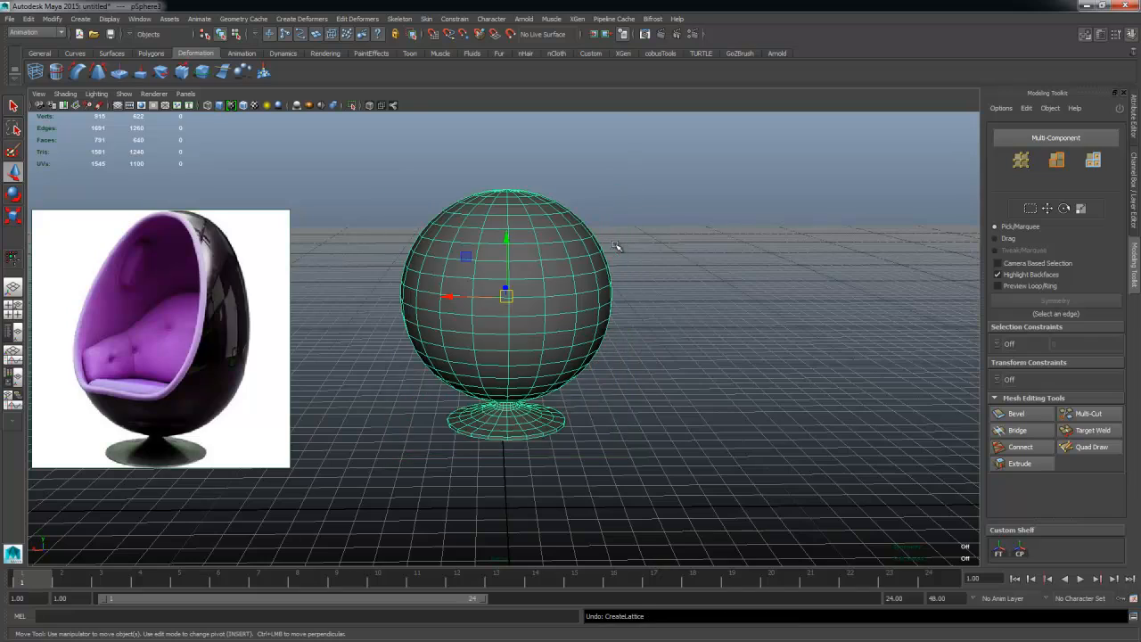
# Step: Switch the mesh to vertex editing, select the sphere's top pole vertex and grow the selection down over the sphere
pyautogui.keyDown('alt'); pyautogui.moveTo(550, 340); pyautogui.dragTo(557, 287); pyautogui.keyUp('alt')
pyautogui.keyDown('alt'); pyautogui.moveTo(557, 287); pyautogui.dragTo(599, 293, button='right'); pyautogui.keyUp('alt')
pyautogui.rightClick(542, 211)
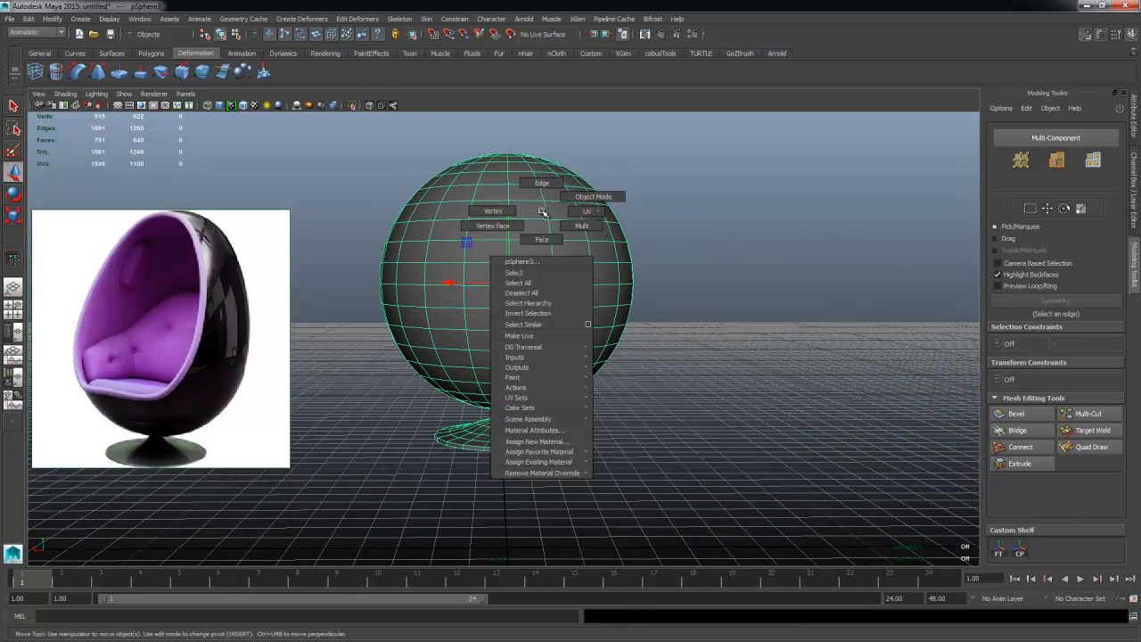
pyautogui.click(495, 198)
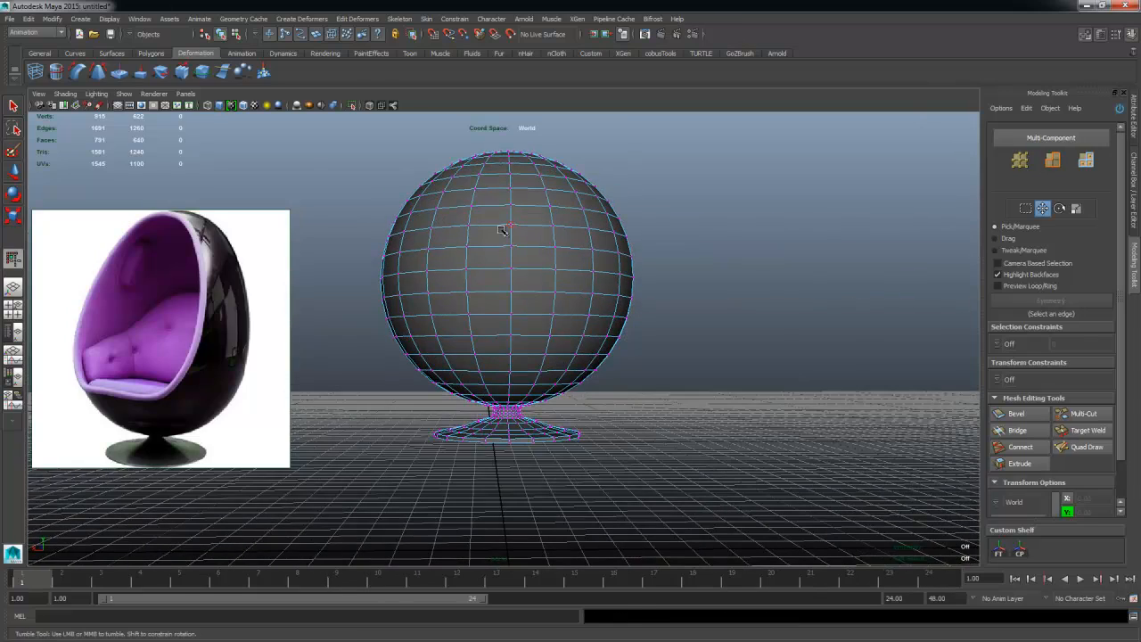
pyautogui.keyDown('alt'); pyautogui.moveTo(499, 241); pyautogui.dragTo(583, 295, button='right'); pyautogui.keyUp('alt')
pyautogui.keyDown('alt'); pyautogui.moveTo(583, 295); pyautogui.dragTo(515, 250, button='middle'); pyautogui.keyUp('alt')
pyautogui.click(487, 263)
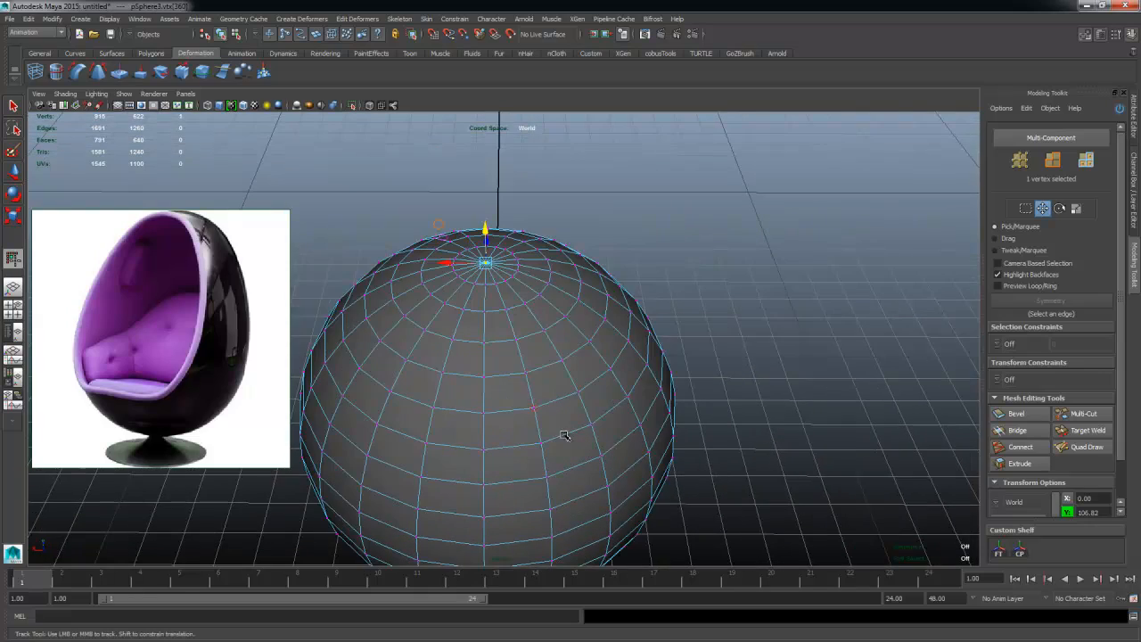
pyautogui.keyDown('alt'); pyautogui.moveTo(565, 436); pyautogui.dragTo(569, 379); pyautogui.keyUp('alt')
pyautogui.keyDown('alt'); pyautogui.moveTo(569, 379); pyautogui.dragTo(507, 357, button='right'); pyautogui.keyUp('alt')
pyautogui.keyDown('alt'); pyautogui.moveTo(564, 375); pyautogui.dragTo(568, 313, button='middle'); pyautogui.keyUp('alt')
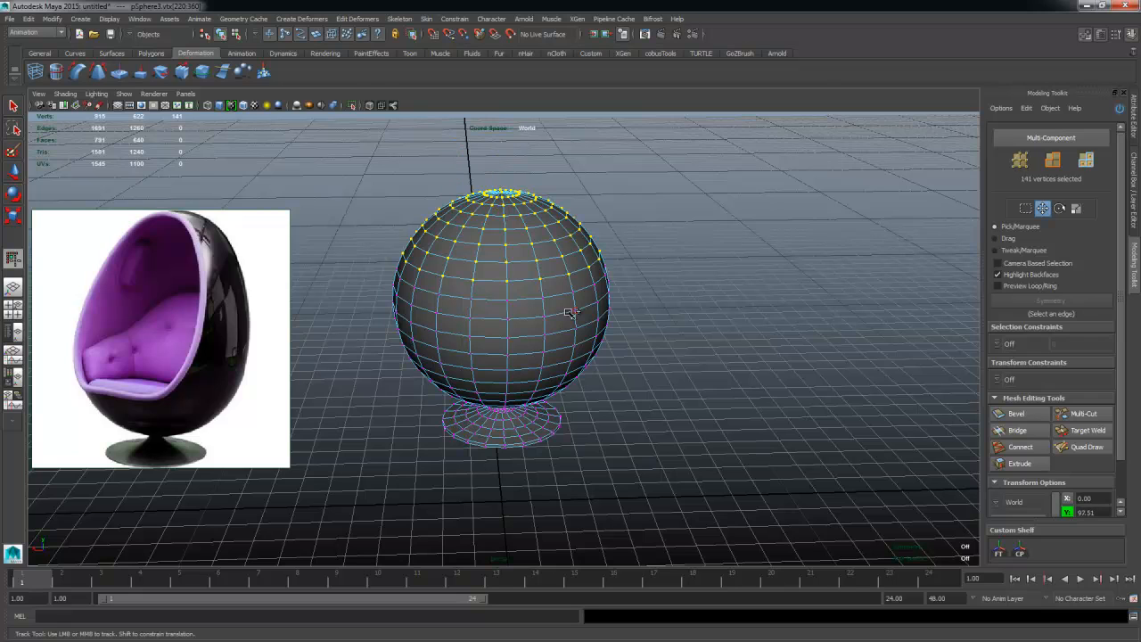
pyautogui.keyDown('alt'); pyautogui.moveTo(599, 257); pyautogui.dragTo(646, 345); pyautogui.keyUp('alt')
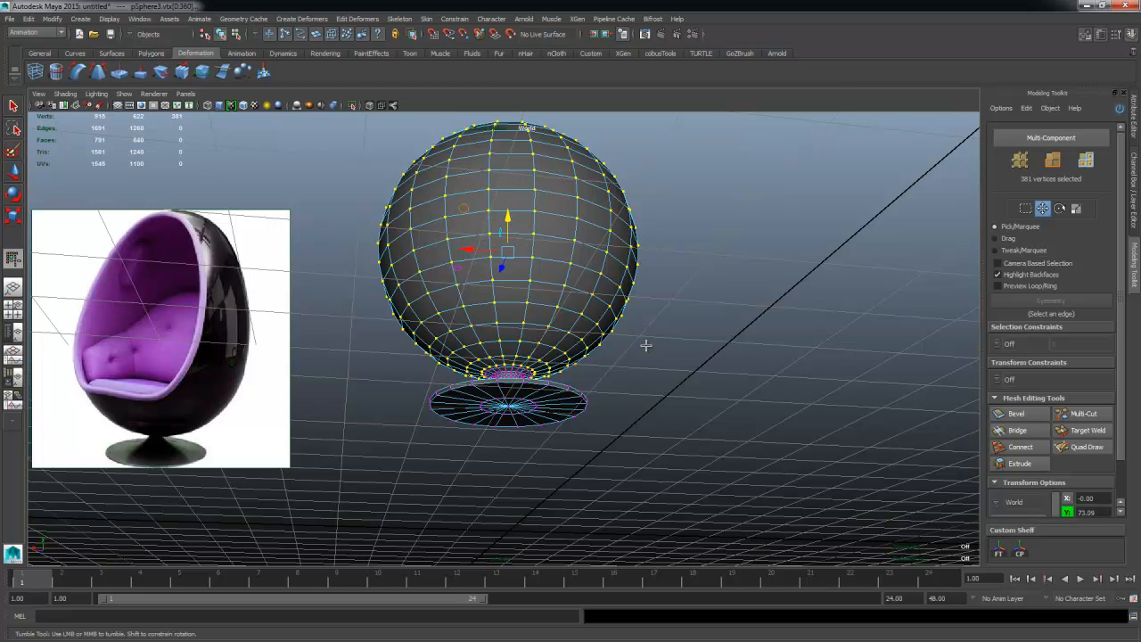
# Step: Extend the vertex selection down to where the sphere meets the stem, leaving the stem and base unselected
pyautogui.keyDown('alt'); pyautogui.moveTo(387, 369); pyautogui.dragTo(494, 372, button='right'); pyautogui.keyUp('alt')
pyautogui.keyDown('alt'); pyautogui.moveTo(494, 373); pyautogui.dragTo(500, 430); pyautogui.keyUp('alt')
pyautogui.keyDown('alt'); pyautogui.moveTo(500, 431); pyautogui.dragTo(650, 433, button='right'); pyautogui.keyUp('alt')
pyautogui.keyDown('alt'); pyautogui.moveTo(650, 433); pyautogui.dragTo(537, 437); pyautogui.keyUp('alt')
pyautogui.keyDown('alt'); pyautogui.moveTo(538, 437); pyautogui.dragTo(746, 397, button='right'); pyautogui.keyUp('alt')
pyautogui.keyDown('alt'); pyautogui.moveTo(746, 398); pyautogui.dragTo(589, 423); pyautogui.keyUp('alt')
pyautogui.keyDown('alt'); pyautogui.moveTo(638, 445); pyautogui.dragTo(640, 401, button='middle'); pyautogui.keyUp('alt')
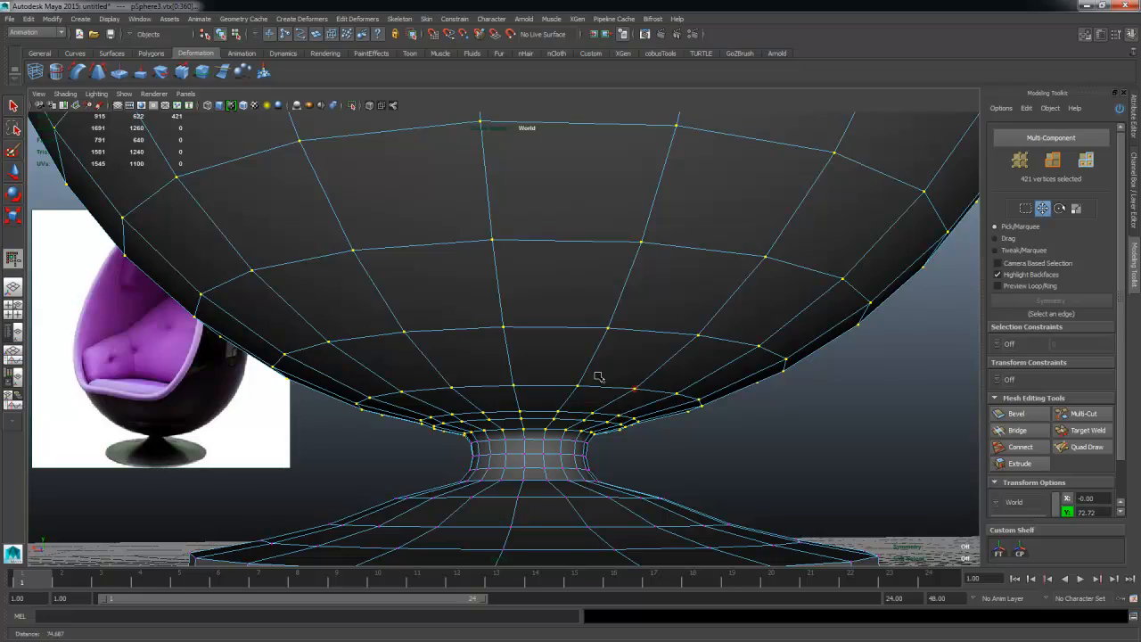
pyautogui.keyDown('alt'); pyautogui.moveTo(598, 378); pyautogui.dragTo(575, 277, button='right'); pyautogui.keyUp('alt')
pyautogui.keyDown('alt'); pyautogui.moveTo(576, 276); pyautogui.dragTo(650, 321); pyautogui.keyUp('alt')
pyautogui.keyDown('alt'); pyautogui.moveTo(650, 321); pyautogui.dragTo(517, 285, button='right'); pyautogui.keyUp('alt')
pyautogui.keyDown('alt'); pyautogui.moveTo(517, 285); pyautogui.dragTo(511, 269); pyautogui.keyUp('alt')
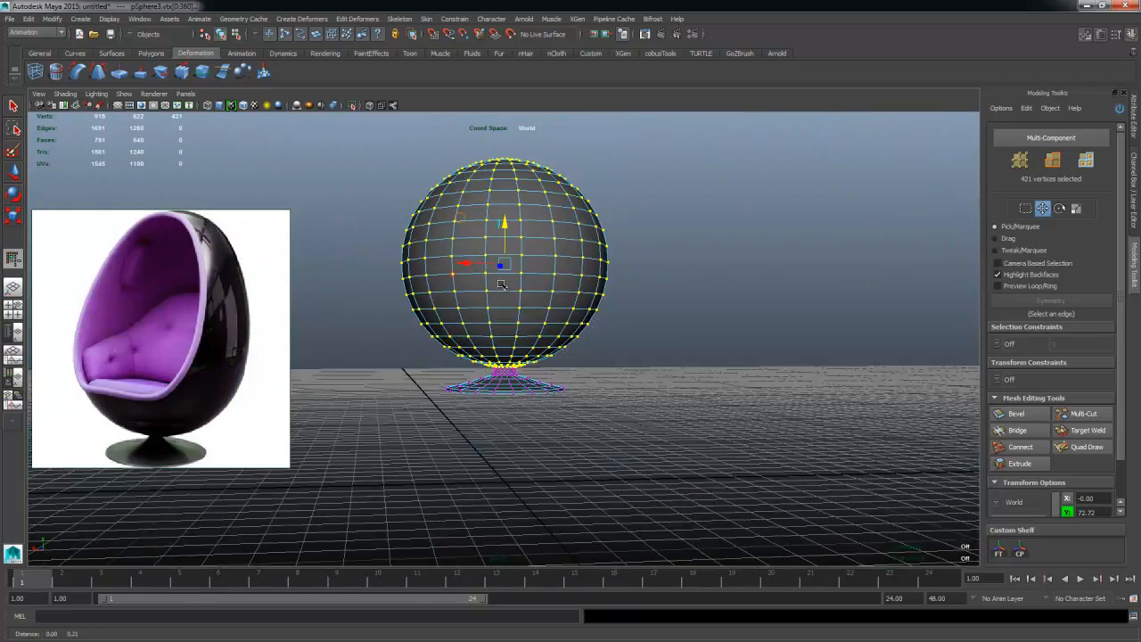
pyautogui.keyDown('alt'); pyautogui.moveTo(513, 269); pyautogui.dragTo(600, 313, button='right'); pyautogui.keyUp('alt')
pyautogui.keyDown('alt'); pyautogui.moveTo(601, 313); pyautogui.dragTo(566, 249); pyautogui.keyUp('alt')
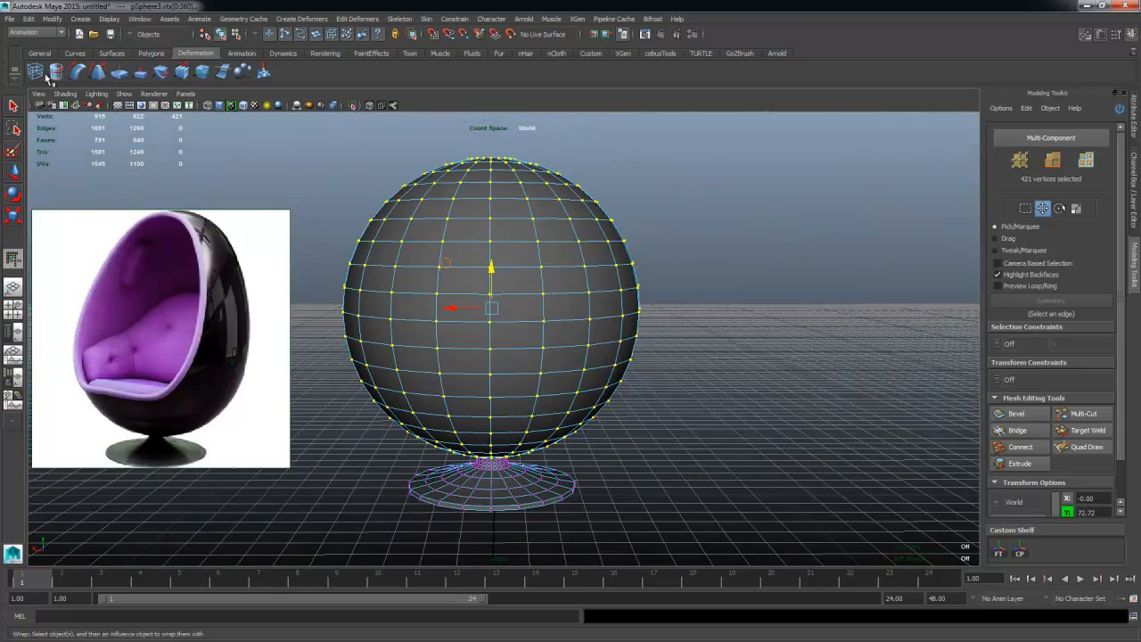
# Step: Open the lattice options, set the divisions to 3, 3 and 3, and turn off local mode
pyautogui.keyDown('alt'); pyautogui.moveTo(680, 344); pyautogui.dragTo(603, 312, button='right'); pyautogui.keyUp('alt')
pyautogui.keyDown('alt'); pyautogui.moveTo(603, 312); pyautogui.dragTo(563, 322); pyautogui.keyUp('alt')
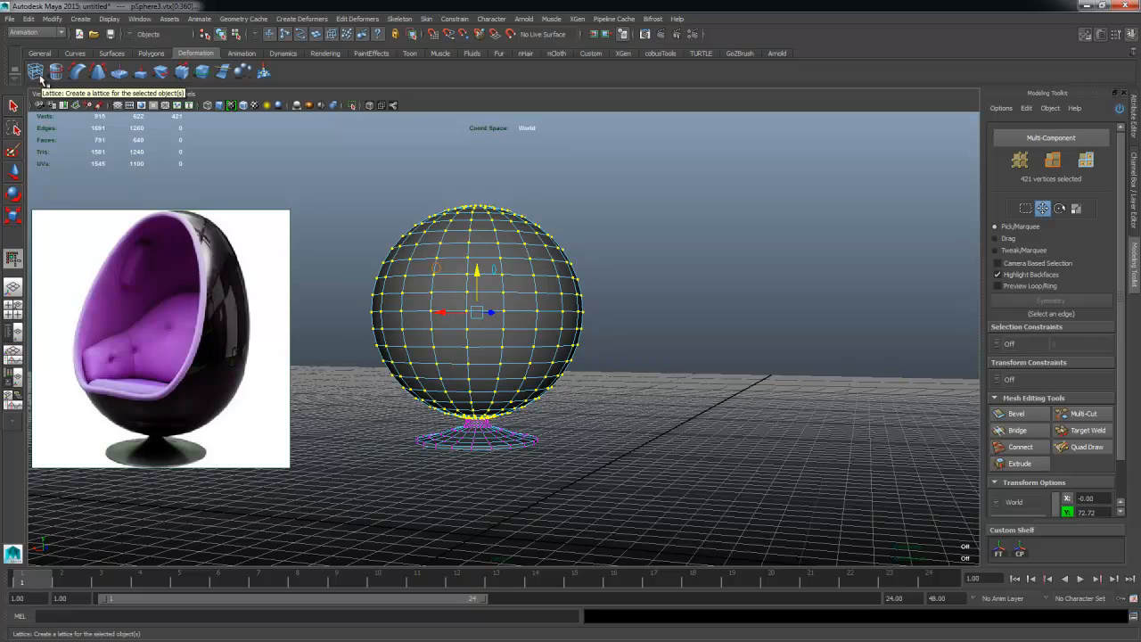
pyautogui.doubleClick(39, 77)
pyautogui.moveTo(646, 22); pyautogui.dragTo(872, 117)
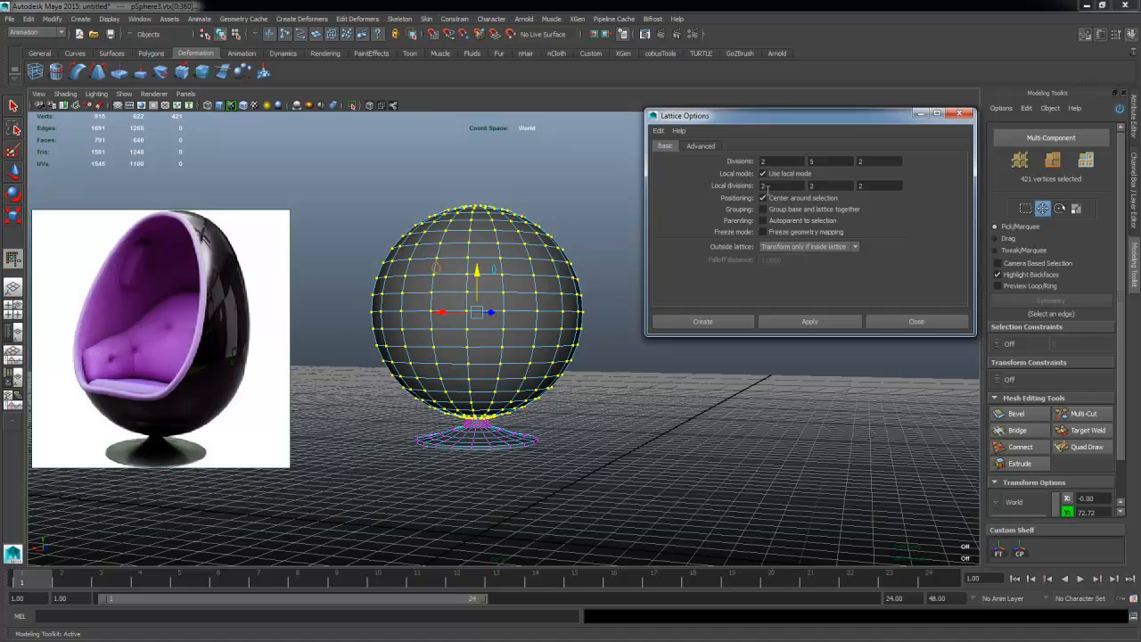
pyautogui.doubleClick(792, 160)
pyautogui.press('Tab')
pyautogui.write('3')
pyautogui.press('Tab')
pyautogui.click(808, 174)
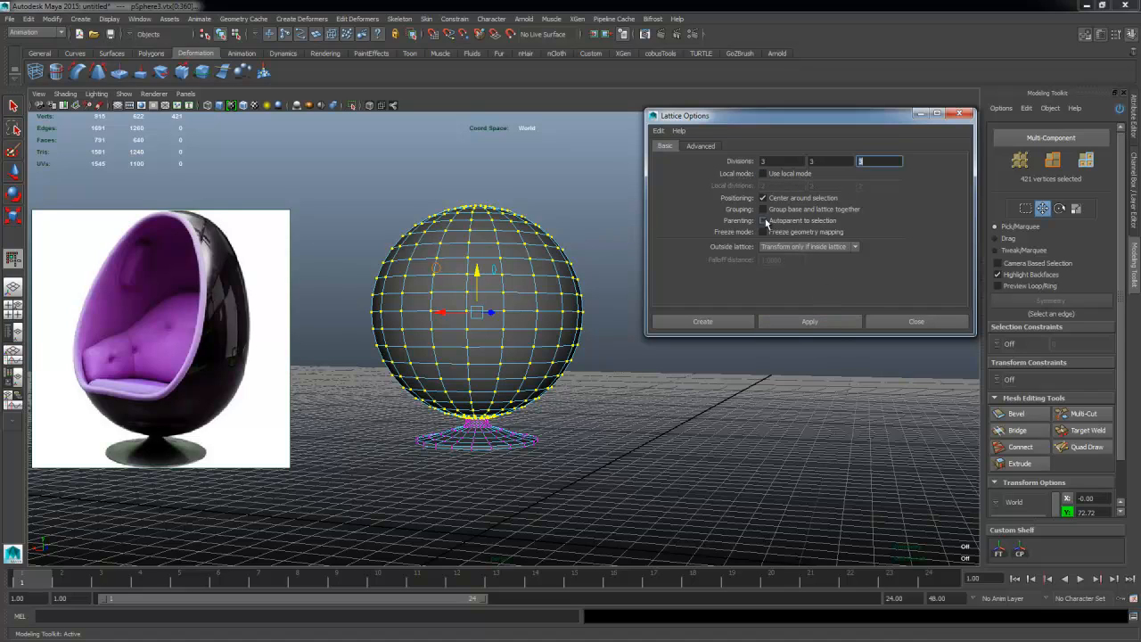
# Step: Turn local mode back on, create the 3 by 3 by 3 lattice around the selected sphere vertices, and close the options
pyautogui.click(789, 161)
pyautogui.click(832, 162)
pyautogui.click(764, 174)
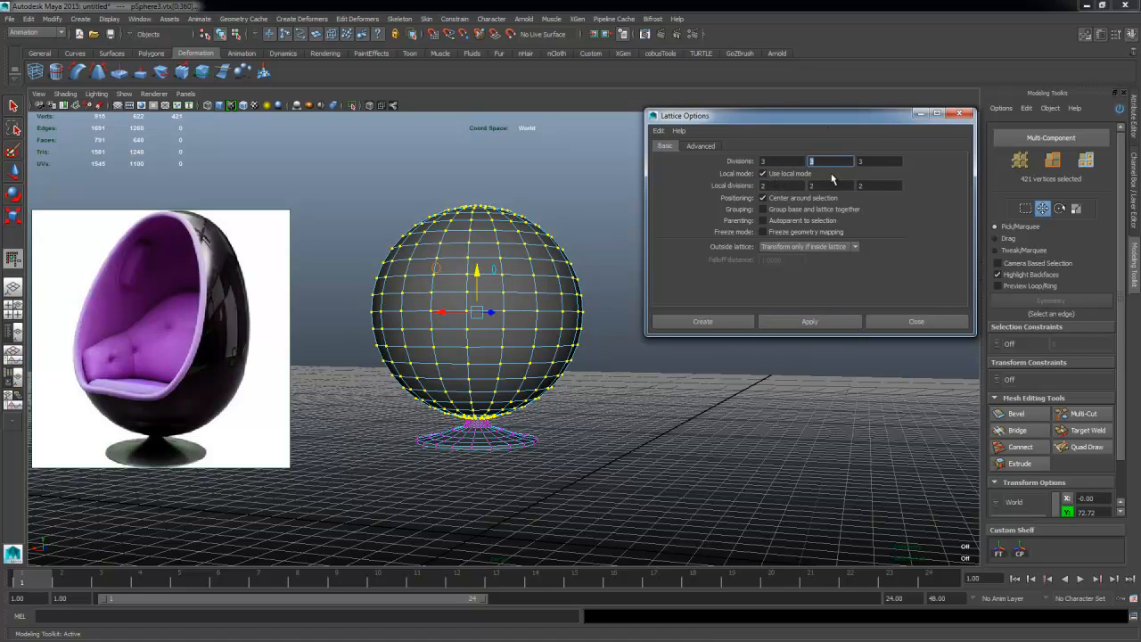
pyautogui.click(835, 325)
pyautogui.click(916, 323)
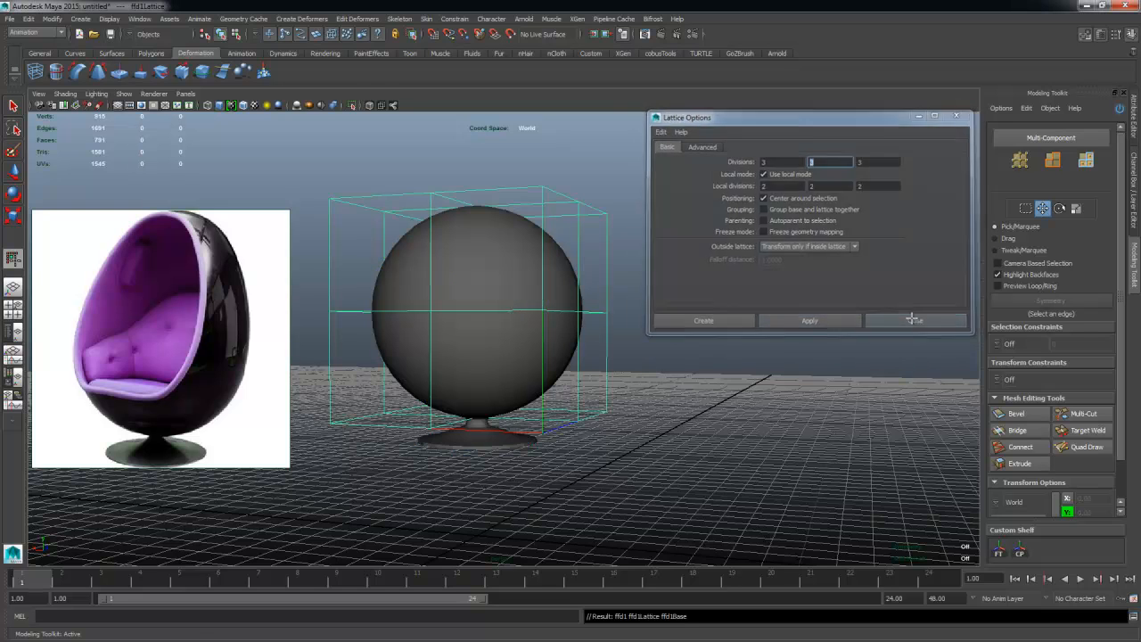
# Step: Switch the lattice to lattice point editing and select the points along one upper outer edge for moving
pyautogui.keyDown('alt'); pyautogui.moveTo(641, 285); pyautogui.dragTo(591, 273); pyautogui.keyUp('alt')
pyautogui.moveTo(589, 226); pyautogui.dragTo(586, 190, button='right')
pyautogui.keyDown('alt'); pyautogui.moveTo(579, 251); pyautogui.dragTo(675, 173); pyautogui.keyUp('alt')
pyautogui.press('w')
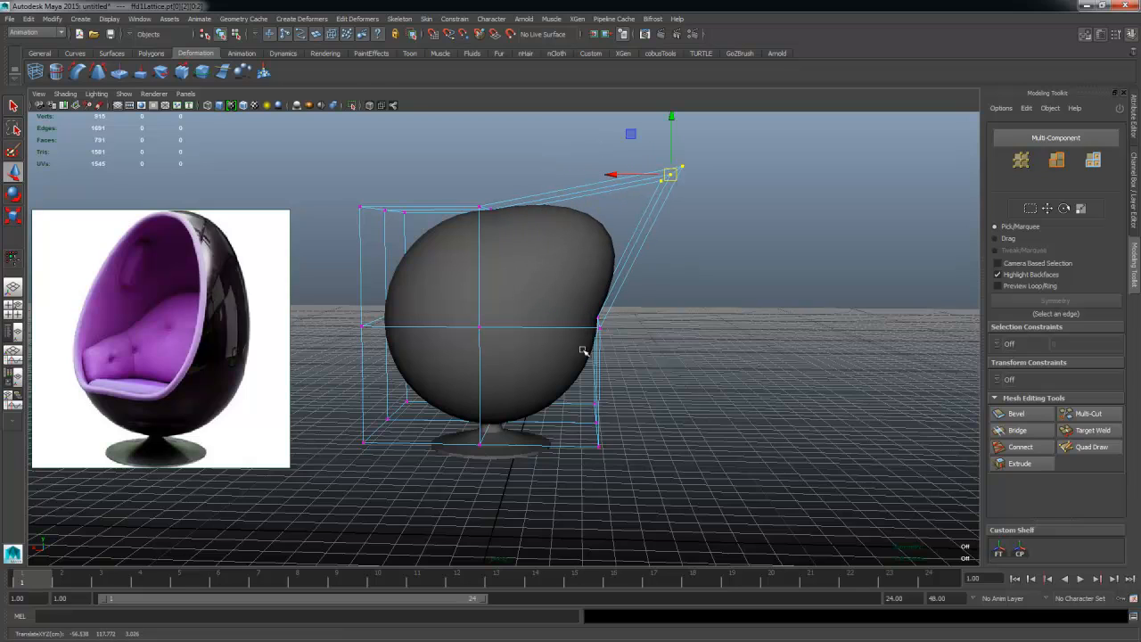
# Step: Test the lattice's influence by pulling the selected upper edge points outward, and undo the moves
pyautogui.keyDown('alt'); pyautogui.moveTo(586, 349); pyautogui.dragTo(580, 344); pyautogui.keyUp('alt')
pyautogui.keyDown('alt'); pyautogui.moveTo(476, 195); pyautogui.dragTo(524, 255); pyautogui.keyUp('alt')
pyautogui.keyDown('alt'); pyautogui.moveTo(572, 322); pyautogui.dragTo(606, 285); pyautogui.keyUp('alt')
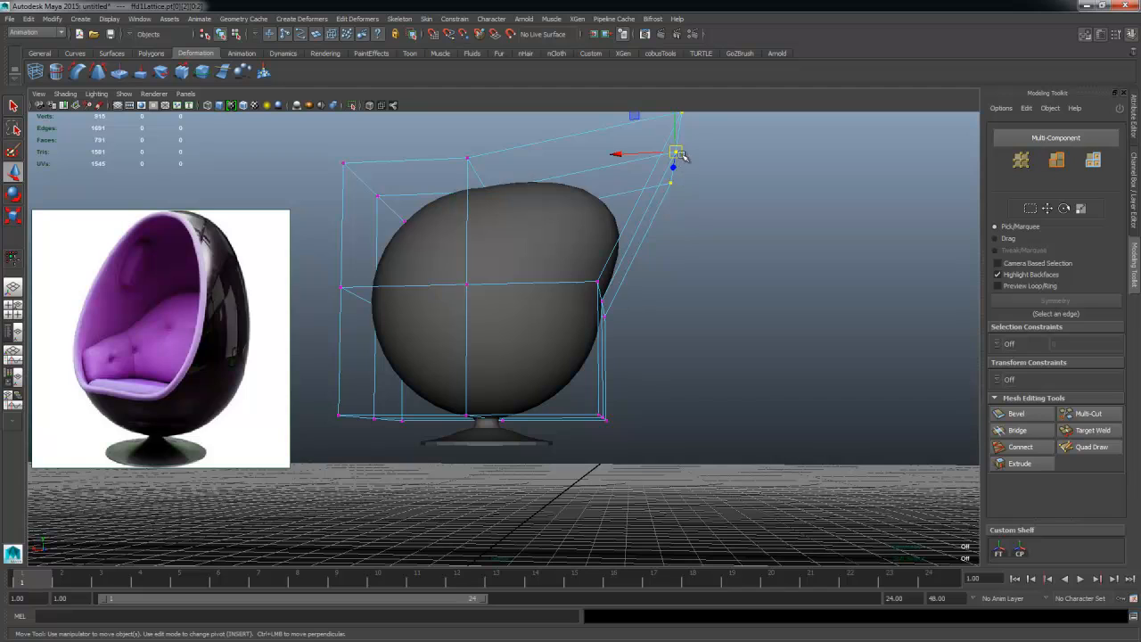
pyautogui.moveTo(684, 164); pyautogui.dragTo(596, 314)
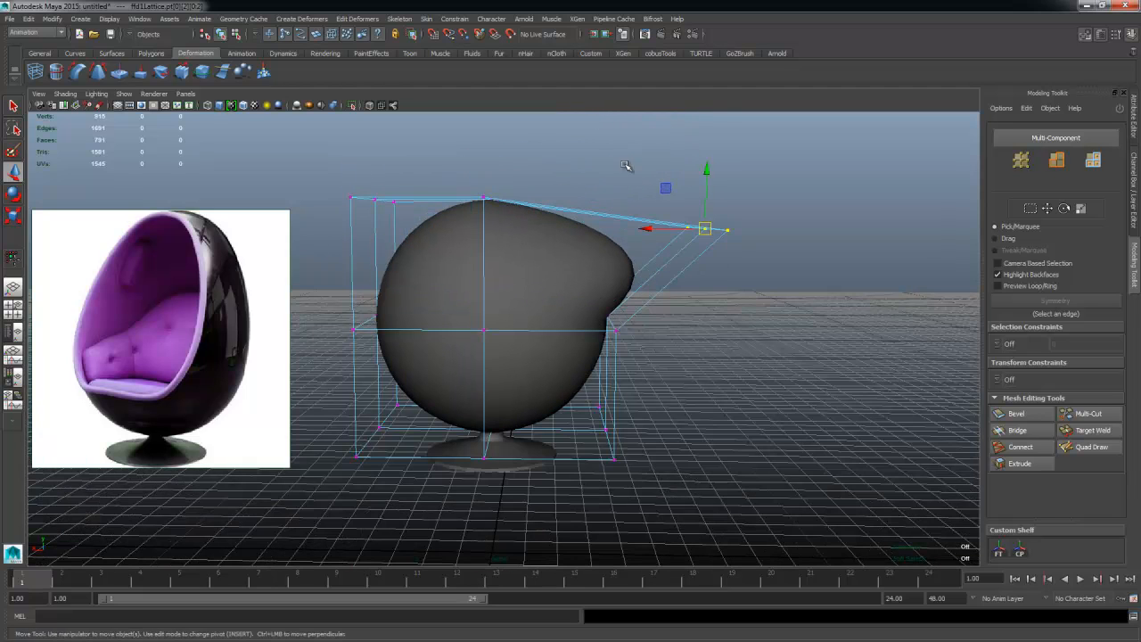
pyautogui.hotkey('ctrl', 'z')
pyautogui.hotkey('ctrl', 'z')
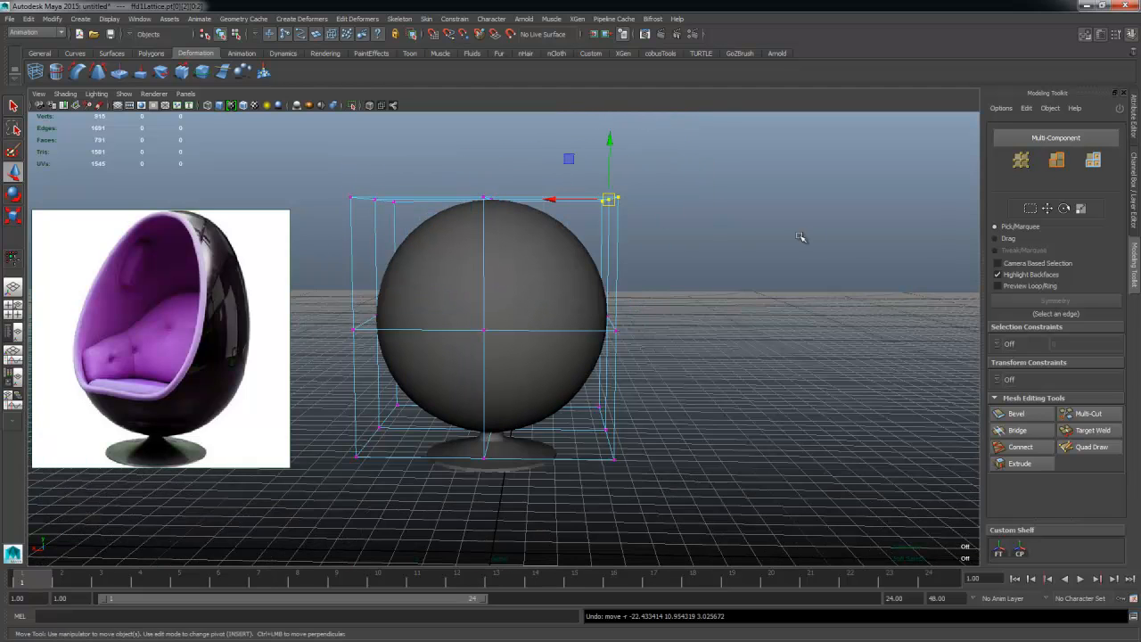
# Step: Turn off the Local option of the ffd1 deformer, test-pull the upper edge points up and outward, and undo that move
pyautogui.click(1136, 183)
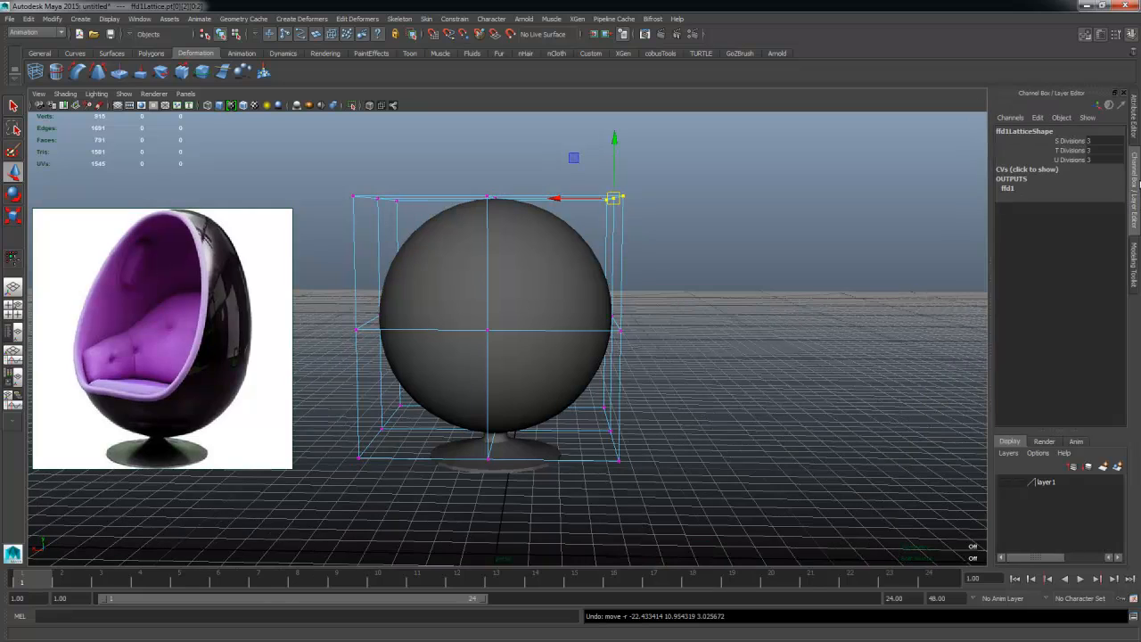
pyautogui.click(1135, 113)
pyautogui.click(954, 127)
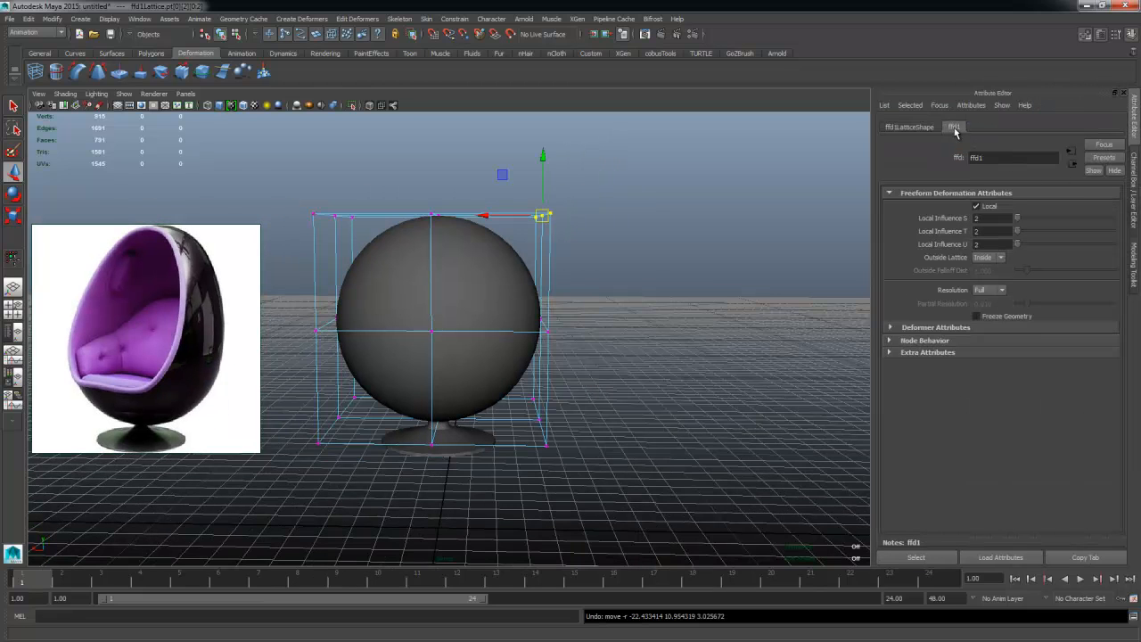
pyautogui.click(976, 206)
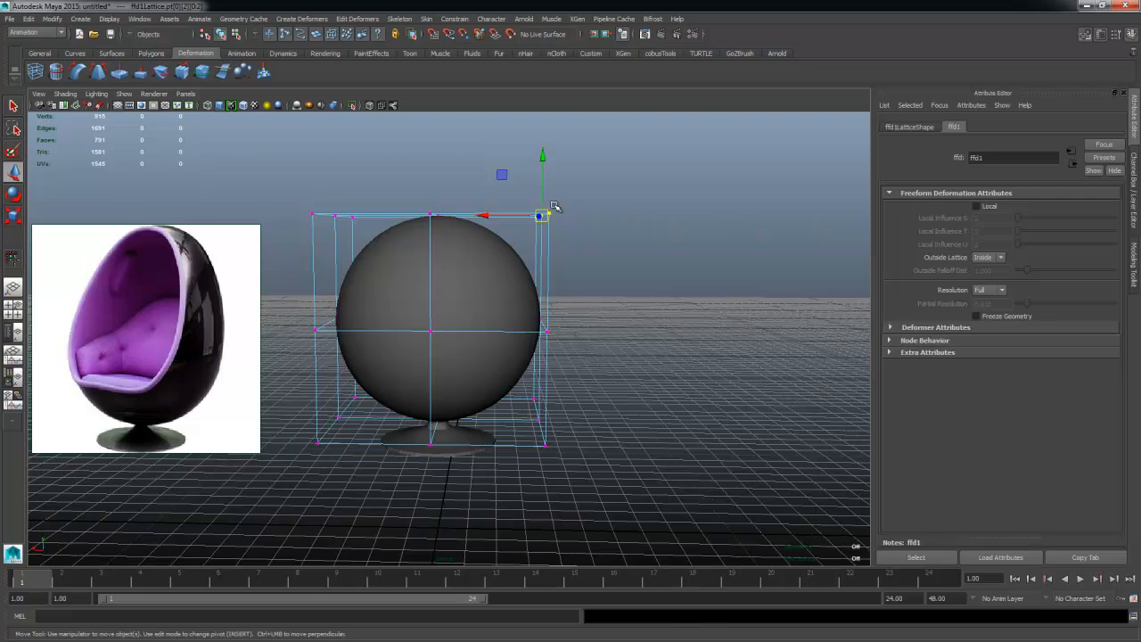
pyautogui.moveTo(555, 214); pyautogui.dragTo(611, 117)
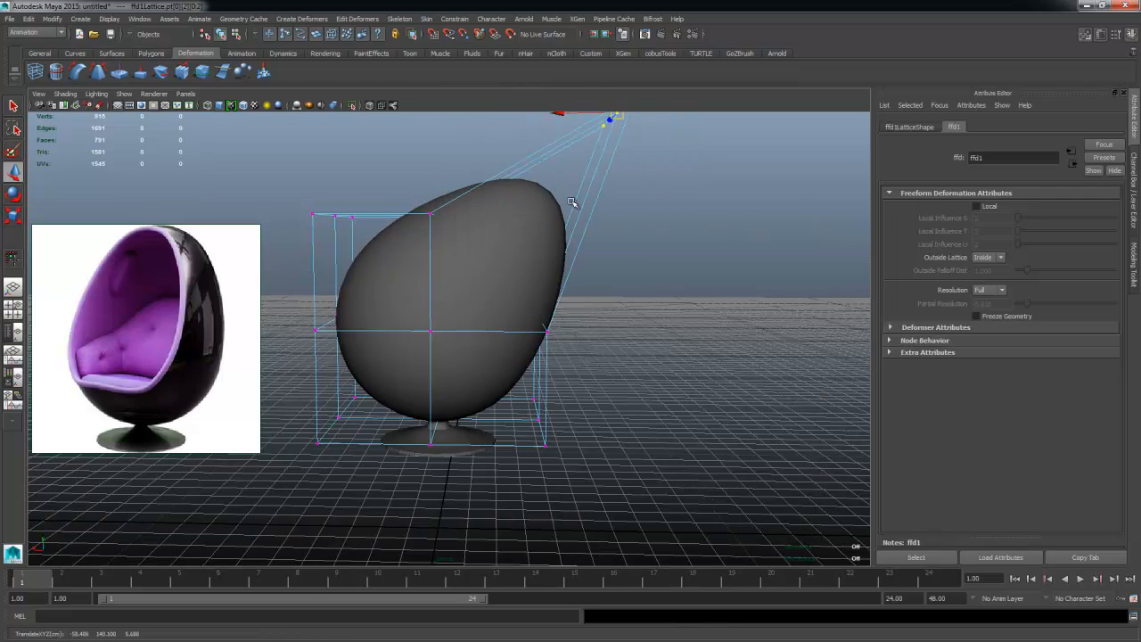
pyautogui.hotkey('ctrl', 'z')
# Step: Raise the lattice's entire top layer of points to stretch the sphere into an egg, and scale the layer slightly inward
pyautogui.keyDown('alt'); pyautogui.moveTo(429, 180); pyautogui.dragTo(518, 222, button='middle'); pyautogui.keyUp('alt')
pyautogui.moveTo(360, 212); pyautogui.dragTo(703, 283)
pyautogui.keyDown('alt'); pyautogui.moveTo(503, 261); pyautogui.dragTo(516, 268); pyautogui.keyUp('alt')
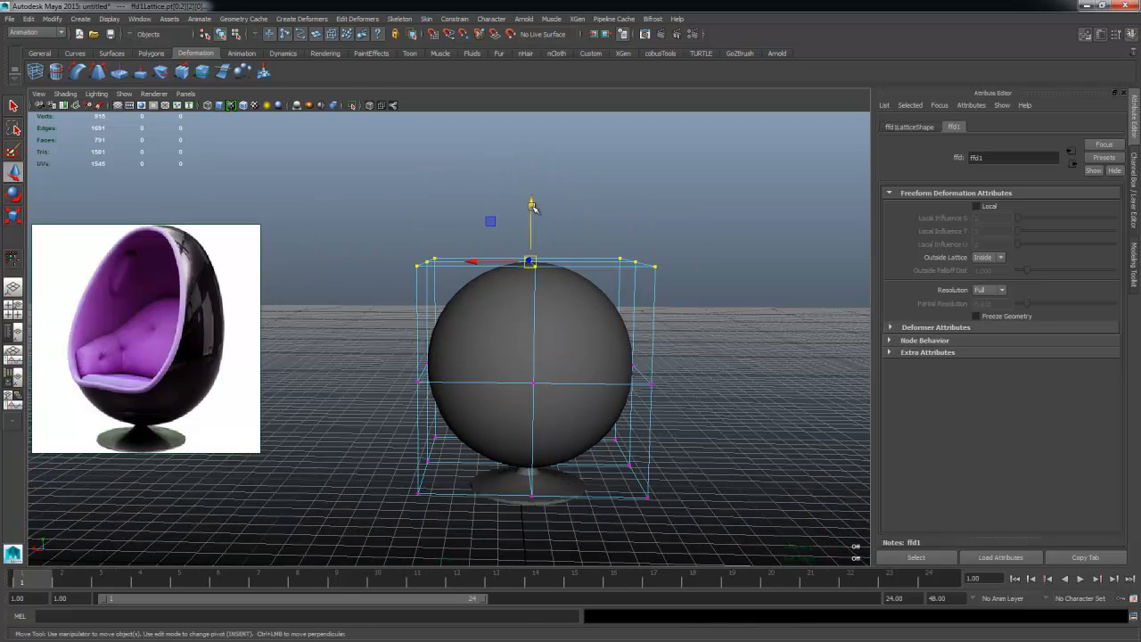
pyautogui.moveTo(534, 200); pyautogui.dragTo(511, 186)
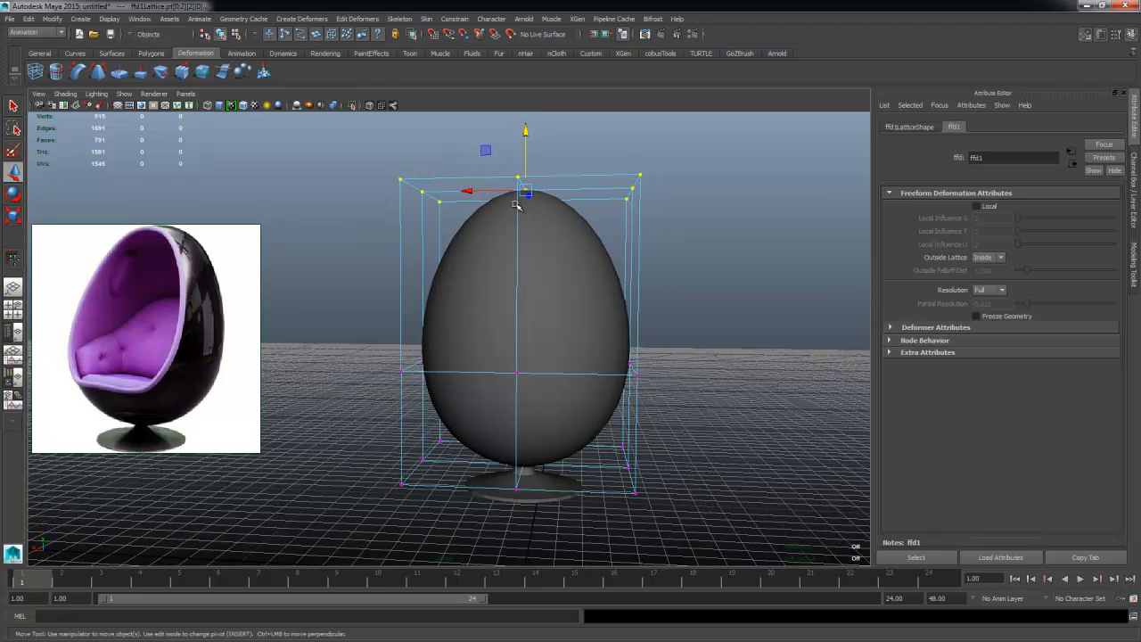
pyautogui.press('r')
pyautogui.moveTo(524, 189)
pyautogui.mouseDown()
pyautogui.moveTo(505, 193)
pyautogui.moveTo(520, 191)
pyautogui.mouseUp()
pyautogui.moveTo(491, 230)
pyautogui.keyDown('alt'); pyautogui.mouseDown()
pyautogui.moveTo(634, 247)
pyautogui.moveTo(556, 228)
pyautogui.moveTo(497, 234)
pyautogui.moveTo(502, 216)
pyautogui.mouseUp(); pyautogui.keyUp('alt')
# Step: Select the lattice's middle layer of points, scale it outward to widen the egg, and lower the layer slightly
pyautogui.keyDown('alt'); pyautogui.moveTo(503, 257); pyautogui.dragTo(659, 374); pyautogui.keyUp('alt')
pyautogui.press('w')
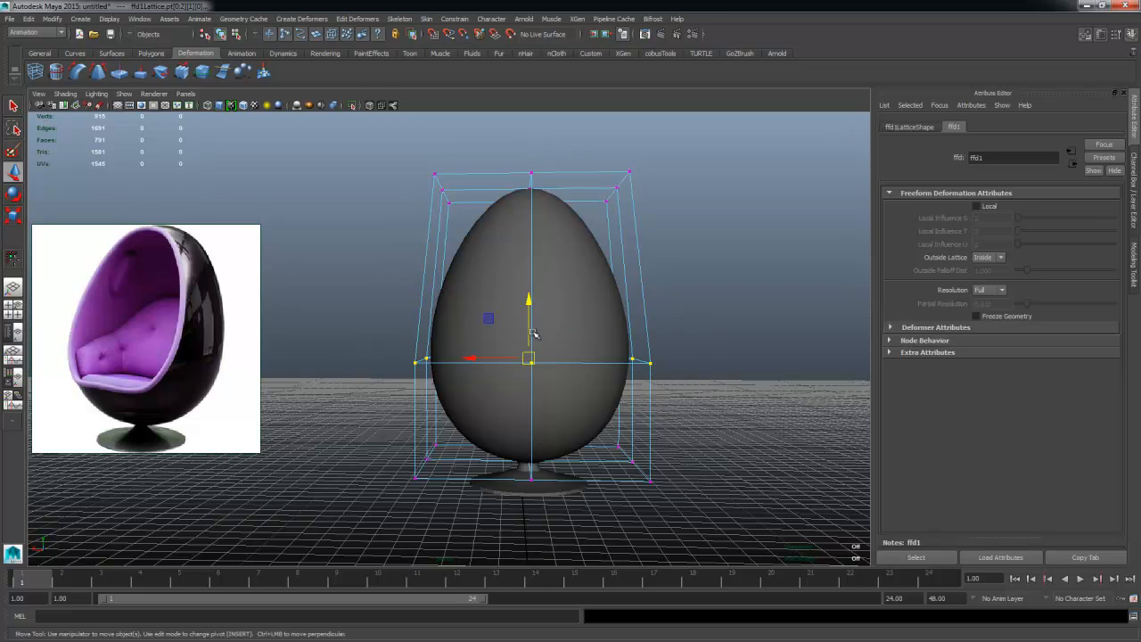
pyautogui.press('r')
pyautogui.moveTo(528, 359); pyautogui.dragTo(545, 362)
pyautogui.press('w')
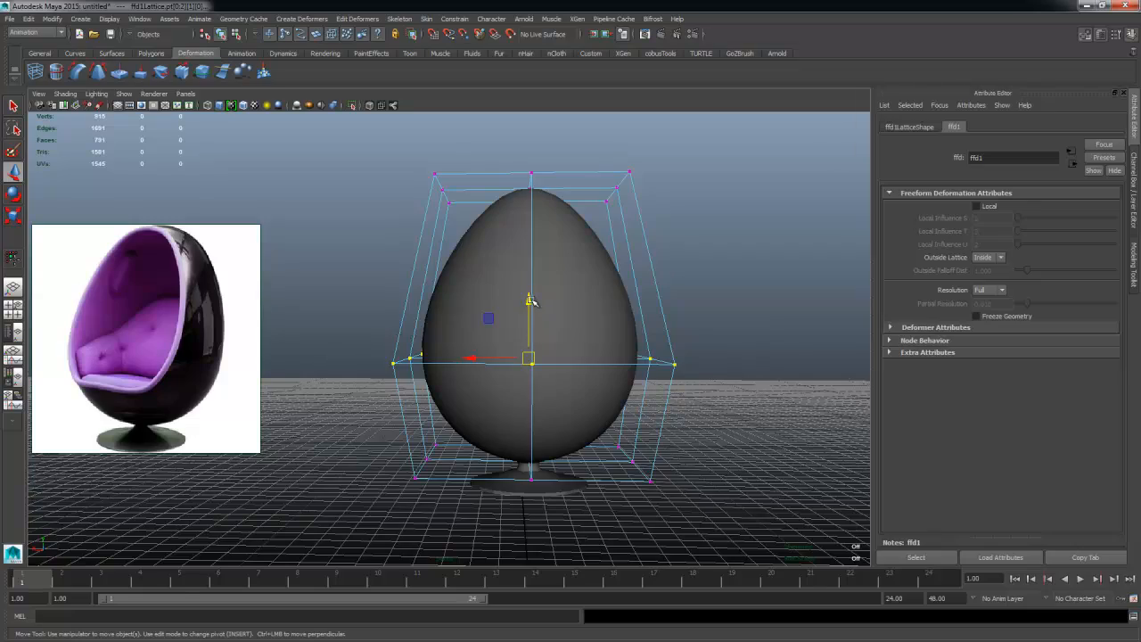
pyautogui.moveTo(529, 302); pyautogui.dragTo(474, 283)
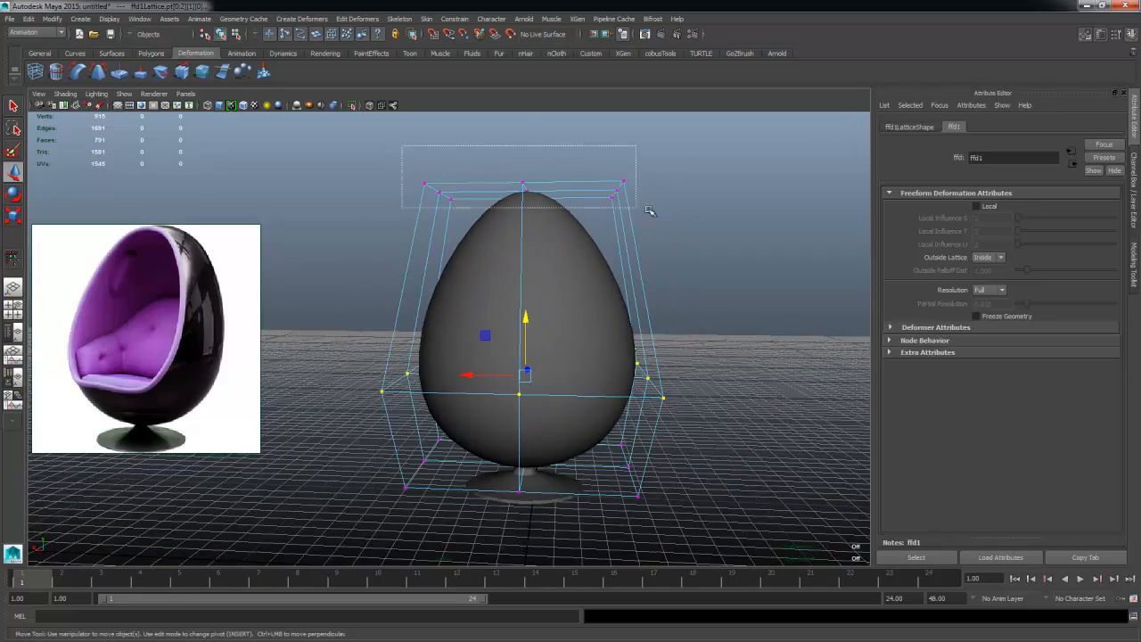
# Step: Scale the lattice's top layer of points slightly outward and shift it horizontally so the egg leans back
pyautogui.moveTo(650, 210); pyautogui.dragTo(704, 223)
pyautogui.keyDown('alt'); pyautogui.moveTo(704, 223); pyautogui.dragTo(538, 265); pyautogui.keyUp('alt')
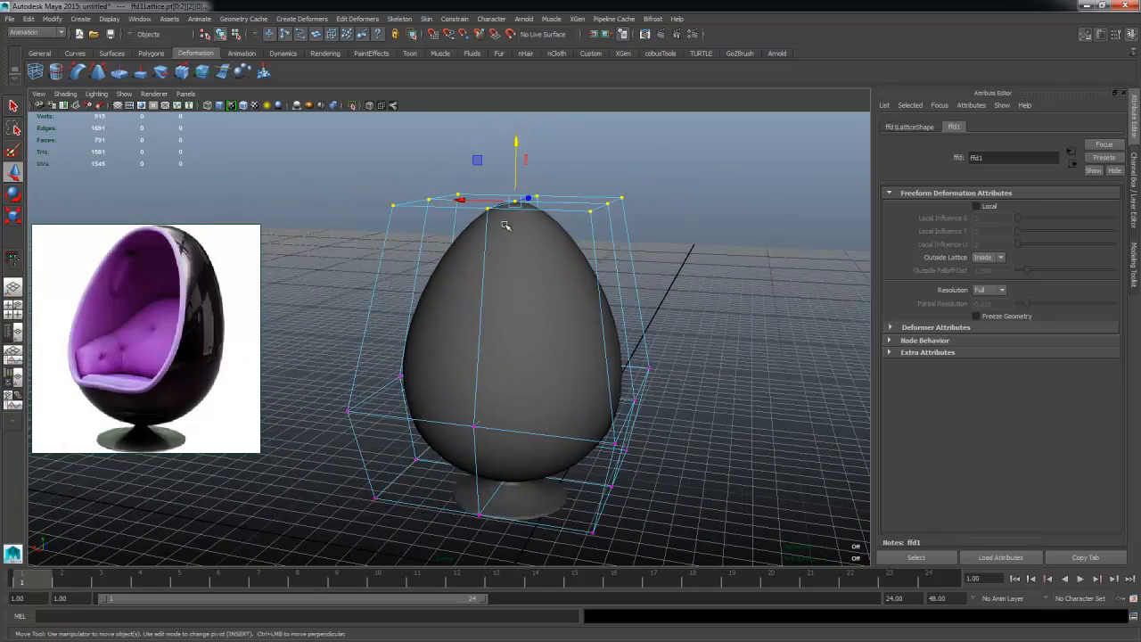
pyautogui.press('r')
pyautogui.moveTo(518, 203); pyautogui.dragTo(539, 207)
pyautogui.keyDown('alt'); pyautogui.moveTo(538, 232); pyautogui.dragTo(556, 220); pyautogui.keyUp('alt')
pyautogui.press('w')
pyautogui.moveTo(465, 186); pyautogui.dragTo(591, 275)
# Step: Return to object mode, select the egg mesh, and delete its history to bake in the lattice deformation
pyautogui.rightClick(579, 265)
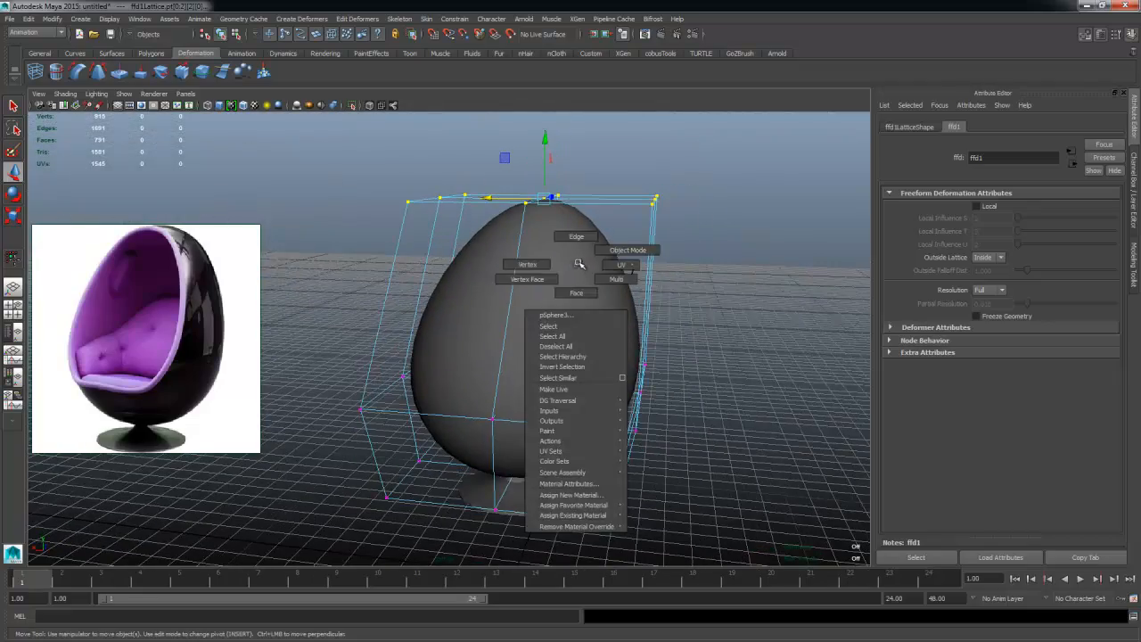
pyautogui.moveTo(580, 265); pyautogui.dragTo(628, 250, button='right')
pyautogui.click(530, 283)
pyautogui.keyDown('alt'); pyautogui.moveTo(530, 283); pyautogui.dragTo(436, 255); pyautogui.keyUp('alt')
pyautogui.scroll(4, 654, 285)
pyautogui.scroll(-2, 641, 276)
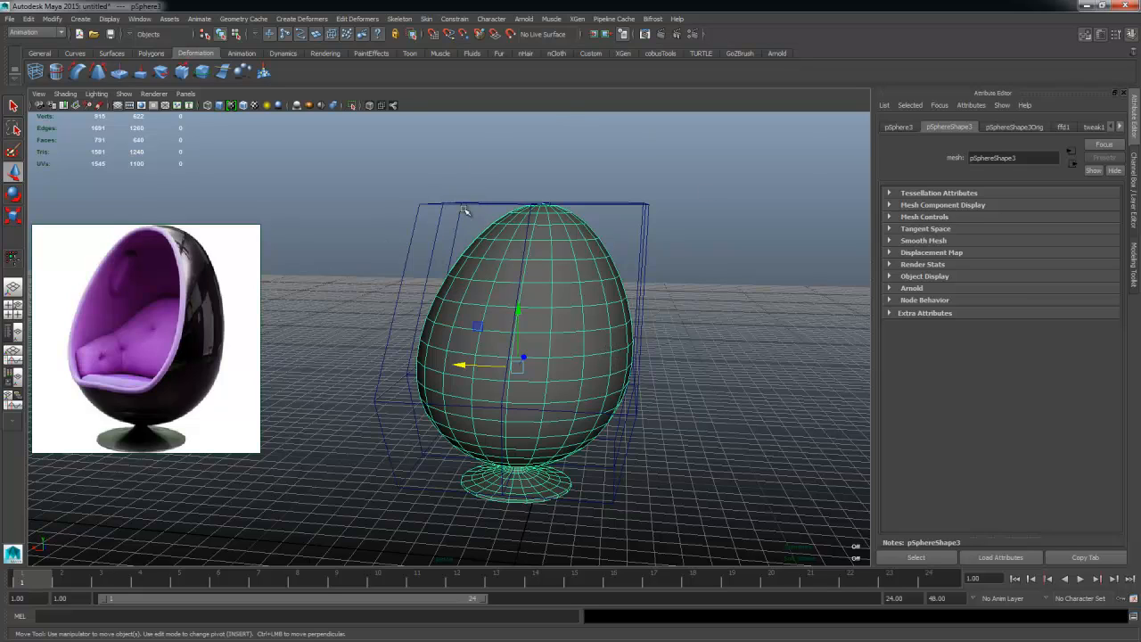
pyautogui.hotkey('alt', 'shift', 'd')
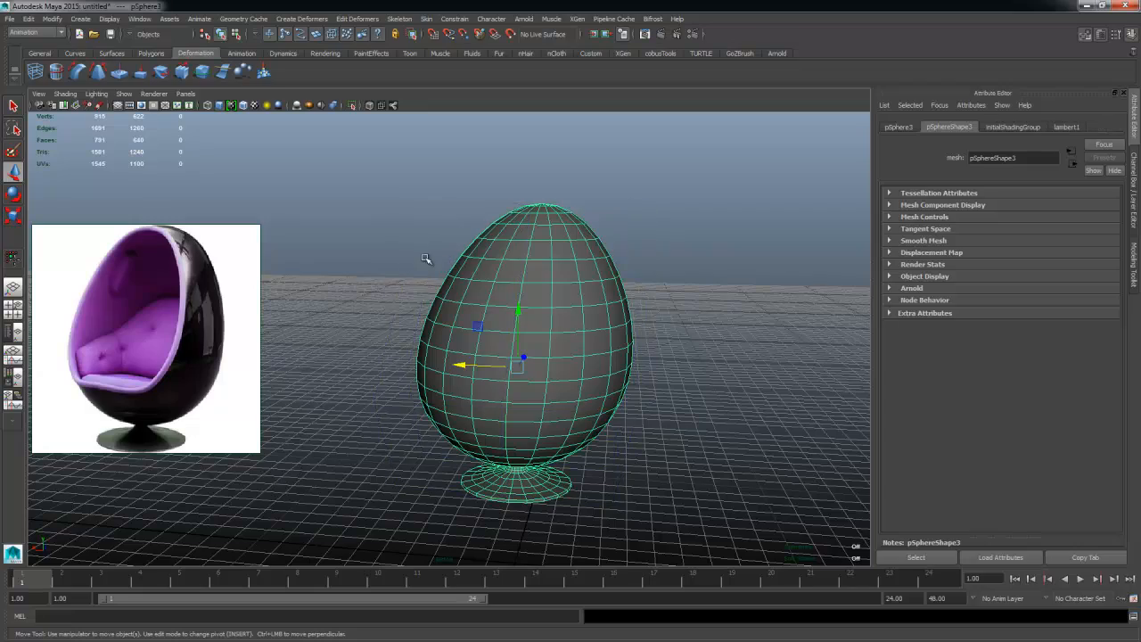
# Step: Examine the egg's shape from several sides and compare it with the reference chair's shell and opening
pyautogui.keyDown('alt'); pyautogui.moveTo(428, 257); pyautogui.dragTo(584, 317); pyautogui.keyUp('alt')
pyautogui.keyDown('alt'); pyautogui.moveTo(400, 331); pyautogui.dragTo(580, 343, button='right'); pyautogui.keyUp('alt')
pyautogui.keyDown('alt'); pyautogui.moveTo(579, 343); pyautogui.dragTo(483, 307); pyautogui.keyUp('alt')
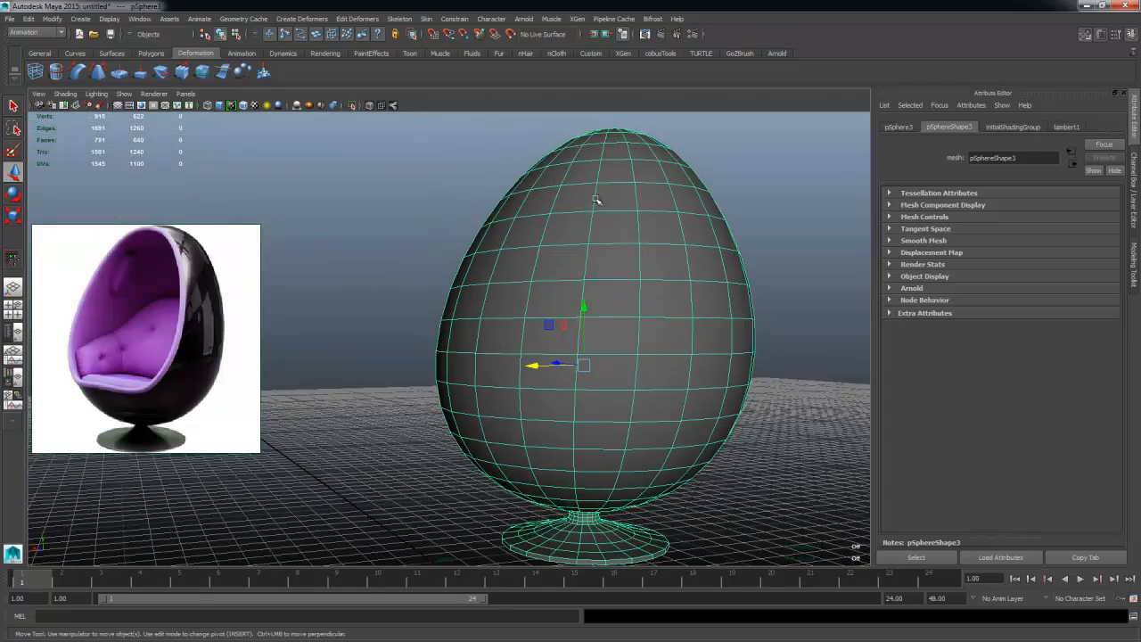
pyautogui.keyDown('alt'); pyautogui.moveTo(678, 328); pyautogui.dragTo(522, 311, button='right'); pyautogui.keyUp('alt')
pyautogui.keyDown('alt'); pyautogui.moveTo(523, 312); pyautogui.dragTo(680, 288); pyautogui.keyUp('alt')
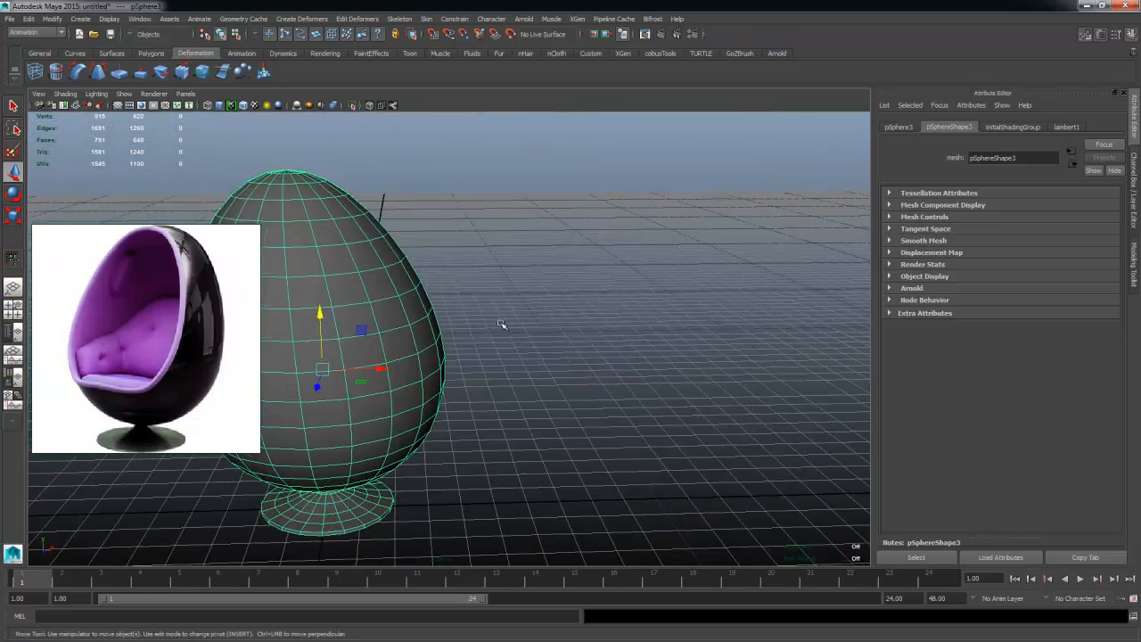
pyautogui.keyDown('alt'); pyautogui.moveTo(502, 321); pyautogui.dragTo(532, 264); pyautogui.keyUp('alt')
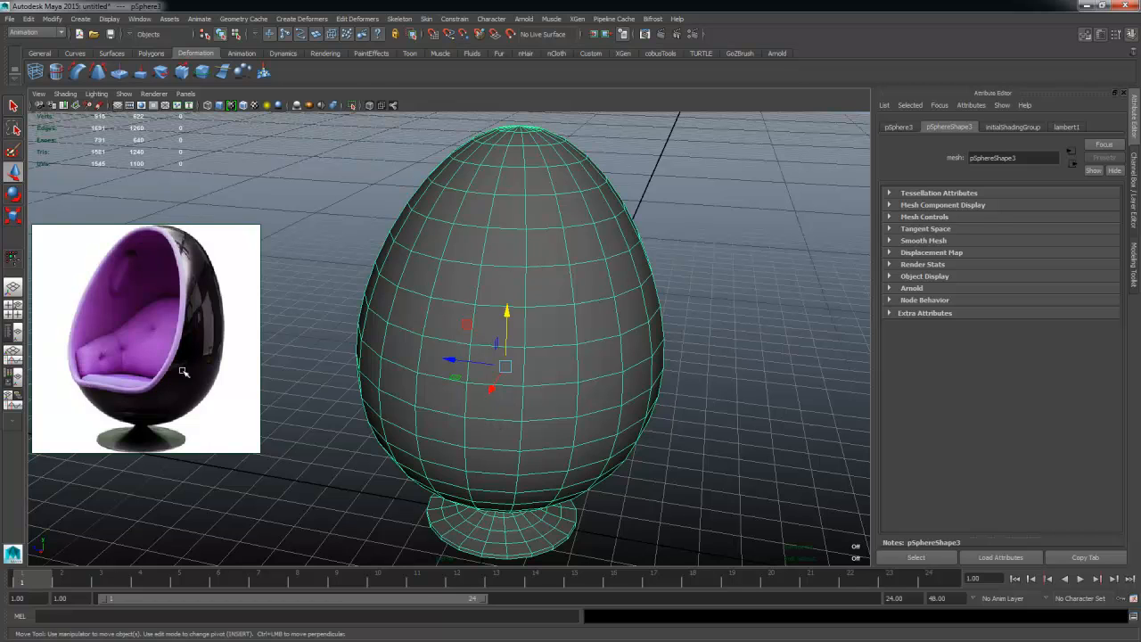
pyautogui.keyDown('alt'); pyautogui.moveTo(567, 362); pyautogui.dragTo(380, 347); pyautogui.keyUp('alt')
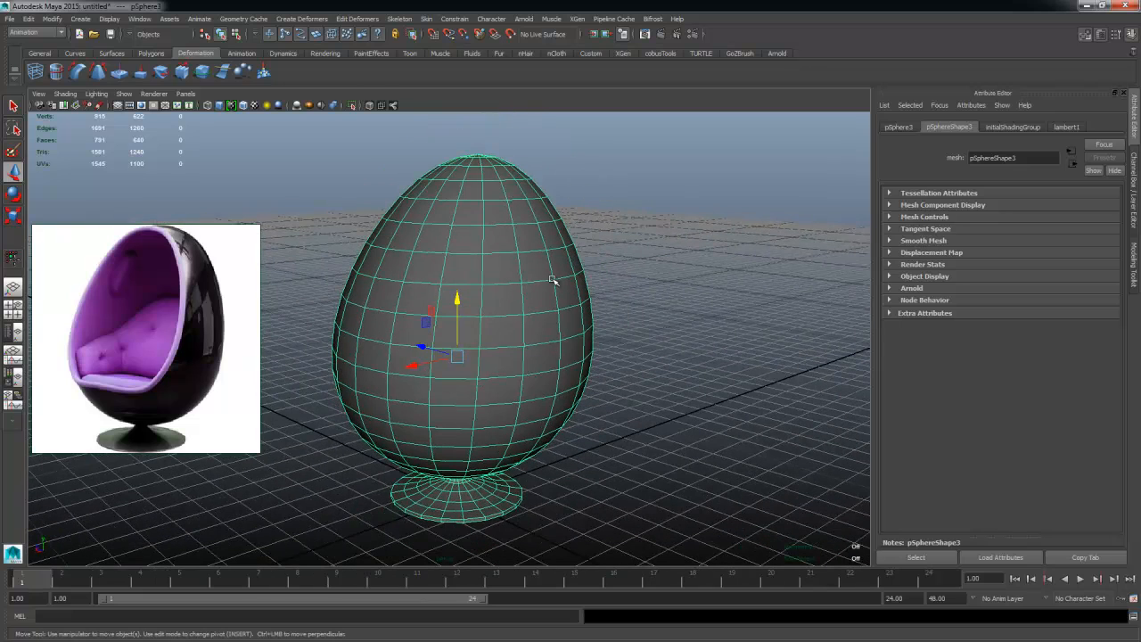
pyautogui.keyDown('alt'); pyautogui.moveTo(556, 275); pyautogui.dragTo(543, 288); pyautogui.keyUp('alt')
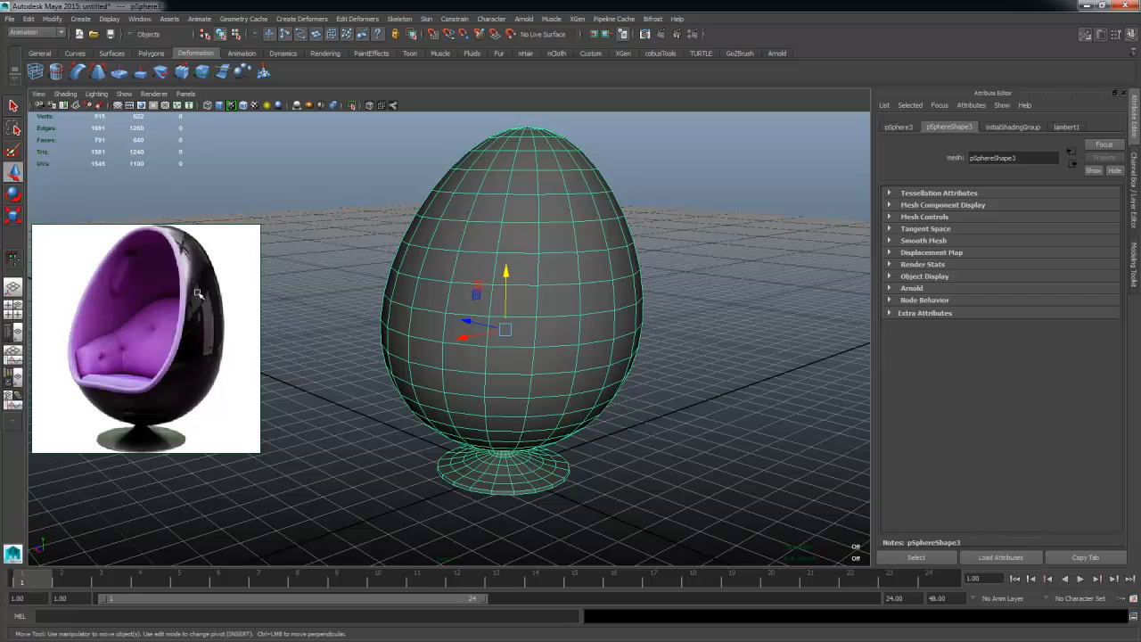
pyautogui.keyDown('alt'); pyautogui.moveTo(734, 293); pyautogui.dragTo(657, 295); pyautogui.keyUp('alt')
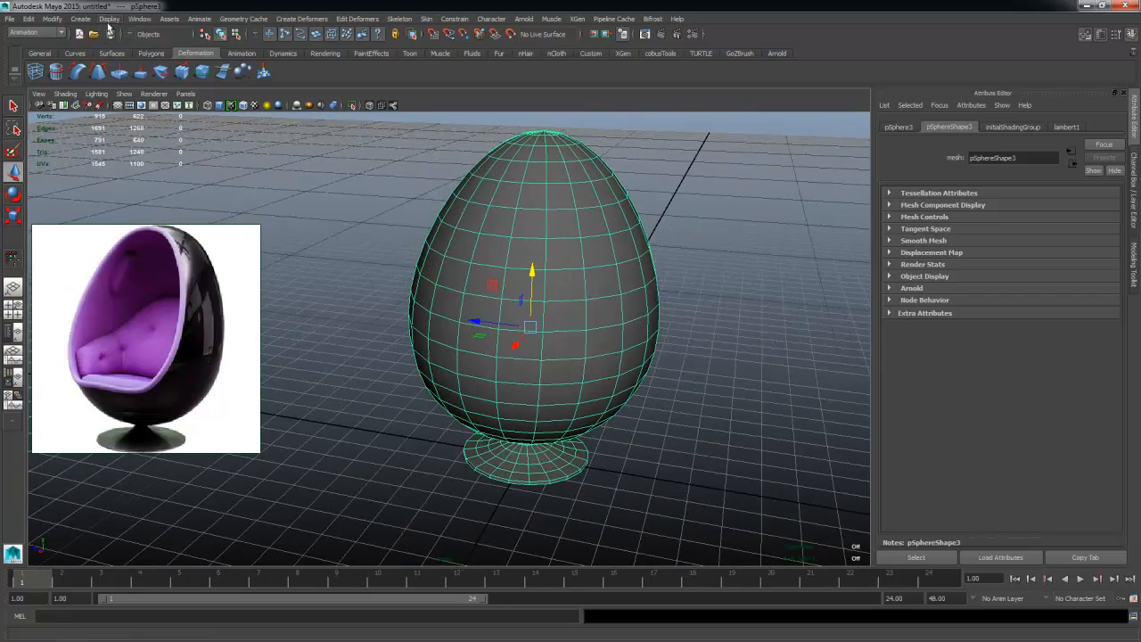
# Step: Create a NURBS circle and move it out and up beside the egg, to about X 38.4 and Y 66.6
pyautogui.click(110, 20)
pyautogui.moveTo(80, 19)
pyautogui.moveTo(162, 35)
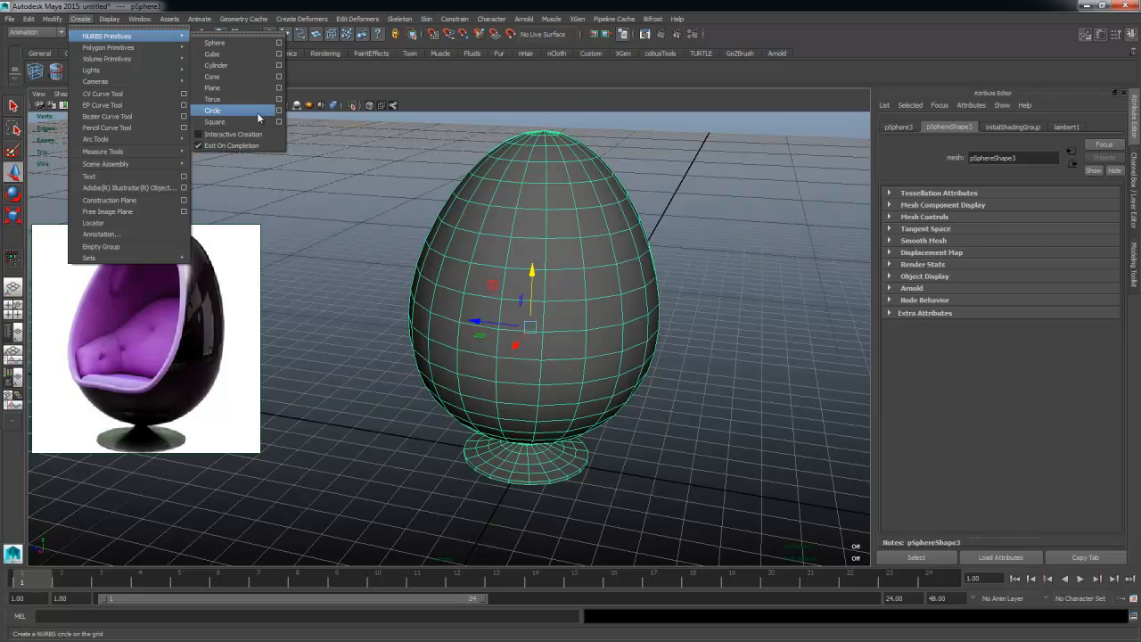
pyautogui.click(264, 110)
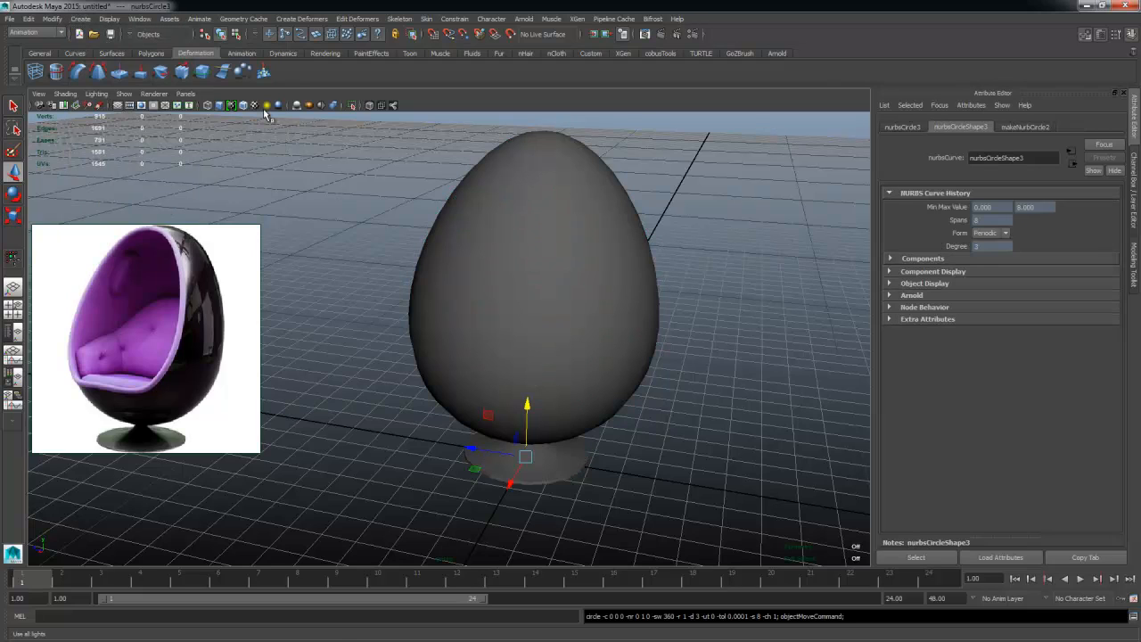
pyautogui.moveTo(509, 484); pyautogui.dragTo(474, 562)
pyautogui.moveTo(491, 472); pyautogui.dragTo(476, 224)
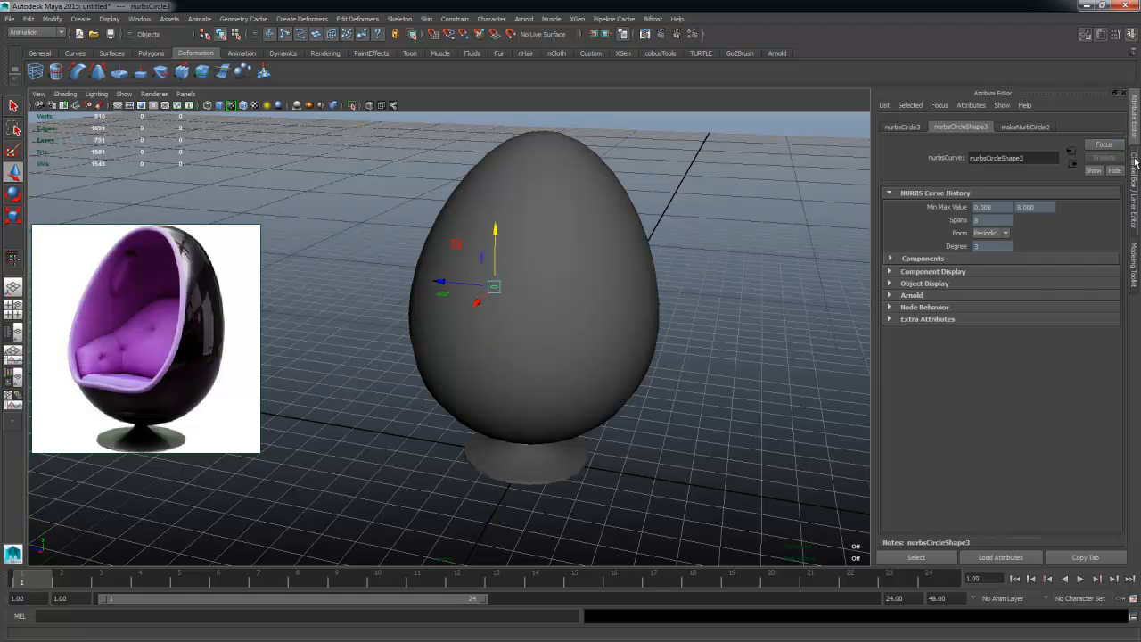
# Step: Enlarge the NURBS circle through its makeNurbCircle2 inputs, trying radii of 10 and 50 and settling on 30
pyautogui.click(1135, 189)
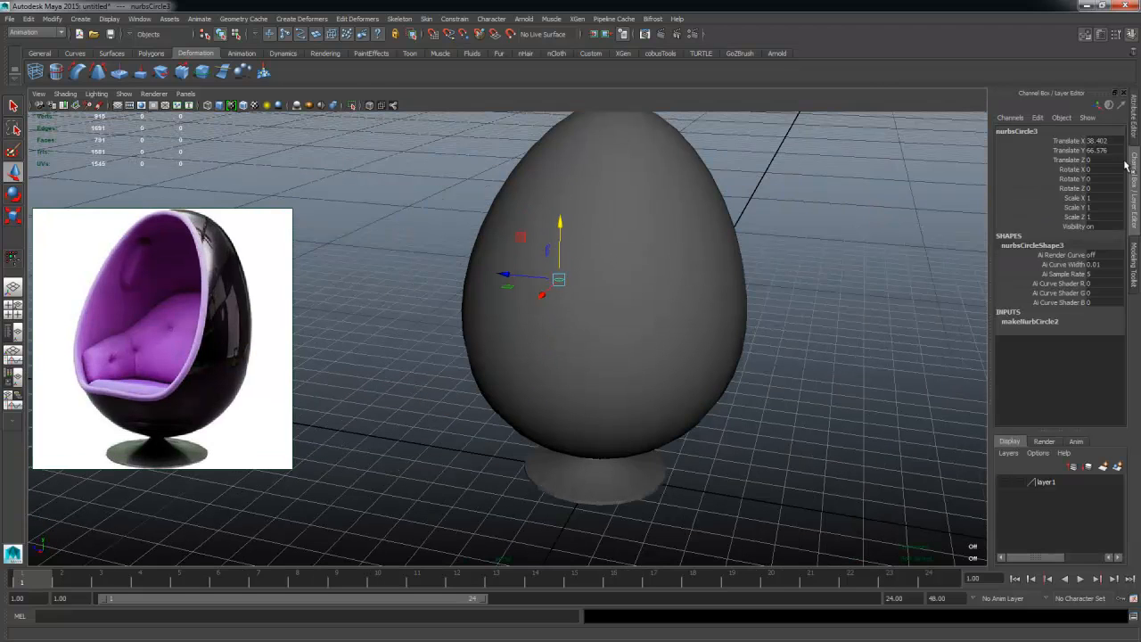
pyautogui.click(1030, 321)
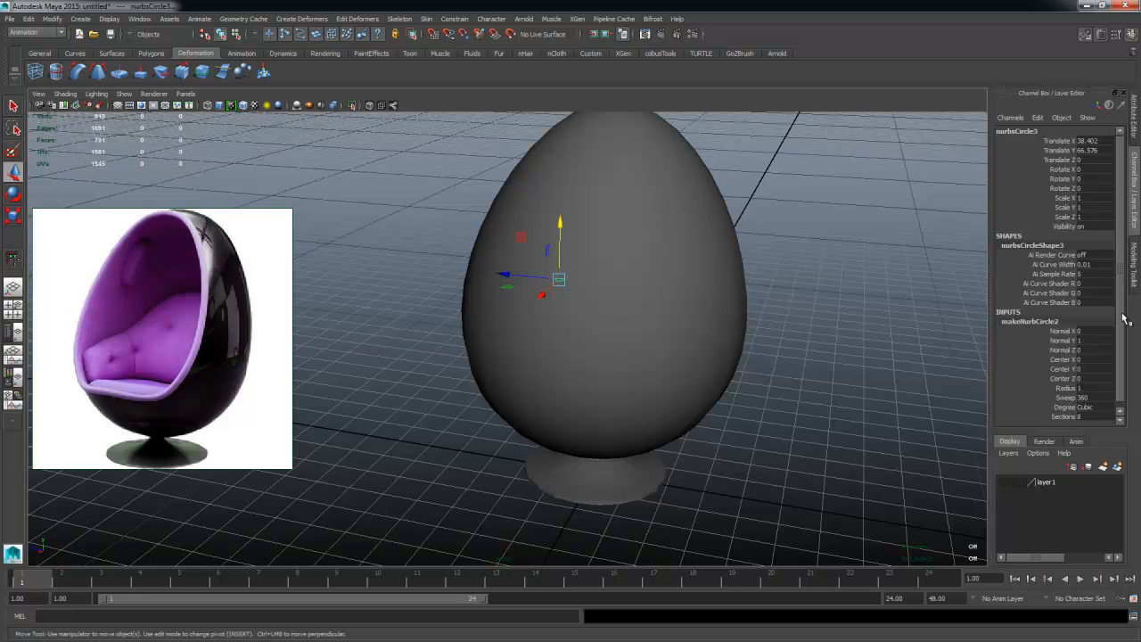
pyautogui.scroll(-1, 1126, 330)
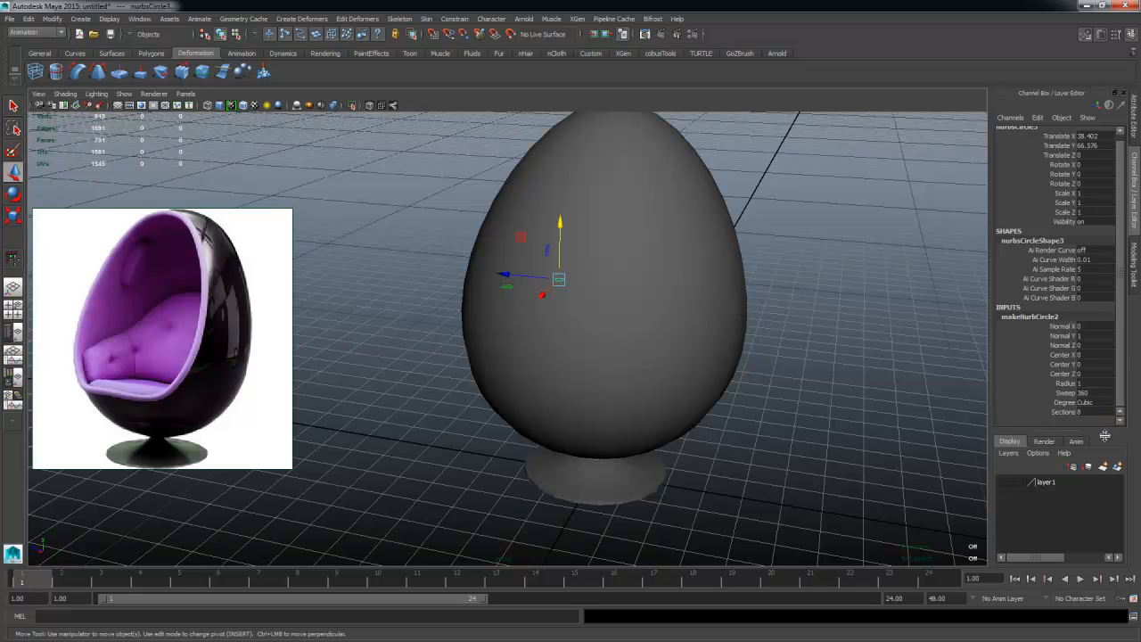
pyautogui.press('r')
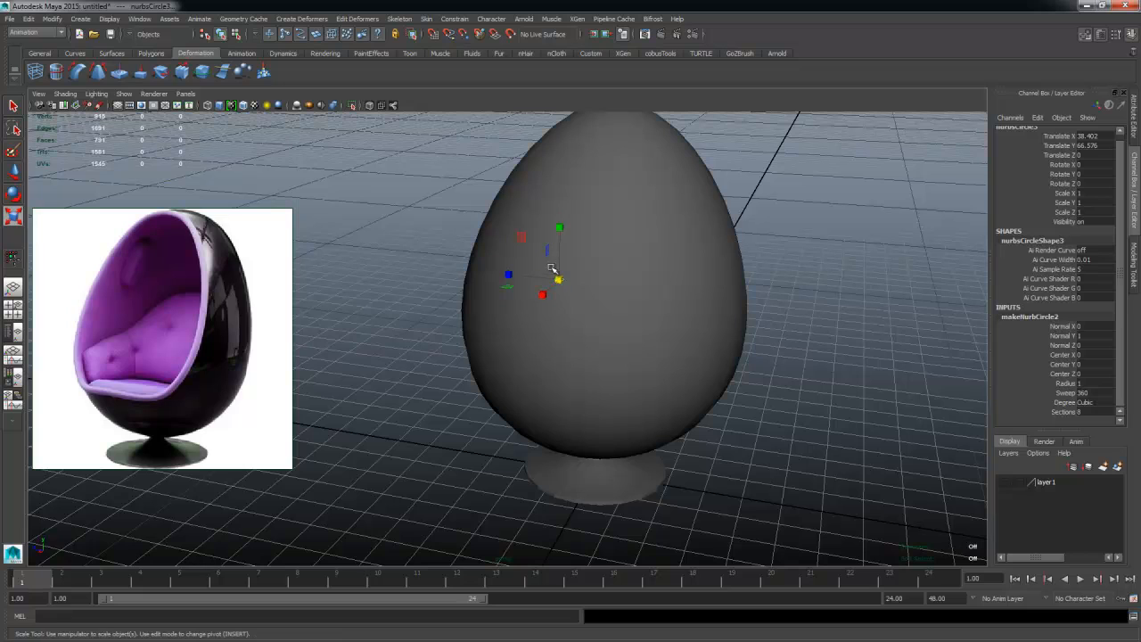
pyautogui.click(1067, 383)
pyautogui.moveTo(569, 374); pyautogui.dragTo(631, 383, button='middle')
pyautogui.keyDown('alt'); pyautogui.moveTo(641, 370); pyautogui.dragTo(537, 365); pyautogui.keyUp('alt')
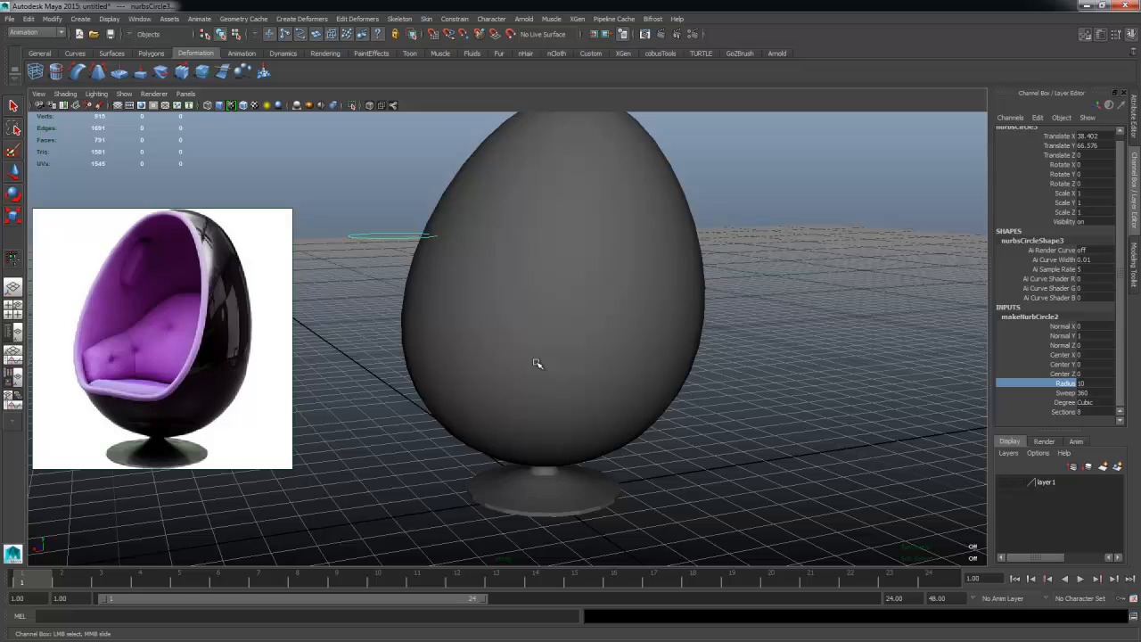
pyautogui.click(1097, 383)
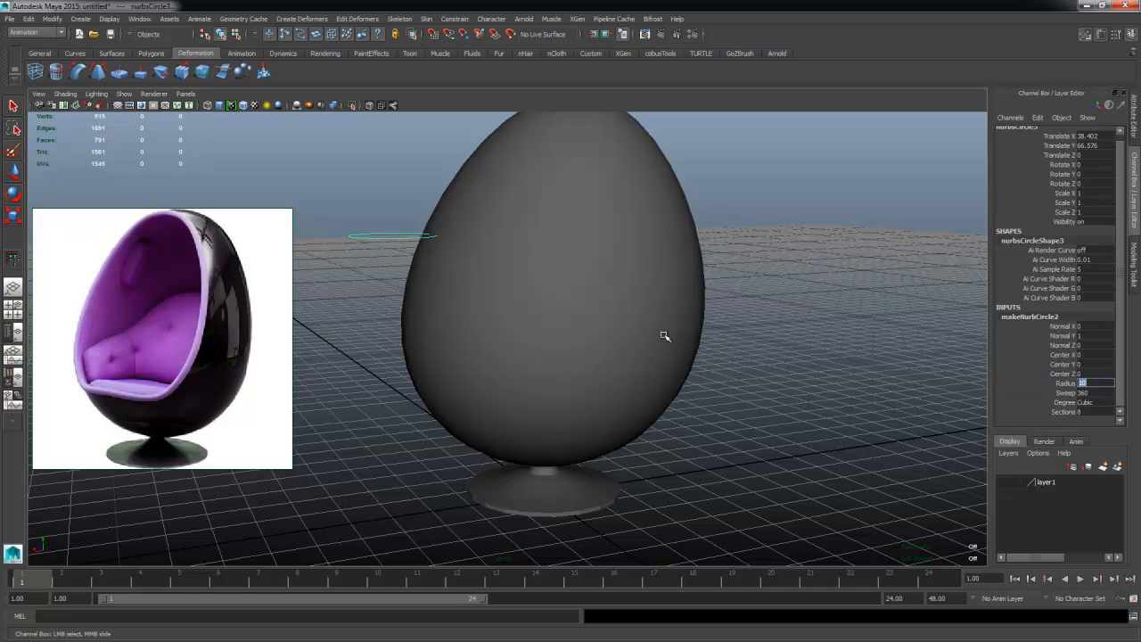
pyautogui.write('30')
pyautogui.press('Return')
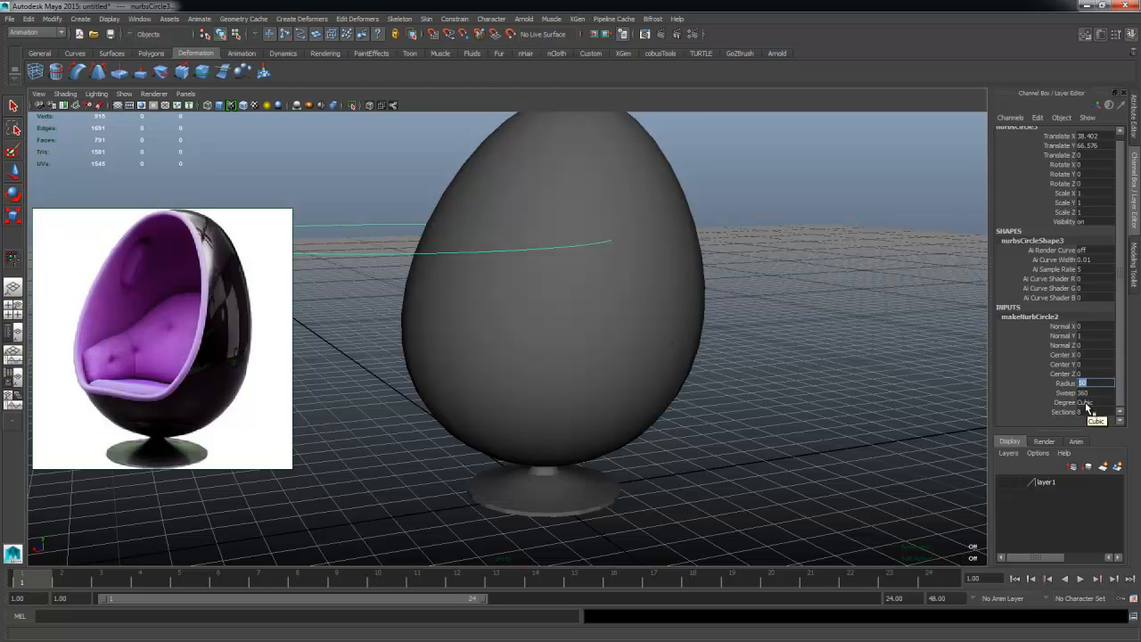
pyautogui.write('30')
pyautogui.press('Return')
pyautogui.keyDown('alt'); pyautogui.moveTo(772, 415); pyautogui.dragTo(800, 361); pyautogui.keyUp('alt')
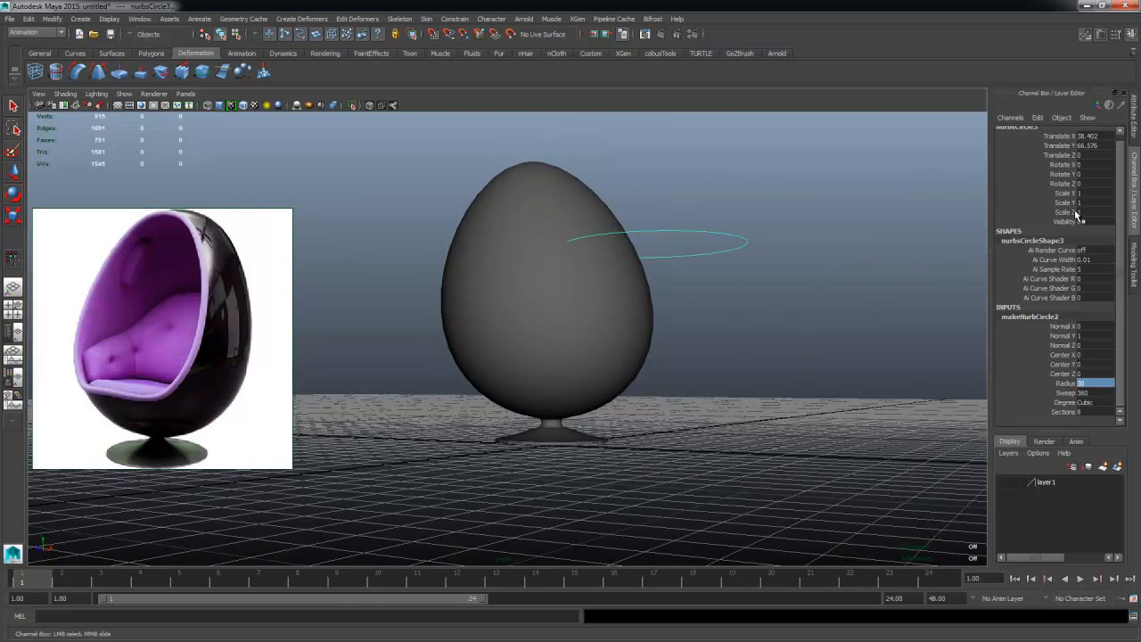
# Step: Set the circle's Rotate Z to 90 so it stands upright, and check its placement against the reference opening
pyautogui.keyDown('alt'); pyautogui.moveTo(655, 229); pyautogui.dragTo(704, 223); pyautogui.keyUp('alt')
pyautogui.press('e')
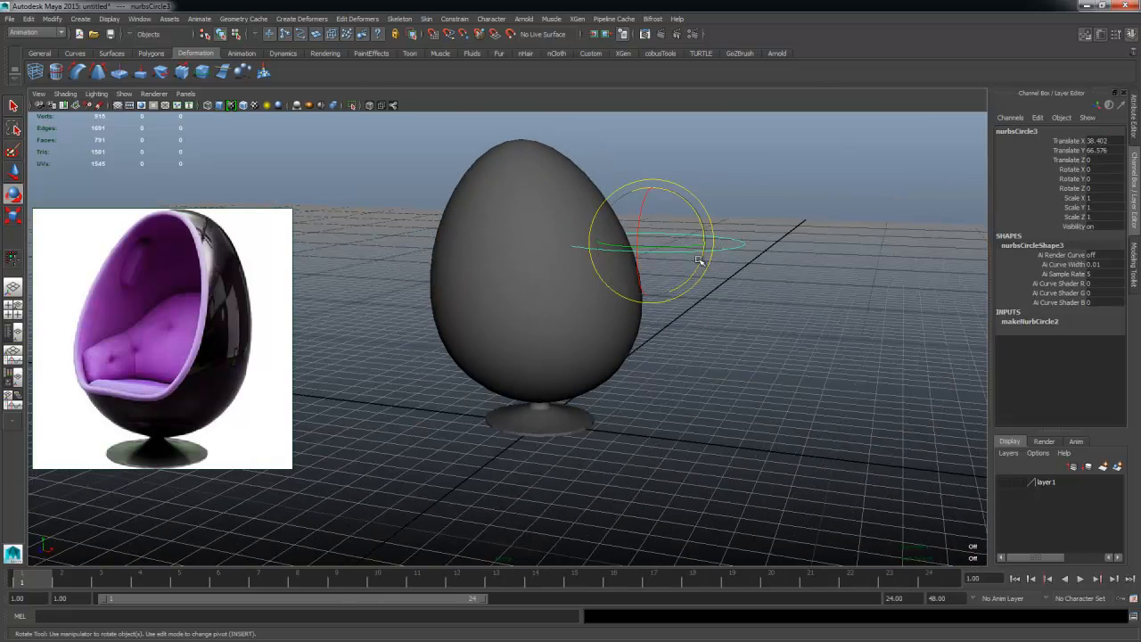
pyautogui.keyDown('alt'); pyautogui.moveTo(633, 214); pyautogui.dragTo(918, 241); pyautogui.keyUp('alt')
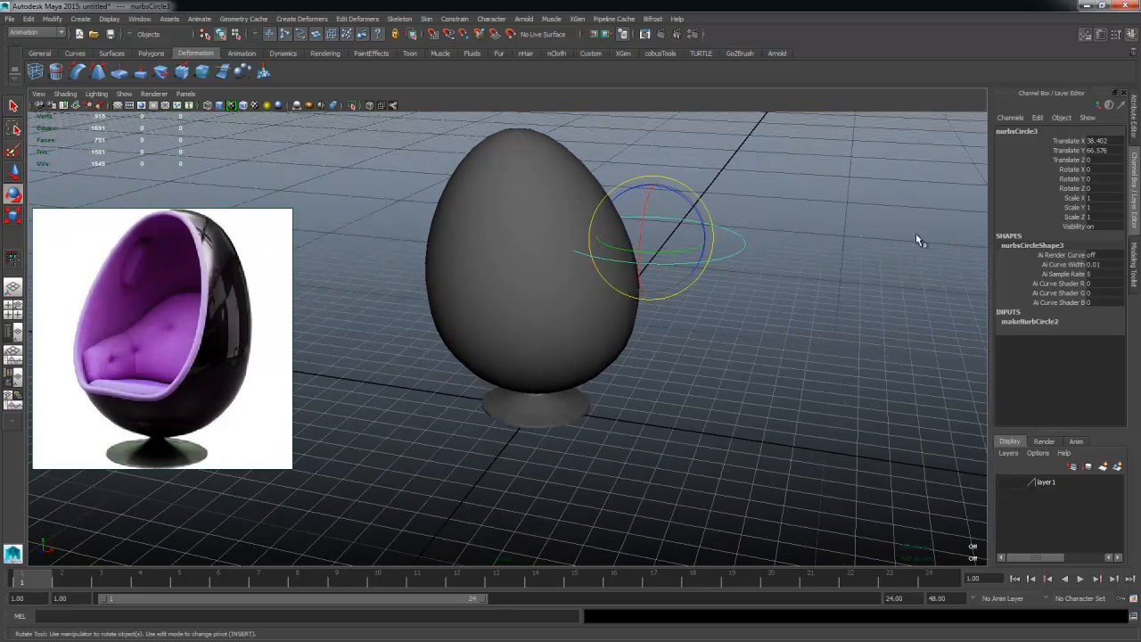
pyautogui.doubleClick(1097, 188)
pyautogui.write('90')
pyautogui.press('Return')
pyautogui.keyDown('alt'); pyautogui.moveTo(699, 477); pyautogui.dragTo(559, 472); pyautogui.keyUp('alt')
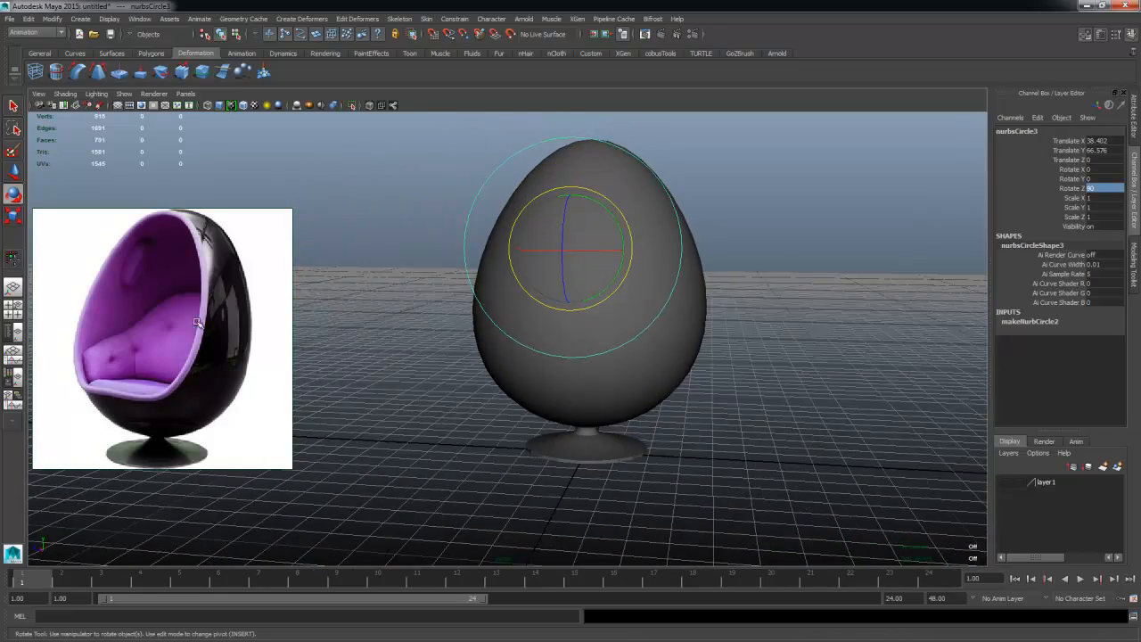
pyautogui.keyDown('alt'); pyautogui.moveTo(393, 267); pyautogui.dragTo(458, 275); pyautogui.keyUp('alt')
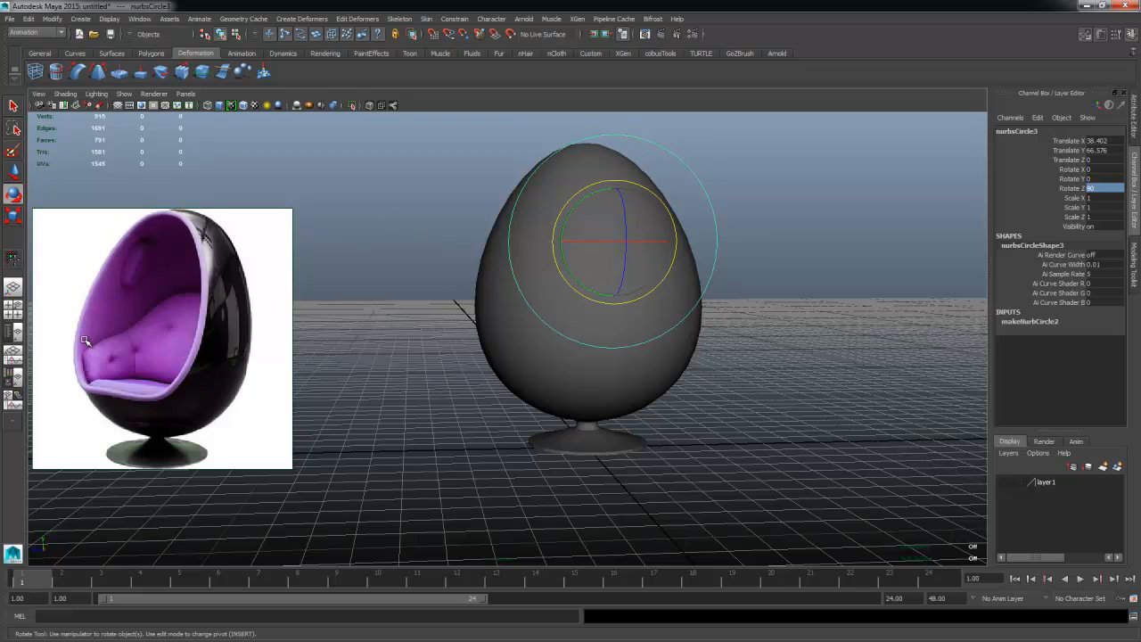
pyautogui.keyDown('alt'); pyautogui.moveTo(583, 401); pyautogui.dragTo(644, 294); pyautogui.keyUp('alt')
pyautogui.keyDown('alt'); pyautogui.moveTo(952, 300); pyautogui.dragTo(723, 258); pyautogui.keyUp('alt')
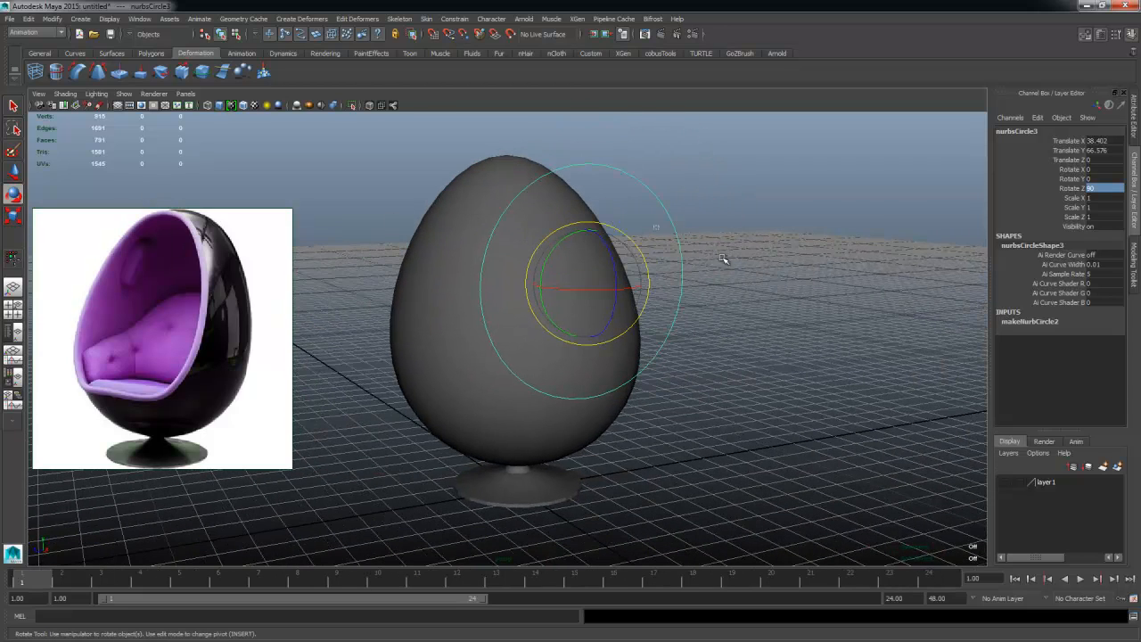
# Step: Try the Linear degree on the circle, display its control vertices, and return the degree to Cubic
pyautogui.click(1032, 321)
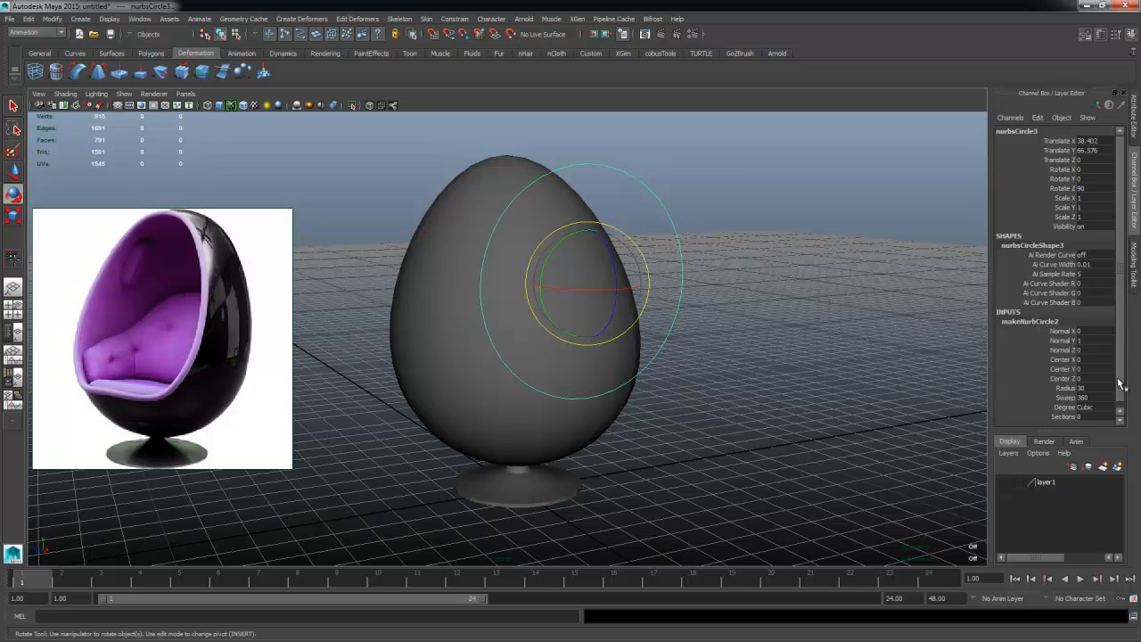
pyautogui.scroll(-1, 1070, 375)
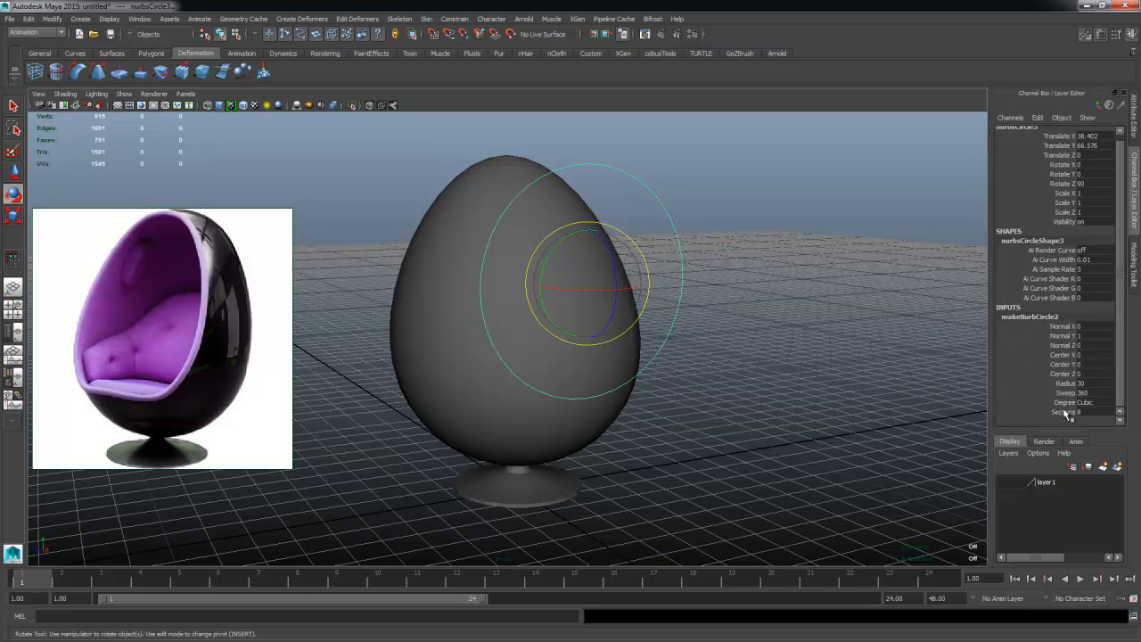
pyautogui.click(1096, 403)
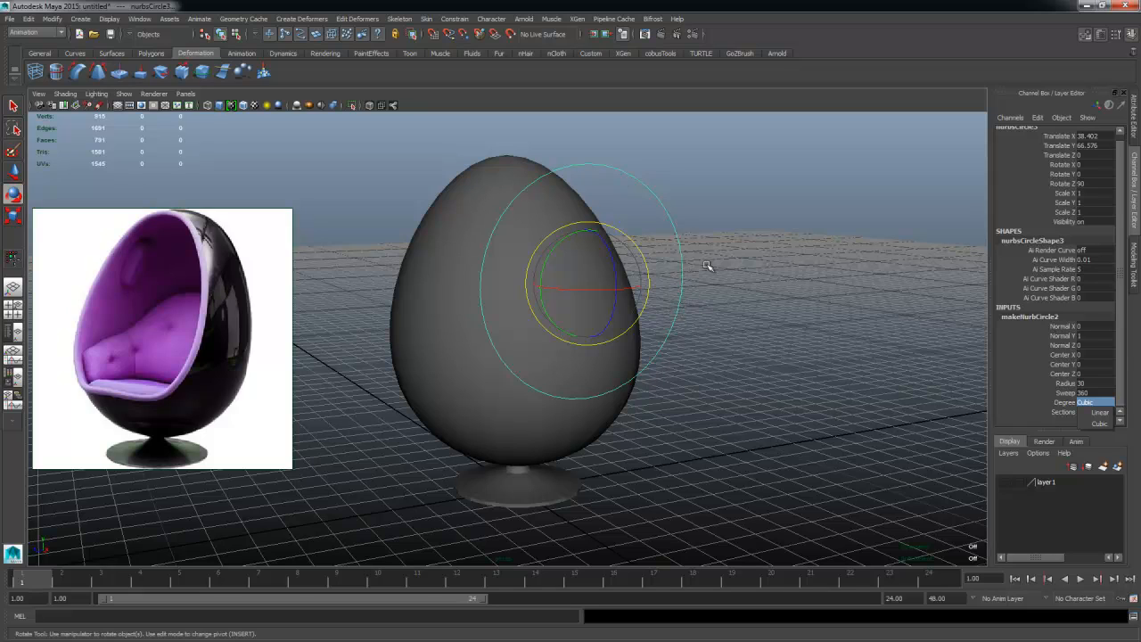
pyautogui.click(1100, 412)
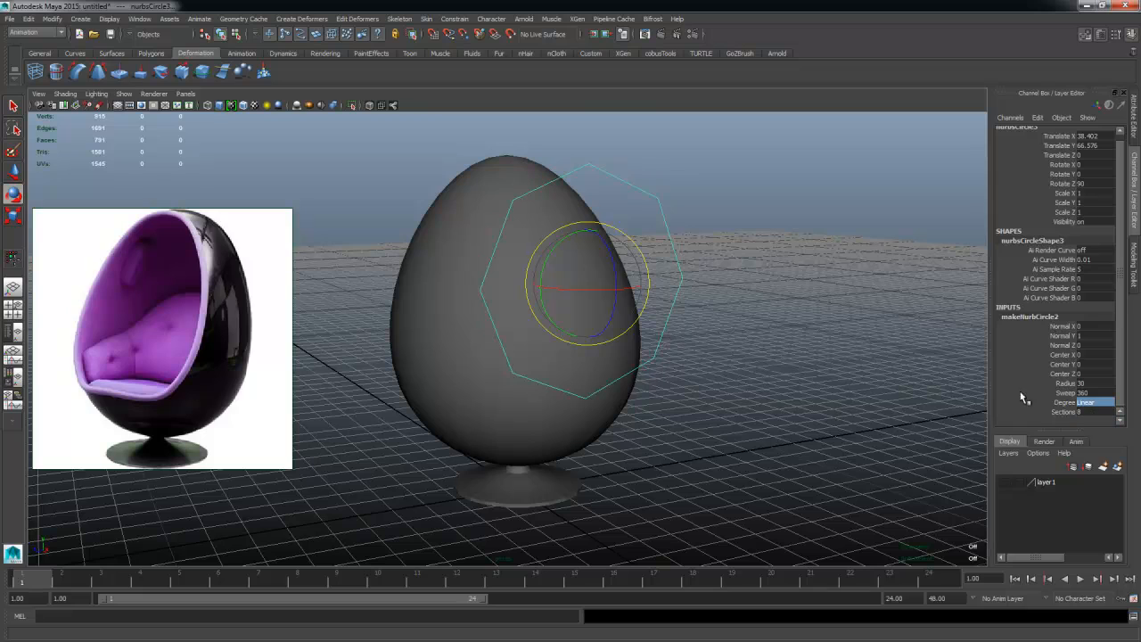
pyautogui.moveTo(651, 194); pyautogui.dragTo(650, 169, button='right')
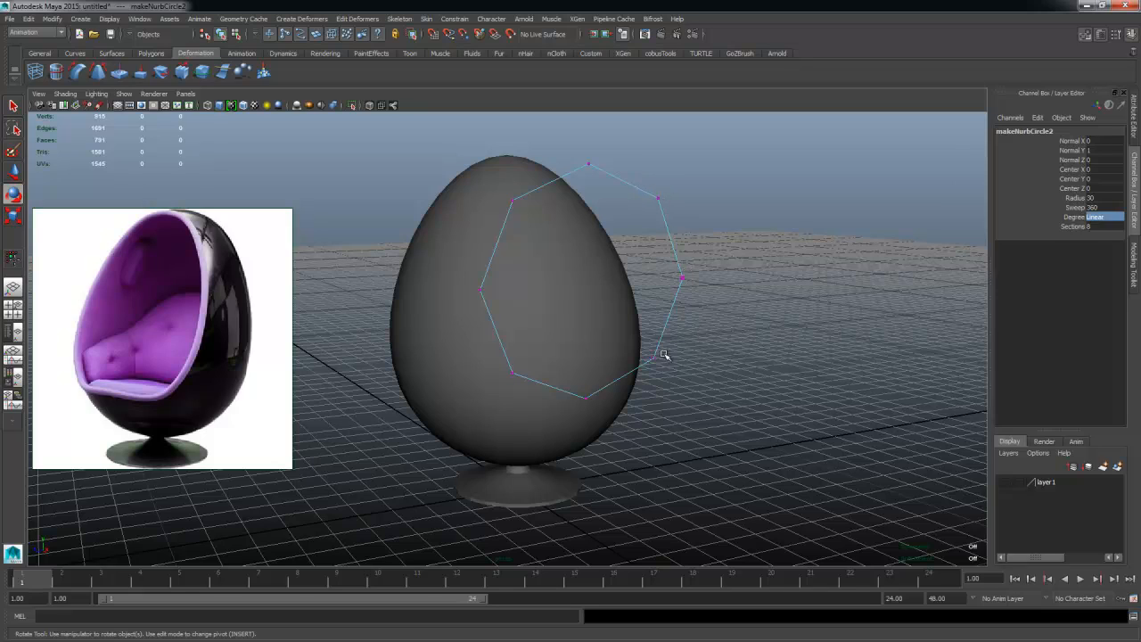
pyautogui.click(1102, 222)
pyautogui.click(1110, 241)
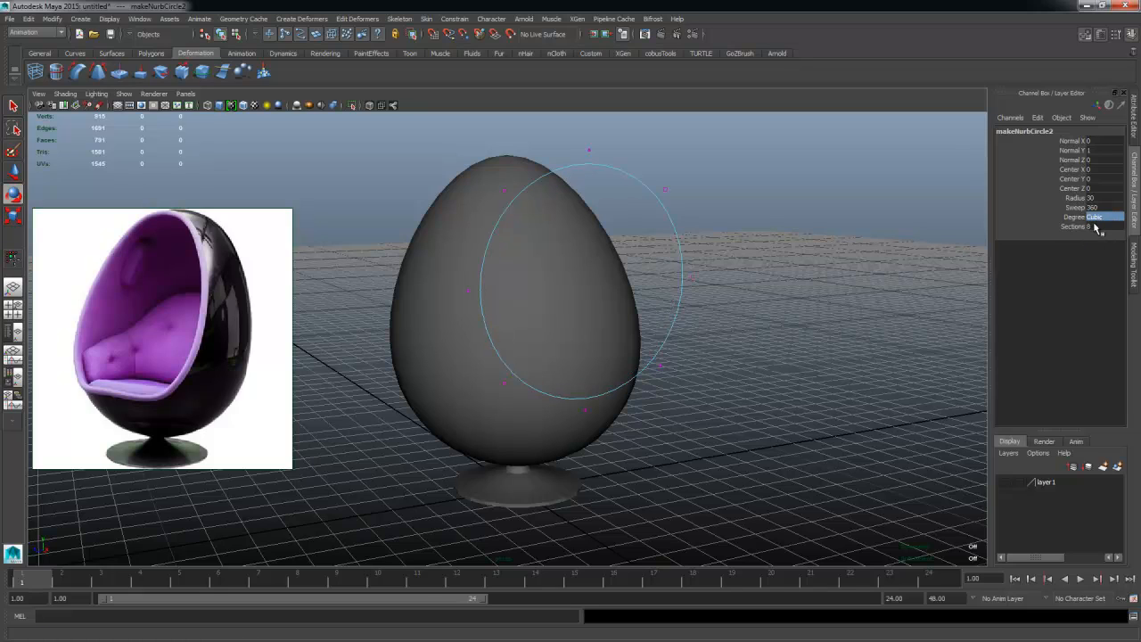
# Step: Set the NURBS circle's Sections to 12 and reselect the circle as an object
pyautogui.doubleClick(1093, 227)
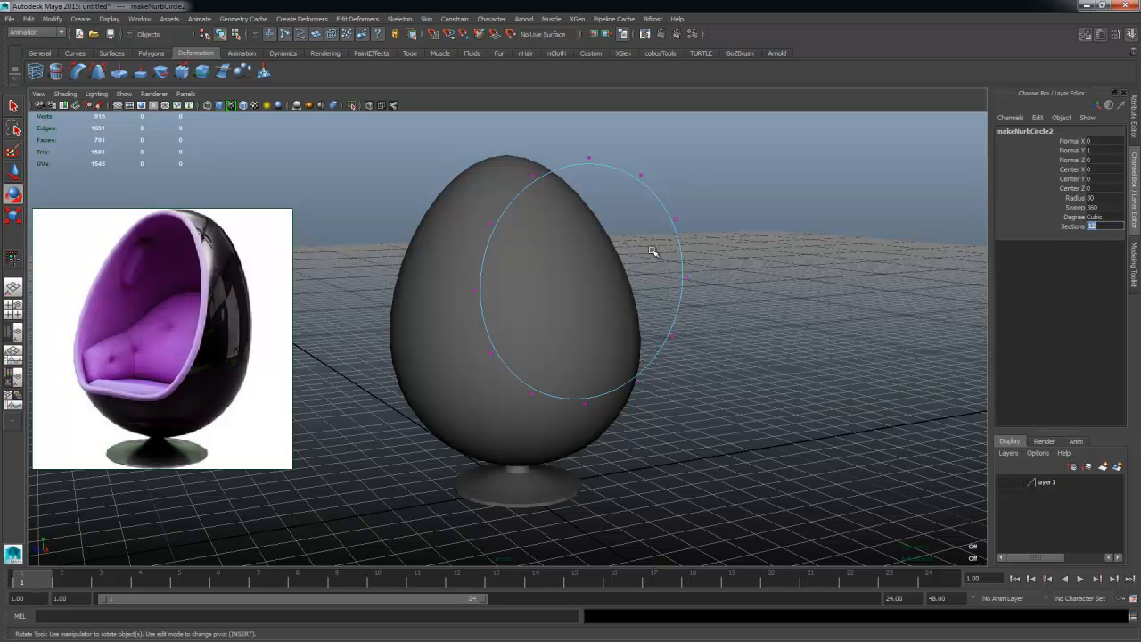
pyautogui.moveTo(596, 164); pyautogui.dragTo(629, 154, button='right')
pyautogui.click(612, 173)
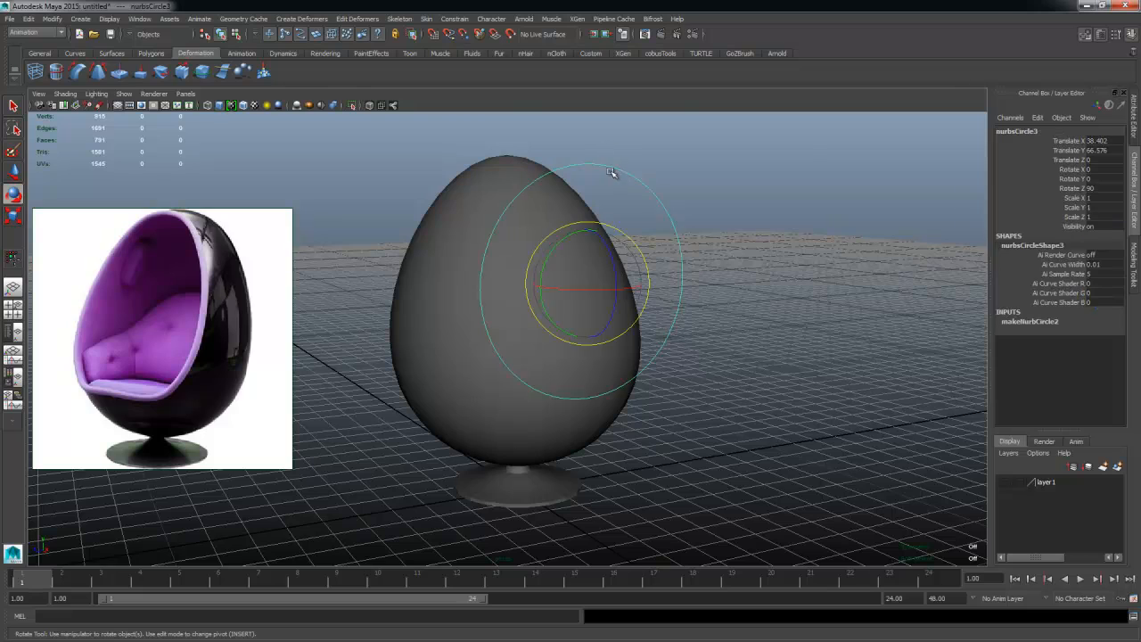
# Step: In the side view, move the circle's lower control vertices down until the opening's bottom edge is nearly flat
pyautogui.press('space')
pyautogui.press('space')
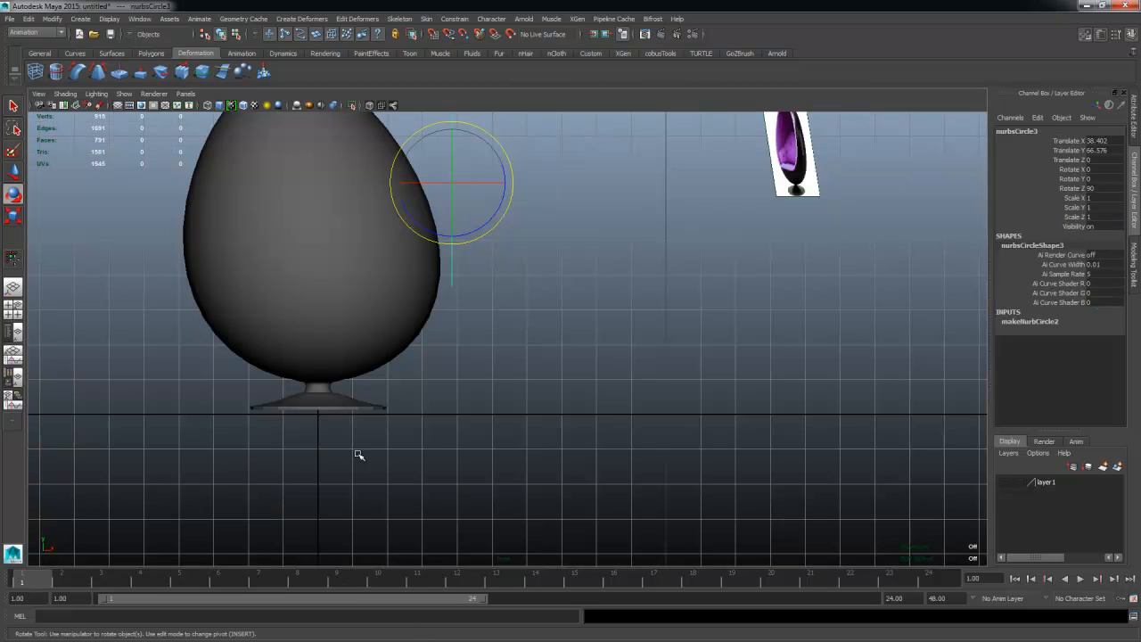
pyautogui.press('space')
pyautogui.press('space')
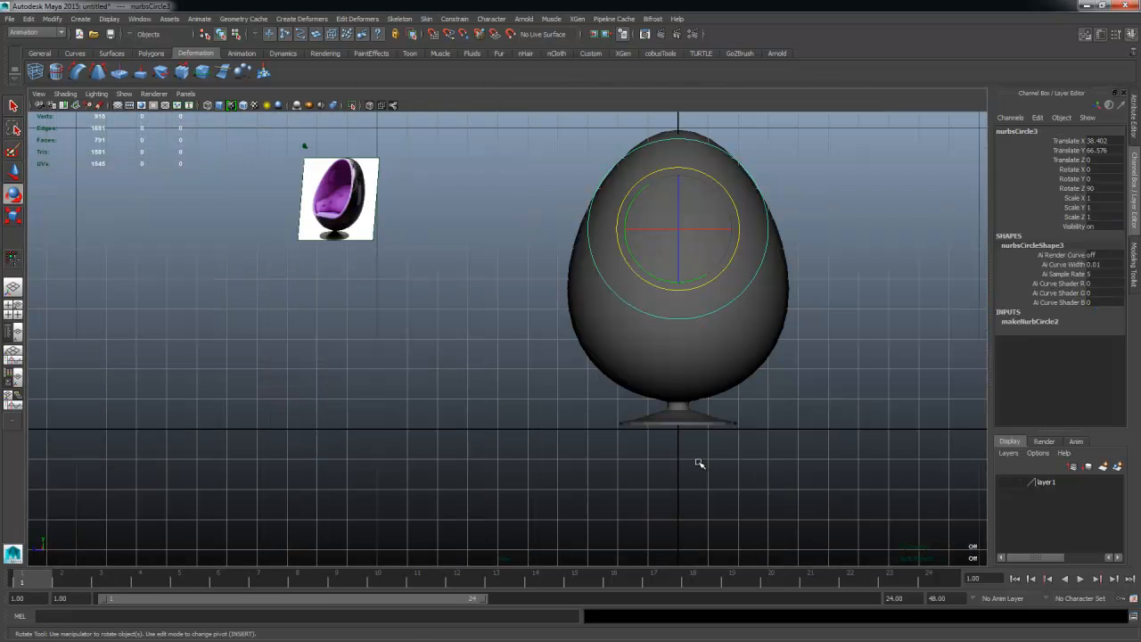
pyautogui.press('f')
pyautogui.keyDown('alt'); pyautogui.moveTo(656, 363); pyautogui.dragTo(551, 355, button='right'); pyautogui.keyUp('alt')
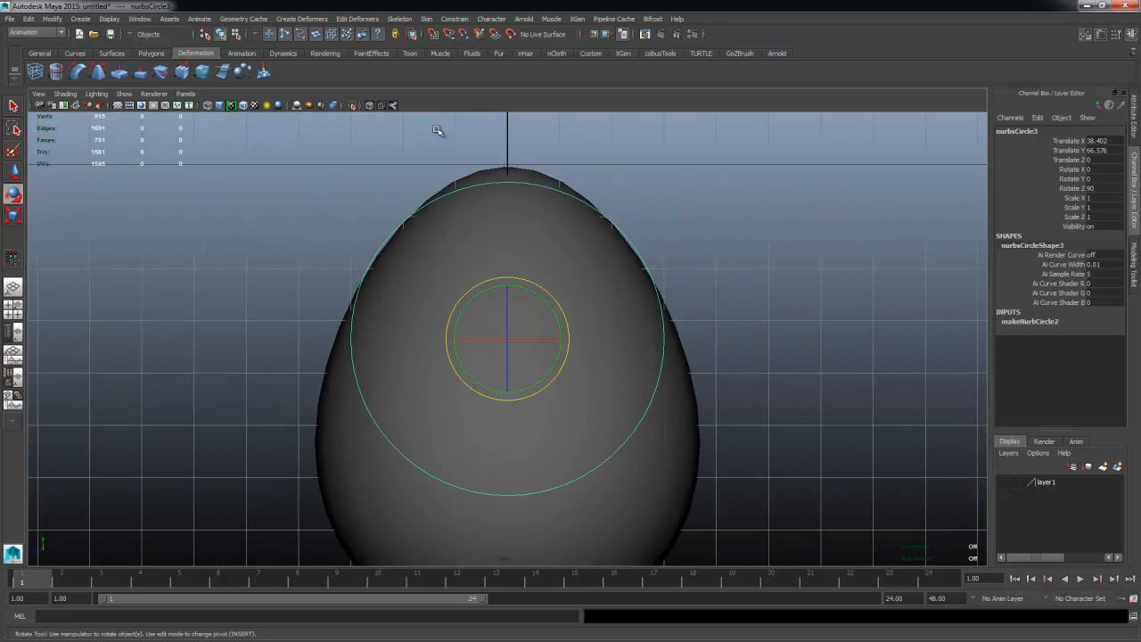
pyautogui.press('F8')
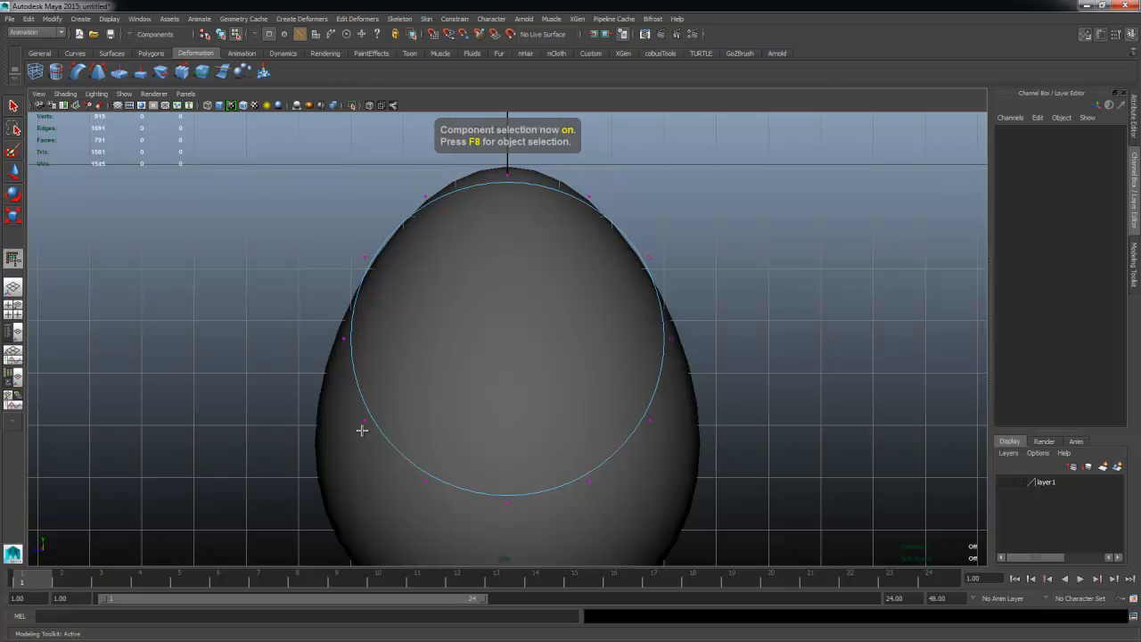
pyautogui.moveTo(621, 481); pyautogui.dragTo(719, 529)
pyautogui.keyDown('alt'); pyautogui.moveTo(719, 530); pyautogui.dragTo(533, 309, button='right'); pyautogui.keyUp('alt')
pyautogui.press('w')
pyautogui.moveTo(524, 303); pyautogui.dragTo(524, 407)
pyautogui.press('r')
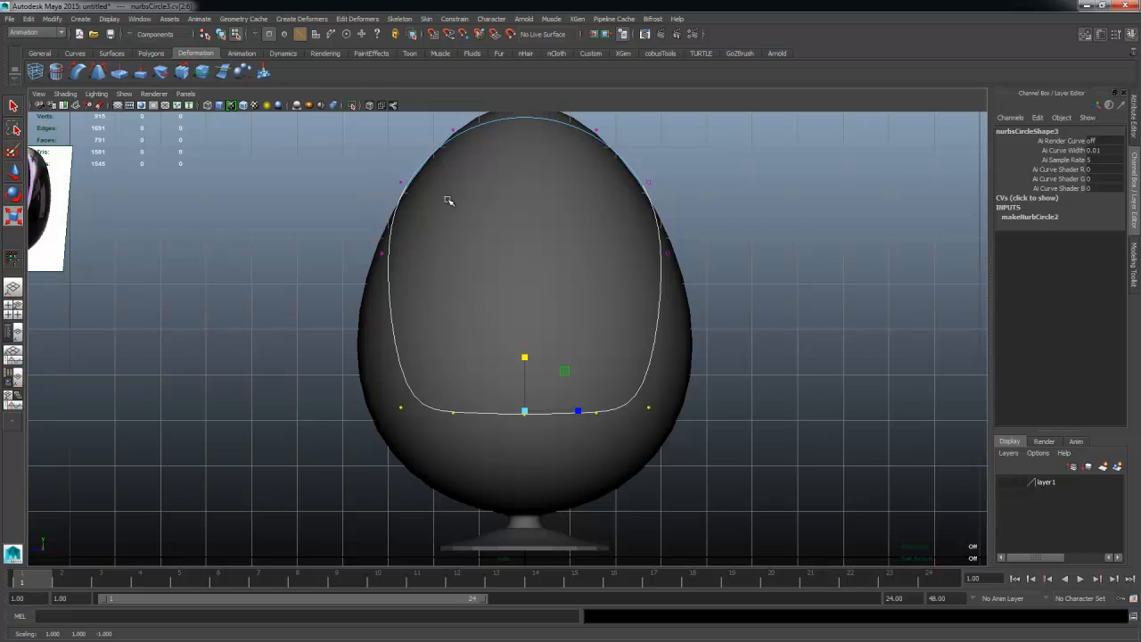
# Step: Narrow the upper control vertices of the opening curve along Z and lower its widest side pair
pyautogui.keyDown('alt'); pyautogui.moveTo(449, 201); pyautogui.dragTo(408, 237, button='middle'); pyautogui.keyUp('alt')
pyautogui.moveTo(339, 166); pyautogui.dragTo(754, 390)
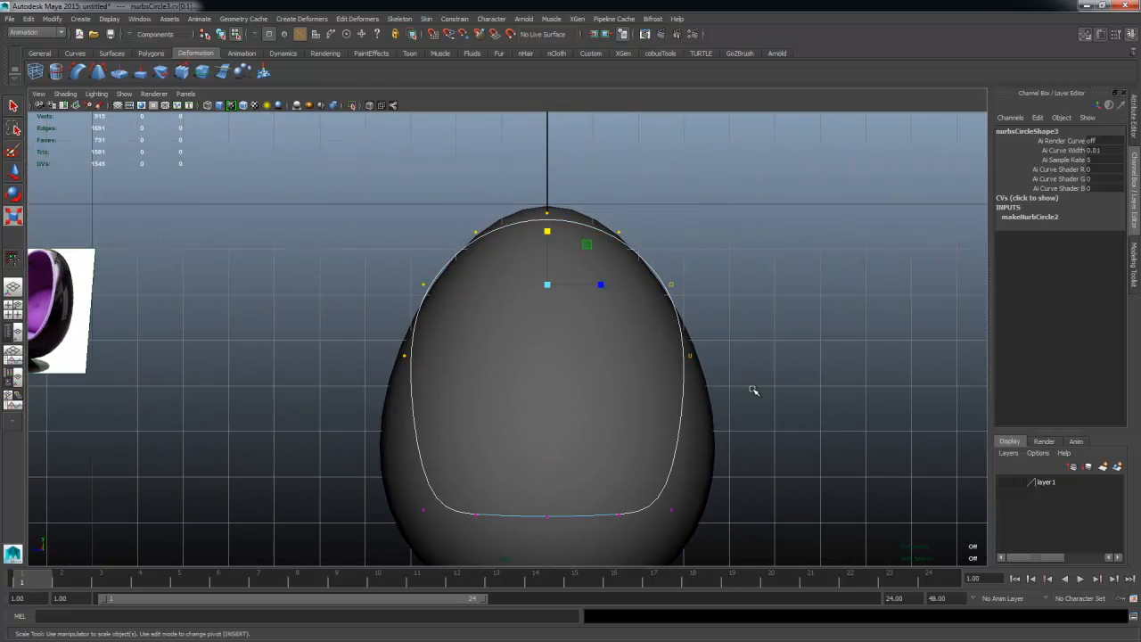
pyautogui.moveTo(601, 284)
pyautogui.mouseDown()
pyautogui.moveTo(589, 284)
pyautogui.moveTo(601, 289)
pyautogui.mouseUp()
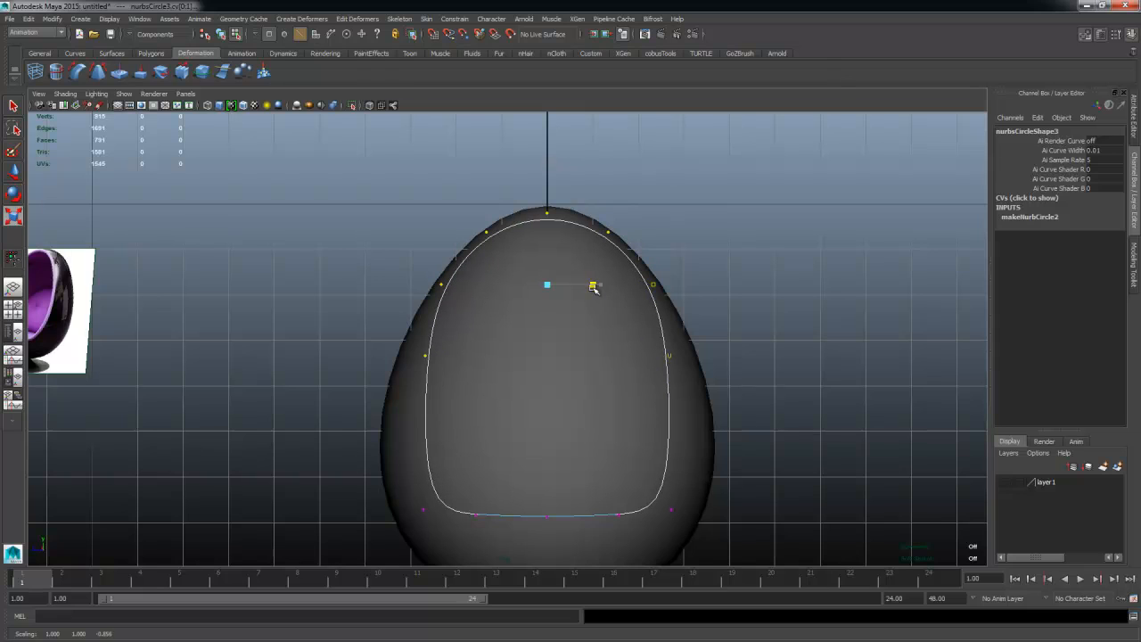
pyautogui.moveTo(398, 335); pyautogui.dragTo(753, 419)
pyautogui.press('w')
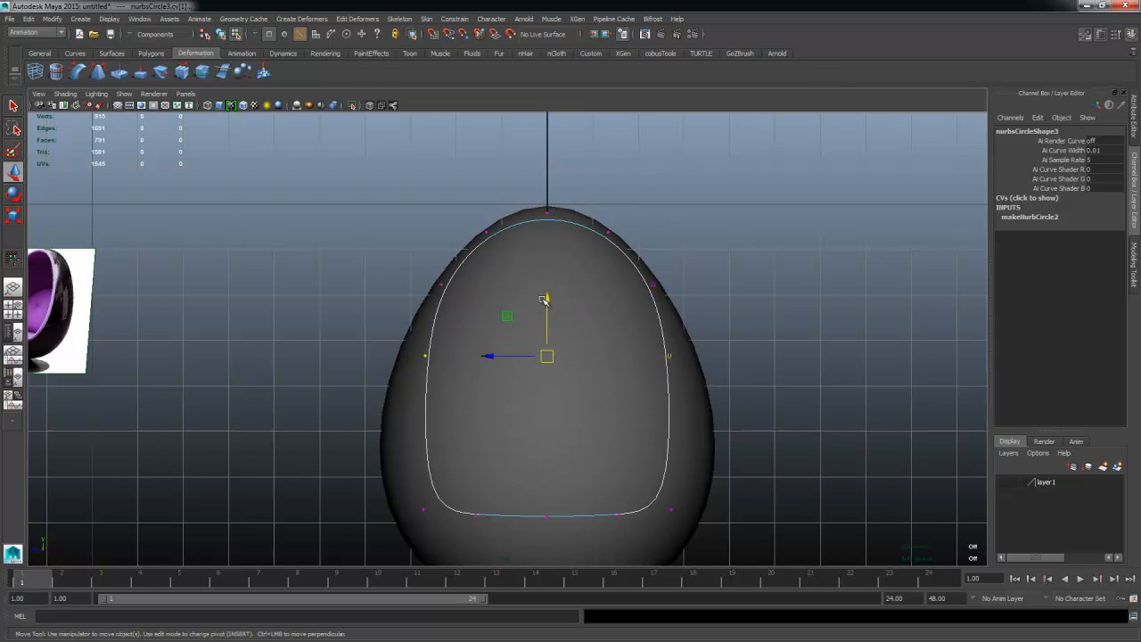
pyautogui.moveTo(547, 300); pyautogui.dragTo(553, 352)
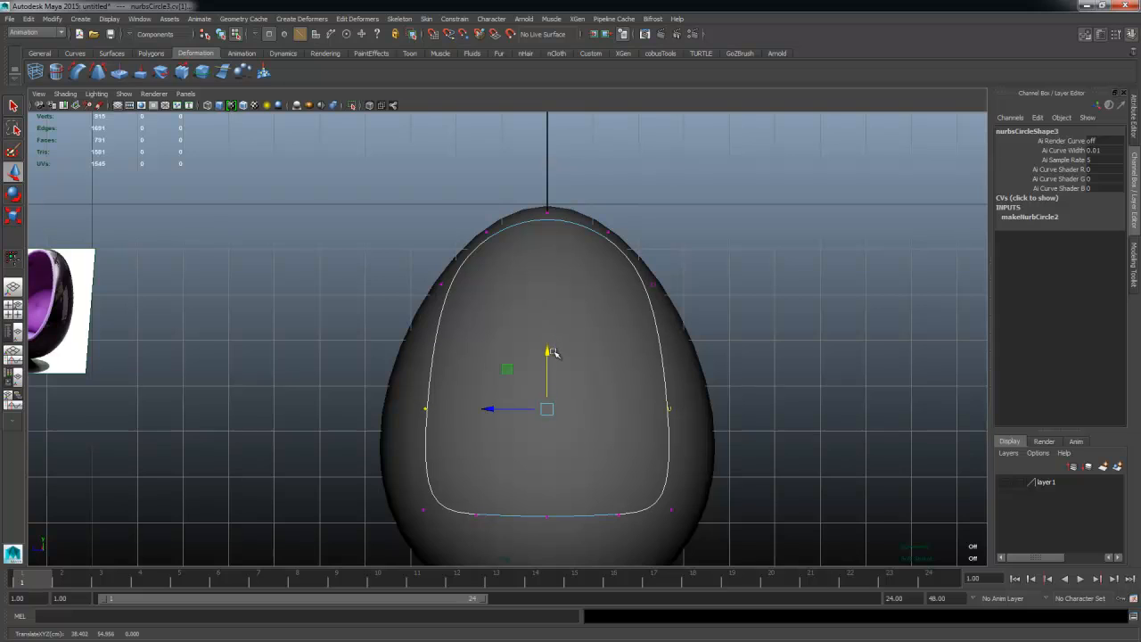
# Step: Move the top five control vertices of the opening curve down and scale them slightly narrower
pyautogui.moveTo(367, 167); pyautogui.dragTo(625, 304)
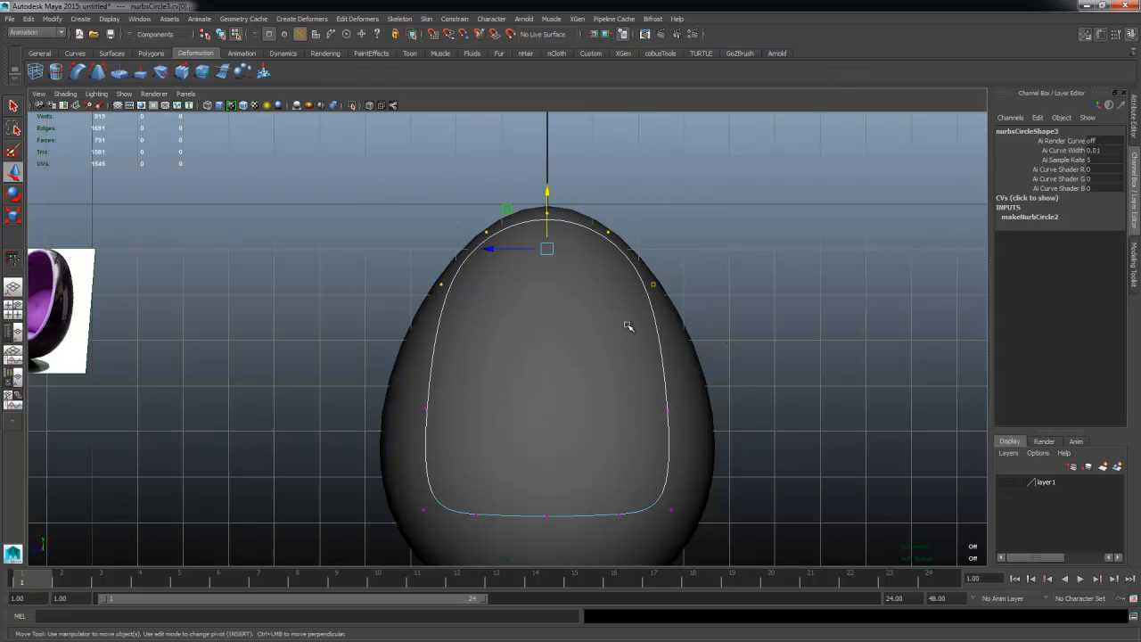
pyautogui.moveTo(542, 182); pyautogui.dragTo(550, 228)
pyautogui.press('r')
pyautogui.moveTo(601, 278); pyautogui.dragTo(592, 276)
# Step: Lower the curve's upper side pair of control vertices and widen it slightly to smooth the outline in the perspective view
pyautogui.press('space')
pyautogui.press('space')
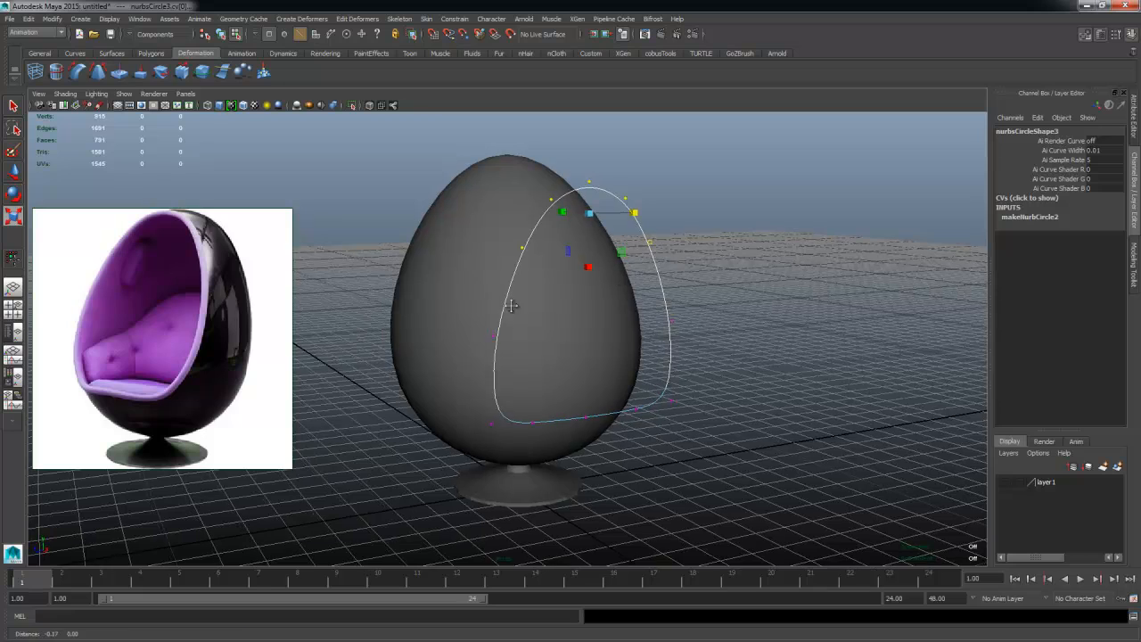
pyautogui.moveTo(511, 306)
pyautogui.keyDown('alt'); pyautogui.mouseDown()
pyautogui.moveTo(527, 306)
pyautogui.moveTo(507, 306)
pyautogui.mouseUp(); pyautogui.keyUp('alt')
pyautogui.moveTo(457, 228); pyautogui.dragTo(675, 292)
pyautogui.press('w')
pyautogui.moveTo(552, 186); pyautogui.dragTo(552, 212)
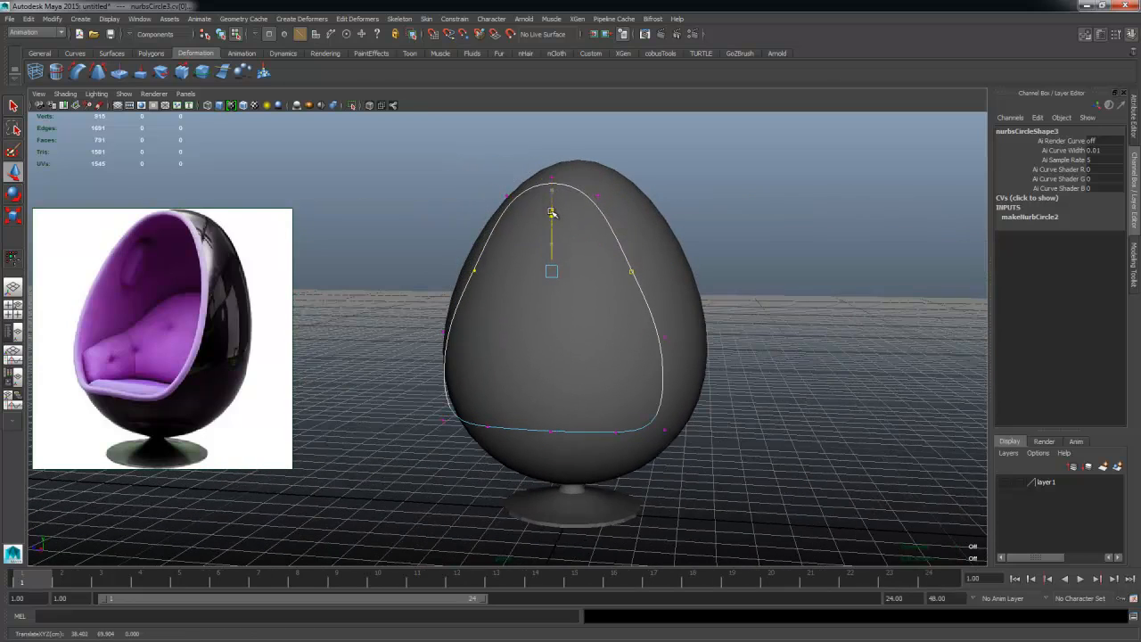
pyautogui.press('r')
pyautogui.moveTo(593, 271)
pyautogui.mouseDown()
pyautogui.moveTo(615, 282)
pyautogui.moveTo(606, 271)
pyautogui.mouseUp()
pyautogui.press('w')
pyautogui.moveTo(554, 233); pyautogui.dragTo(559, 224)
# Step: Adjust the width of the curve's lower side pair of control vertices and return to object selection
pyautogui.moveTo(392, 287); pyautogui.dragTo(682, 357)
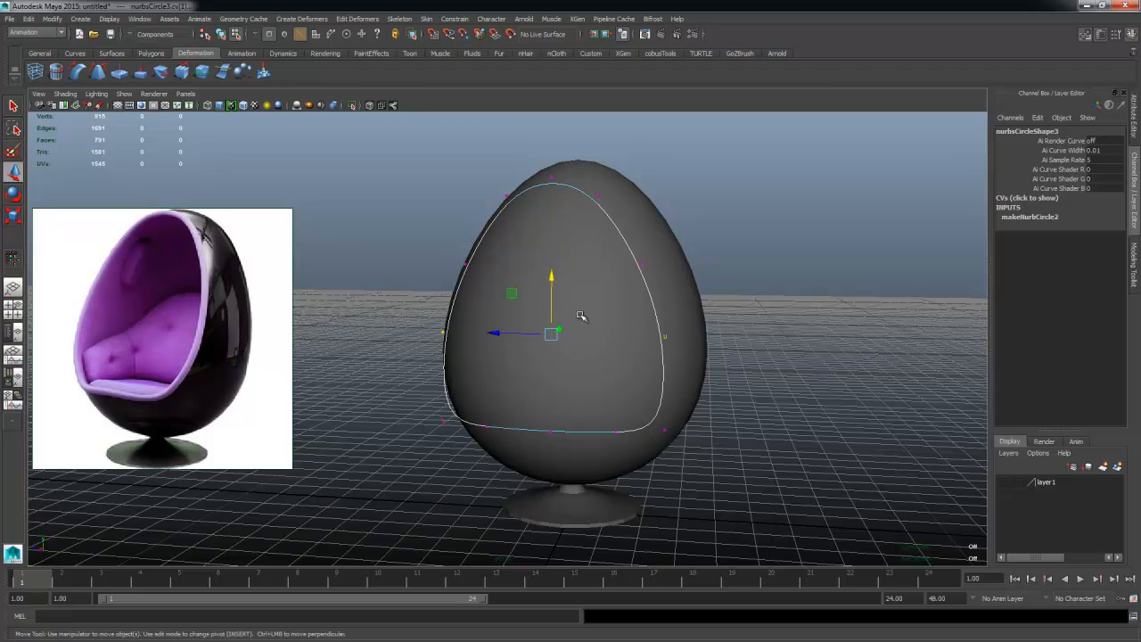
pyautogui.press('r')
pyautogui.moveTo(607, 347); pyautogui.dragTo(481, 401)
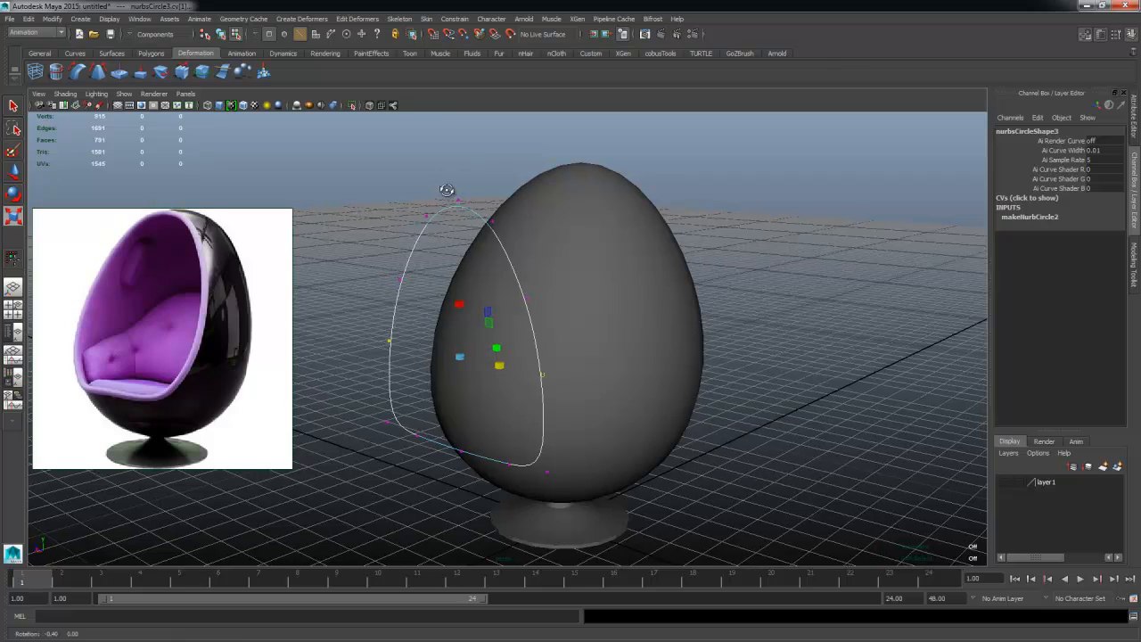
pyautogui.keyDown('alt'); pyautogui.moveTo(446, 187); pyautogui.dragTo(455, 189); pyautogui.keyUp('alt')
pyautogui.moveTo(455, 189); pyautogui.dragTo(481, 212)
pyautogui.press('F8')
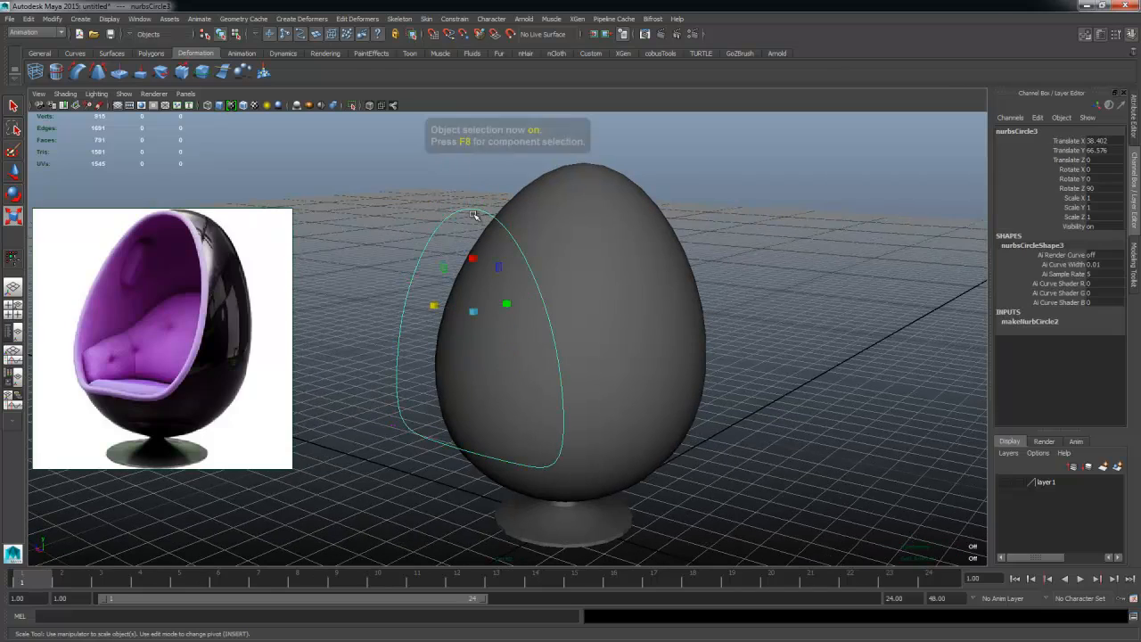
# Step: Select the egg together with the opening curve and frame both in the side view for projection
pyautogui.keyDown('alt'); pyautogui.moveTo(597, 280); pyautogui.dragTo(497, 240); pyautogui.keyUp('alt')
pyautogui.moveTo(486, 212); pyautogui.dragTo(518, 193, button='right')
pyautogui.keyDown('alt'); pyautogui.moveTo(518, 193); pyautogui.dragTo(737, 358); pyautogui.keyUp('alt')
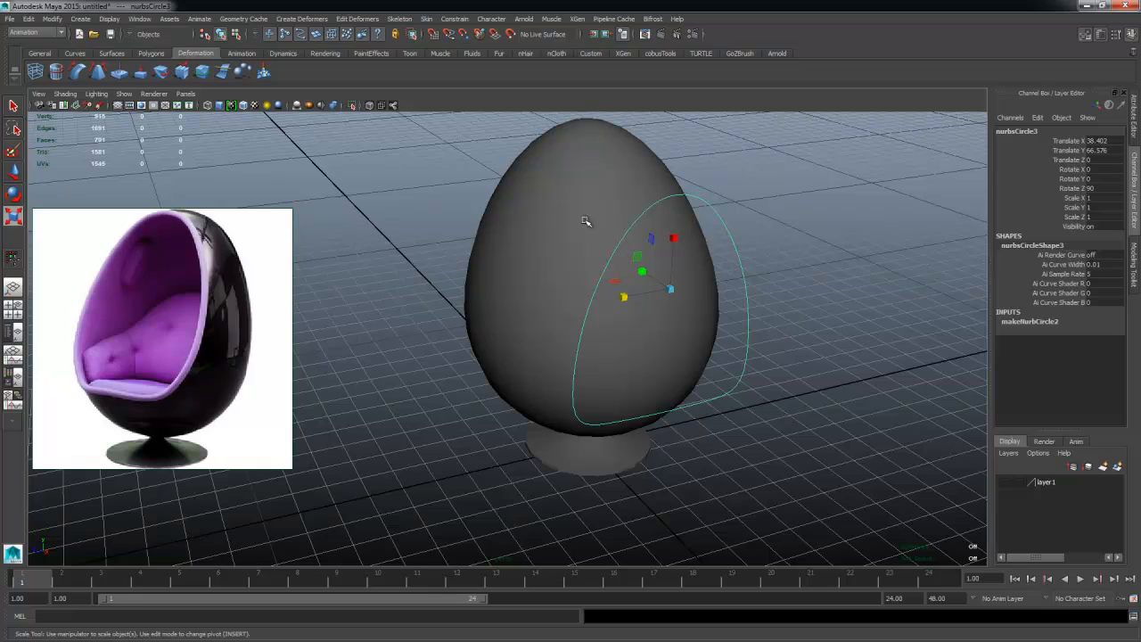
pyautogui.click(578, 371)
pyautogui.moveTo(578, 410)
pyautogui.keyDown('alt'); pyautogui.mouseDown()
pyautogui.moveTo(601, 377)
pyautogui.moveTo(590, 415)
pyautogui.mouseUp(); pyautogui.keyUp('alt')
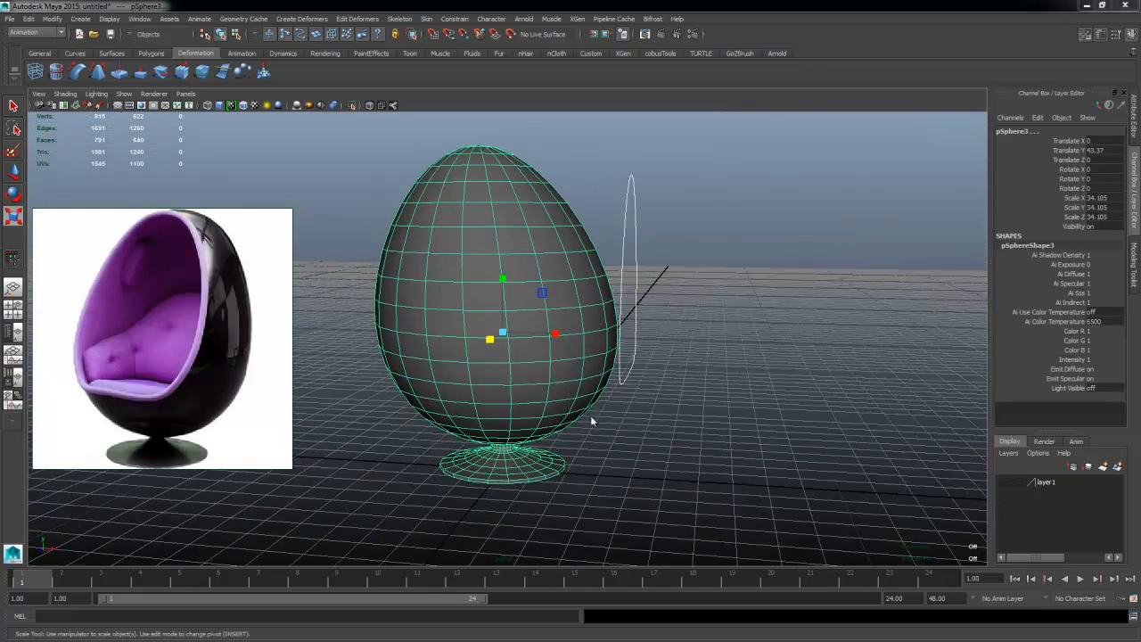
pyautogui.press('space')
pyautogui.press('space')
pyautogui.keyDown('alt'); pyautogui.moveTo(595, 435); pyautogui.dragTo(482, 323, button='middle'); pyautogui.keyUp('alt')
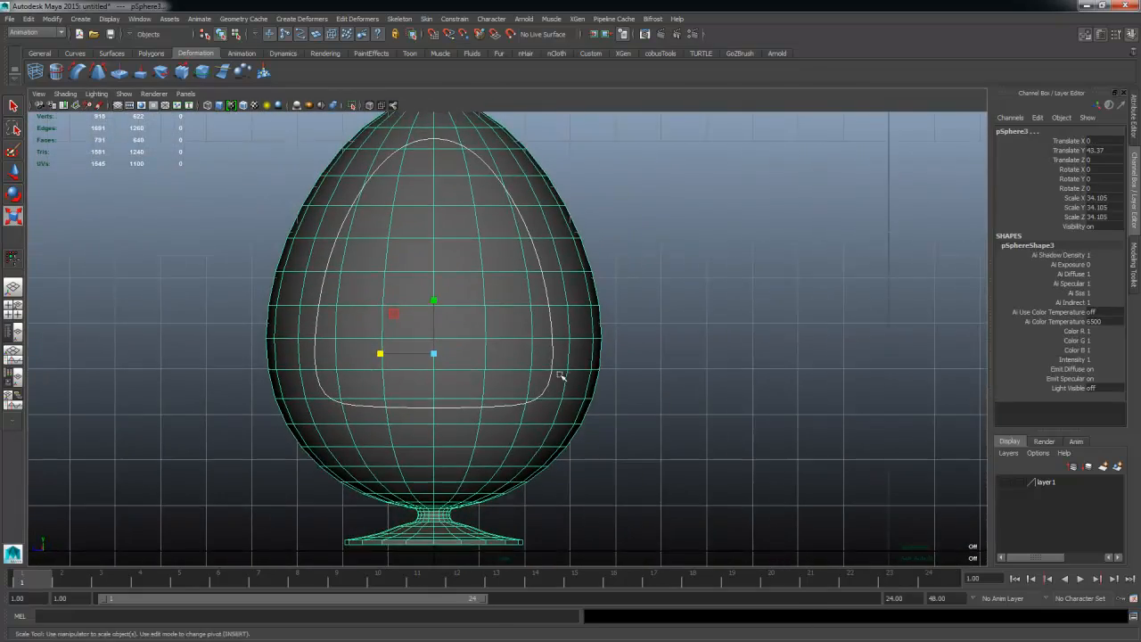
pyautogui.keyDown('alt'); pyautogui.moveTo(560, 377); pyautogui.dragTo(488, 352, button='right'); pyautogui.keyUp('alt')
pyautogui.keyDown('alt'); pyautogui.moveTo(488, 352); pyautogui.dragTo(508, 384, button='middle'); pyautogui.keyUp('alt')
pyautogui.keyDown('alt'); pyautogui.moveTo(454, 295); pyautogui.dragTo(478, 325, button='middle'); pyautogui.keyUp('alt')
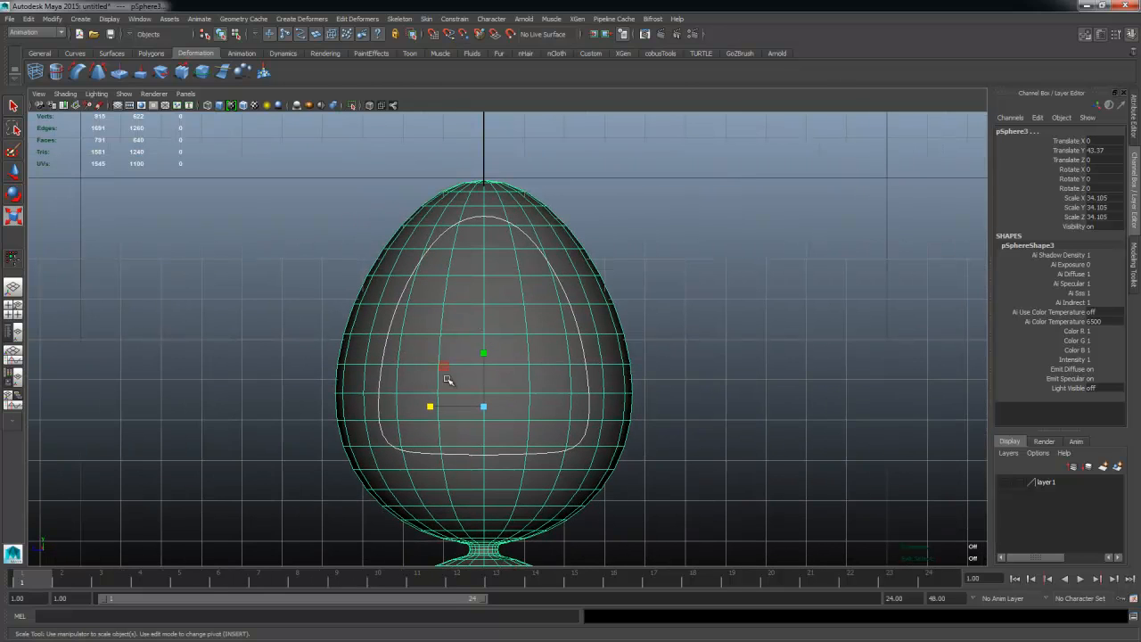
pyautogui.keyDown('alt'); pyautogui.moveTo(502, 413); pyautogui.dragTo(501, 383, button='middle'); pyautogui.keyUp('alt')
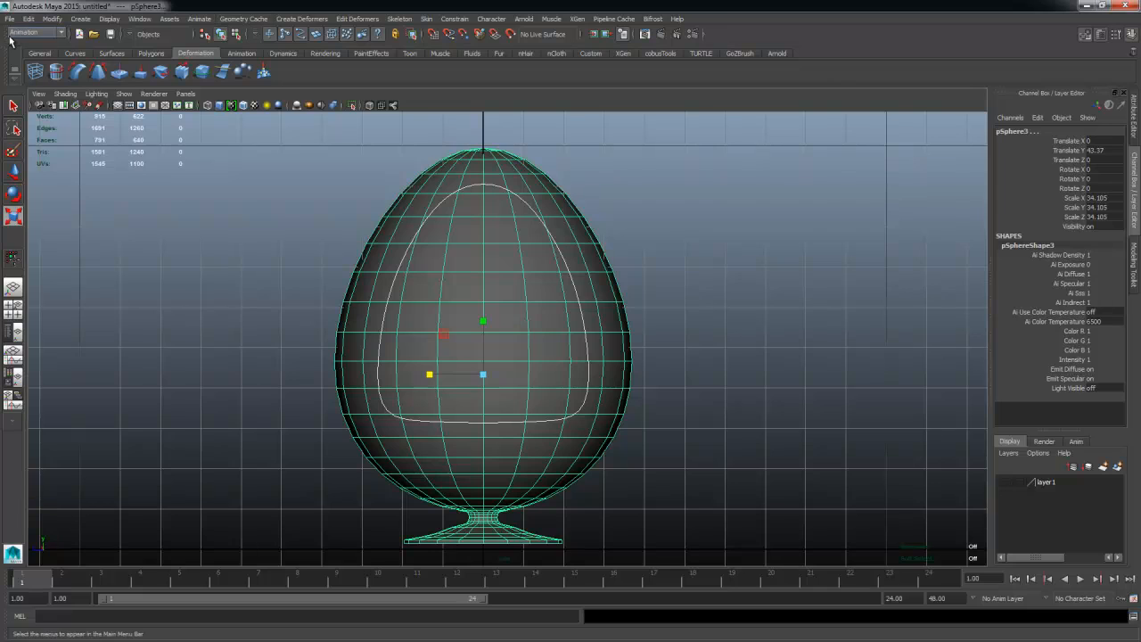
# Step: Switch to the Polygons menu set and project the opening curve onto the egg mesh with Project Curve on Mesh
pyautogui.click(36, 33)
pyautogui.click(31, 45)
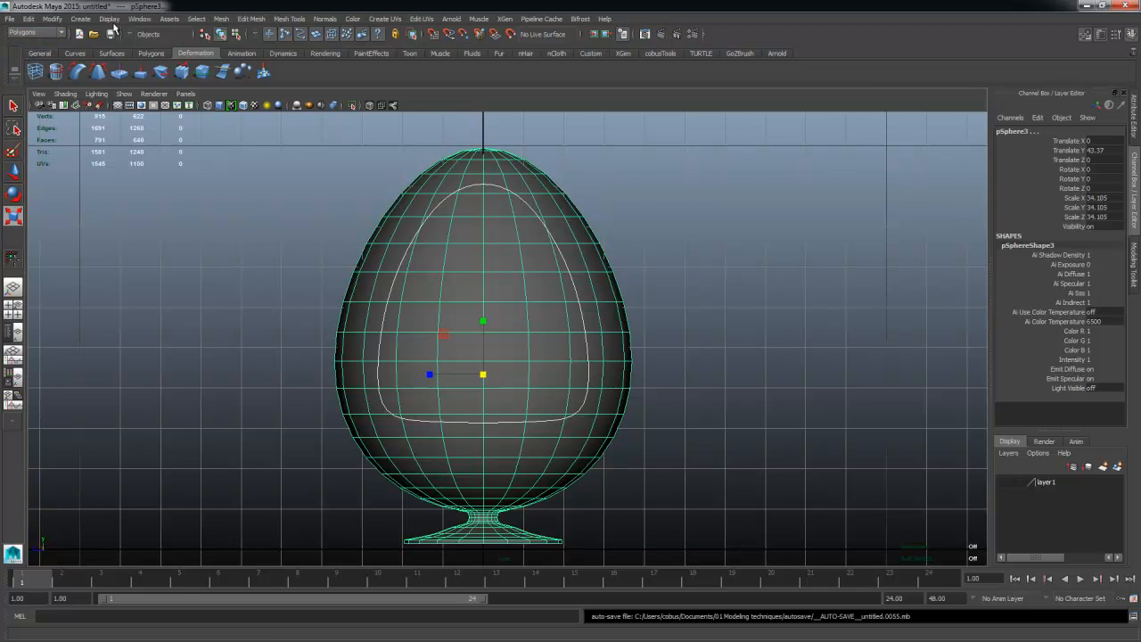
pyautogui.click(252, 18)
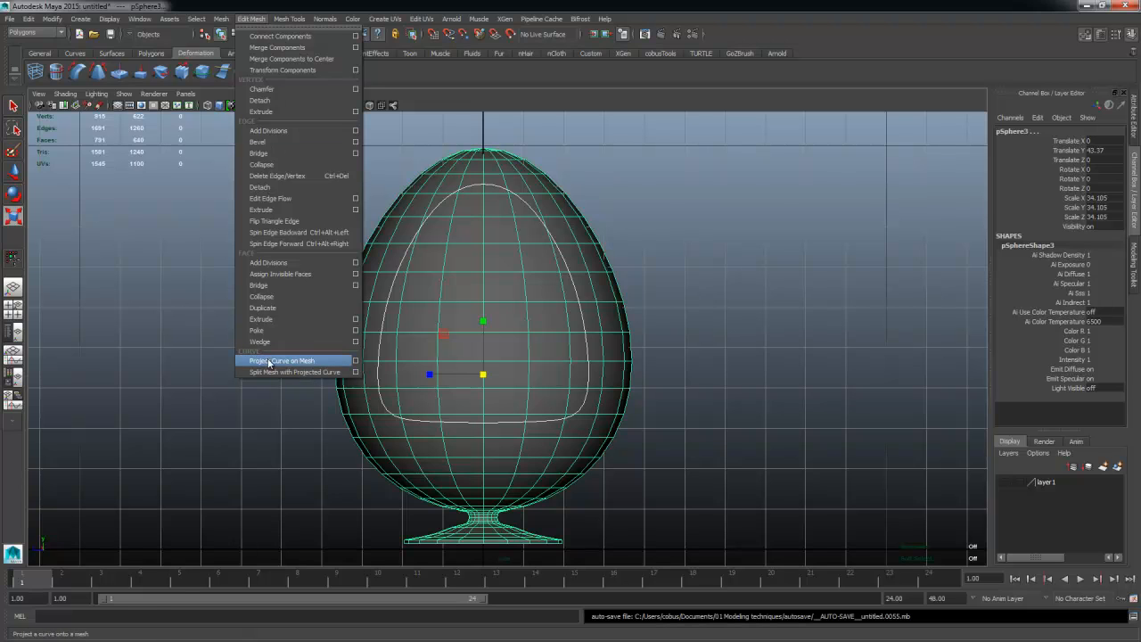
pyautogui.click(267, 361)
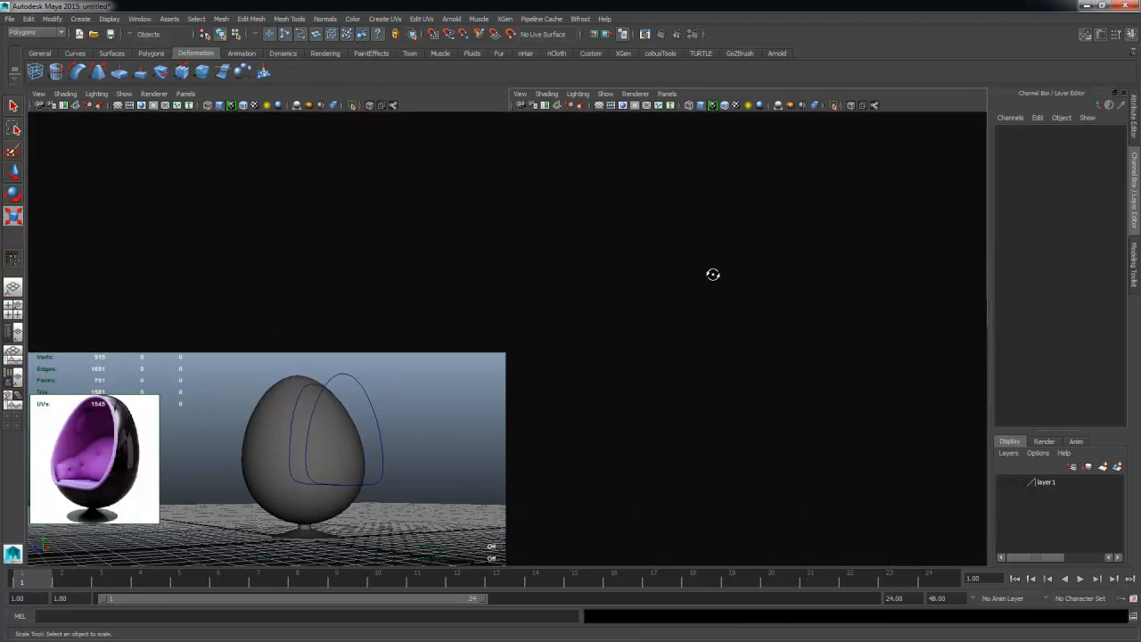
# Step: Examine the curves projected onto the front and back of the egg from several angles
pyautogui.moveTo(712, 274)
pyautogui.keyDown('alt'); pyautogui.mouseDown()
pyautogui.moveTo(622, 311)
pyautogui.moveTo(606, 273)
pyautogui.moveTo(648, 238)
pyautogui.moveTo(580, 250)
pyautogui.moveTo(657, 246)
pyautogui.moveTo(690, 295)
pyautogui.moveTo(673, 318)
pyautogui.moveTo(823, 336)
pyautogui.mouseUp(); pyautogui.keyUp('alt')
pyautogui.moveTo(693, 161); pyautogui.dragTo(724, 196)
pyautogui.press('r')
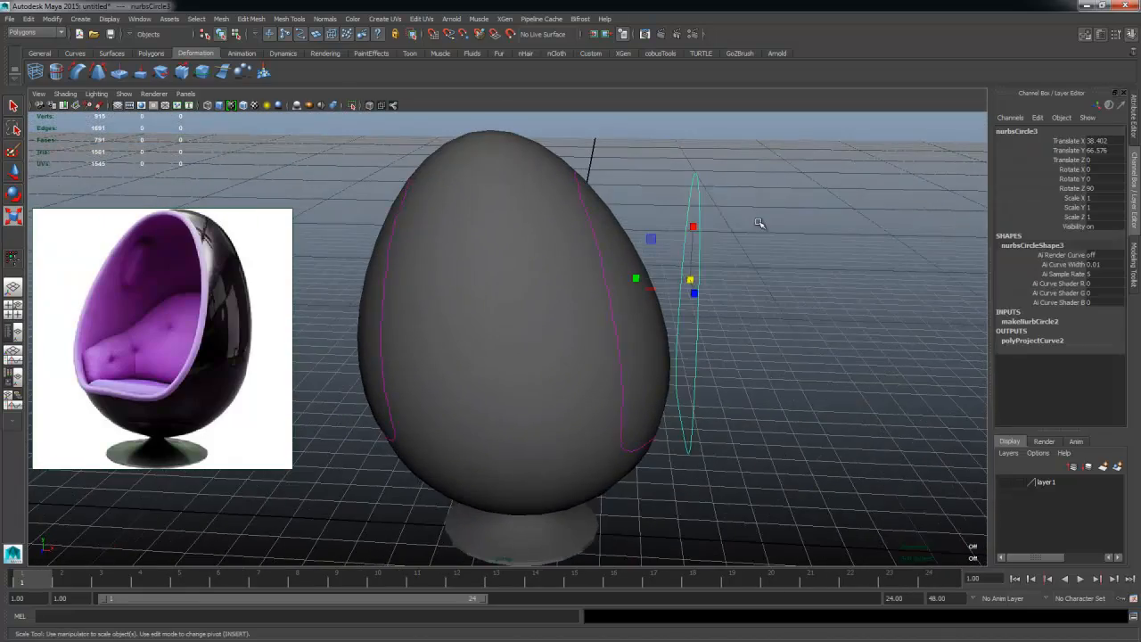
pyautogui.keyDown('alt'); pyautogui.moveTo(496, 285); pyautogui.dragTo(672, 263); pyautogui.keyUp('alt')
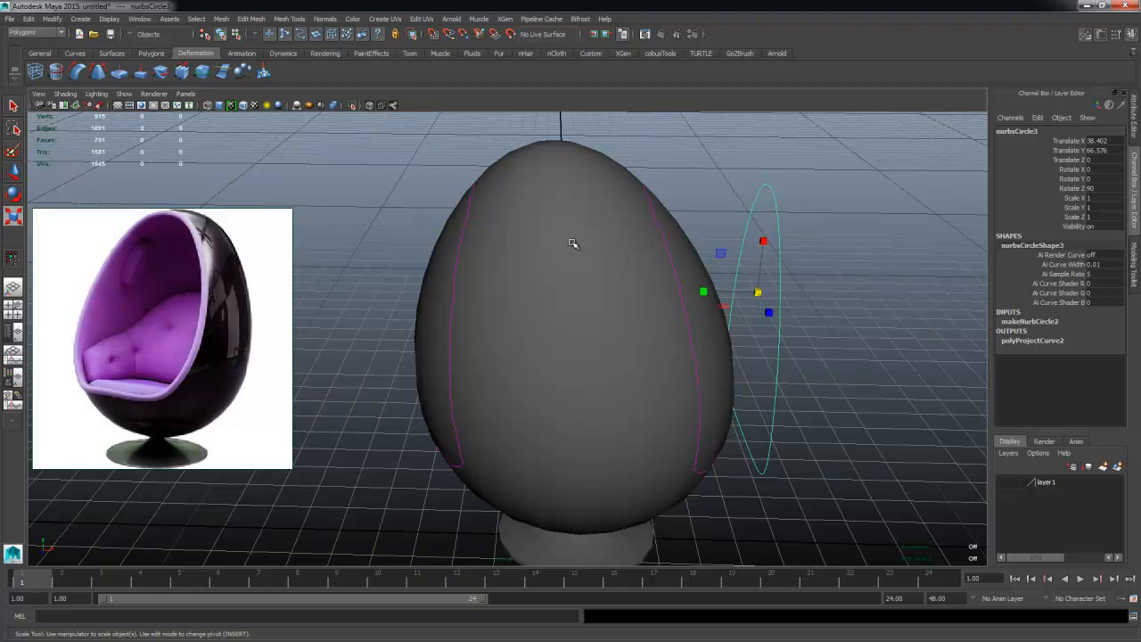
pyautogui.click(639, 217)
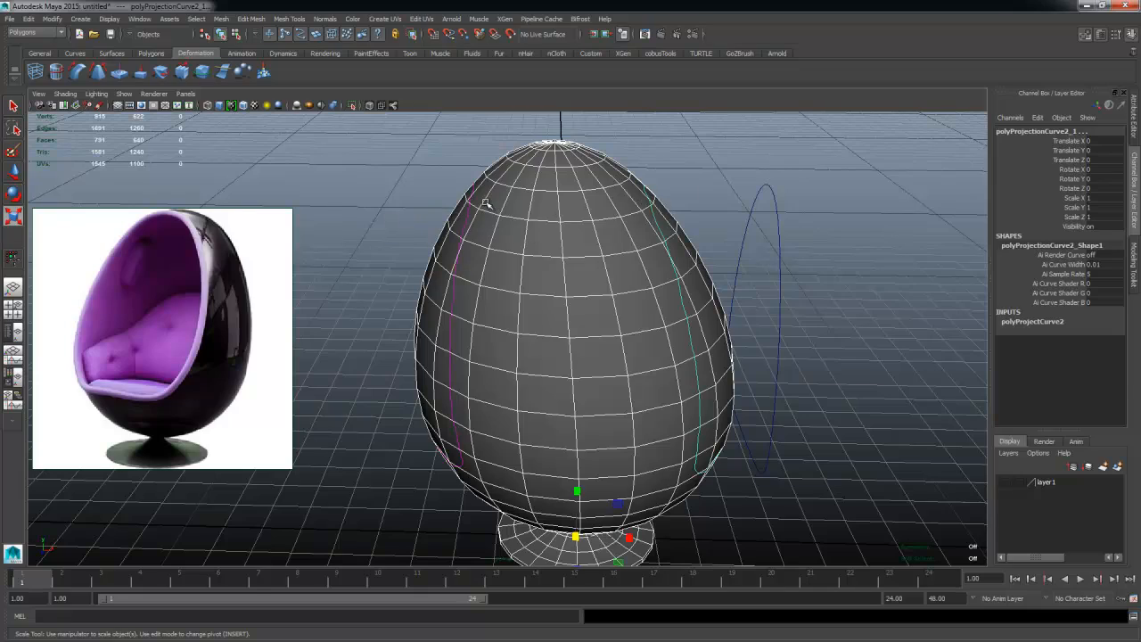
pyautogui.keyDown('alt'); pyautogui.moveTo(485, 203); pyautogui.dragTo(593, 362); pyautogui.keyUp('alt')
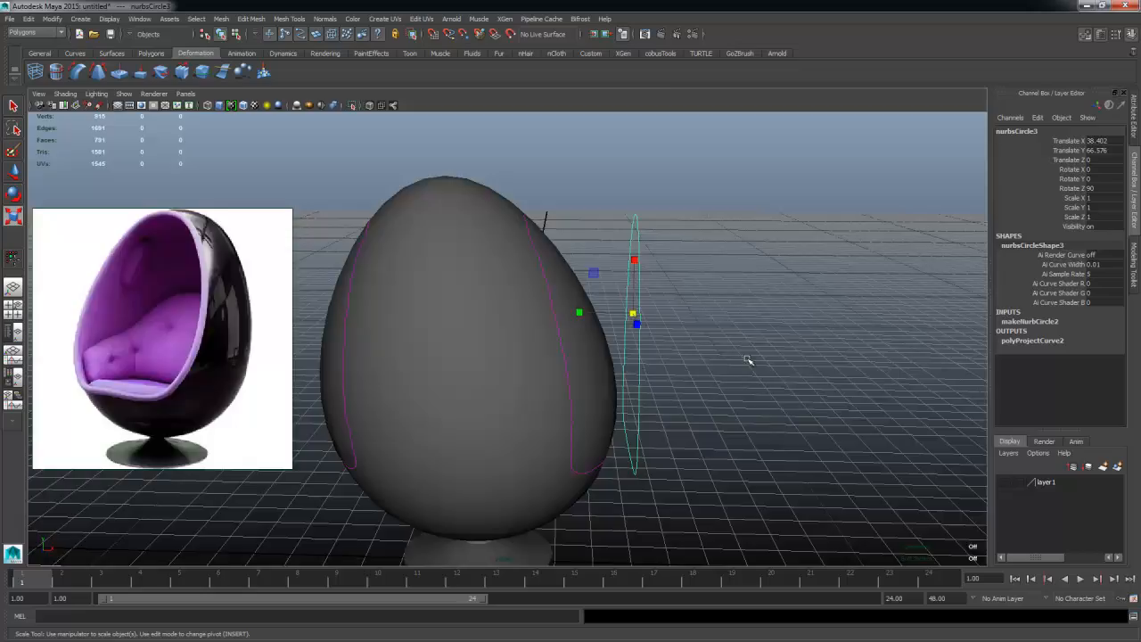
pyautogui.press('space')
pyautogui.press('space')
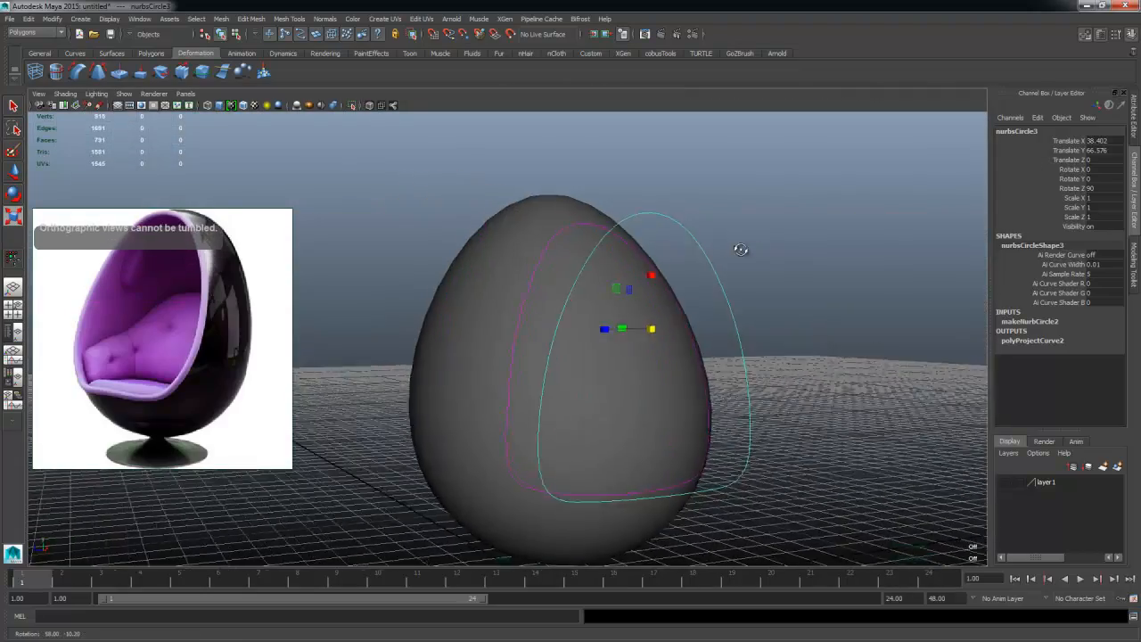
pyautogui.keyDown('alt'); pyautogui.moveTo(740, 250); pyautogui.dragTo(624, 303); pyautogui.keyUp('alt')
# Step: Try moving the source circle vertically to test the projection's construction history, undo the move, and reselect the circle
pyautogui.press('w')
pyautogui.moveTo(619, 192)
pyautogui.mouseDown()
pyautogui.moveTo(621, 205)
pyautogui.moveTo(619, 174)
pyautogui.moveTo(621, 190)
pyautogui.mouseUp()
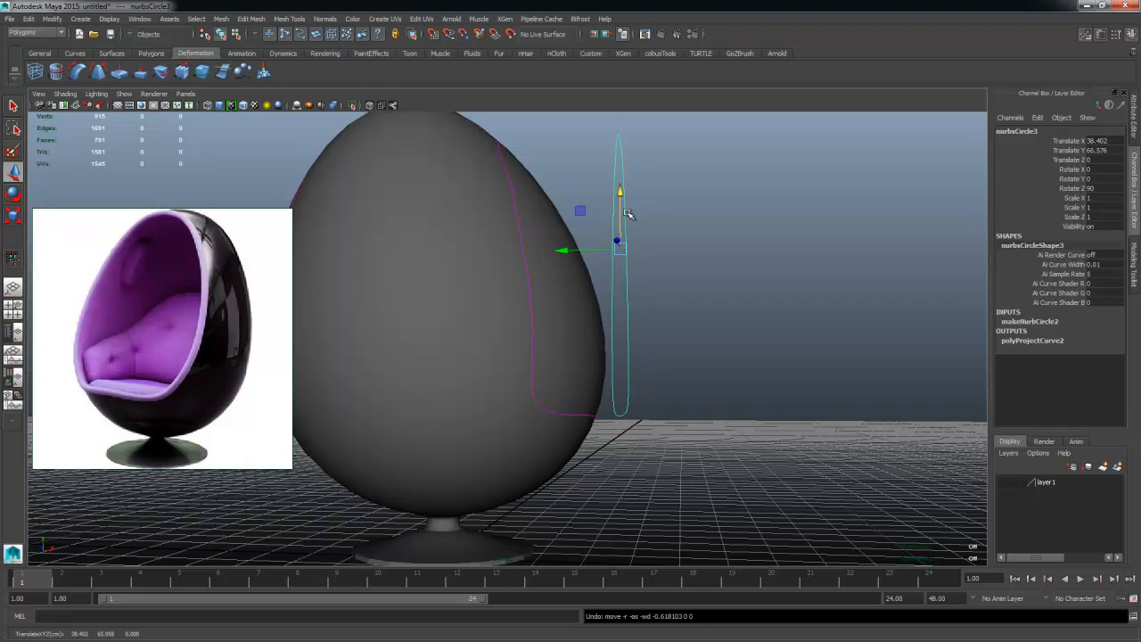
pyautogui.hotkey('ctrl', 'z')
pyautogui.click(660, 254)
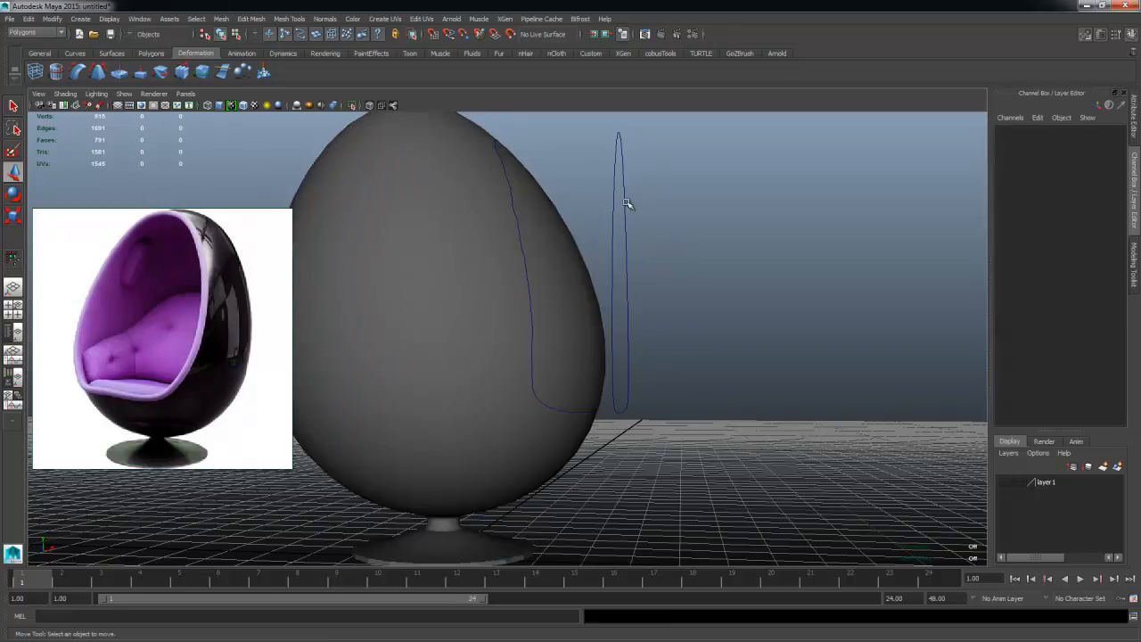
pyautogui.click(622, 204)
pyautogui.keyDown('alt'); pyautogui.moveTo(667, 237); pyautogui.dragTo(552, 386); pyautogui.keyUp('alt')
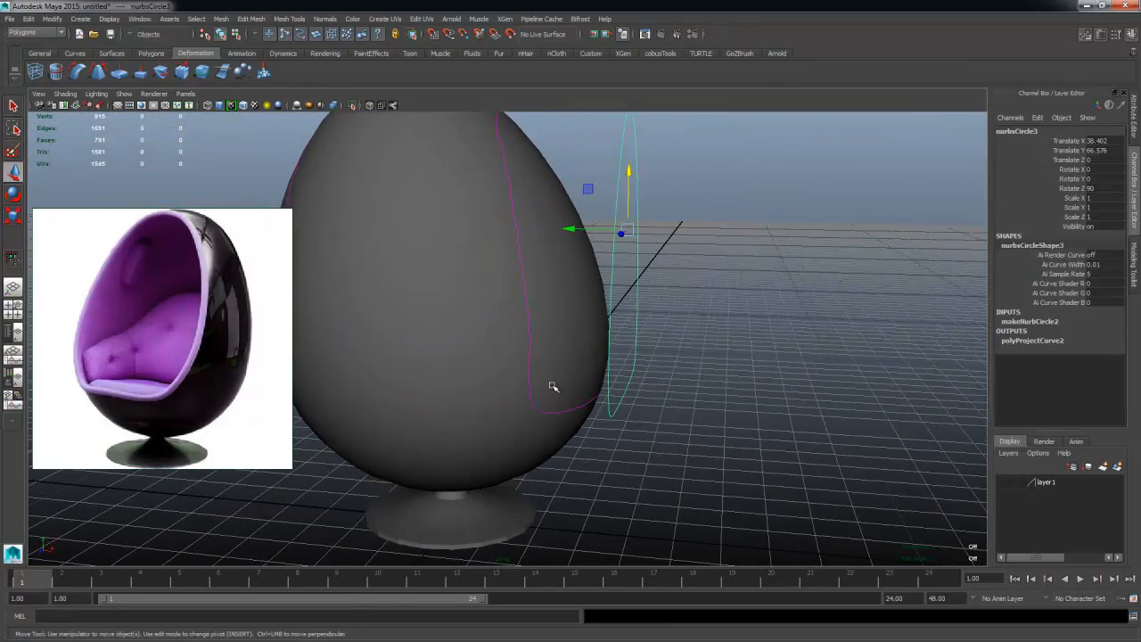
# Step: Turn on Points On Edges in the Project Curve history of polyProjectionCurve2 and check the projected outline on the egg
pyautogui.click(13, 330)
pyautogui.click(89, 287)
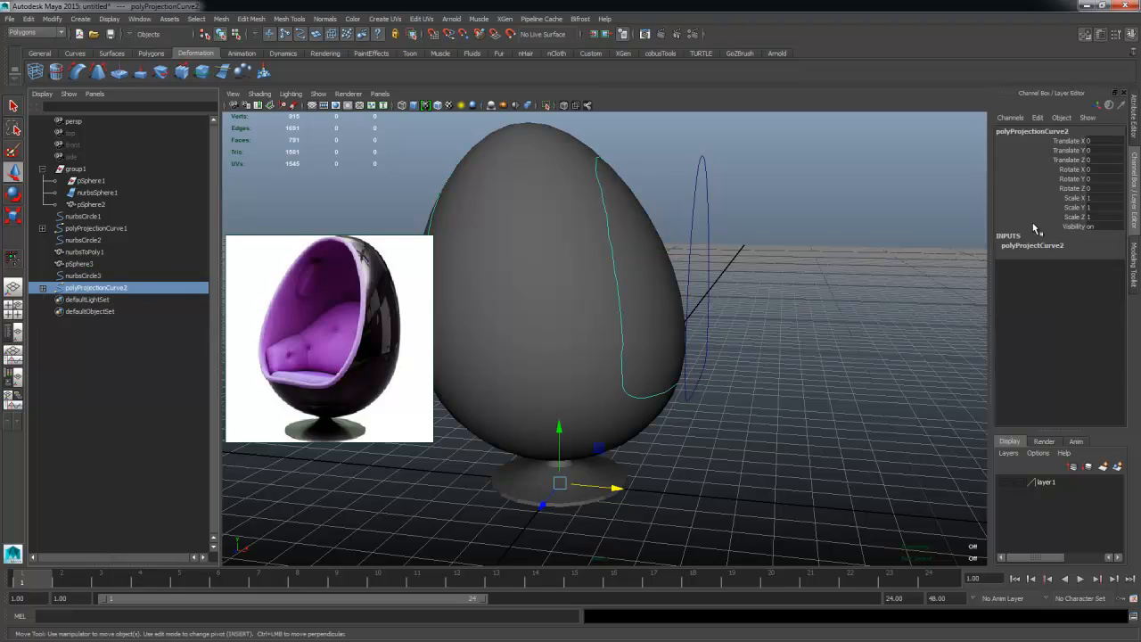
pyautogui.hotkey('ctrl', 'a')
pyautogui.click(980, 128)
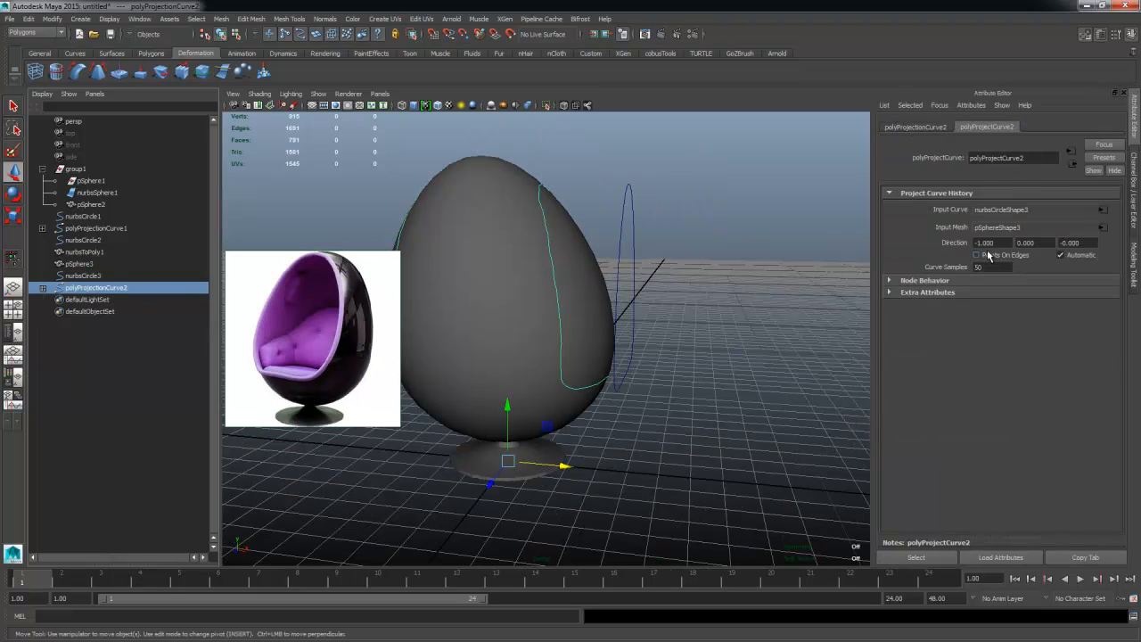
pyautogui.keyDown('alt'); pyautogui.moveTo(616, 356); pyautogui.dragTo(481, 336); pyautogui.keyUp('alt')
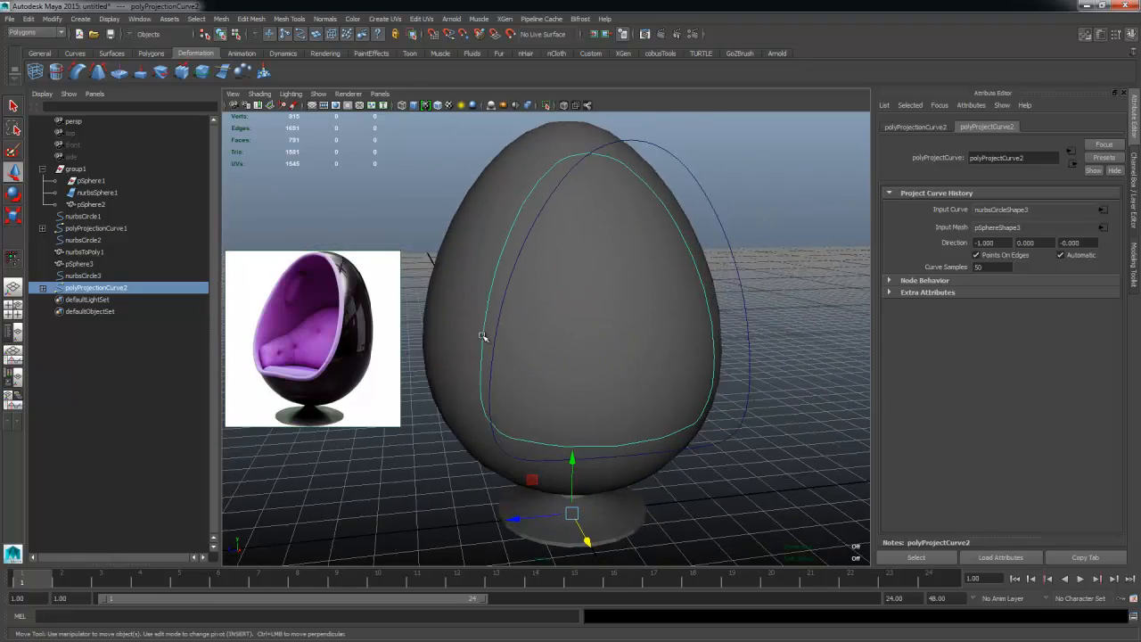
pyautogui.keyDown('alt'); pyautogui.moveTo(521, 392); pyautogui.dragTo(516, 281); pyautogui.keyUp('alt')
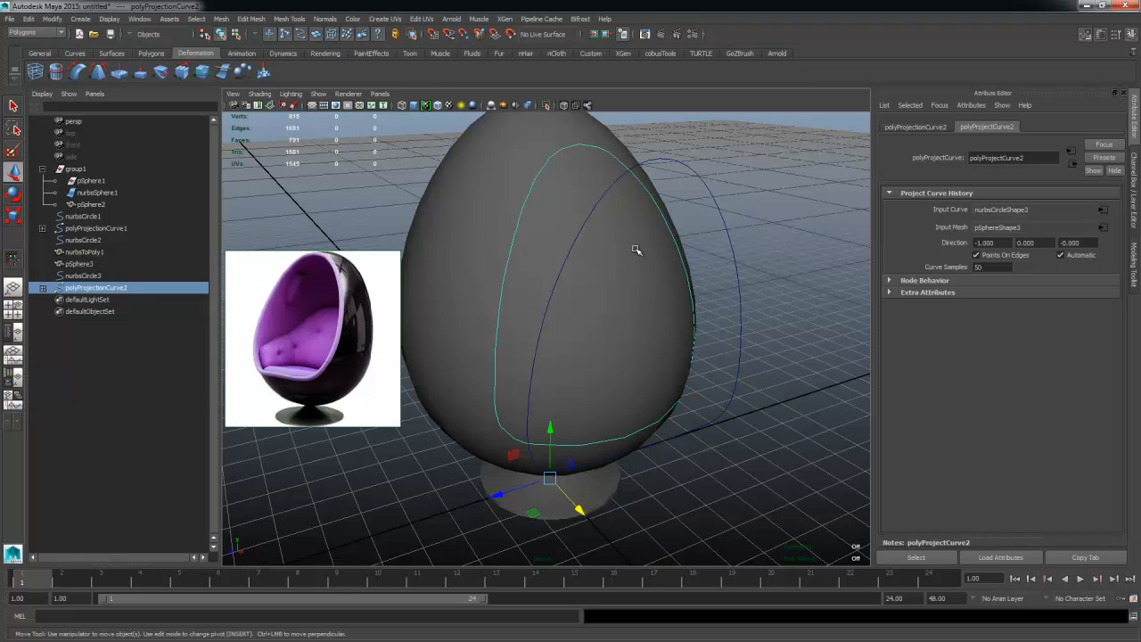
pyautogui.keyDown('alt'); pyautogui.moveTo(468, 263); pyautogui.dragTo(567, 253); pyautogui.keyUp('alt')
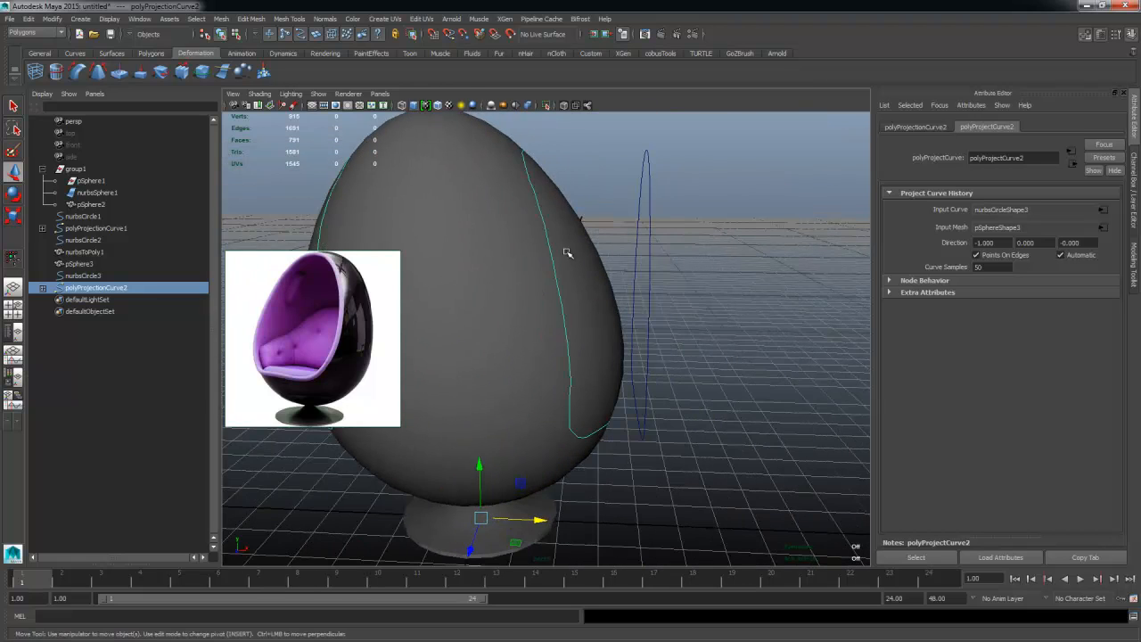
# Step: Inspect the child curves of polyProjectionCurve2 one by one in wireframe display to identify the one on the egg's front
pyautogui.click(540, 170)
pyautogui.click(528, 181)
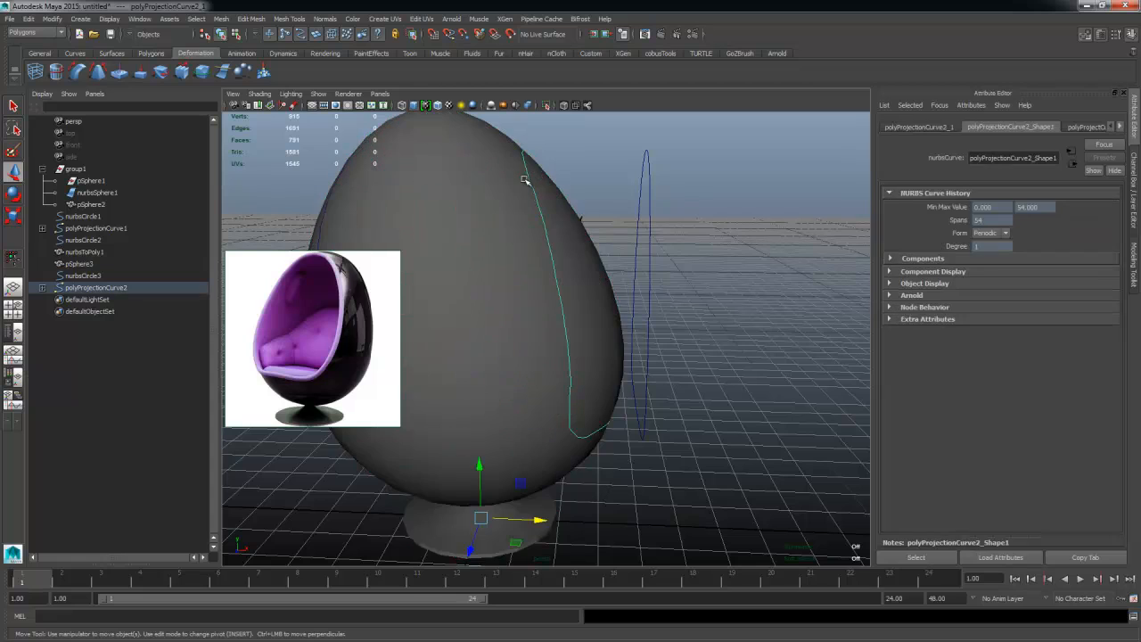
pyautogui.keyDown('shift'); pyautogui.click(496, 189); pyautogui.keyUp('shift')
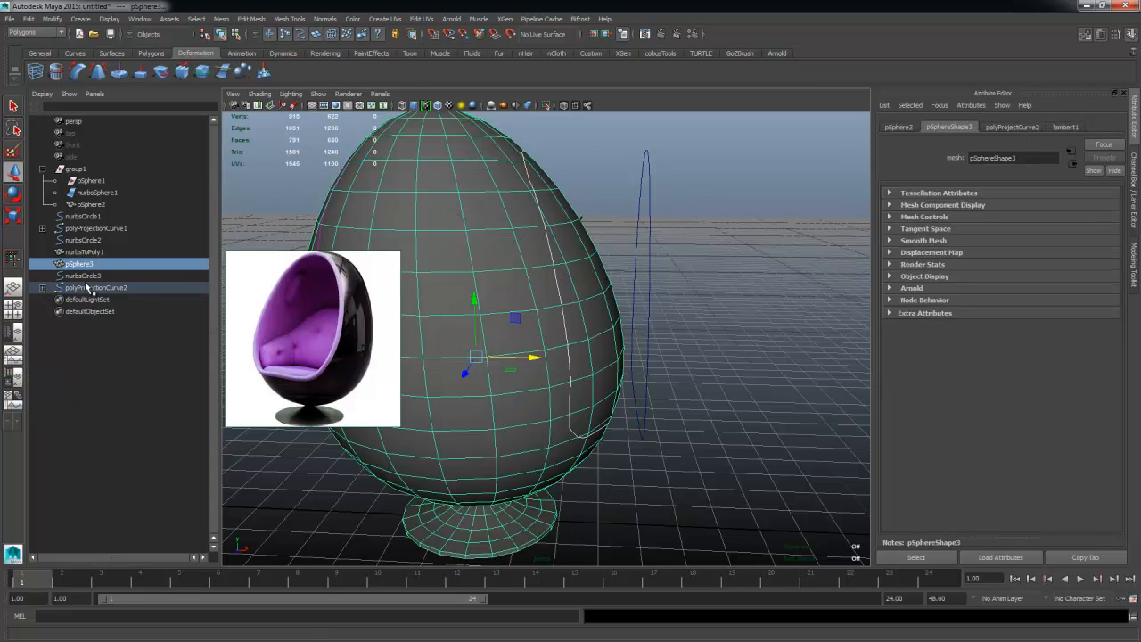
pyautogui.click(42, 288)
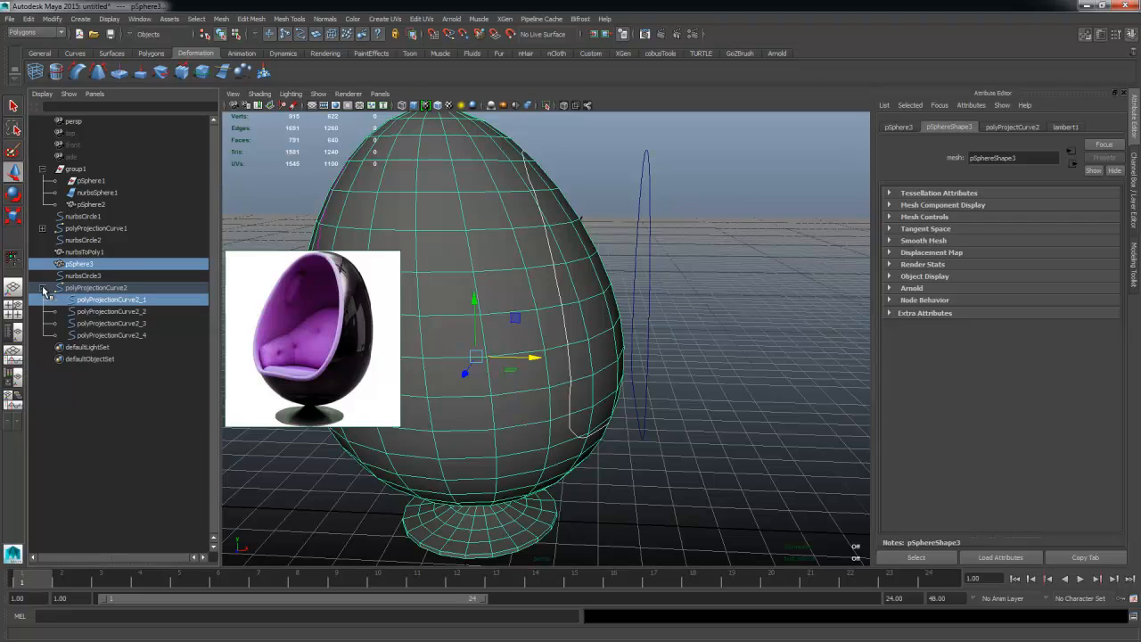
pyautogui.click(111, 311)
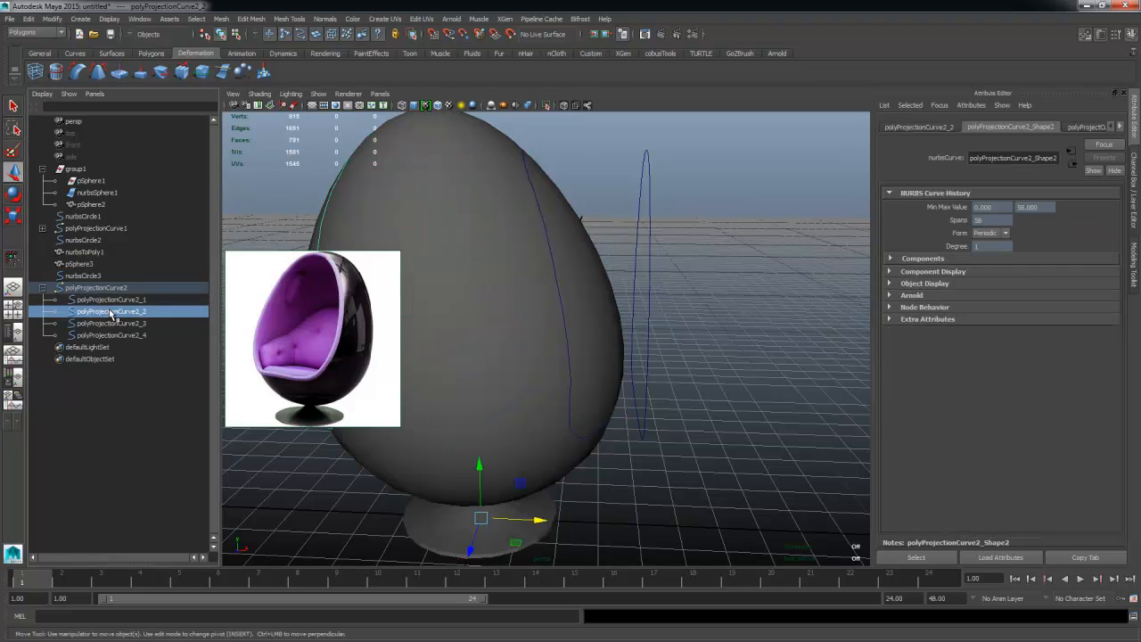
pyautogui.click(110, 323)
pyautogui.keyDown('alt'); pyautogui.moveTo(614, 231); pyautogui.dragTo(754, 279); pyautogui.keyUp('alt')
pyautogui.press('4')
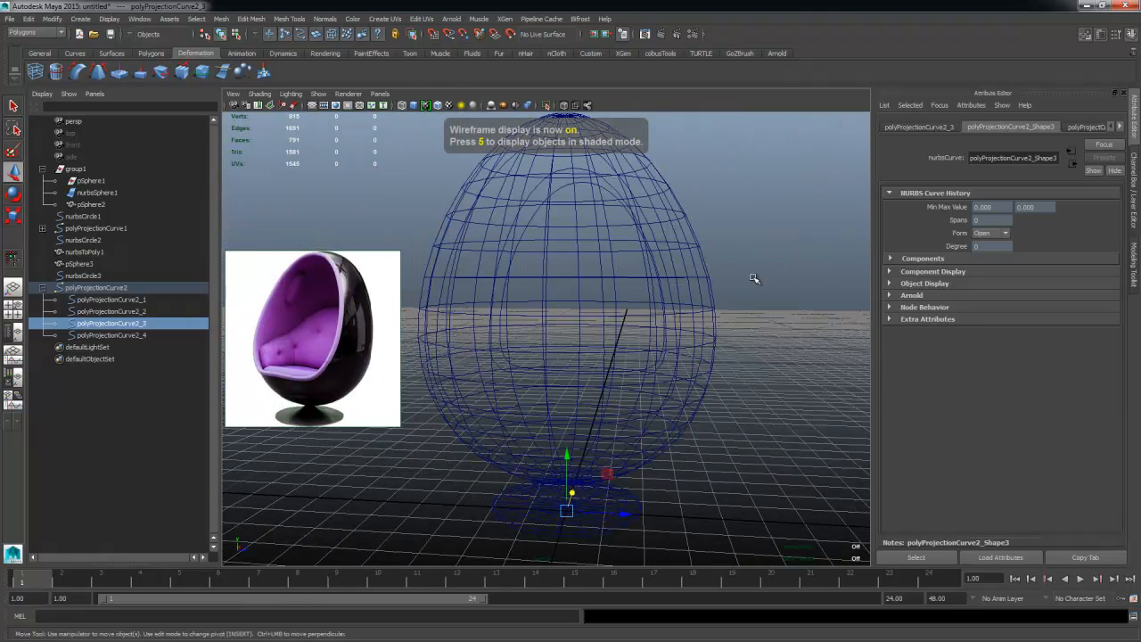
pyautogui.click(147, 336)
pyautogui.click(164, 301)
pyautogui.click(141, 325)
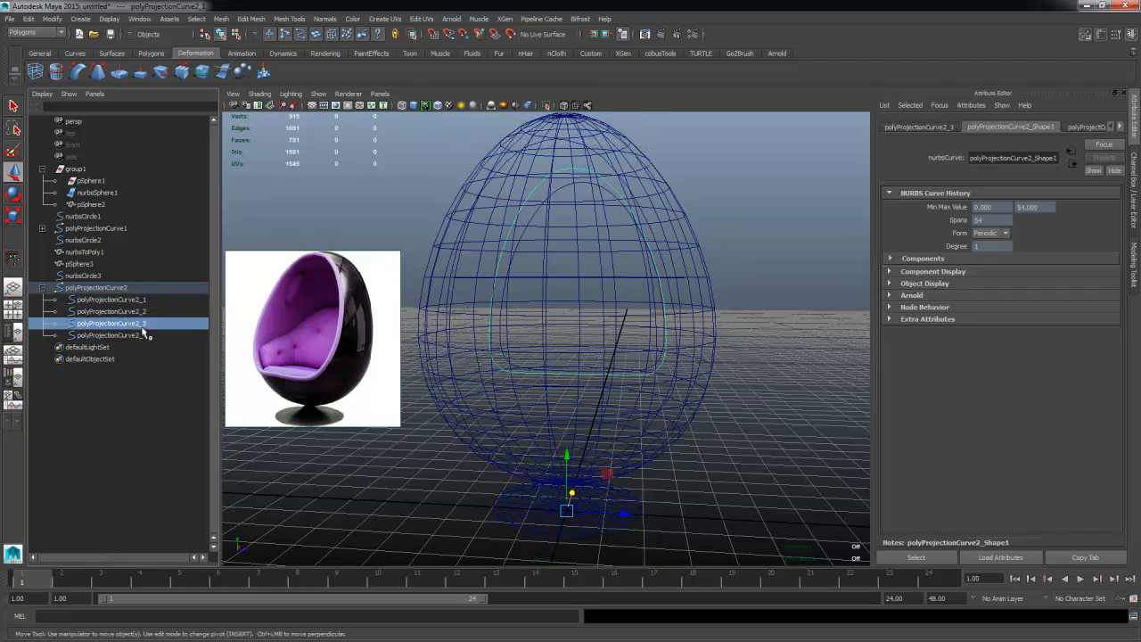
# Step: Split the egg mesh with the front projected curve polyProjectionCurve2_1, using the Split and detach edges setting
pyautogui.click(150, 299)
pyautogui.keyDown('alt'); pyautogui.moveTo(624, 312); pyautogui.dragTo(605, 178); pyautogui.keyUp('alt')
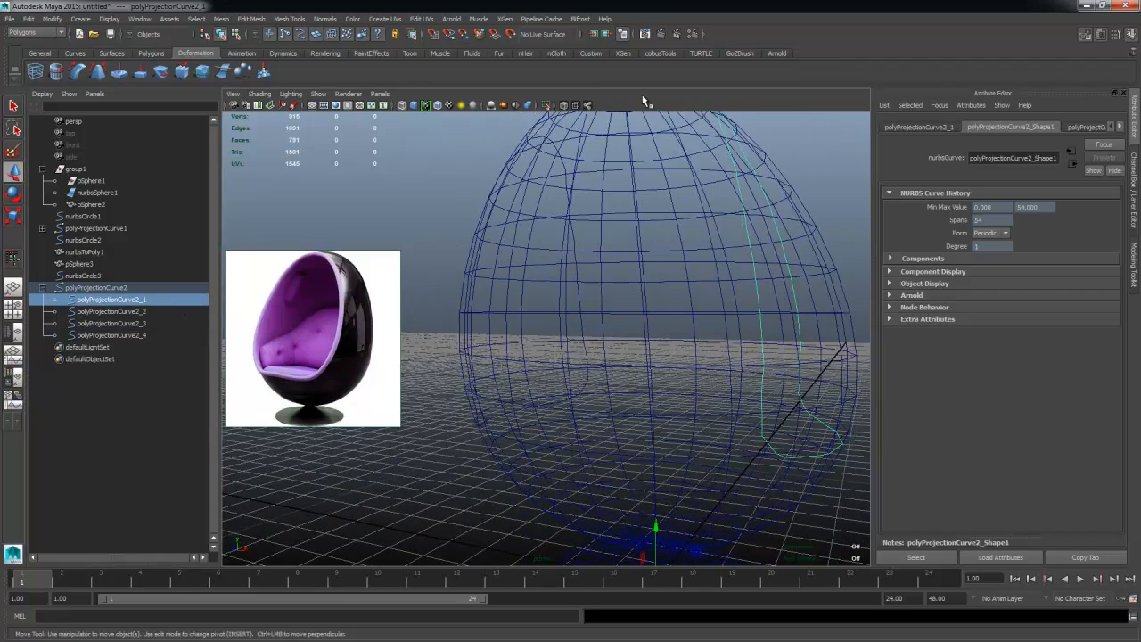
pyautogui.keyDown('shift'); pyautogui.click(660, 195); pyautogui.keyUp('shift')
pyautogui.press('f')
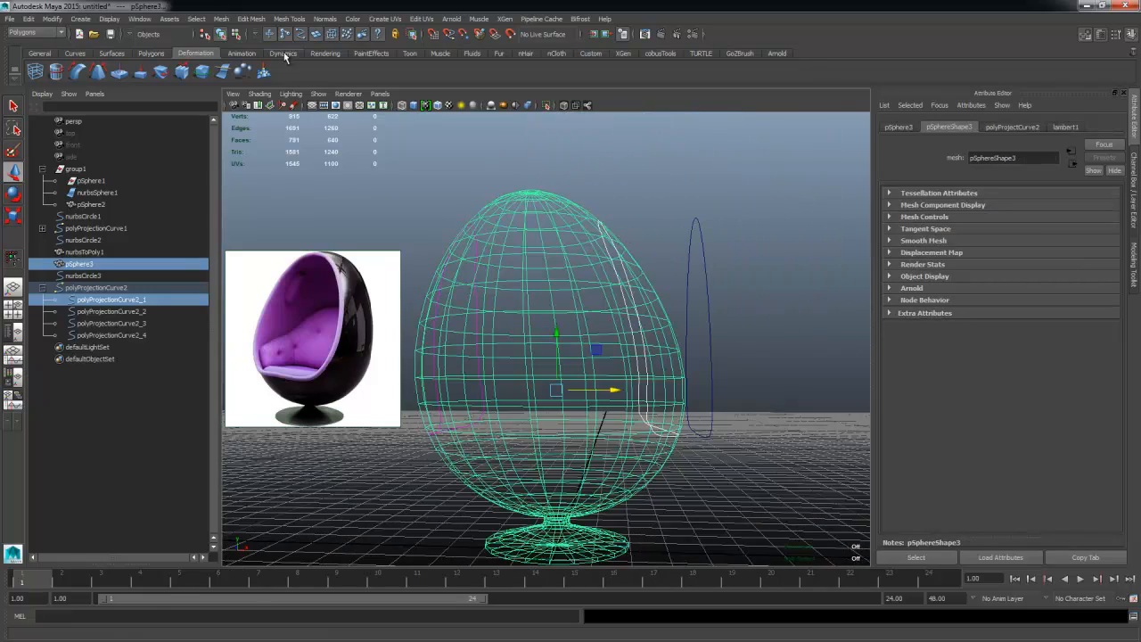
pyautogui.click(253, 20)
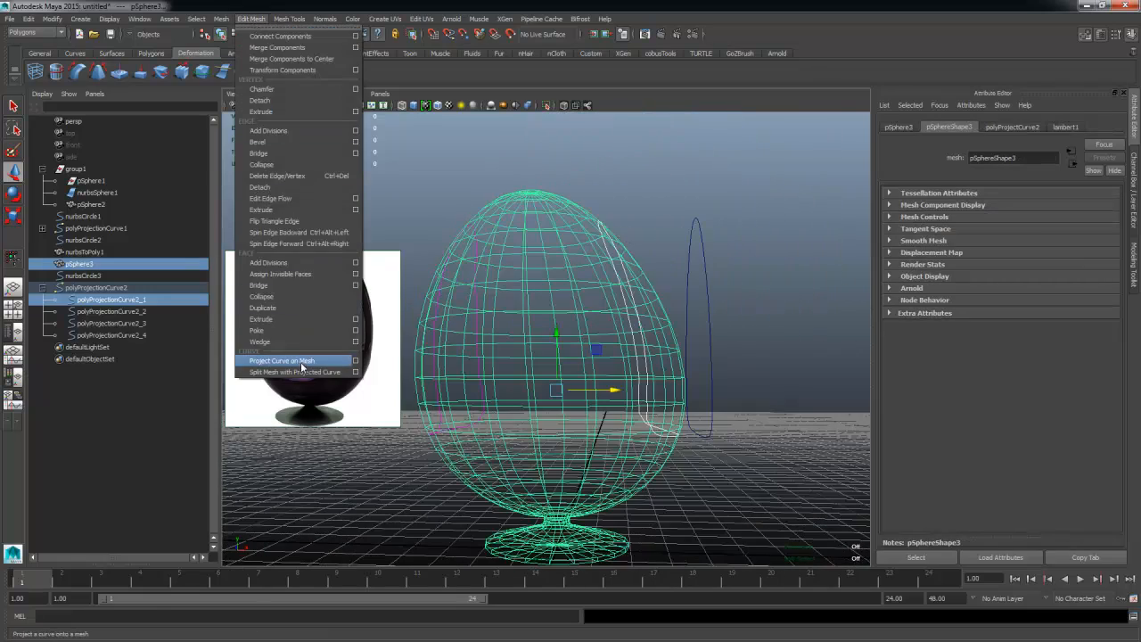
pyautogui.click(355, 373)
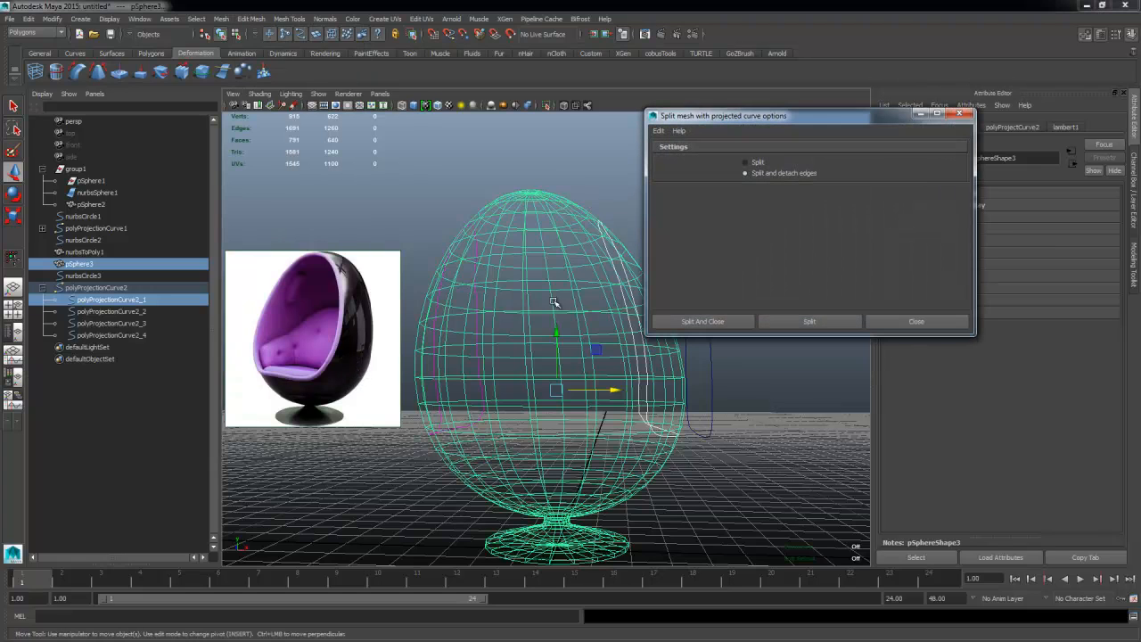
pyautogui.click(827, 323)
pyautogui.click(909, 325)
pyautogui.click(767, 403)
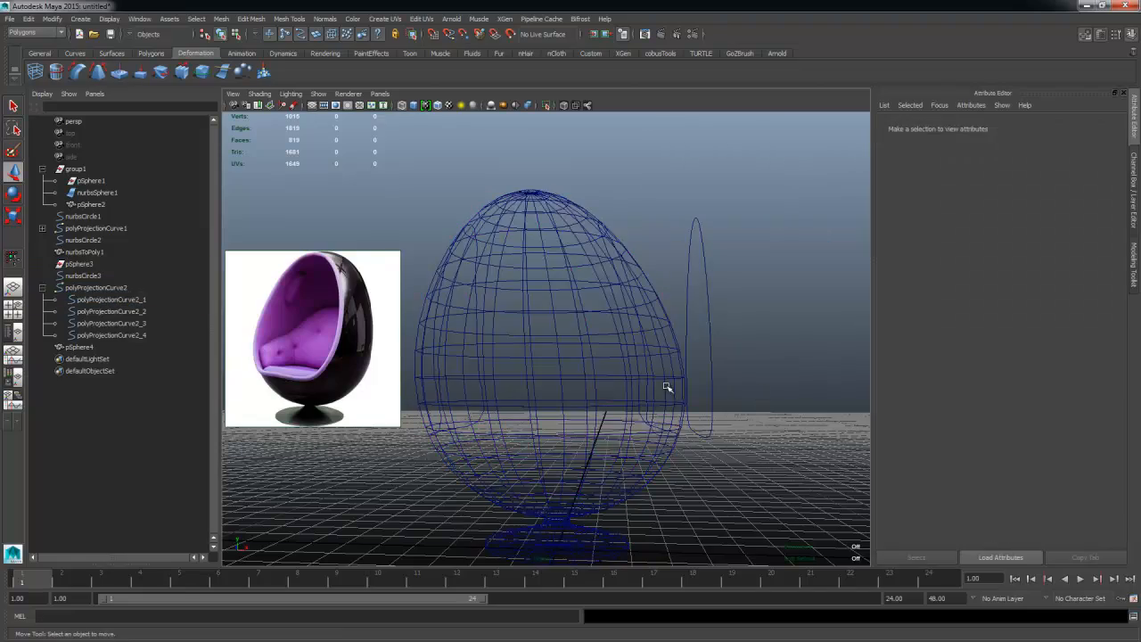
# Step: Return to shaded display and examine the split egg and the source circle's linked projection curves
pyautogui.press('5')
pyautogui.moveTo(701, 394)
pyautogui.keyDown('alt'); pyautogui.mouseDown()
pyautogui.moveTo(543, 351)
pyautogui.moveTo(701, 382)
pyautogui.moveTo(675, 413)
pyautogui.moveTo(689, 365)
pyautogui.mouseUp(); pyautogui.keyUp('alt')
pyautogui.click(544, 350)
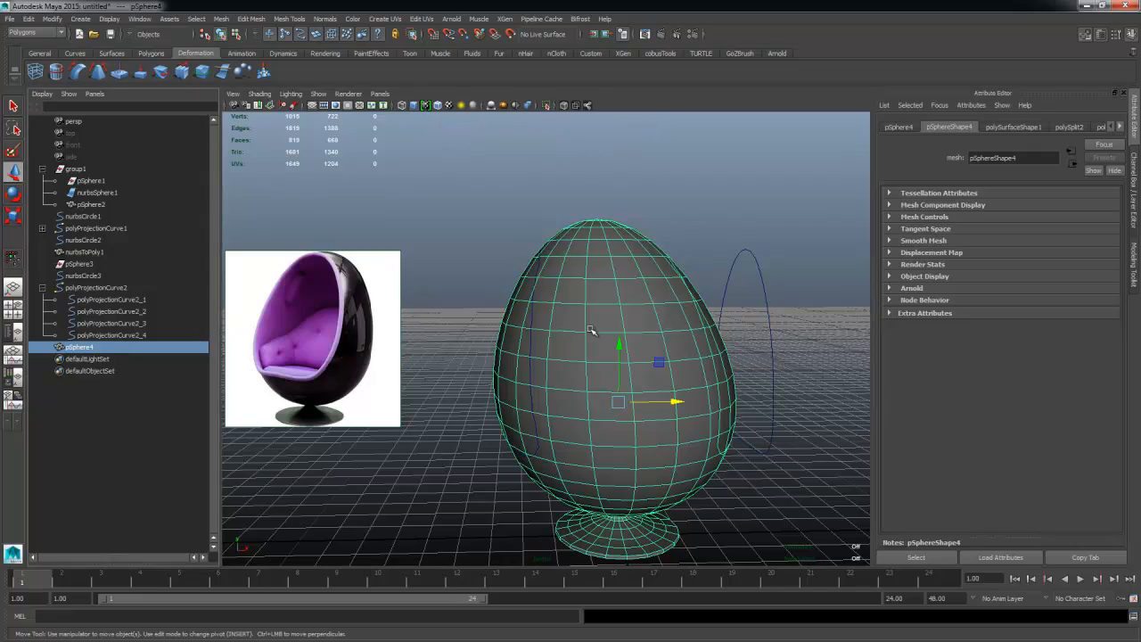
pyautogui.keyDown('alt'); pyautogui.moveTo(649, 314); pyautogui.dragTo(603, 379); pyautogui.keyUp('alt')
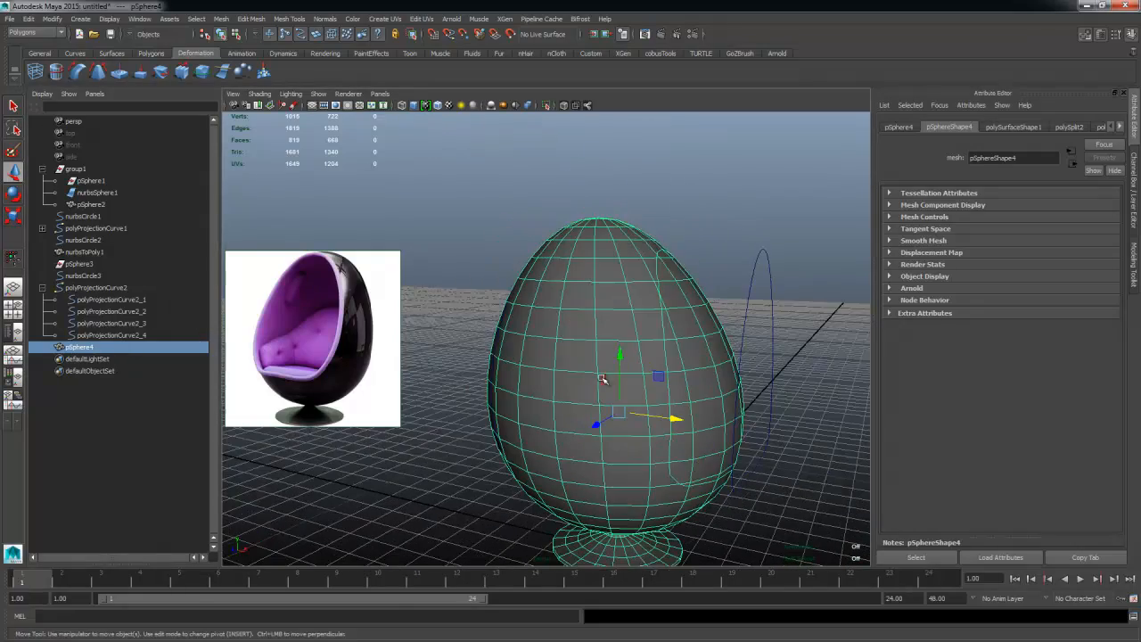
pyautogui.keyDown('alt'); pyautogui.moveTo(593, 323); pyautogui.dragTo(535, 319); pyautogui.keyUp('alt')
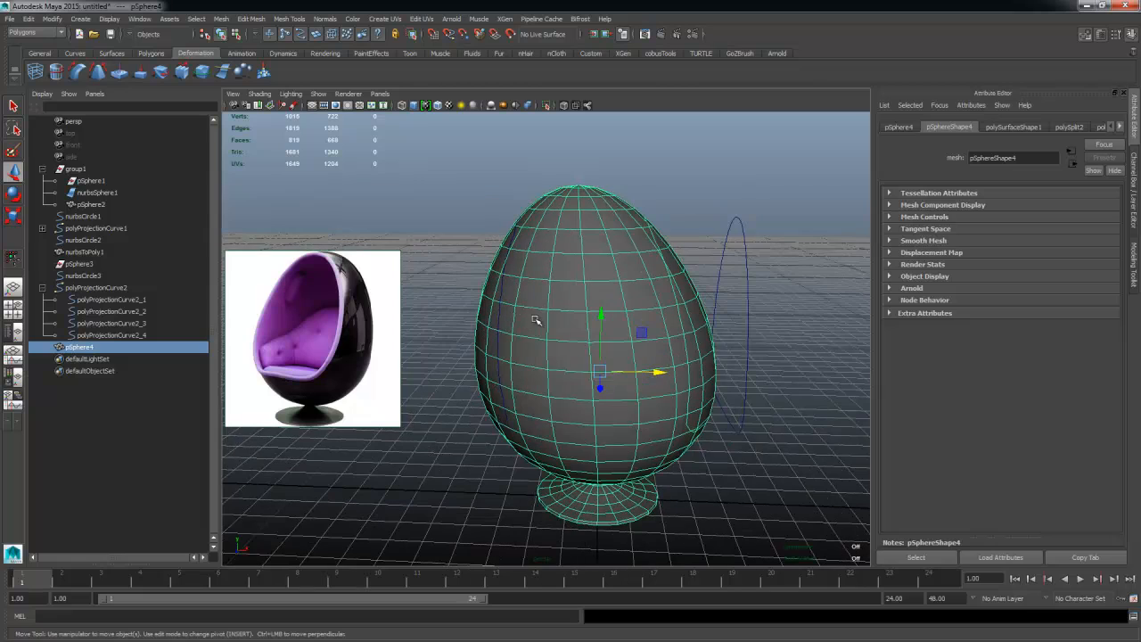
pyautogui.click(732, 238)
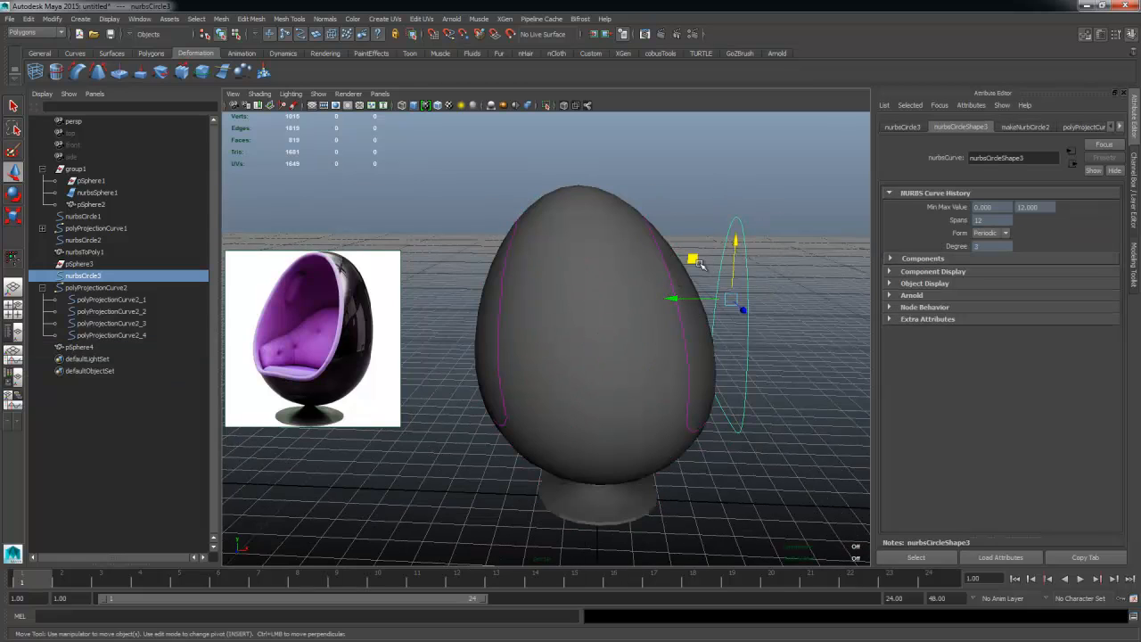
pyautogui.keyDown('alt'); pyautogui.moveTo(685, 360); pyautogui.dragTo(636, 316); pyautogui.keyUp('alt')
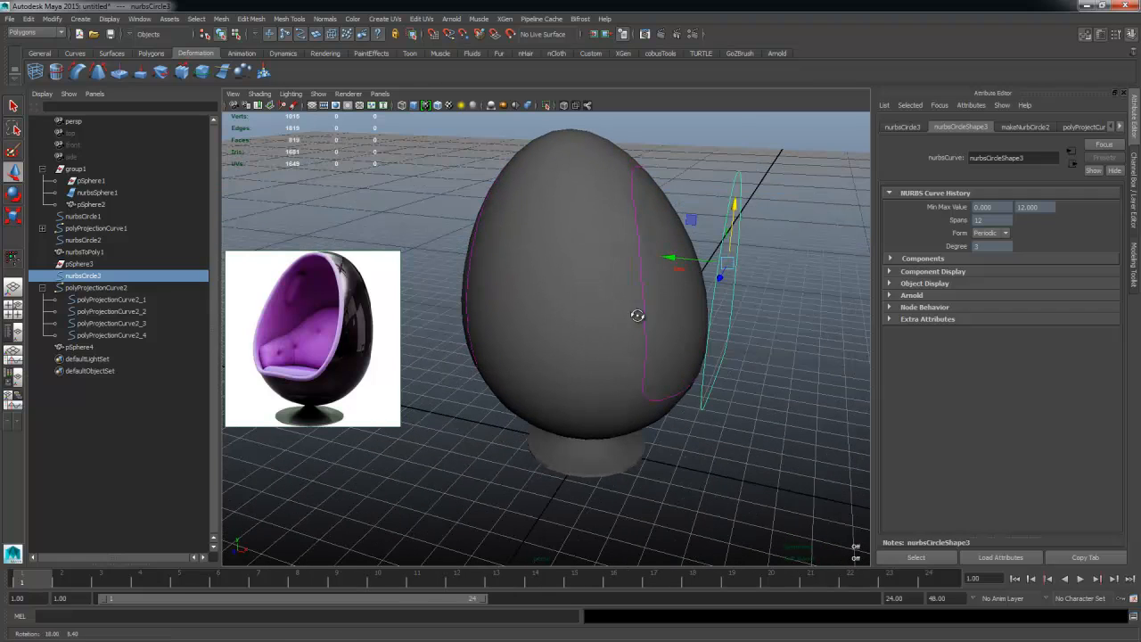
# Step: Delete the construction history of the split egg mesh pSphere4
pyautogui.click(606, 164)
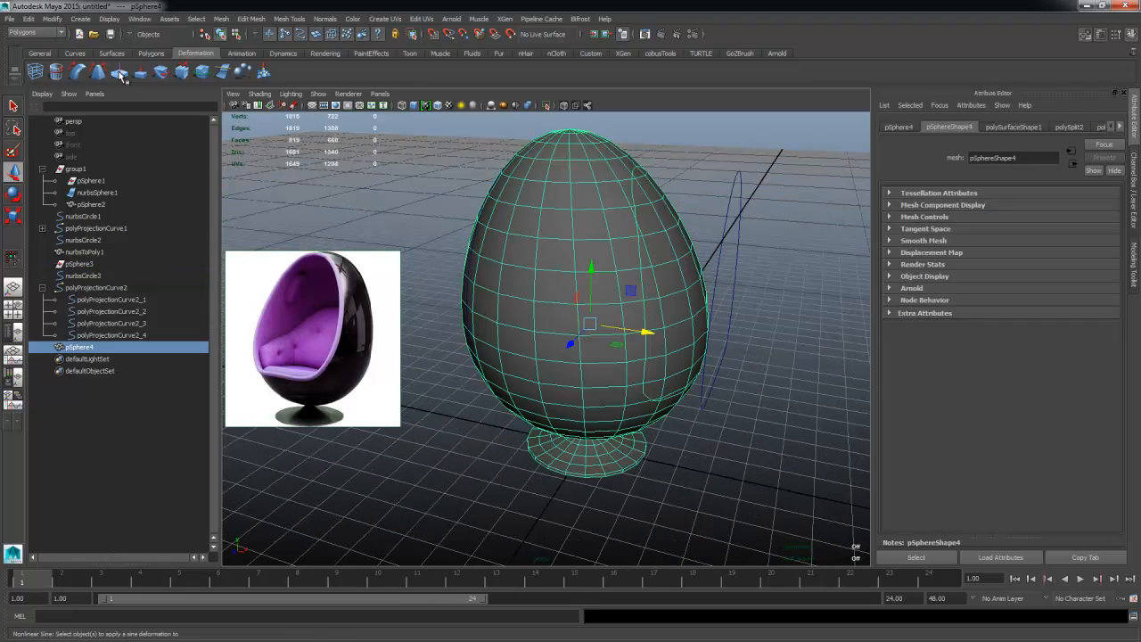
pyautogui.click(29, 19)
pyautogui.moveTo(58, 143)
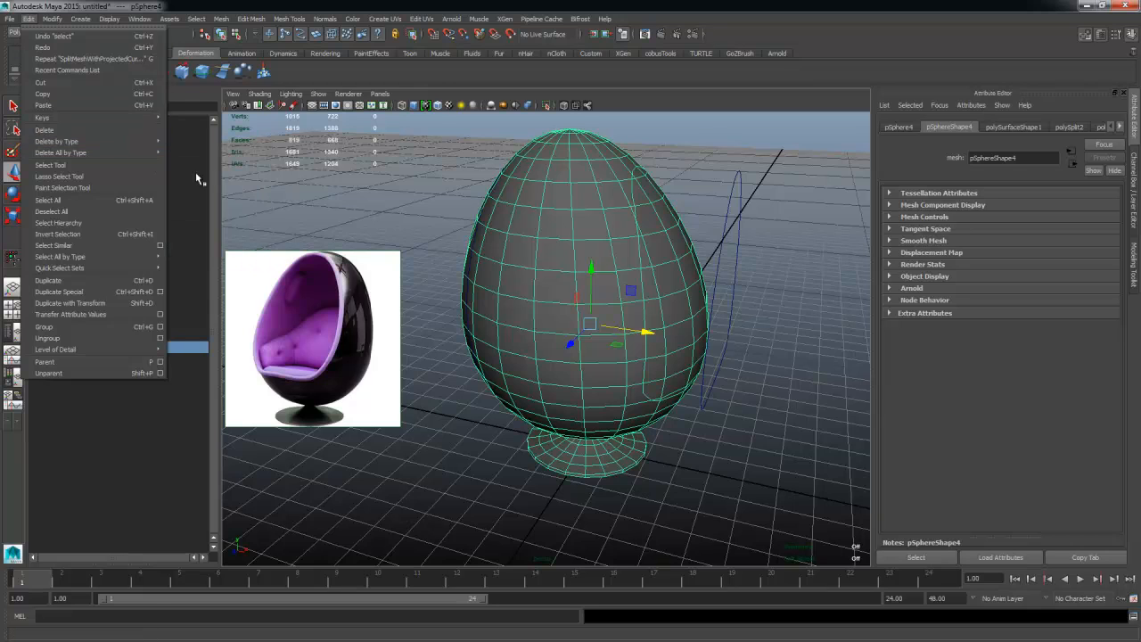
pyautogui.click(194, 148)
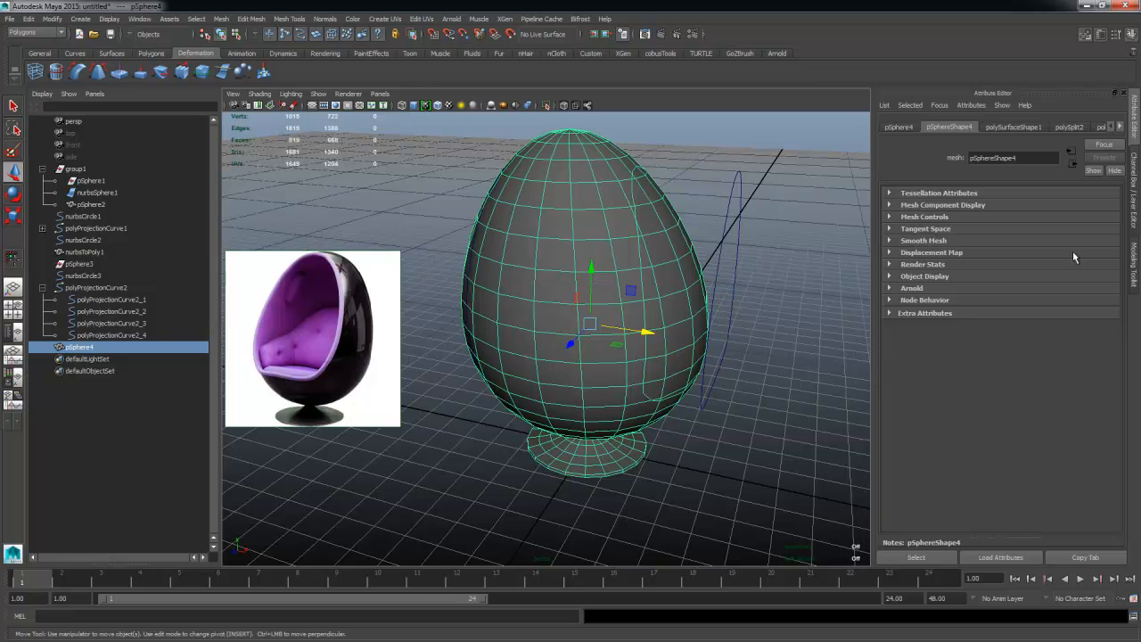
pyautogui.click(1136, 181)
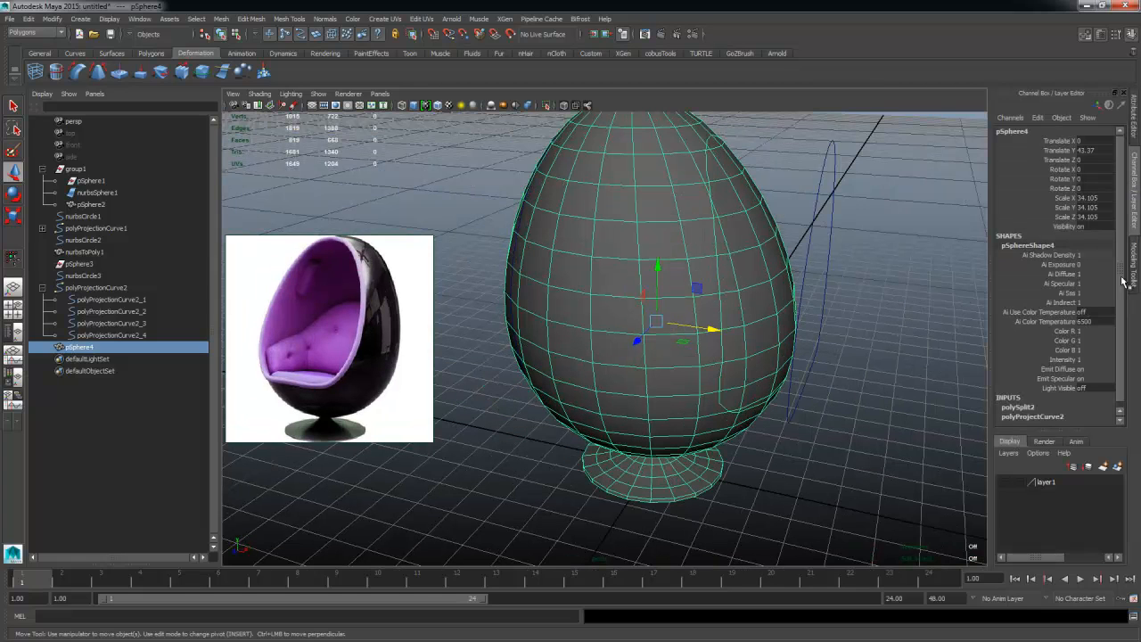
pyautogui.moveTo(1122, 278); pyautogui.dragTo(1125, 280)
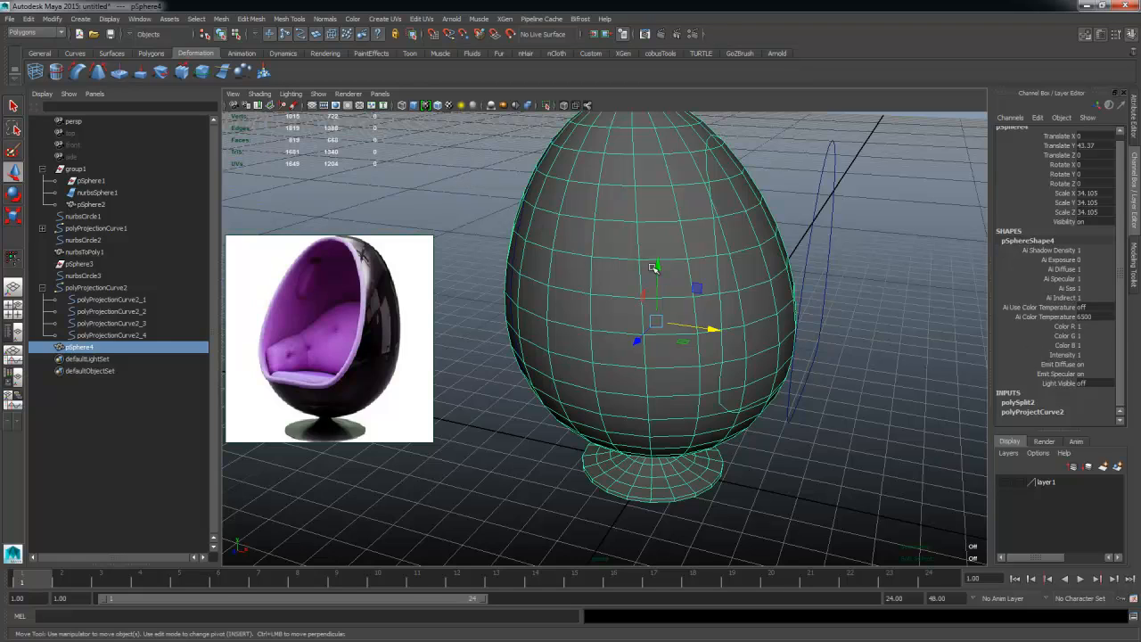
pyautogui.hotkey('alt', 'shift', 'd')
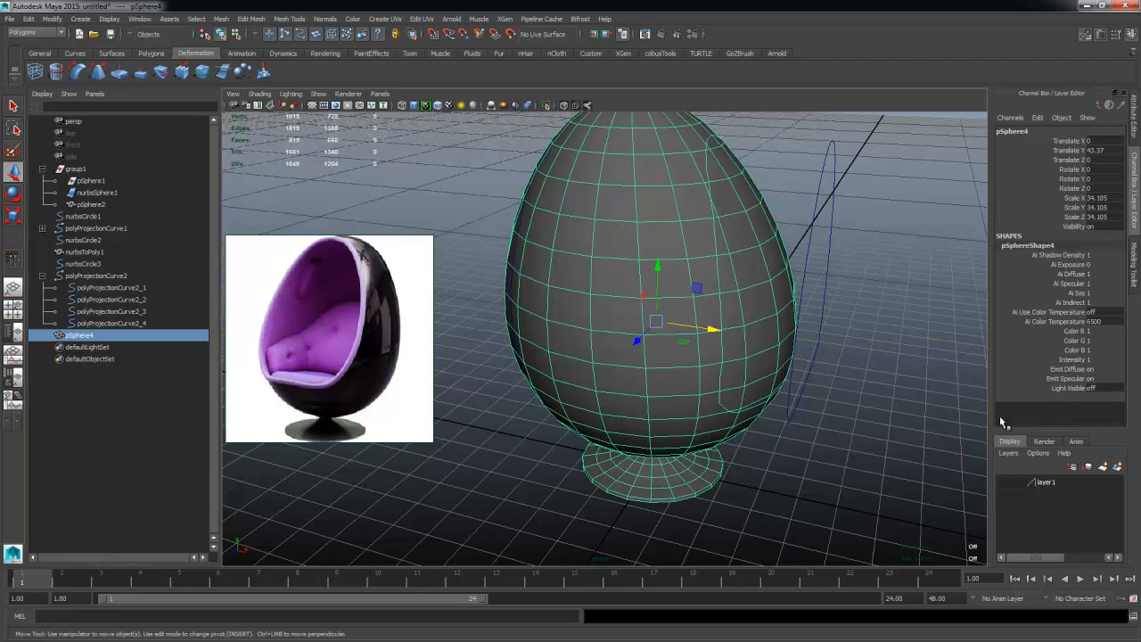
# Step: Delete the polyProjectionCurve2 group with all its projected curves
pyautogui.keyDown('alt'); pyautogui.moveTo(847, 377); pyautogui.dragTo(820, 356); pyautogui.keyUp('alt')
pyautogui.keyDown('alt'); pyautogui.moveTo(501, 203); pyautogui.dragTo(604, 166); pyautogui.keyUp('alt')
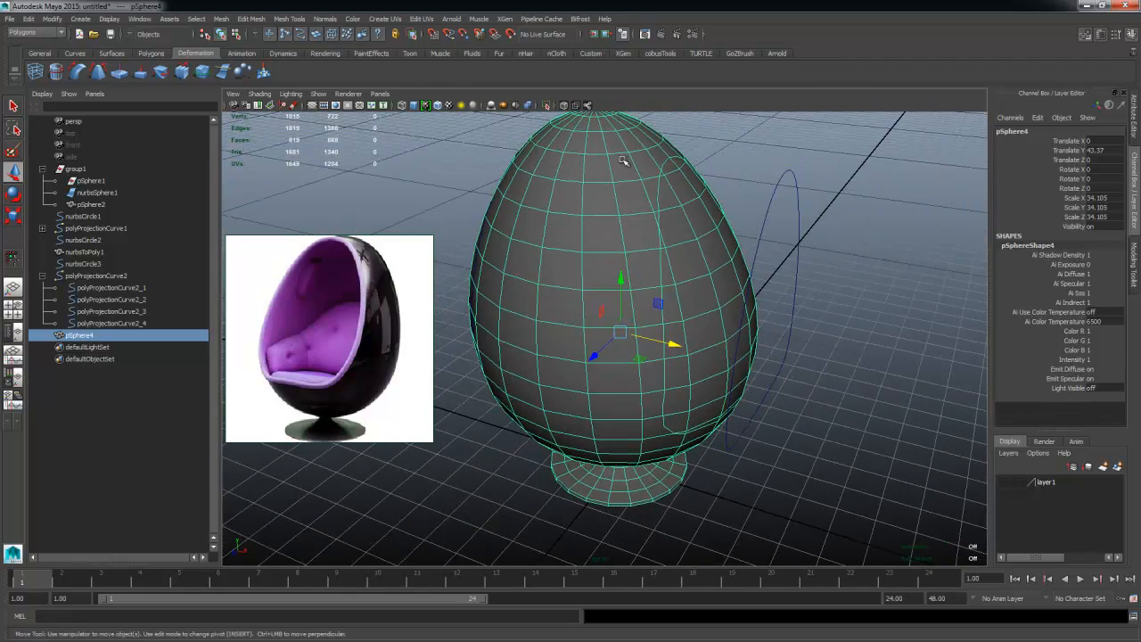
pyautogui.keyDown('alt'); pyautogui.moveTo(619, 211); pyautogui.dragTo(720, 325); pyautogui.keyUp('alt')
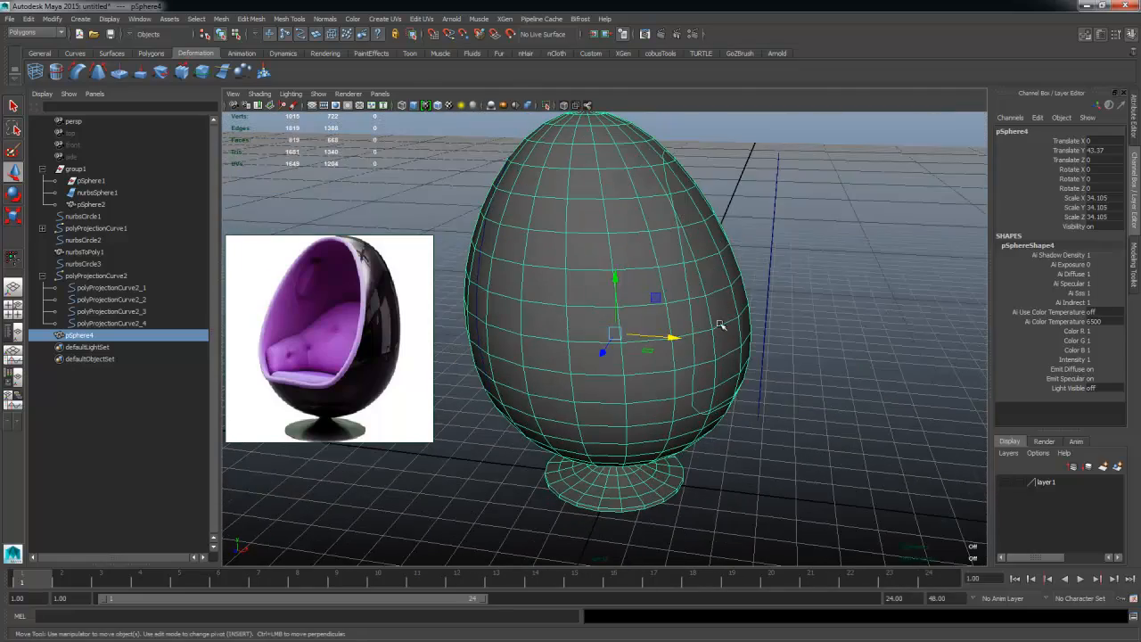
pyautogui.keyDown('alt'); pyautogui.moveTo(621, 274); pyautogui.dragTo(660, 278); pyautogui.keyUp('alt')
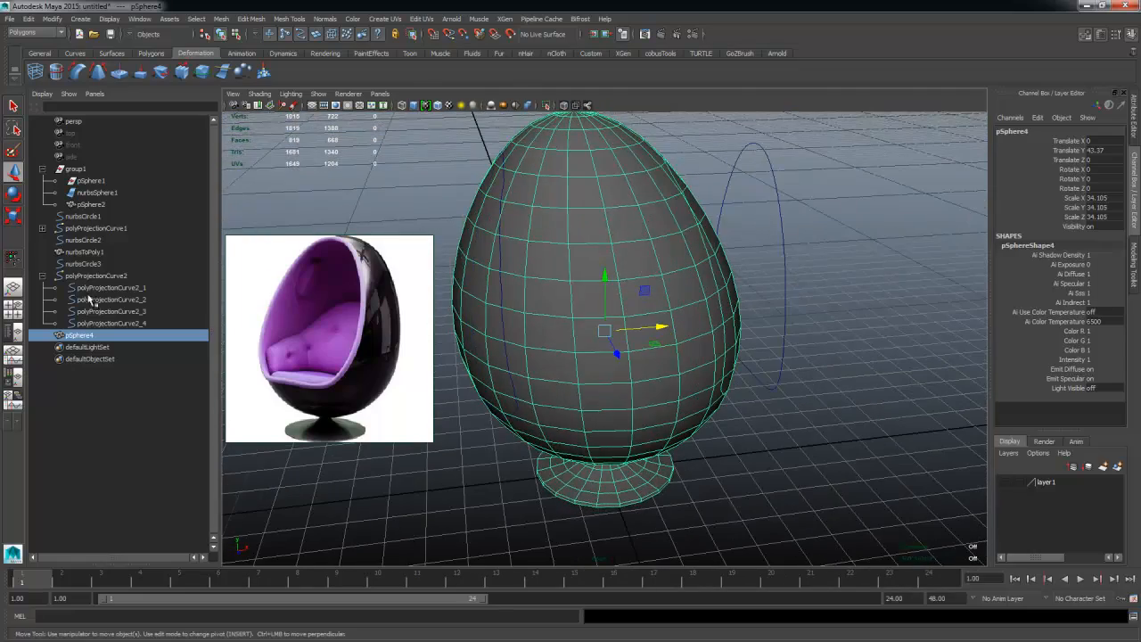
pyautogui.click(82, 276)
pyautogui.press('Delete')
# Step: Assign the source circle nurbsCircle3 to a new display layer and hide that layer
pyautogui.click(782, 230)
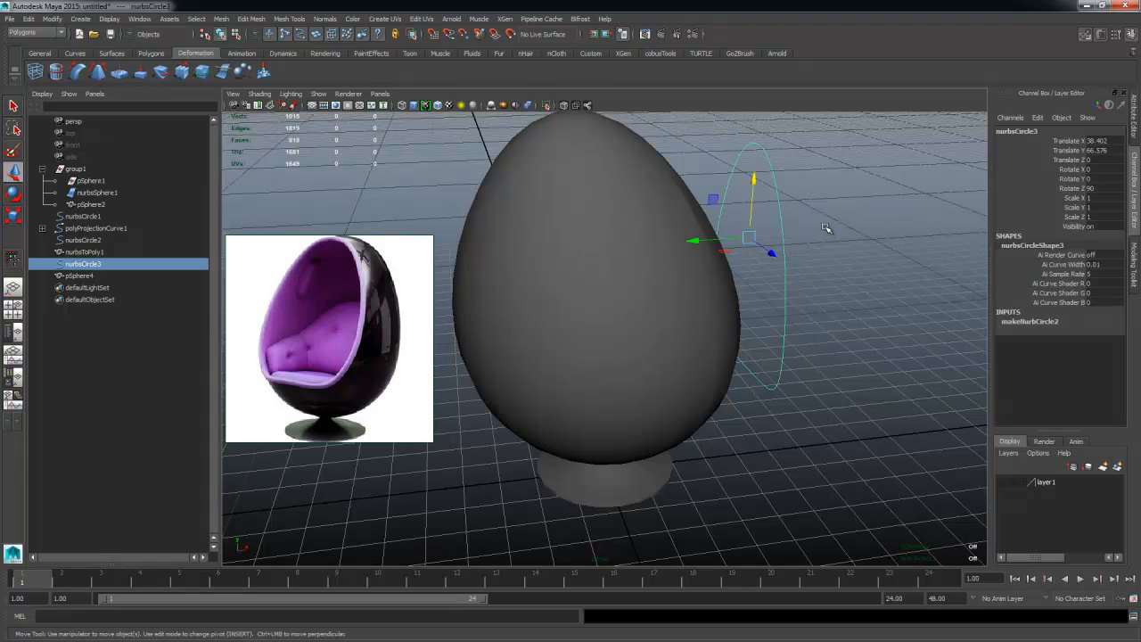
pyautogui.keyDown('alt'); pyautogui.moveTo(678, 325); pyautogui.dragTo(647, 327); pyautogui.keyUp('alt')
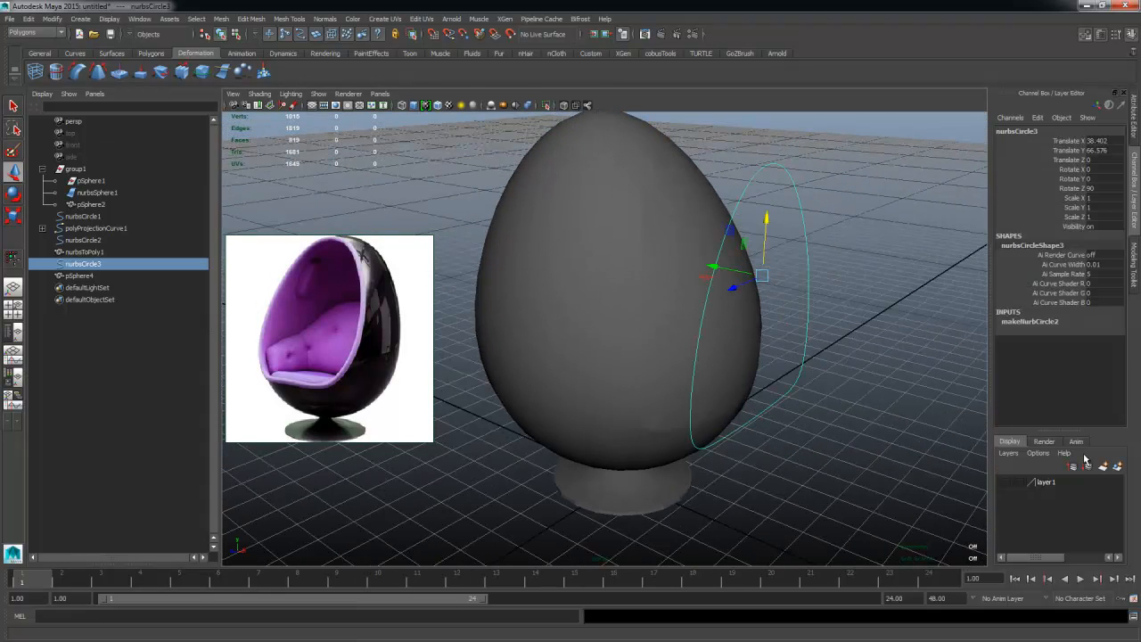
pyautogui.click(1120, 467)
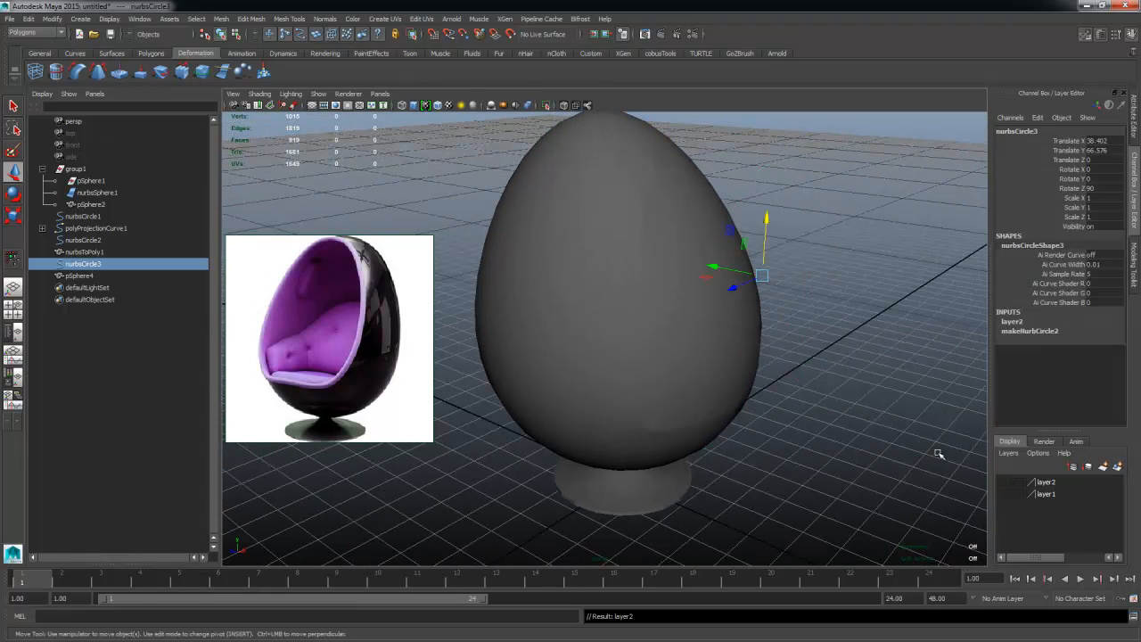
pyautogui.click(847, 390)
# Step: Select the faces of the detached front section of the egg and delete them to cut the chair's opening
pyautogui.click(601, 285)
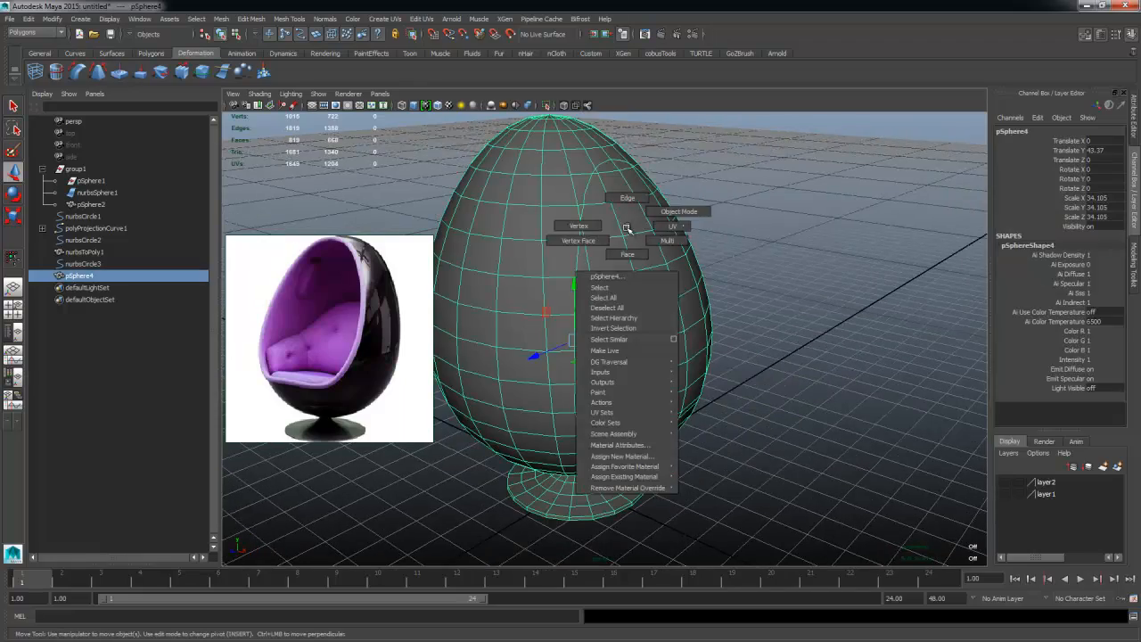
pyautogui.moveTo(627, 229); pyautogui.dragTo(624, 255, button='right')
pyautogui.click(609, 255)
pyautogui.keyDown('alt'); pyautogui.moveTo(667, 318); pyautogui.dragTo(466, 301); pyautogui.keyUp('alt')
pyautogui.press('Delete')
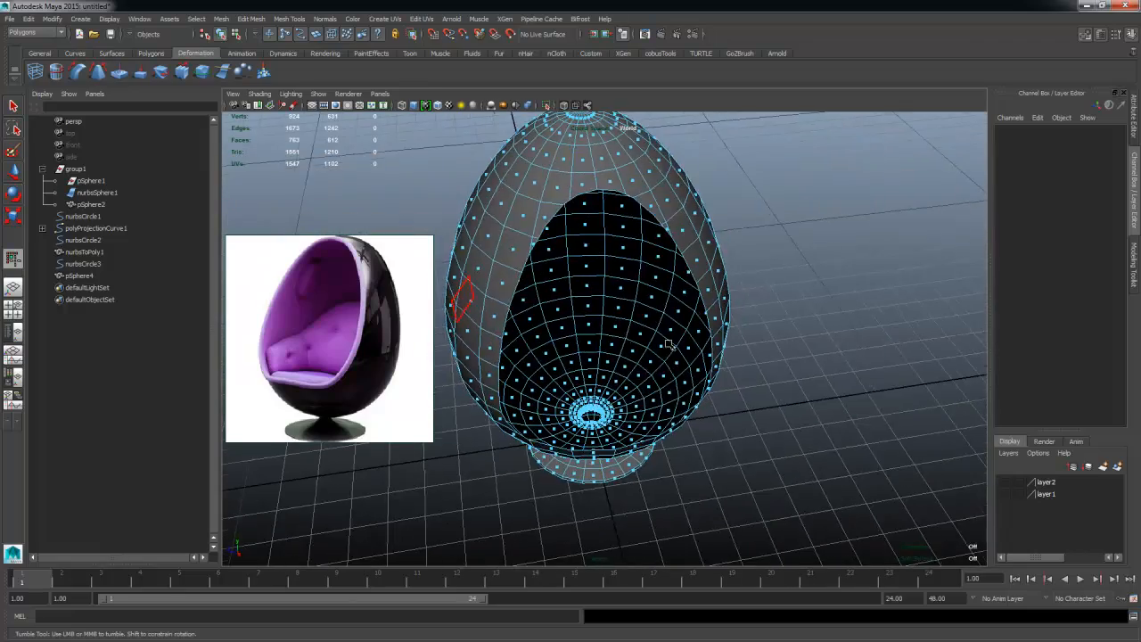
# Step: Examine the vertices and edge flow along the rim of the egg's opening from several angles
pyautogui.keyDown('alt'); pyautogui.moveTo(467, 301); pyautogui.dragTo(704, 315, button='right'); pyautogui.keyUp('alt')
pyautogui.keyDown('alt'); pyautogui.moveTo(704, 314); pyautogui.dragTo(655, 219, button='middle'); pyautogui.keyUp('alt')
pyautogui.moveTo(605, 206); pyautogui.dragTo(604, 210, button='right')
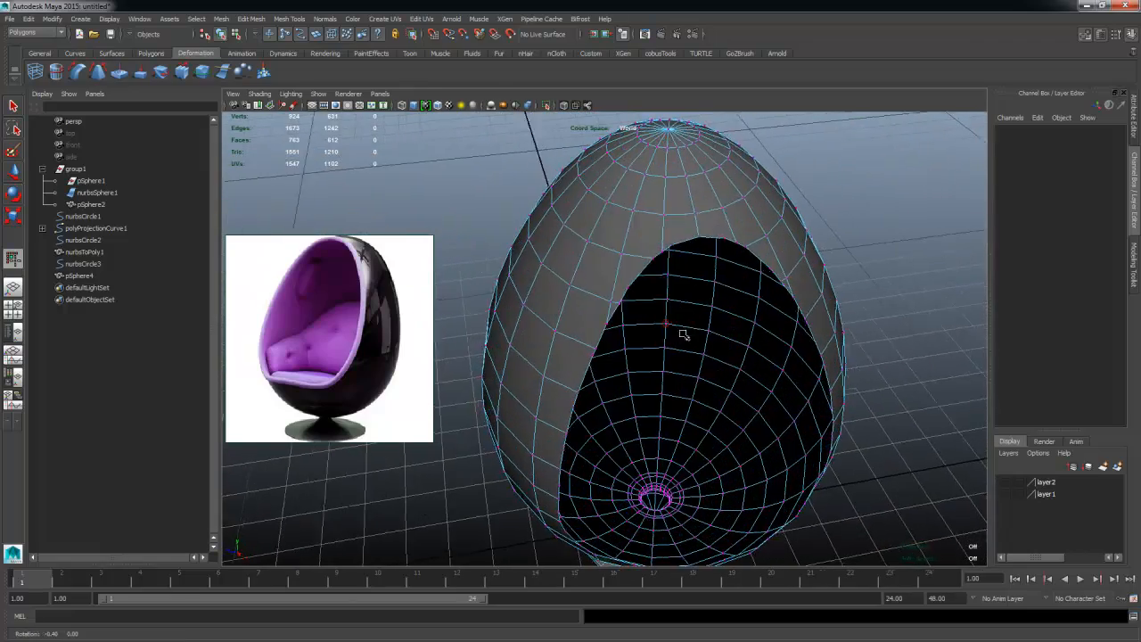
pyautogui.keyDown('alt'); pyautogui.moveTo(683, 332); pyautogui.dragTo(643, 364); pyautogui.keyUp('alt')
pyautogui.keyDown('alt'); pyautogui.moveTo(643, 363); pyautogui.dragTo(640, 367, button='middle'); pyautogui.keyUp('alt')
pyautogui.keyDown('alt'); pyautogui.moveTo(640, 367); pyautogui.dragTo(614, 259, button='right'); pyautogui.keyUp('alt')
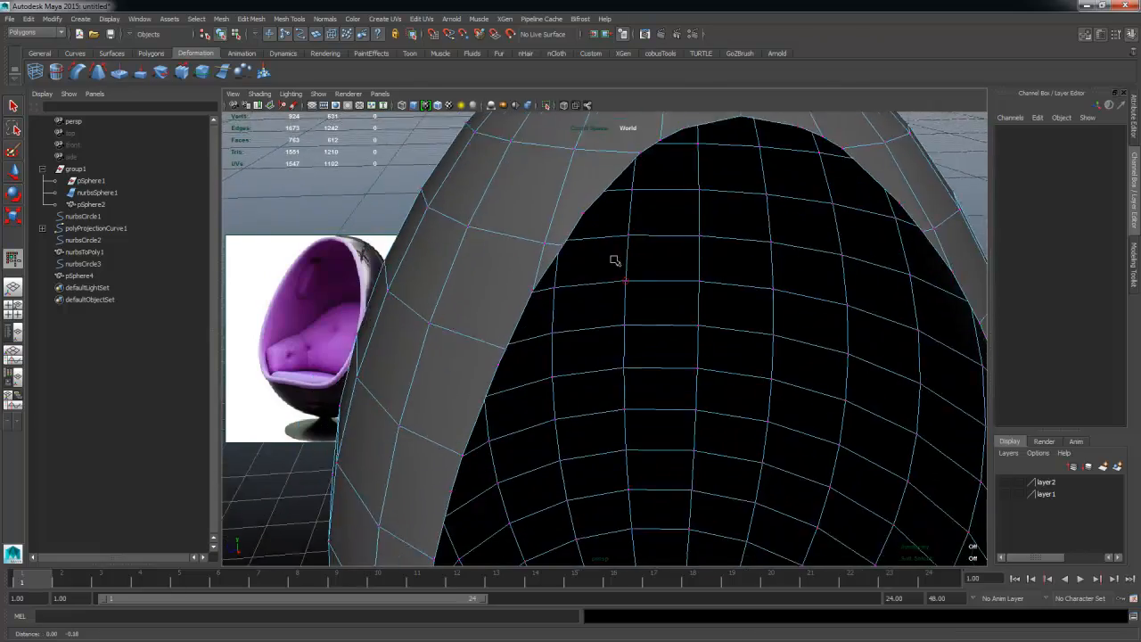
pyautogui.keyDown('alt'); pyautogui.moveTo(614, 259); pyautogui.dragTo(571, 234, button='middle'); pyautogui.keyUp('alt')
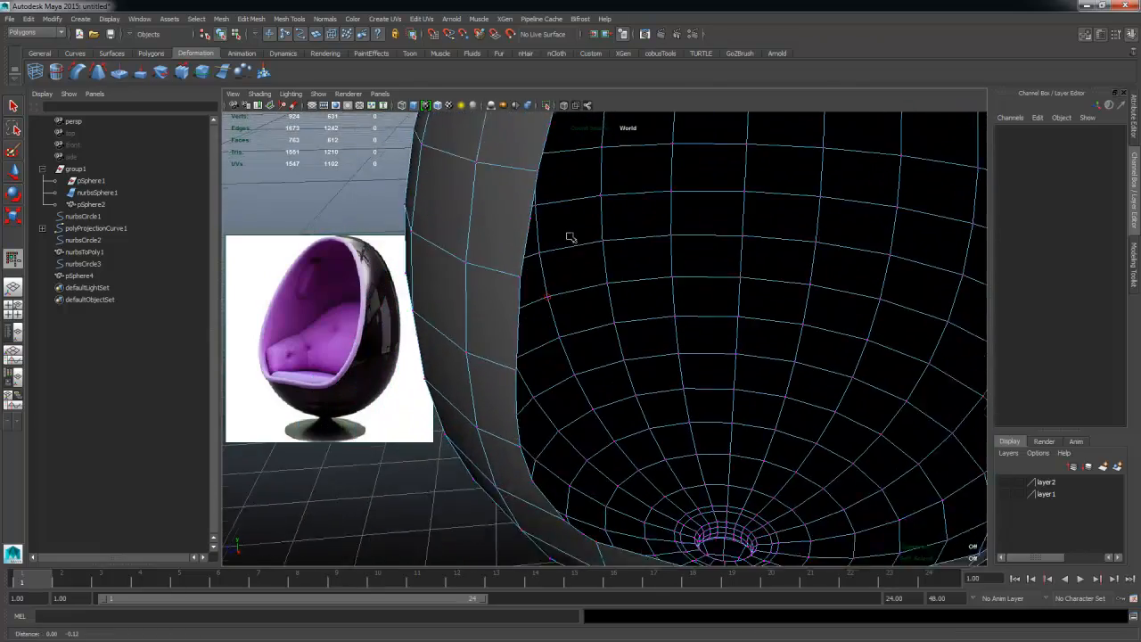
pyautogui.keyDown('alt'); pyautogui.moveTo(571, 235); pyautogui.dragTo(536, 293); pyautogui.keyUp('alt')
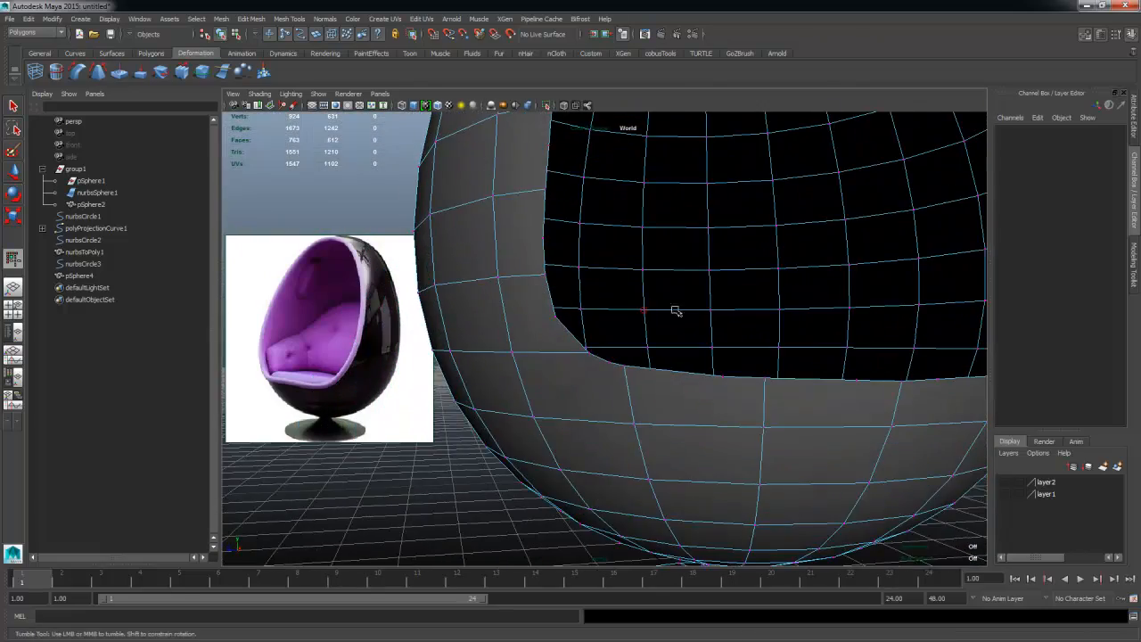
pyautogui.keyDown('alt'); pyautogui.moveTo(676, 310); pyautogui.dragTo(759, 328); pyautogui.keyUp('alt')
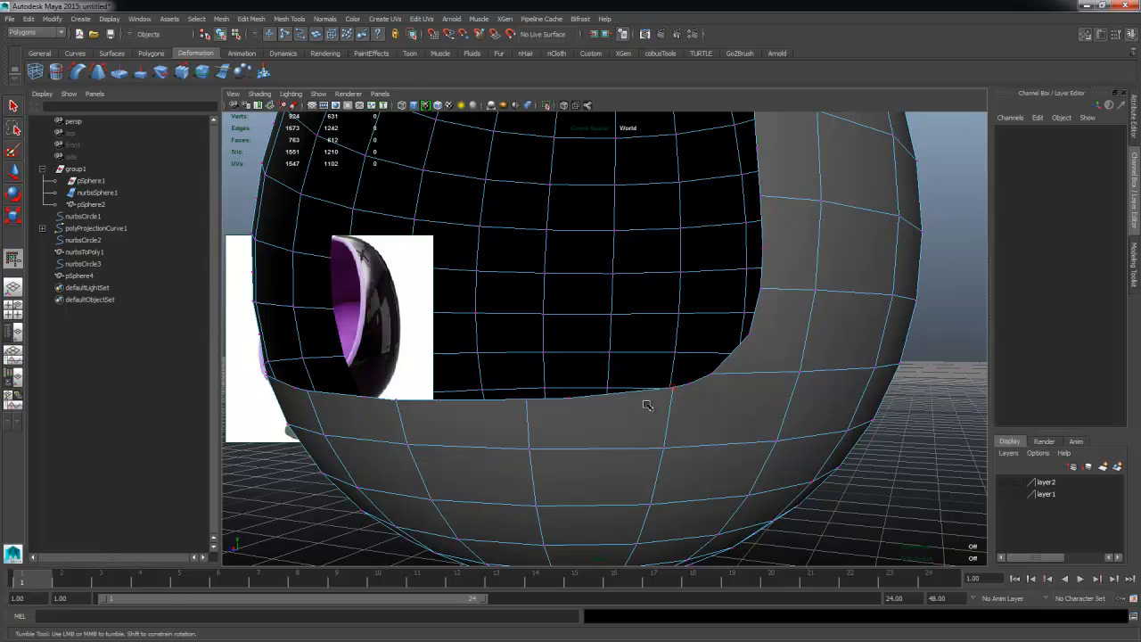
pyautogui.keyDown('alt'); pyautogui.moveTo(627, 402); pyautogui.dragTo(670, 399, button='right'); pyautogui.keyUp('alt')
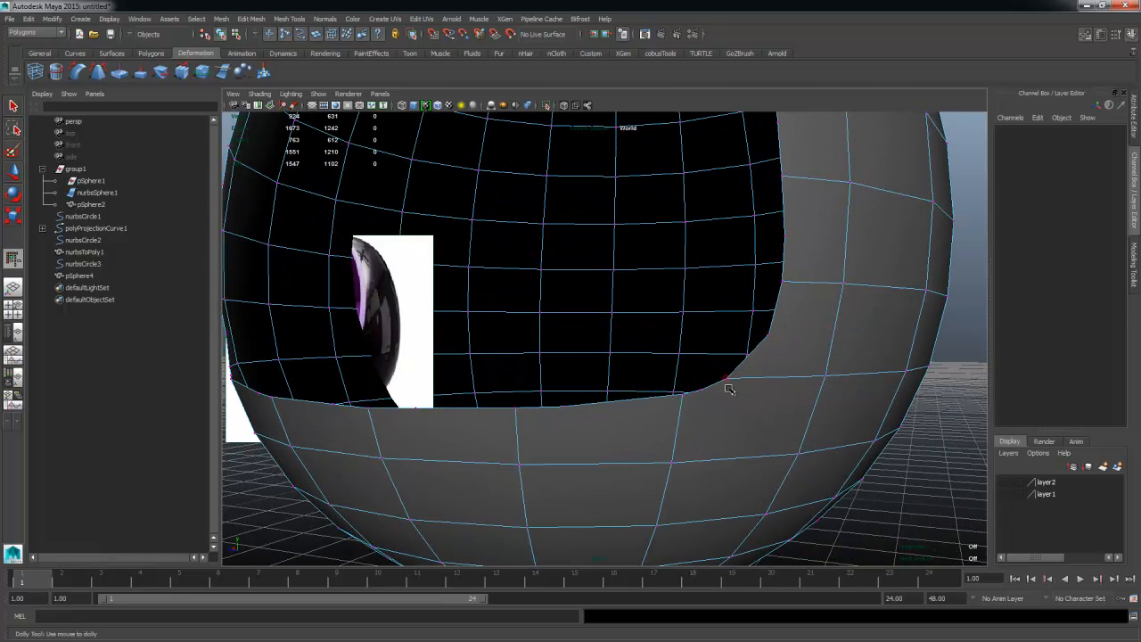
pyautogui.keyDown('alt'); pyautogui.moveTo(784, 401); pyautogui.dragTo(690, 434); pyautogui.keyUp('alt')
pyautogui.keyDown('alt'); pyautogui.moveTo(690, 434); pyautogui.dragTo(677, 436, button='right'); pyautogui.keyUp('alt')
pyautogui.keyDown('alt'); pyautogui.moveTo(677, 437); pyautogui.dragTo(675, 437); pyautogui.keyUp('alt')
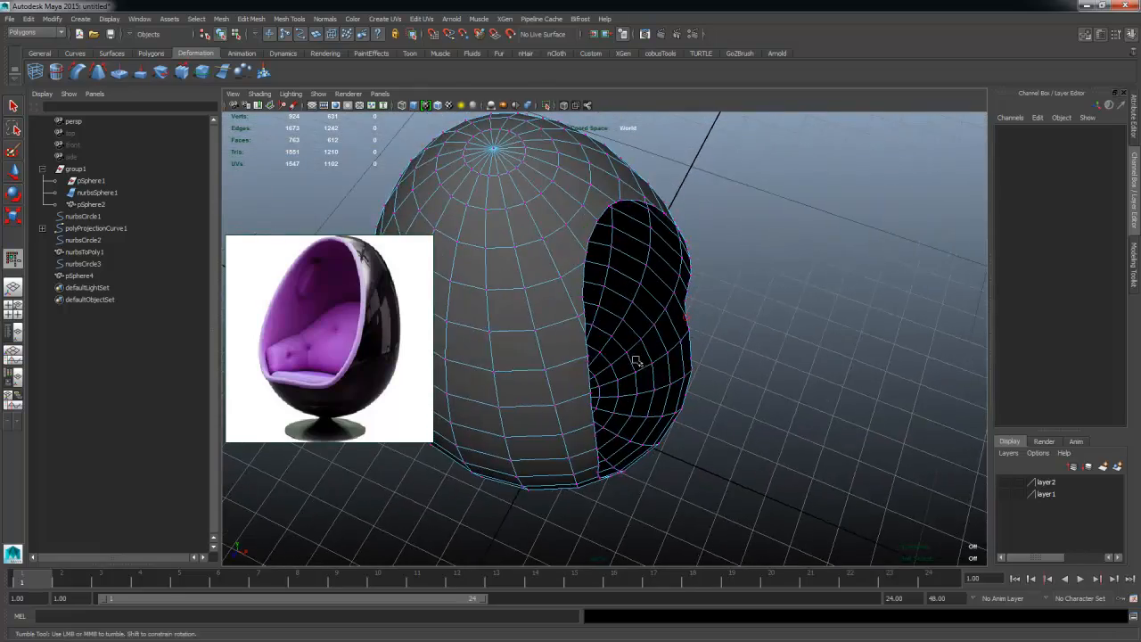
pyautogui.keyDown('alt'); pyautogui.moveTo(675, 437); pyautogui.dragTo(672, 428, button='right'); pyautogui.keyUp('alt')
pyautogui.keyDown('alt'); pyautogui.moveTo(672, 428); pyautogui.dragTo(502, 348); pyautogui.keyUp('alt')
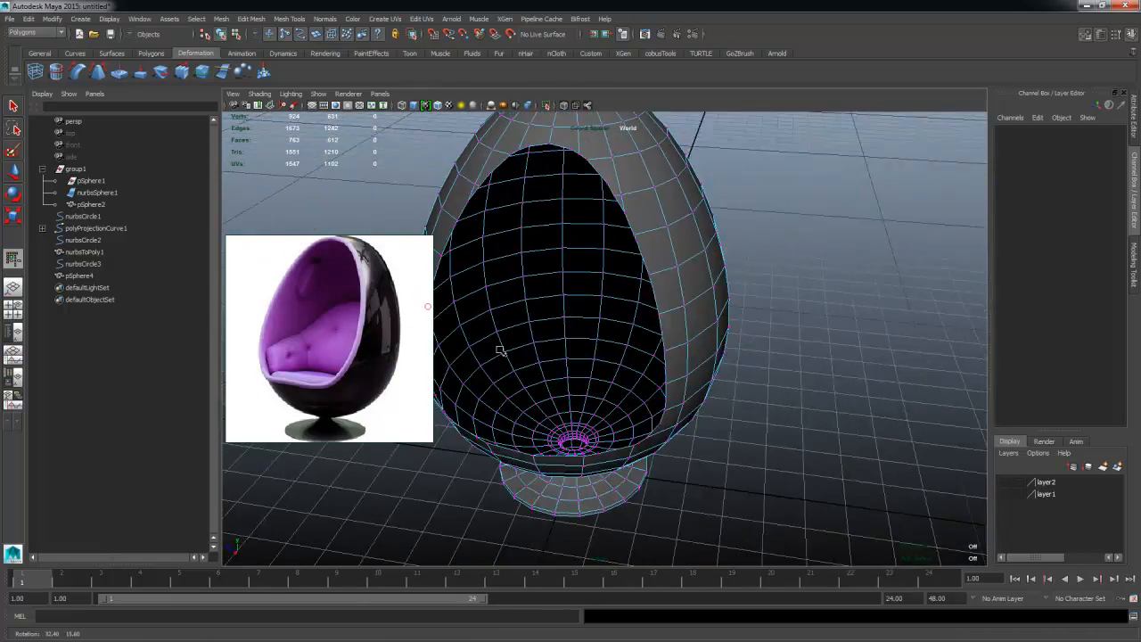
pyautogui.keyDown('alt'); pyautogui.moveTo(502, 348); pyautogui.dragTo(564, 332, button='middle'); pyautogui.keyUp('alt')
pyautogui.keyDown('alt'); pyautogui.moveTo(564, 332); pyautogui.dragTo(654, 343, button='right'); pyautogui.keyUp('alt')
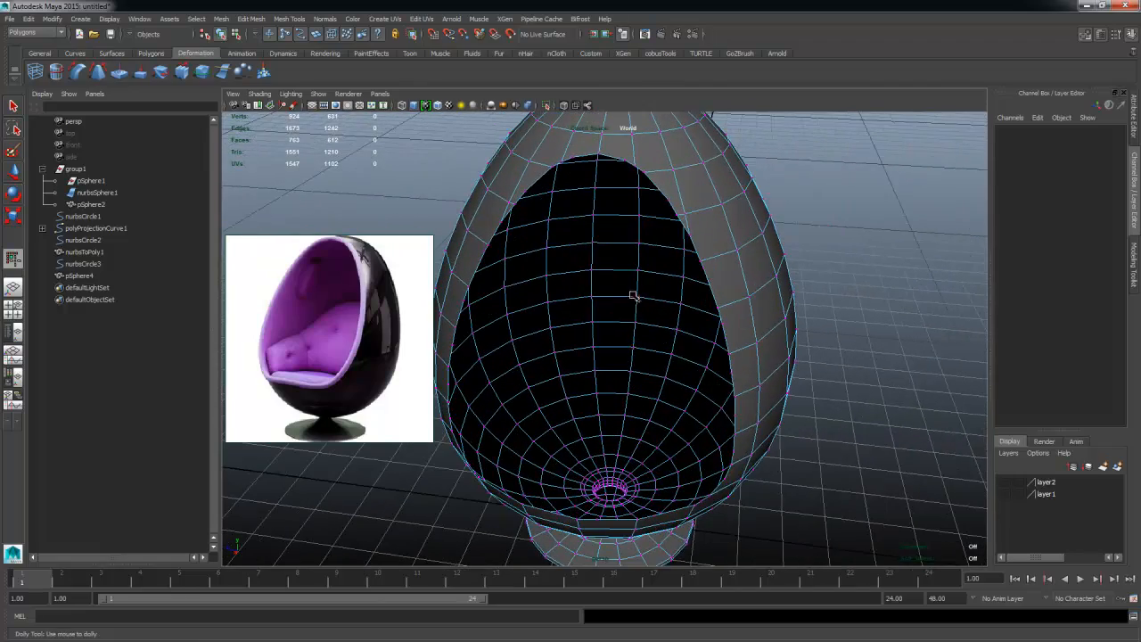
pyautogui.moveTo(572, 208)
pyautogui.keyDown('alt'); pyautogui.mouseDown()
pyautogui.moveTo(580, 184)
pyautogui.moveTo(545, 184)
pyautogui.moveTo(571, 223)
pyautogui.mouseUp(); pyautogui.keyUp('alt')
pyautogui.keyDown('alt'); pyautogui.moveTo(570, 223); pyautogui.dragTo(578, 234, button='middle'); pyautogui.keyUp('alt')
pyautogui.keyDown('alt'); pyautogui.moveTo(578, 234); pyautogui.dragTo(675, 208); pyautogui.keyUp('alt')
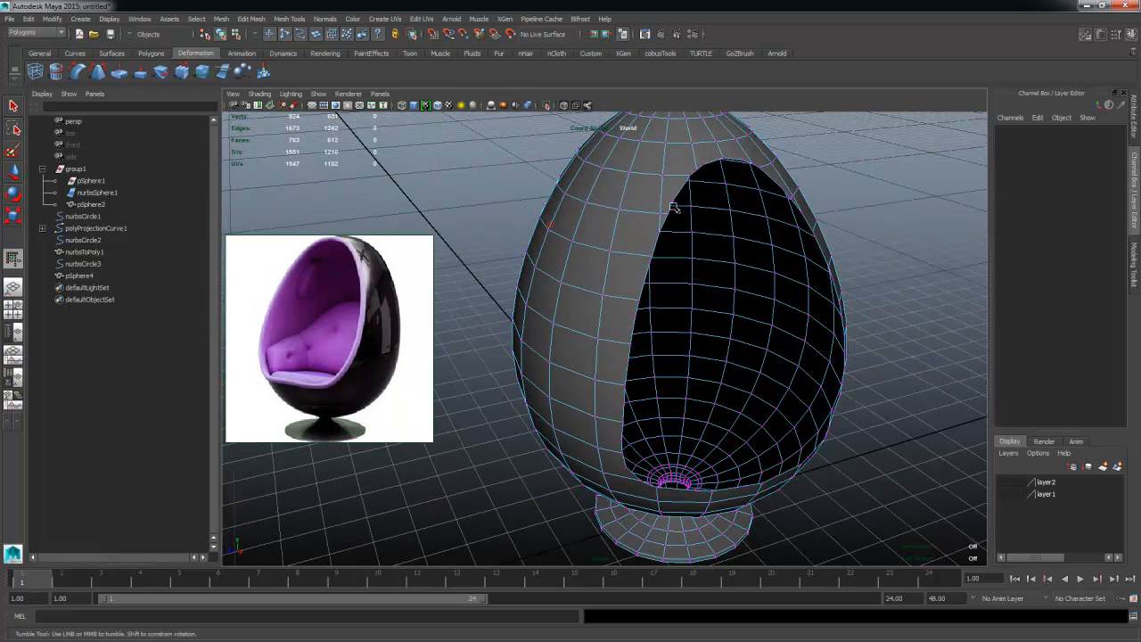
# Step: Select an edge on the upper rim of the opening and extend the selection to its contiguous edges
pyautogui.moveTo(680, 182); pyautogui.dragTo(684, 187, button='right')
pyautogui.click(683, 182)
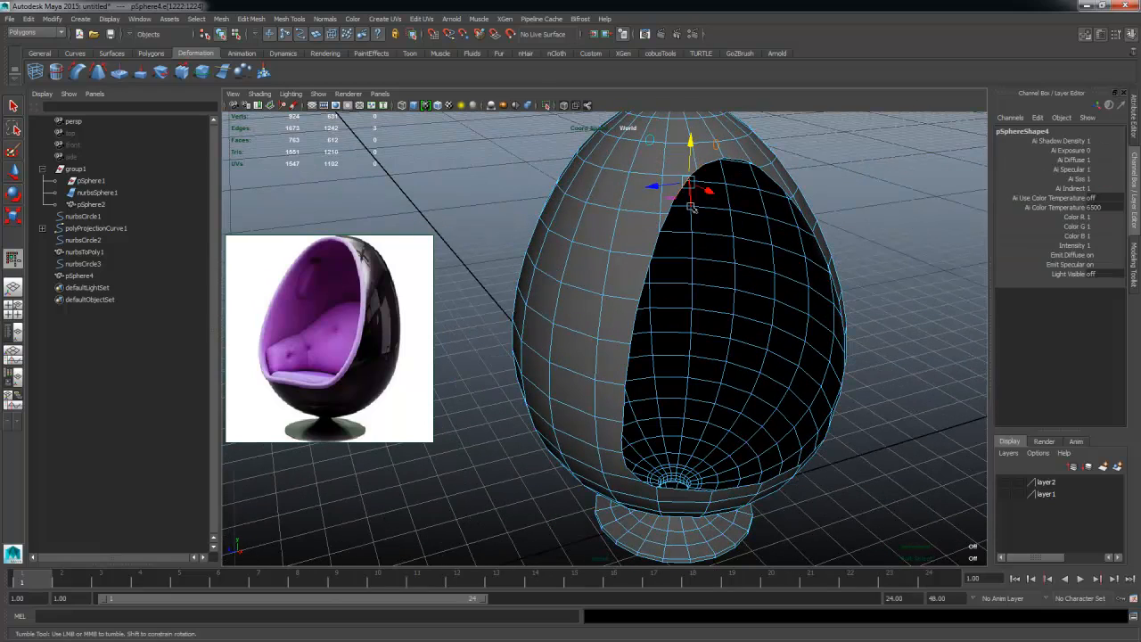
pyautogui.keyDown('alt'); pyautogui.moveTo(683, 184); pyautogui.dragTo(652, 212, button='right'); pyautogui.keyUp('alt')
pyautogui.keyDown('alt'); pyautogui.moveTo(652, 212); pyautogui.dragTo(692, 181); pyautogui.keyUp('alt')
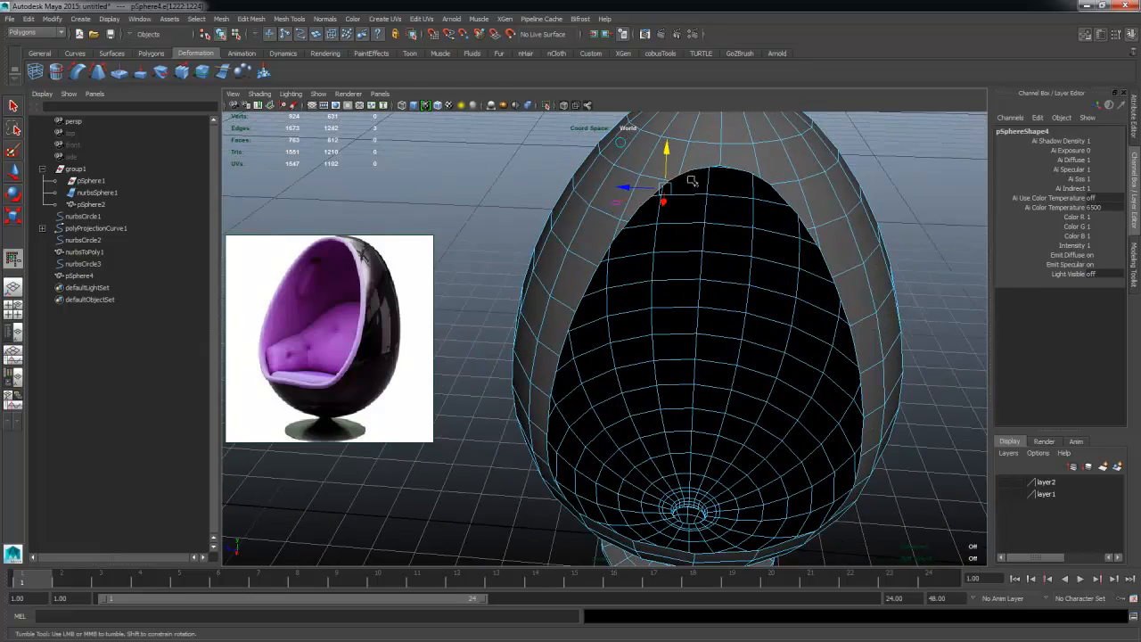
pyautogui.keyDown('alt'); pyautogui.moveTo(664, 312); pyautogui.dragTo(630, 207); pyautogui.keyUp('alt')
pyautogui.rightClick(653, 171)
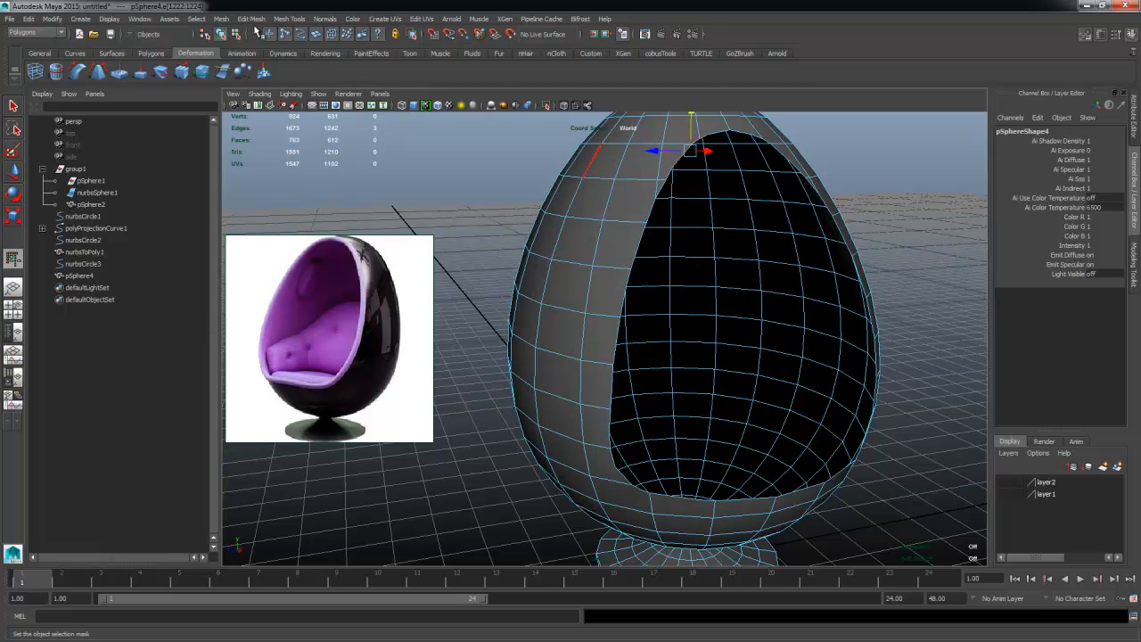
pyautogui.click(252, 19)
pyautogui.moveTo(196, 19)
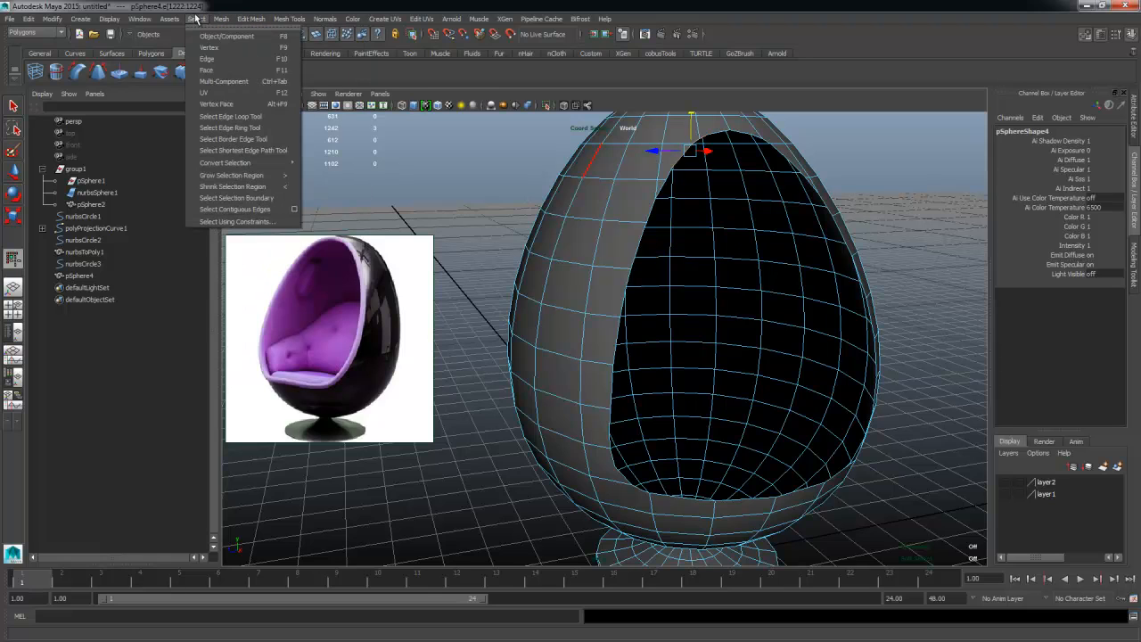
pyautogui.click(217, 210)
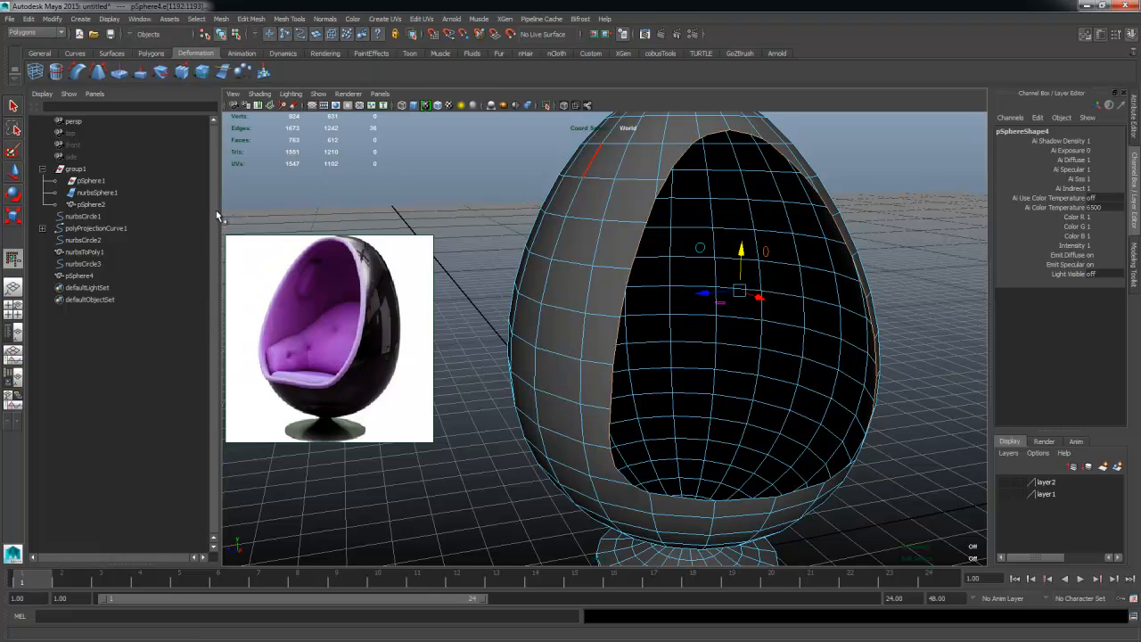
# Step: Add the missed lower rim edge and extend the selection to contiguous edges around the whole opening
pyautogui.keyDown('alt'); pyautogui.moveTo(910, 259); pyautogui.dragTo(829, 253, button='middle'); pyautogui.keyUp('alt')
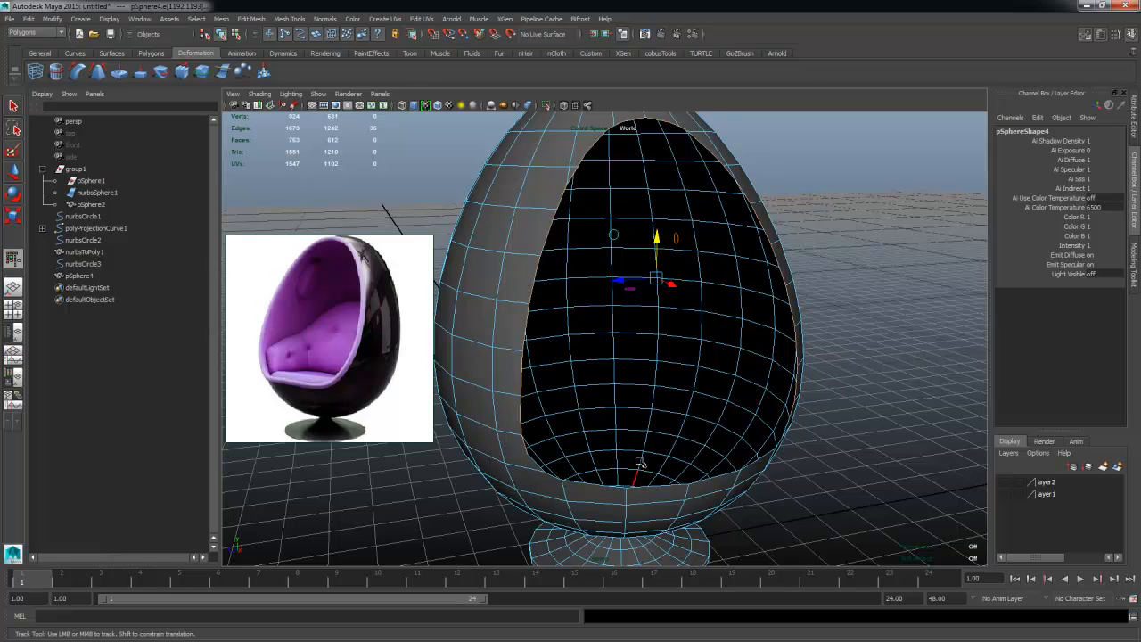
pyautogui.keyDown('alt'); pyautogui.moveTo(639, 462); pyautogui.dragTo(512, 392); pyautogui.keyUp('alt')
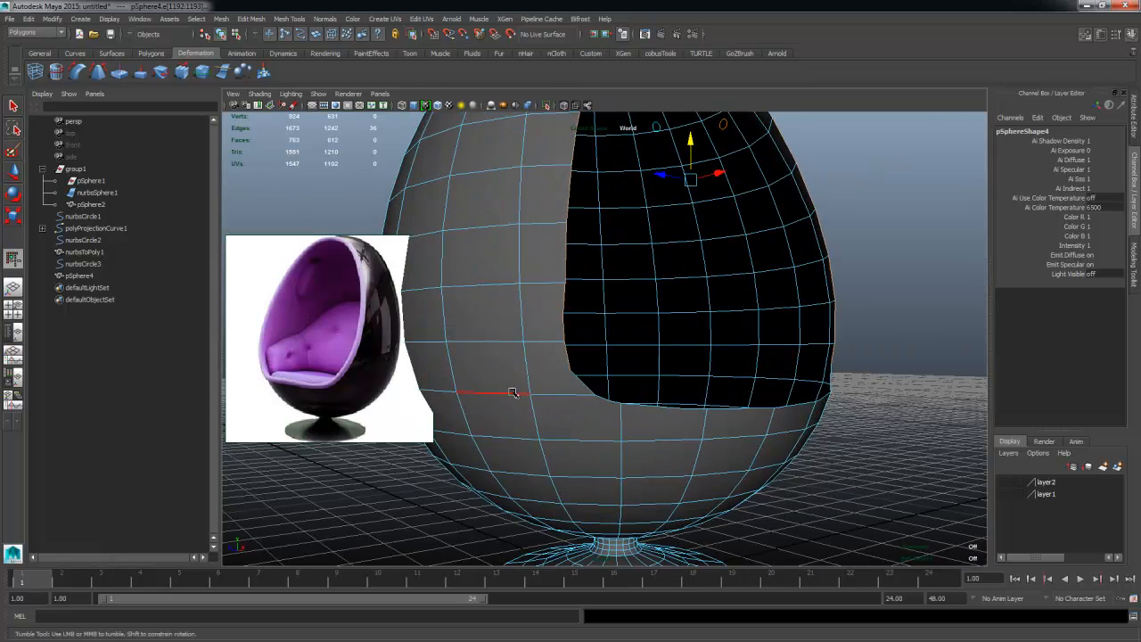
pyautogui.keyDown('alt'); pyautogui.moveTo(513, 392); pyautogui.dragTo(560, 397, button='right'); pyautogui.keyUp('alt')
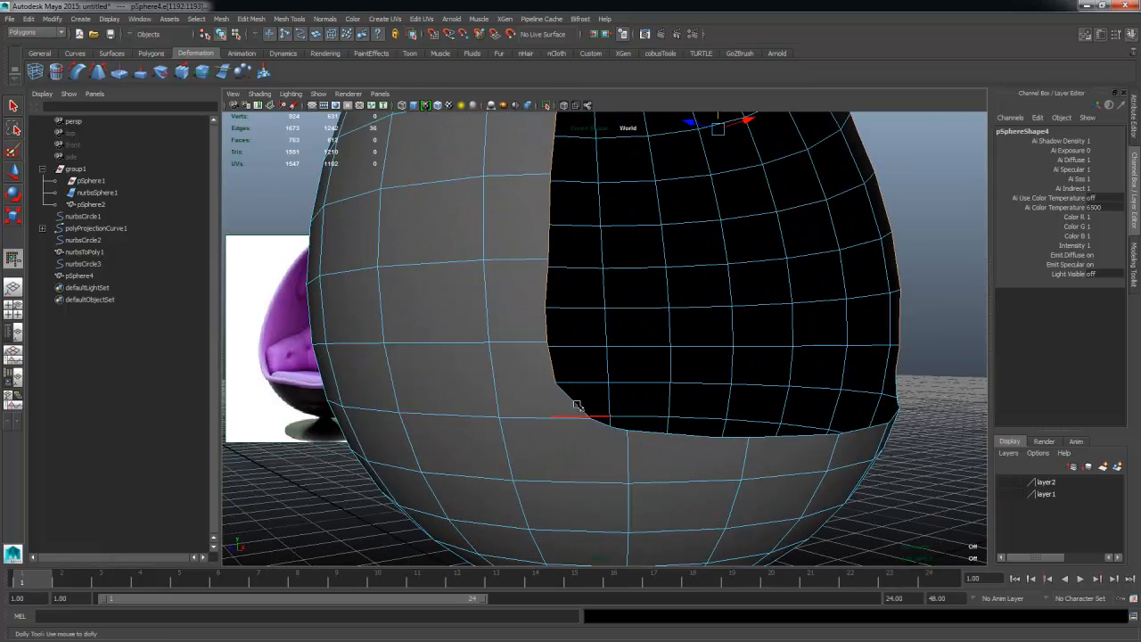
pyautogui.keyDown('shift'); pyautogui.click(618, 433); pyautogui.keyUp('shift')
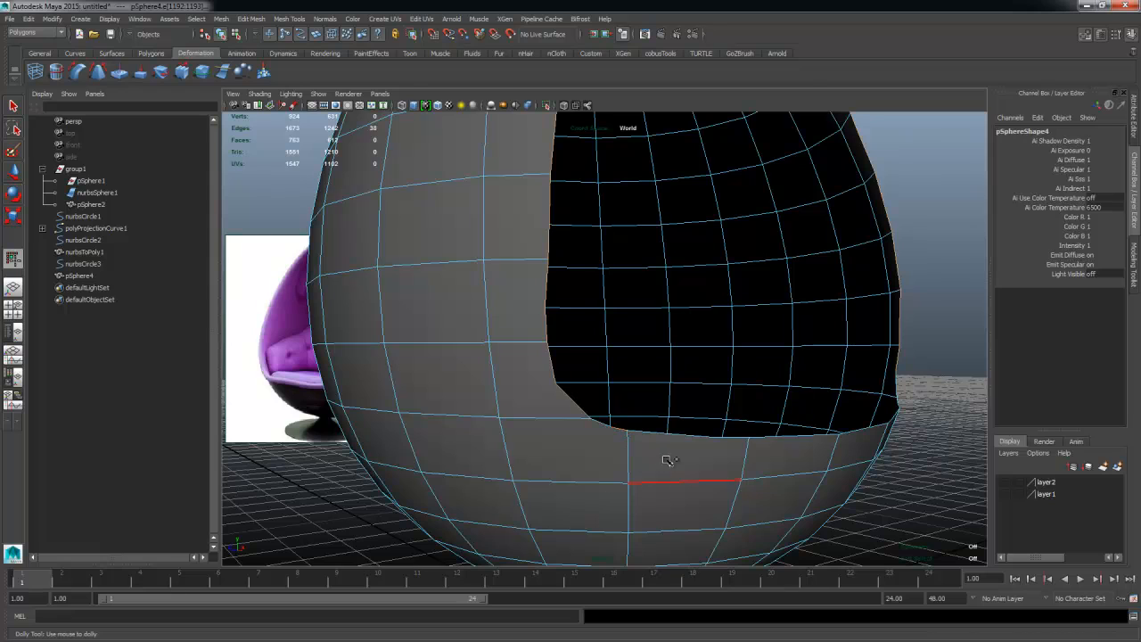
pyautogui.click(182, 19)
pyautogui.click(255, 214)
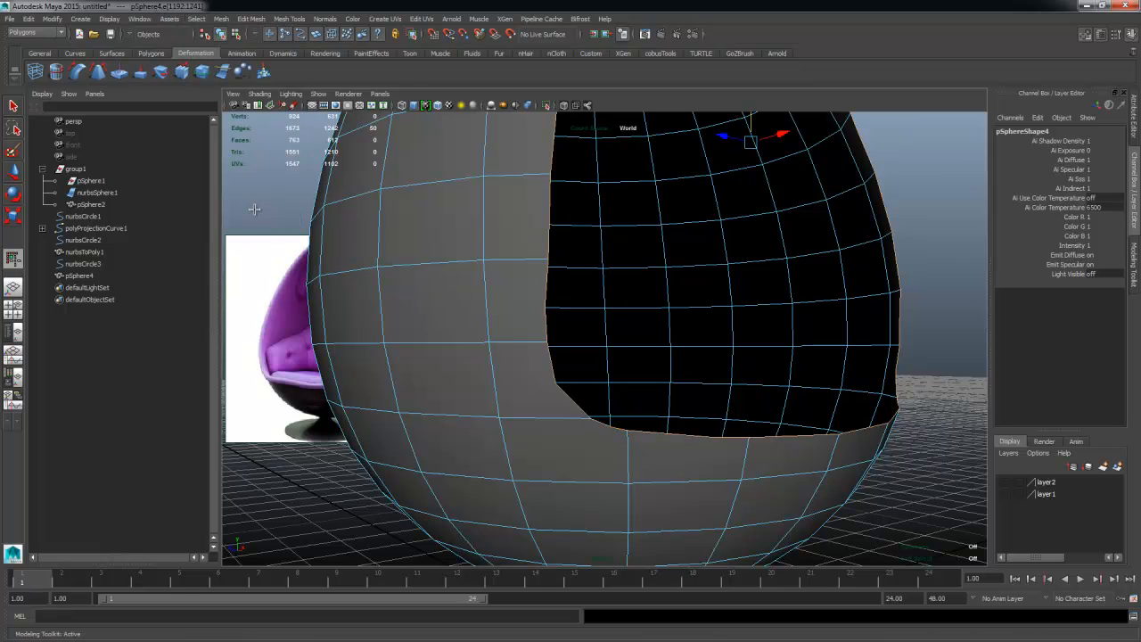
pyautogui.keyDown('alt'); pyautogui.moveTo(254, 208); pyautogui.dragTo(650, 344); pyautogui.keyUp('alt')
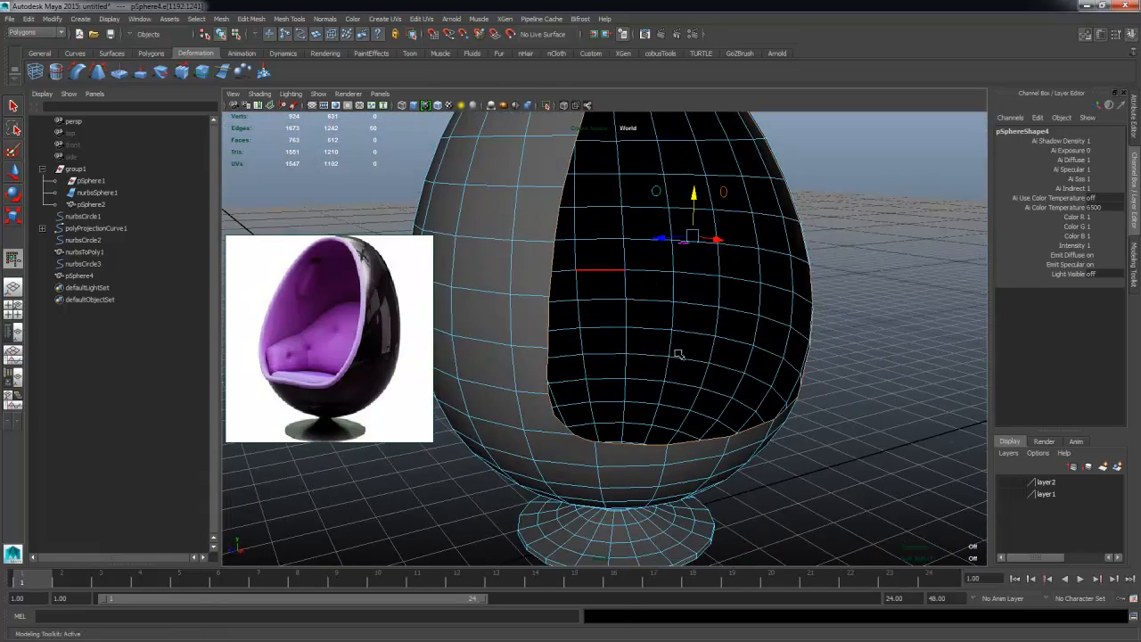
# Step: Extrude the opening's border edges with an offset of 0.26 to form a thin rim
pyautogui.keyDown('shift'); pyautogui.rightClick(729, 285); pyautogui.keyUp('shift')
pyautogui.moveTo(731, 287)
pyautogui.keyDown('shift'); pyautogui.mouseDown(button='right')
pyautogui.moveTo(739, 317)
pyautogui.moveTo(730, 285)
pyautogui.mouseUp(button='right'); pyautogui.keyUp('shift')
pyautogui.click(1135, 275)
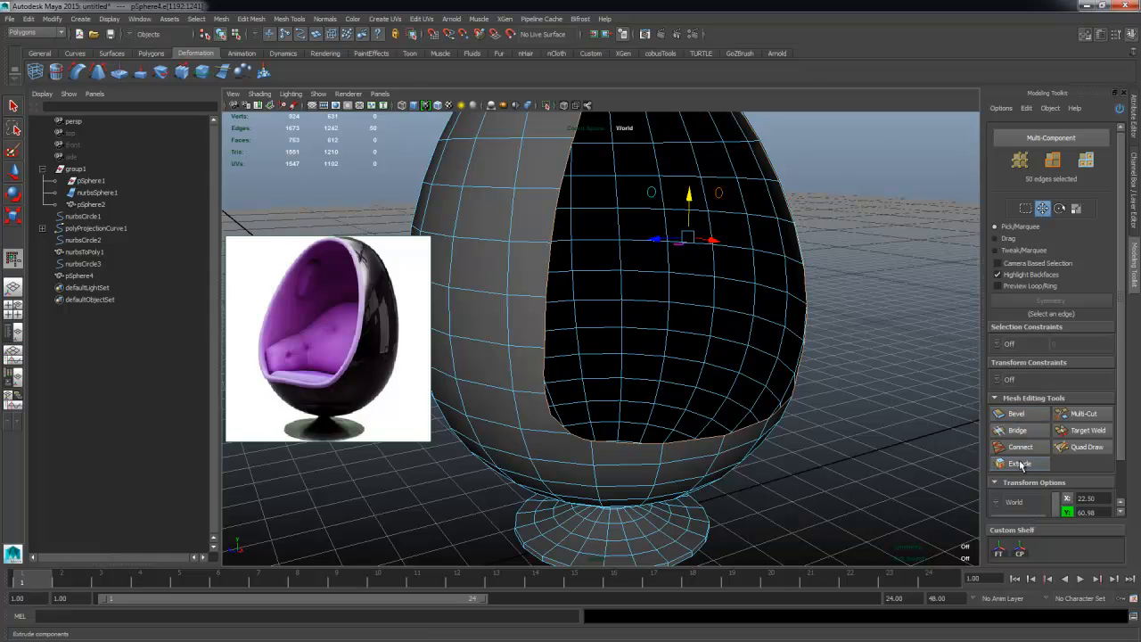
pyautogui.keyDown('shift'); pyautogui.moveTo(693, 271); pyautogui.dragTo(679, 306, button='right'); pyautogui.keyUp('shift')
pyautogui.keyDown('alt'); pyautogui.moveTo(757, 357); pyautogui.dragTo(777, 411); pyautogui.keyUp('alt')
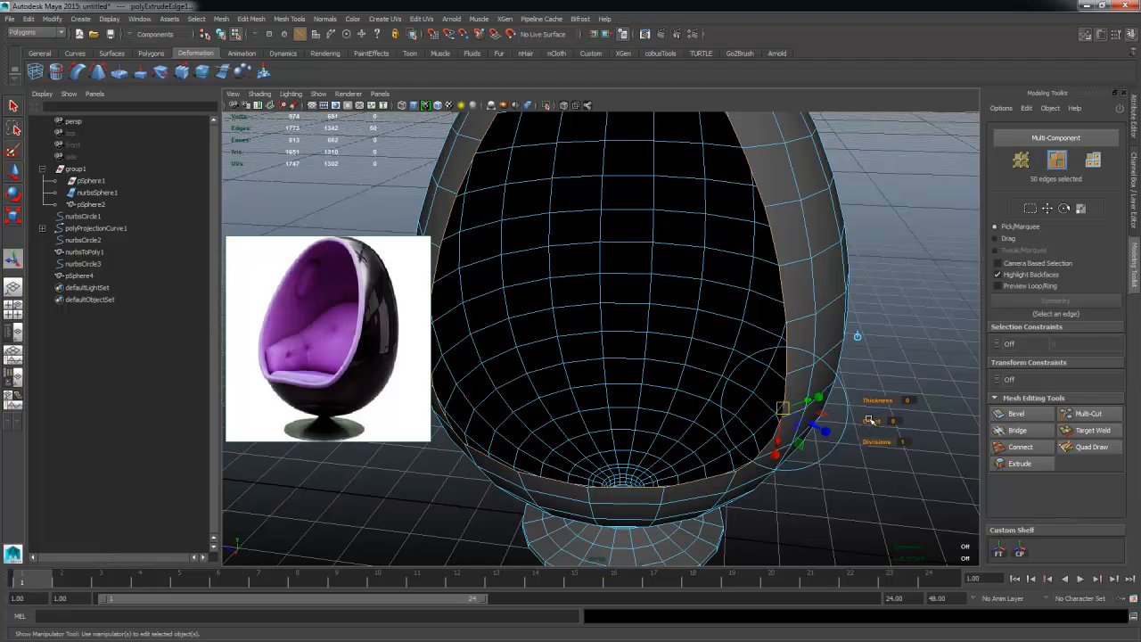
pyautogui.moveTo(869, 420); pyautogui.dragTo(964, 419)
pyautogui.keyDown('alt'); pyautogui.moveTo(980, 420); pyautogui.dragTo(699, 368); pyautogui.keyUp('alt')
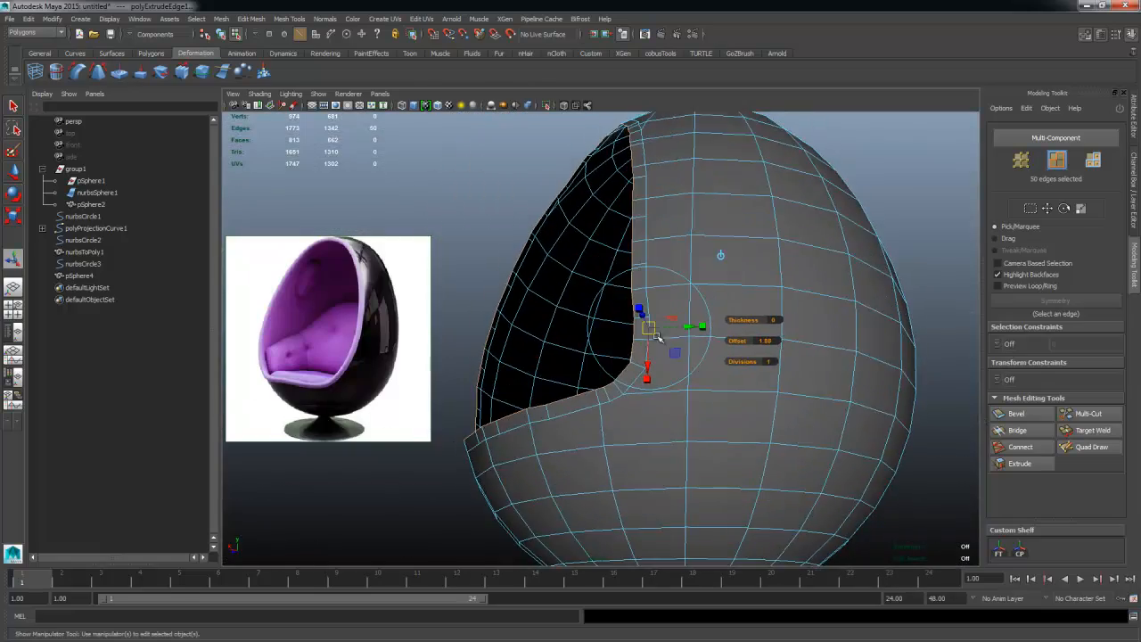
pyautogui.keyDown('alt'); pyautogui.moveTo(658, 335); pyautogui.dragTo(667, 321); pyautogui.keyUp('alt')
pyautogui.moveTo(656, 255); pyautogui.dragTo(659, 262)
pyautogui.keyDown('alt'); pyautogui.moveTo(660, 262); pyautogui.dragTo(731, 359); pyautogui.keyUp('alt')
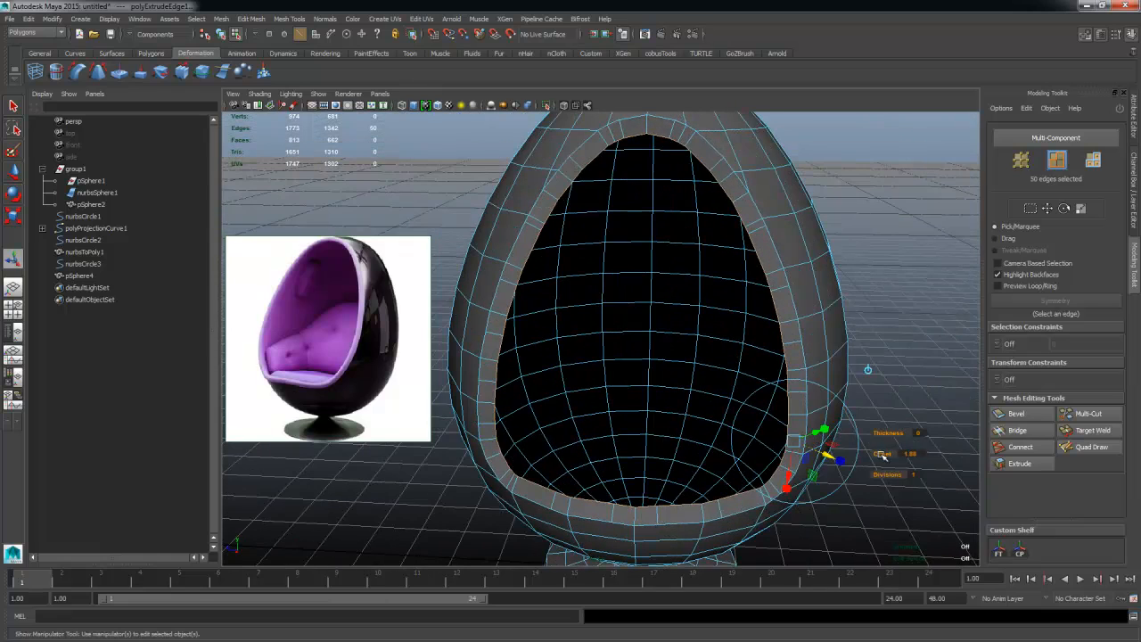
pyautogui.moveTo(881, 455); pyautogui.dragTo(785, 455)
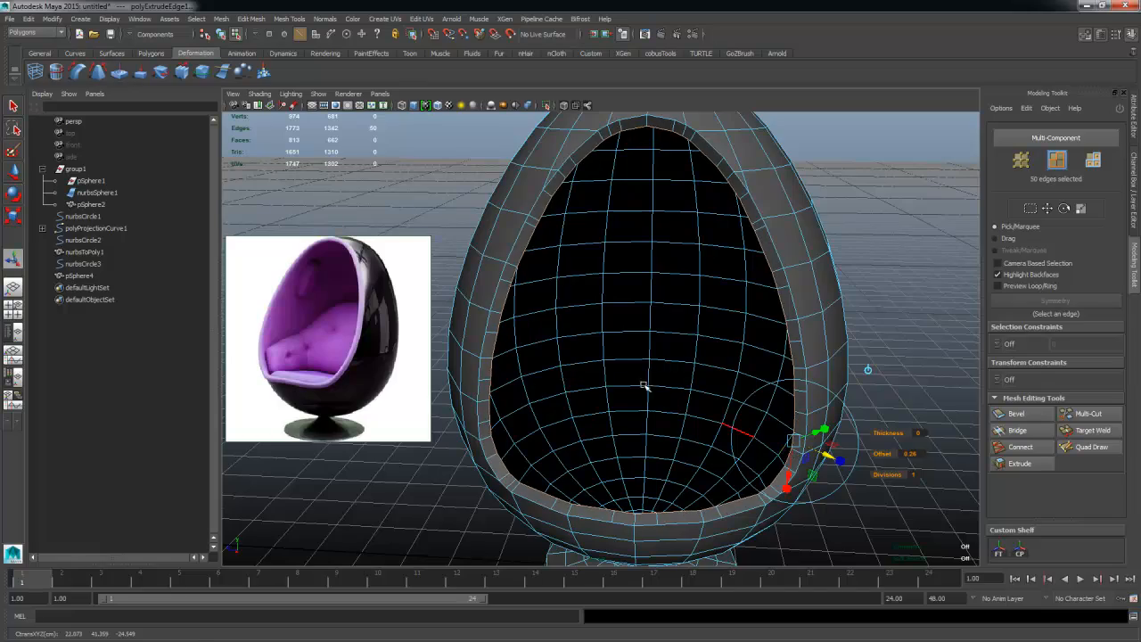
# Step: Extrude the inner rim edges again, move them into the egg along X to 10.26, and scale them
pyautogui.keyDown('alt'); pyautogui.moveTo(643, 385); pyautogui.dragTo(592, 385); pyautogui.keyUp('alt')
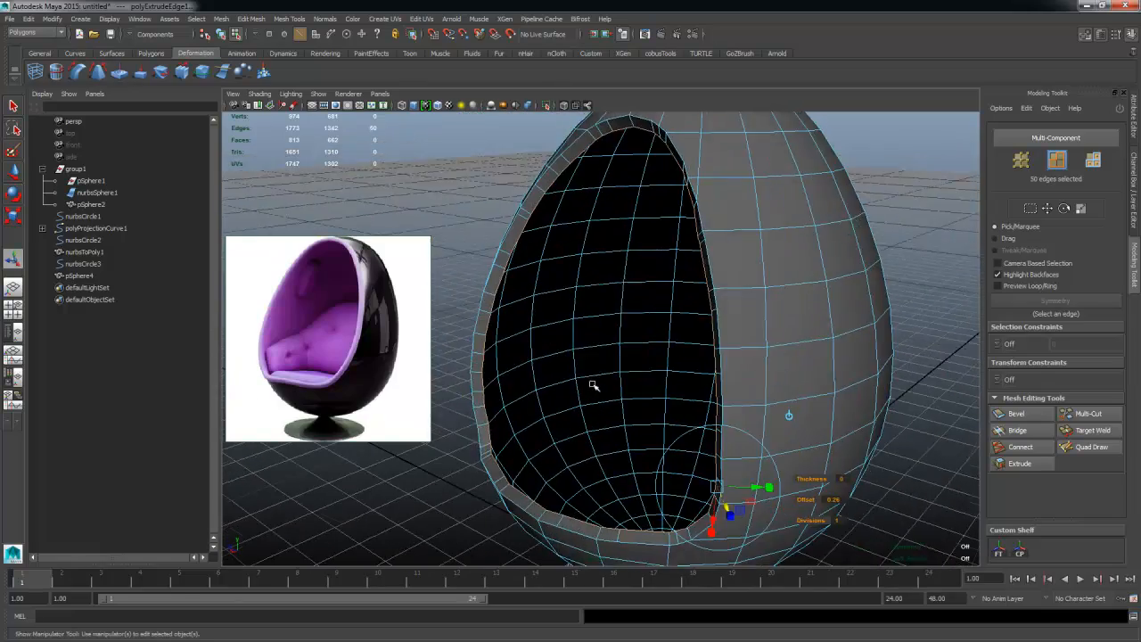
pyautogui.scroll(5, 650, 311)
pyautogui.moveTo(539, 323)
pyautogui.keyDown('shift'); pyautogui.mouseDown(button='right')
pyautogui.moveTo(550, 307)
pyautogui.moveTo(552, 335)
pyautogui.mouseUp(button='right'); pyautogui.keyUp('shift')
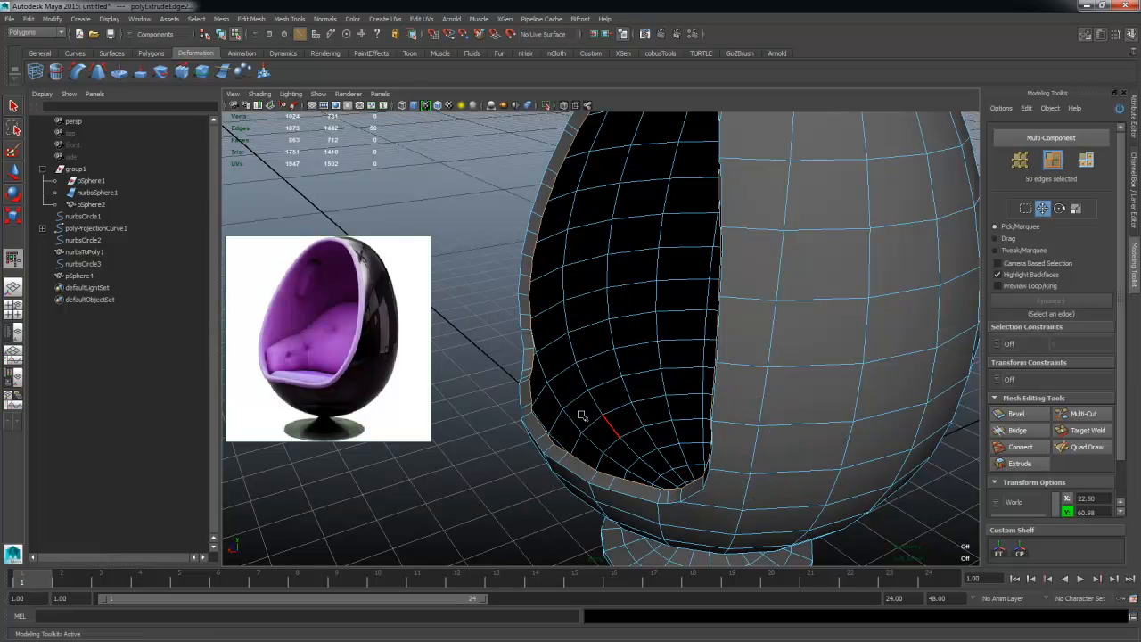
pyautogui.keyDown('alt'); pyautogui.moveTo(608, 254); pyautogui.dragTo(555, 299, button='middle'); pyautogui.keyUp('alt')
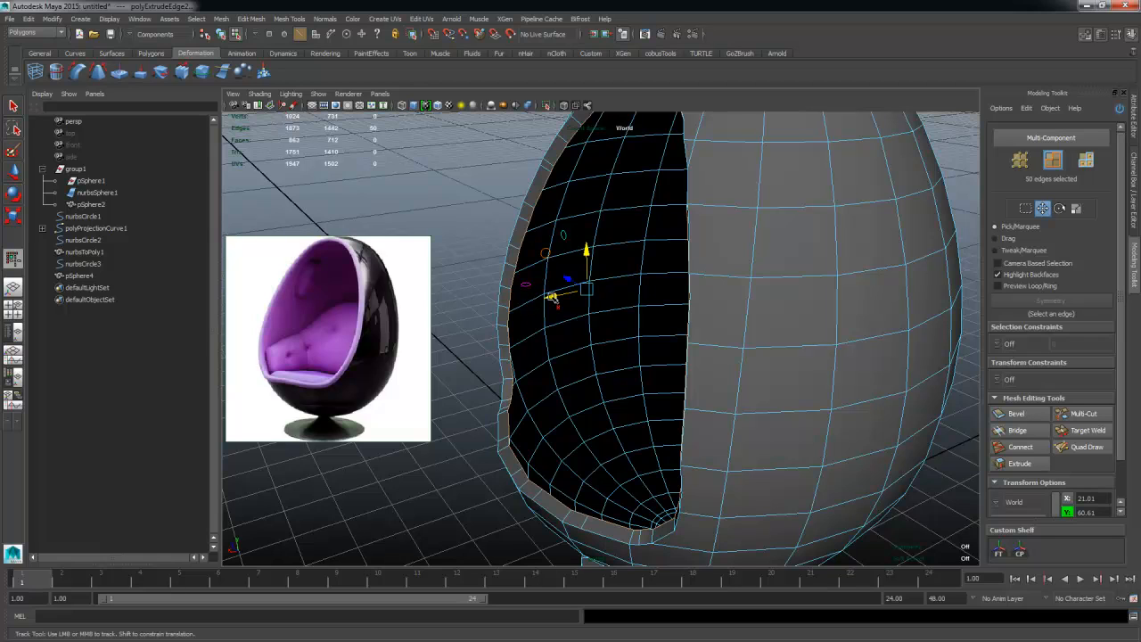
pyautogui.moveTo(553, 297); pyautogui.dragTo(665, 326)
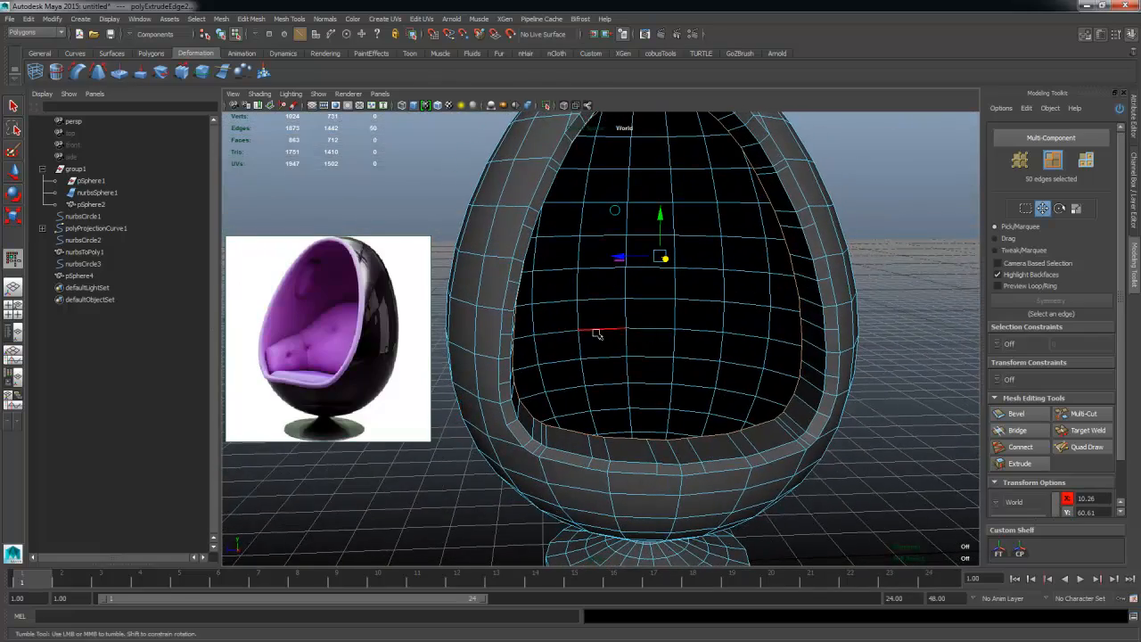
pyautogui.keyDown('alt'); pyautogui.moveTo(596, 334); pyautogui.dragTo(652, 306); pyautogui.keyUp('alt')
pyautogui.press('r')
# Step: Extrude the inner edge loop once more and move it deeper into the egg, to X -7.92
pyautogui.keyDown('shift'); pyautogui.moveTo(651, 395); pyautogui.dragTo(650, 401, button='right'); pyautogui.keyUp('shift')
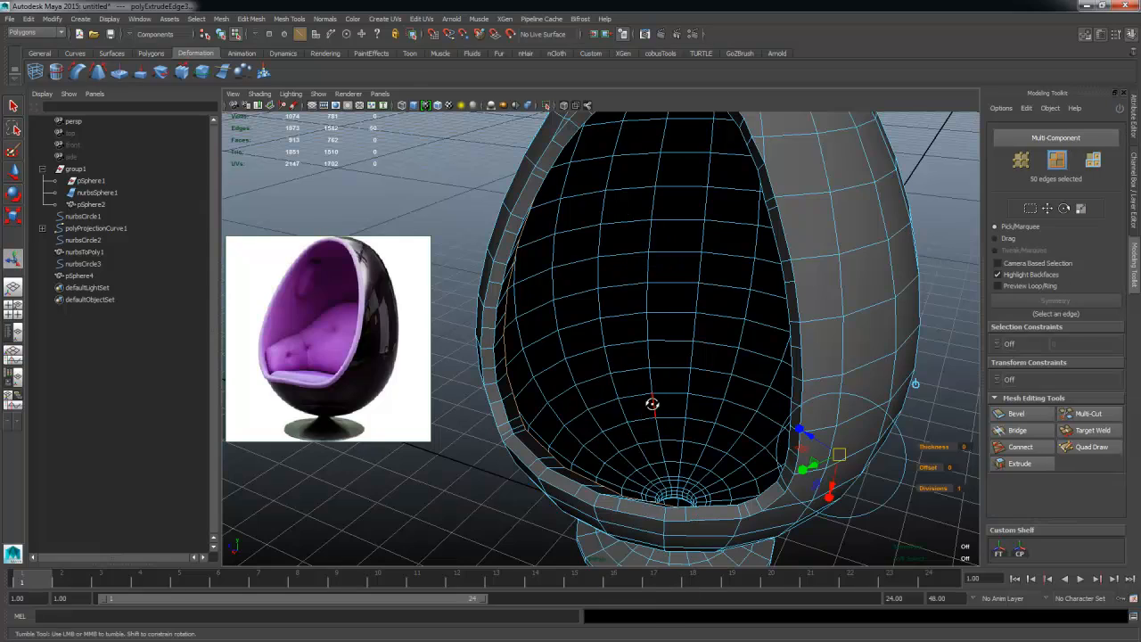
pyautogui.keyDown('alt'); pyautogui.moveTo(650, 401); pyautogui.dragTo(603, 418); pyautogui.keyUp('alt')
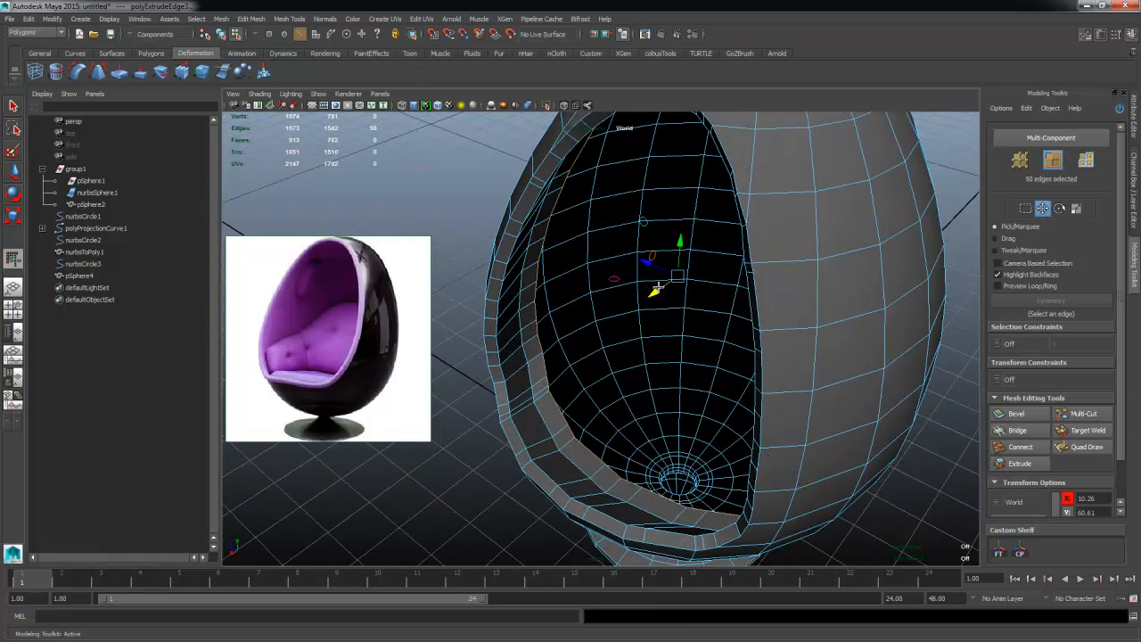
pyautogui.moveTo(658, 287)
pyautogui.keyDown('alt'); pyautogui.mouseDown()
pyautogui.moveTo(621, 311)
pyautogui.moveTo(678, 294)
pyautogui.moveTo(698, 311)
pyautogui.moveTo(660, 308)
pyautogui.moveTo(686, 303)
pyautogui.moveTo(671, 300)
pyautogui.mouseUp(); pyautogui.keyUp('alt')
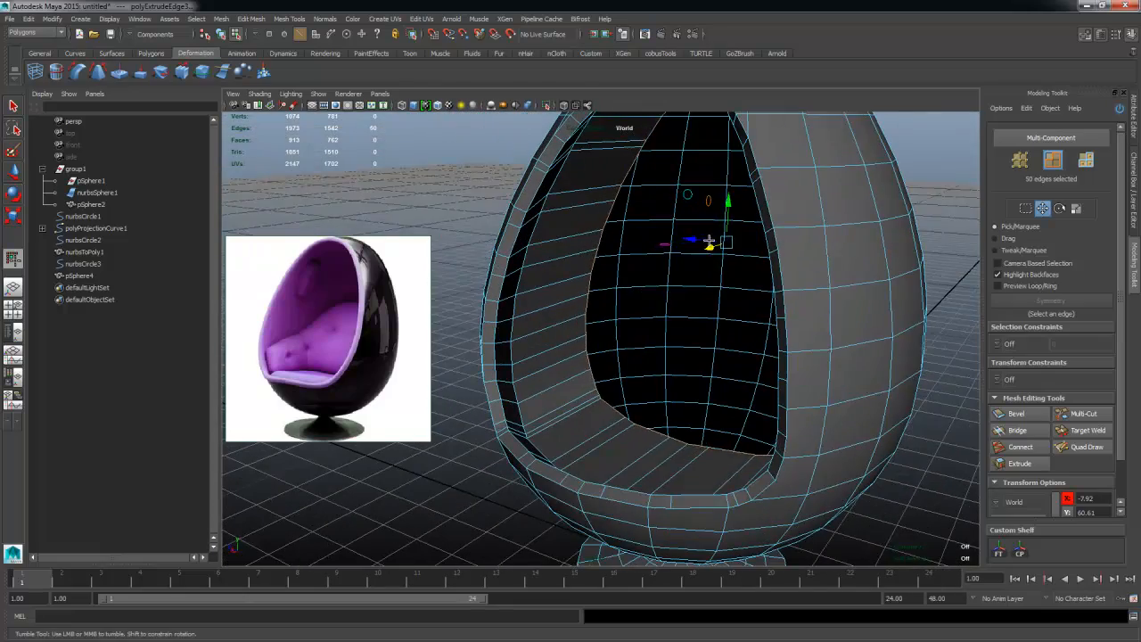
# Step: Scale the innermost edge loop and move it to X -10.08, showing the egg in wireframe
pyautogui.keyDown('alt'); pyautogui.moveTo(709, 241); pyautogui.dragTo(597, 351); pyautogui.keyUp('alt')
pyautogui.press('r')
pyautogui.press('4')
pyautogui.keyDown('alt'); pyautogui.moveTo(602, 354); pyautogui.dragTo(647, 406, button='right'); pyautogui.keyUp('alt')
pyautogui.keyDown('alt'); pyautogui.moveTo(647, 406); pyautogui.dragTo(636, 314); pyautogui.keyUp('alt')
pyautogui.press('w')
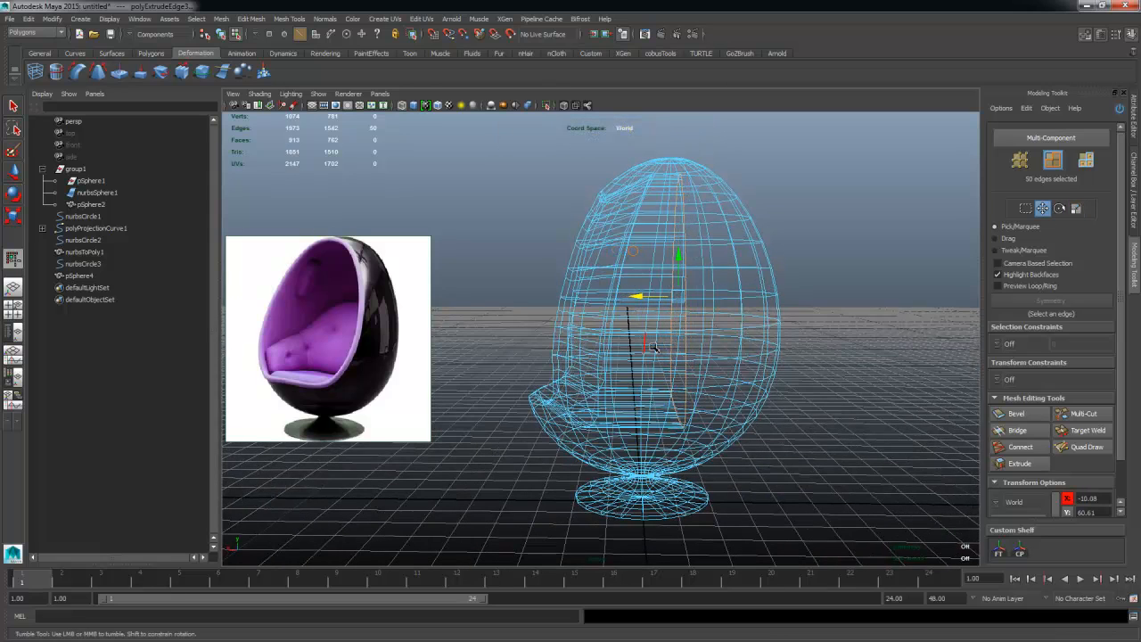
# Step: Extrude the innermost edge loop again, move it back into the egg to X -20.18, scale it, and restore textured shading
pyautogui.keyDown('shift'); pyautogui.rightClick(654, 338); pyautogui.keyUp('shift')
pyautogui.click(655, 366)
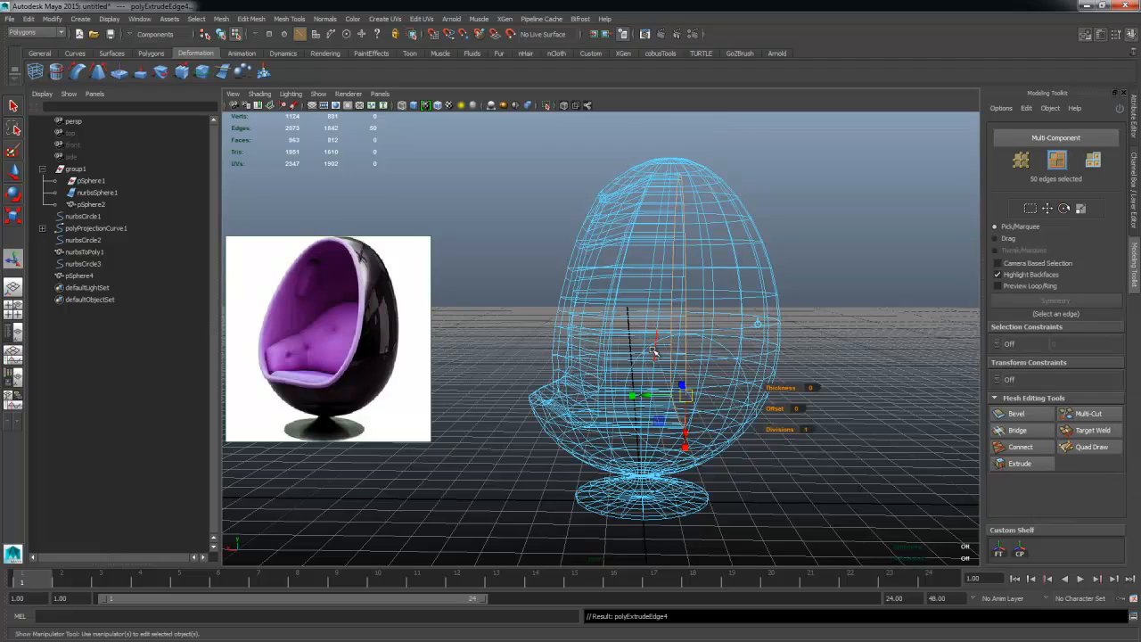
pyautogui.press('w')
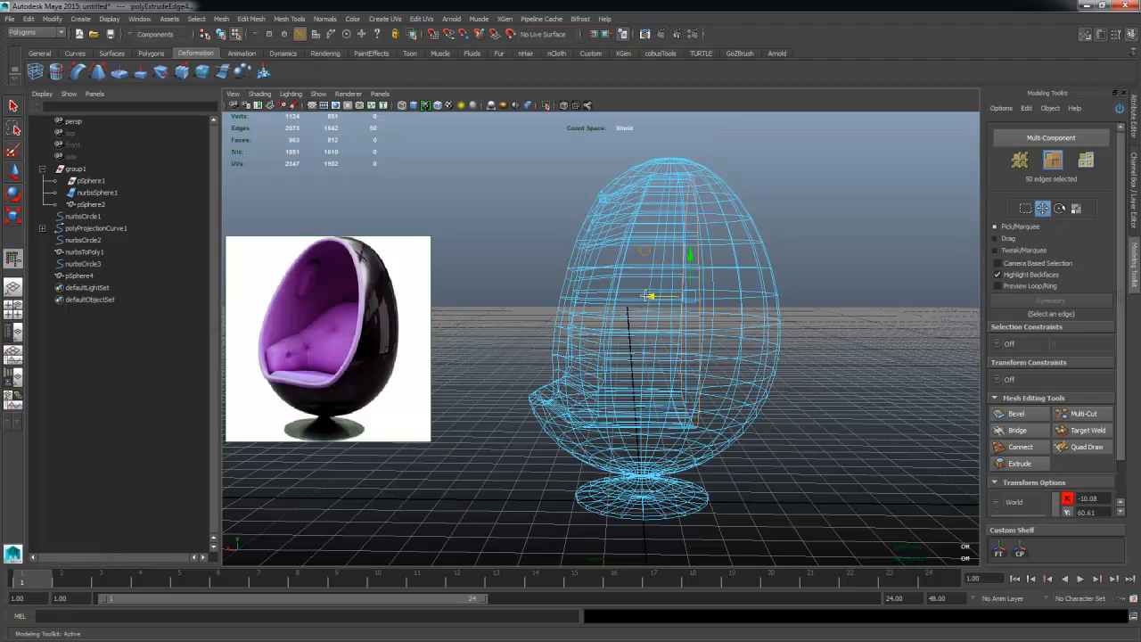
pyautogui.press('r')
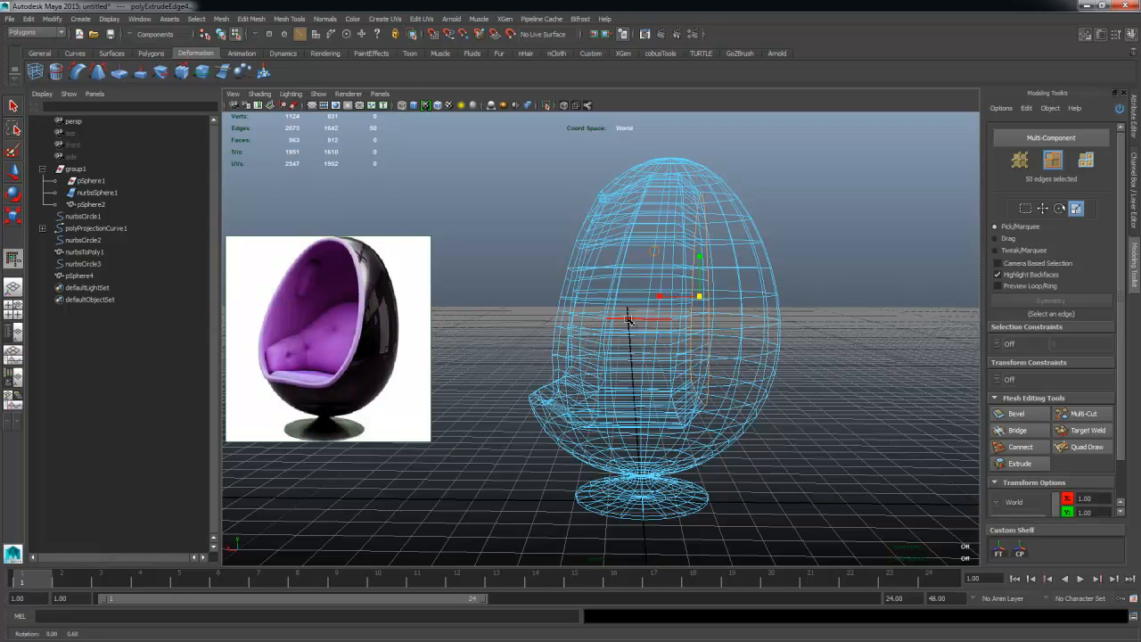
pyautogui.keyDown('alt'); pyautogui.moveTo(631, 322); pyautogui.dragTo(779, 245); pyautogui.keyUp('alt')
pyautogui.press('w')
pyautogui.press('space')
pyautogui.press('space')
pyautogui.press('6')
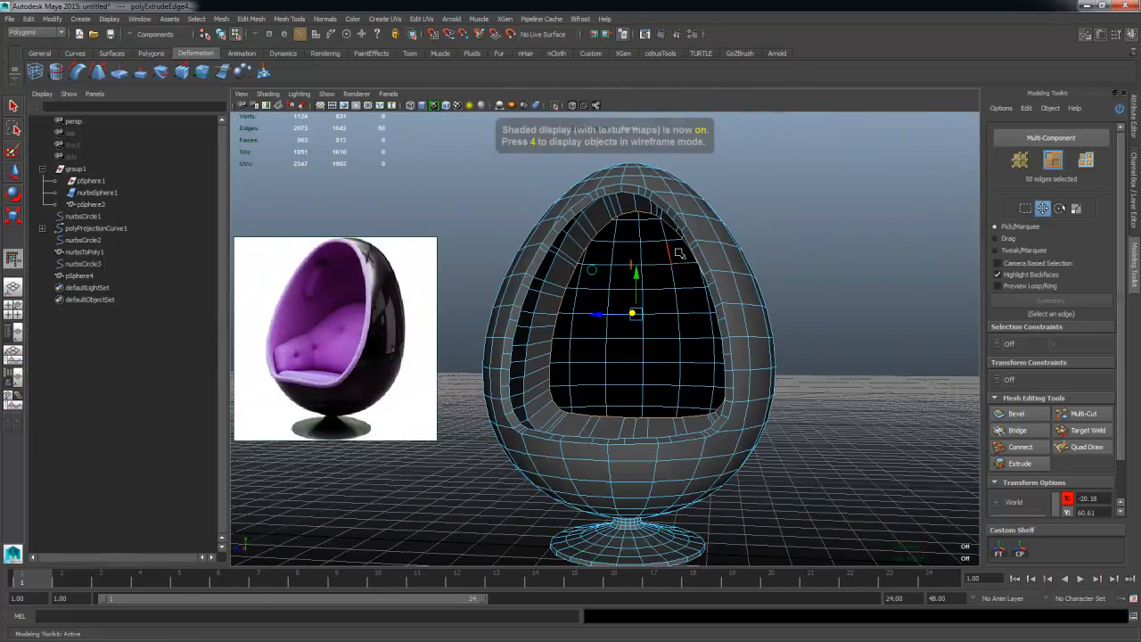
# Step: Fill the remaining hole inside the innermost edge loop to cap the back of the interior
pyautogui.keyDown('alt'); pyautogui.moveTo(681, 257); pyautogui.dragTo(667, 376, button='right'); pyautogui.keyUp('alt')
pyautogui.keyDown('alt'); pyautogui.moveTo(667, 376); pyautogui.dragTo(675, 309); pyautogui.keyUp('alt')
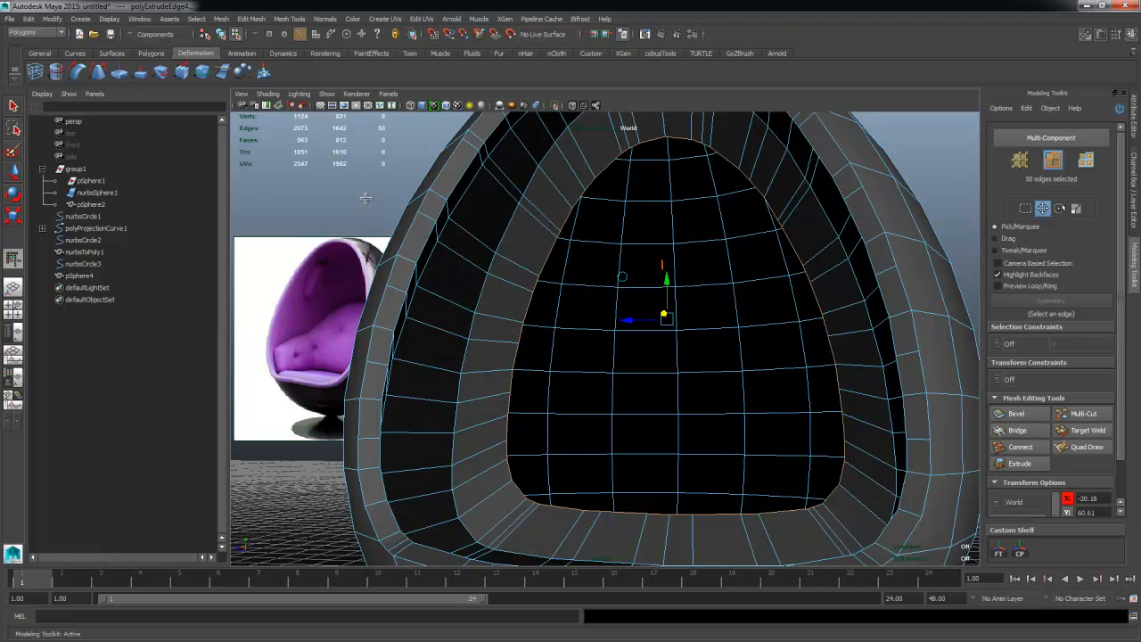
pyautogui.keyDown('shift'); pyautogui.rightClick(560, 204); pyautogui.keyUp('shift')
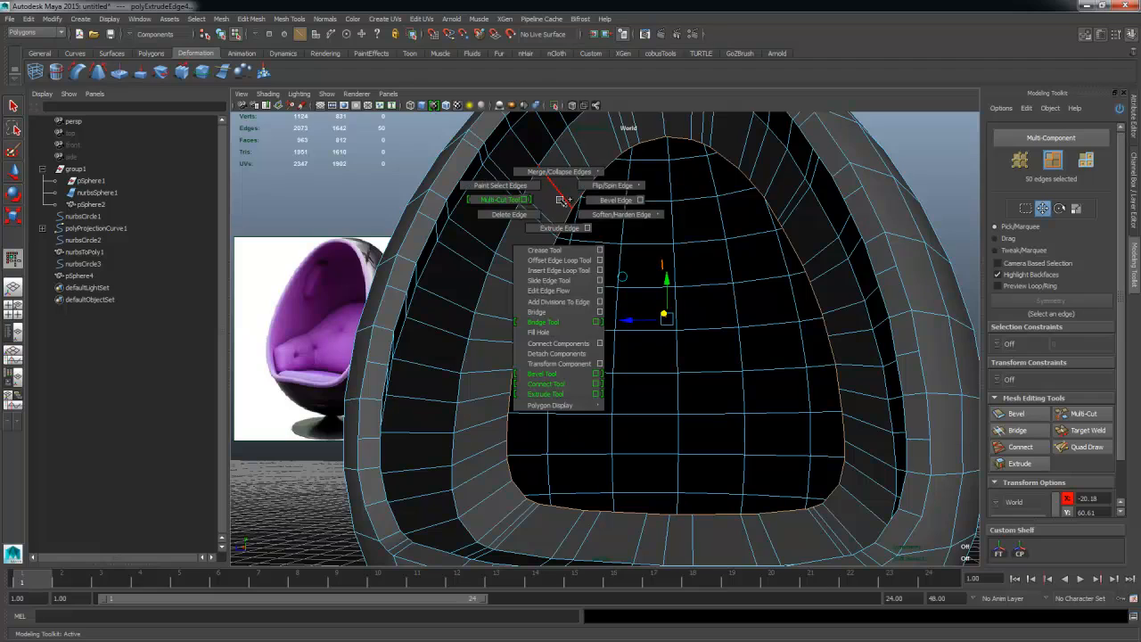
pyautogui.click(539, 332)
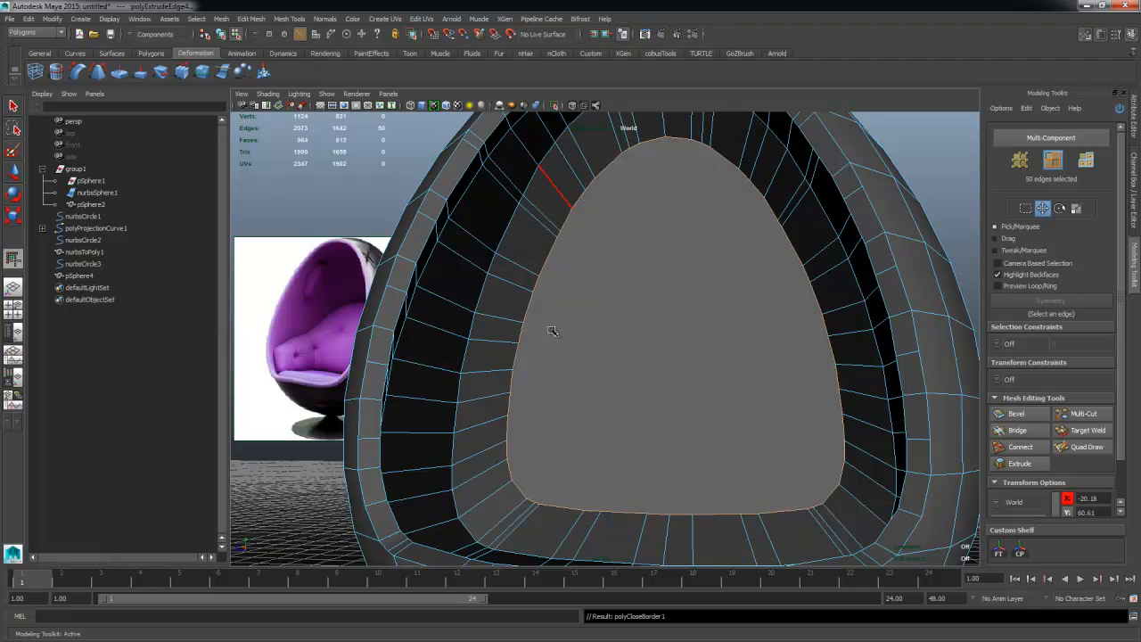
# Step: Select the new cap face, try to triangulate it, and undo the triangulation
pyautogui.click(257, 19)
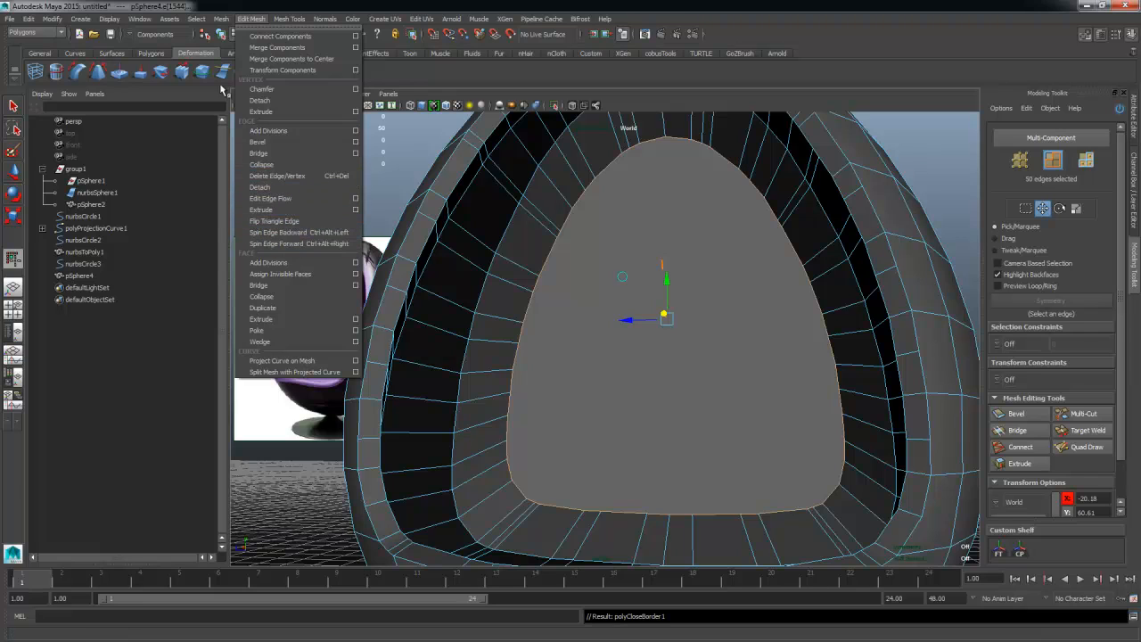
pyautogui.moveTo(225, 22)
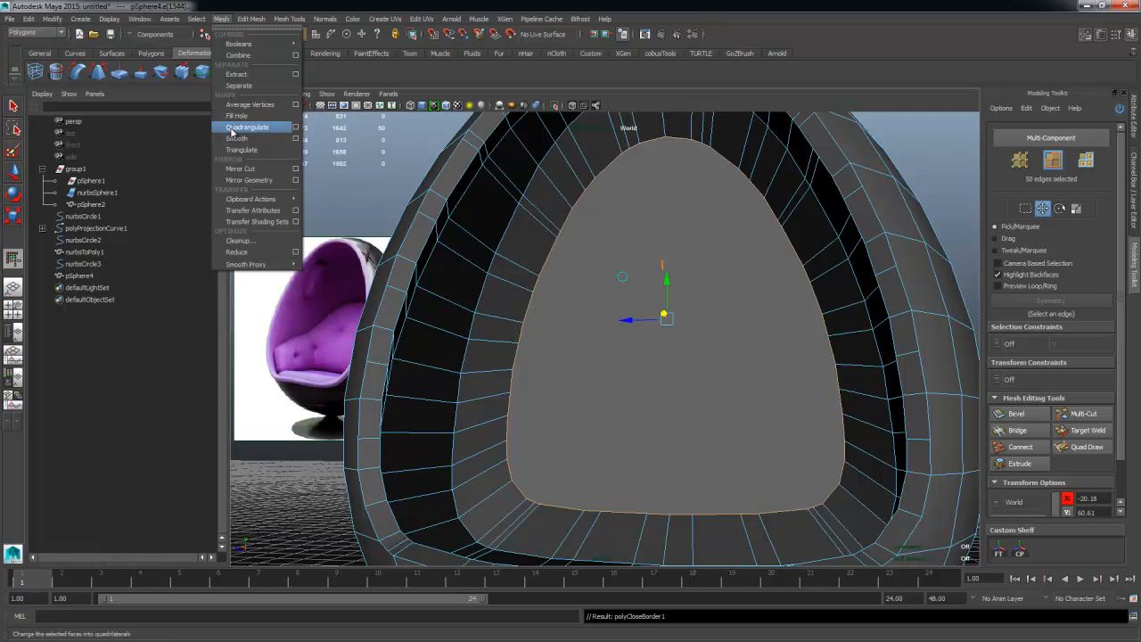
pyautogui.keyDown('alt'); pyautogui.moveTo(683, 400); pyautogui.dragTo(555, 343); pyautogui.keyUp('alt')
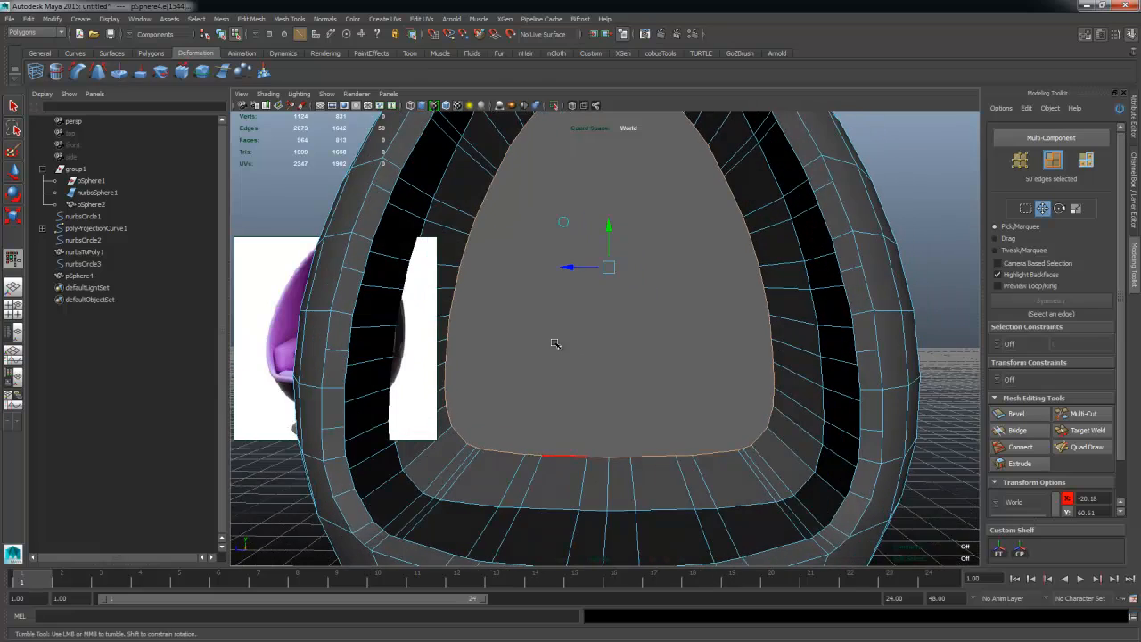
pyautogui.moveTo(639, 277); pyautogui.dragTo(655, 301, button='right')
pyautogui.click(692, 339)
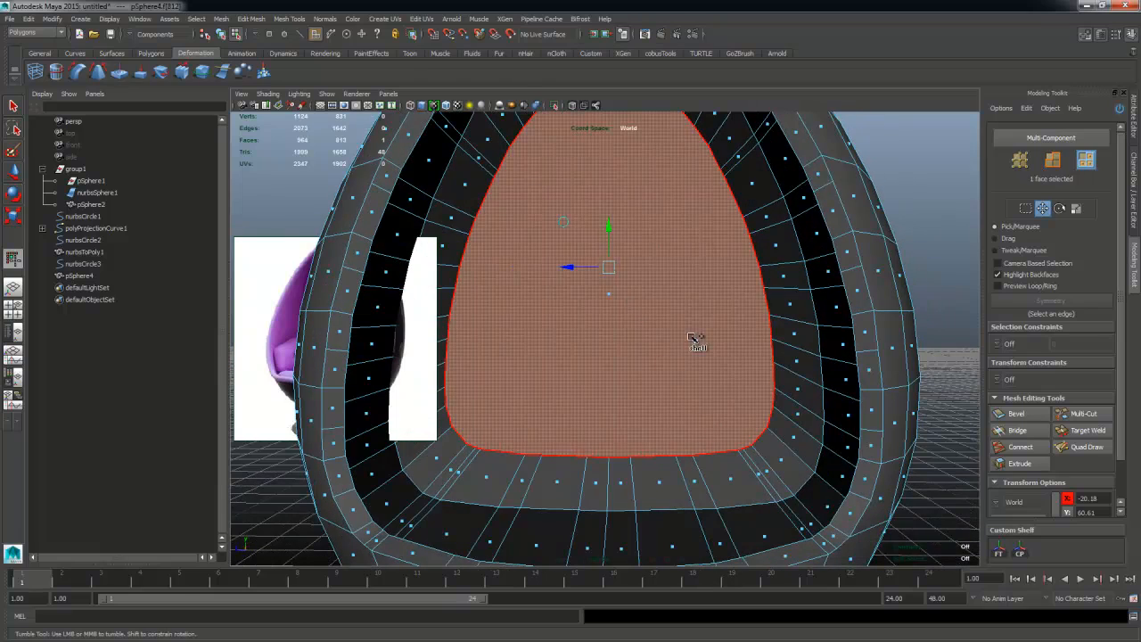
pyautogui.keyDown('alt'); pyautogui.moveTo(693, 339); pyautogui.dragTo(645, 351, button='middle'); pyautogui.keyUp('alt')
pyautogui.keyDown('alt'); pyautogui.moveTo(644, 351); pyautogui.dragTo(651, 306); pyautogui.keyUp('alt')
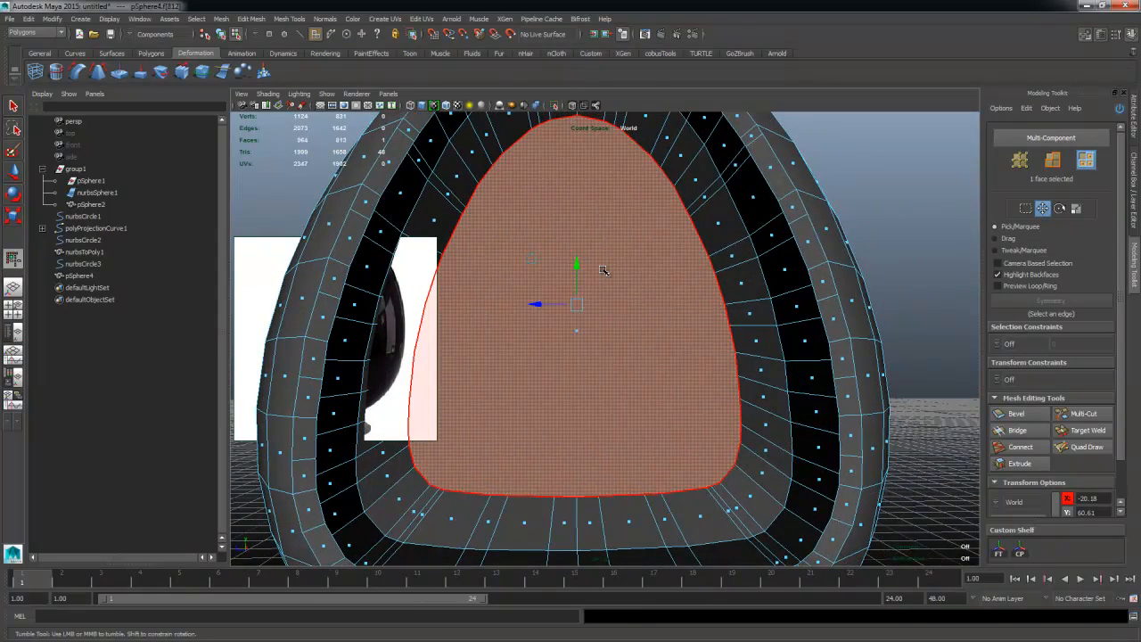
pyautogui.keyDown('shift'); pyautogui.moveTo(601, 269); pyautogui.dragTo(616, 364, button='right'); pyautogui.keyUp('shift')
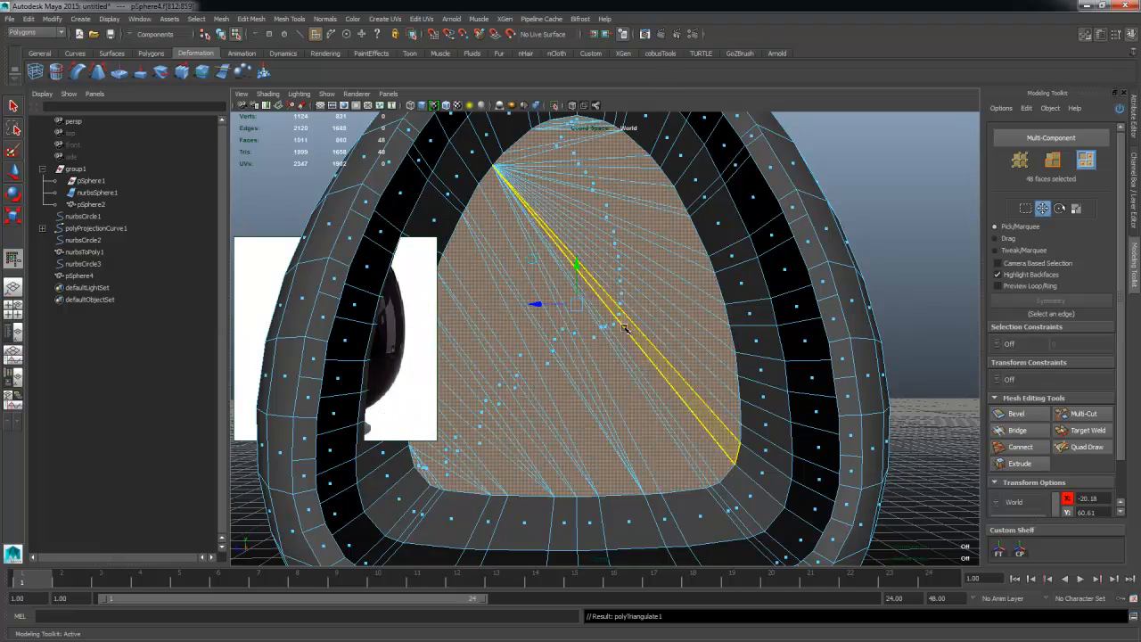
pyautogui.keyDown('alt'); pyautogui.moveTo(624, 328); pyautogui.dragTo(599, 337); pyautogui.keyUp('alt')
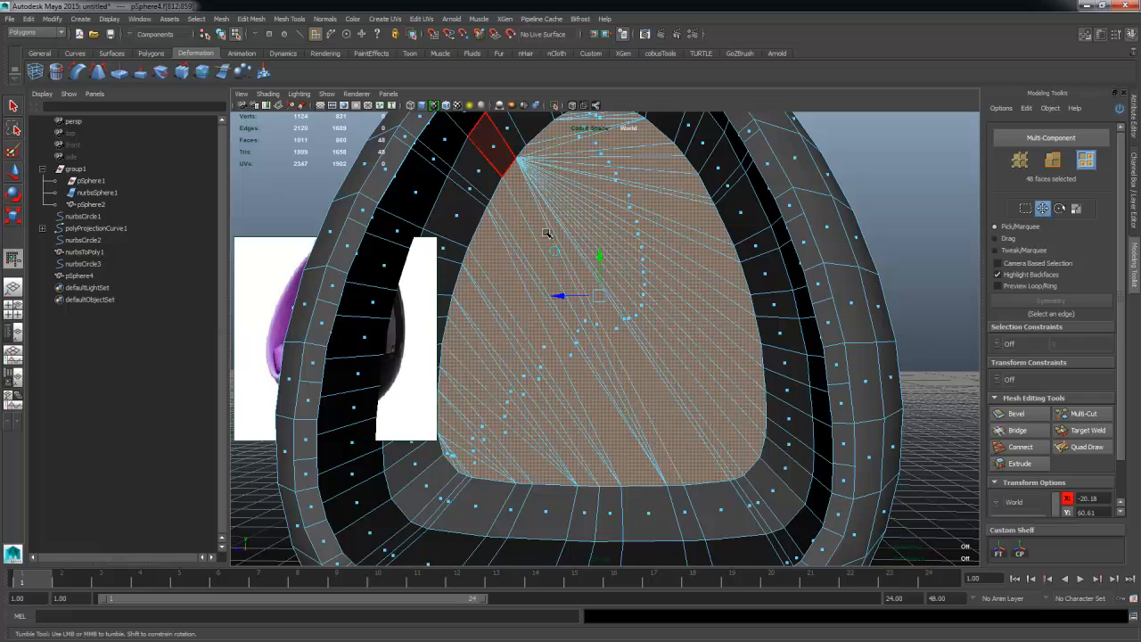
pyautogui.click(597, 338)
pyautogui.click(617, 347)
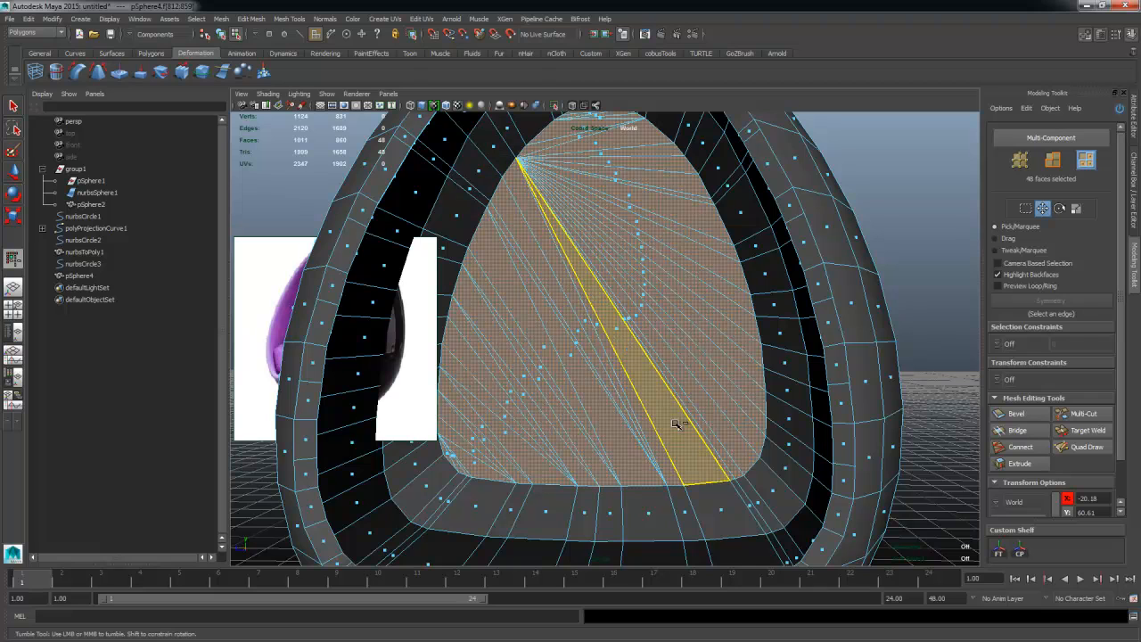
pyautogui.hotkey('ctrl', 'z')
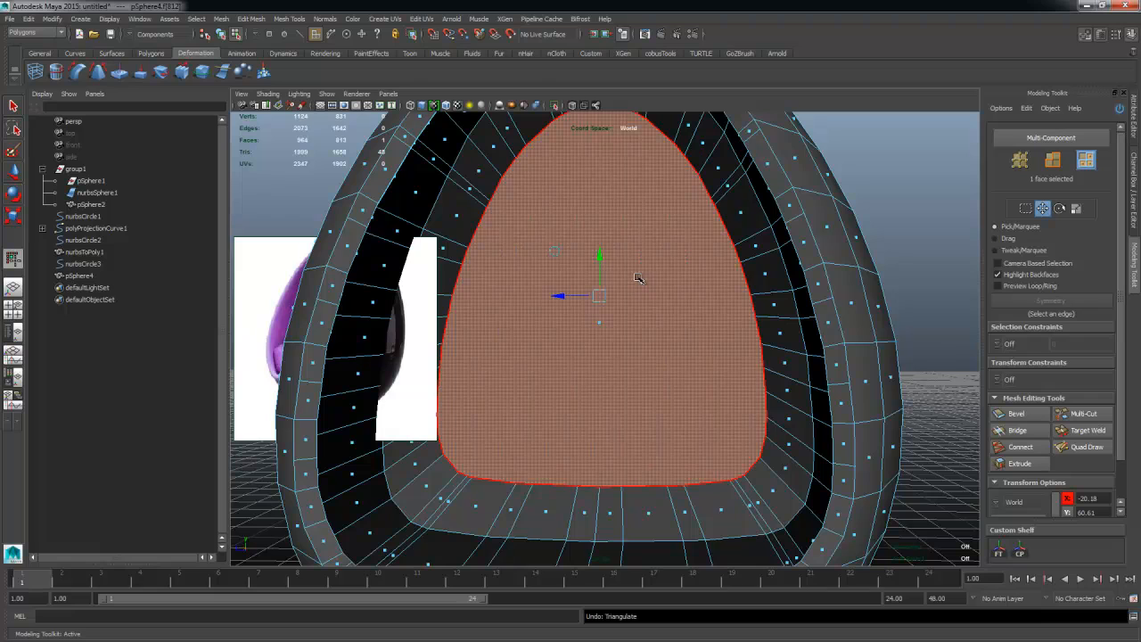
# Step: Split the cap face vertically with Multi-Cut, from its bottom middle vertex to its top middle vertex
pyautogui.click(1081, 413)
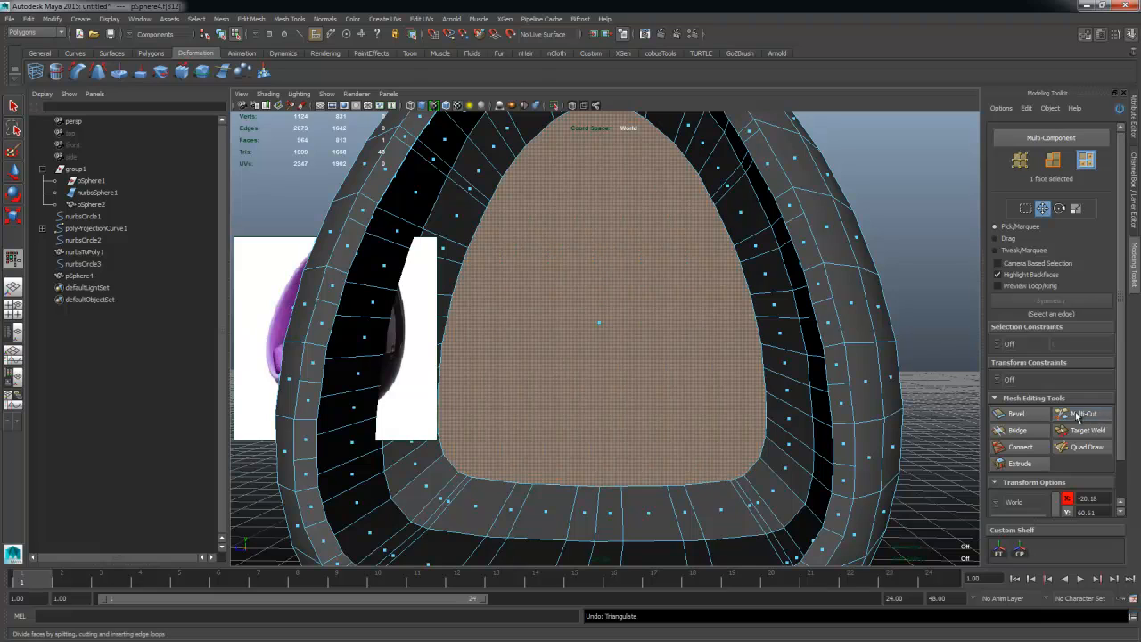
pyautogui.click(613, 501)
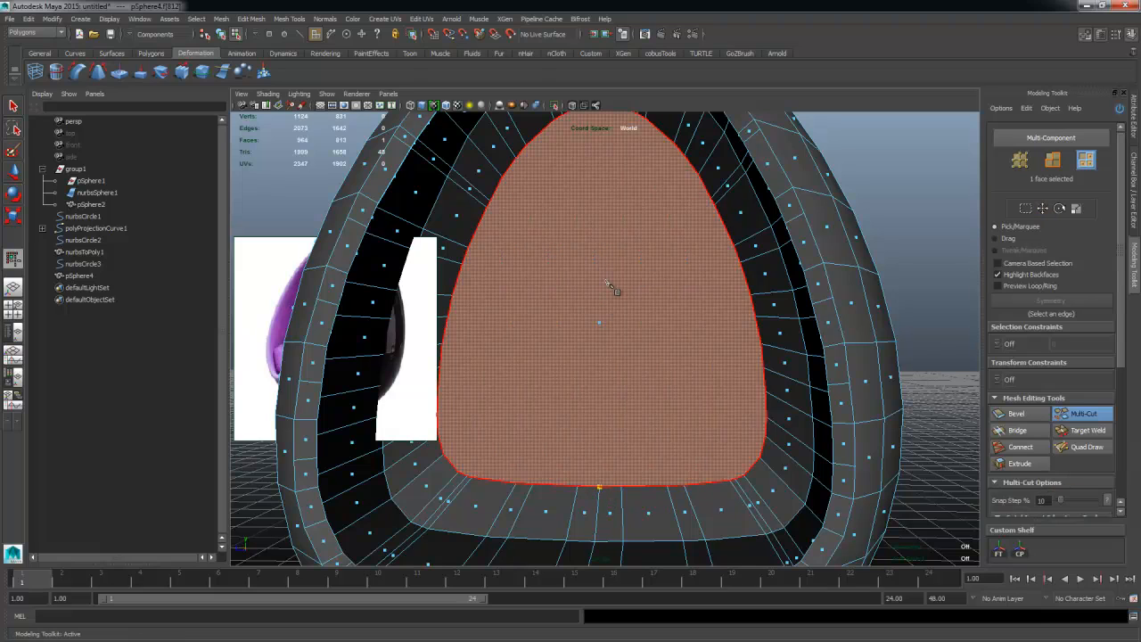
pyautogui.keyDown('alt'); pyautogui.moveTo(615, 278); pyautogui.dragTo(604, 208); pyautogui.keyUp('alt')
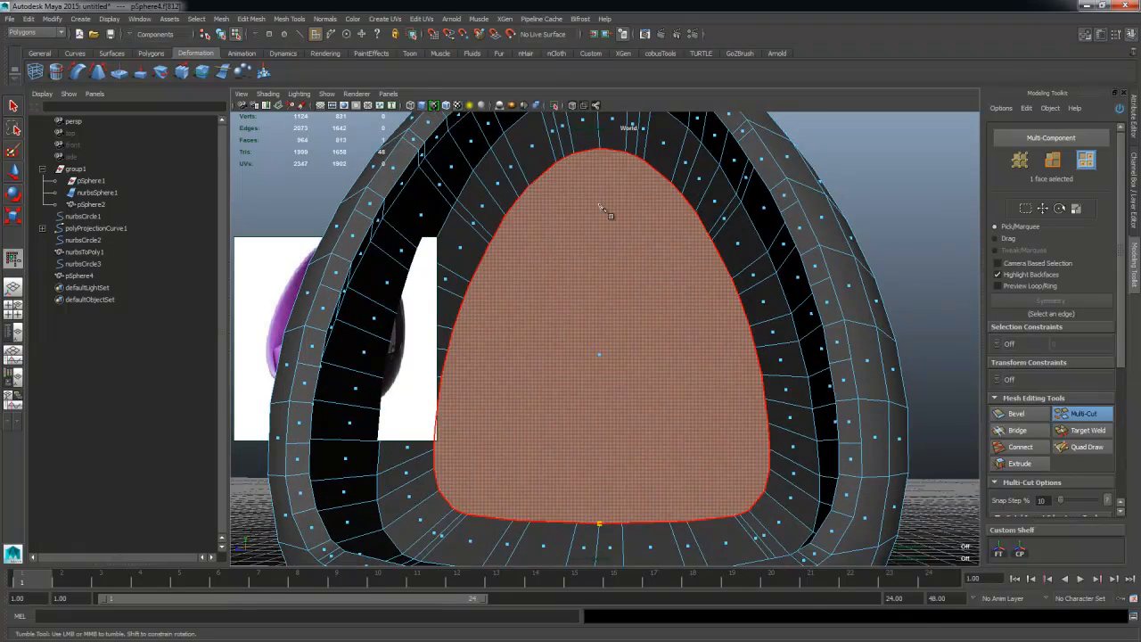
pyautogui.rightClick(601, 154)
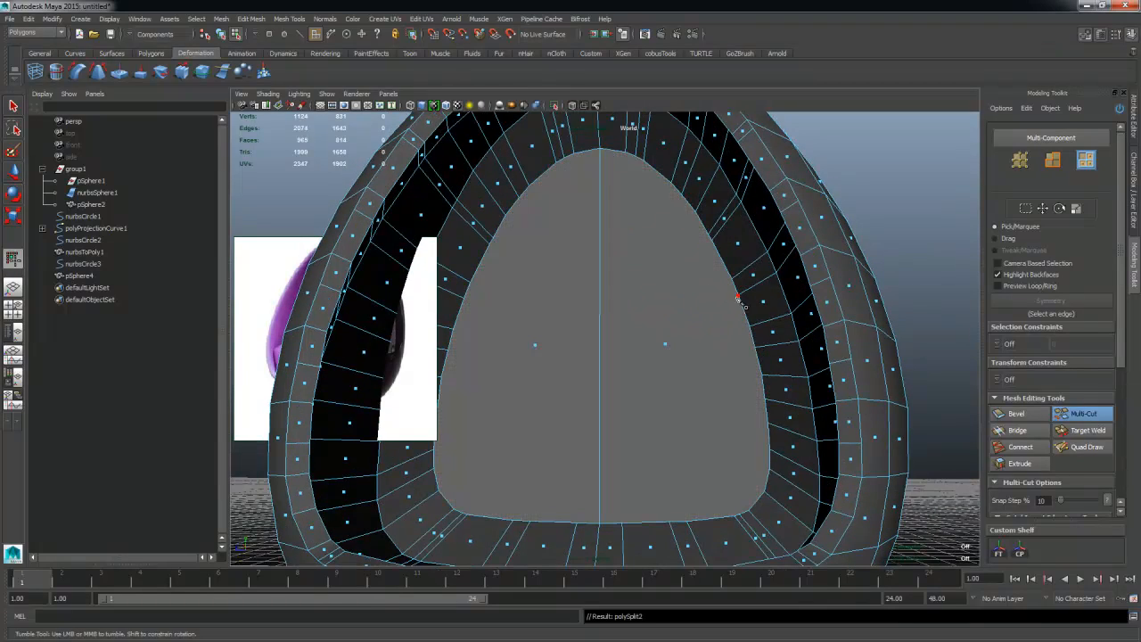
# Step: Cut the cap face horizontally across the middle and continue cutting between opposite border vertices to build a grid
pyautogui.click(749, 328)
pyautogui.click(454, 330)
pyautogui.rightClick(472, 339)
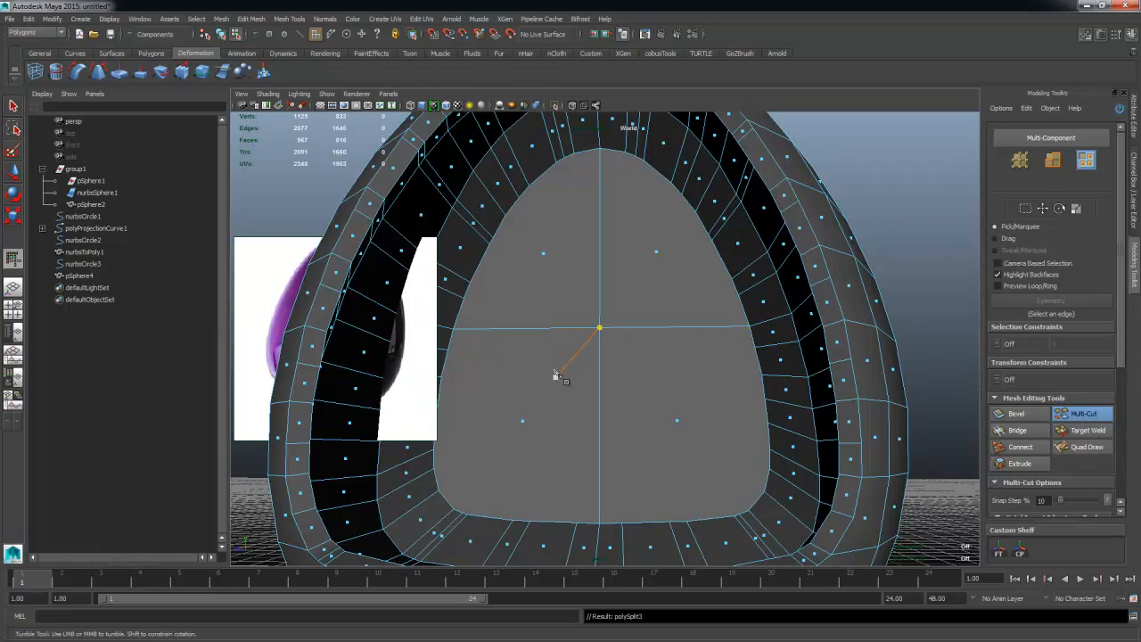
pyautogui.keyDown('alt'); pyautogui.moveTo(555, 368); pyautogui.dragTo(537, 345); pyautogui.keyUp('alt')
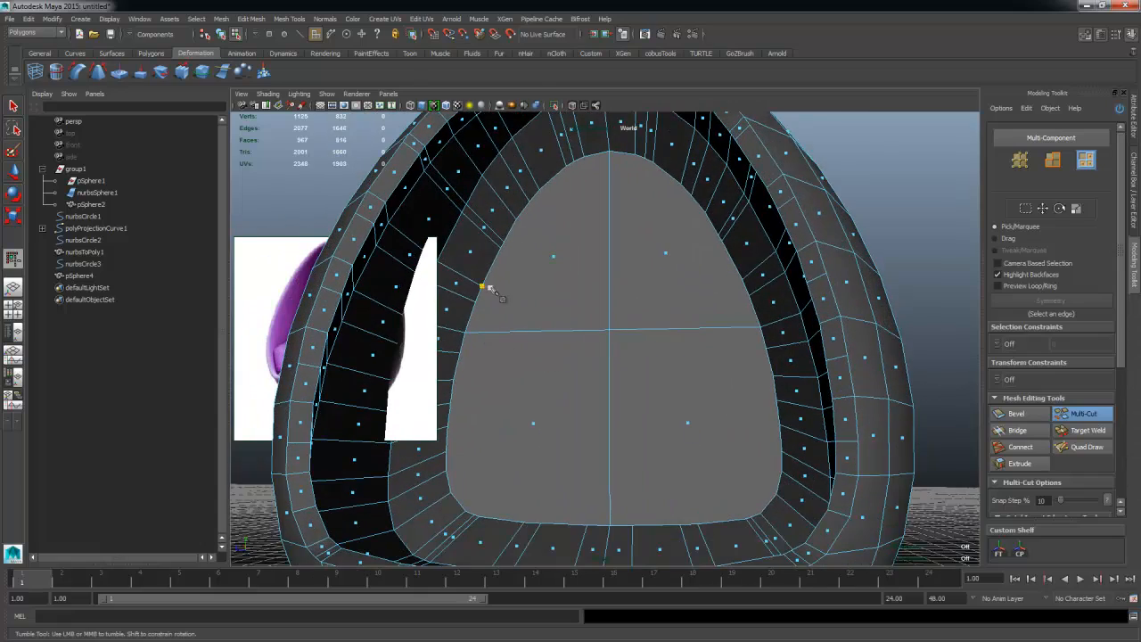
pyautogui.keyDown('alt'); pyautogui.moveTo(626, 309); pyautogui.dragTo(642, 326); pyautogui.keyUp('alt')
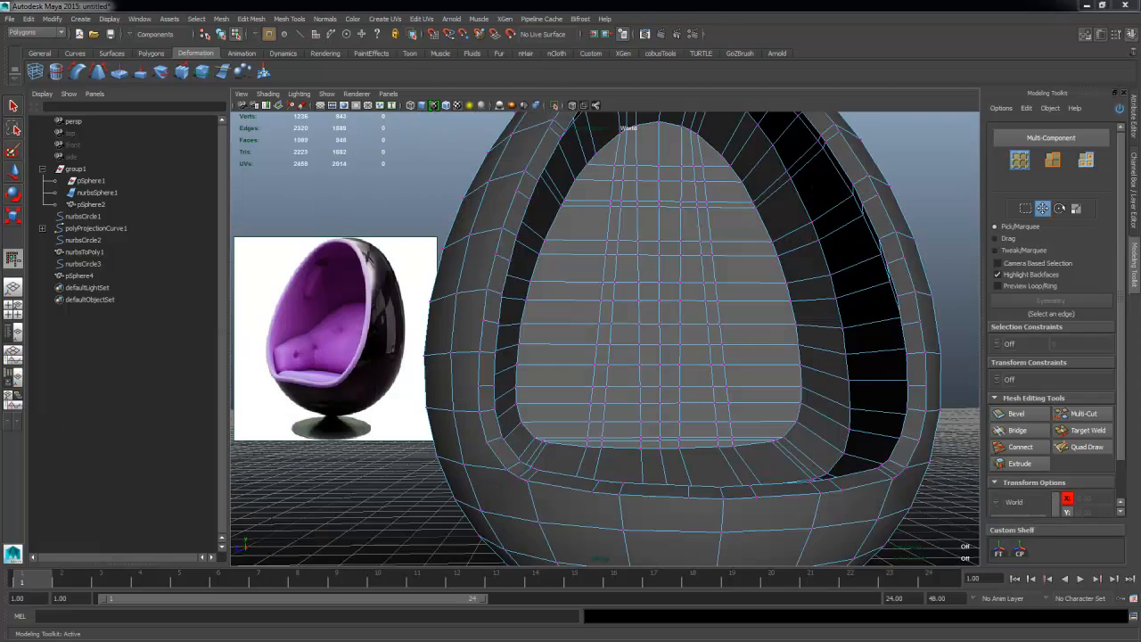
# Step: Examine the grid of cuts on the back cap and the surrounding interior from several angles
pyautogui.keyDown('alt'); pyautogui.moveTo(785, 341); pyautogui.dragTo(661, 337); pyautogui.keyUp('alt')
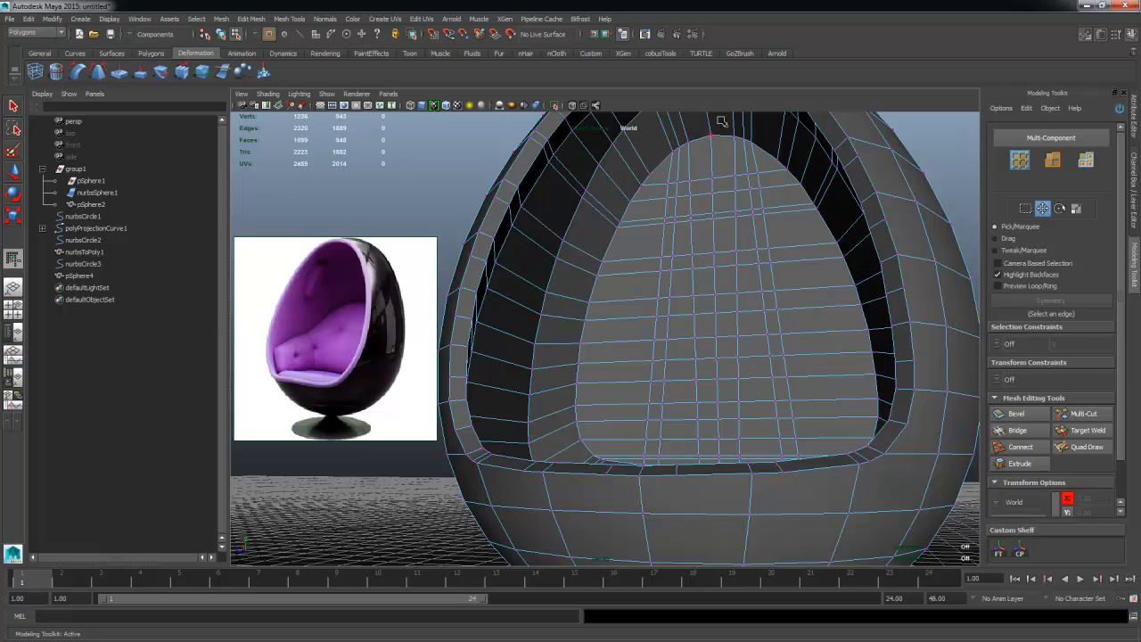
pyautogui.keyDown('alt'); pyautogui.moveTo(718, 215); pyautogui.dragTo(626, 218, button='middle'); pyautogui.keyUp('alt')
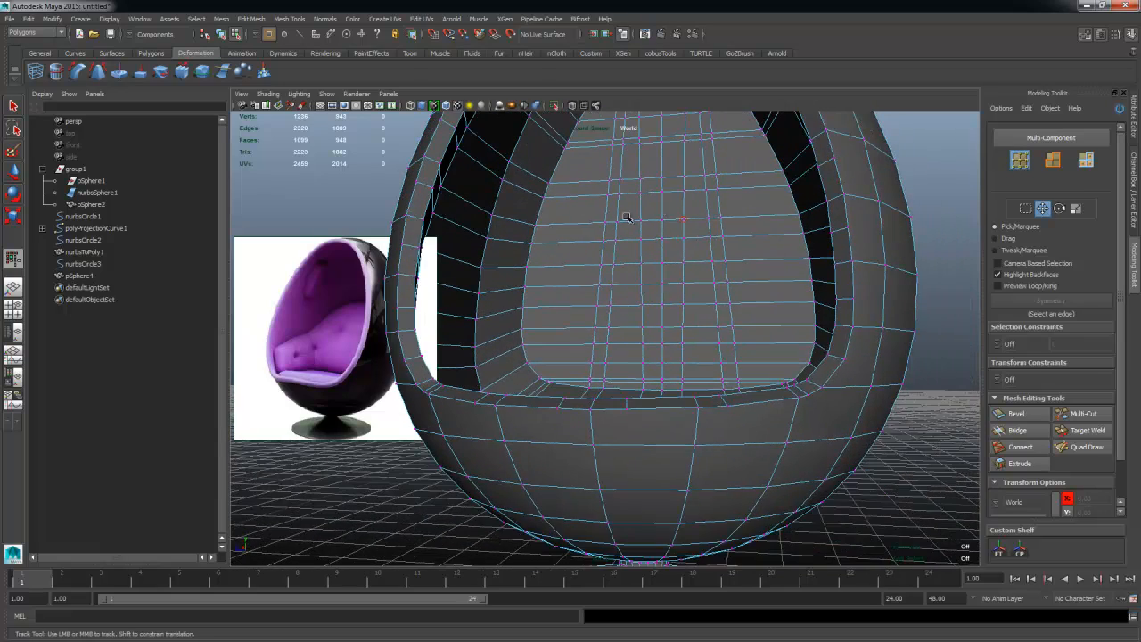
pyautogui.keyDown('alt'); pyautogui.moveTo(602, 225); pyautogui.dragTo(717, 280, button='right'); pyautogui.keyUp('alt')
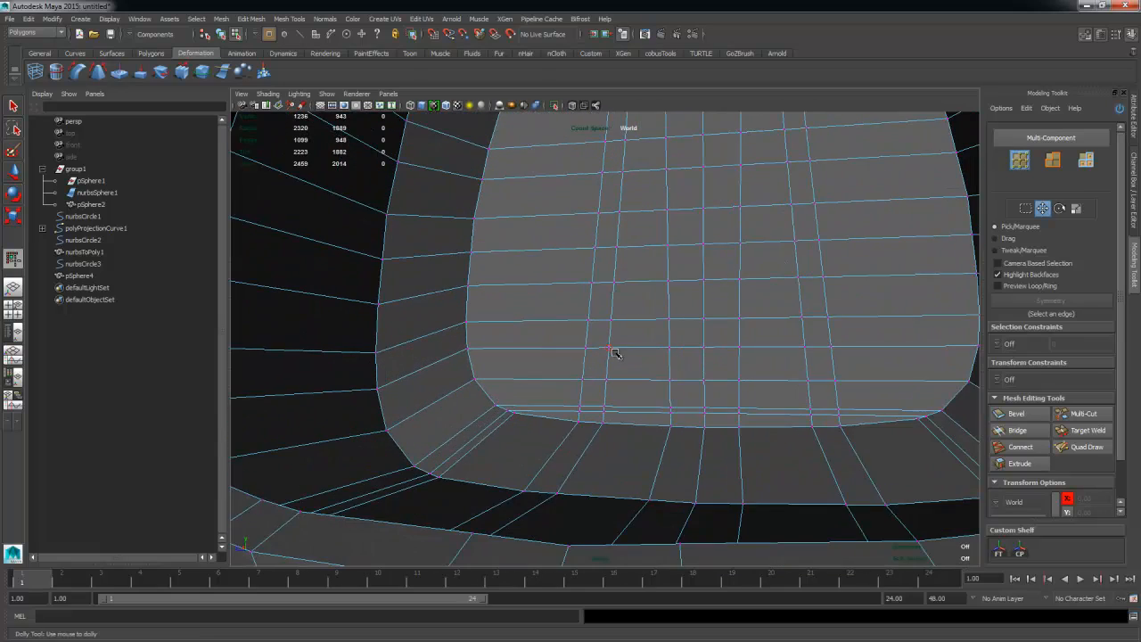
pyautogui.keyDown('alt'); pyautogui.moveTo(764, 353); pyautogui.dragTo(648, 315, button='right'); pyautogui.keyUp('alt')
pyautogui.keyDown('alt'); pyautogui.moveTo(647, 315); pyautogui.dragTo(703, 382); pyautogui.keyUp('alt')
pyautogui.keyDown('alt'); pyautogui.moveTo(704, 383); pyautogui.dragTo(655, 329, button='right'); pyautogui.keyUp('alt')
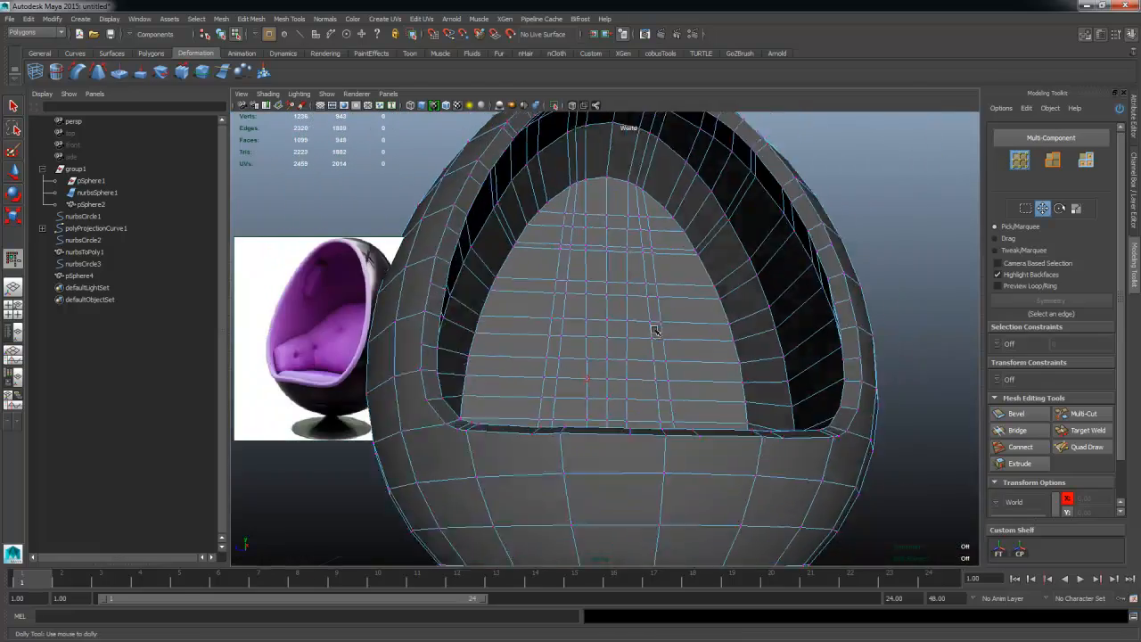
pyautogui.keyDown('alt'); pyautogui.moveTo(660, 329); pyautogui.dragTo(602, 378); pyautogui.keyUp('alt')
pyautogui.keyDown('alt'); pyautogui.moveTo(643, 373); pyautogui.dragTo(586, 172); pyautogui.keyUp('alt')
pyautogui.keyDown('alt'); pyautogui.moveTo(580, 390); pyautogui.dragTo(642, 261); pyautogui.keyUp('alt')
# Step: Return the egg mesh to object mode and open the Sculpt Geometry Tool settings for it
pyautogui.moveTo(641, 260); pyautogui.dragTo(678, 244, button='right')
pyautogui.click(680, 259)
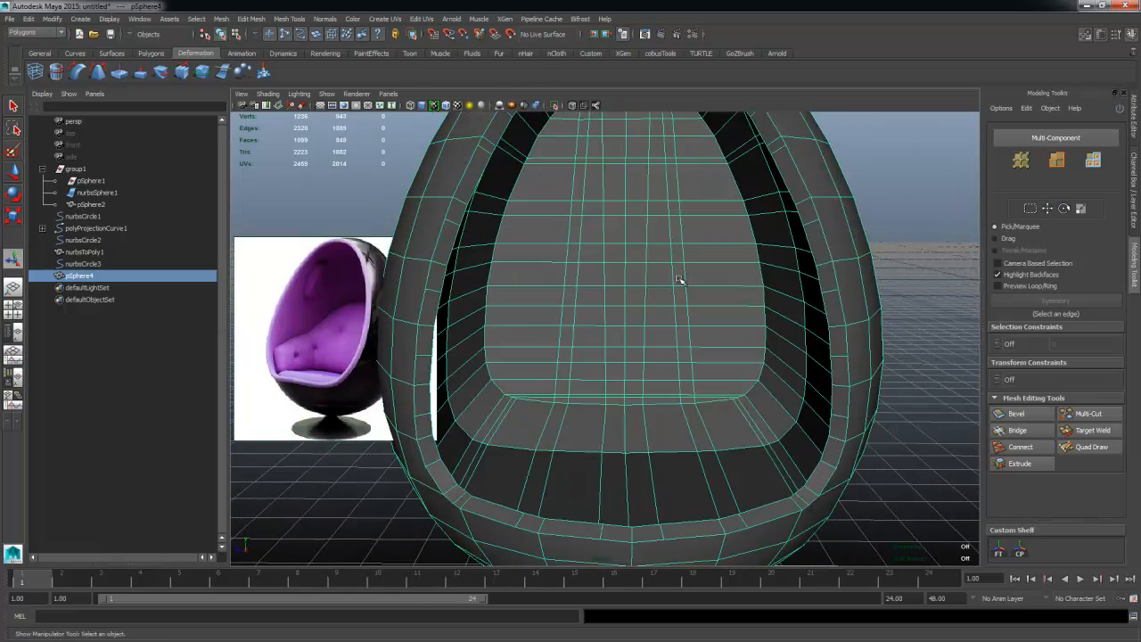
pyautogui.keyDown('alt'); pyautogui.moveTo(683, 275); pyautogui.dragTo(663, 339); pyautogui.keyUp('alt')
pyautogui.keyDown('alt'); pyautogui.moveTo(588, 383); pyautogui.dragTo(602, 372); pyautogui.keyUp('alt')
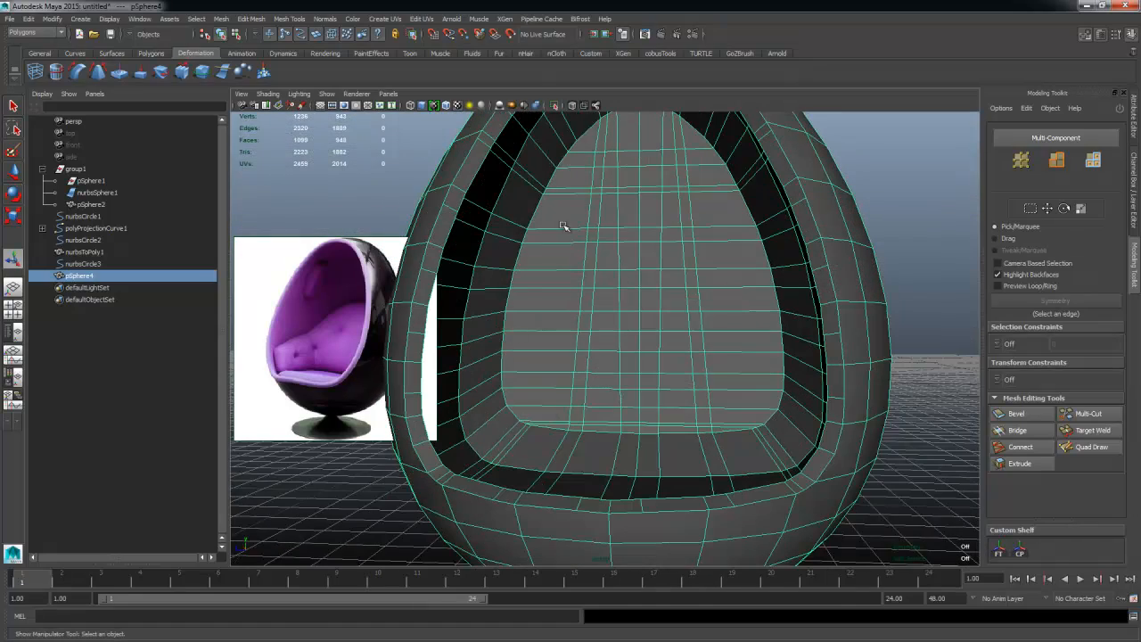
pyautogui.keyDown('alt'); pyautogui.moveTo(668, 363); pyautogui.dragTo(629, 362); pyautogui.keyUp('alt')
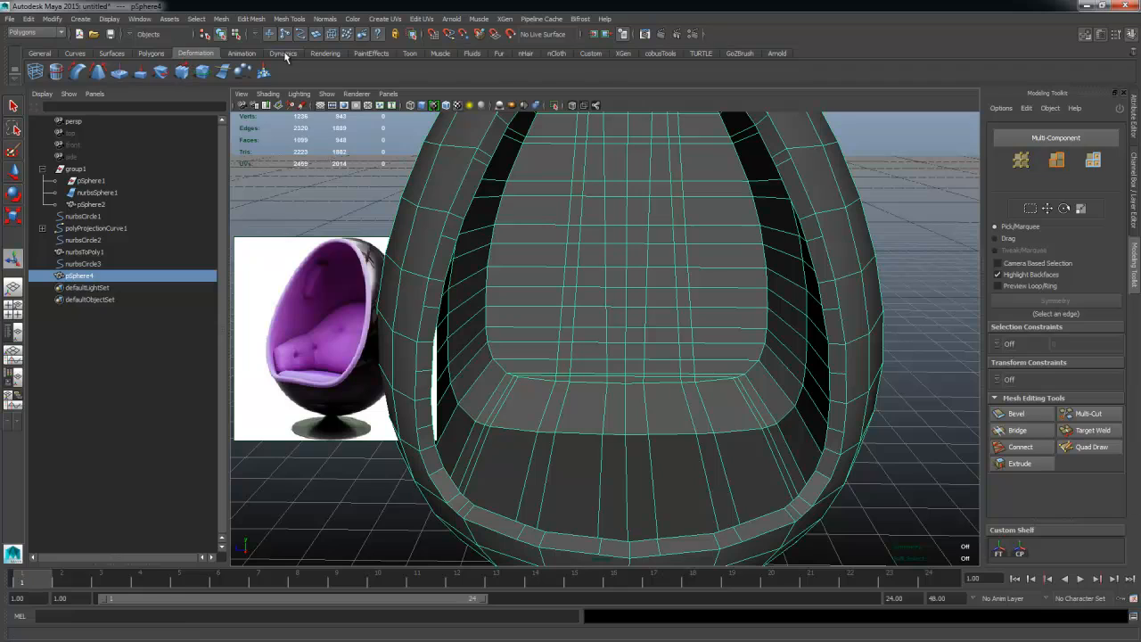
pyautogui.click(150, 53)
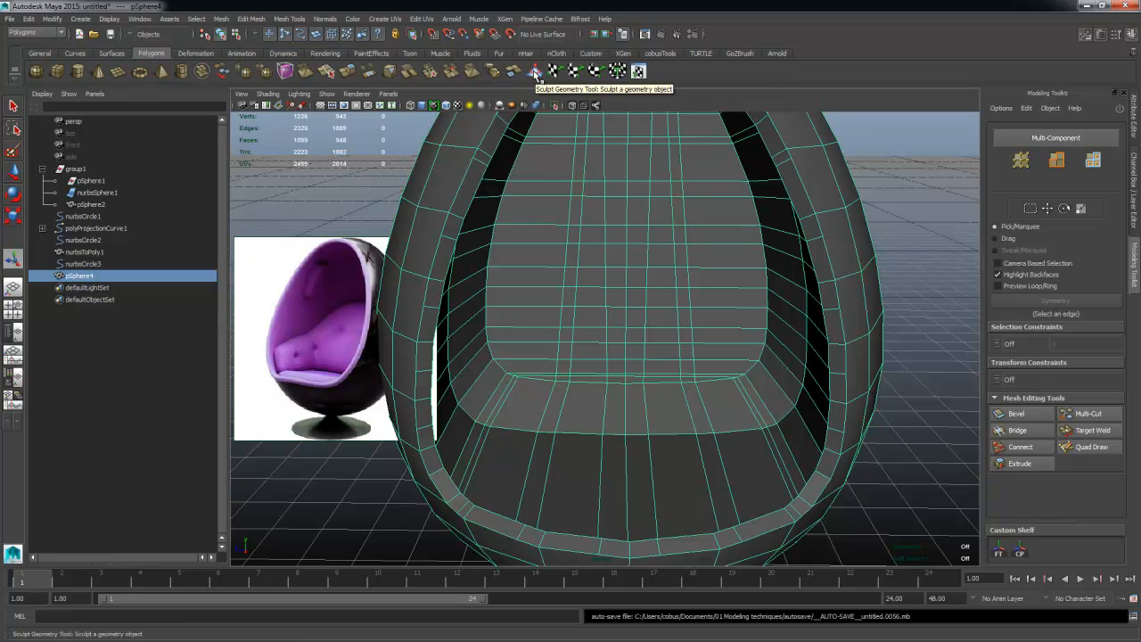
pyautogui.doubleClick(534, 71)
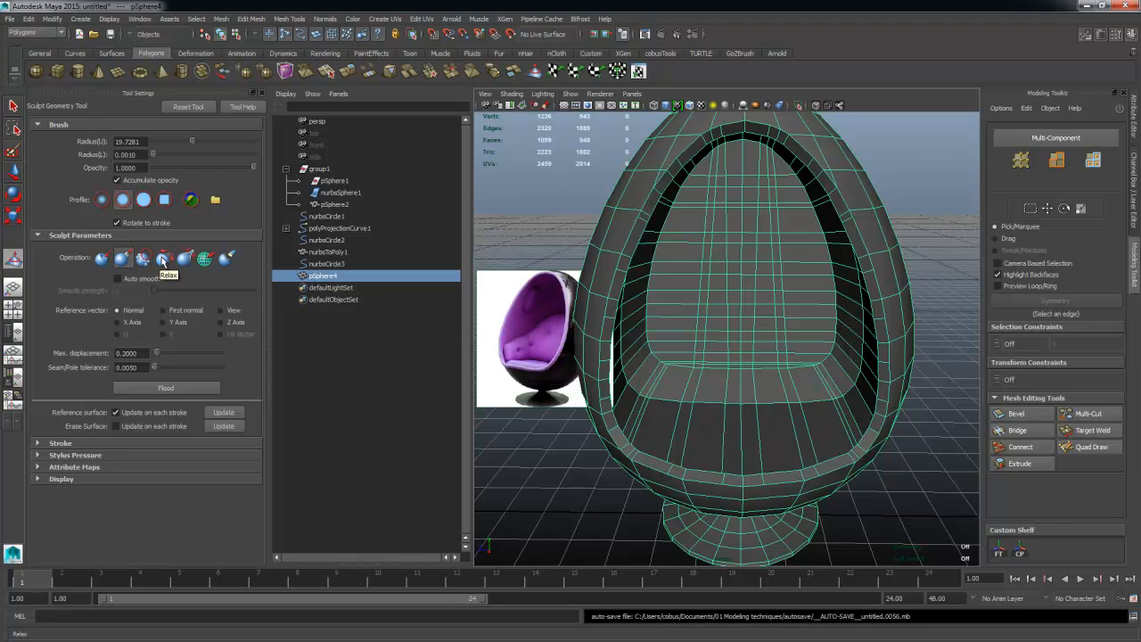
# Step: Set the sculpt operation to Relax, turn on reflection across the Z axis, and set the brush's upper radius to 13.5051
pyautogui.click(163, 259)
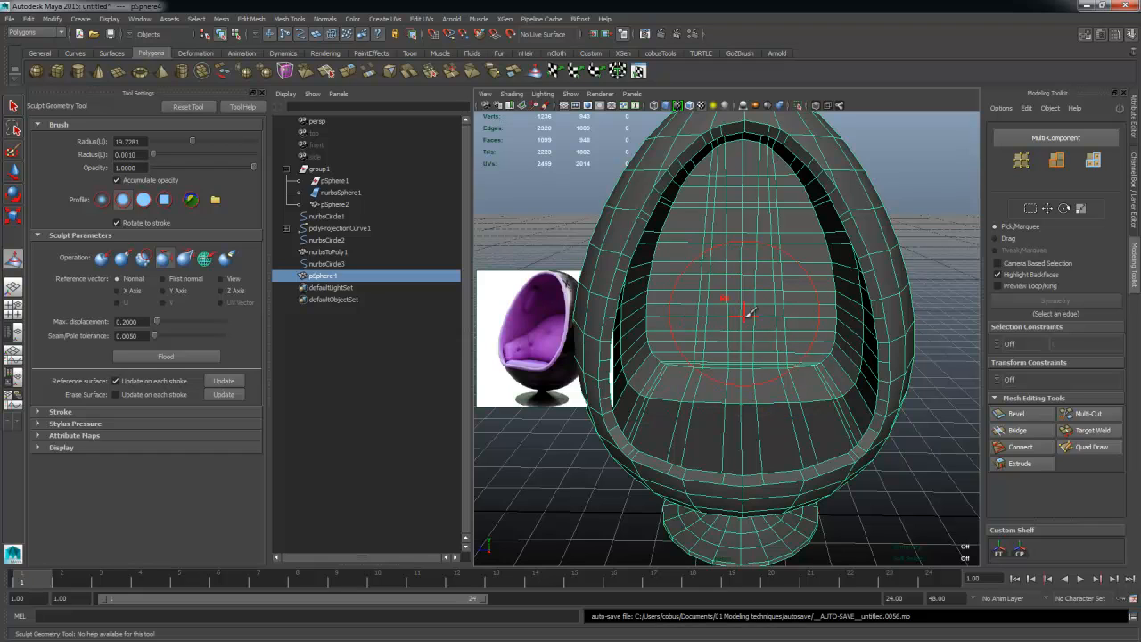
pyautogui.click(40, 412)
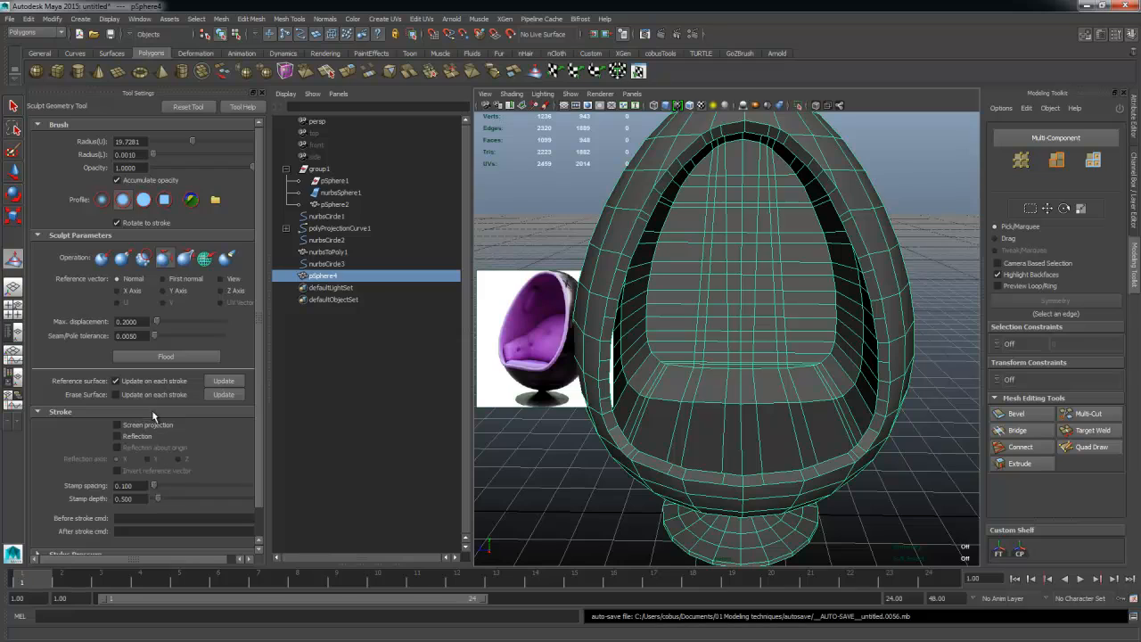
pyautogui.click(117, 436)
pyautogui.scroll(5, 784, 272)
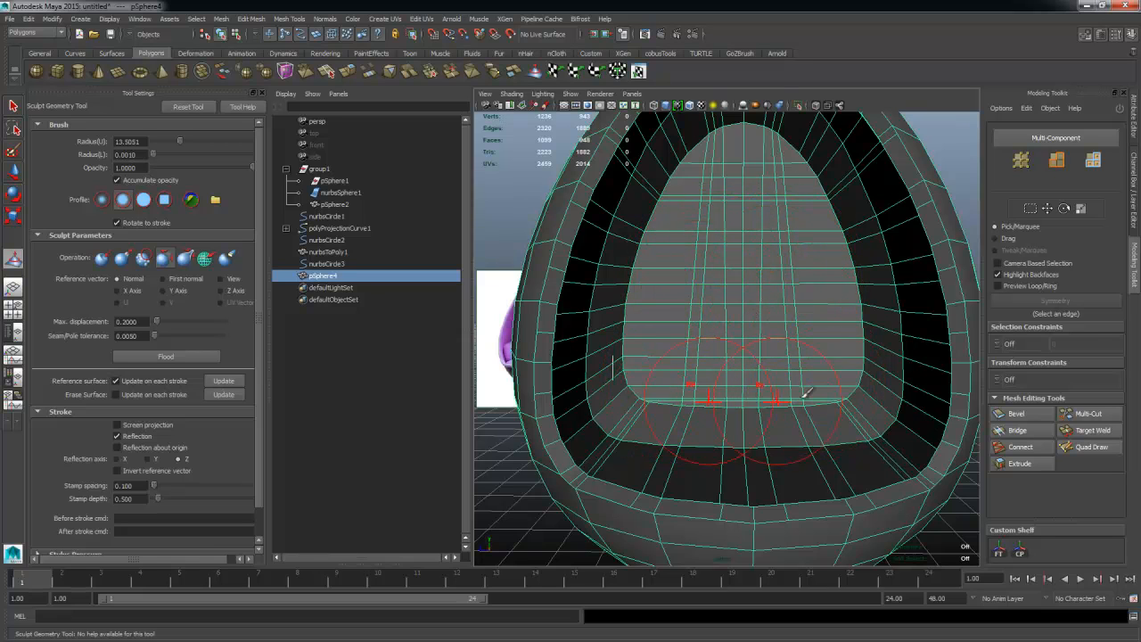
# Step: Relax the grid on the back cap and surrounding interior shell with mirrored brush strokes, undoing the unwanted strokes
pyautogui.moveTo(798, 381)
pyautogui.mouseDown()
pyautogui.moveTo(820, 369)
pyautogui.moveTo(814, 395)
pyautogui.moveTo(831, 399)
pyautogui.moveTo(861, 336)
pyautogui.moveTo(864, 280)
pyautogui.moveTo(841, 241)
pyautogui.moveTo(838, 191)
pyautogui.moveTo(794, 158)
pyautogui.moveTo(772, 288)
pyautogui.moveTo(820, 342)
pyautogui.moveTo(858, 297)
pyautogui.moveTo(873, 347)
pyautogui.moveTo(800, 440)
pyautogui.moveTo(726, 377)
pyautogui.moveTo(847, 401)
pyautogui.moveTo(889, 369)
pyautogui.moveTo(894, 270)
pyautogui.moveTo(847, 161)
pyautogui.moveTo(776, 395)
pyautogui.moveTo(832, 311)
pyautogui.moveTo(746, 196)
pyautogui.moveTo(662, 247)
pyautogui.moveTo(688, 311)
pyautogui.moveTo(741, 178)
pyautogui.moveTo(635, 239)
pyautogui.moveTo(731, 242)
pyautogui.moveTo(720, 273)
pyautogui.moveTo(612, 364)
pyautogui.moveTo(603, 285)
pyautogui.moveTo(655, 229)
pyautogui.moveTo(692, 331)
pyautogui.moveTo(654, 387)
pyautogui.moveTo(694, 479)
pyautogui.moveTo(629, 359)
pyautogui.moveTo(611, 270)
pyautogui.mouseUp()
pyautogui.hotkey('ctrl', 'z')
pyautogui.hotkey('ctrl', 'z')
pyautogui.hotkey('ctrl', 'z')
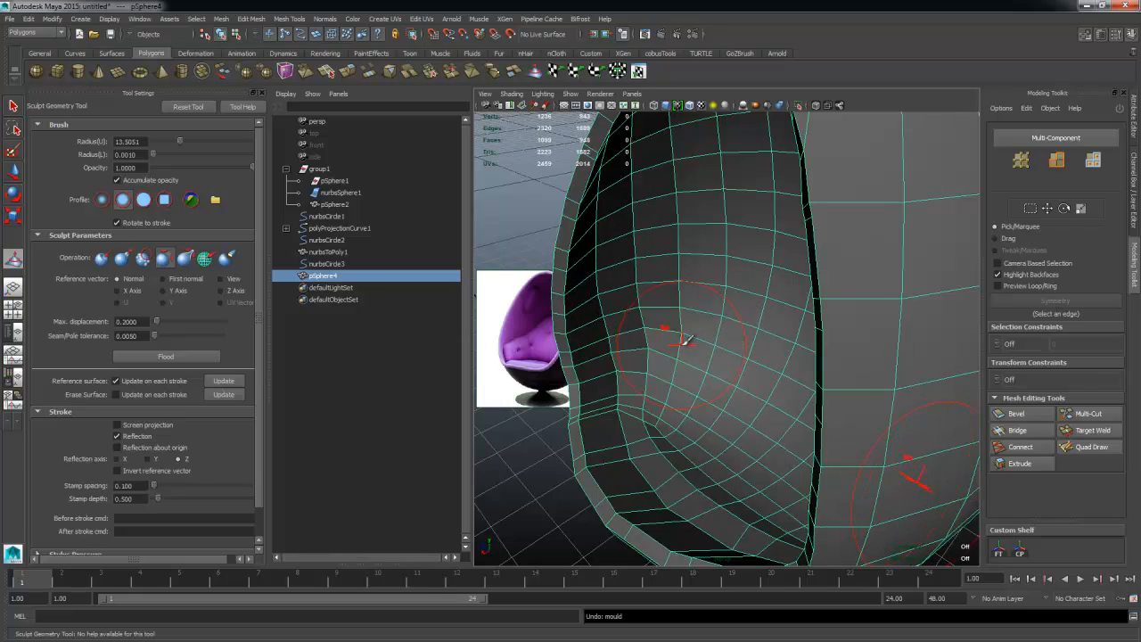
pyautogui.keyDown('alt'); pyautogui.moveTo(666, 312); pyautogui.dragTo(608, 322); pyautogui.keyUp('alt')
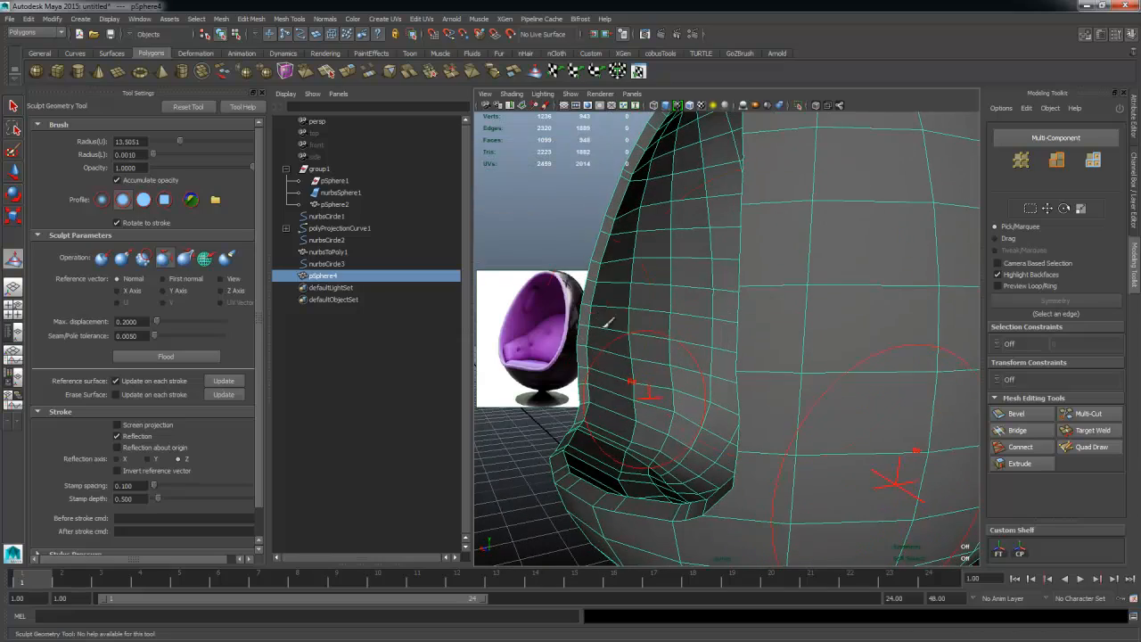
pyautogui.keyDown('alt'); pyautogui.moveTo(626, 369); pyautogui.dragTo(710, 389); pyautogui.keyUp('alt')
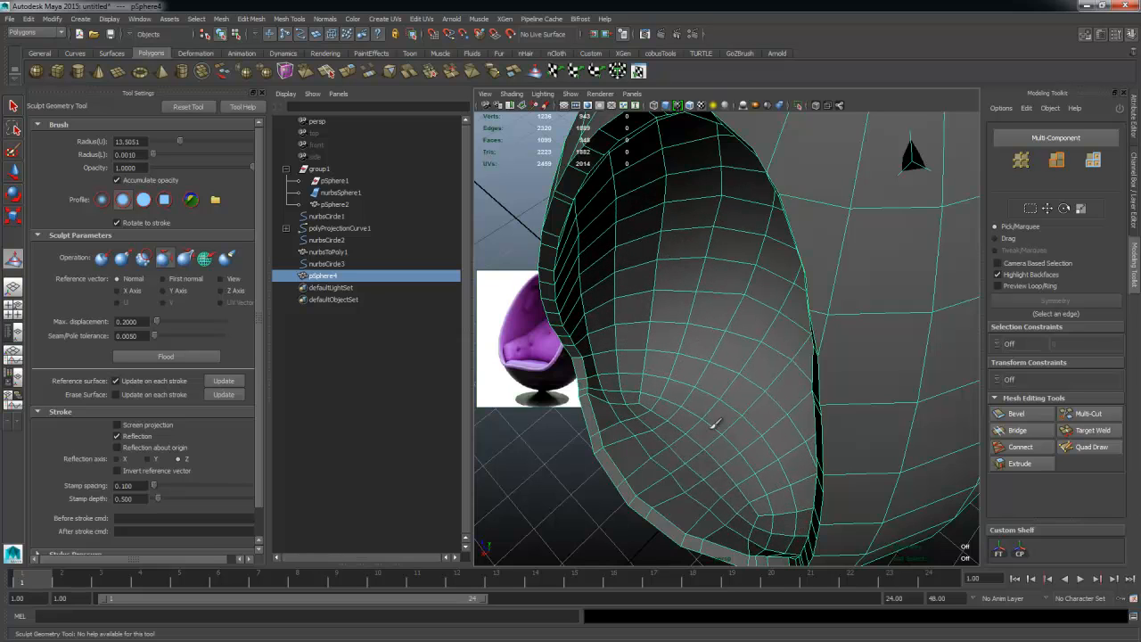
pyautogui.keyDown('alt'); pyautogui.moveTo(713, 387); pyautogui.dragTo(742, 352); pyautogui.keyUp('alt')
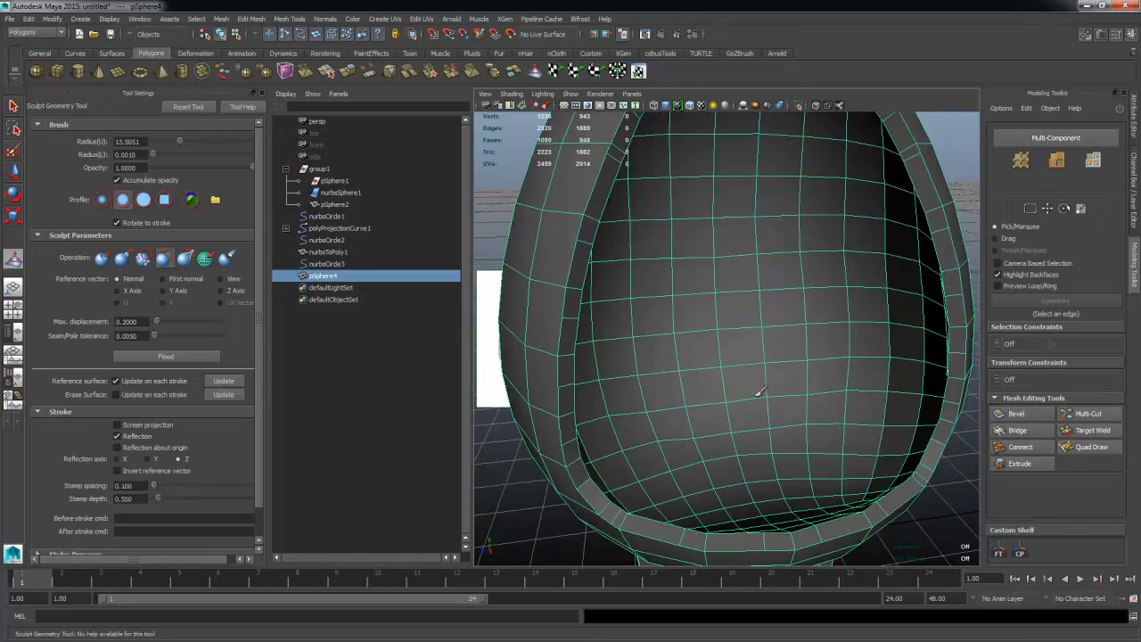
pyautogui.moveTo(823, 275)
pyautogui.keyDown('alt'); pyautogui.mouseDown()
pyautogui.moveTo(758, 313)
pyautogui.moveTo(809, 298)
pyautogui.moveTo(794, 319)
pyautogui.moveTo(771, 280)
pyautogui.mouseUp(); pyautogui.keyUp('alt')
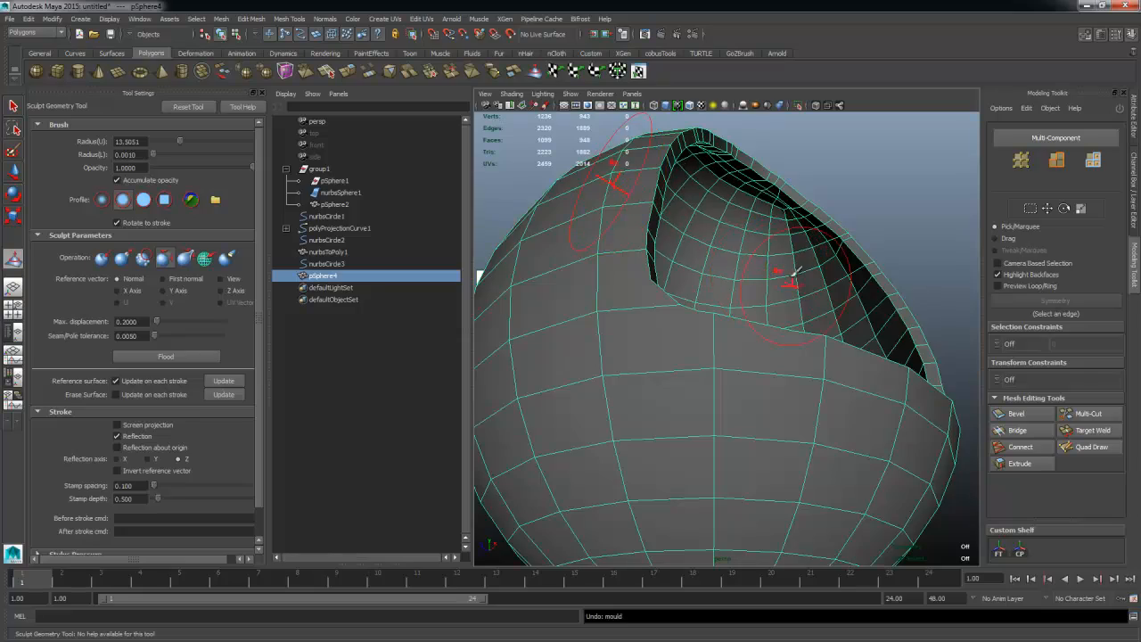
pyautogui.keyDown('alt'); pyautogui.moveTo(793, 271); pyautogui.dragTo(738, 336); pyautogui.keyUp('alt')
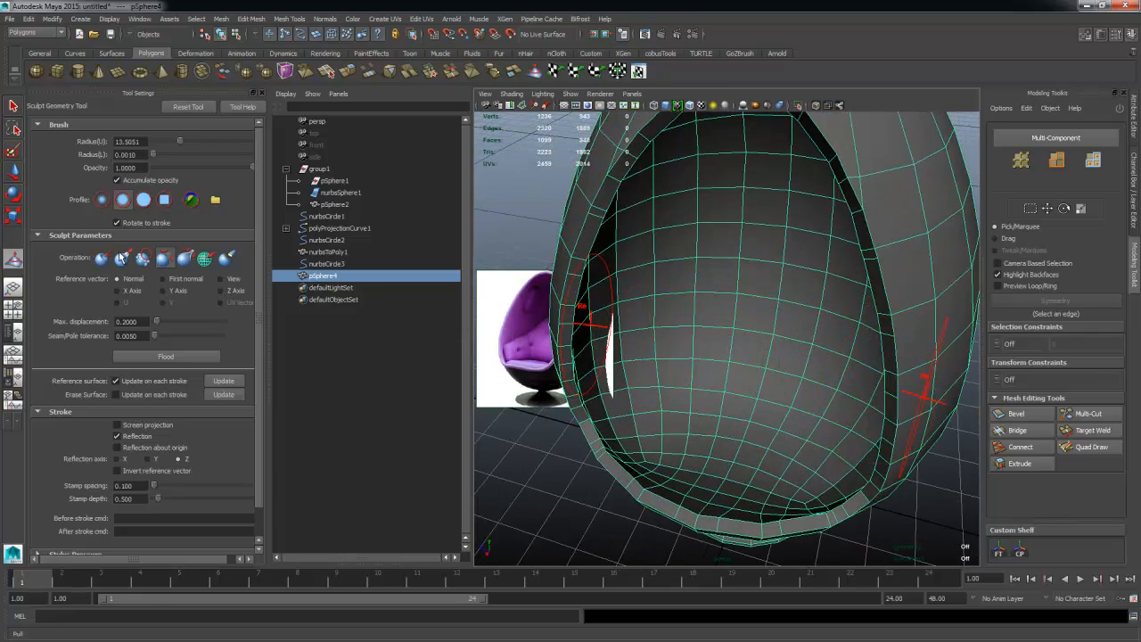
pyautogui.keyDown('alt'); pyautogui.moveTo(579, 308); pyautogui.dragTo(577, 261); pyautogui.keyUp('alt')
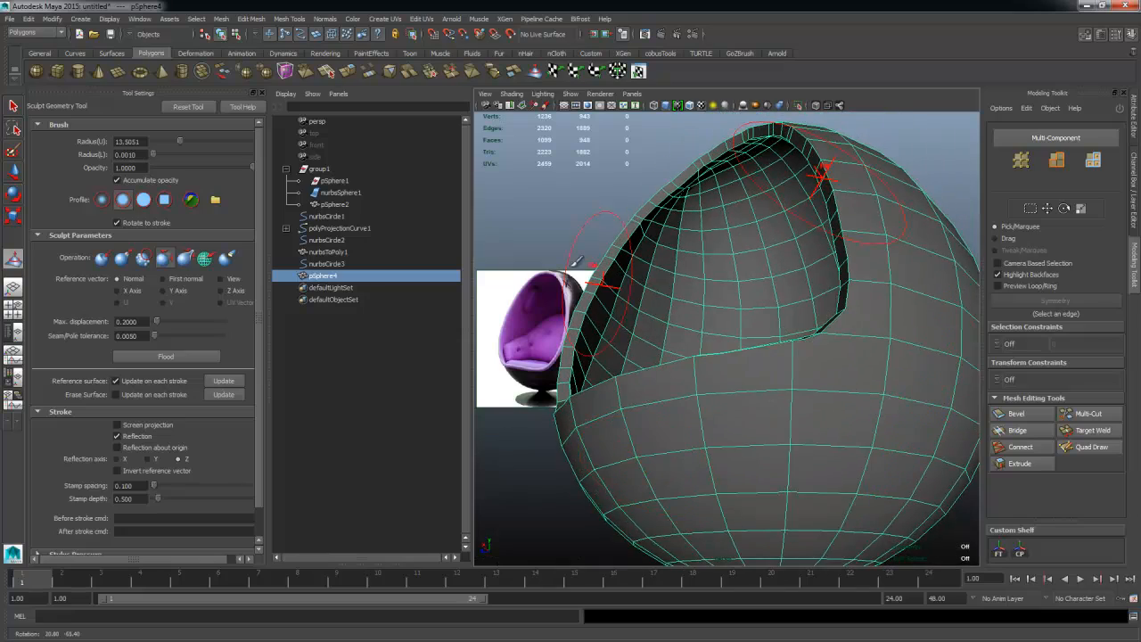
# Step: Smooth the upper interior of the shell with the Smooth operation at an upper radius of 9.0803, and return the operation to Relax
pyautogui.click(145, 259)
pyautogui.keyDown('alt'); pyautogui.moveTo(811, 274); pyautogui.dragTo(822, 251); pyautogui.keyUp('alt')
pyautogui.scroll(5, 822, 251)
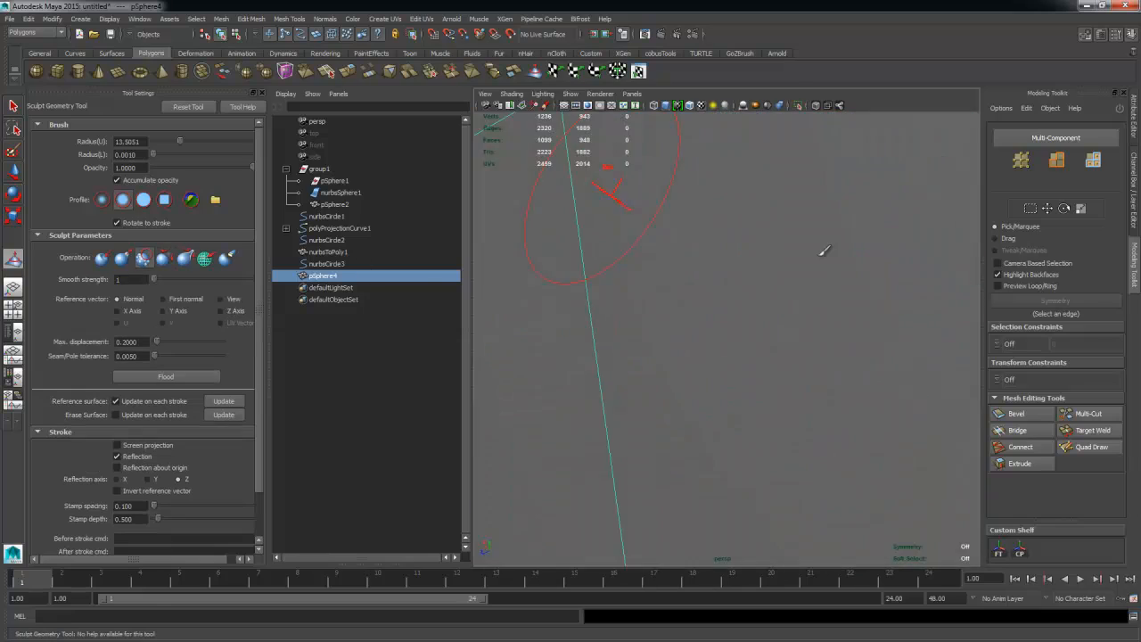
pyautogui.keyDown('alt'); pyautogui.moveTo(822, 253); pyautogui.dragTo(795, 430, button='middle'); pyautogui.keyUp('alt')
pyautogui.moveTo(795, 430)
pyautogui.keyDown('alt'); pyautogui.mouseDown()
pyautogui.moveTo(688, 382)
pyautogui.moveTo(729, 309)
pyautogui.mouseUp(); pyautogui.keyUp('alt')
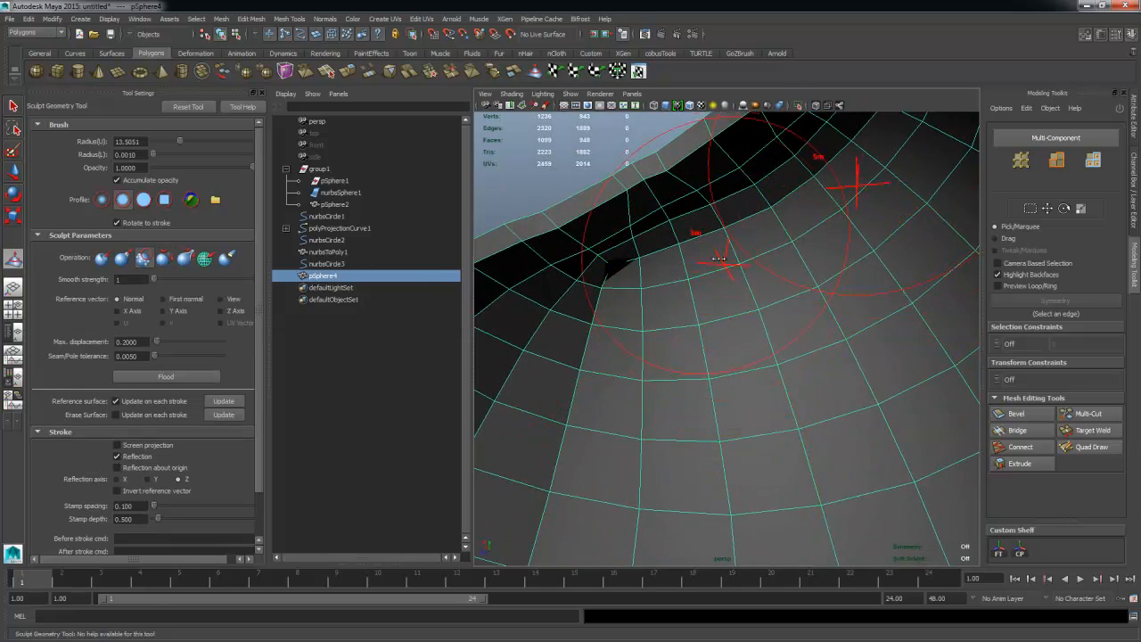
pyautogui.moveTo(601, 284)
pyautogui.mouseDown()
pyautogui.moveTo(710, 262)
pyautogui.moveTo(703, 301)
pyautogui.moveTo(675, 320)
pyautogui.moveTo(725, 458)
pyautogui.moveTo(627, 381)
pyautogui.moveTo(606, 314)
pyautogui.moveTo(627, 358)
pyautogui.moveTo(691, 374)
pyautogui.moveTo(621, 339)
pyautogui.moveTo(820, 327)
pyautogui.moveTo(749, 316)
pyautogui.moveTo(738, 268)
pyautogui.moveTo(810, 222)
pyautogui.moveTo(767, 234)
pyautogui.moveTo(683, 229)
pyautogui.moveTo(706, 296)
pyautogui.moveTo(805, 400)
pyautogui.moveTo(853, 315)
pyautogui.mouseUp()
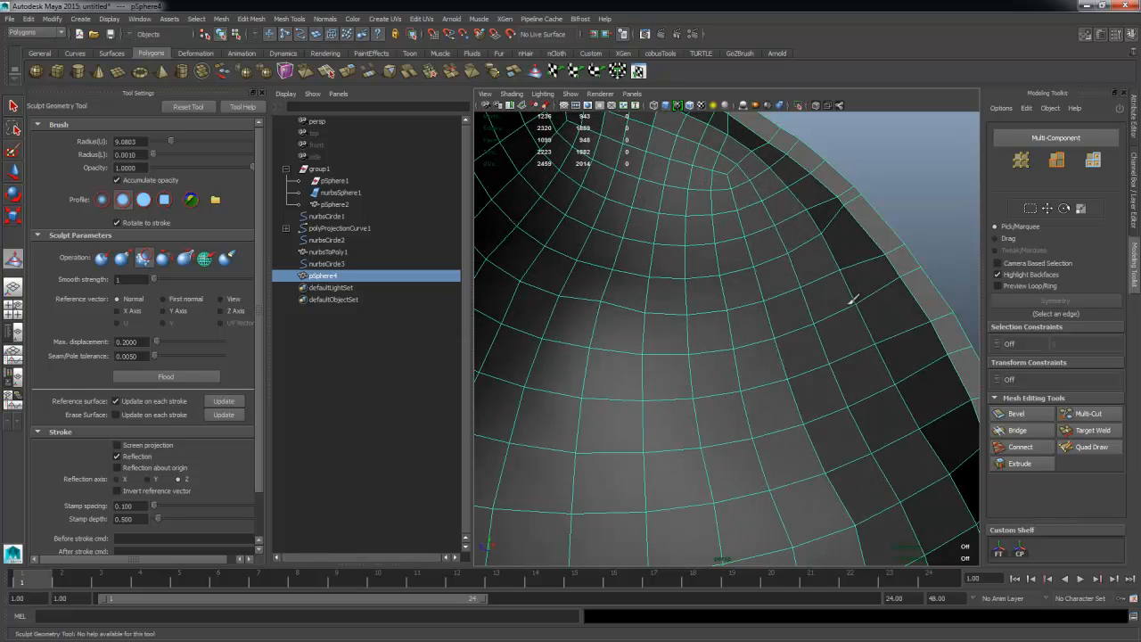
pyautogui.moveTo(731, 390)
pyautogui.keyDown('alt'); pyautogui.mouseDown()
pyautogui.moveTo(721, 472)
pyautogui.moveTo(647, 460)
pyautogui.moveTo(655, 412)
pyautogui.moveTo(743, 443)
pyautogui.moveTo(754, 504)
pyautogui.moveTo(697, 239)
pyautogui.moveTo(683, 270)
pyautogui.moveTo(731, 235)
pyautogui.moveTo(667, 299)
pyautogui.mouseUp(); pyautogui.keyUp('alt')
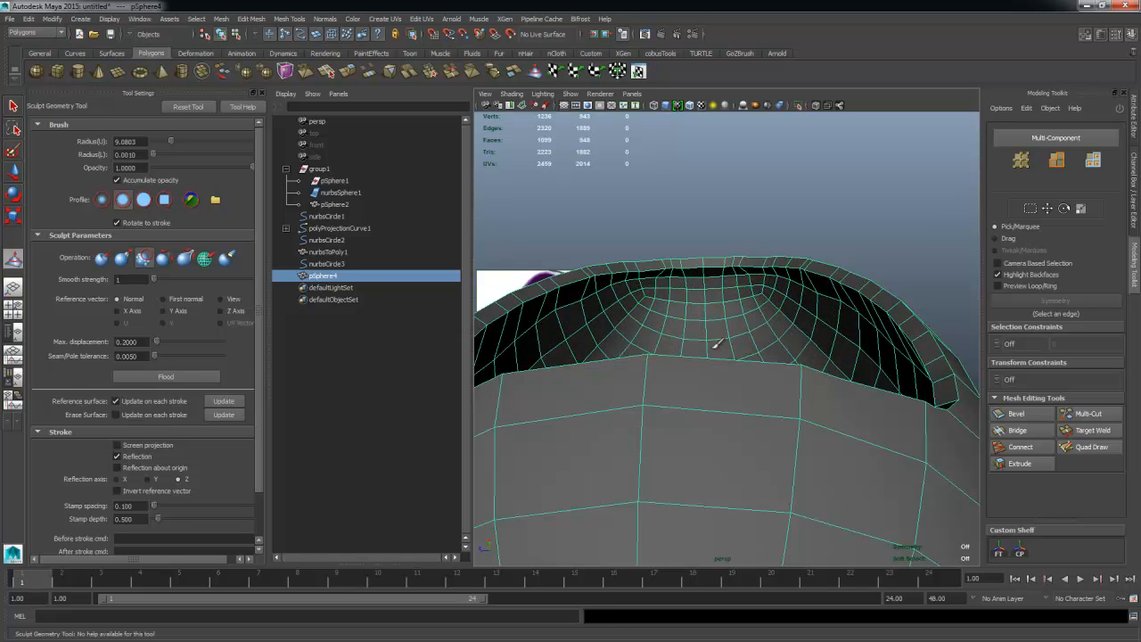
pyautogui.keyDown('alt'); pyautogui.moveTo(716, 344); pyautogui.dragTo(682, 348); pyautogui.keyUp('alt')
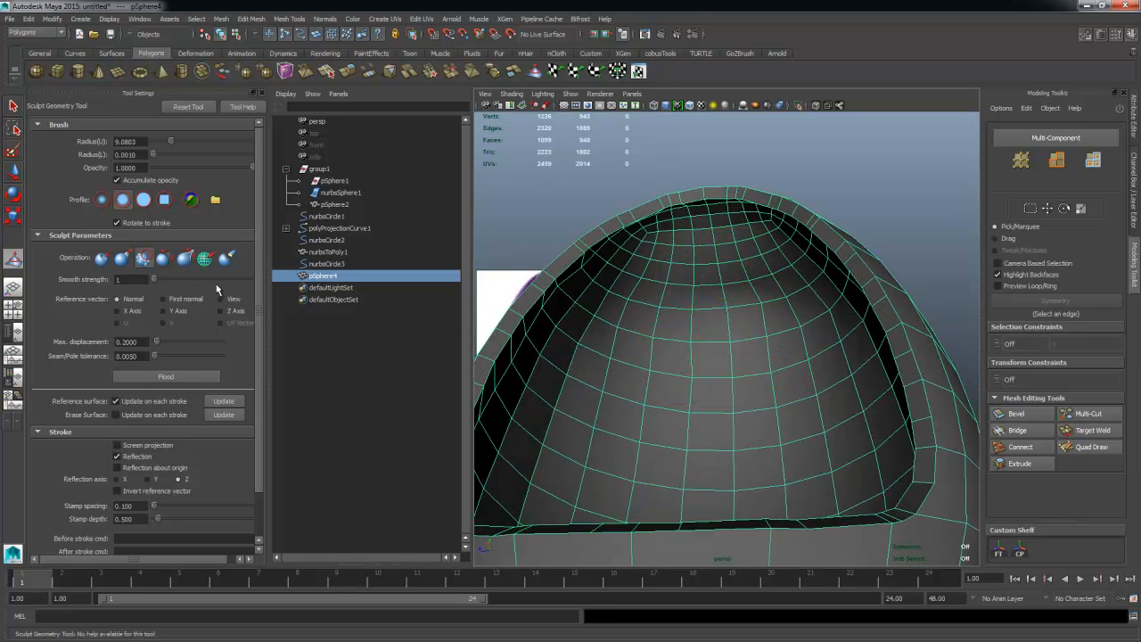
pyautogui.click(164, 258)
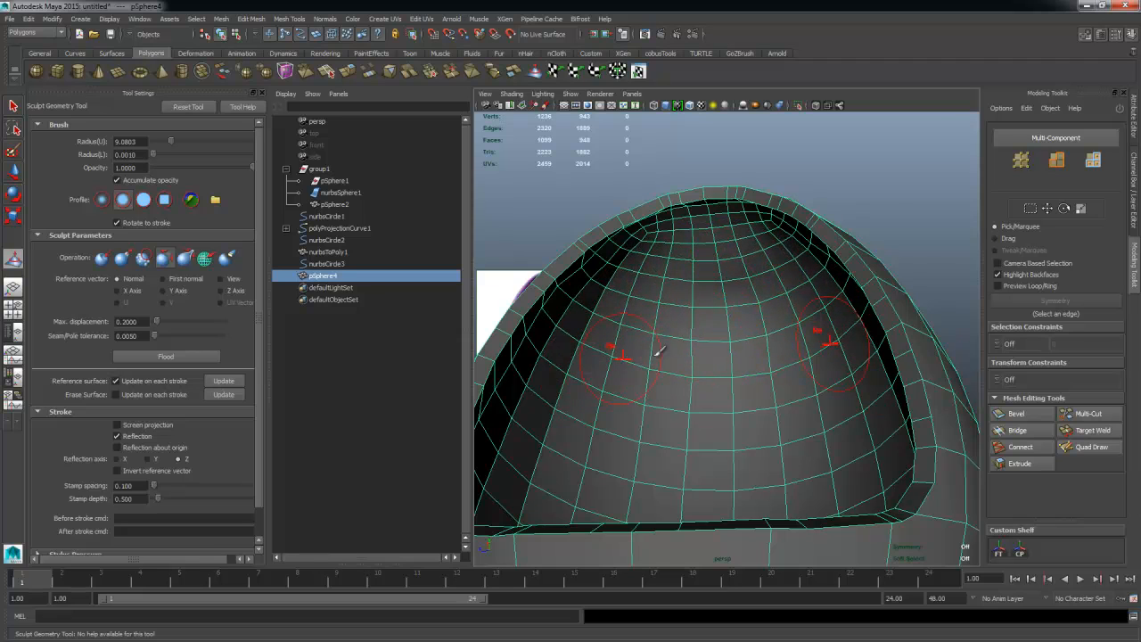
# Step: Examine the spacing between the inner and outer shells in wireframe display from several angles
pyautogui.keyDown('alt'); pyautogui.moveTo(660, 351); pyautogui.dragTo(708, 394); pyautogui.keyUp('alt')
pyautogui.keyDown('alt'); pyautogui.moveTo(730, 323); pyautogui.dragTo(533, 301); pyautogui.keyUp('alt')
pyautogui.press('4')
pyautogui.keyDown('alt'); pyautogui.moveTo(881, 395); pyautogui.dragTo(823, 384); pyautogui.keyUp('alt')
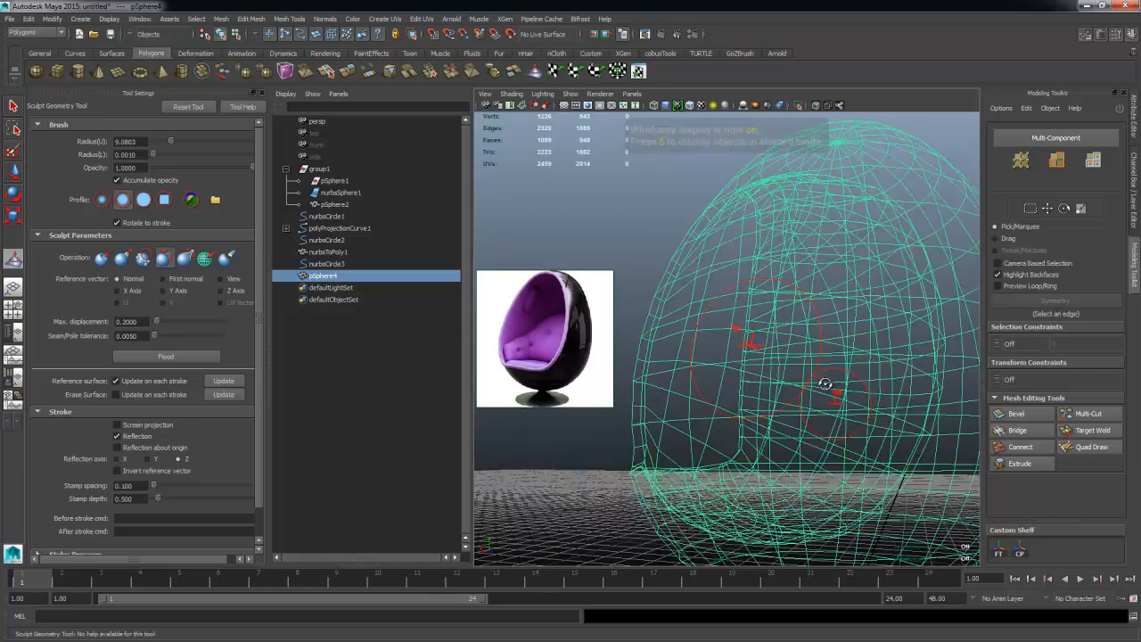
pyautogui.keyDown('alt'); pyautogui.moveTo(823, 385); pyautogui.dragTo(759, 410, button='right'); pyautogui.keyUp('alt')
pyautogui.keyDown('alt'); pyautogui.moveTo(759, 410); pyautogui.dragTo(772, 429); pyautogui.keyUp('alt')
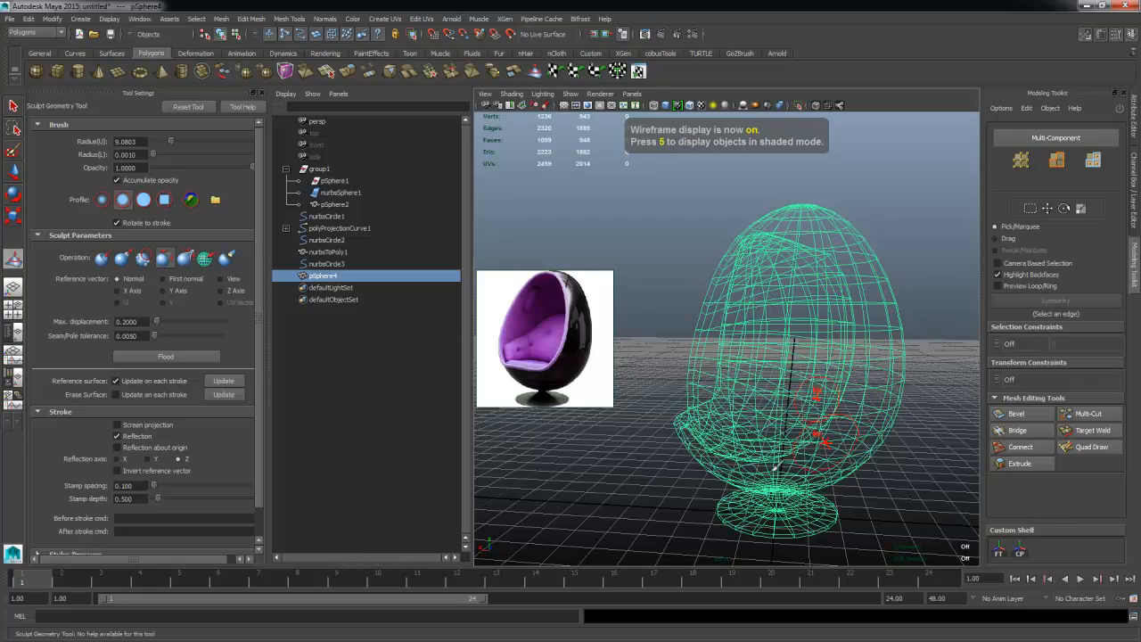
pyautogui.moveTo(708, 458)
pyautogui.keyDown('alt'); pyautogui.mouseDown()
pyautogui.moveTo(787, 455)
pyautogui.moveTo(761, 465)
pyautogui.moveTo(710, 432)
pyautogui.mouseUp(); pyautogui.keyUp('alt')
pyautogui.keyDown('alt'); pyautogui.moveTo(839, 470); pyautogui.dragTo(794, 444); pyautogui.keyUp('alt')
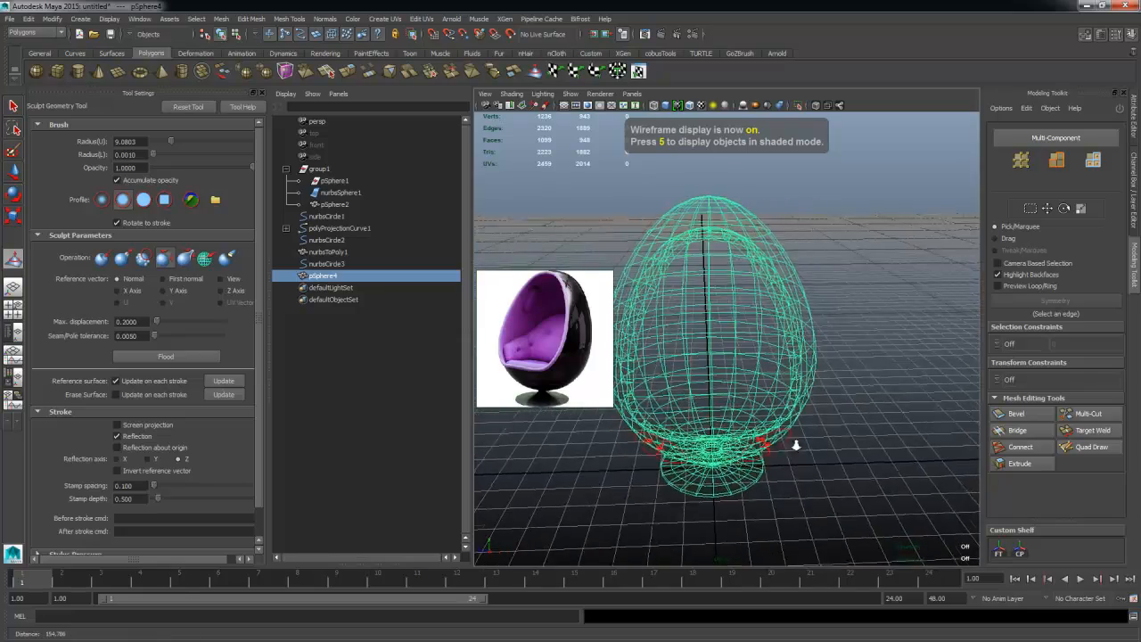
pyautogui.keyDown('alt'); pyautogui.moveTo(795, 444); pyautogui.dragTo(862, 398, button='right'); pyautogui.keyUp('alt')
pyautogui.keyDown('alt'); pyautogui.moveTo(861, 398); pyautogui.dragTo(909, 393, button='middle'); pyautogui.keyUp('alt')
# Step: Return to shaded display, check the relaxed interior, and leave the sculpt brush for the Move tool
pyautogui.press('5')
pyautogui.keyDown('alt'); pyautogui.moveTo(888, 366); pyautogui.dragTo(765, 336, button='right'); pyautogui.keyUp('alt')
pyautogui.moveTo(765, 336)
pyautogui.keyDown('alt'); pyautogui.mouseDown()
pyautogui.moveTo(802, 377)
pyautogui.moveTo(828, 324)
pyautogui.moveTo(772, 312)
pyautogui.mouseUp(); pyautogui.keyUp('alt')
pyautogui.keyDown('alt'); pyautogui.moveTo(767, 334); pyautogui.dragTo(829, 343, button='right'); pyautogui.keyUp('alt')
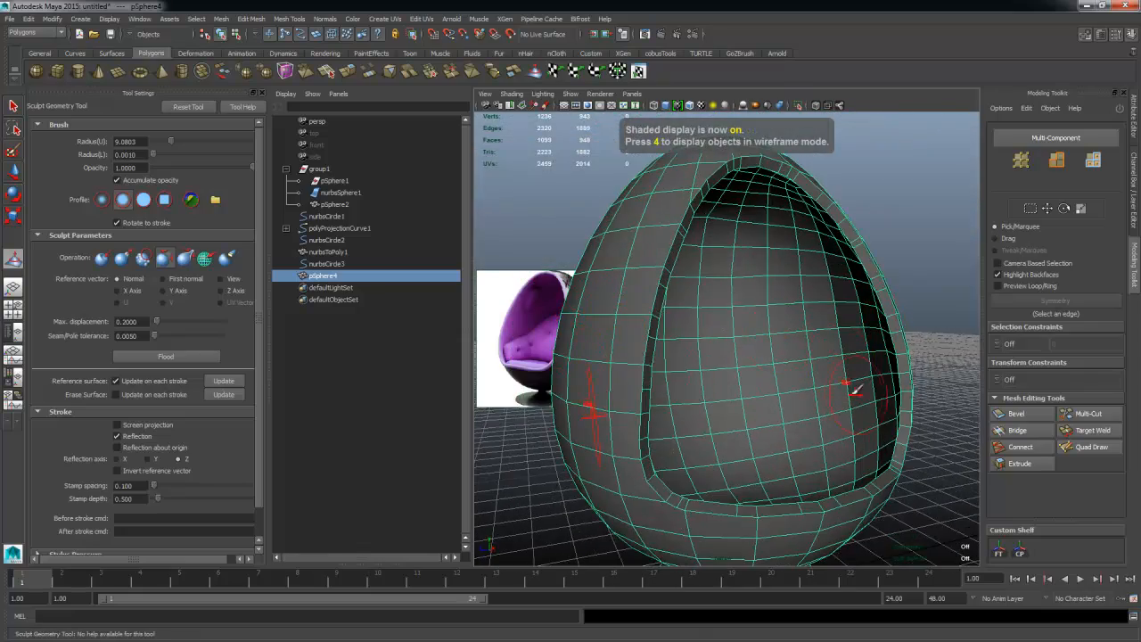
pyautogui.moveTo(856, 389)
pyautogui.keyDown('alt'); pyautogui.mouseDown()
pyautogui.moveTo(713, 389)
pyautogui.moveTo(706, 419)
pyautogui.mouseUp(); pyautogui.keyUp('alt')
pyautogui.moveTo(706, 420)
pyautogui.keyDown('alt'); pyautogui.mouseDown(button='right')
pyautogui.moveTo(643, 377)
pyautogui.moveTo(704, 399)
pyautogui.mouseUp(button='right'); pyautogui.keyUp('alt')
pyautogui.moveTo(734, 418)
pyautogui.keyDown('alt'); pyautogui.mouseDown()
pyautogui.moveTo(736, 469)
pyautogui.moveTo(731, 456)
pyautogui.moveTo(776, 401)
pyautogui.moveTo(758, 348)
pyautogui.moveTo(777, 356)
pyautogui.moveTo(724, 362)
pyautogui.mouseUp(); pyautogui.keyUp('alt')
pyautogui.keyDown('alt'); pyautogui.moveTo(691, 327); pyautogui.dragTo(691, 364, button='right'); pyautogui.keyUp('alt')
pyautogui.keyDown('alt'); pyautogui.moveTo(692, 364); pyautogui.dragTo(771, 285); pyautogui.keyUp('alt')
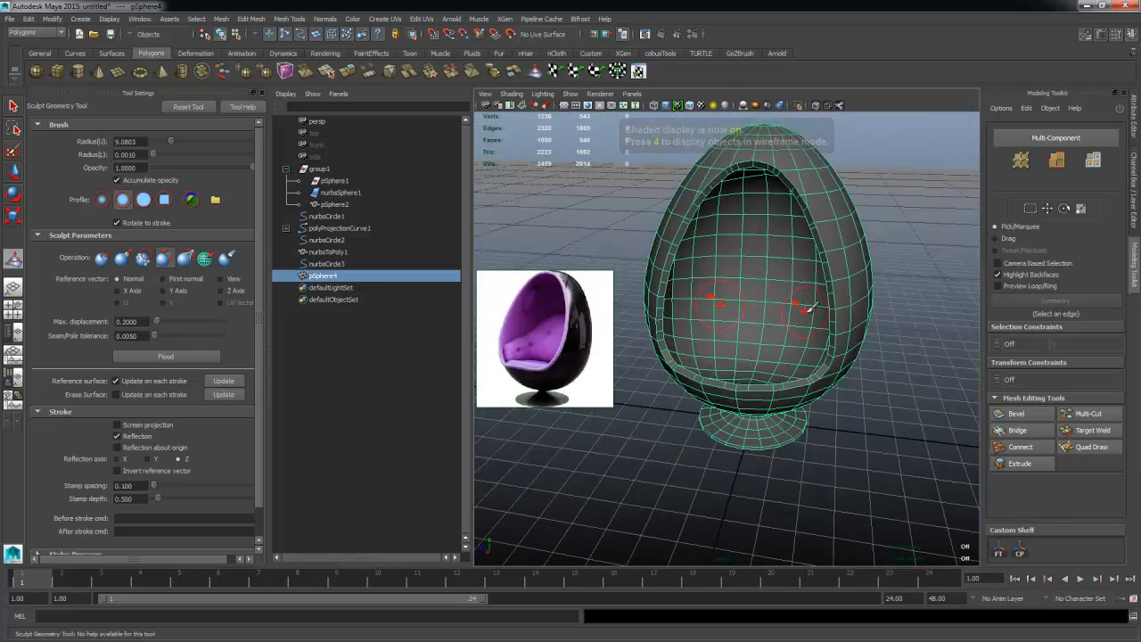
pyautogui.moveTo(769, 272); pyautogui.dragTo(823, 176, button='right')
pyautogui.press('w')
# Step: Examine the egg's opening, rim and interior surface from several angles against the reference image
pyautogui.moveTo(733, 328)
pyautogui.keyDown('alt'); pyautogui.mouseDown()
pyautogui.moveTo(777, 327)
pyautogui.moveTo(663, 331)
pyautogui.moveTo(695, 349)
pyautogui.mouseUp(); pyautogui.keyUp('alt')
pyautogui.keyDown('alt'); pyautogui.moveTo(696, 348); pyautogui.dragTo(652, 336, button='right'); pyautogui.keyUp('alt')
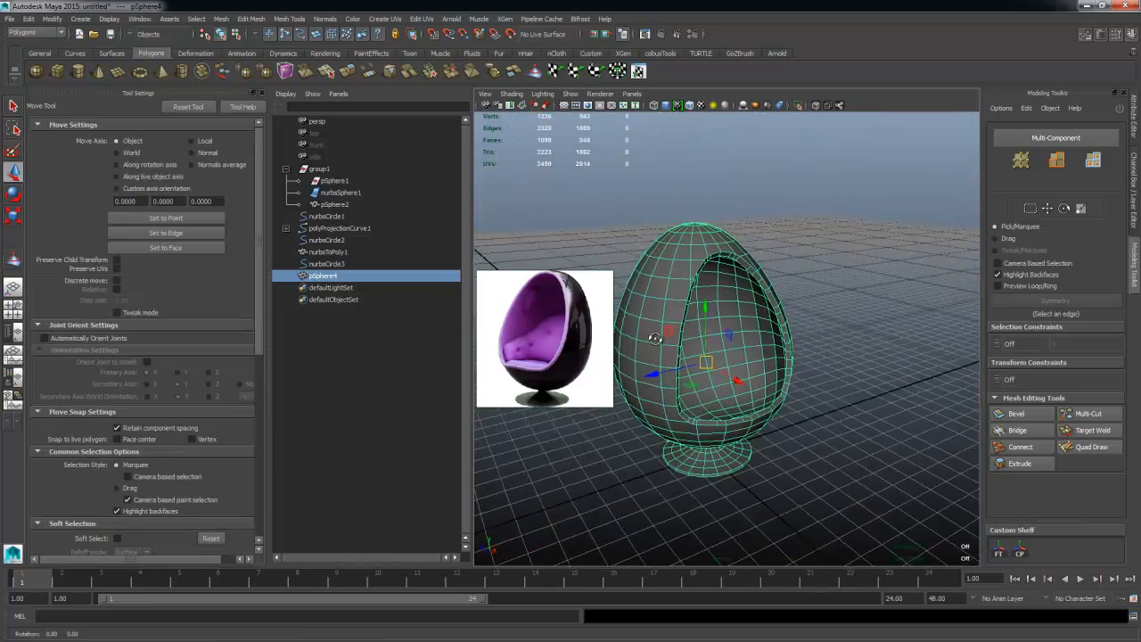
pyautogui.keyDown('alt'); pyautogui.moveTo(652, 336); pyautogui.dragTo(698, 351); pyautogui.keyUp('alt')
pyautogui.keyDown('alt'); pyautogui.moveTo(698, 352); pyautogui.dragTo(741, 191, button='right'); pyautogui.keyUp('alt')
pyautogui.keyDown('alt'); pyautogui.moveTo(726, 322); pyautogui.dragTo(667, 355); pyautogui.keyUp('alt')
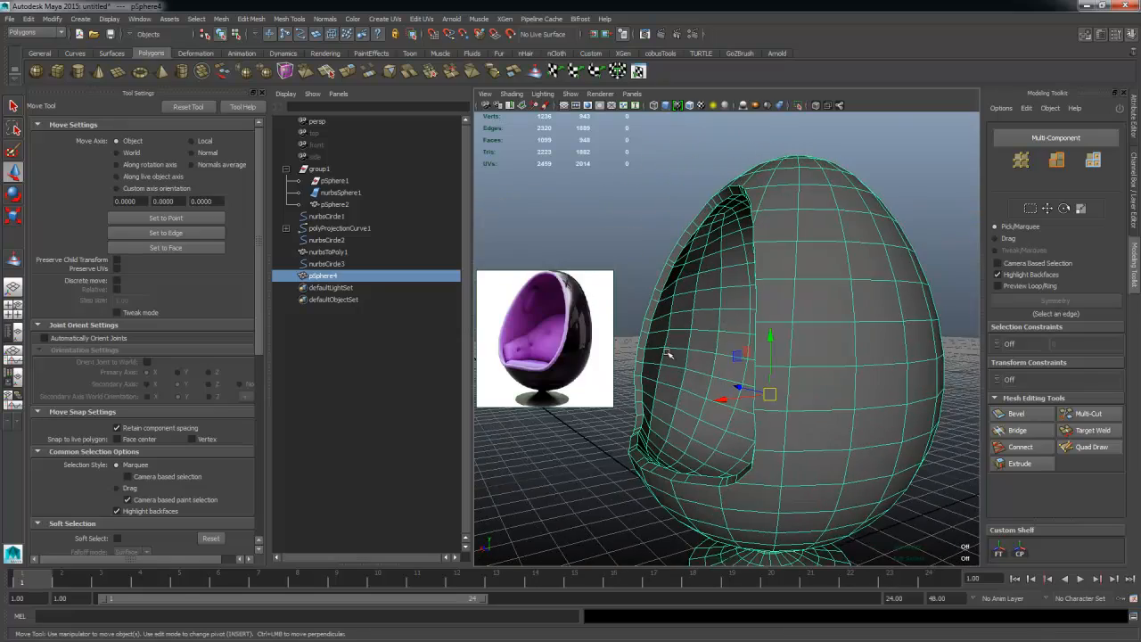
pyautogui.keyDown('alt'); pyautogui.moveTo(901, 461); pyautogui.dragTo(704, 399); pyautogui.keyUp('alt')
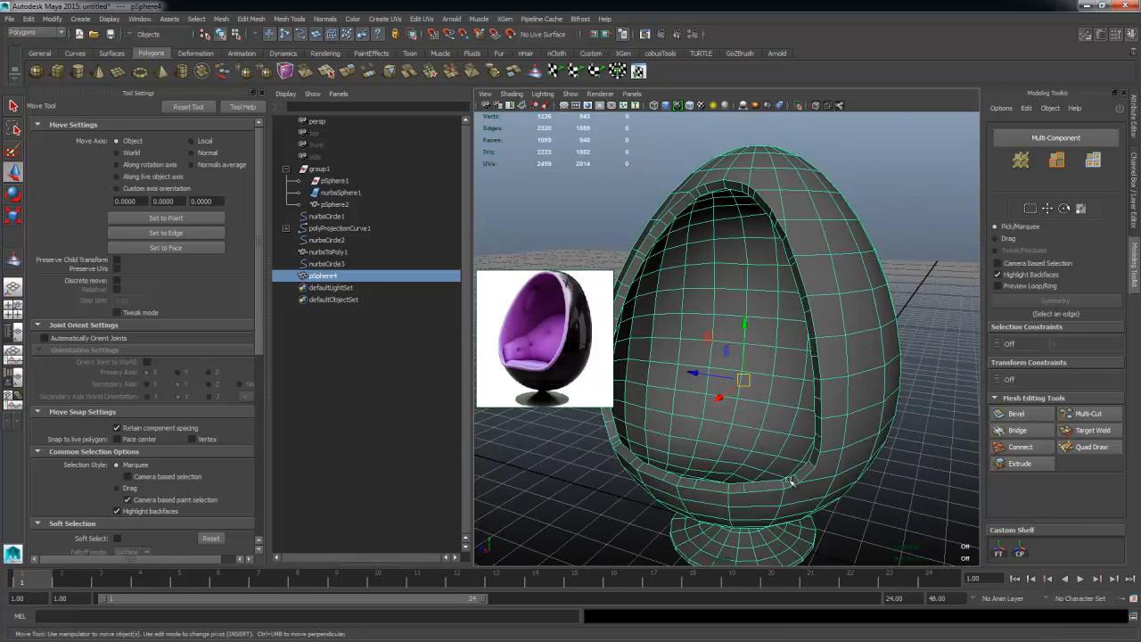
pyautogui.keyDown('alt'); pyautogui.moveTo(788, 481); pyautogui.dragTo(766, 346); pyautogui.keyUp('alt')
pyautogui.keyDown('alt'); pyautogui.moveTo(695, 326); pyautogui.dragTo(759, 326, button='right'); pyautogui.keyUp('alt')
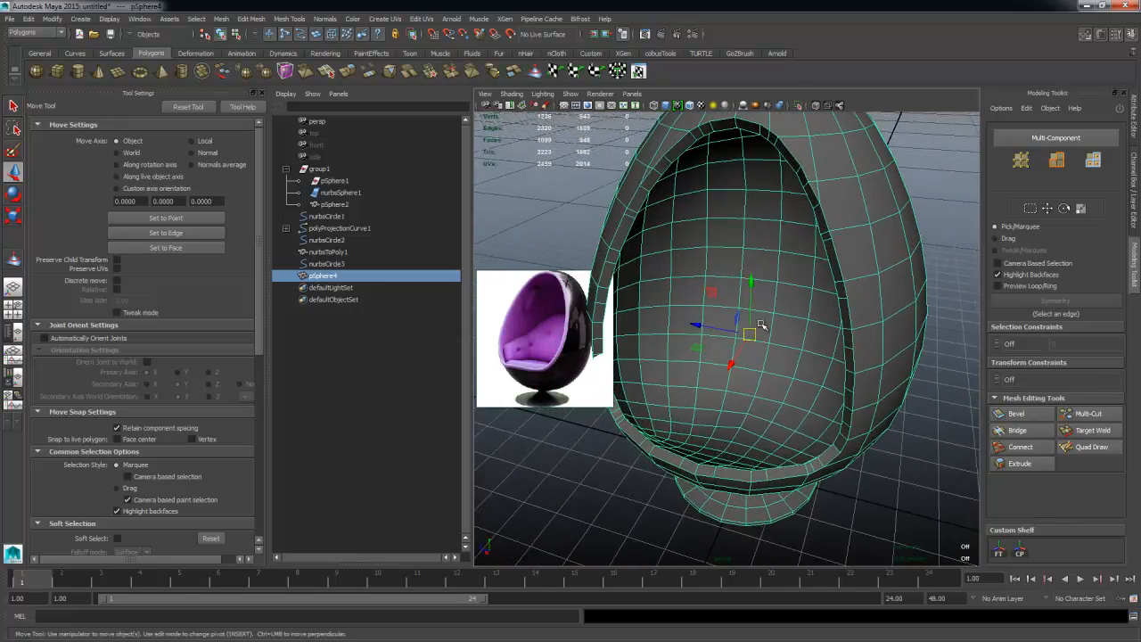
pyautogui.moveTo(758, 326)
pyautogui.keyDown('alt'); pyautogui.mouseDown()
pyautogui.moveTo(773, 333)
pyautogui.moveTo(740, 324)
pyautogui.mouseUp(); pyautogui.keyUp('alt')
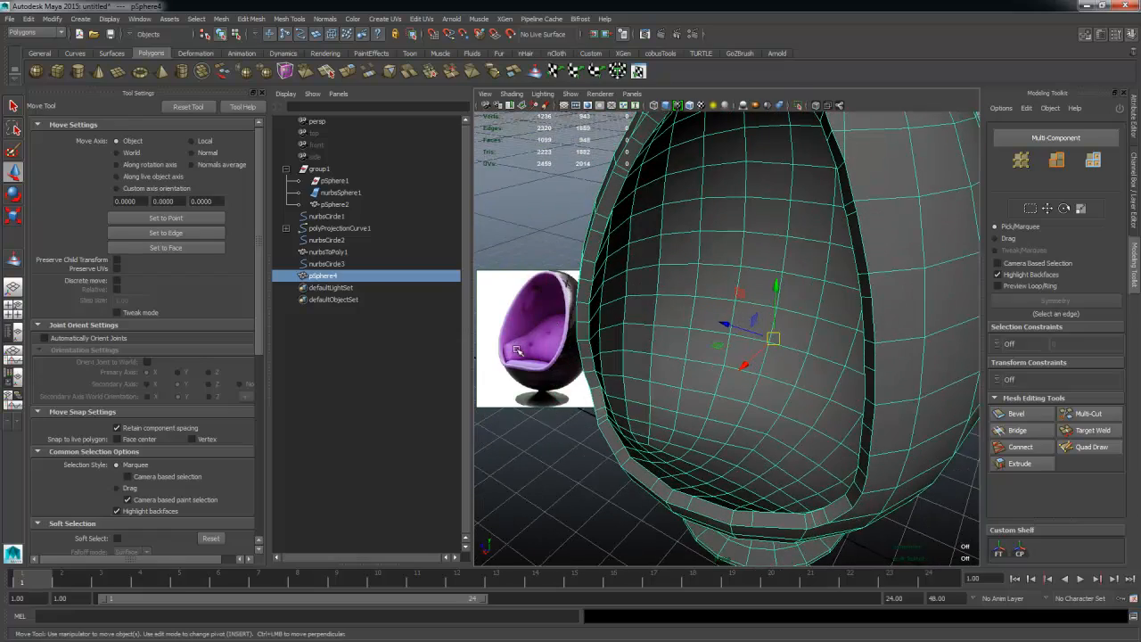
pyautogui.keyDown('alt'); pyautogui.moveTo(678, 346); pyautogui.dragTo(726, 351); pyautogui.keyUp('alt')
pyautogui.moveTo(706, 348)
pyautogui.keyDown('alt'); pyautogui.mouseDown()
pyautogui.moveTo(749, 352)
pyautogui.moveTo(708, 365)
pyautogui.mouseUp(); pyautogui.keyUp('alt')
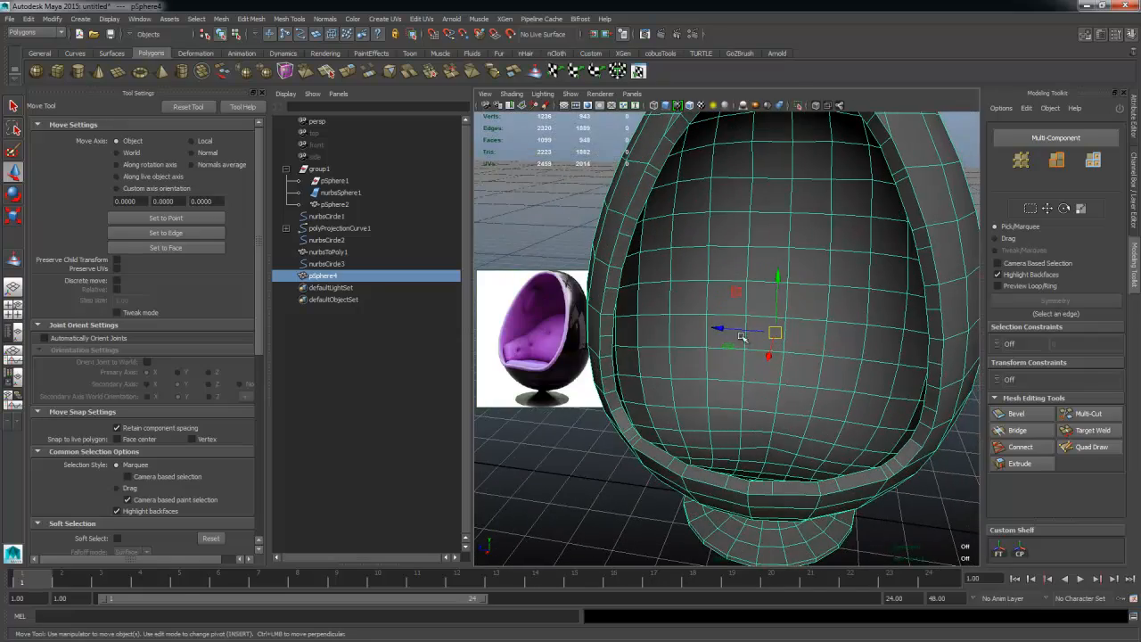
pyautogui.scroll(-5, 743, 338)
pyautogui.moveTo(726, 337)
pyautogui.keyDown('alt'); pyautogui.mouseDown()
pyautogui.moveTo(739, 356)
pyautogui.moveTo(687, 375)
pyautogui.moveTo(722, 357)
pyautogui.moveTo(722, 339)
pyautogui.mouseUp(); pyautogui.keyUp('alt')
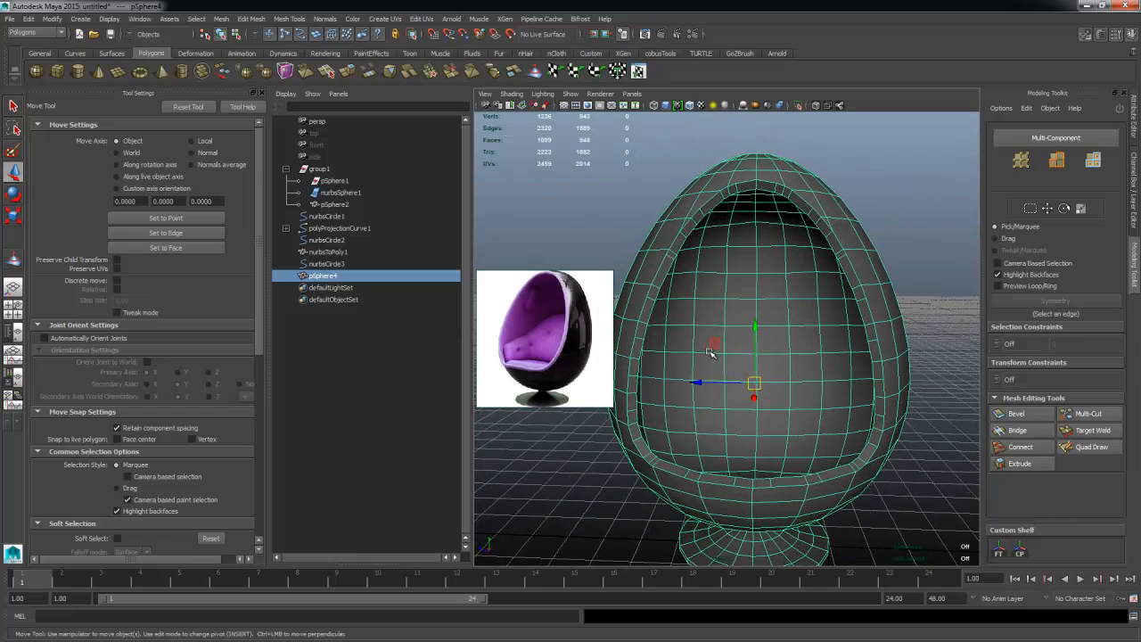